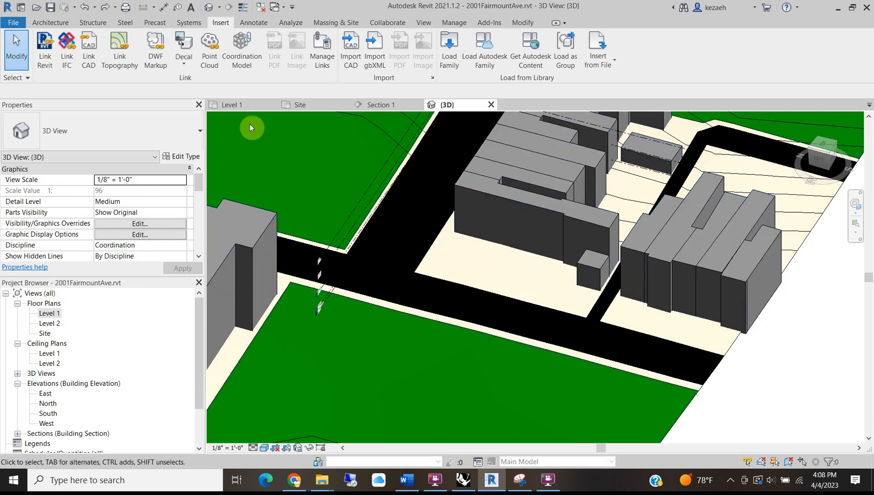
On the Site floor plan, start a Building Pad boundary sketch, then bring up the browser.
click(319, 105)
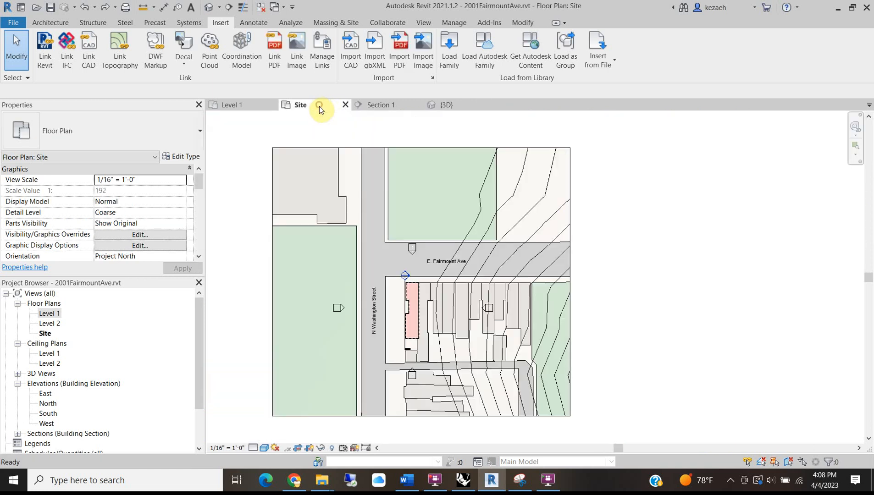
scroll(414, 344, up, 2)
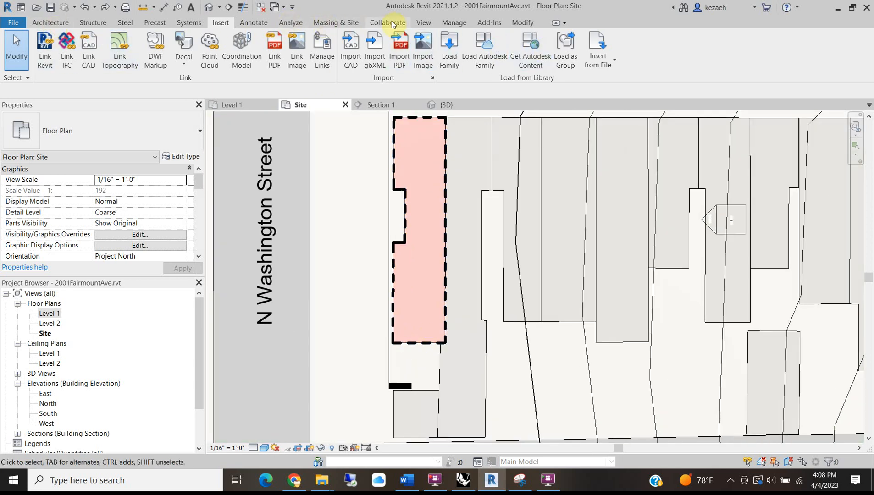
click(321, 24)
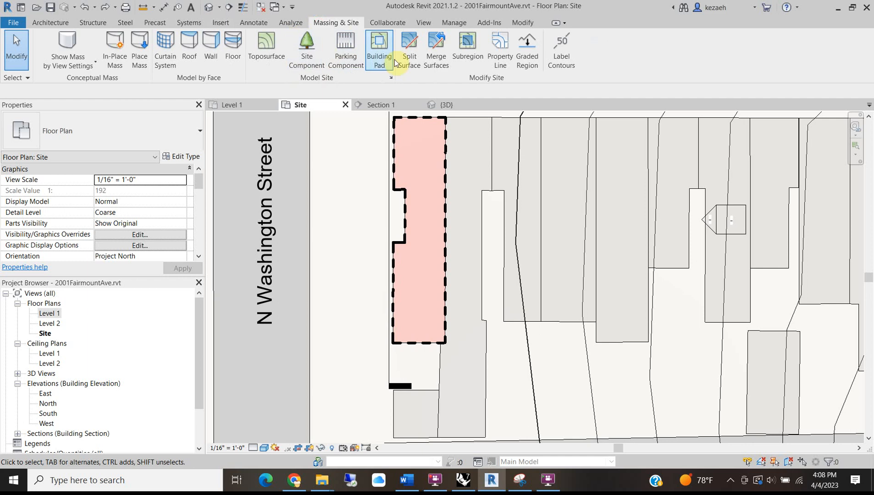
click(378, 41)
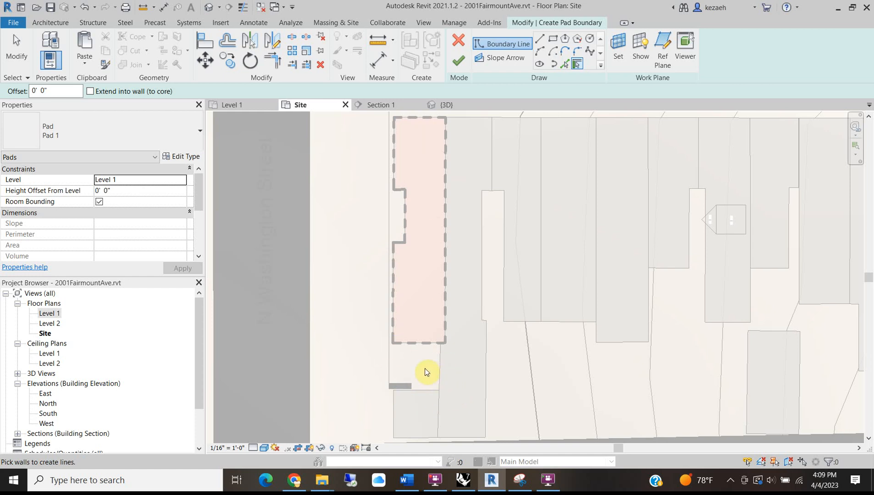
click(294, 480)
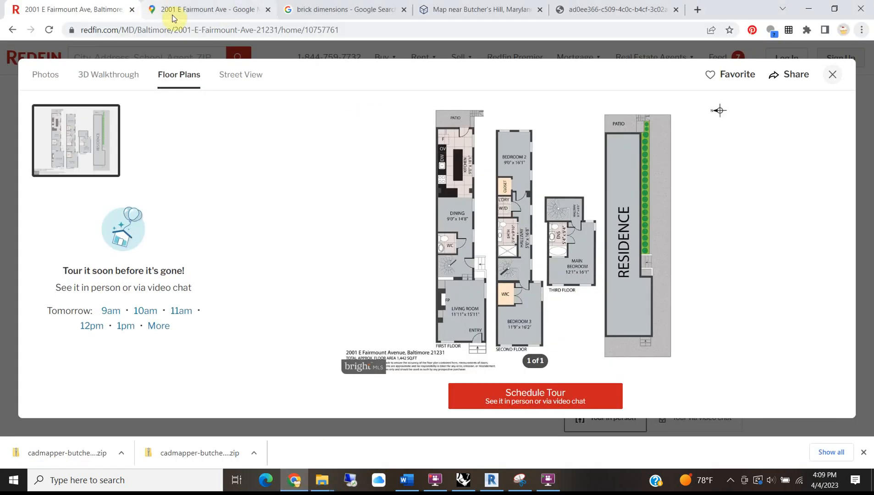
click(202, 14)
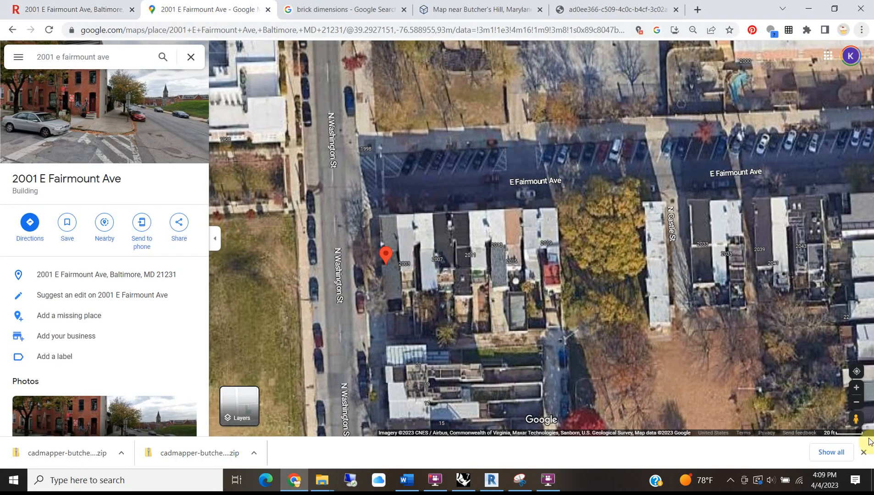
drag(855, 419, 349, 277)
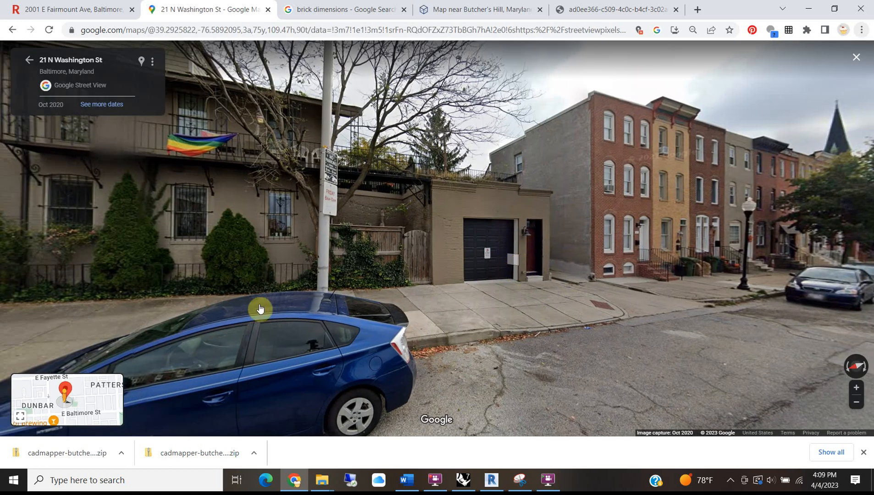
double_click(547, 294)
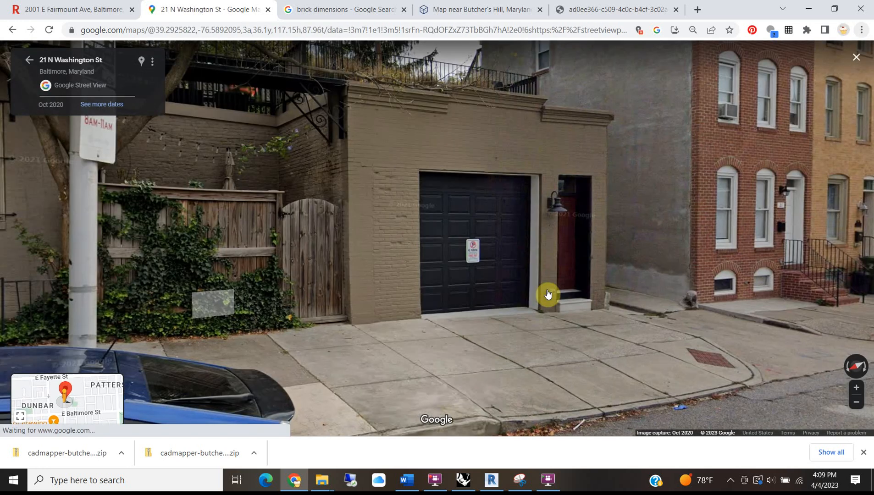
drag(205, 306, 611, 263)
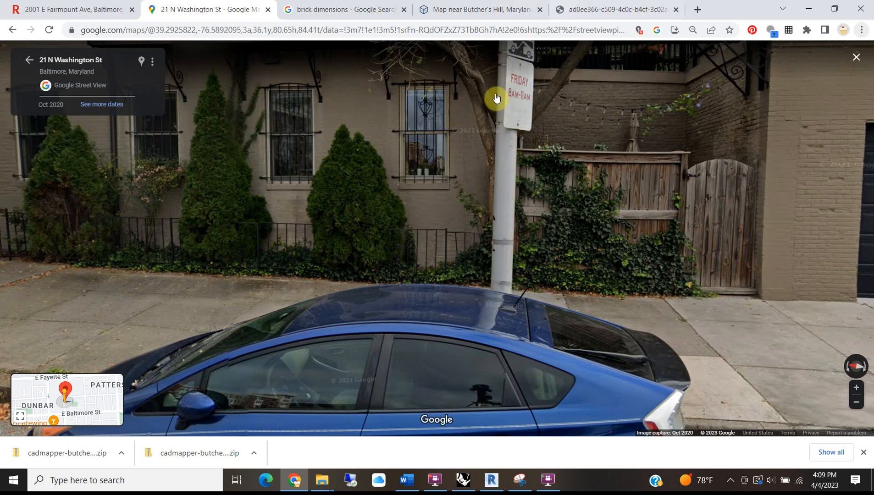
Pick all seven house-footprint edges as the building pad boundary.
click(491, 477)
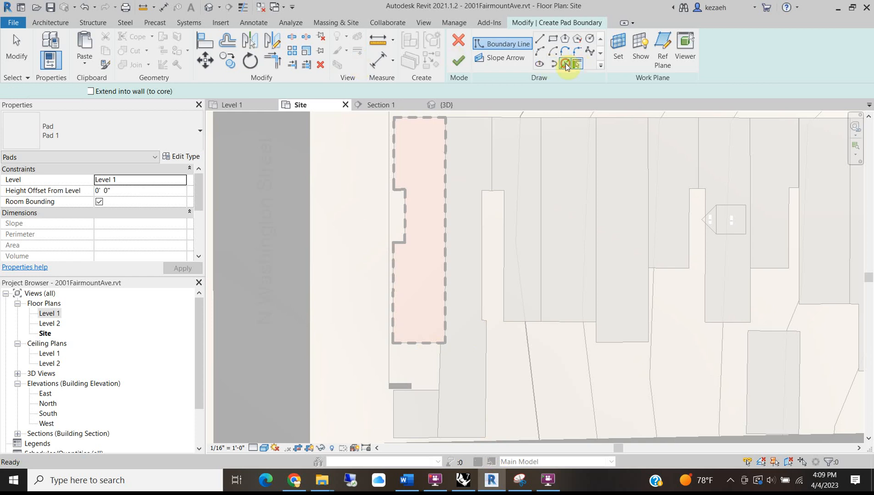
click(566, 64)
click(409, 120)
click(396, 143)
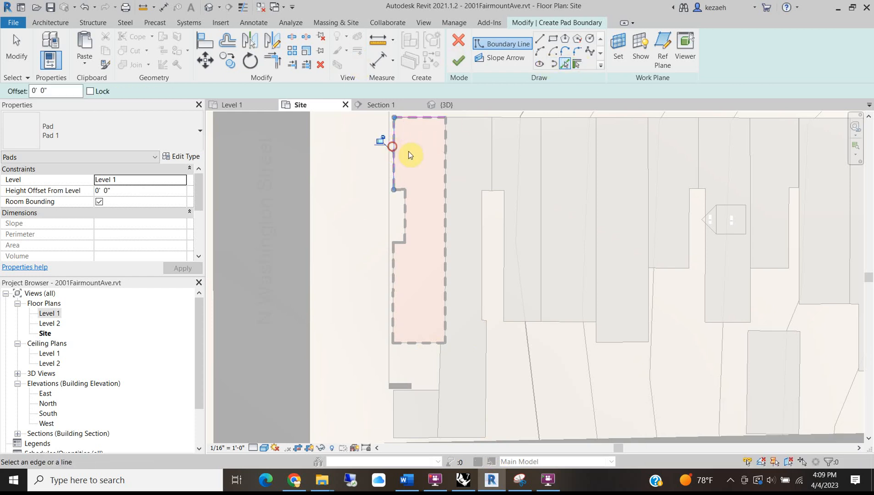
click(443, 169)
click(410, 217)
scroll(399, 193, up, 2)
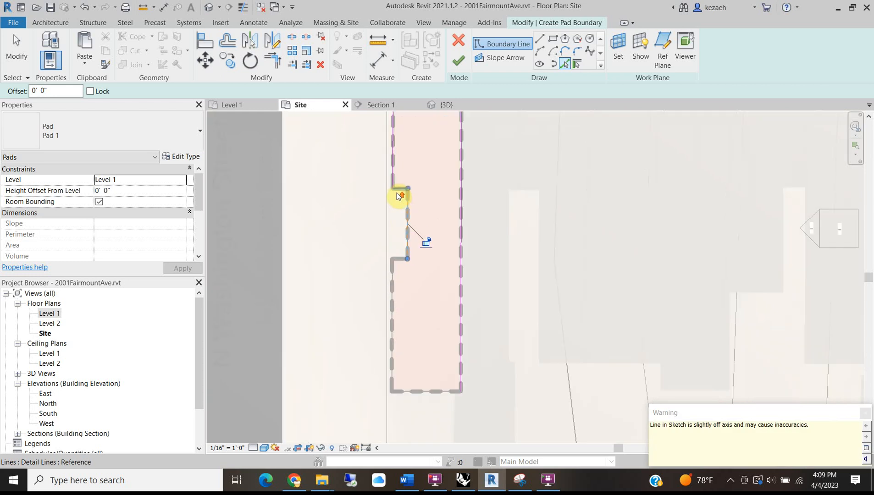
click(399, 271)
click(393, 380)
click(412, 421)
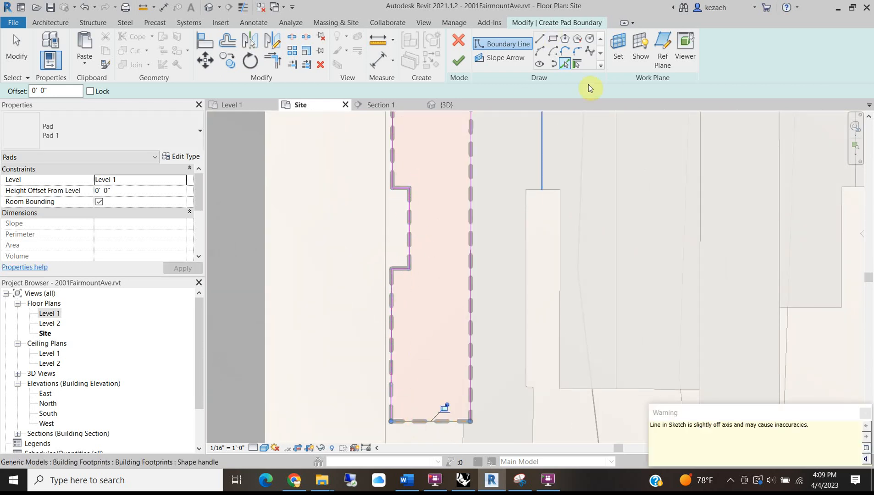
Finish the pad sketch and set the building pad's level to Street Level.
click(459, 60)
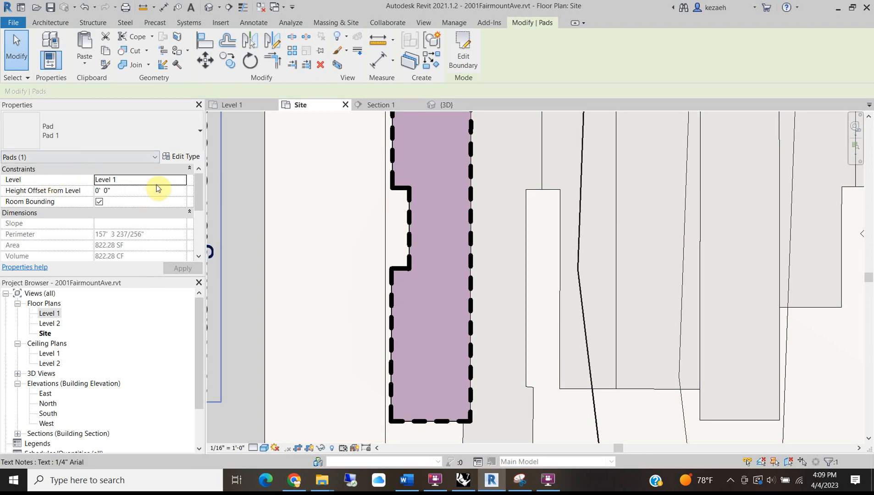
click(182, 180)
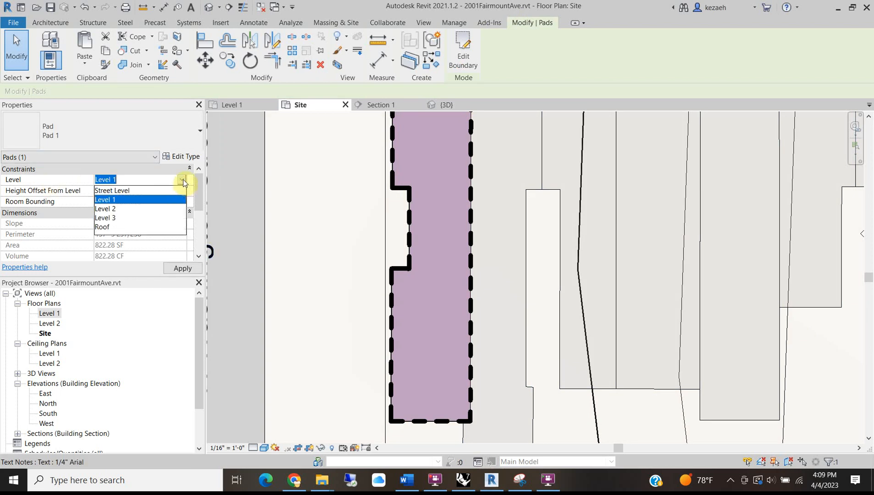
click(183, 181)
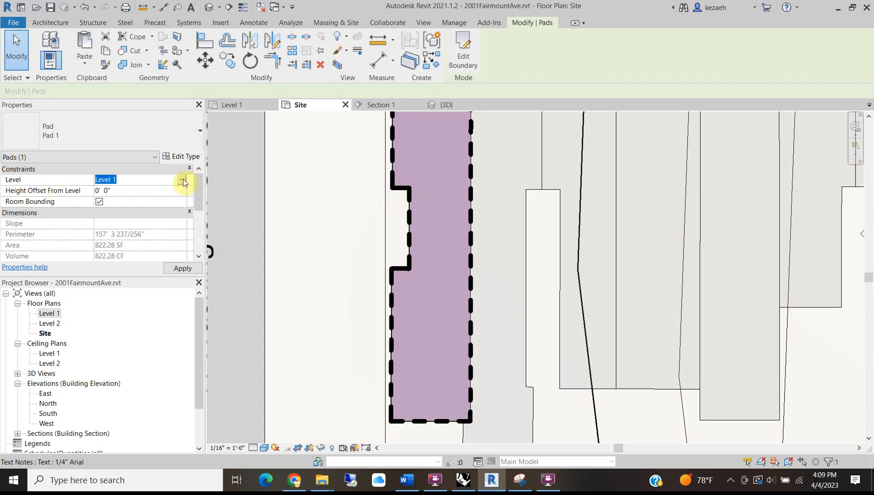
click(183, 180)
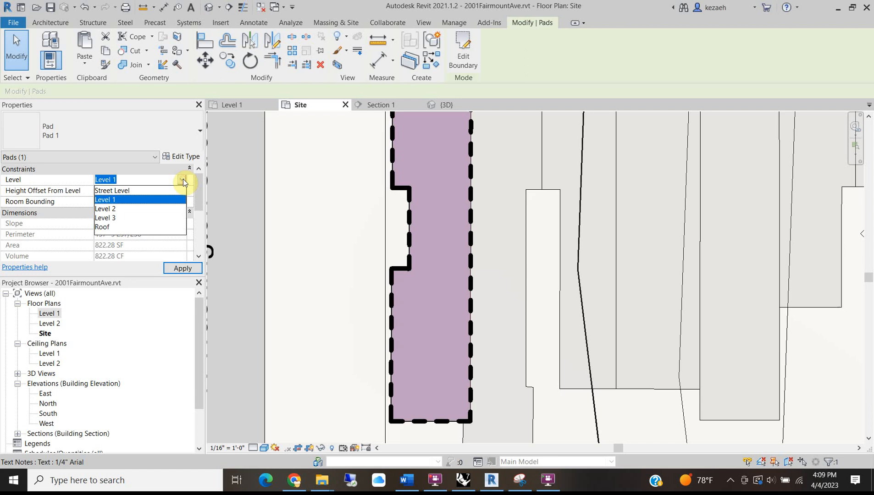
click(140, 191)
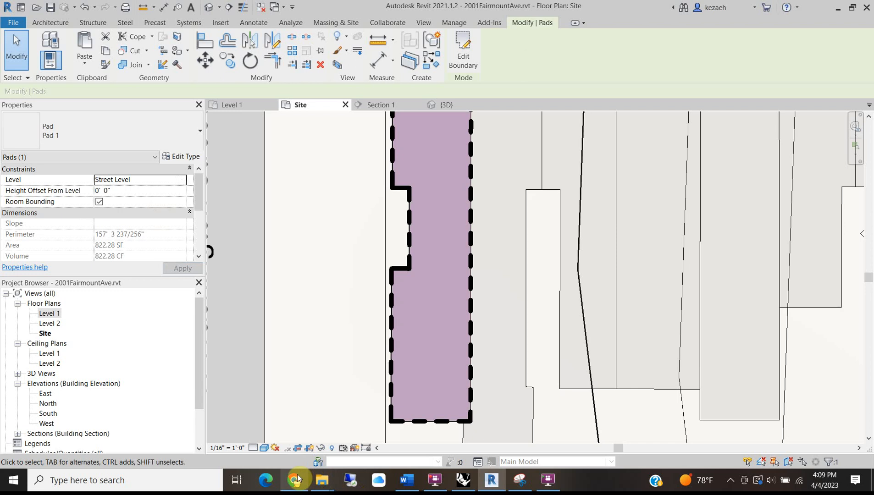
Review the Redfin floor plan of the house in the browser.
mouse_move(297, 478)
click(300, 444)
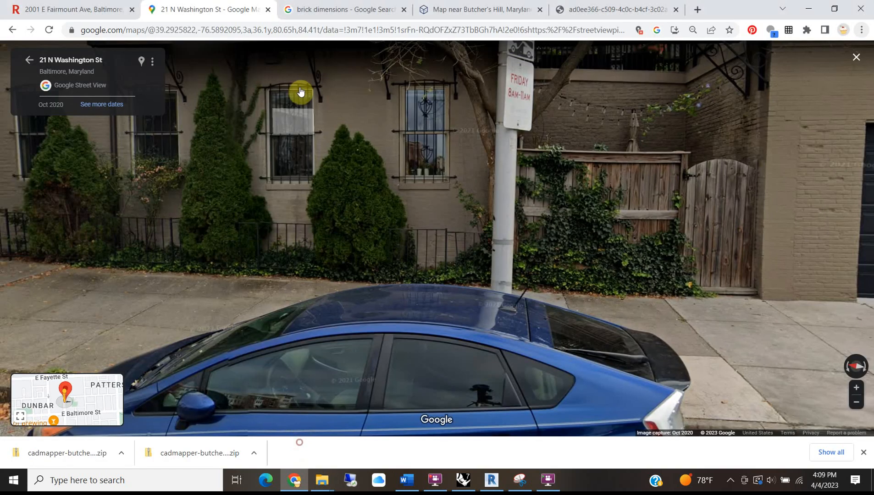
click(69, 9)
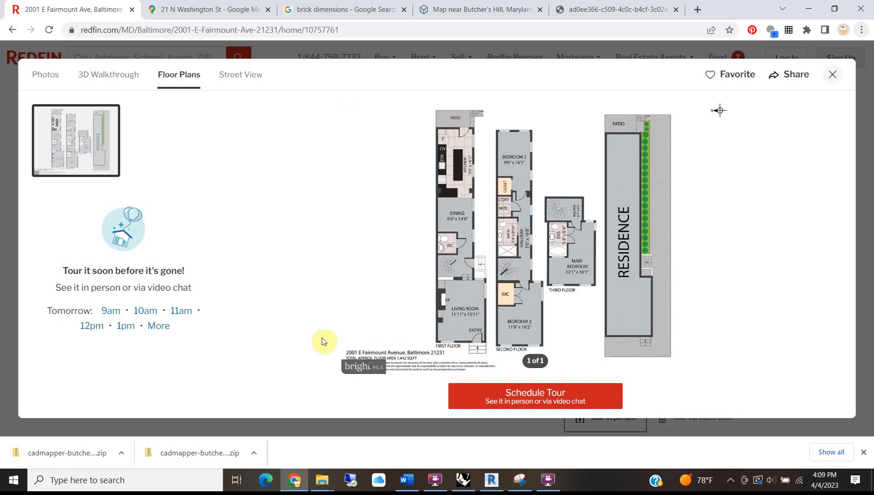
click(193, 14)
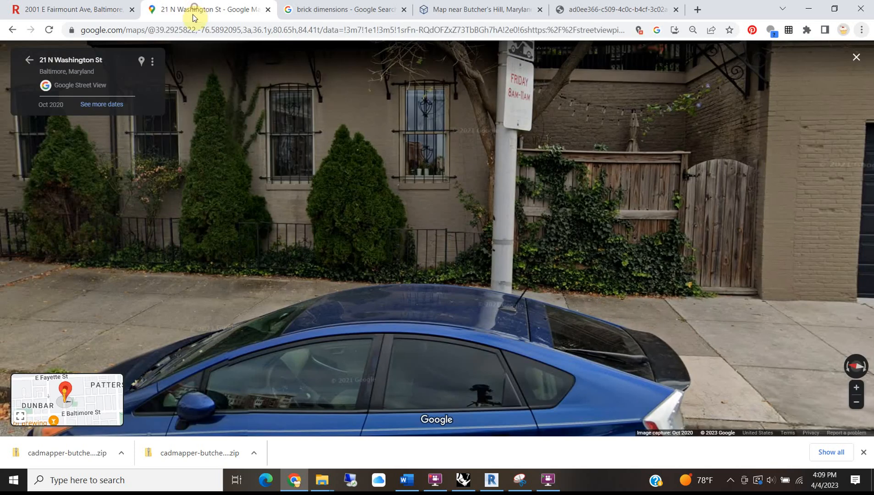
click(275, 256)
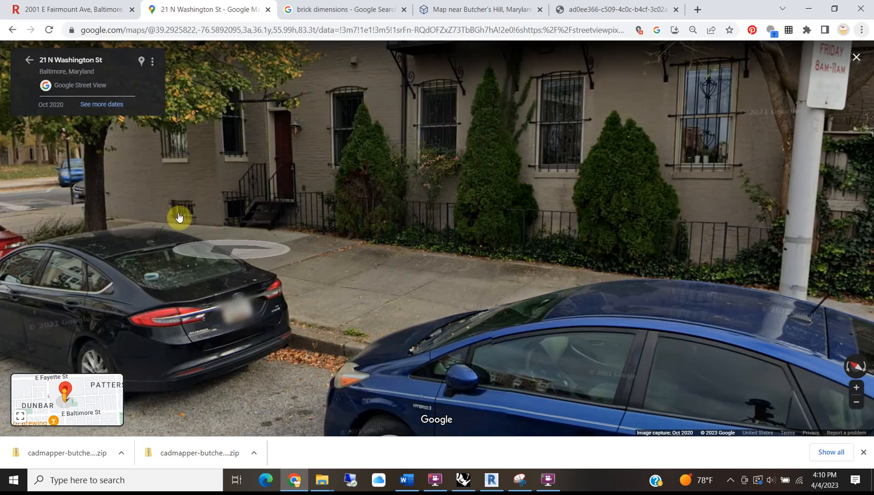
double_click(177, 225)
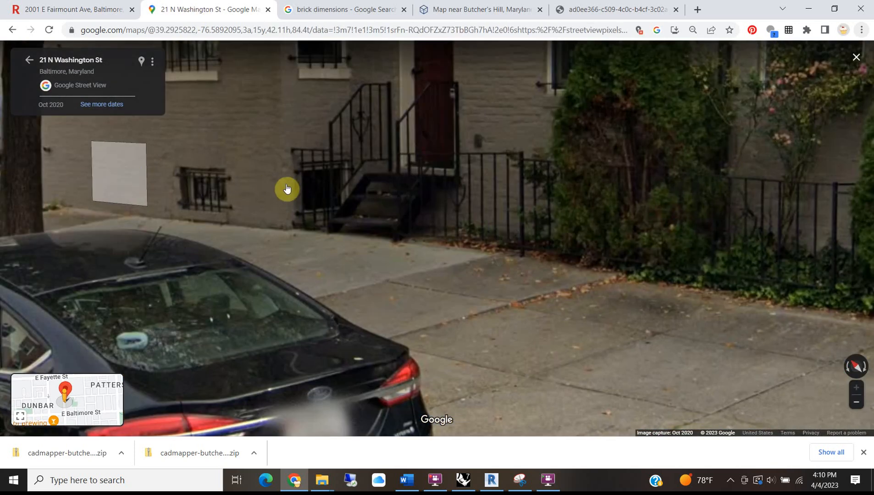
scroll(122, 198, down, 3)
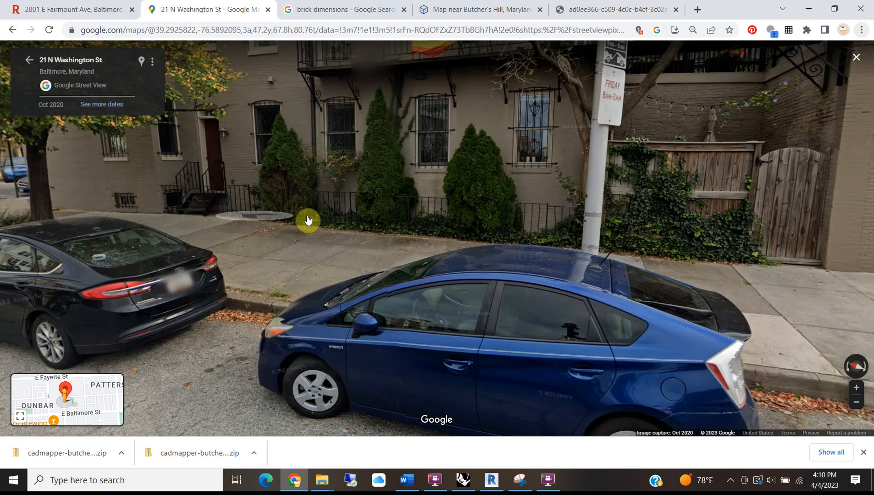
drag(426, 214, 359, 197)
drag(174, 155, 502, 164)
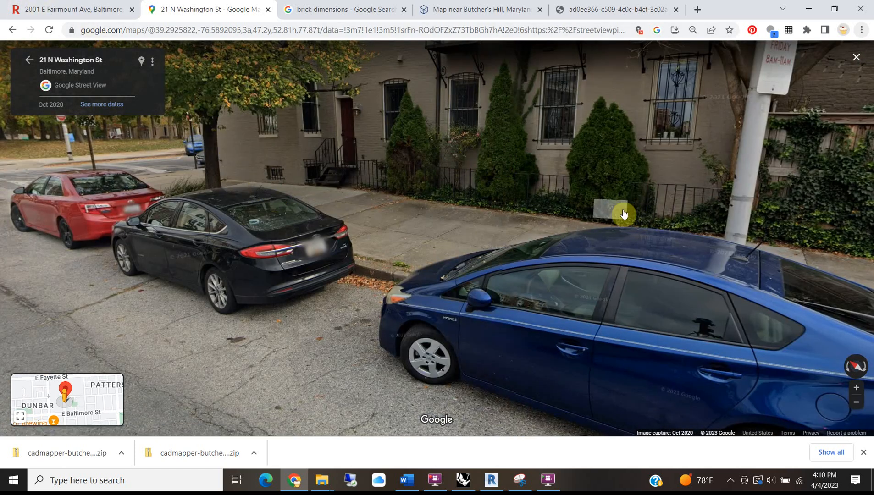
drag(559, 175, 248, 164)
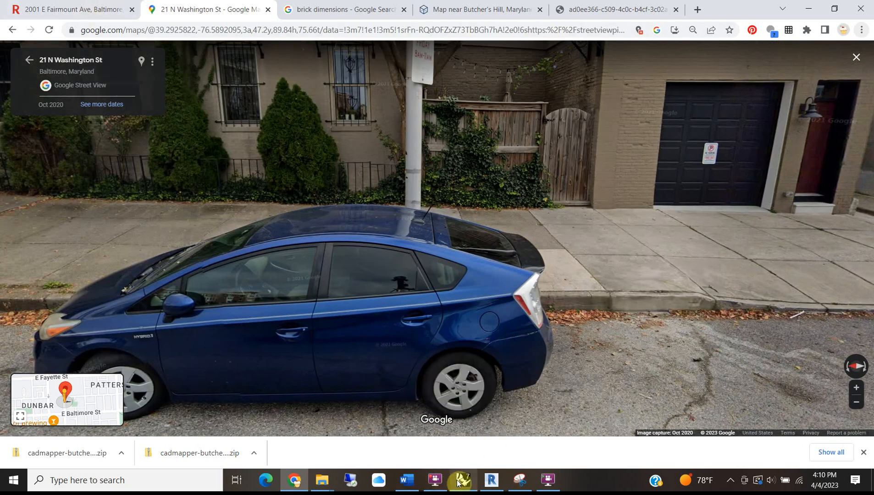
click(492, 479)
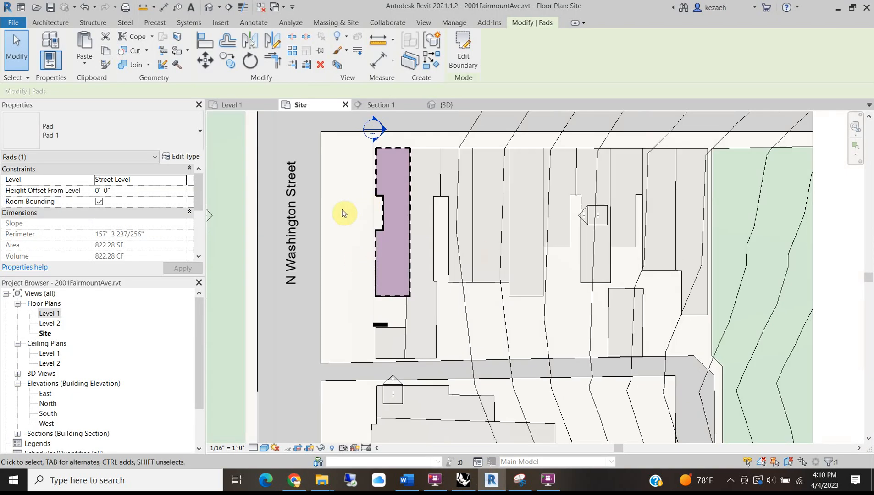
click(322, 197)
click(208, 7)
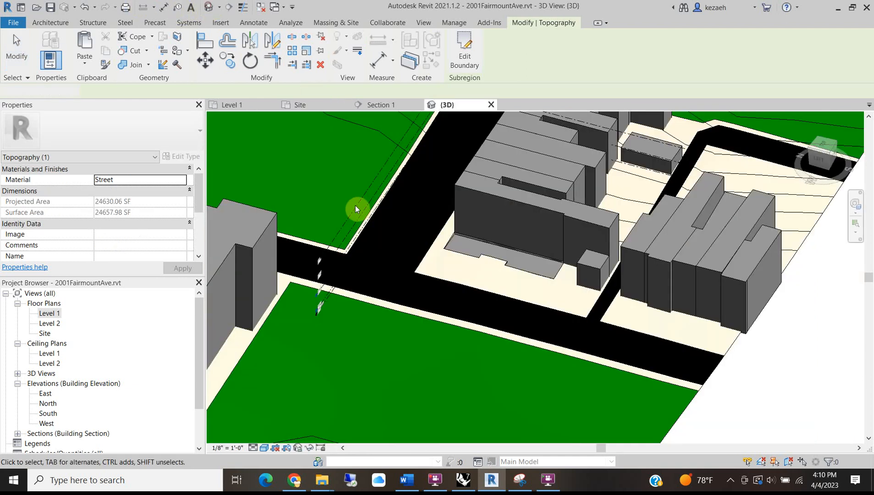
key(Escape)
scroll(528, 273, up, 5)
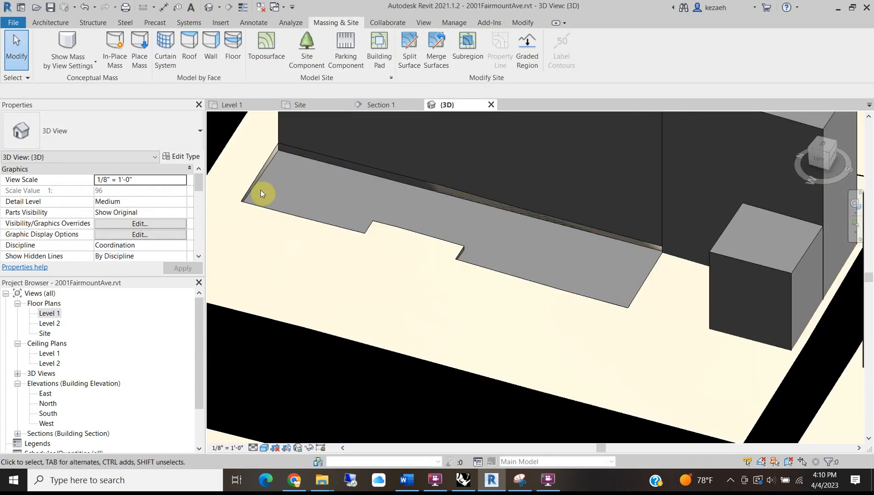
scroll(420, 211, down, 3)
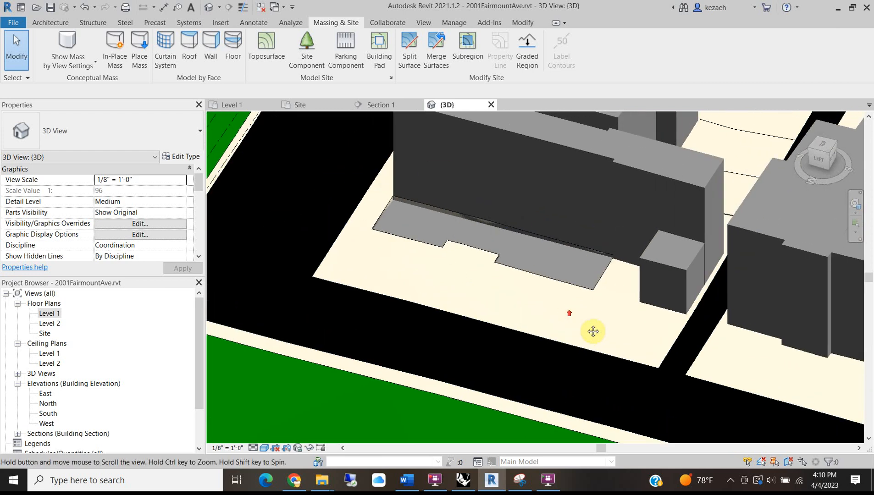
scroll(408, 225, up, 5)
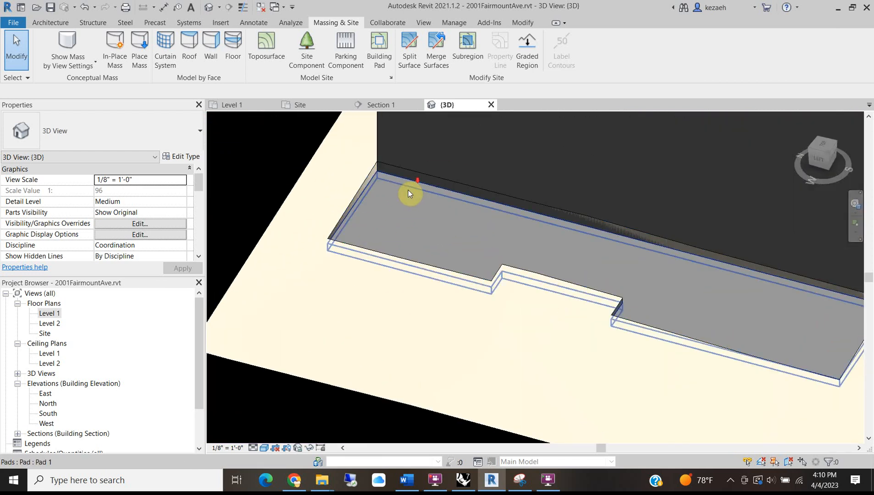
scroll(414, 187, down, 3)
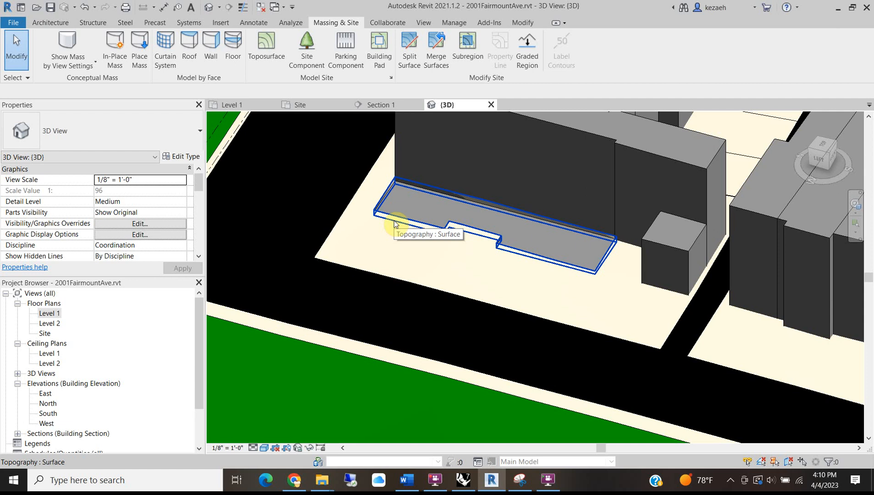
Open the Level 1 plan and widen its crop region left, right and upward over the neighbours.
double_click(49, 315)
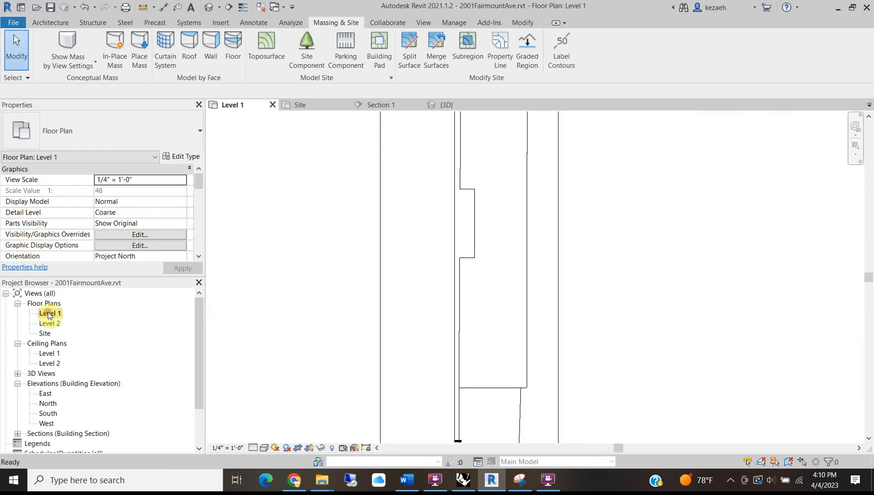
scroll(477, 321, down, 4)
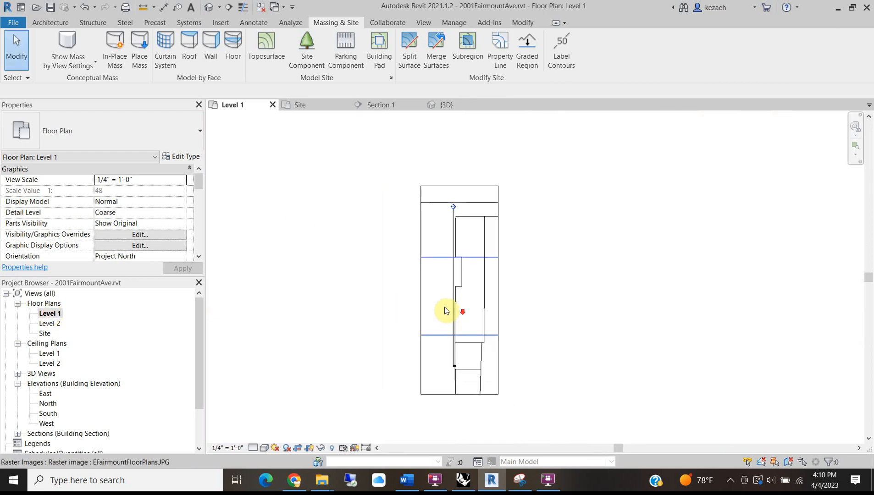
click(422, 272)
scroll(425, 273, down, 3)
drag(428, 281, 297, 282)
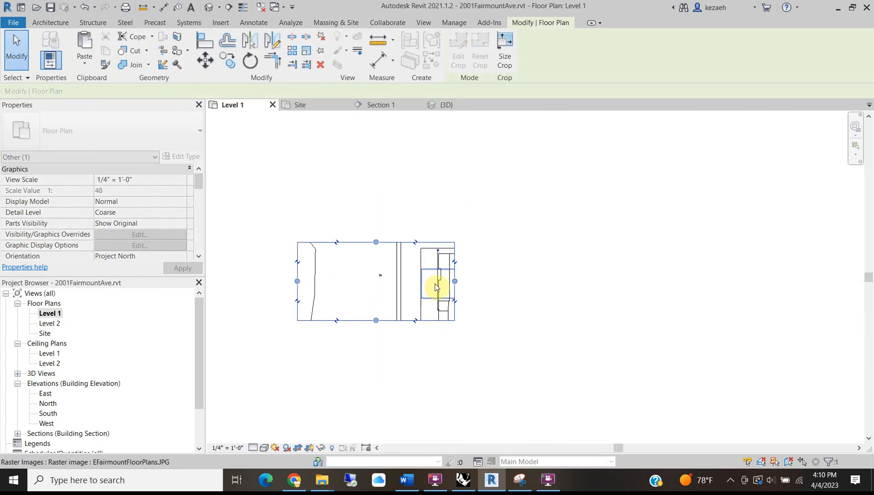
drag(456, 282, 633, 282)
drag(464, 242, 465, 186)
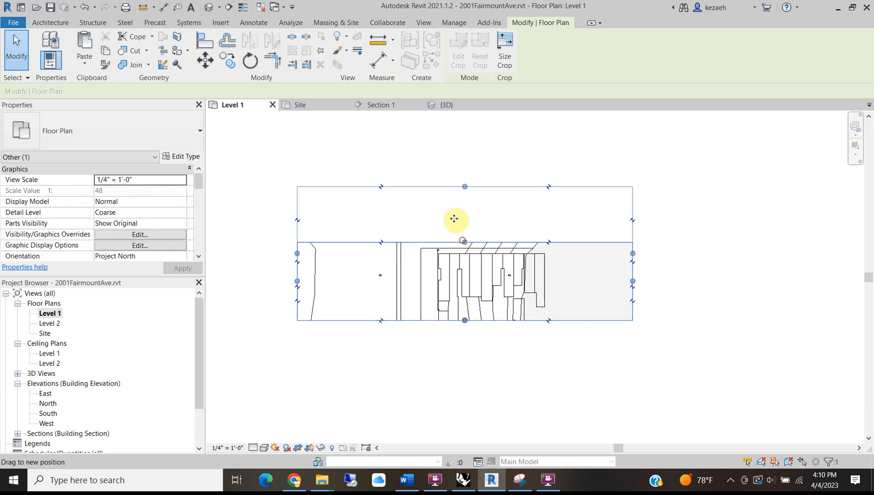
click(445, 397)
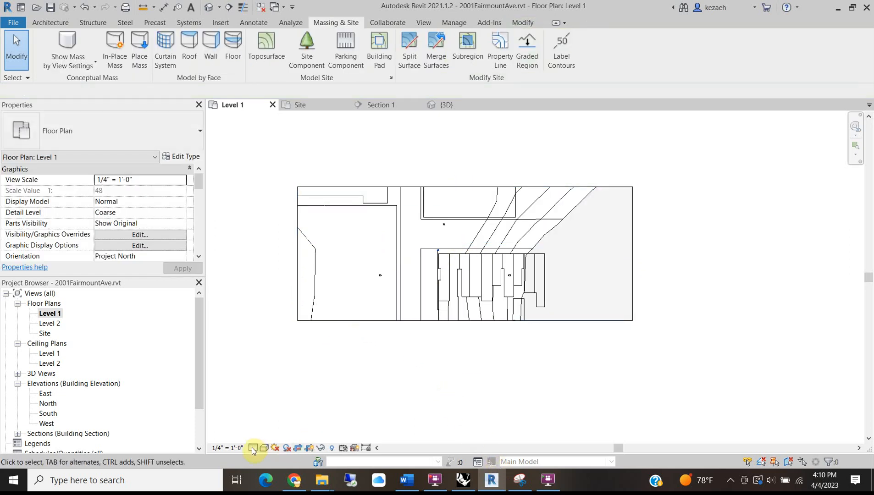
Tighten the Level 1 crop region's left, right, top and bottom edges around the footprints.
click(310, 448)
click(310, 449)
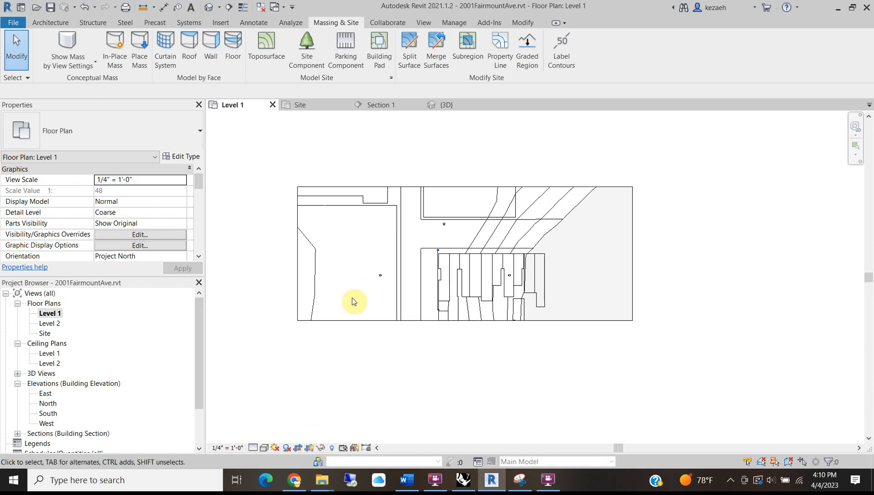
click(298, 254)
mouse_move(386, 252)
mouse_down()
mouse_move(410, 254)
mouse_move(393, 254)
mouse_up()
drag(632, 255, 569, 258)
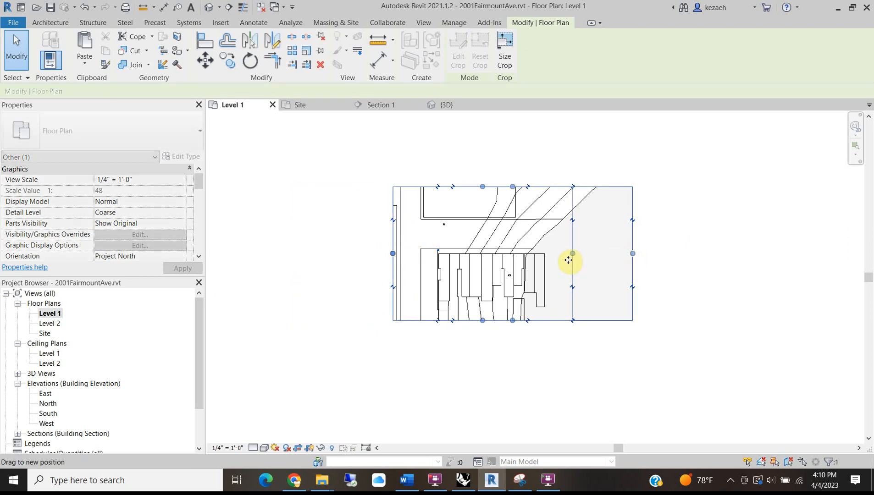
drag(481, 187, 481, 209)
drag(394, 265, 384, 266)
drag(477, 322, 477, 329)
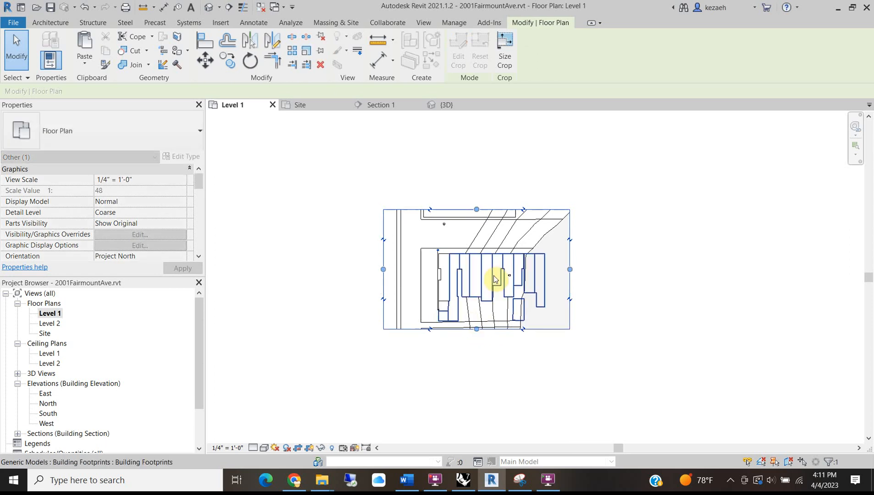
Set the view to Wireframe and delete the old floor-plan image.
click(252, 449)
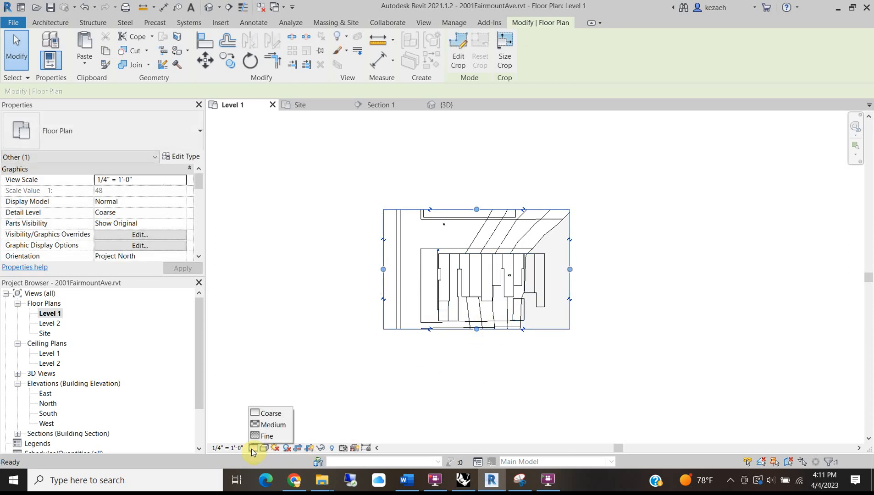
click(265, 448)
click(288, 392)
scroll(415, 299, up, 5)
click(446, 296)
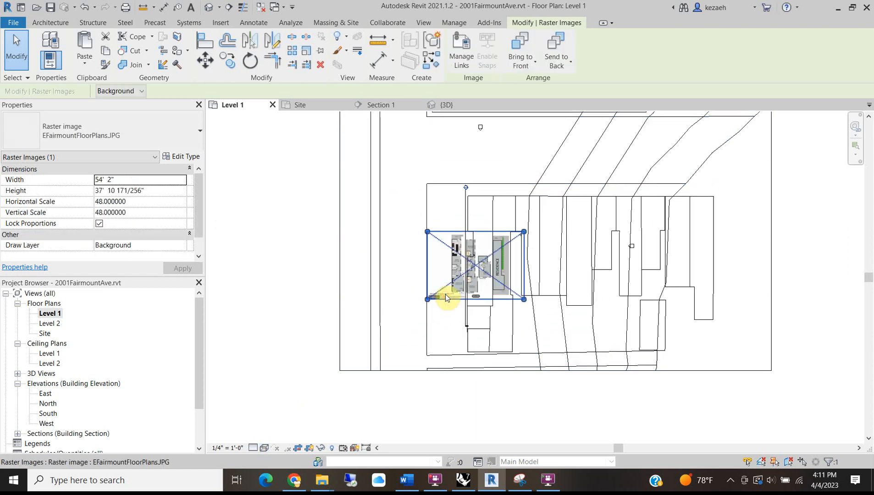
key(Delete)
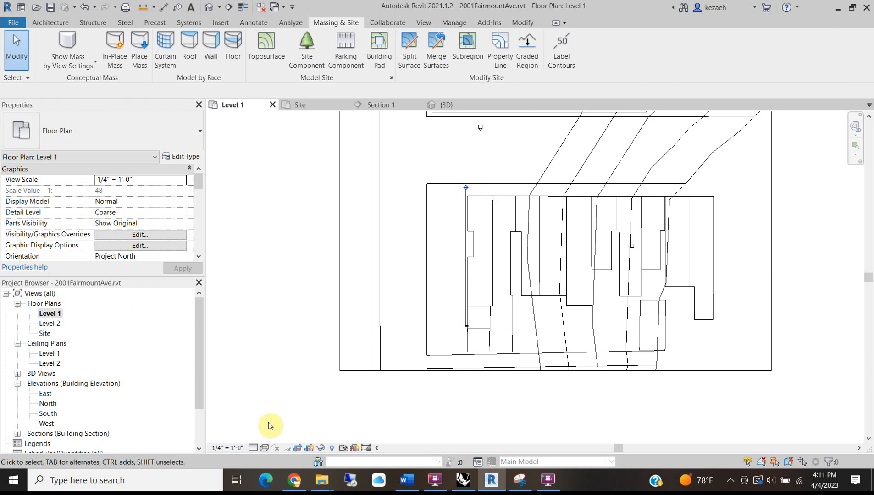
click(294, 480)
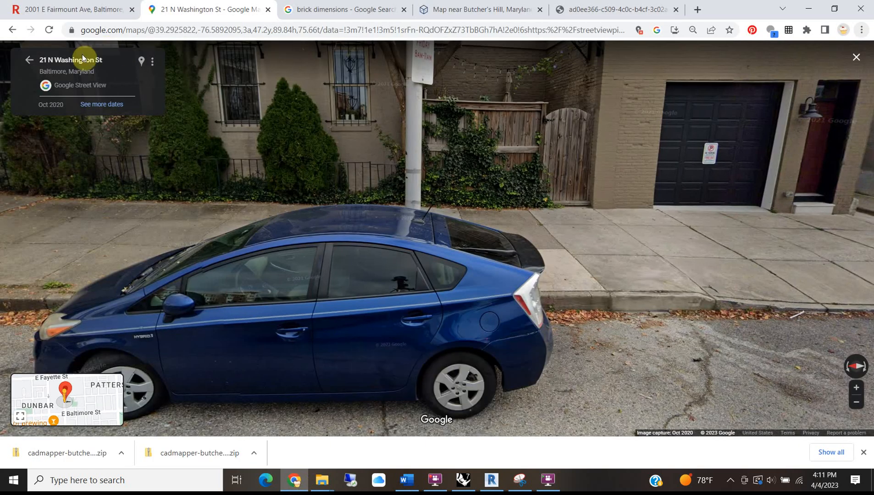
click(90, 9)
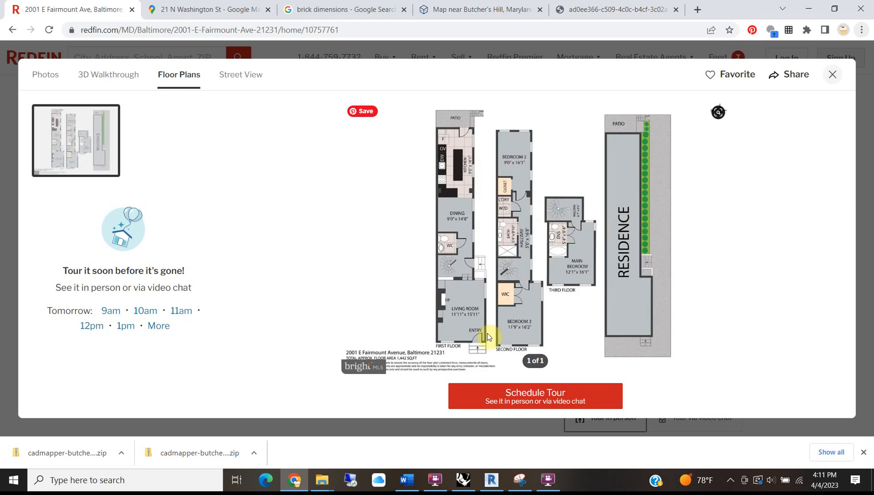
click(809, 9)
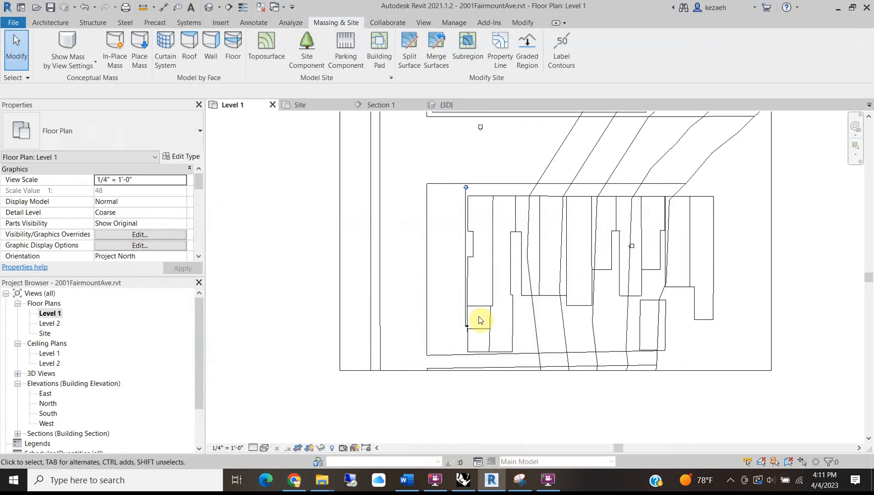
scroll(453, 324, up, 4)
middle_drag(443, 231, 386, 273)
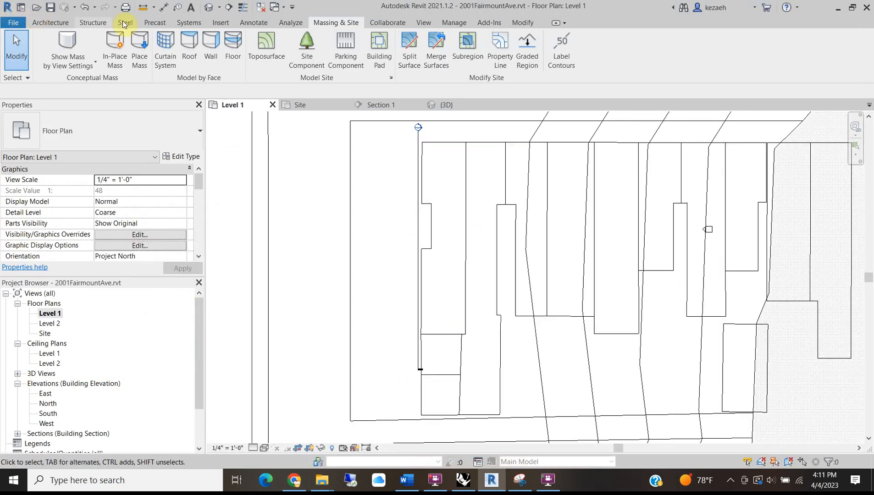
Import the image file EFairmountFloorPlans.JPG using Insert > Import Image.
click(221, 23)
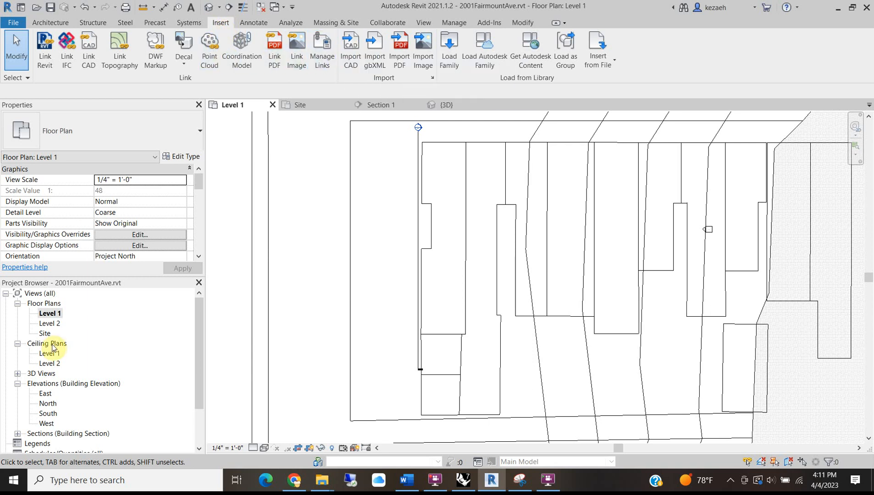
click(422, 48)
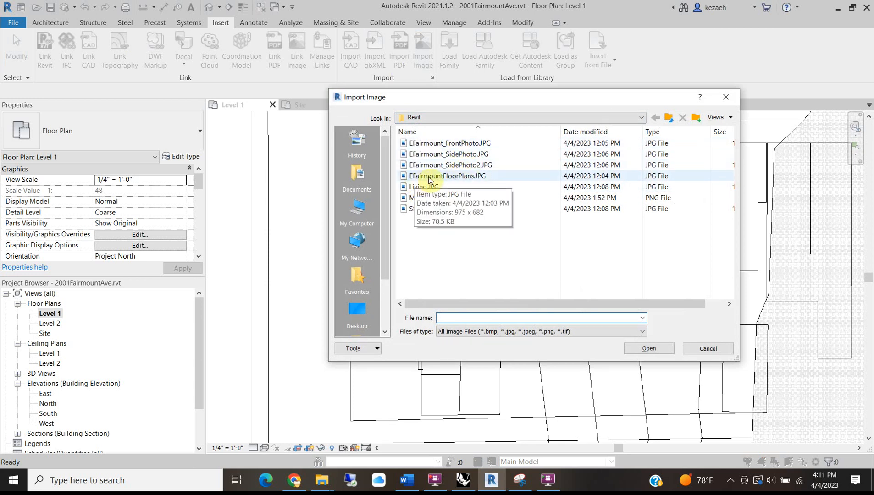
click(428, 179)
click(649, 349)
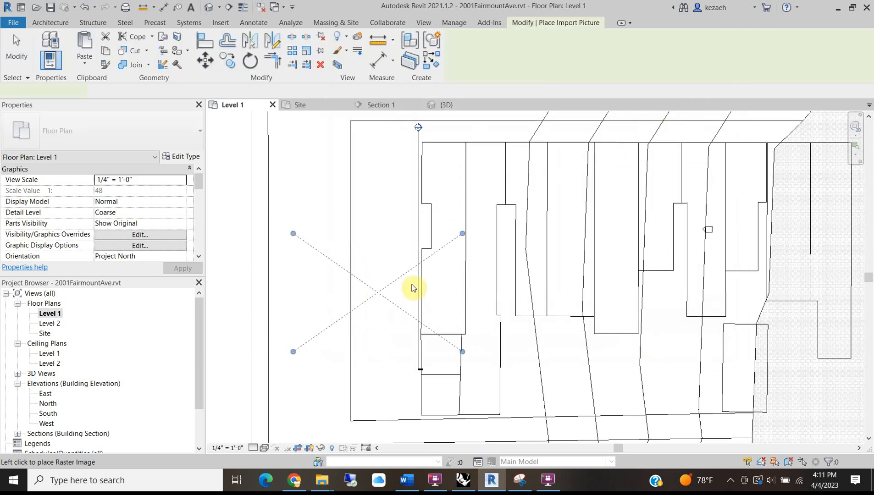
Place the floor-plan image, scale it to about 132' wide, and move it over the footprints.
click(426, 265)
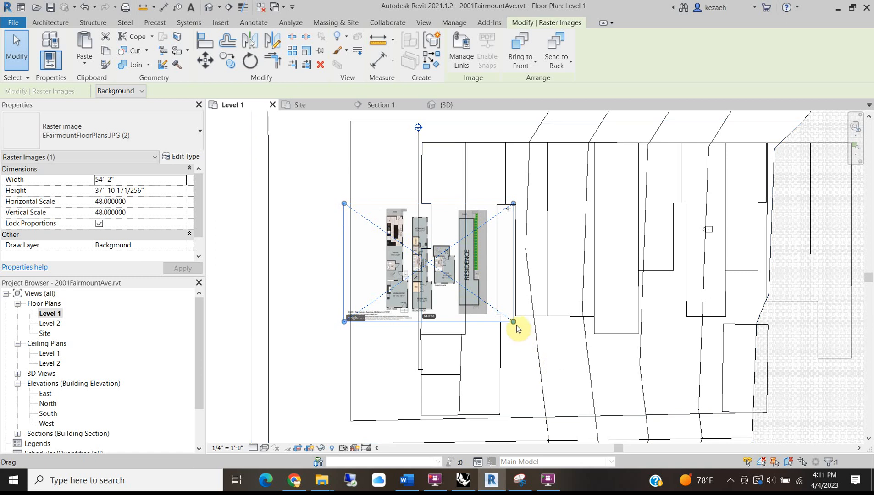
drag(516, 326, 800, 444)
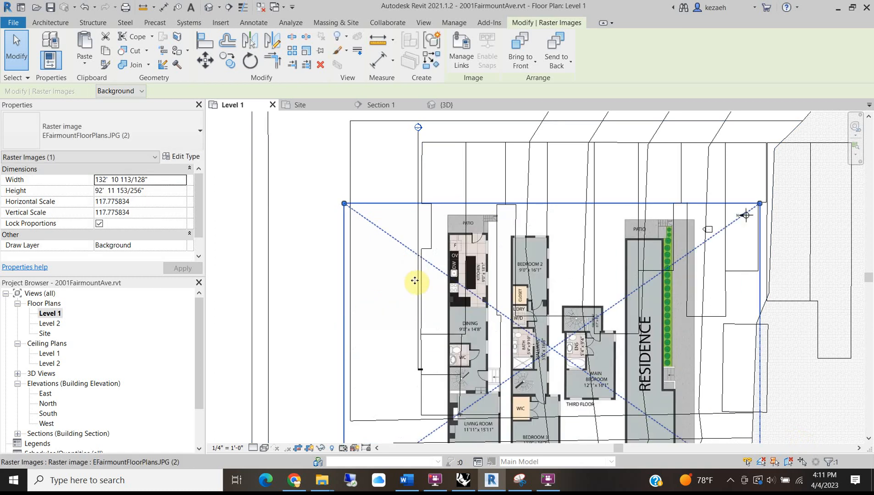
scroll(461, 248, down, 1)
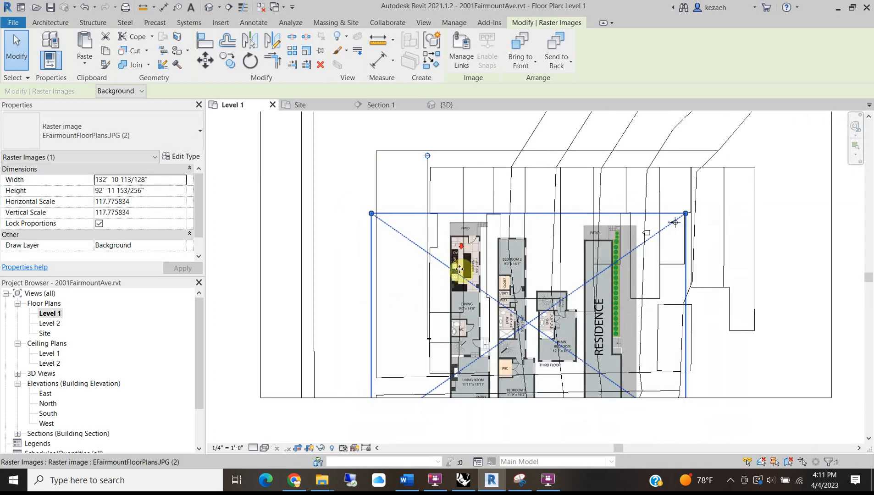
drag(474, 339, 439, 293)
scroll(439, 289, up, 2)
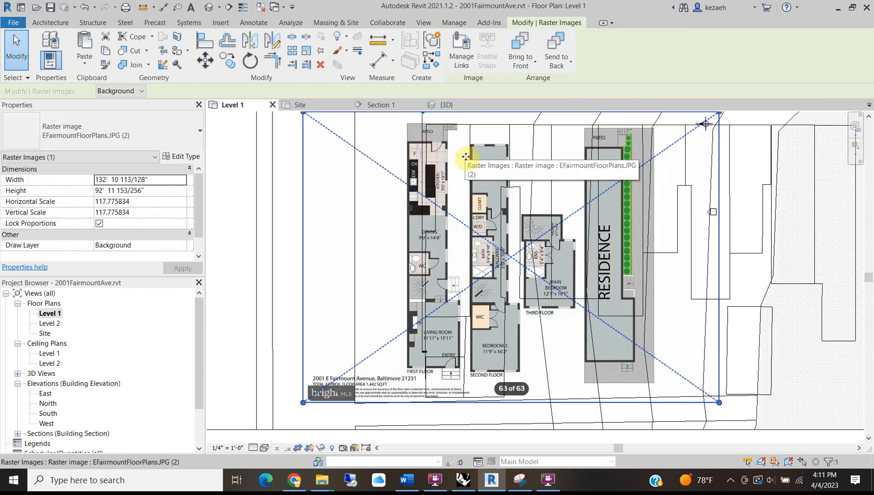
scroll(356, 198, down, 1)
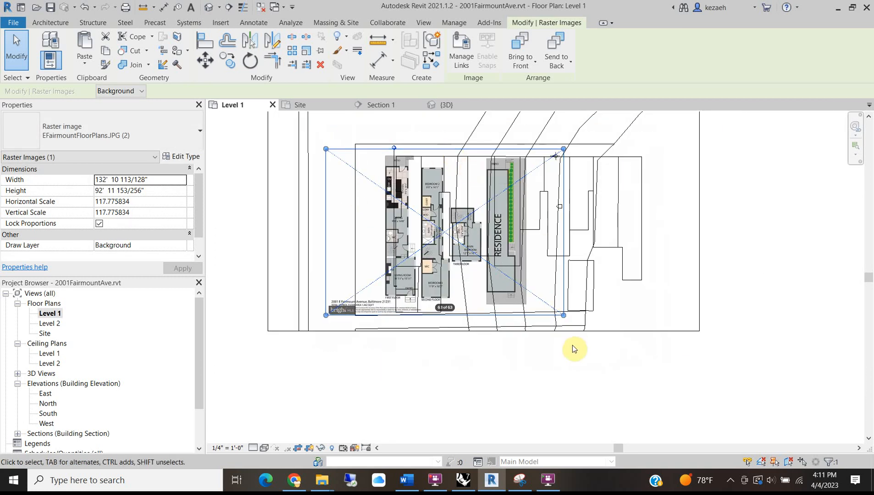
Rotate the floor-plan image 180°.
click(228, 60)
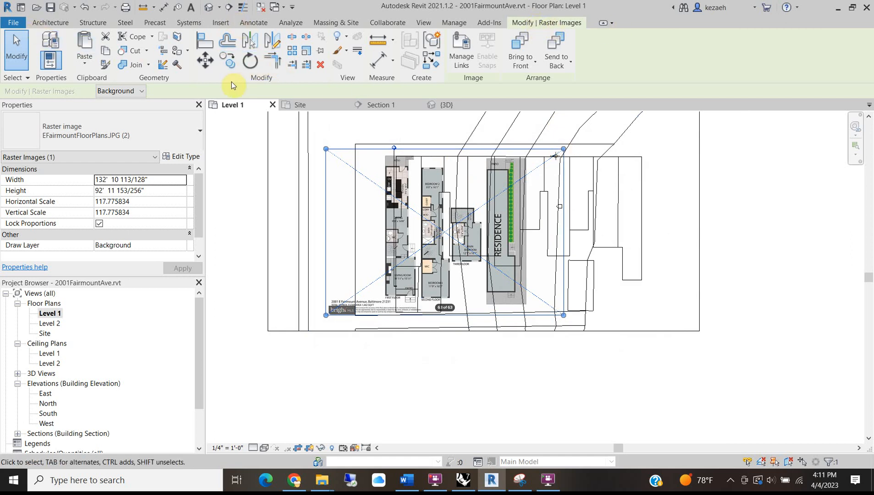
click(250, 64)
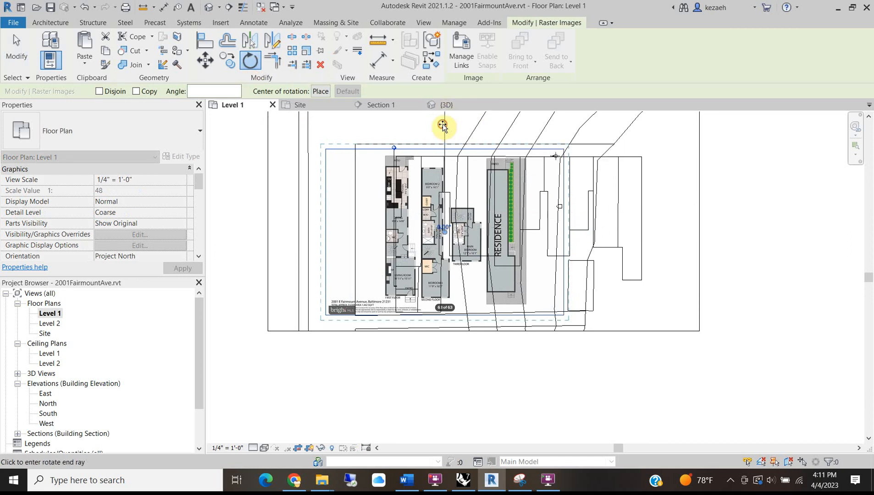
click(445, 380)
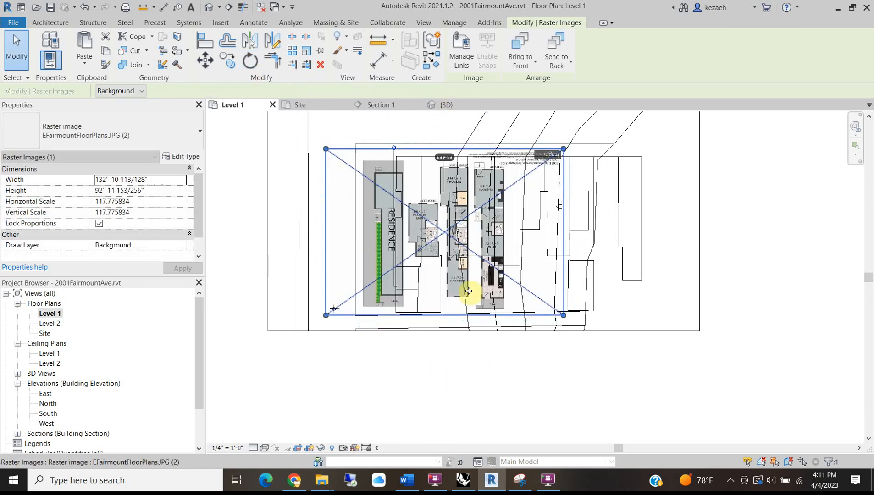
Zoom to the image's FIRST FLOOR corner and nudge it onto the site-line corner.
scroll(464, 189, up, 4)
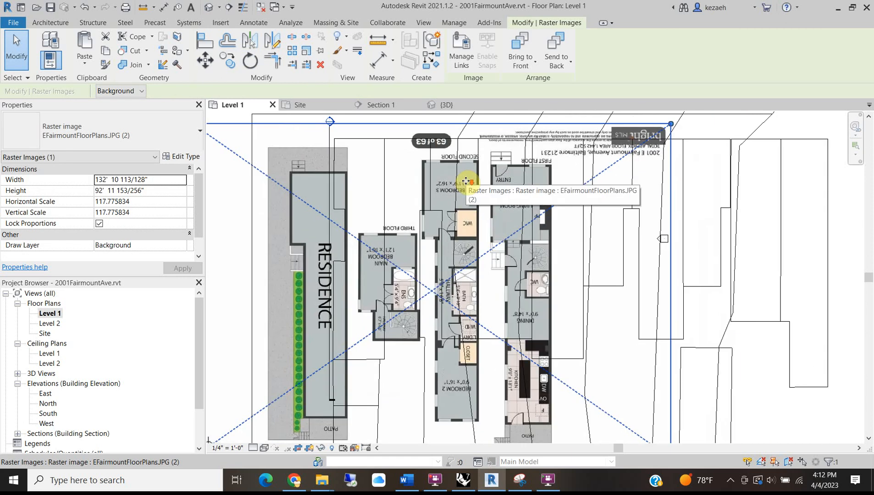
middle_drag(542, 171, 415, 169)
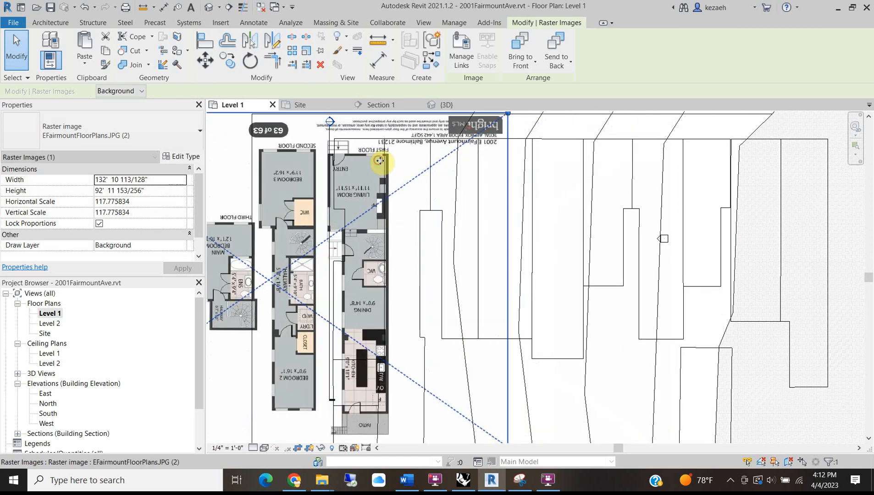
scroll(387, 148, up, 3)
scroll(387, 147, up, 4)
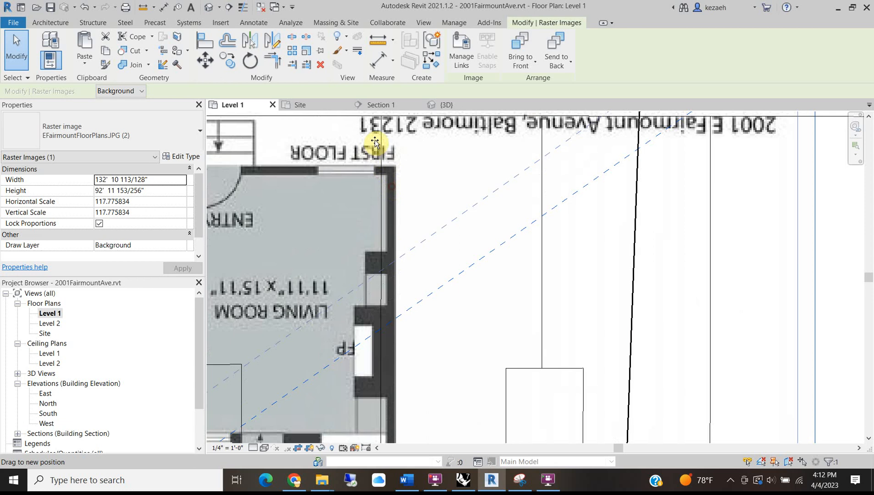
scroll(382, 176, up, 1)
middle_drag(382, 176, 394, 300)
scroll(370, 245, up, 2)
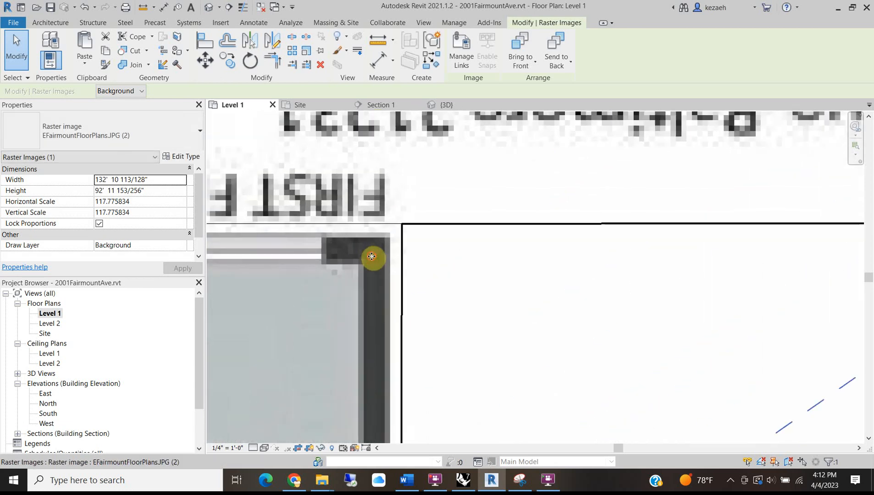
drag(373, 258, 386, 246)
key(Left)
key(Down)
key(Down)
key(Right)
key(Up)
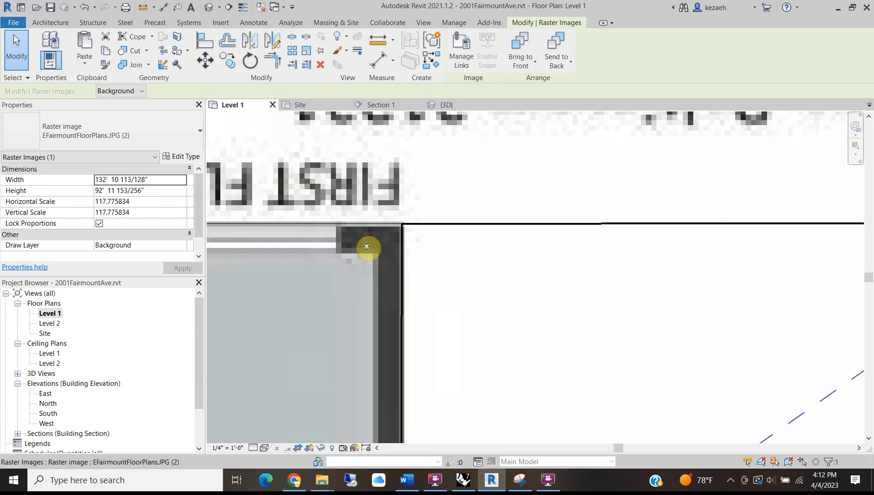
Zoom and pan across the plan, including its title text, to check the image alignment.
scroll(363, 214, down, 3)
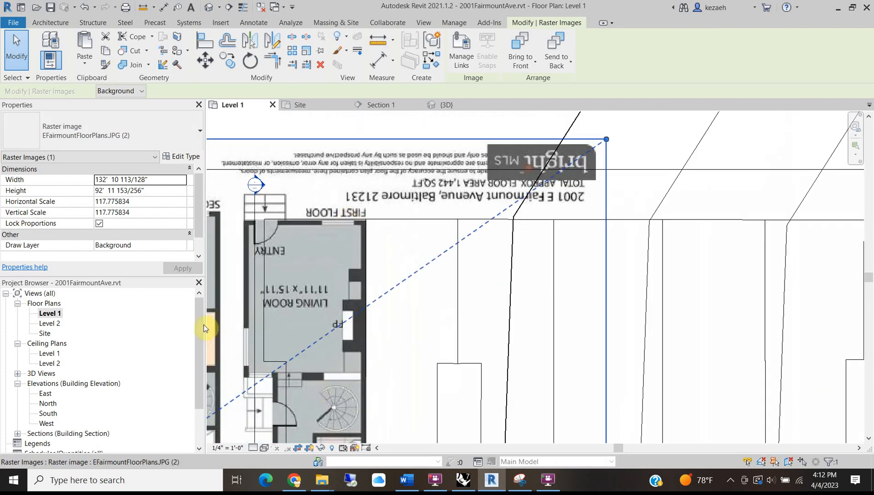
scroll(319, 311, down, 5)
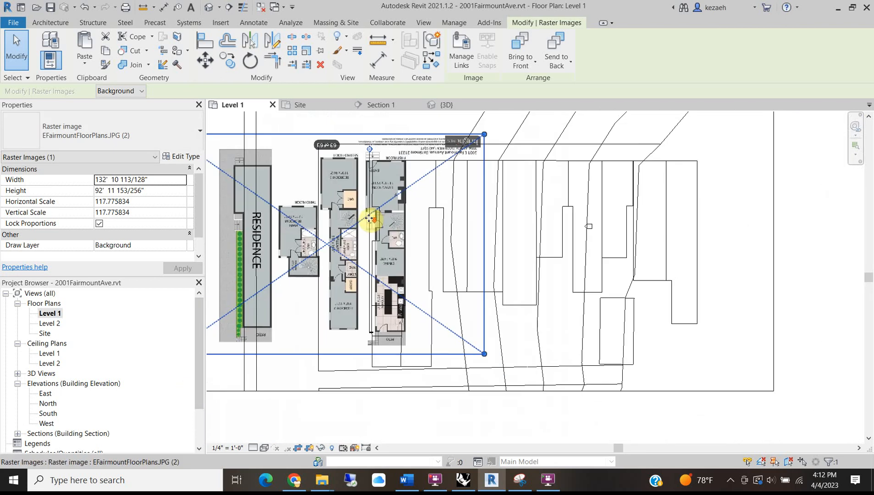
scroll(399, 338, up, 3)
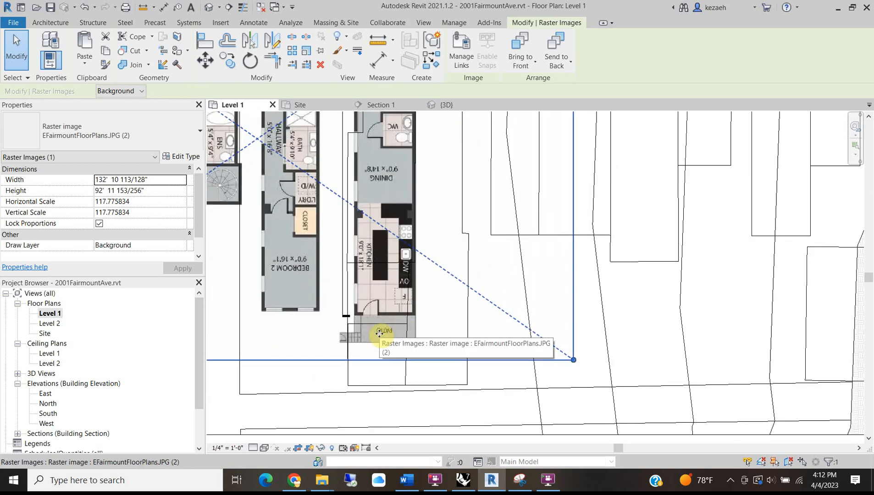
scroll(379, 334, down, 2)
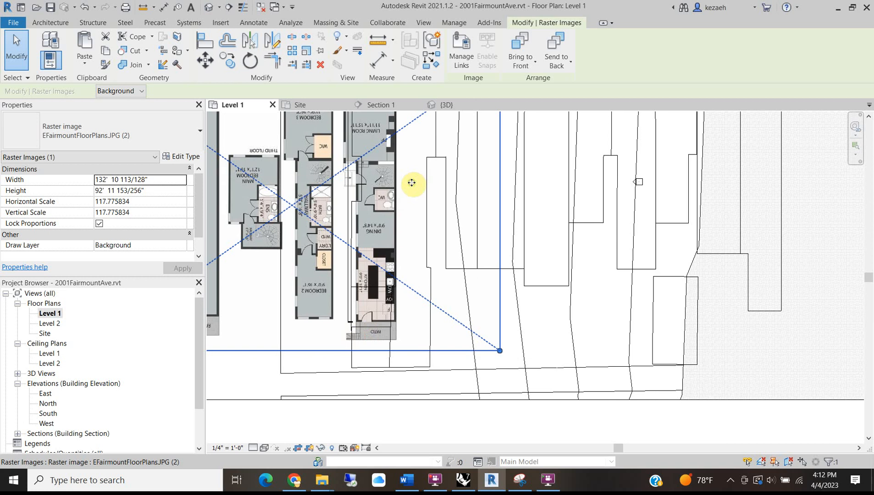
middle_drag(411, 183, 414, 287)
scroll(402, 225, up, 5)
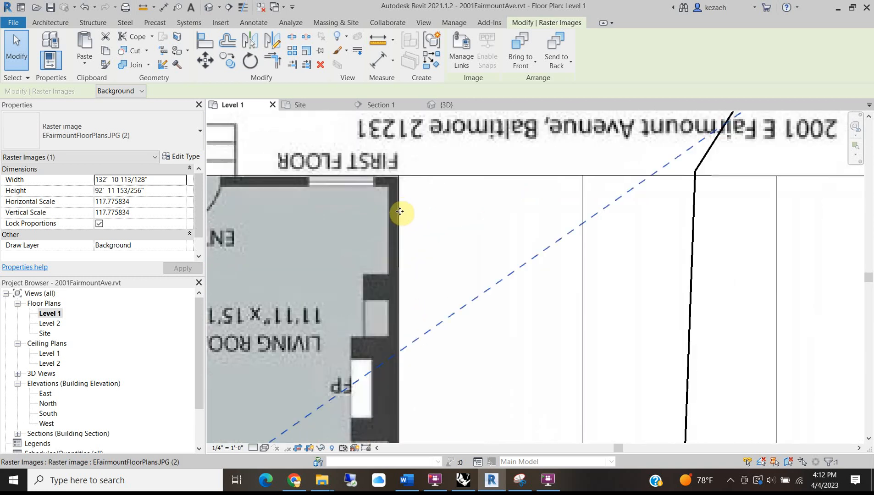
scroll(399, 215, down, 3)
scroll(398, 258, down, 3)
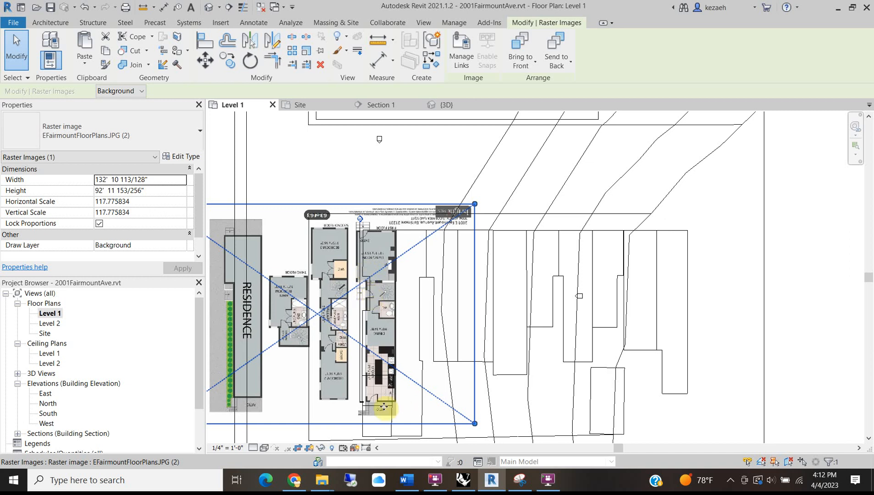
scroll(397, 404, up, 2)
scroll(446, 337, down, 2)
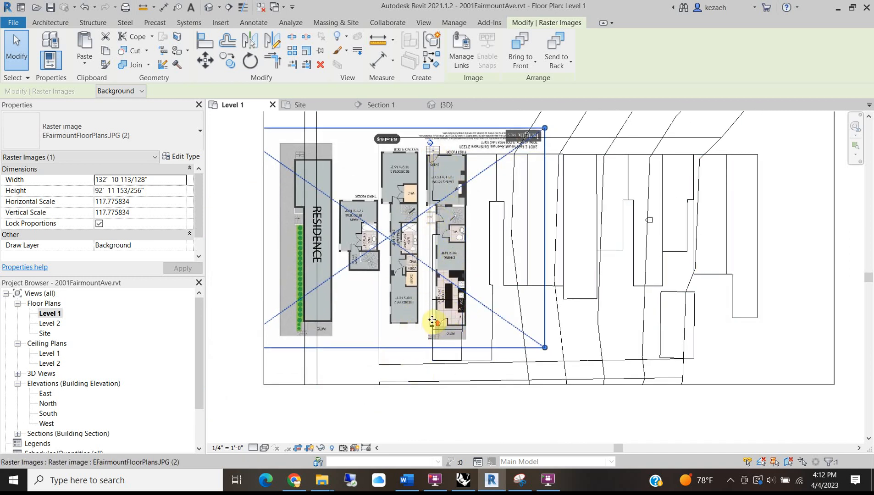
scroll(433, 320, up, 3)
scroll(433, 329, up, 3)
scroll(400, 306, down, 4)
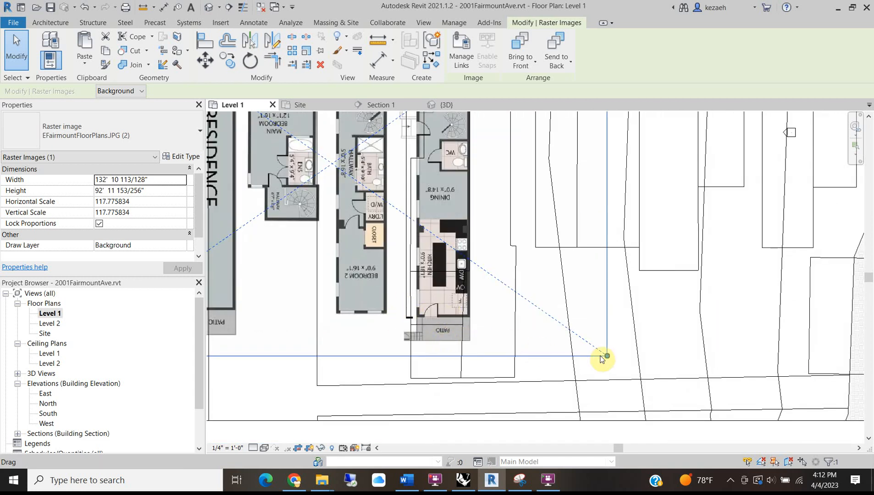
Shrink the floor-plan image and move it so its corner meets the site-line corner.
scroll(605, 360, up, 2)
drag(605, 359, 573, 332)
scroll(294, 314, up, 3)
drag(453, 272, 473, 263)
scroll(465, 268, down, 3)
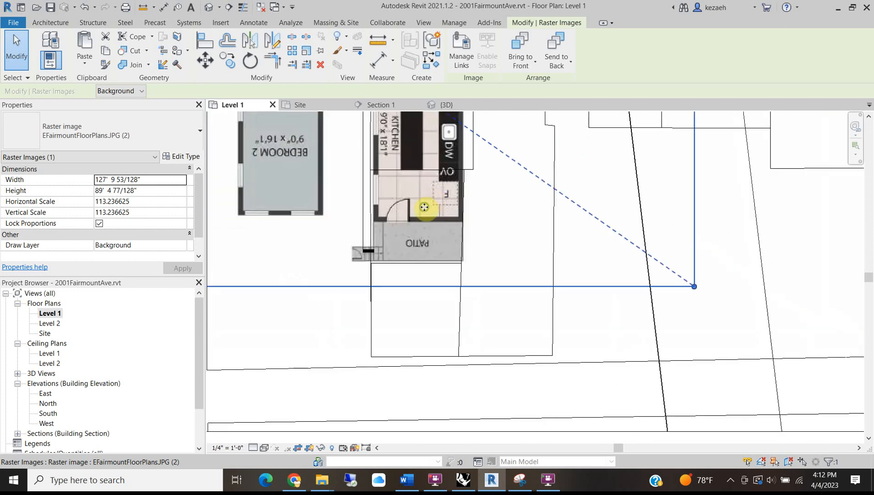
middle_drag(417, 207, 403, 395)
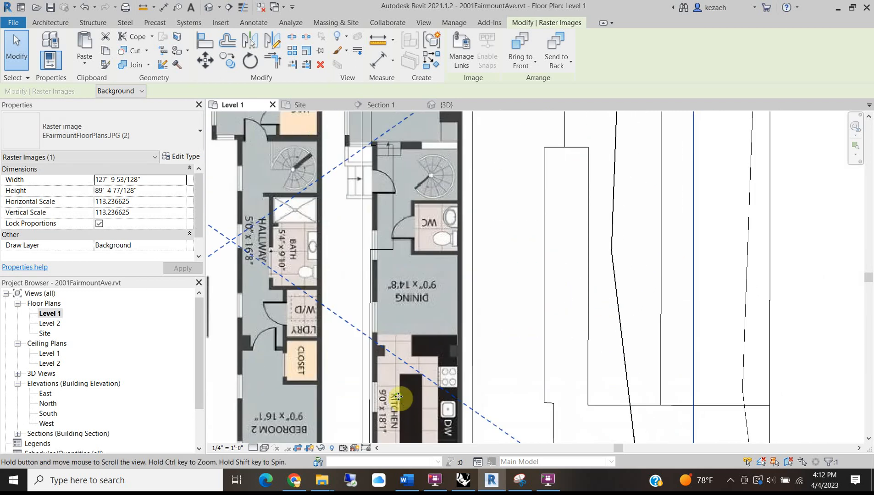
scroll(397, 351, down, 2)
scroll(383, 197, up, 3)
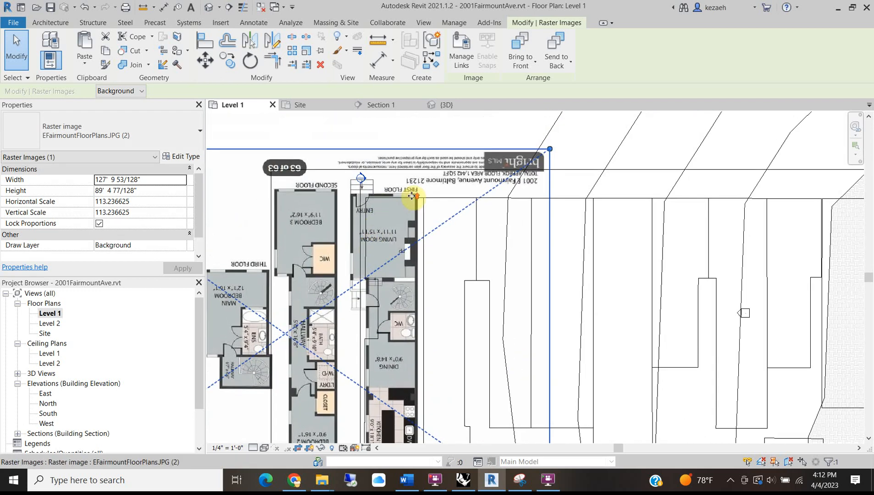
mouse_move(418, 216)
mouse_down()
mouse_move(435, 236)
mouse_move(433, 209)
mouse_up()
scroll(435, 208, up, 4)
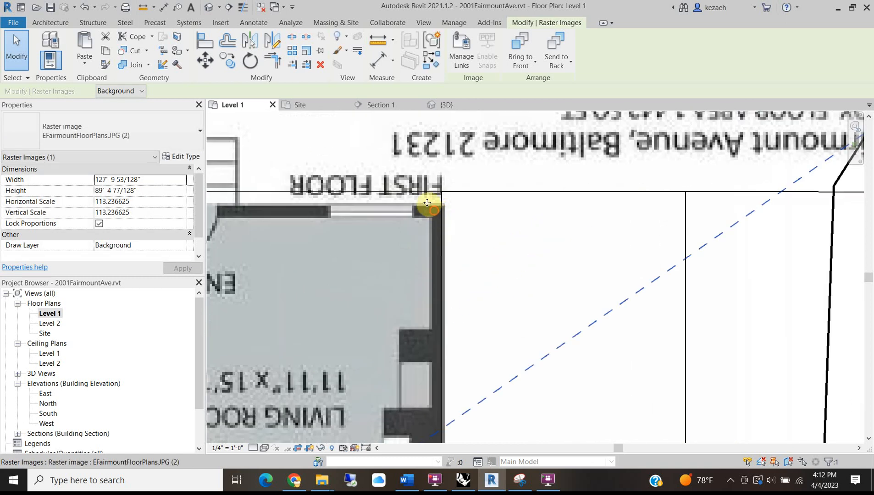
key(Right)
key(Right)
key(Right)
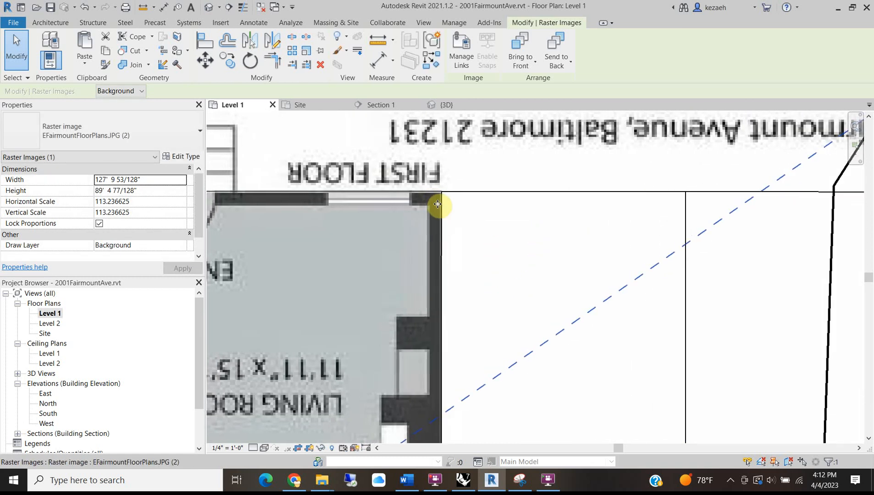
Scale the image down further to about 98' 8" wide and shift it lower right.
scroll(425, 250, down, 3)
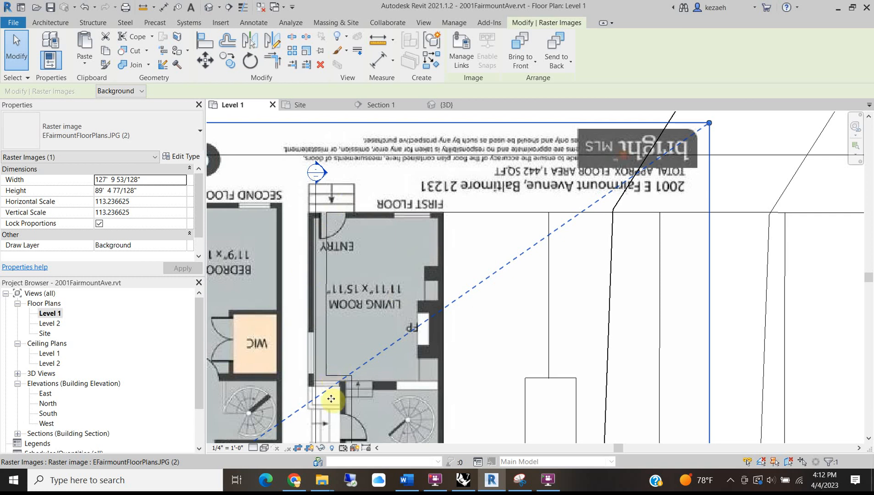
scroll(380, 383, down, 5)
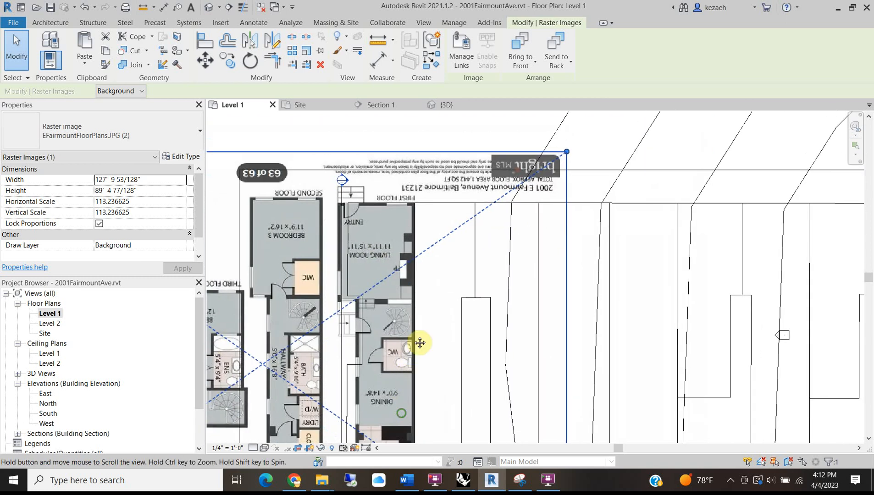
middle_drag(317, 377, 399, 375)
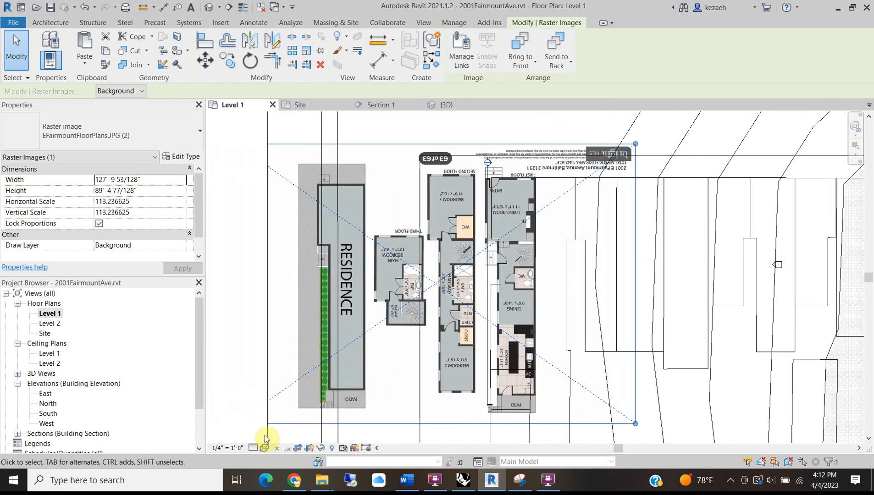
drag(635, 423, 576, 360)
drag(414, 195, 504, 210)
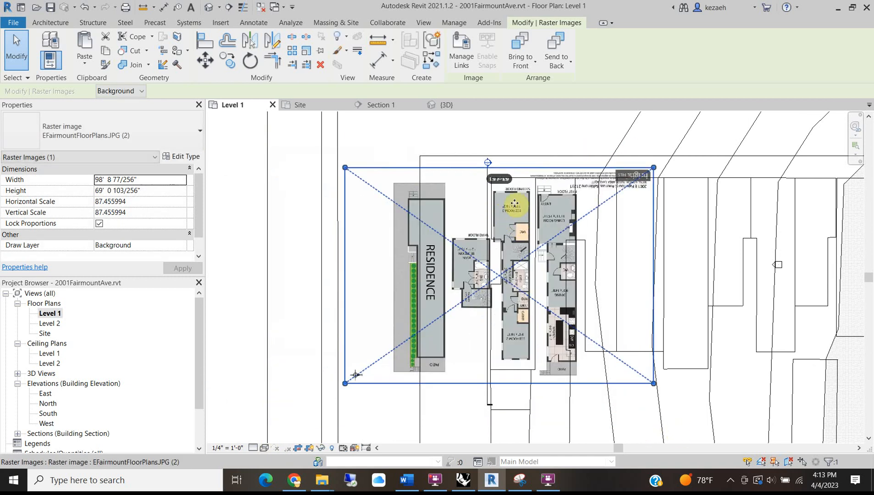
Shift the floor-plan image left and enlarge it slightly from its top-right corner.
scroll(516, 216, up, 5)
drag(462, 298, 468, 292)
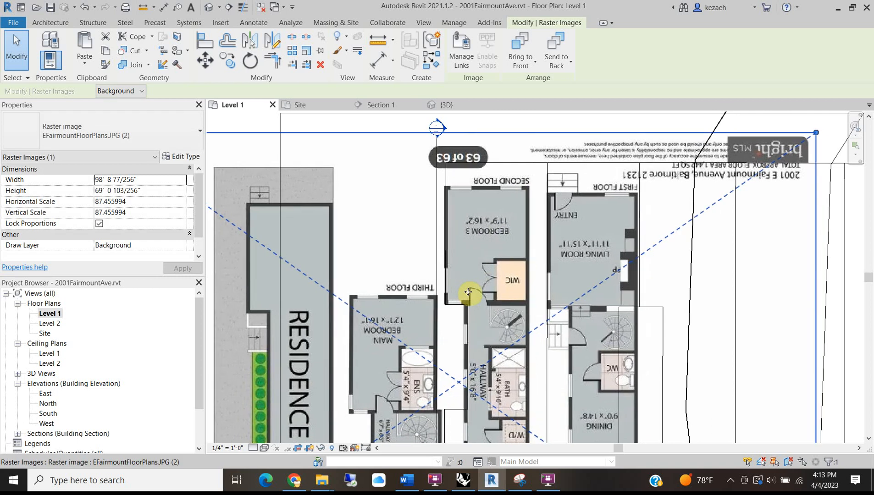
scroll(469, 293, down, 4)
drag(643, 214, 644, 214)
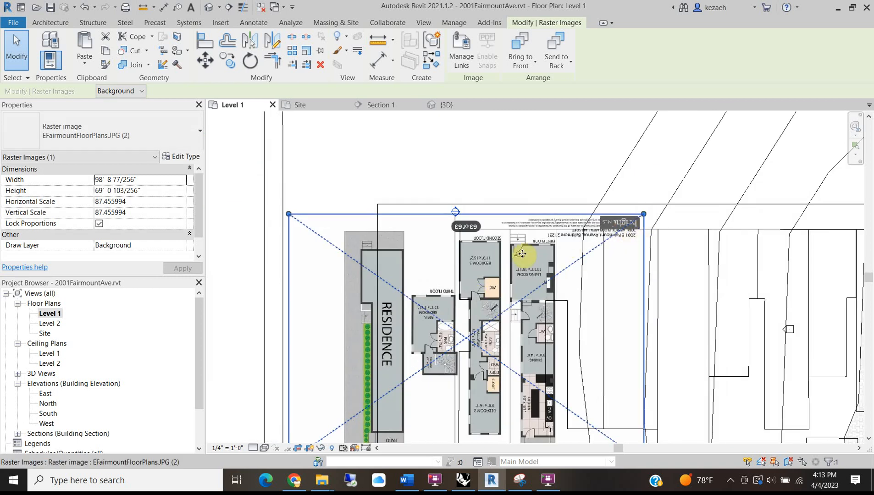
drag(519, 260, 470, 255)
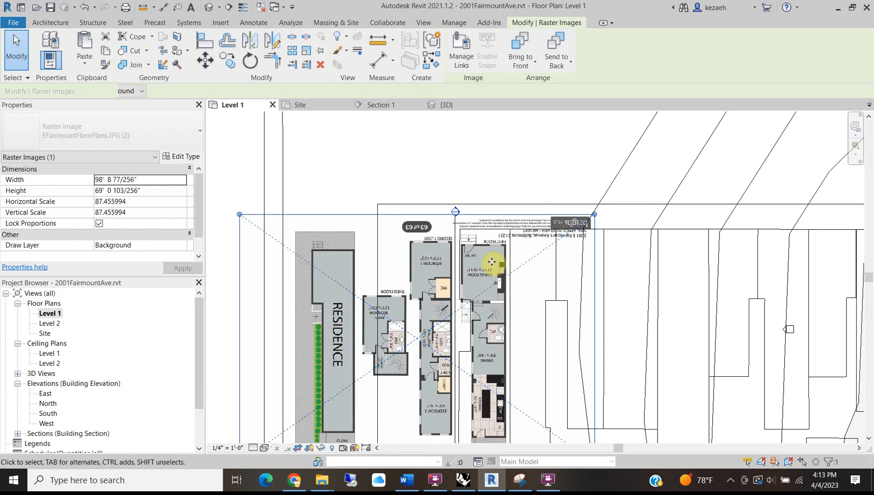
key(Left)
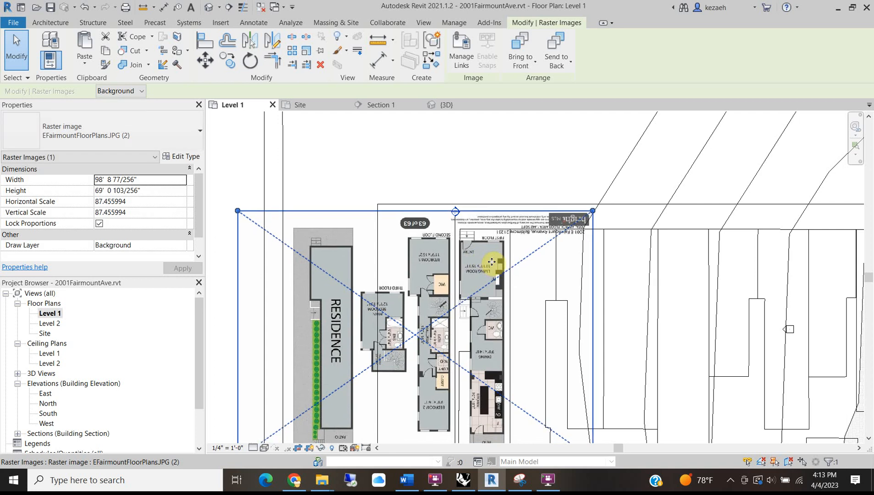
drag(592, 211, 616, 203)
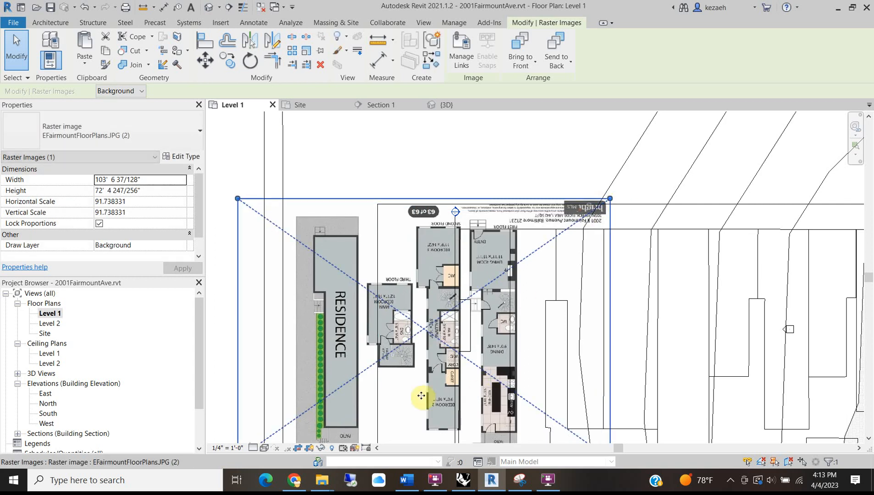
key(Left)
key(Left)
key(Left)
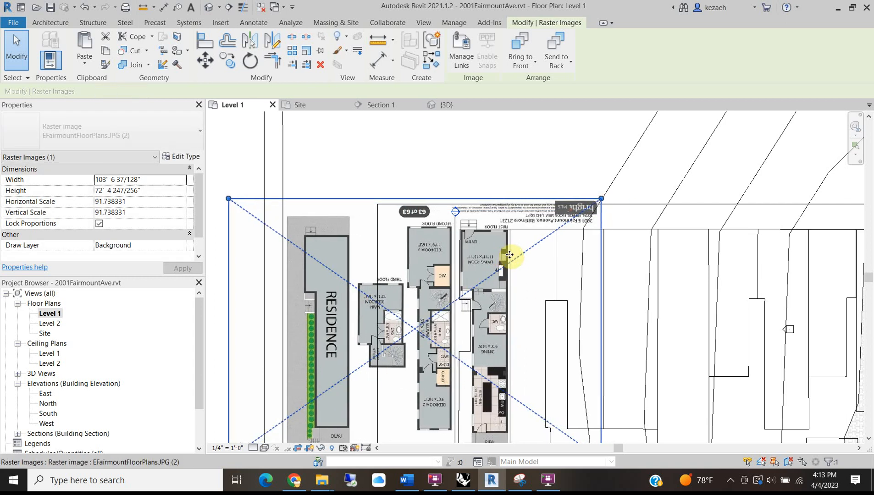
drag(607, 199, 616, 197)
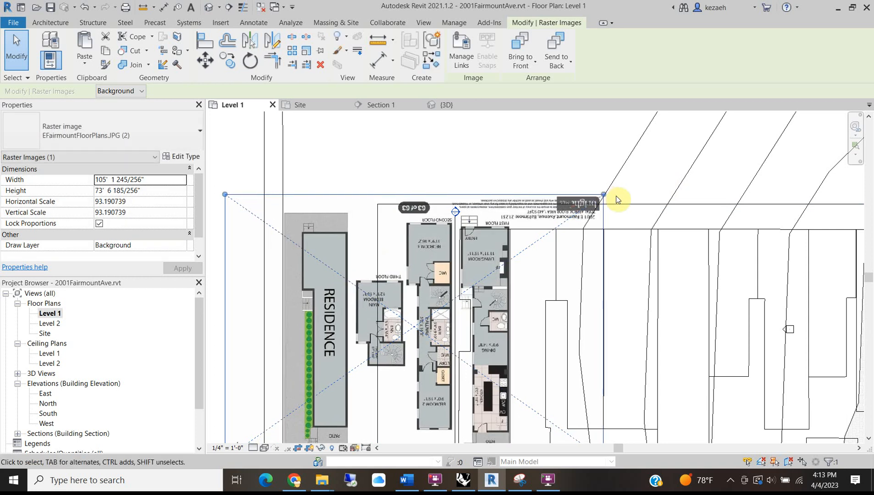
drag(602, 195, 606, 189)
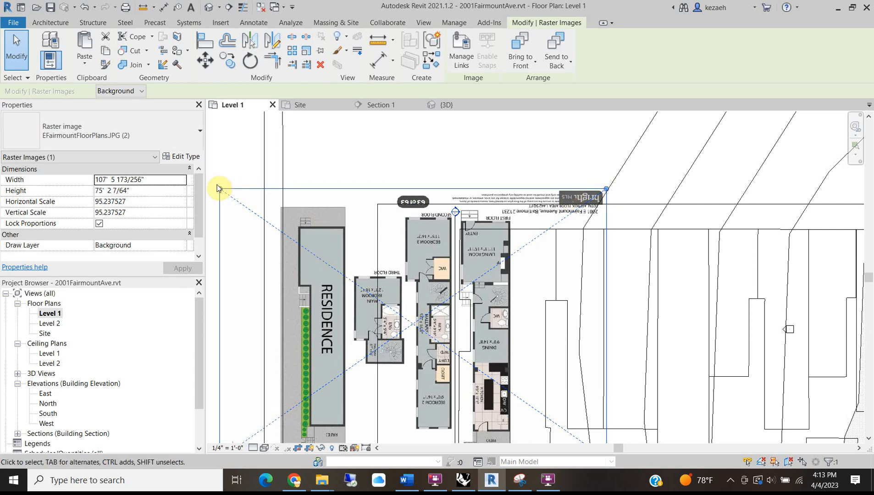
Enlarge the image from its top corners to about 111' 8" wide and nudge it into alignment.
drag(221, 191, 218, 188)
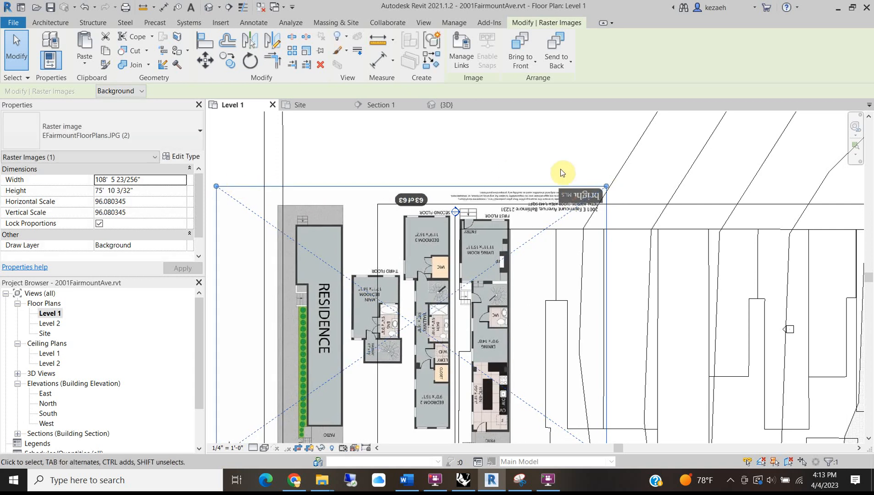
drag(607, 188, 609, 184)
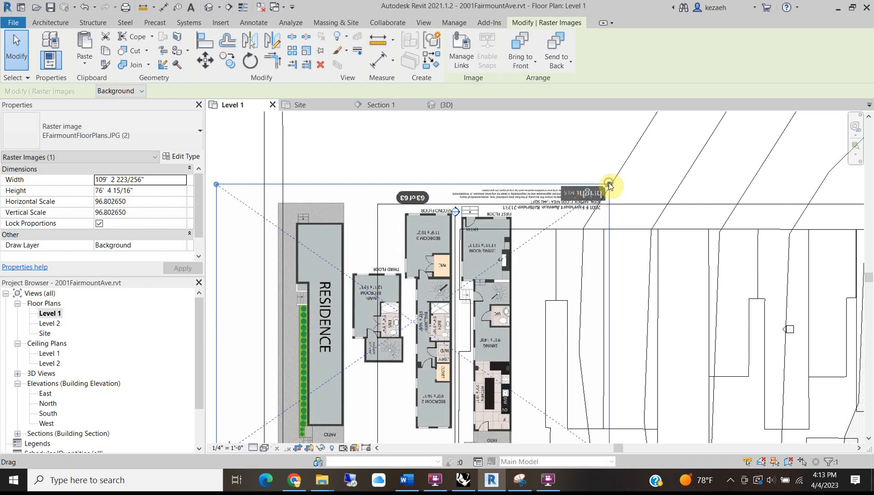
drag(216, 185, 211, 181)
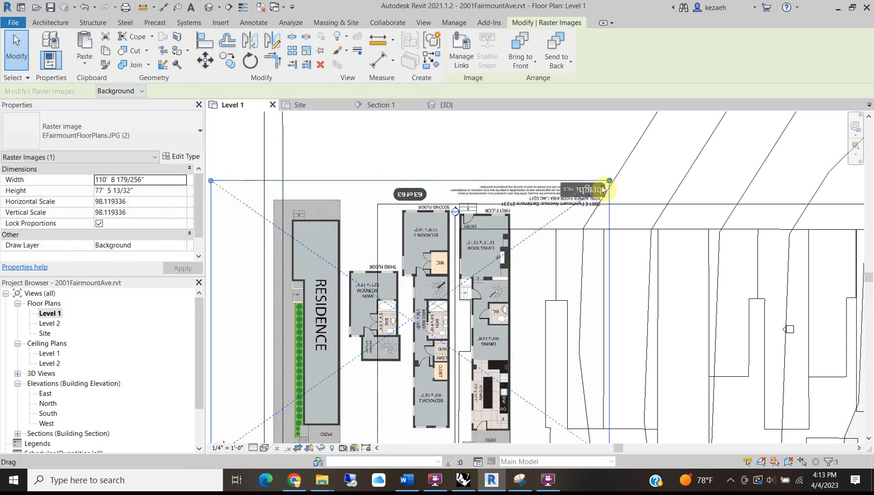
drag(607, 182, 611, 181)
key(Left)
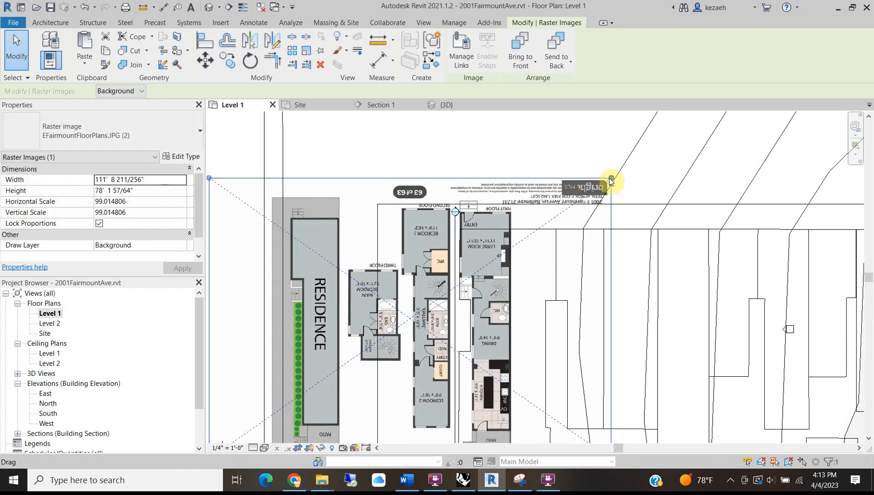
key(Down)
key(Down)
key(Down)
key(Down)
key(Down)
key(Down)
key(Down)
key(Down)
key(Down)
key(Down)
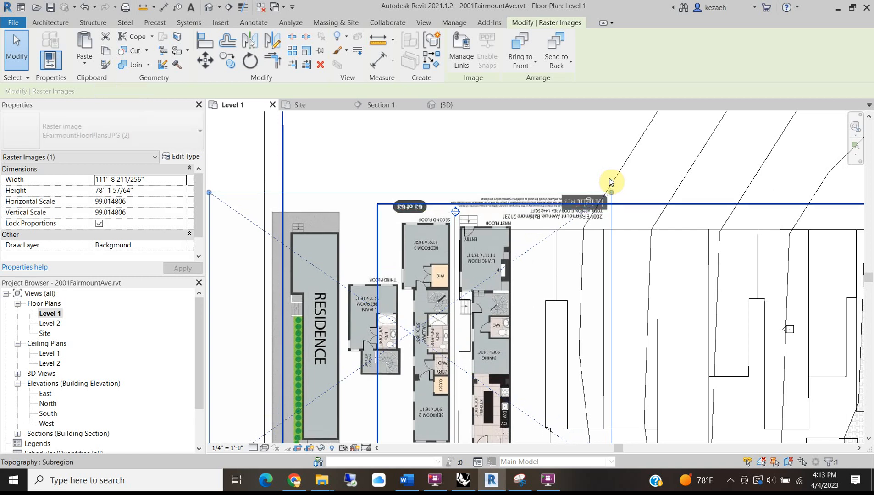
key(Up)
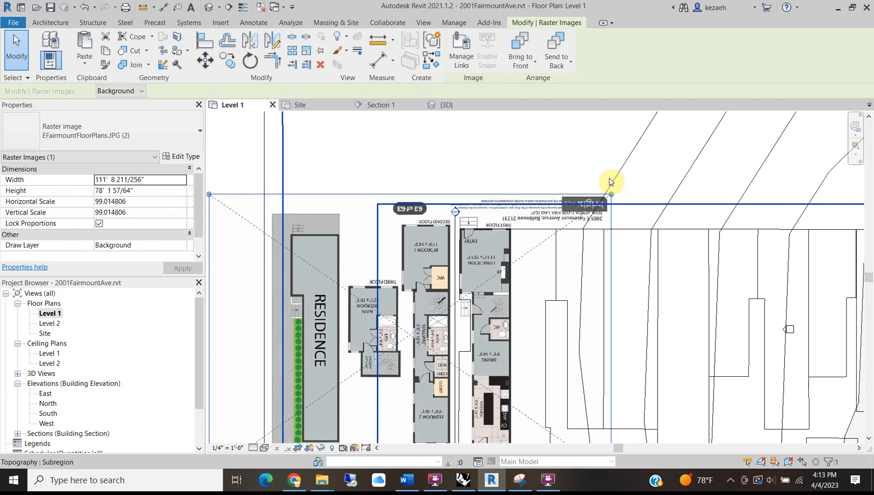
Stretch the image from its lower-left corner to 113' 0 61/64" wide to fit the property lines.
middle_drag(525, 367, 537, 212)
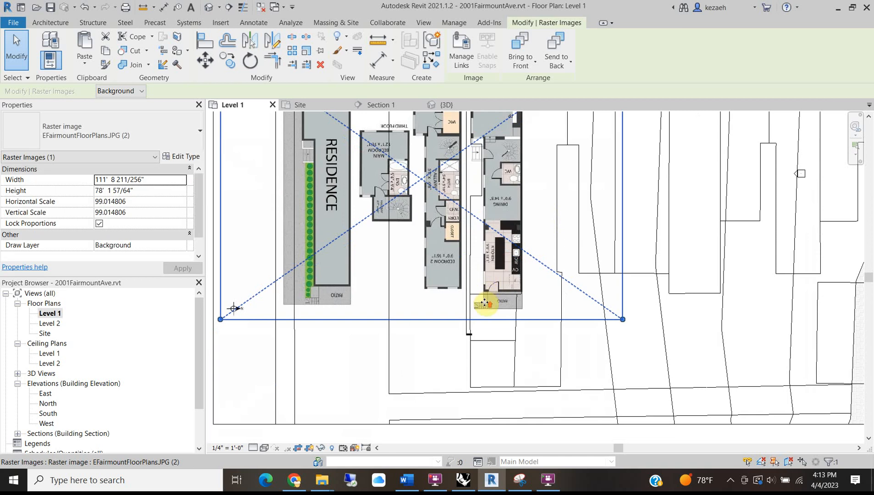
scroll(485, 303, up, 2)
scroll(527, 287, down, 1)
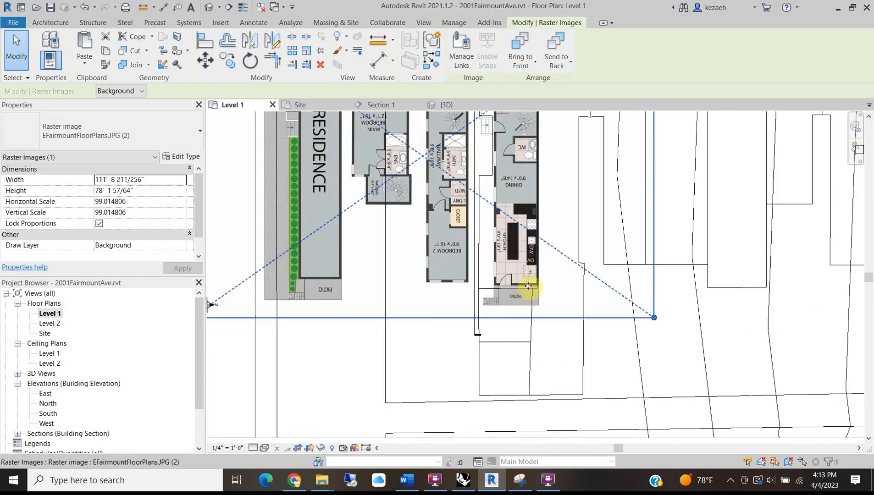
middle_drag(490, 301, 509, 283)
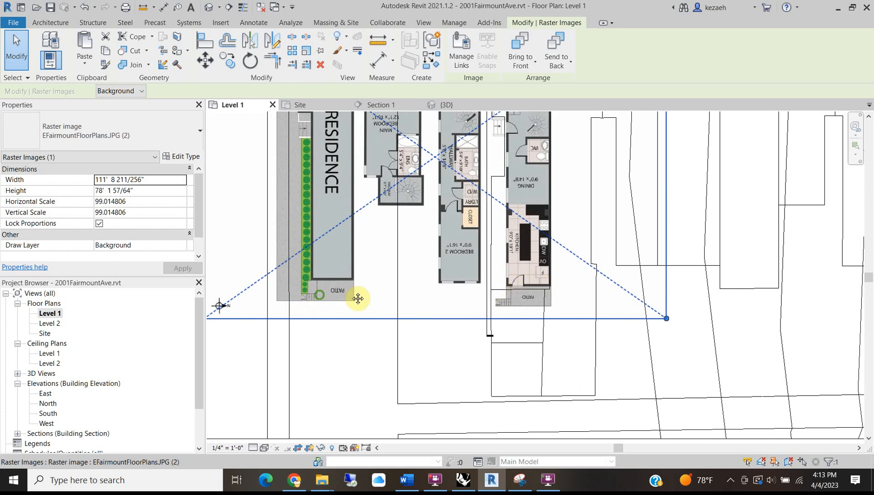
middle_drag(320, 295, 430, 293)
drag(313, 317, 307, 321)
scroll(523, 303, down, 2)
middle_drag(532, 210, 486, 347)
scroll(568, 242, up, 3)
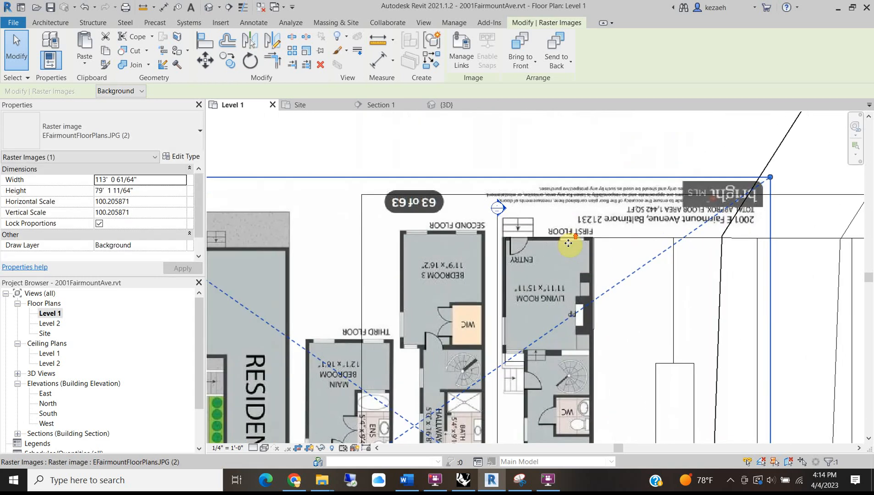
Zoom and pan over the rescaled floor-plan image, from its top edge to the Residence block and neighbouring lots.
scroll(568, 244, down, 4)
scroll(533, 276, up, 4)
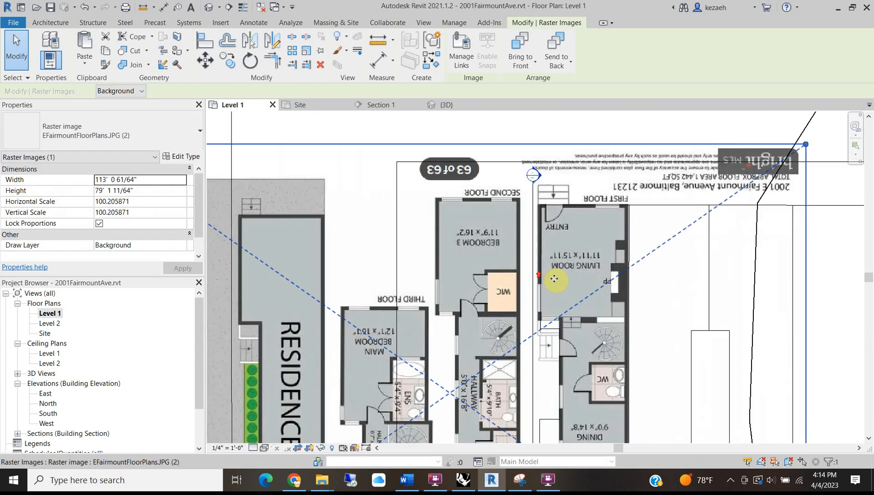
scroll(542, 329, up, 3)
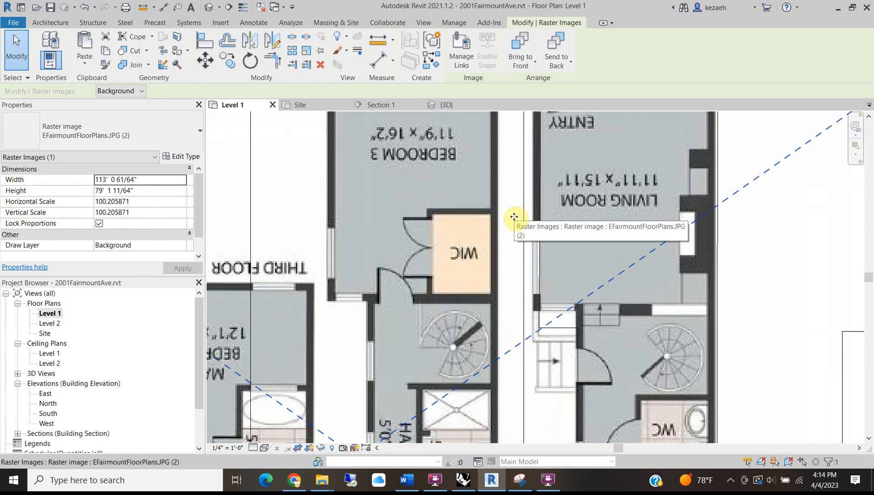
scroll(514, 217, down, 2)
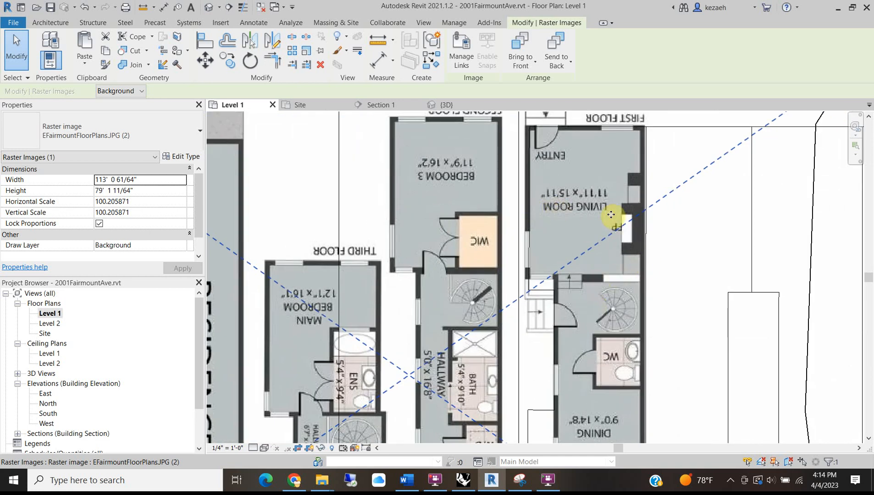
scroll(606, 256, up, 1)
scroll(555, 317, up, 2)
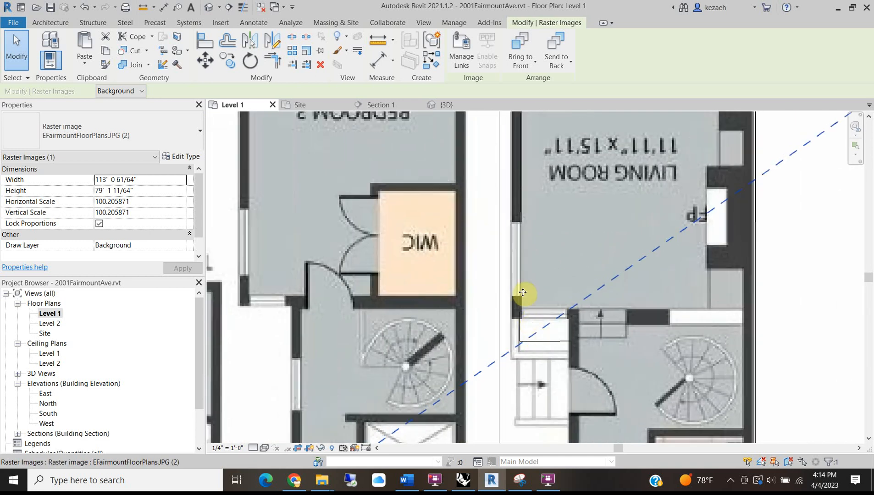
scroll(541, 311, down, 3)
scroll(564, 344, up, 2)
scroll(517, 329, down, 2)
scroll(516, 399, up, 2)
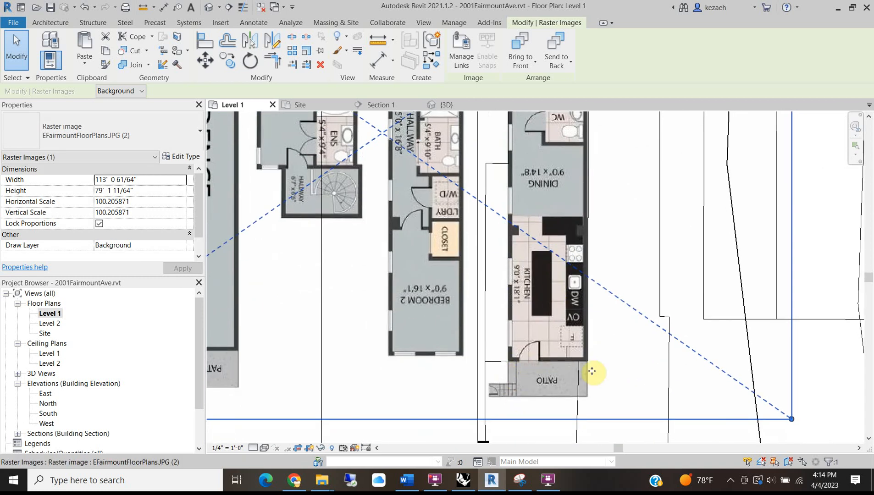
scroll(522, 275, down, 2)
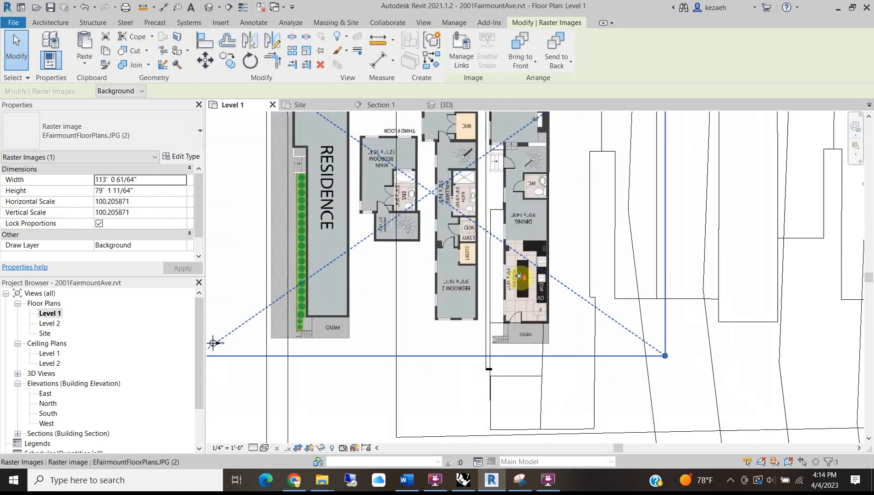
middle_drag(481, 174, 473, 326)
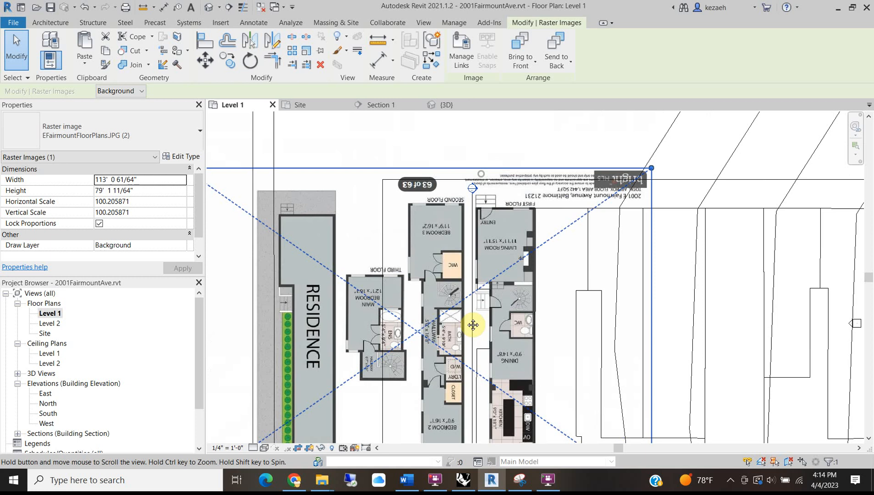
scroll(548, 200, up, 3)
scroll(554, 195, up, 3)
scroll(534, 197, down, 3)
scroll(469, 325, down, 1)
middle_drag(470, 325, 476, 250)
scroll(456, 330, down, 3)
scroll(454, 282, down, 1)
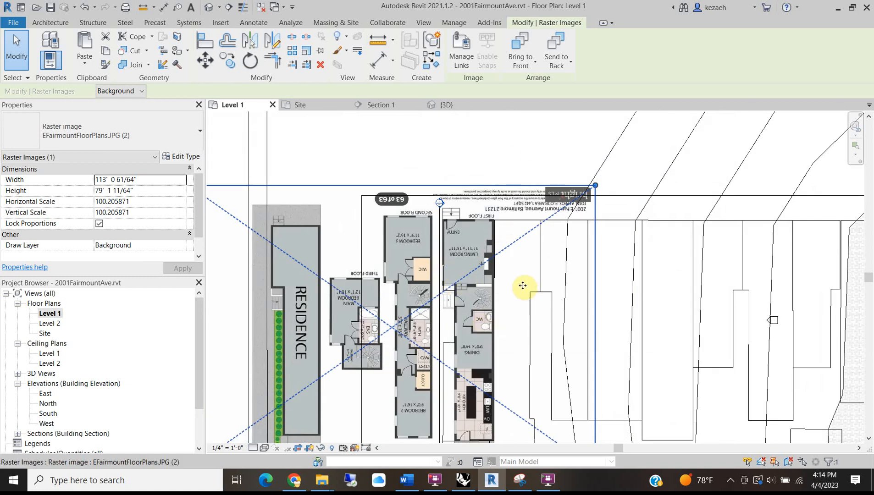
scroll(498, 301, up, 3)
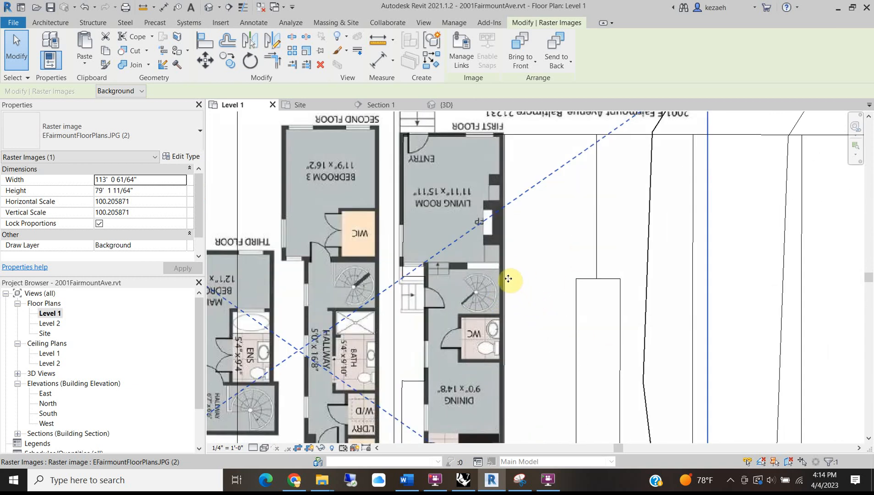
scroll(509, 279, down, 1)
scroll(411, 220, down, 2)
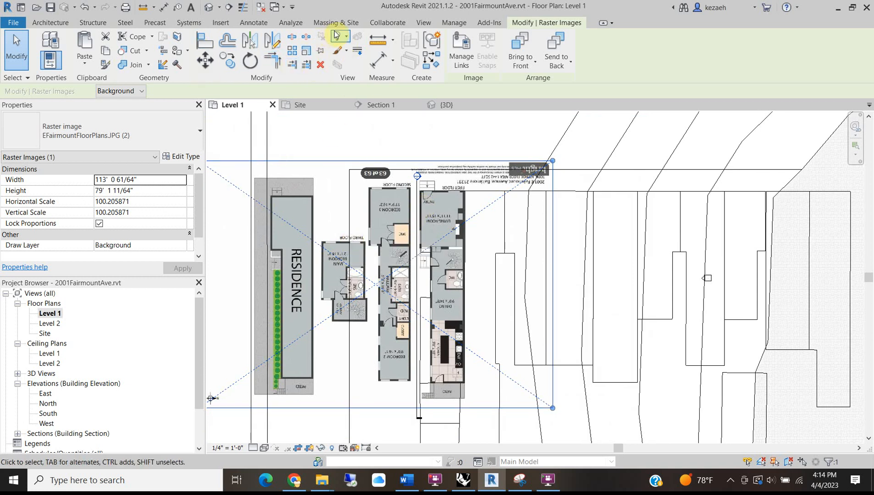
Deselect the image, check the kitchen and patio area, then bring up the Redfin floor plans in Chrome.
click(434, 144)
scroll(446, 382, up, 3)
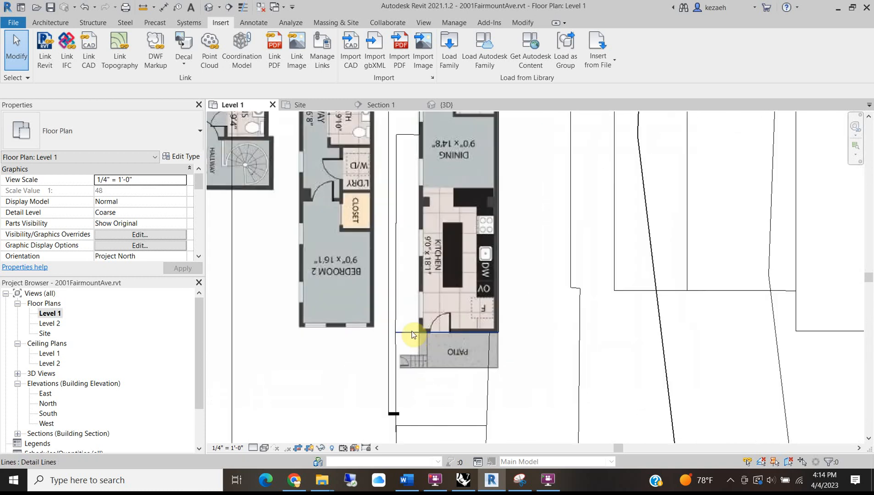
middle_drag(407, 205, 385, 230)
scroll(419, 279, up, 2)
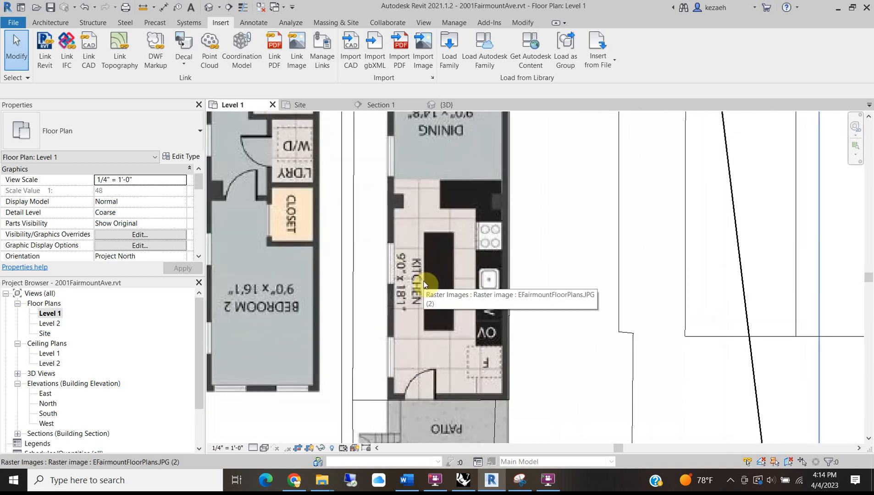
scroll(423, 283, down, 2)
scroll(400, 289, down, 3)
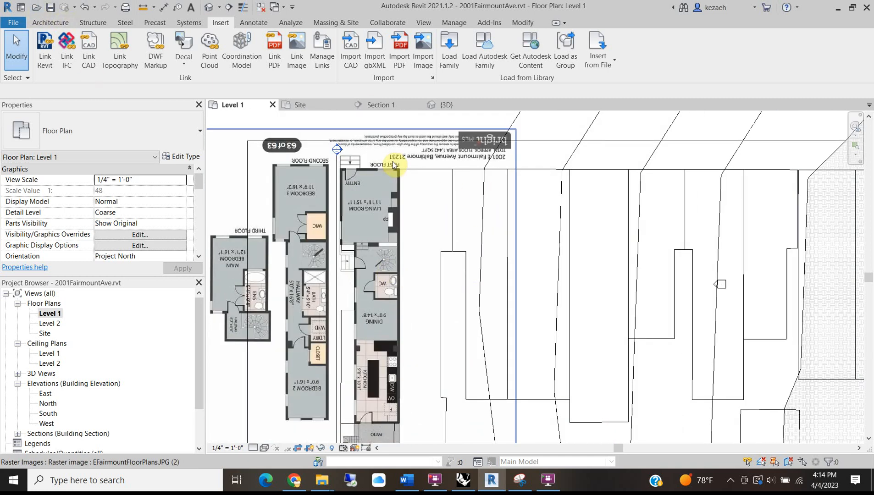
scroll(393, 160, up, 3)
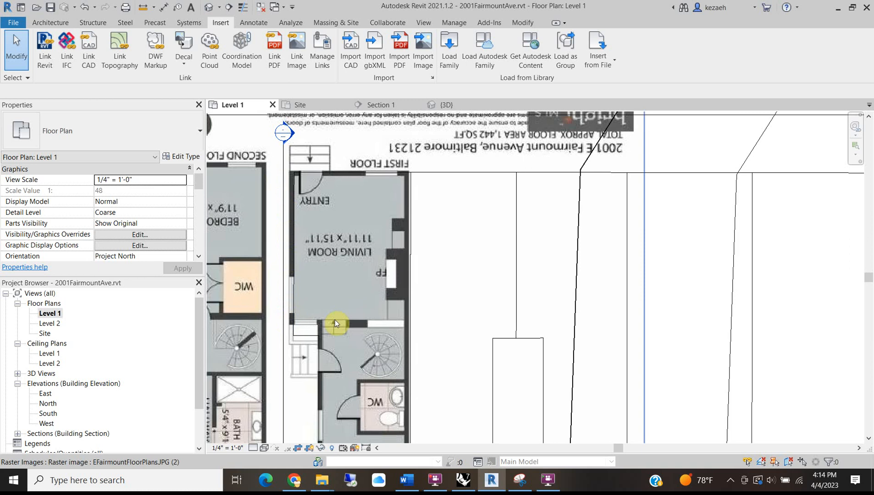
click(288, 485)
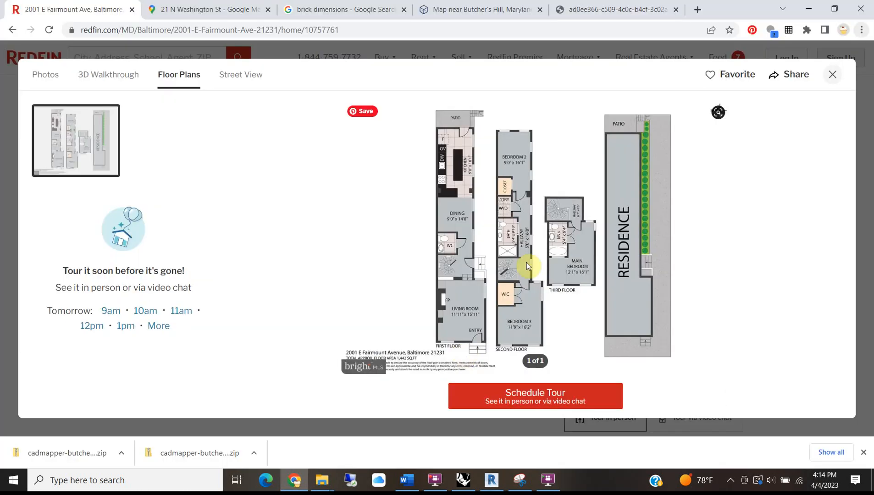
Close the floor-plan viewer and browse the dining, kitchen, porch, staircase, living room, closet and laundry photos.
click(27, 130)
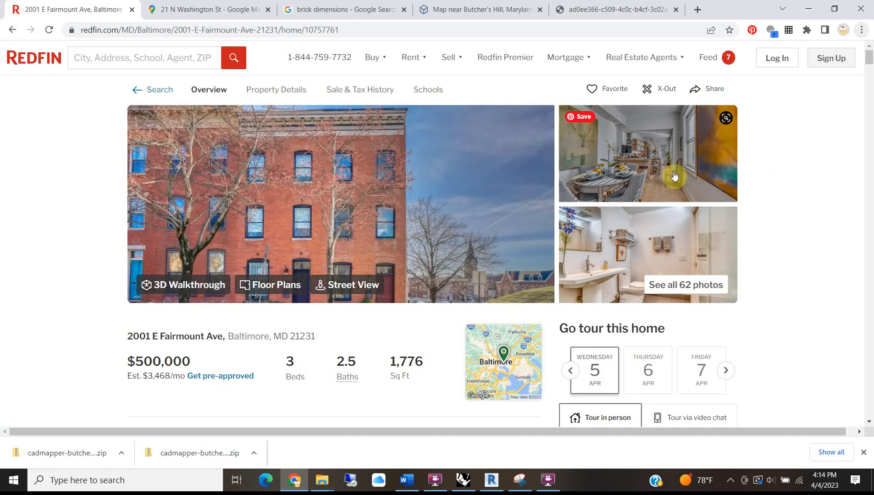
click(664, 138)
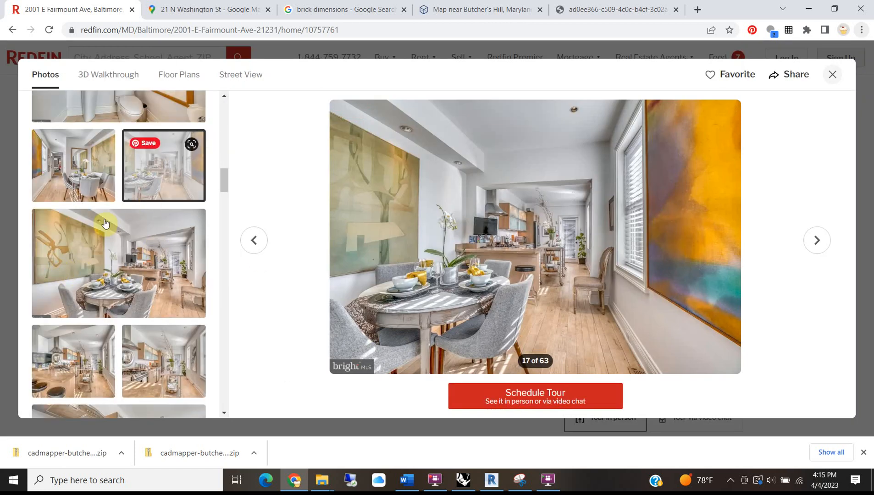
scroll(121, 297, down, 2)
click(121, 297)
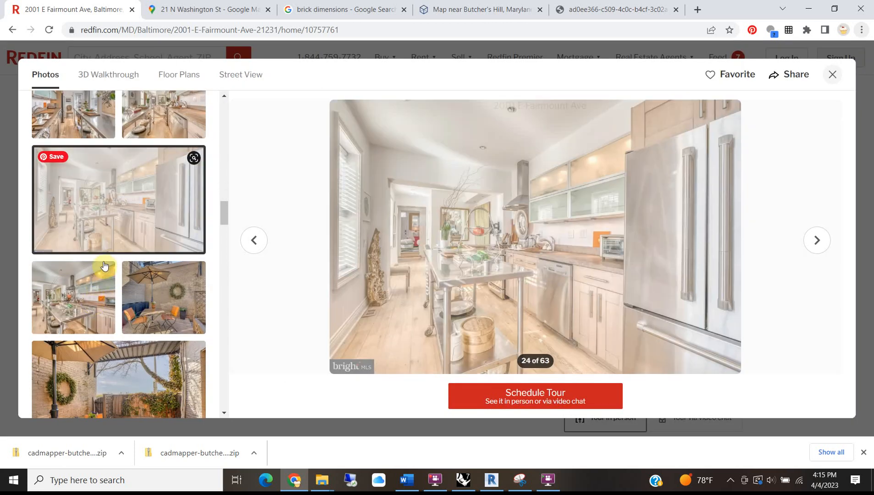
click(105, 266)
scroll(104, 266, down, 7)
click(91, 257)
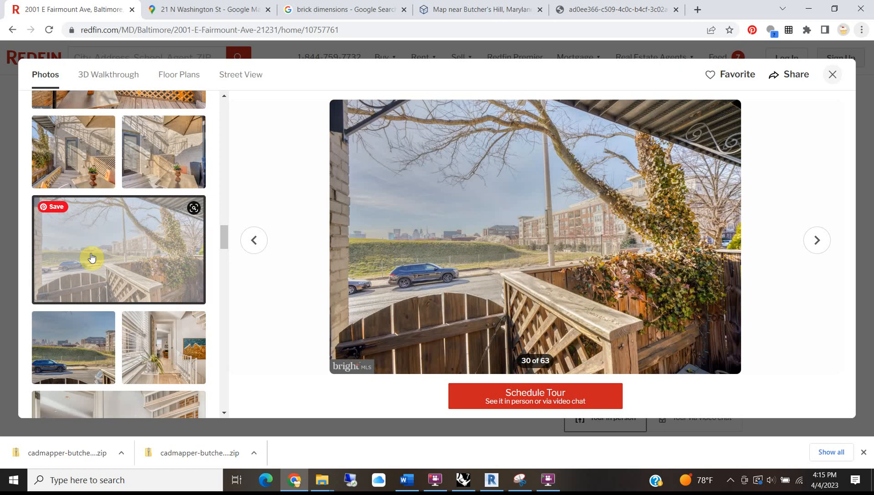
scroll(92, 257, down, 5)
click(96, 223)
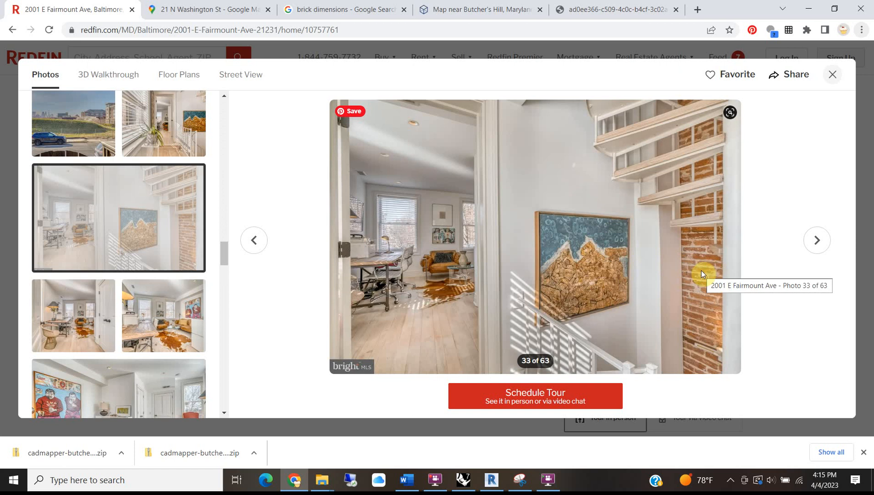
scroll(121, 303, down, 2)
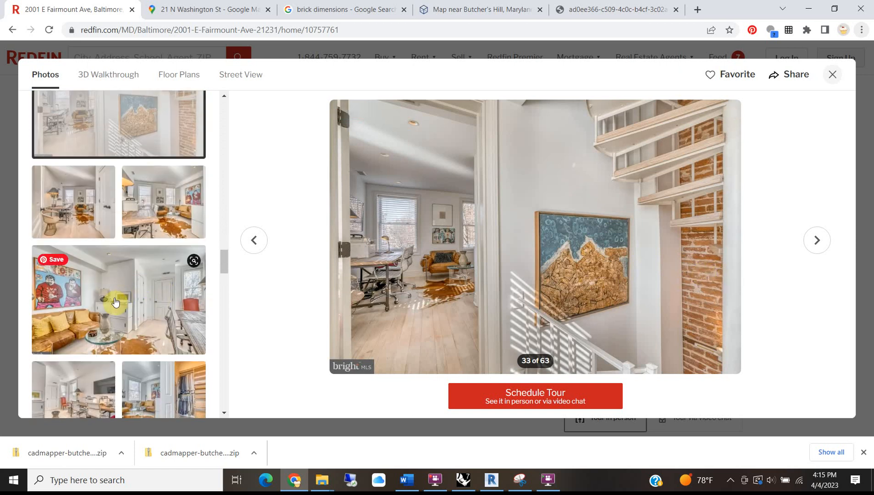
click(115, 303)
scroll(105, 300, down, 4)
click(97, 298)
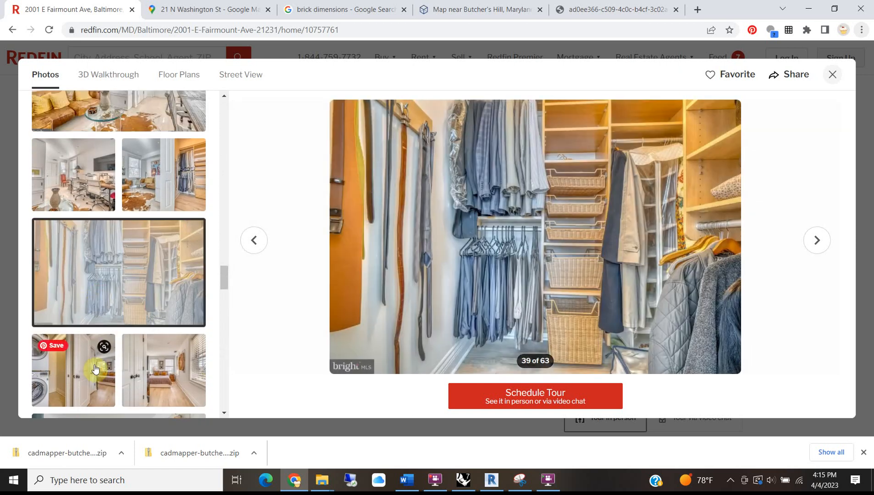
click(95, 369)
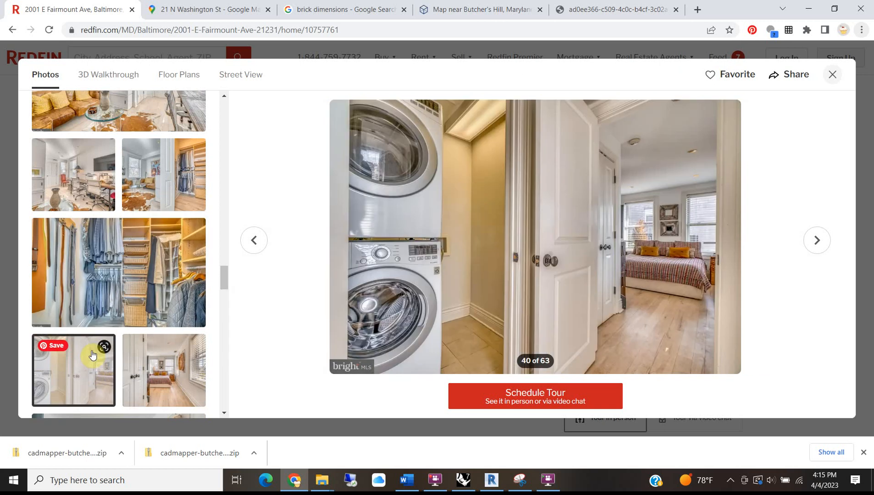
Browse the bedroom, bathroom, city skyline, balcony and dresser photos.
scroll(92, 356, down, 6)
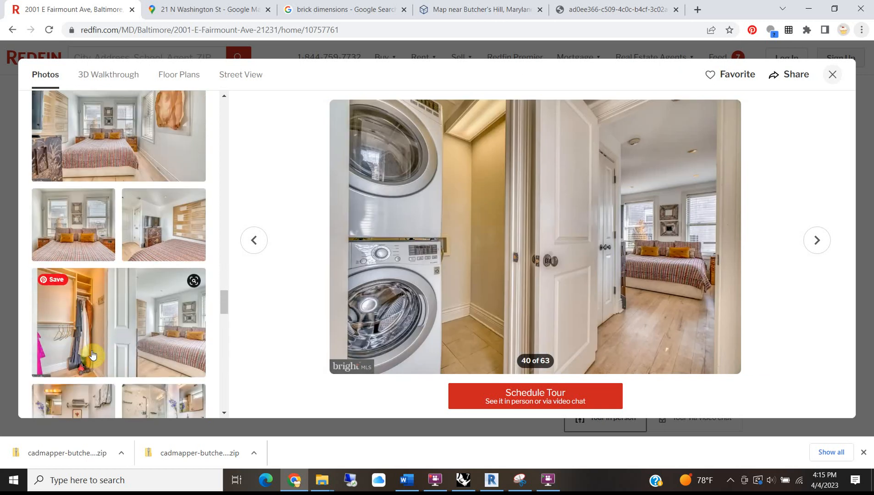
click(177, 300)
scroll(128, 347, down, 4)
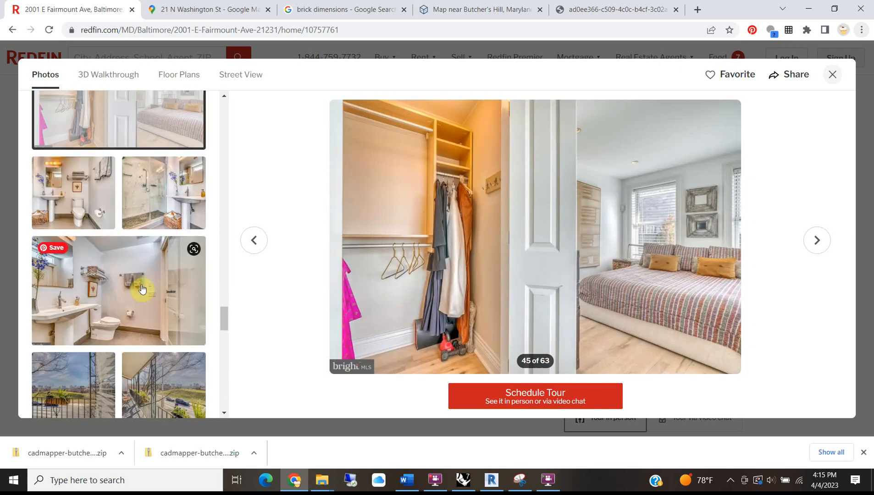
click(141, 285)
scroll(128, 285, down, 4)
click(124, 274)
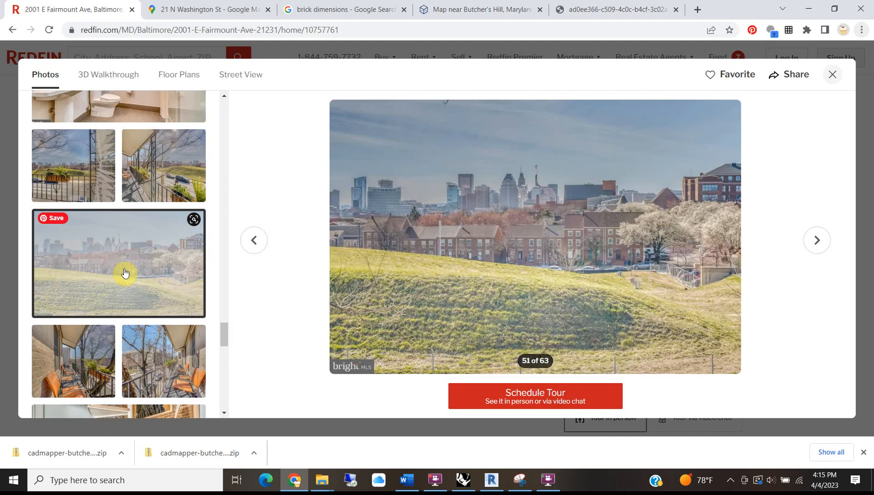
click(103, 359)
scroll(102, 362, down, 5)
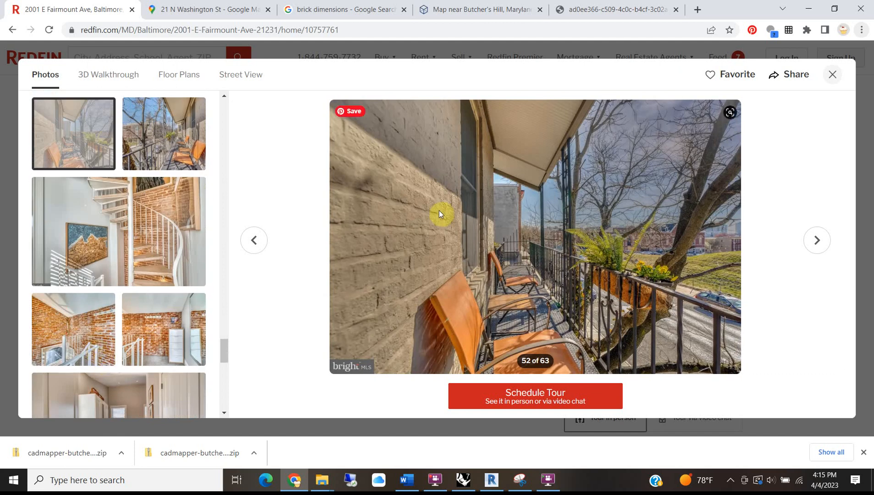
click(133, 326)
scroll(99, 324, down, 5)
View the floor plan, 3D Walkthrough and sidewalk photos, ending on the street-corner exterior, 5 of 63.
click(105, 260)
scroll(123, 179, up, 20)
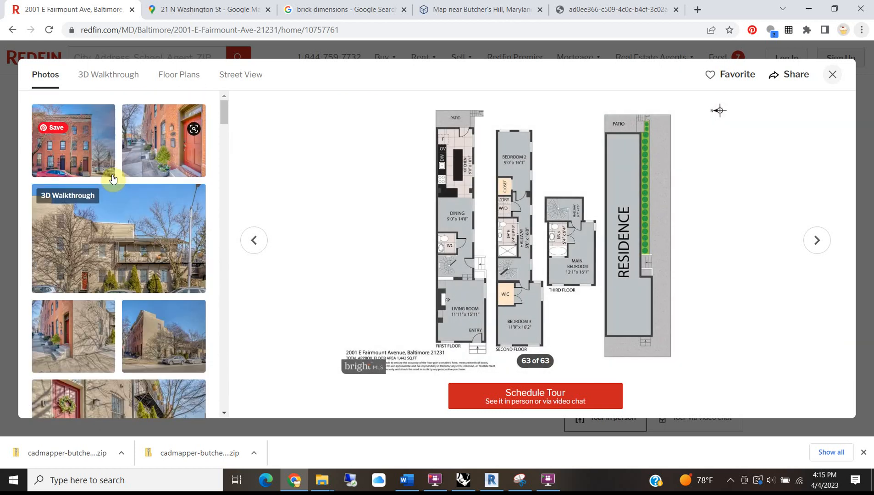
click(137, 251)
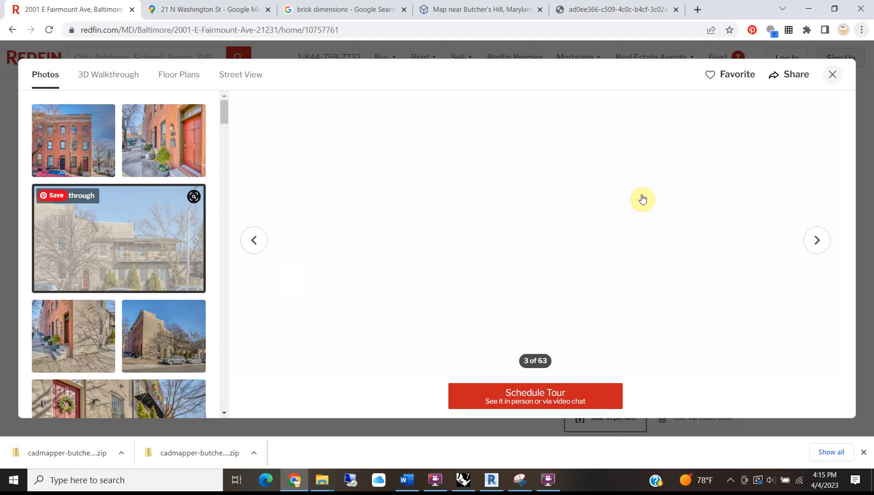
click(93, 331)
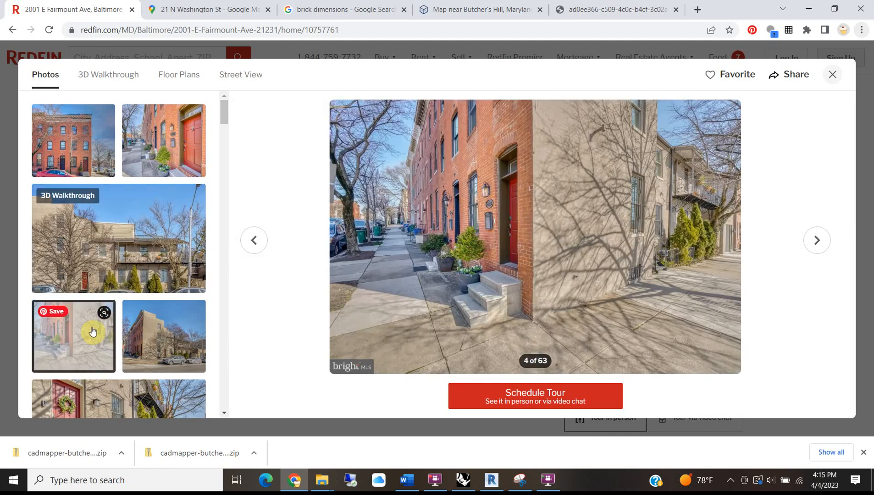
scroll(151, 284, down, 3)
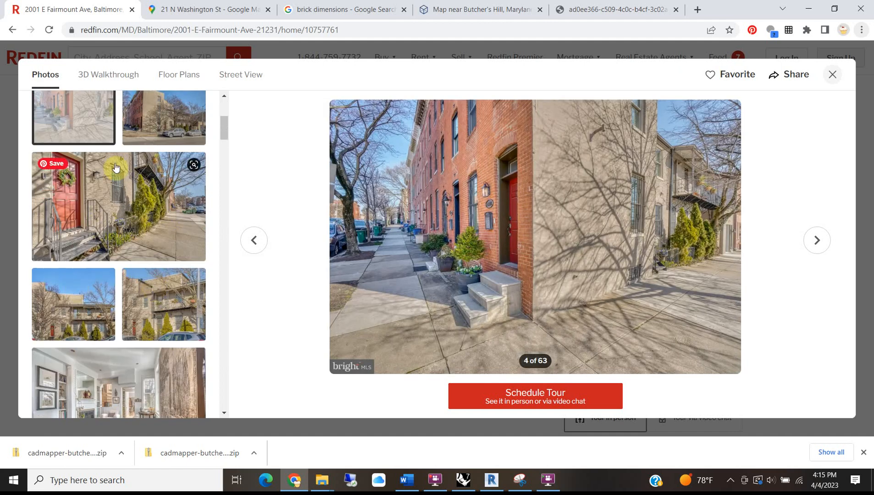
scroll(116, 167, up, 2)
click(165, 212)
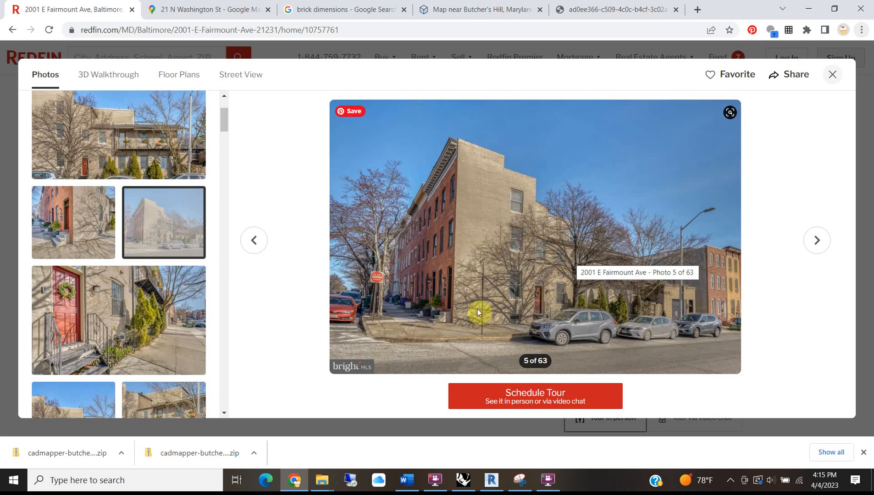
click(209, 10)
drag(527, 128, 271, 221)
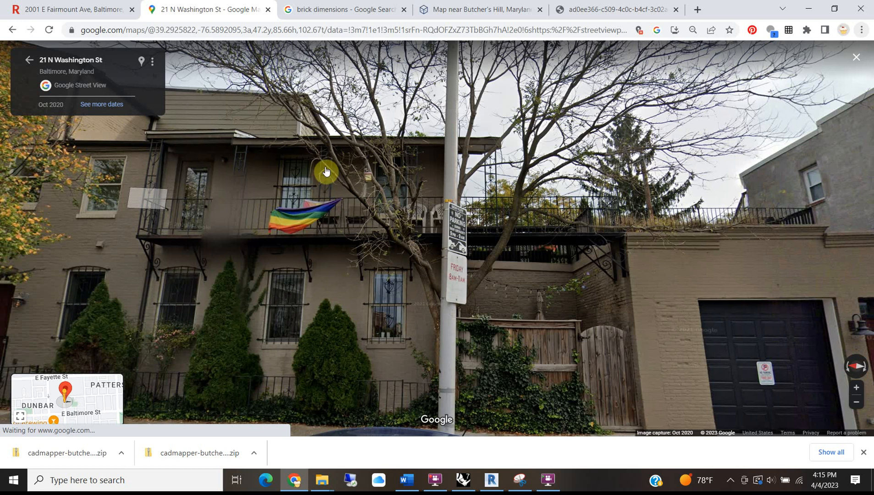
drag(171, 252, 487, 106)
click(487, 106)
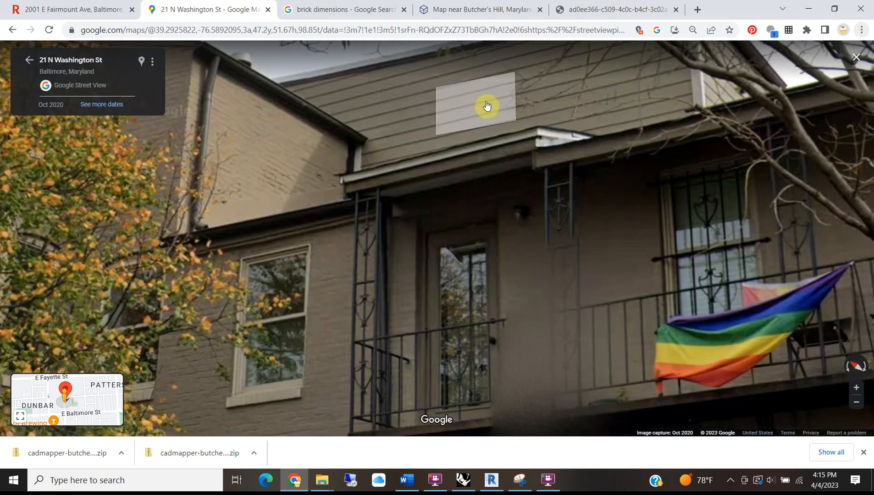
drag(561, 249, 554, 238)
scroll(537, 232, down, 3)
drag(684, 225, 348, 178)
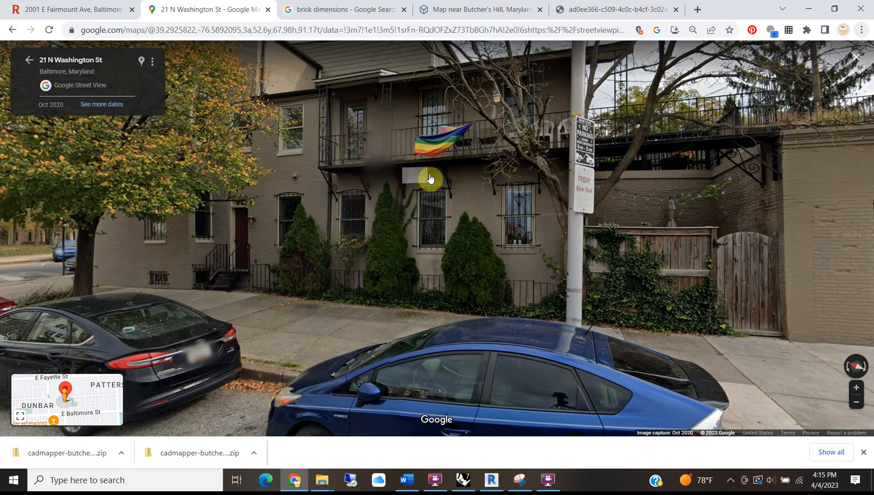
drag(430, 178, 160, 58)
scroll(457, 178, up, 3)
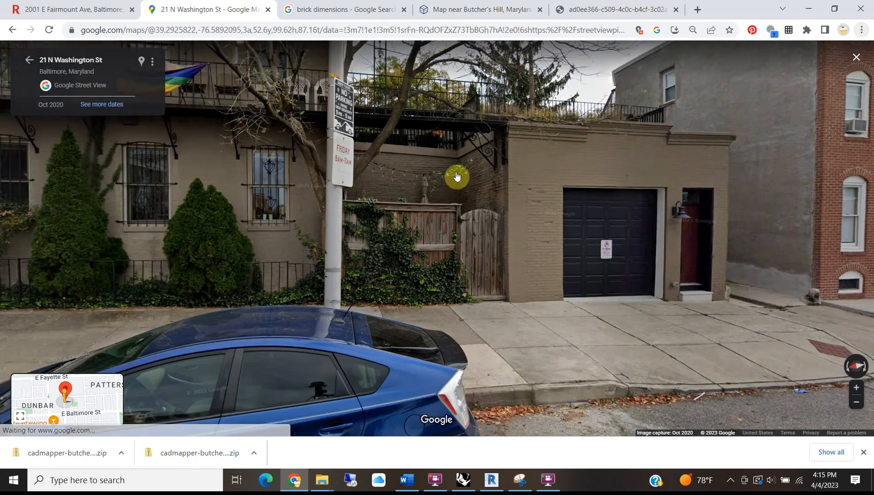
drag(344, 163, 671, 165)
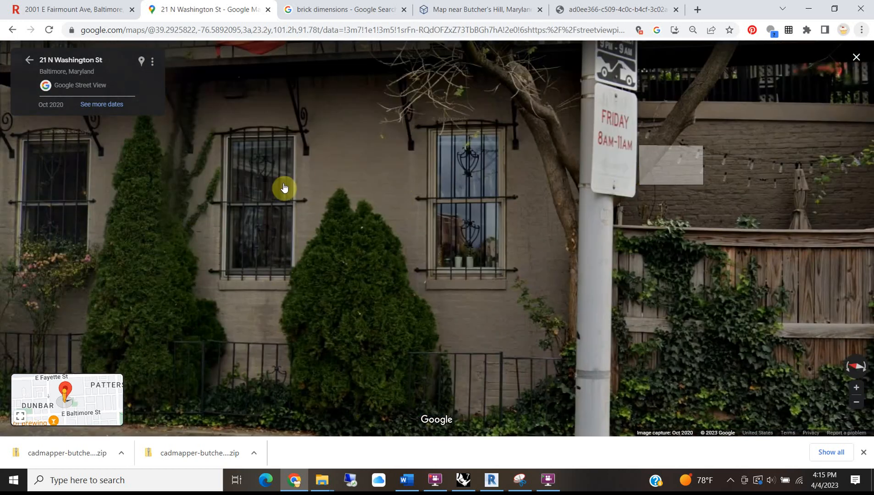
drag(283, 189, 347, 205)
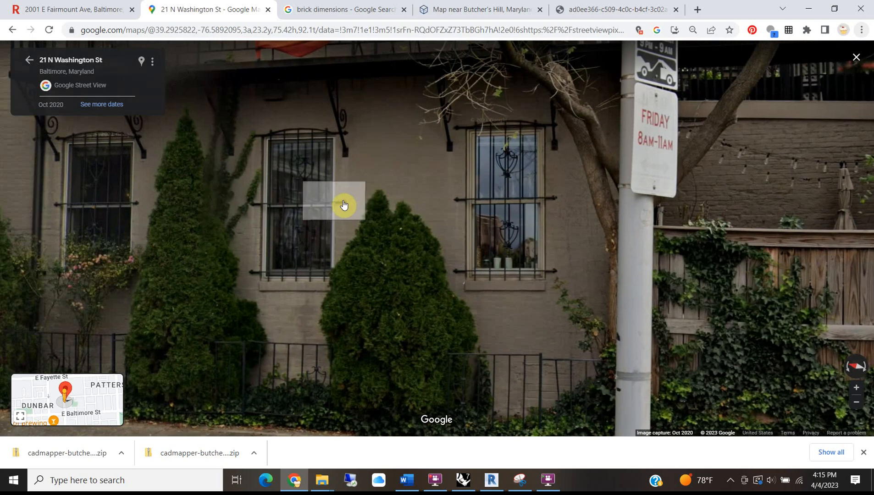
scroll(344, 205, down, 4)
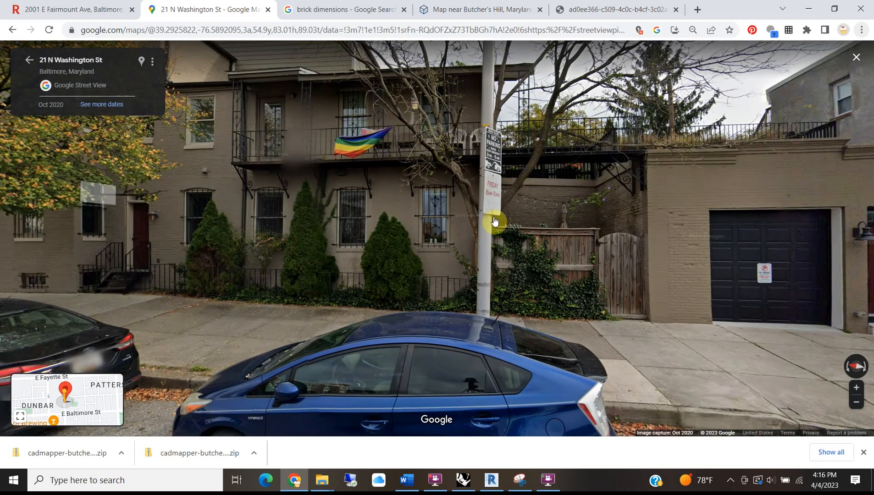
Advance along the street to the house with the rainbow flag, then minimize Chrome.
click(478, 218)
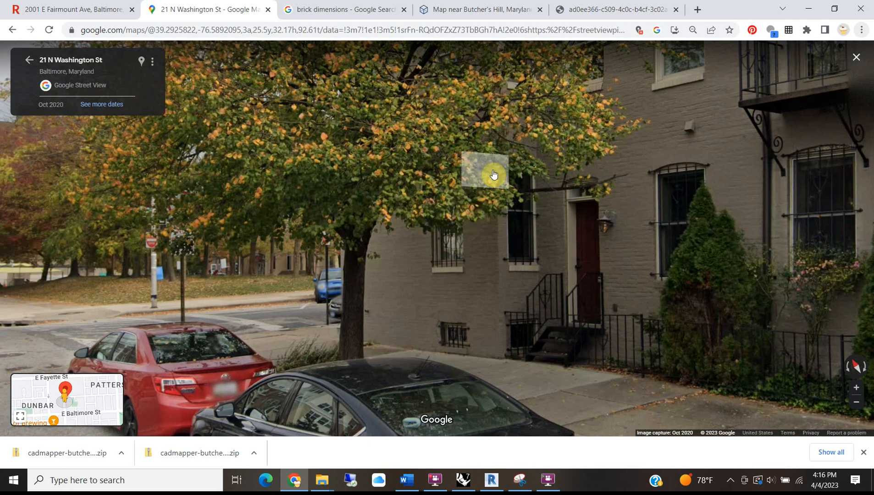
click(757, 166)
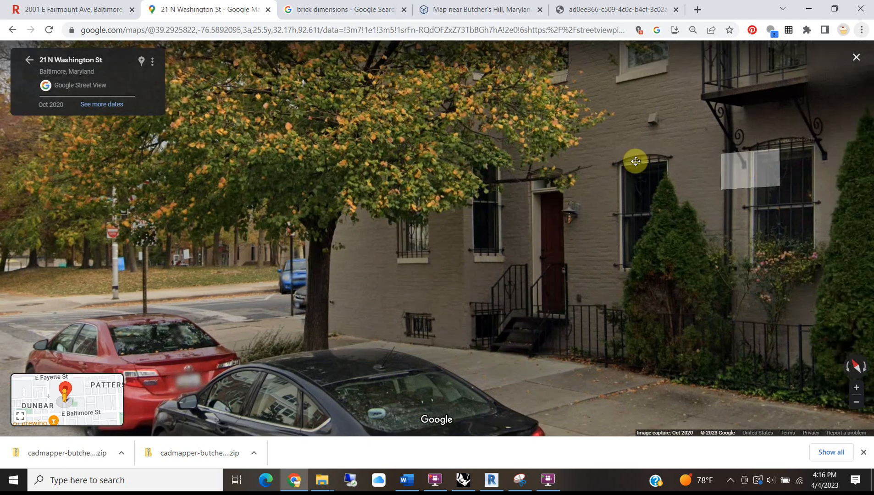
click(571, 152)
click(603, 131)
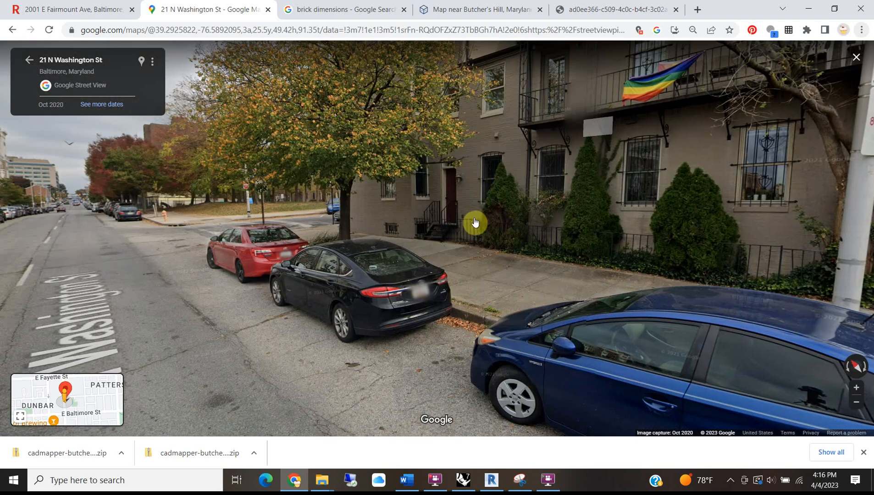
click(475, 223)
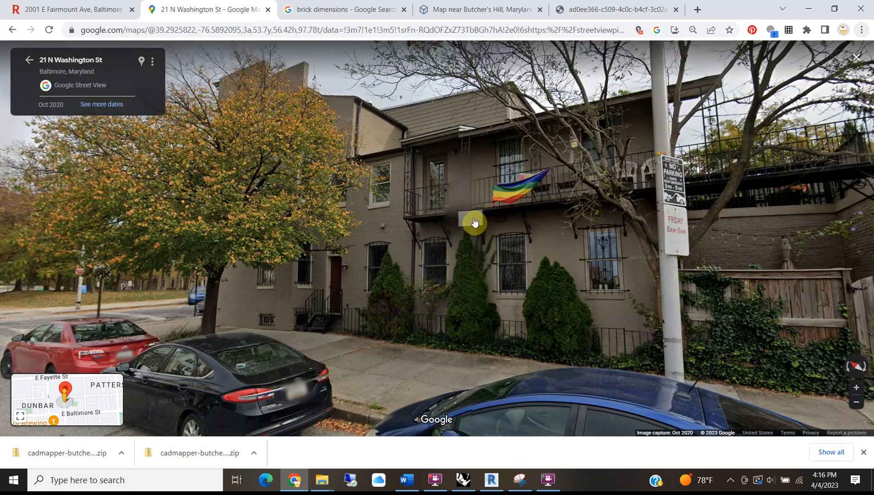
click(809, 5)
scroll(457, 294, down, 5)
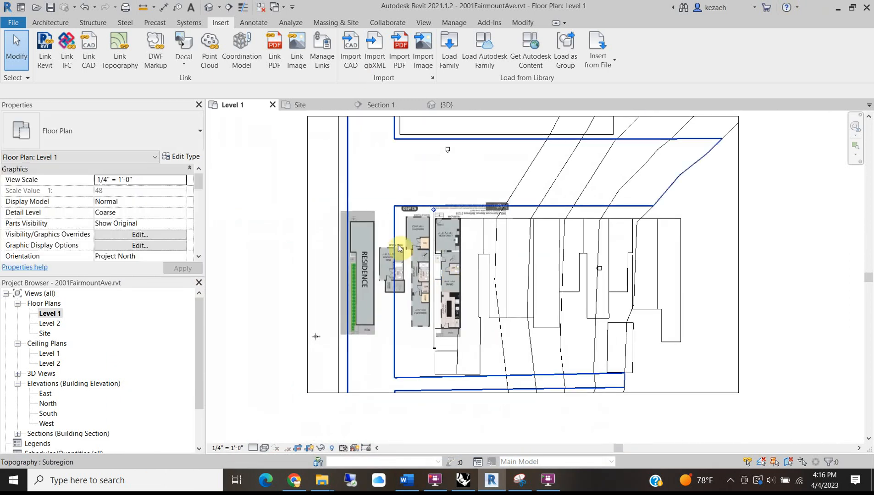
Open the Section 1 view from the section line on the plan using Go to View.
scroll(461, 221, up, 3)
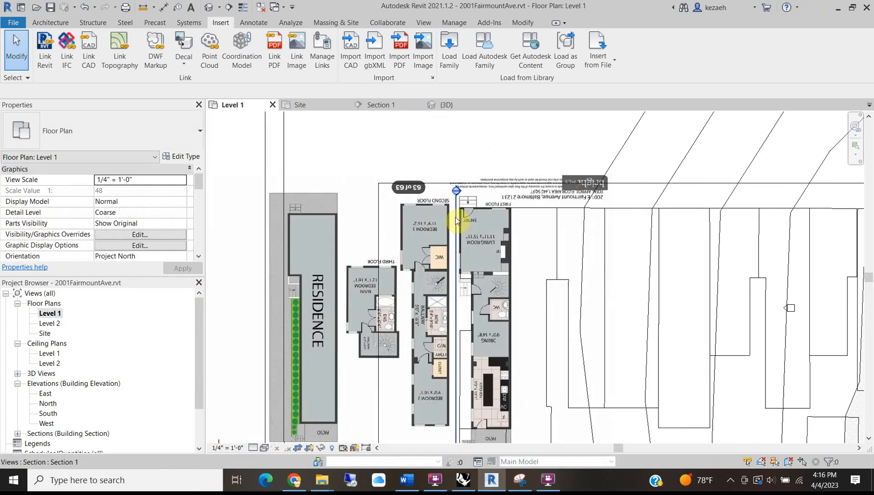
click(456, 217)
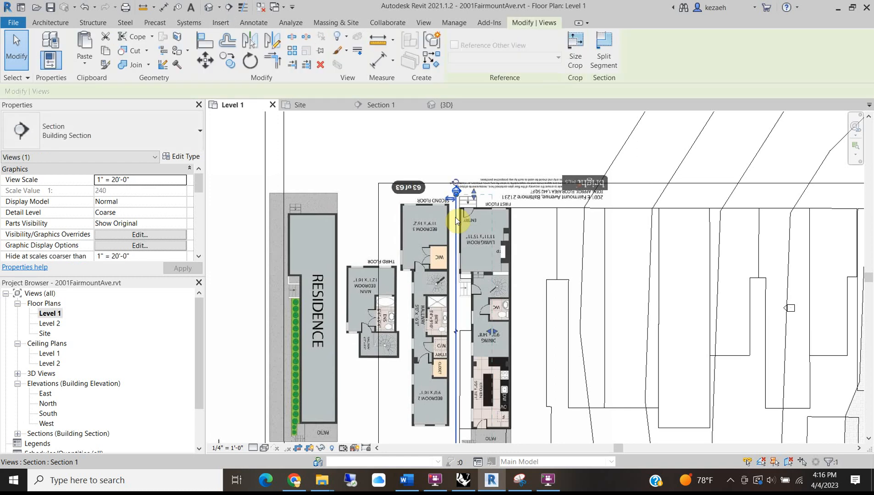
right_click(455, 217)
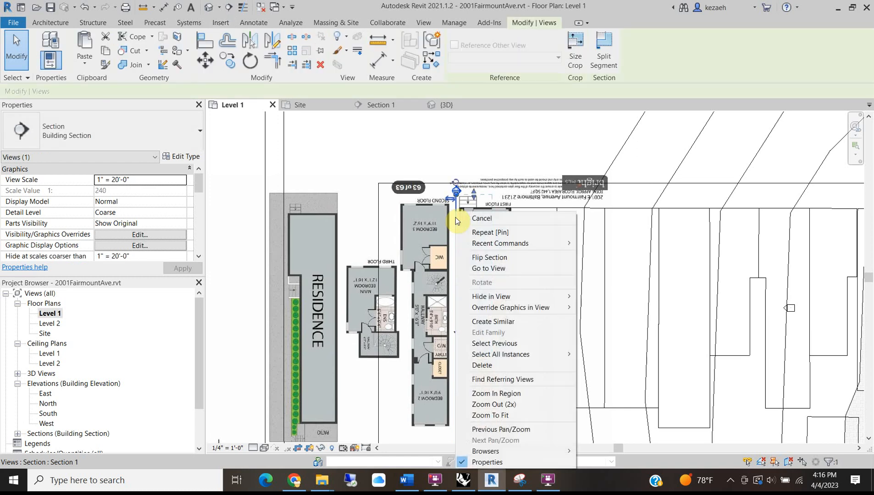
click(521, 270)
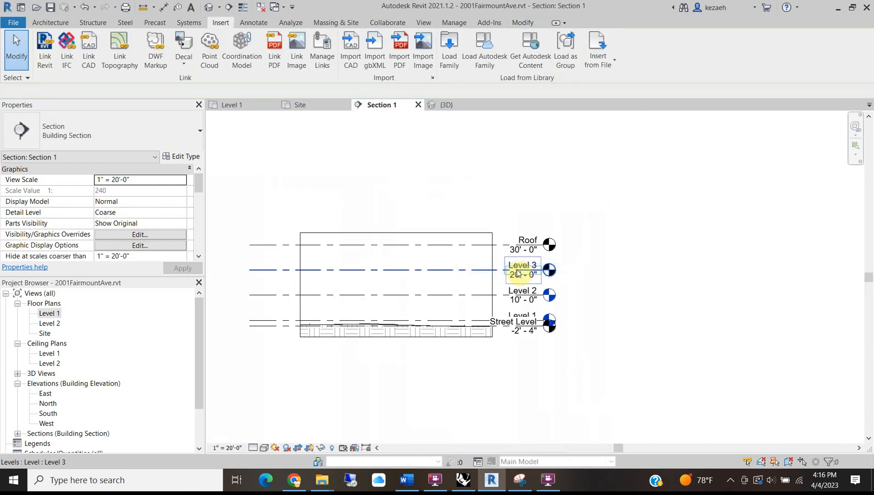
Offset the Street Level (-2' 4") marker below Level 1, then return to the Level 1 plan.
click(495, 328)
drag(539, 330, 545, 385)
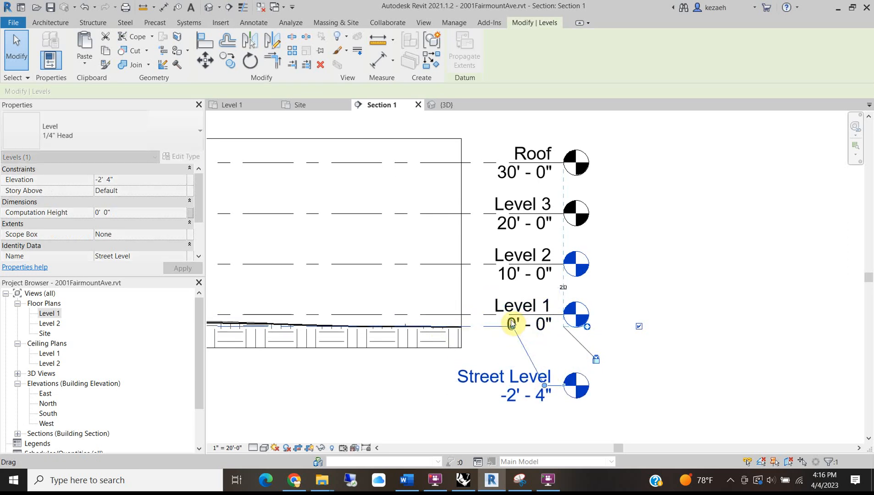
middle_drag(518, 260, 574, 283)
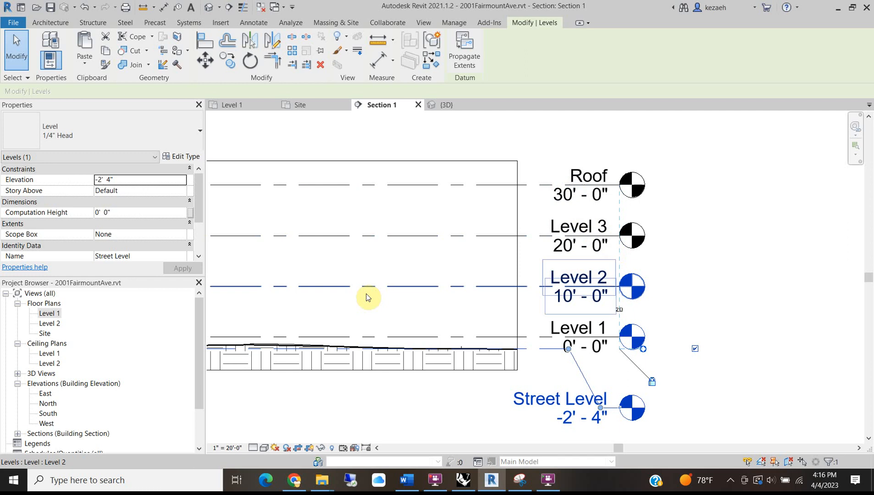
middle_drag(367, 297, 624, 293)
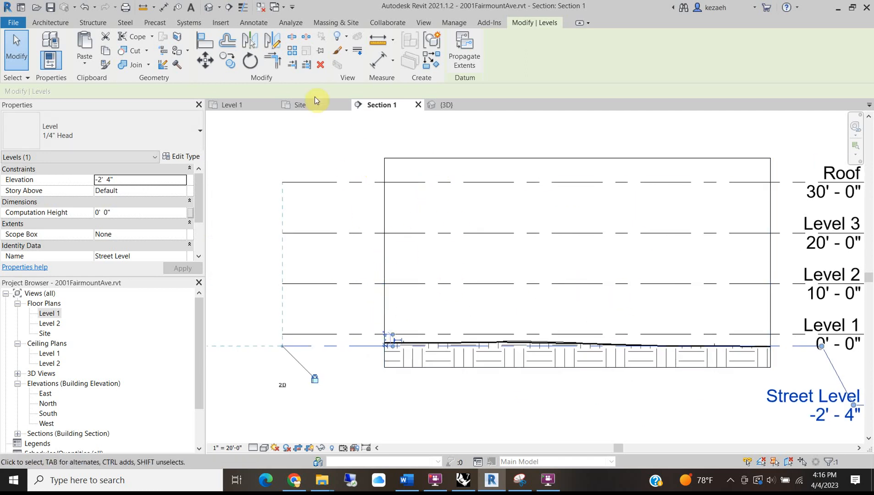
click(230, 175)
click(213, 105)
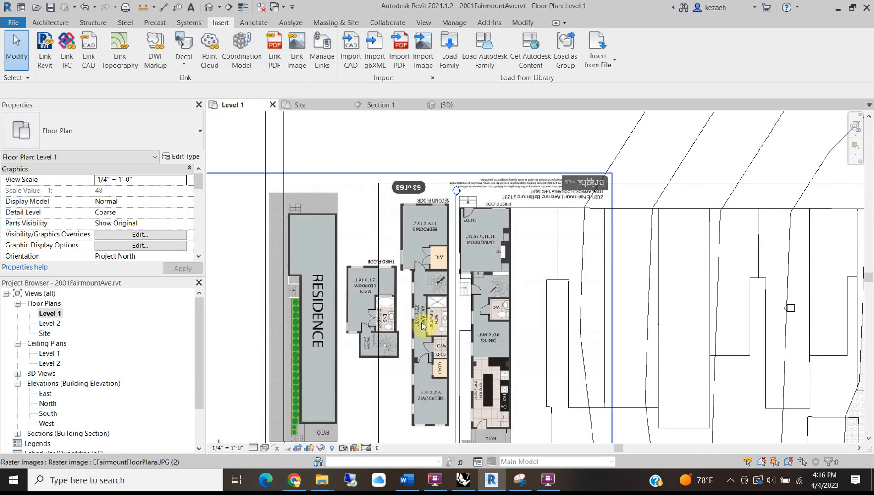
Start the Wall tool and choose Basic Wall: Exterior - Brick on Mtl. Stud as its type.
click(50, 23)
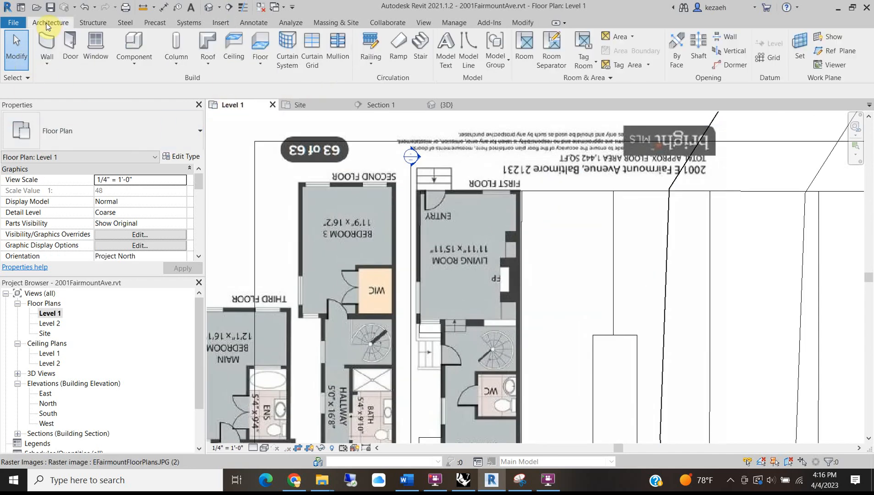
click(47, 42)
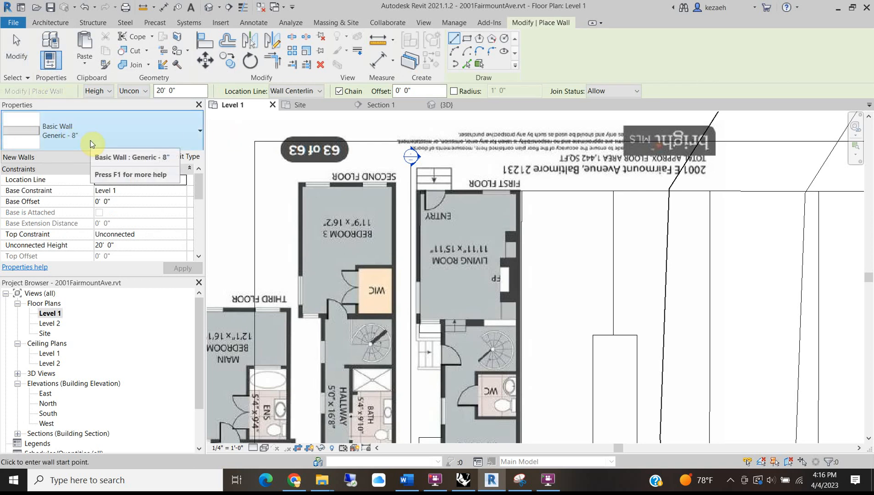
click(131, 125)
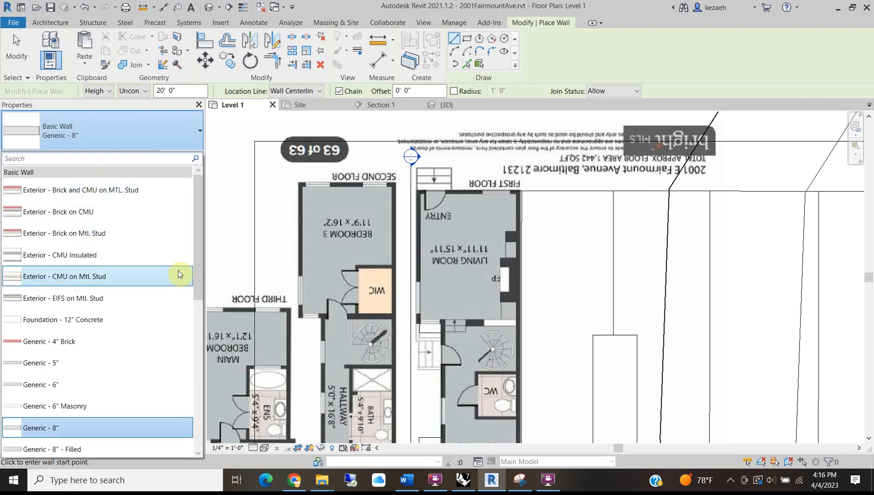
scroll(143, 218, down, 1)
scroll(108, 275, down, 4)
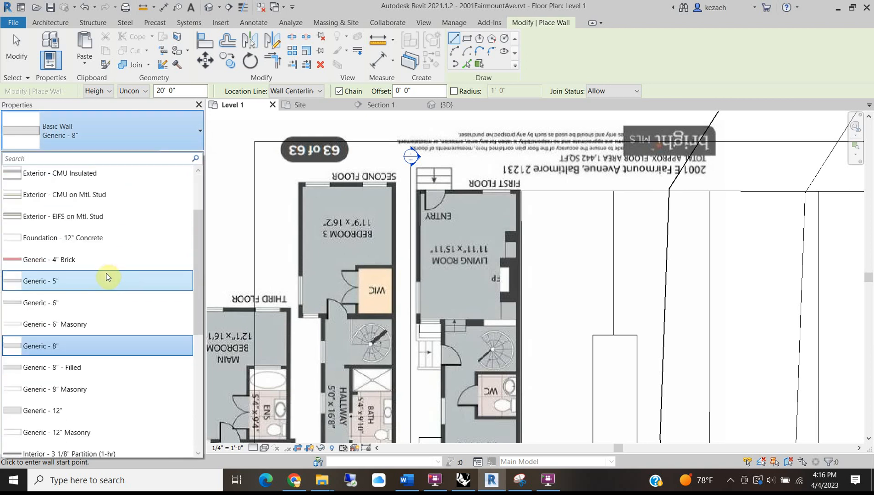
scroll(86, 332, down, 1)
scroll(86, 335, up, 6)
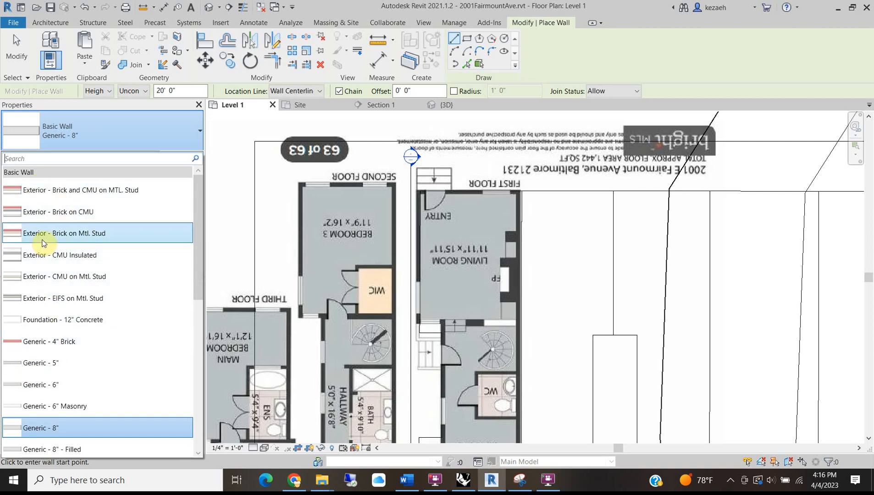
mouse_move(44, 236)
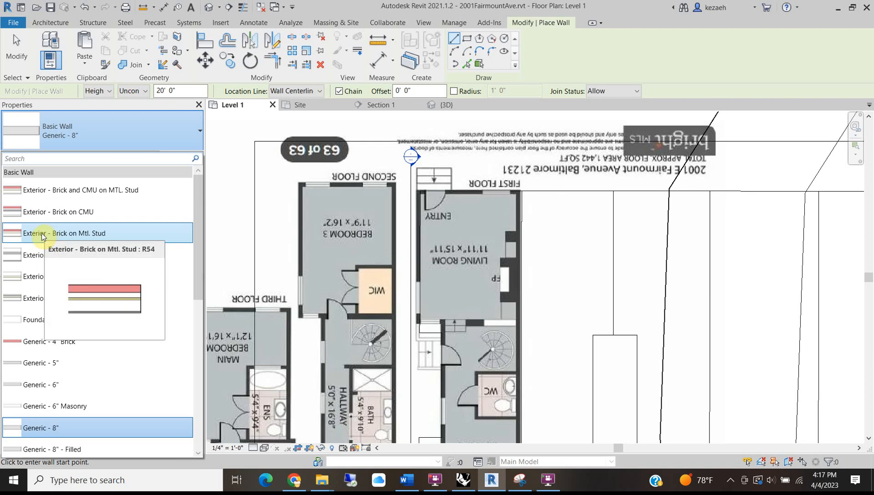
click(42, 235)
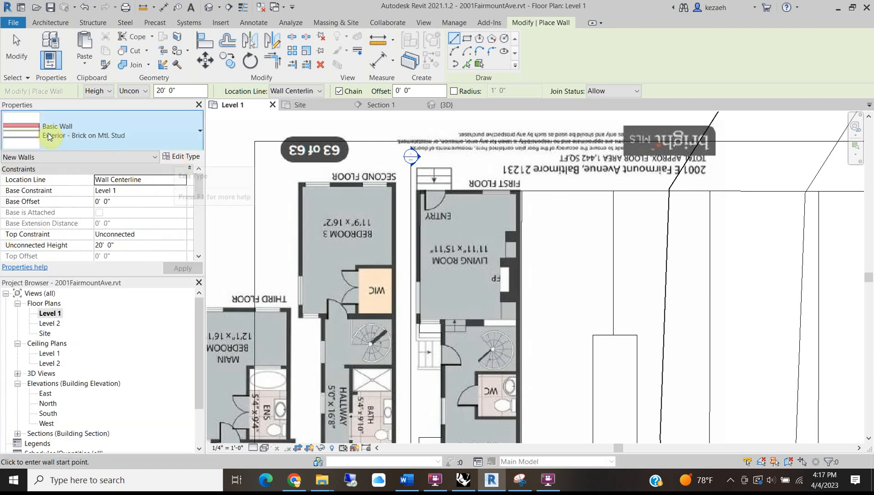
Review the brick wall type's layer structure in Type Properties without changing it.
click(183, 157)
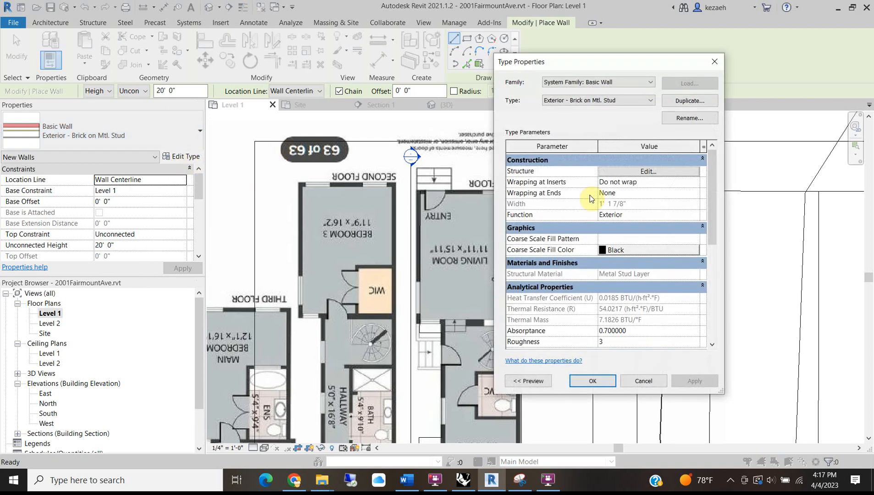
click(648, 171)
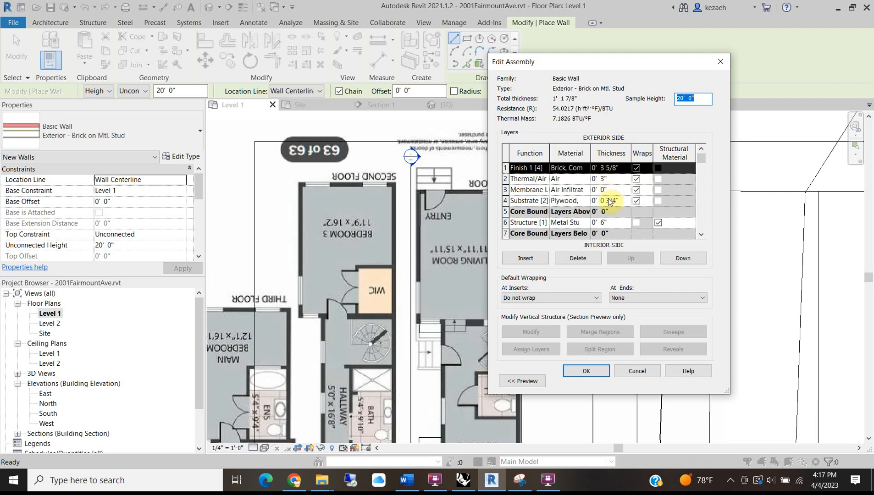
drag(550, 153, 589, 153)
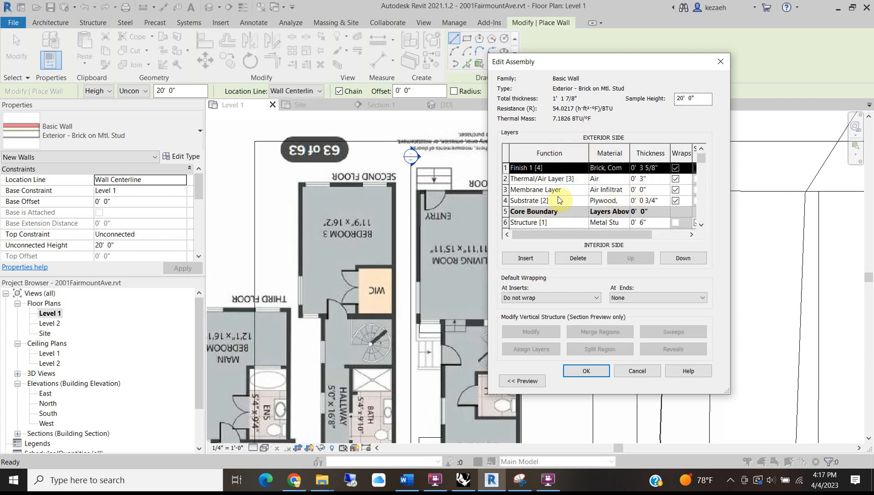
scroll(612, 205, down, 2)
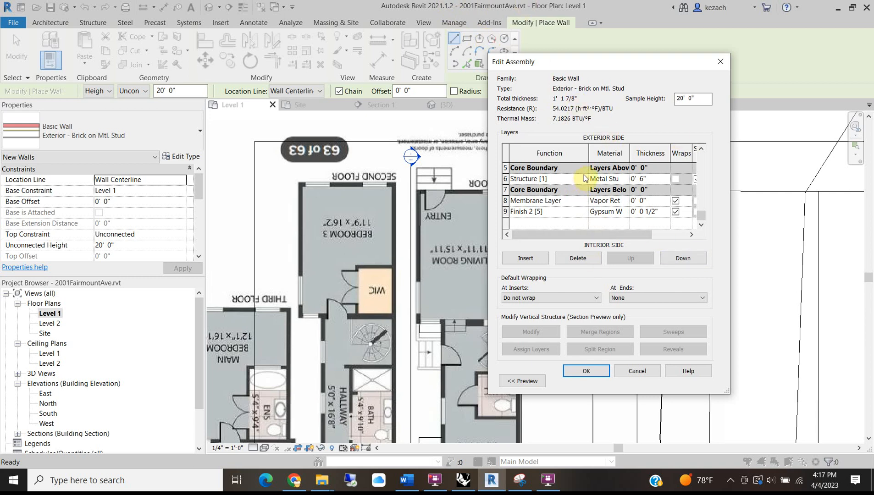
click(649, 367)
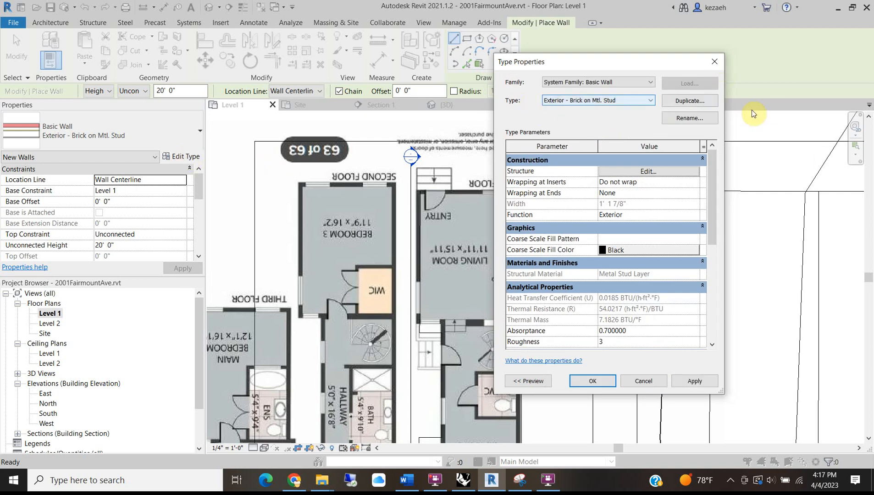
Duplicate the type as 'Exterior Brick with Gyp' and open its structure for editing.
click(696, 102)
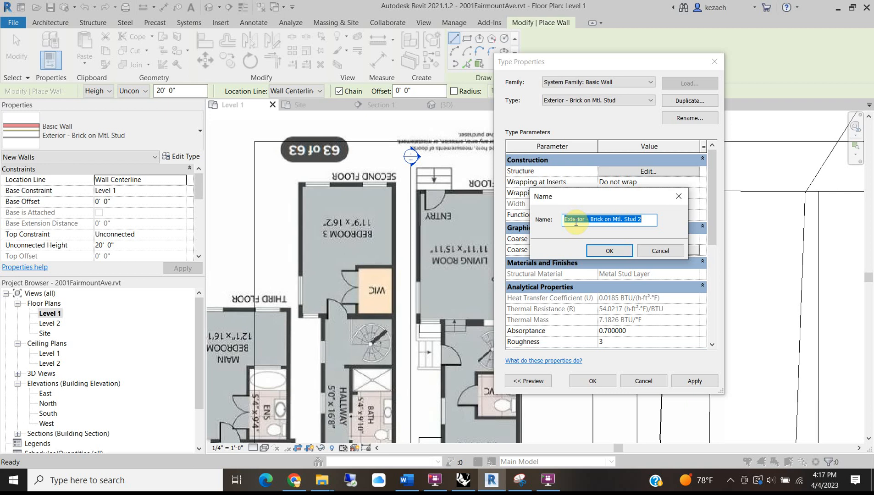
click(594, 221)
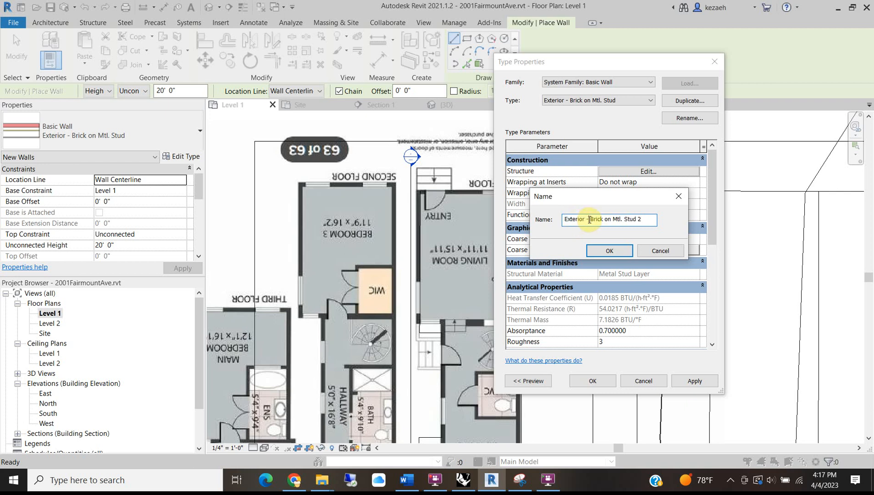
drag(641, 220, 598, 220)
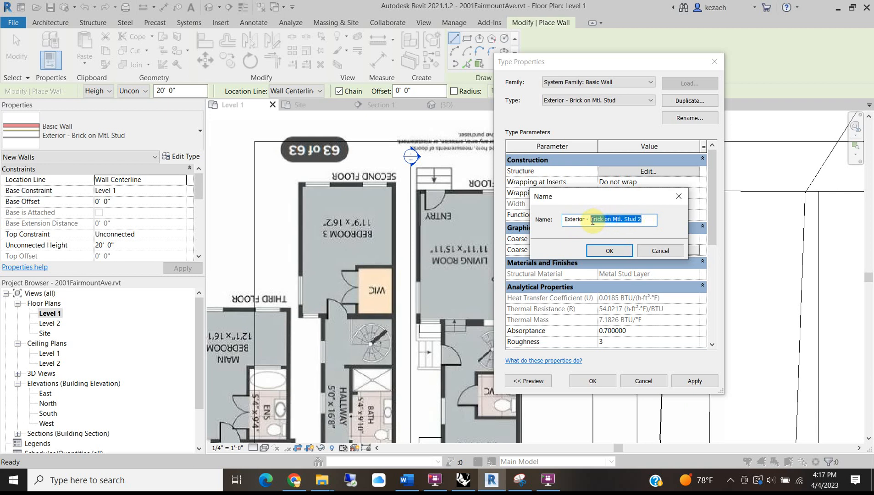
text(B)
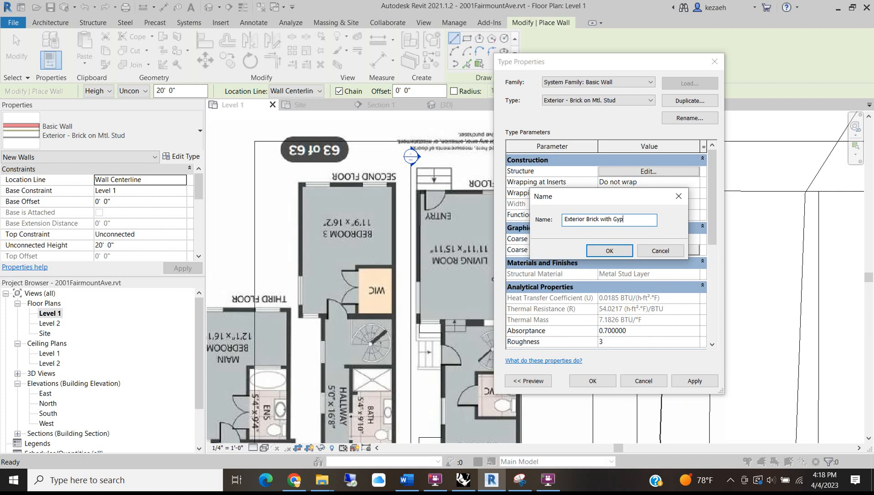
click(593, 251)
click(663, 172)
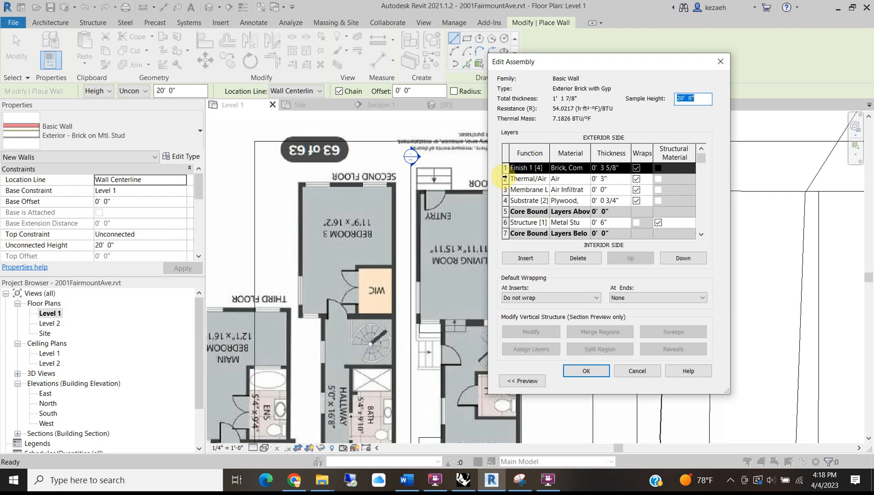
Delete the Thermal/Air, air-infiltration membrane and plywood substrate layers.
click(504, 178)
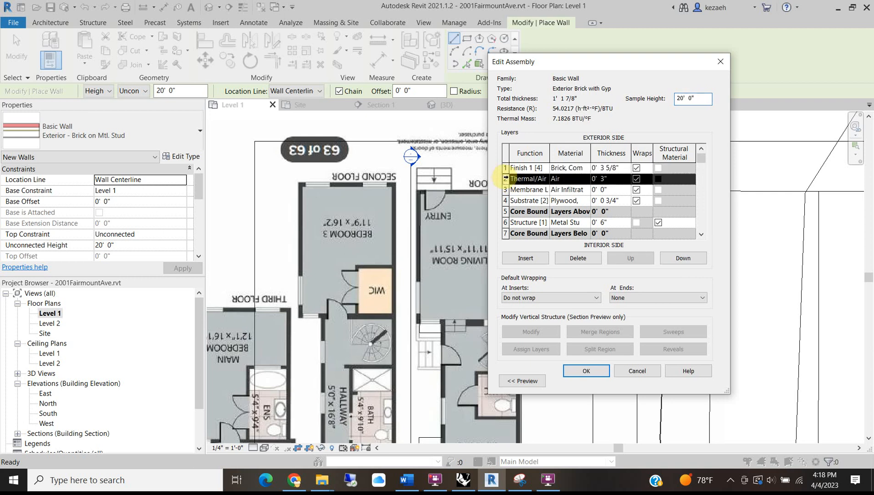
click(596, 260)
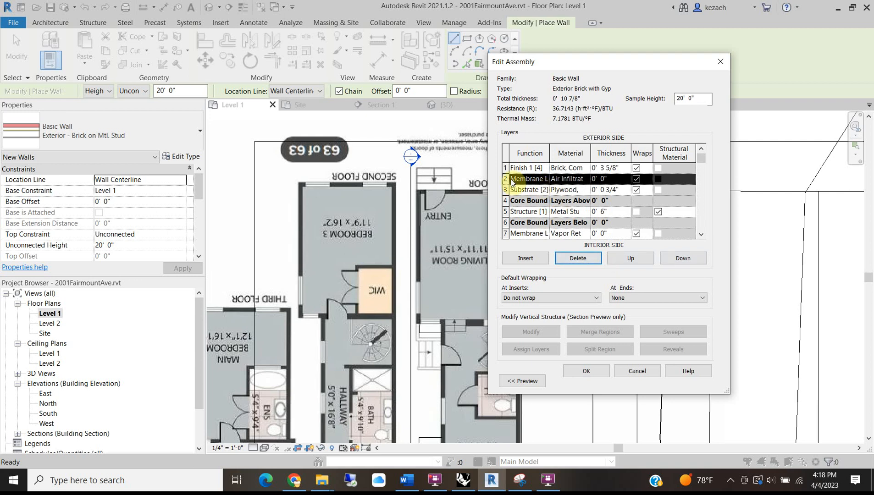
click(578, 259)
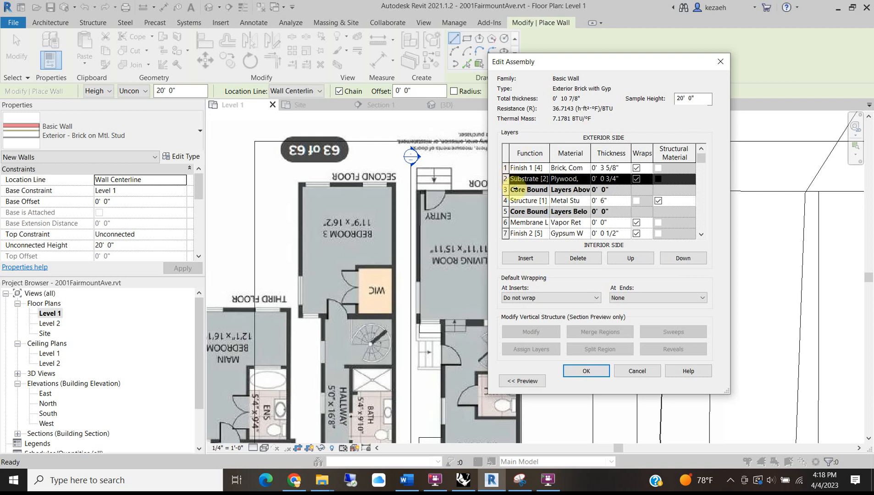
click(578, 258)
Set the gypsum finish layer to 0' 0 5/8" and accept the assembly.
click(571, 190)
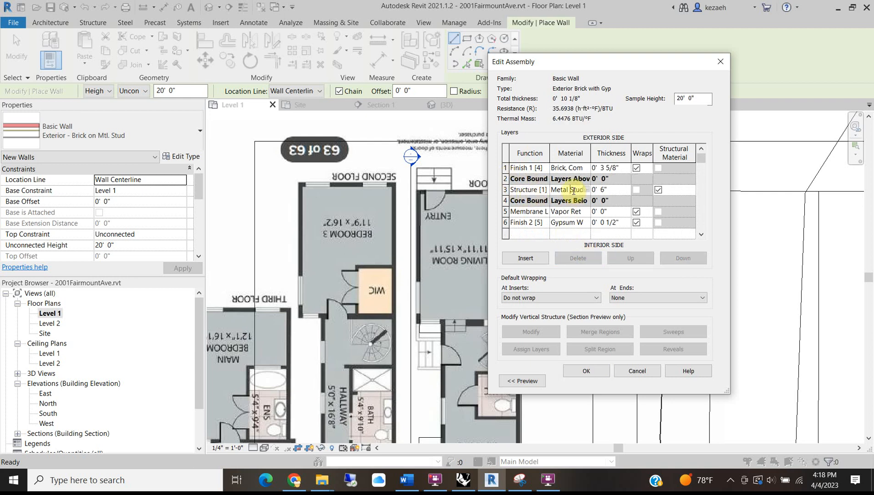
click(605, 192)
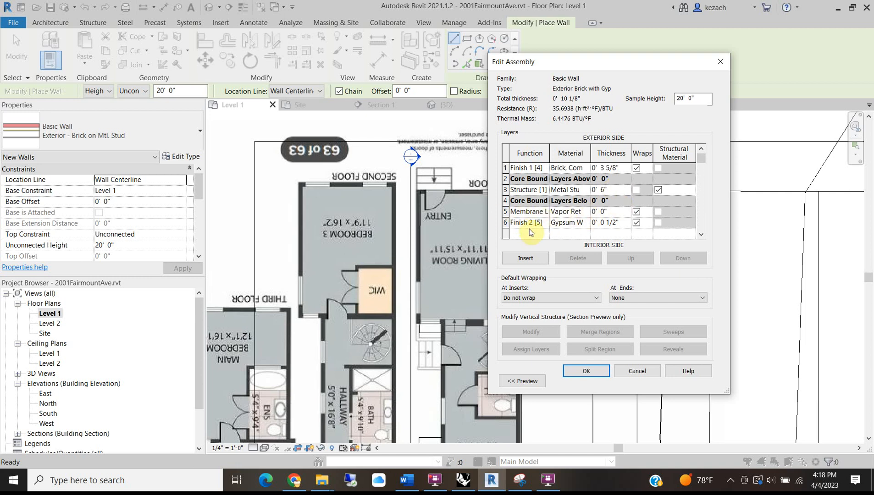
click(612, 224)
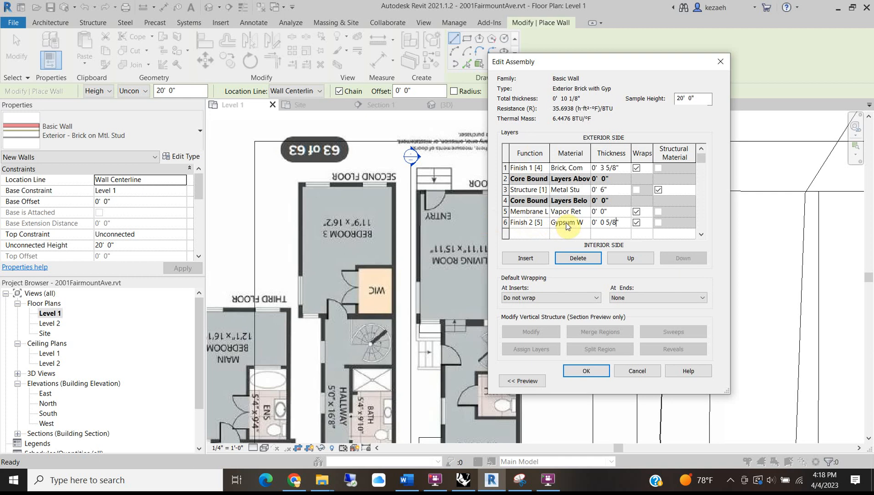
click(613, 213)
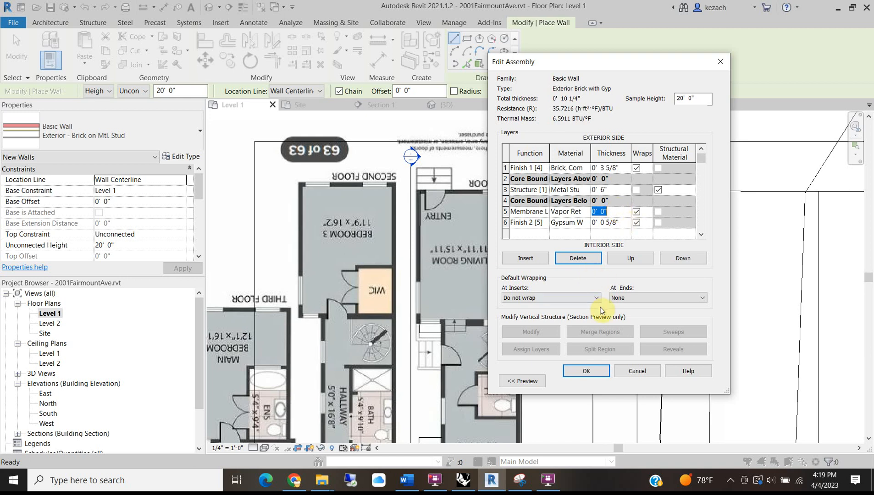
click(581, 376)
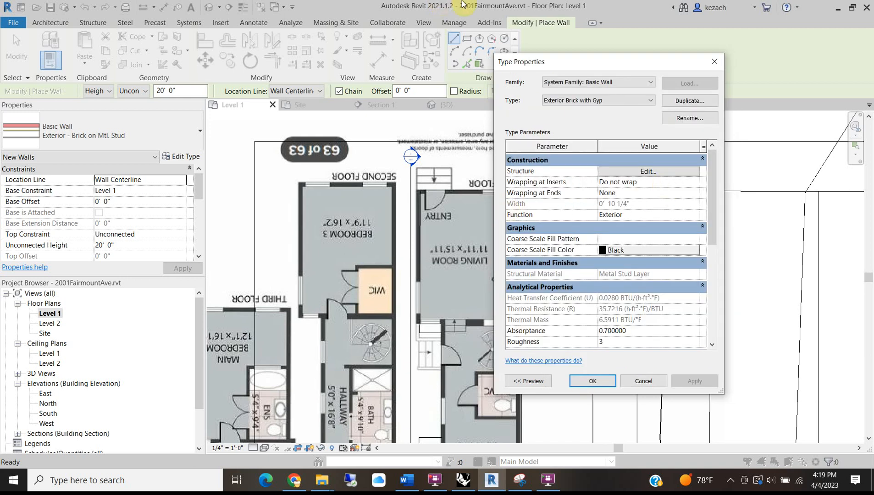
Apply the type, then rename it 'W1 Exterior Brick with Gyp'.
click(590, 382)
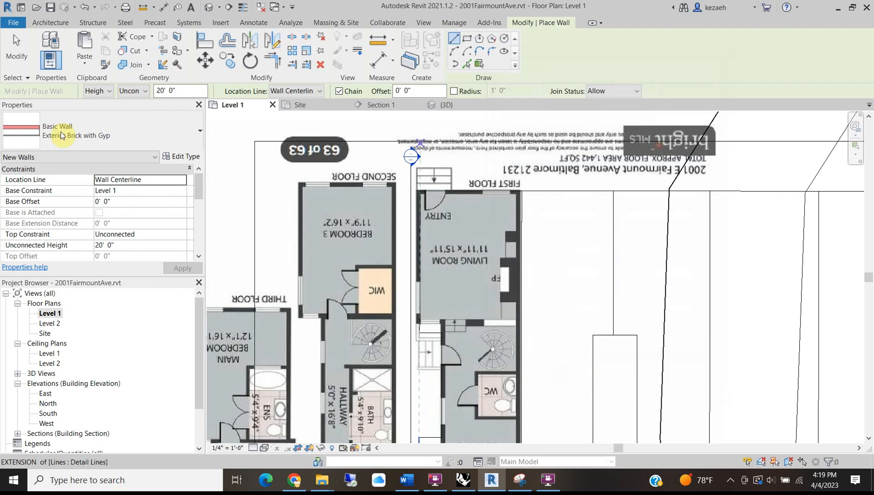
click(178, 159)
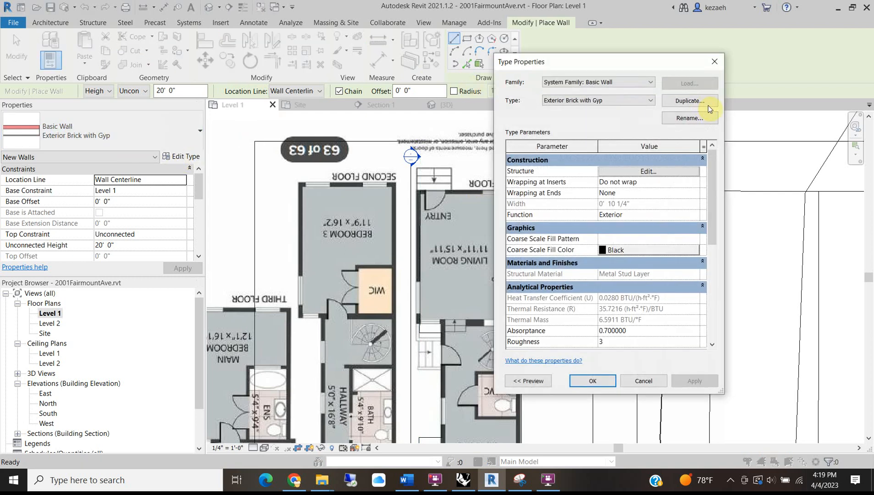
click(689, 120)
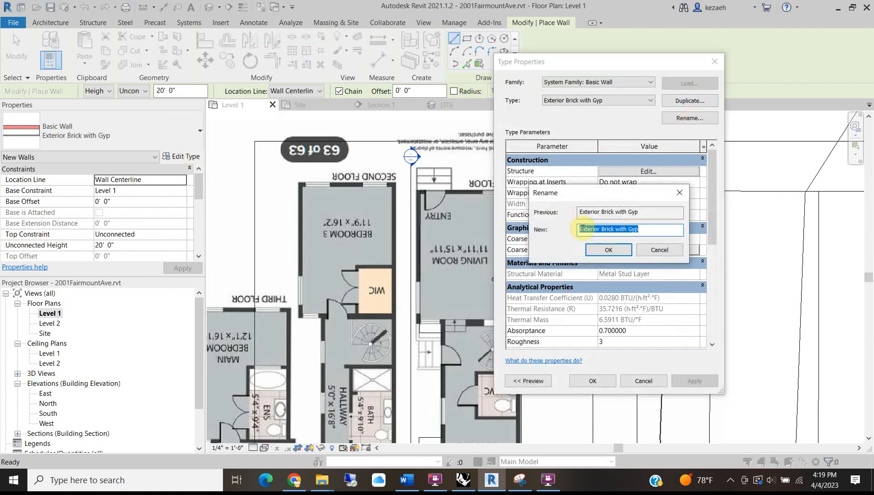
click(580, 229)
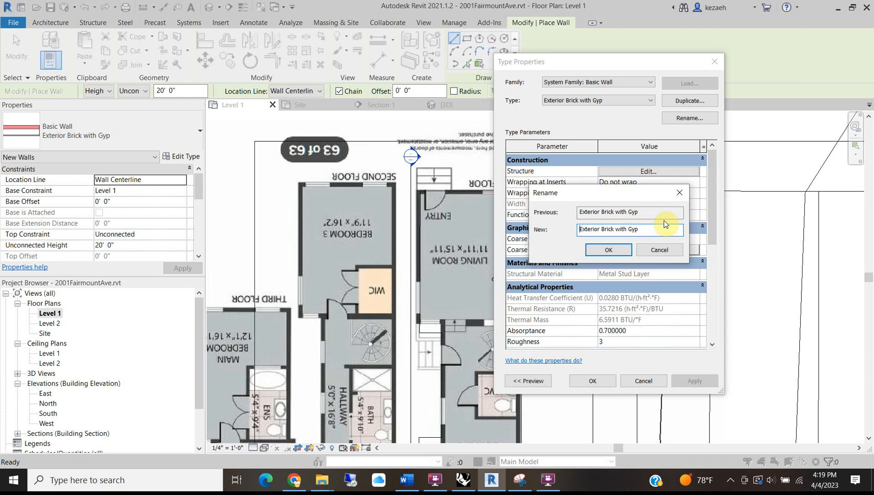
text(W1)
click(609, 250)
click(593, 381)
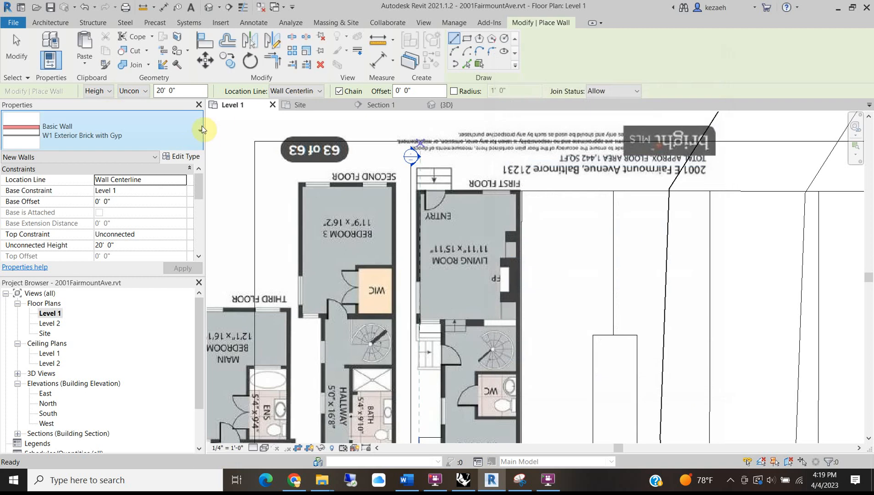
Open the wall type list and scroll to its top.
click(164, 135)
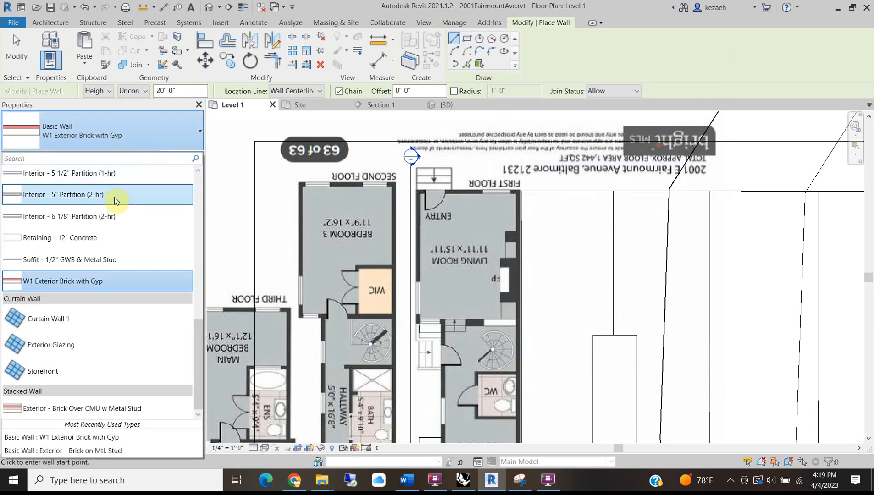
scroll(92, 218, up, 2)
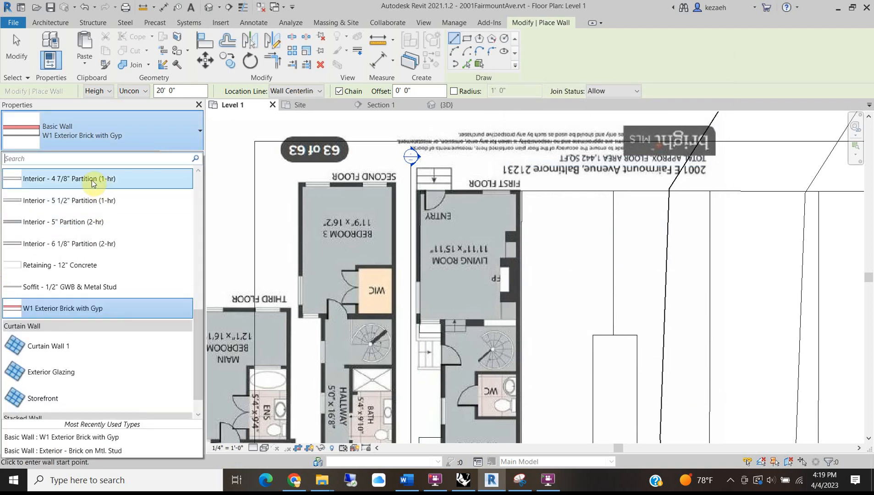
scroll(80, 181, up, 2)
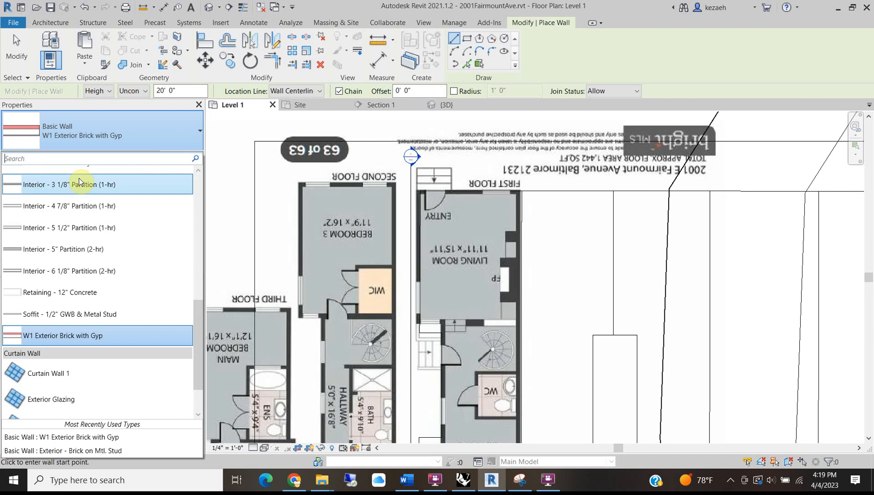
Select the 4 7/8" interior partition wall type and review its layer structure.
click(63, 207)
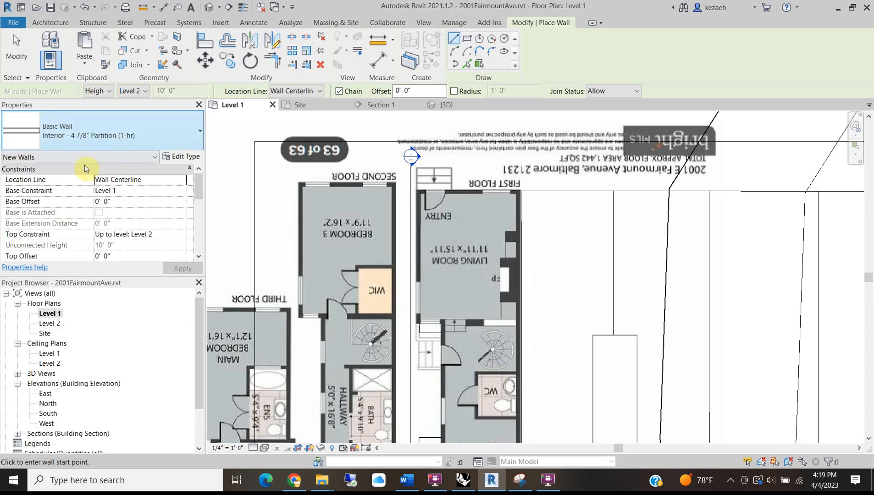
click(183, 158)
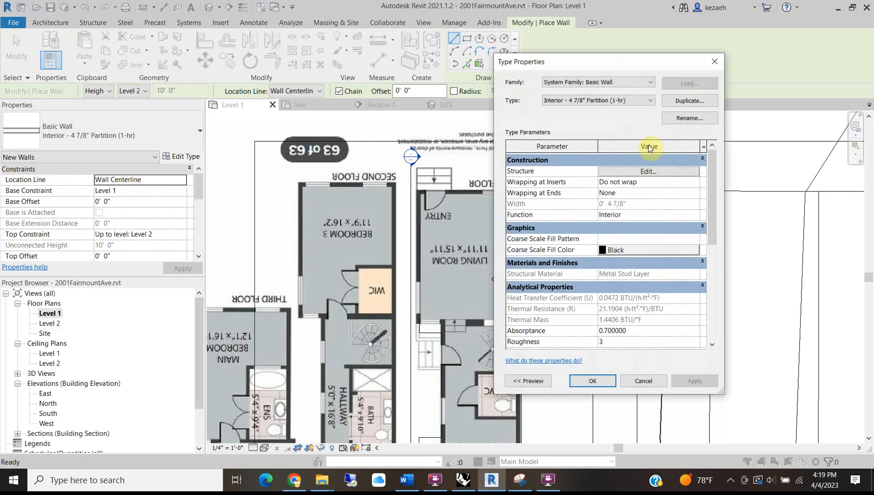
click(650, 172)
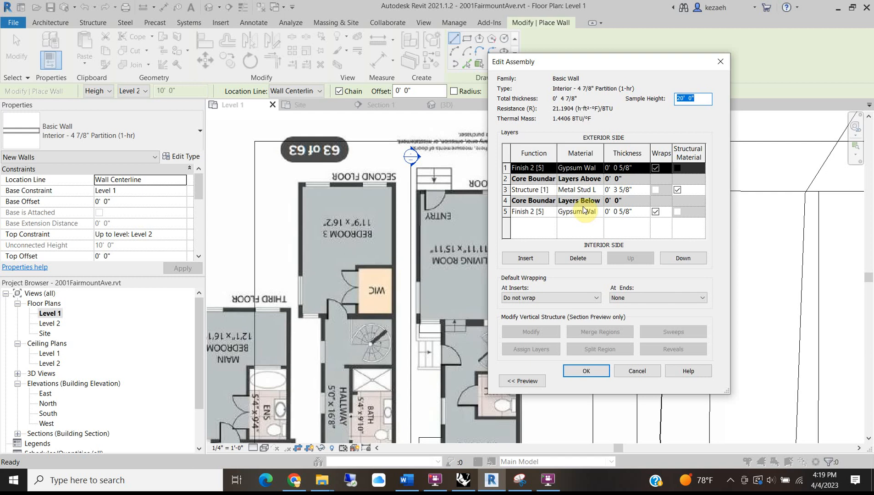
click(587, 371)
Rename the type 'W3 Interior - 4 7/8" Partition (1-hr)' and reopen the wall type list.
click(674, 117)
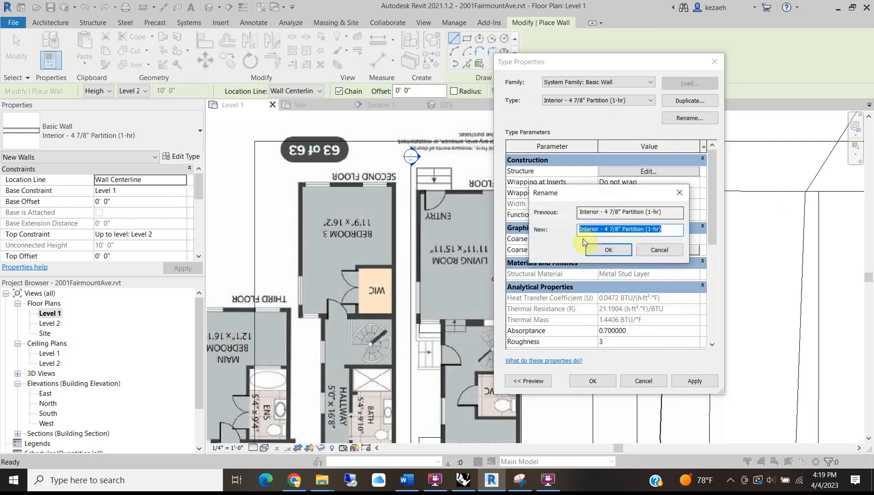
click(675, 229)
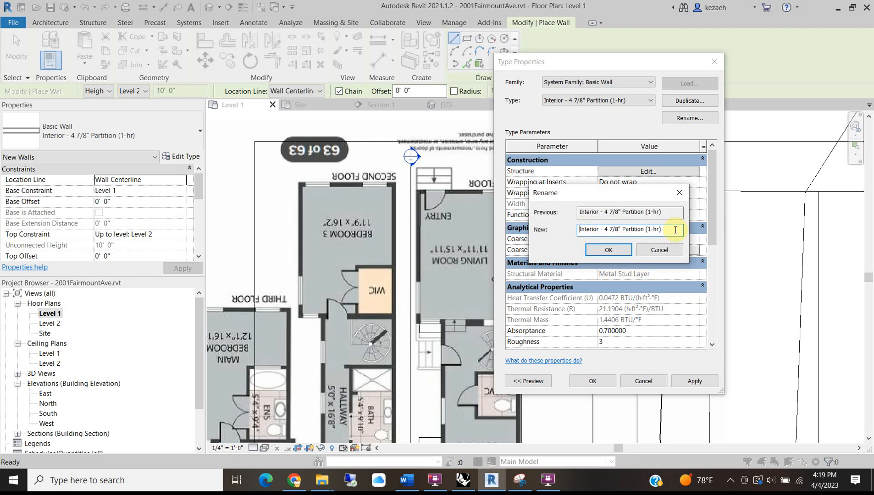
text(W)
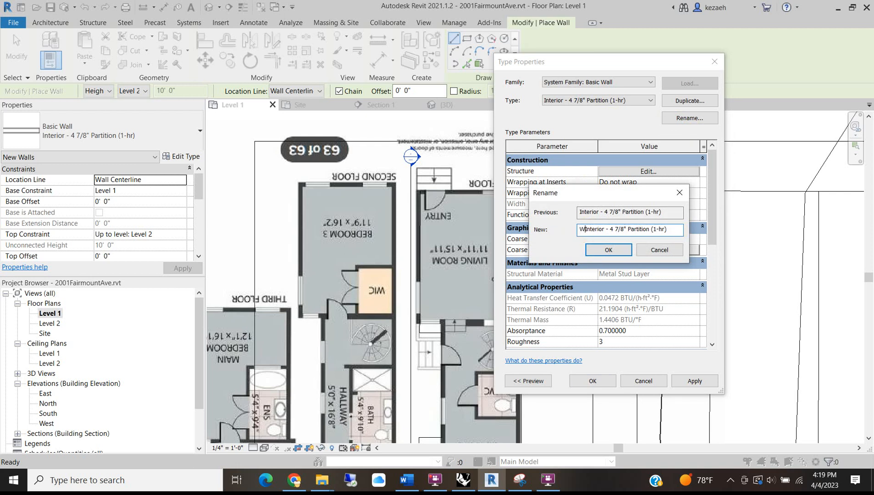
text(3)
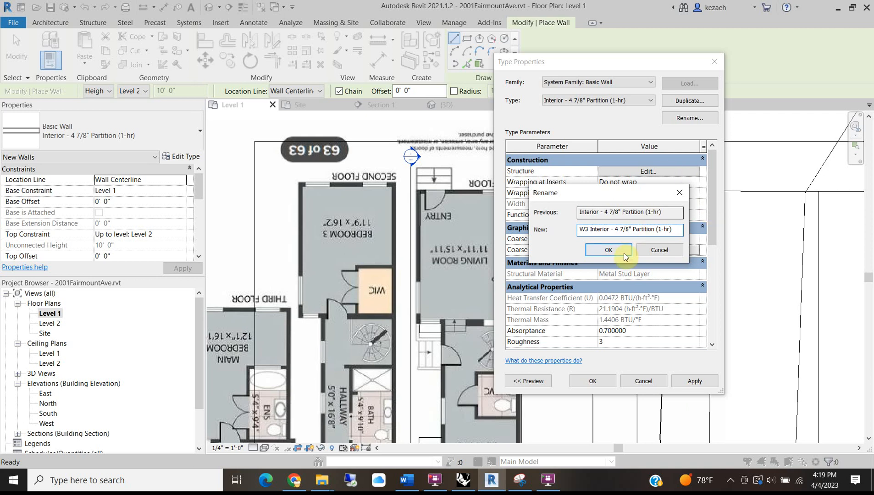
click(607, 249)
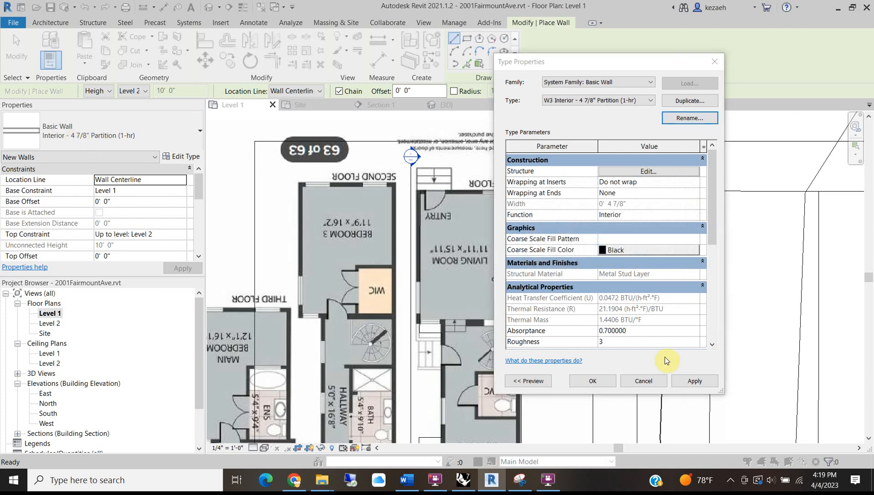
click(602, 383)
click(91, 124)
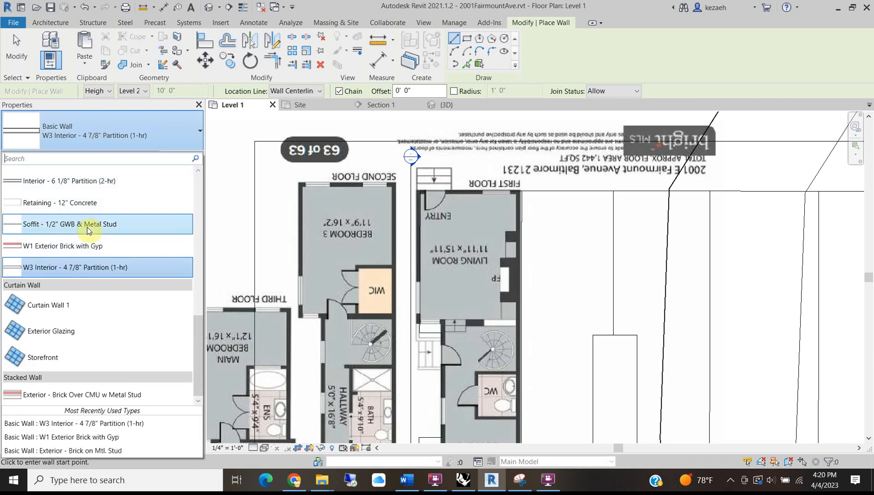
Duplicate the Generic - 4" Brick wall type as a new type named 'W2 Party Wall'.
scroll(92, 230, up, 1)
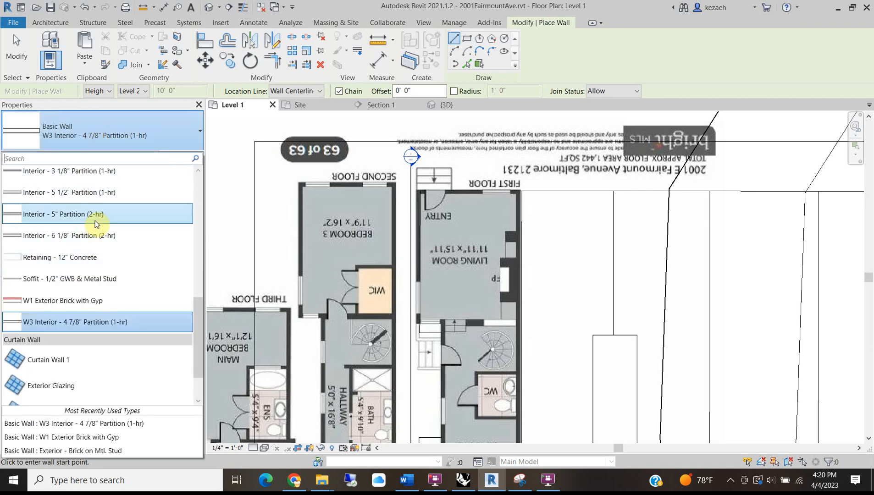
scroll(96, 224, up, 1)
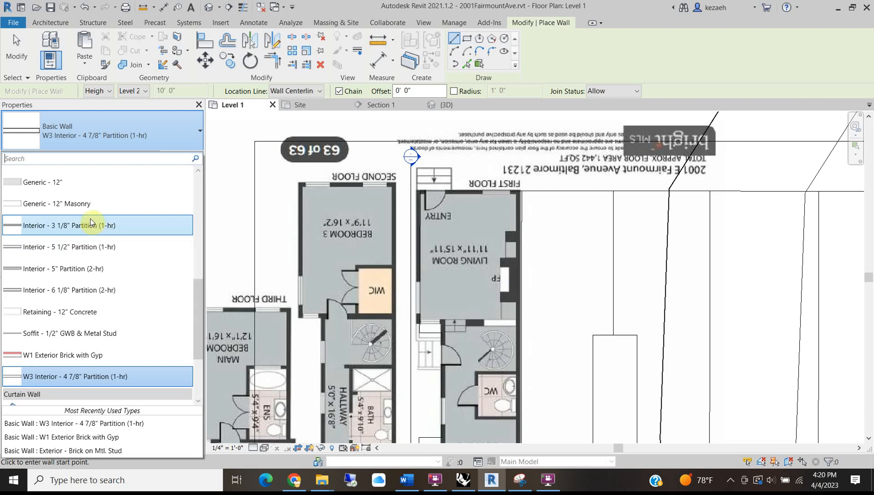
scroll(92, 217, up, 1)
scroll(92, 217, down, 1)
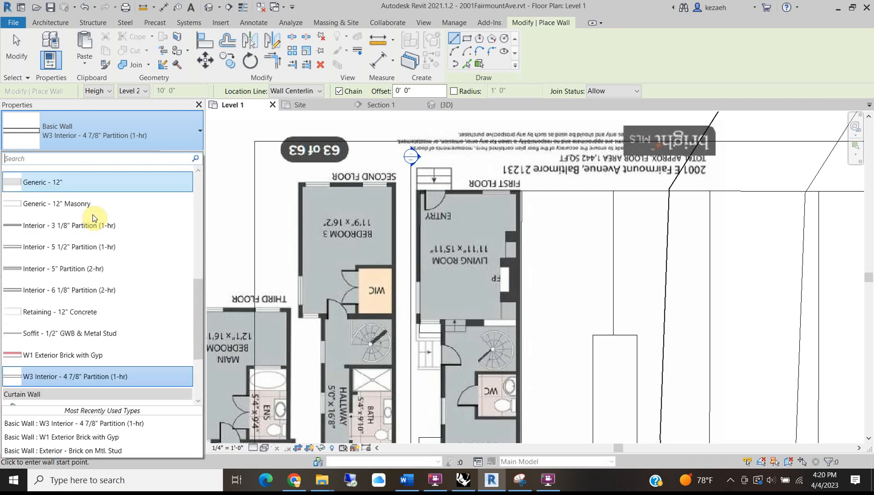
scroll(80, 289, up, 2)
scroll(69, 202, up, 2)
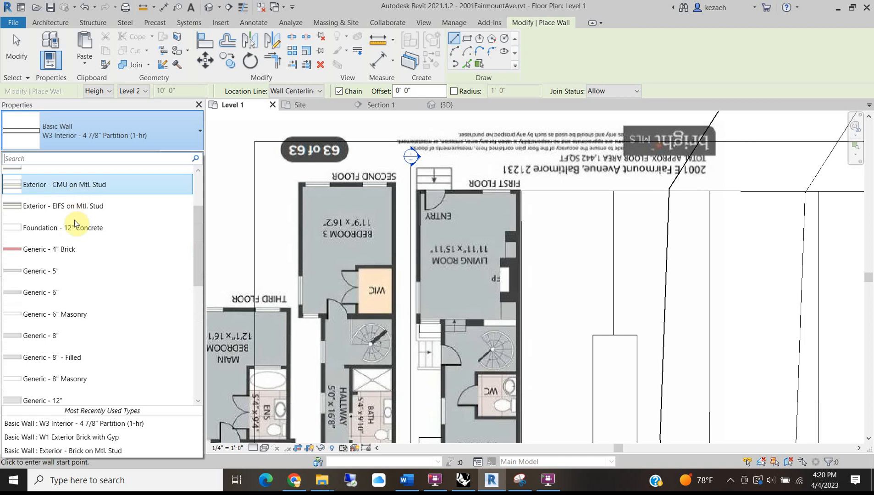
scroll(63, 217, up, 2)
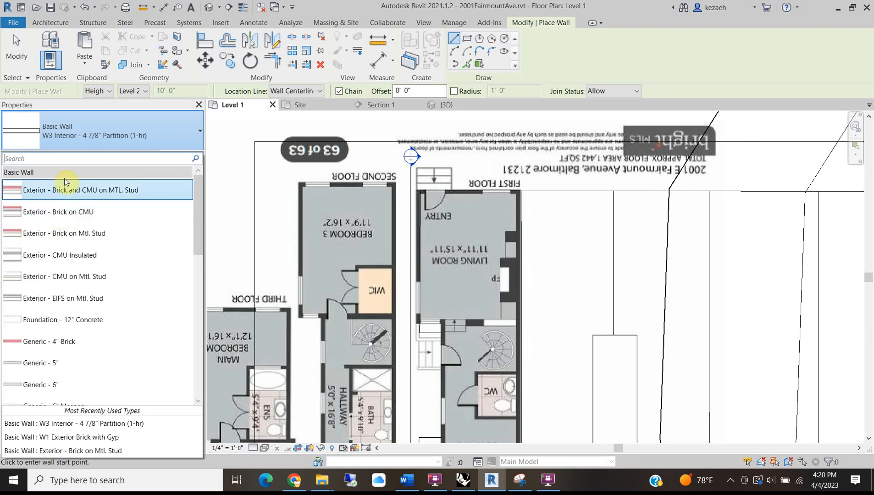
click(74, 345)
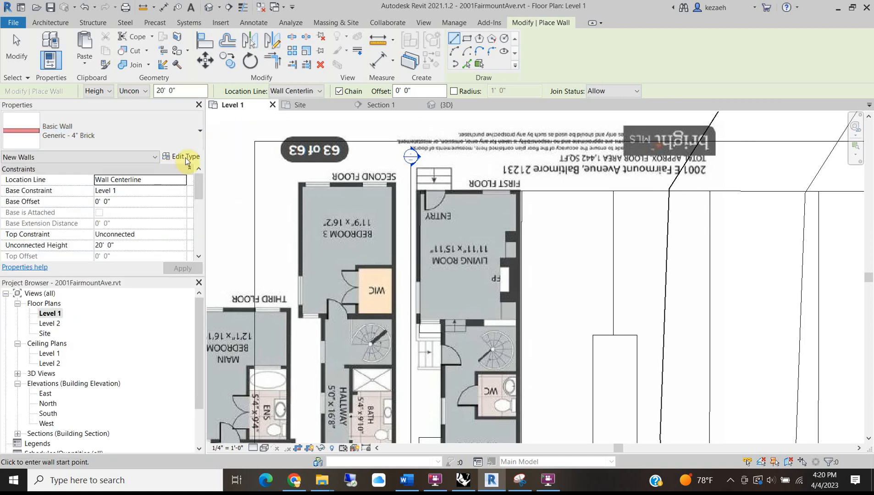
click(184, 157)
click(690, 101)
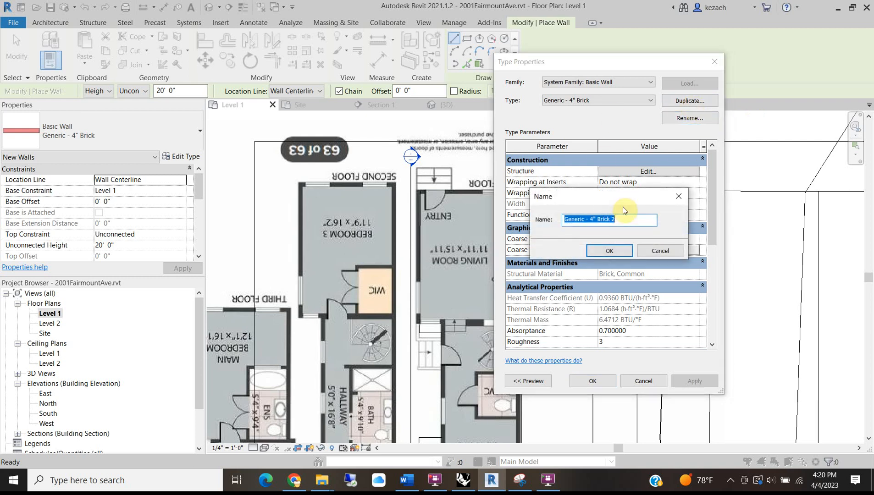
text(W2 Party)
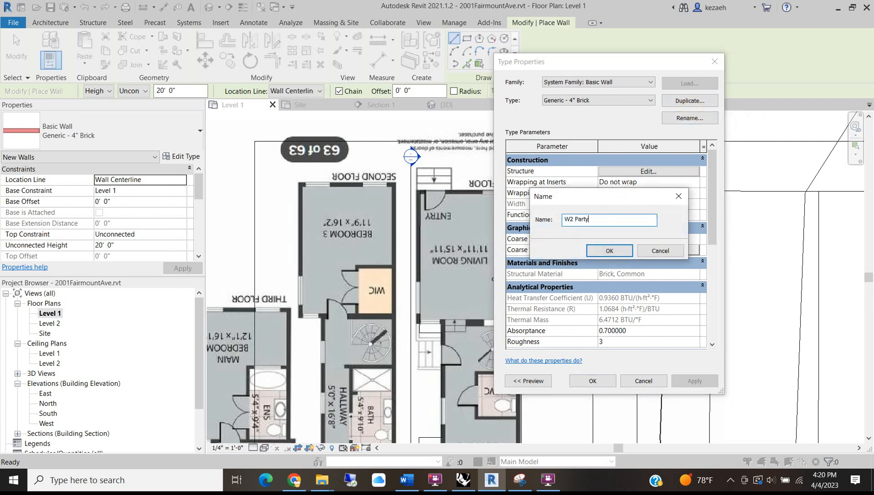
text( Wall)
click(609, 251)
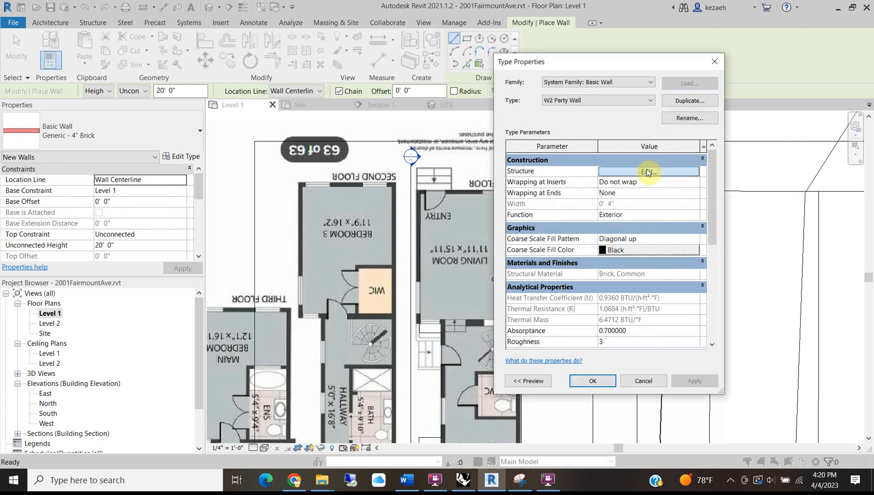
Insert a second layer into the W2 Party Wall layer structure.
click(647, 172)
click(620, 179)
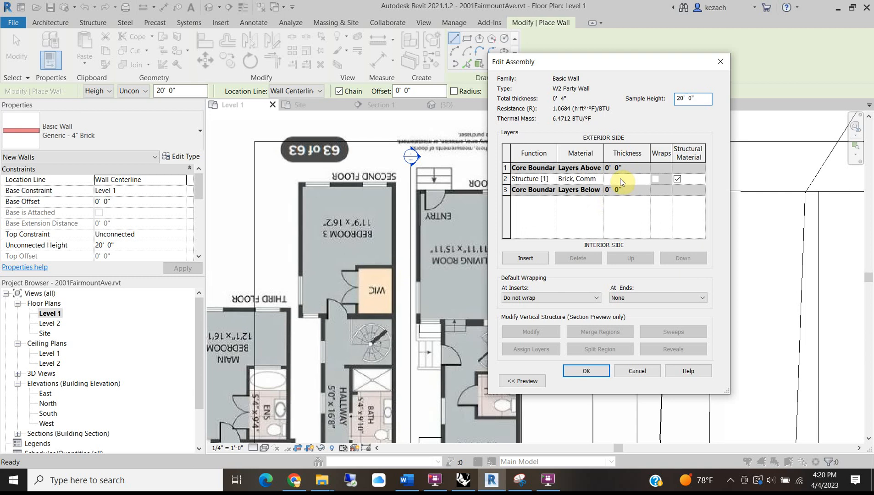
click(506, 179)
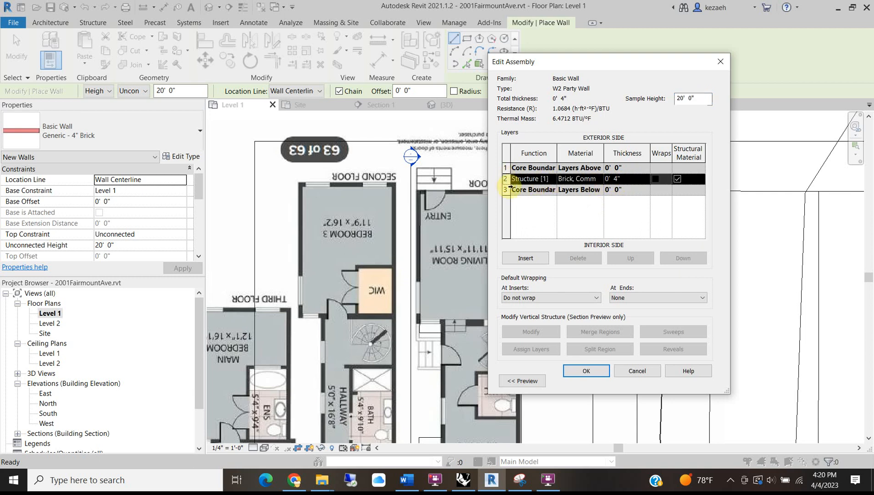
click(525, 259)
click(580, 190)
click(600, 190)
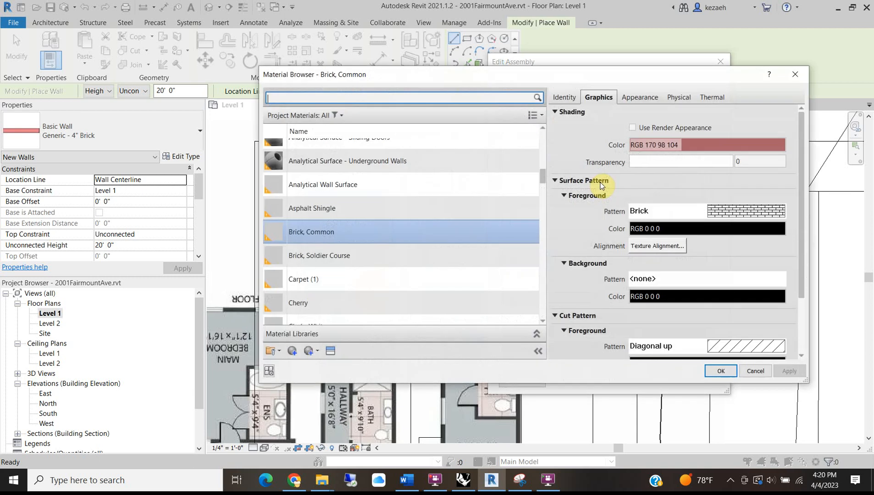
click(753, 371)
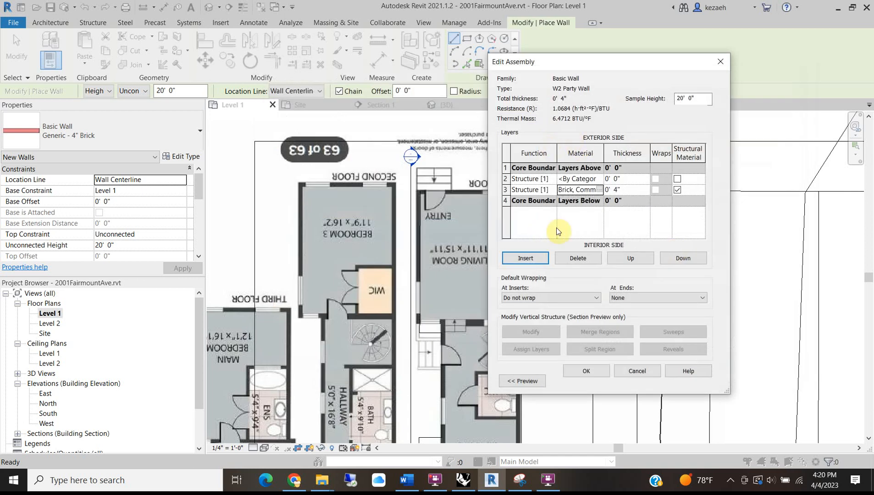
Give the new layer the Brick, Common material and a 4" thickness.
click(590, 179)
click(599, 178)
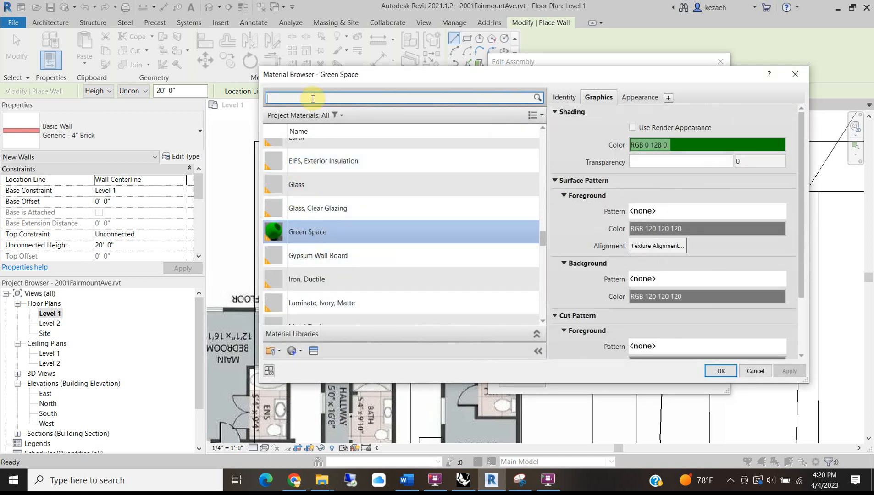
text(brick)
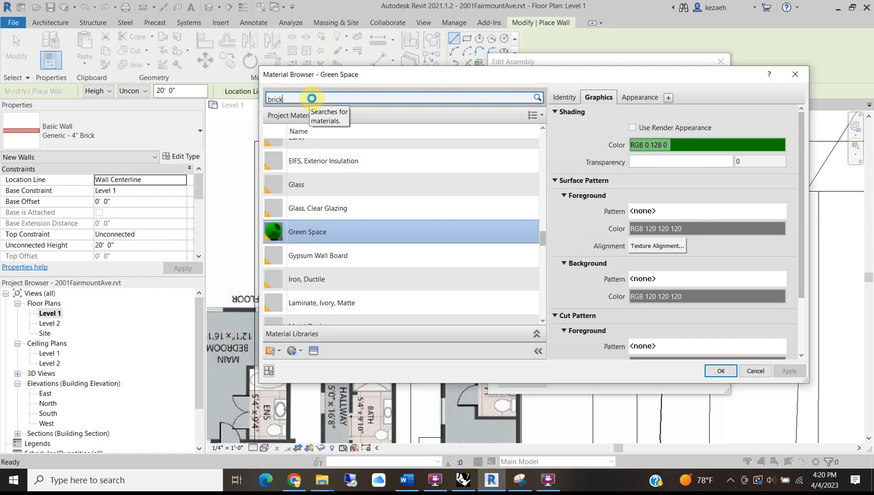
click(341, 165)
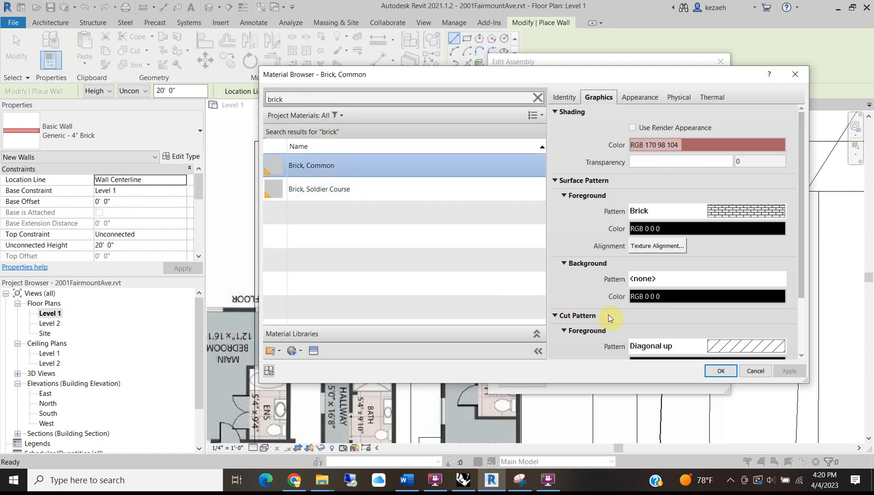
click(721, 371)
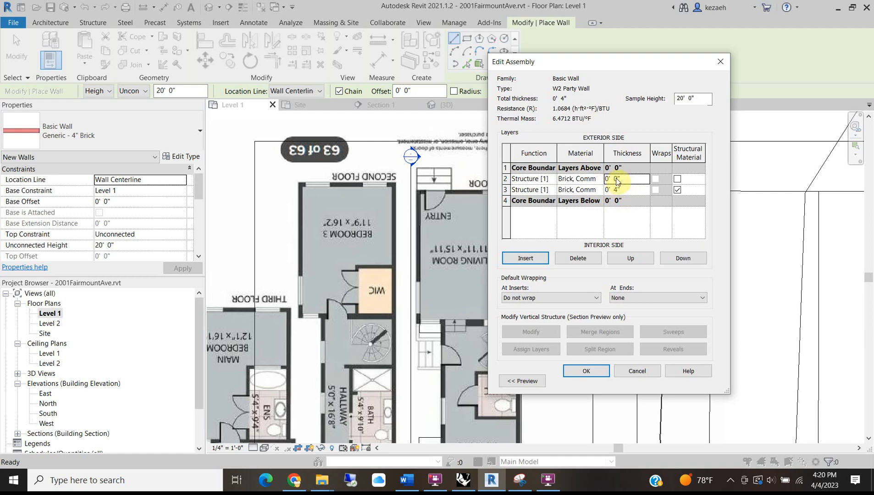
text(4)
Confirm the 8" two-layer W2 Party Wall type and return to Chrome's Street View.
click(586, 371)
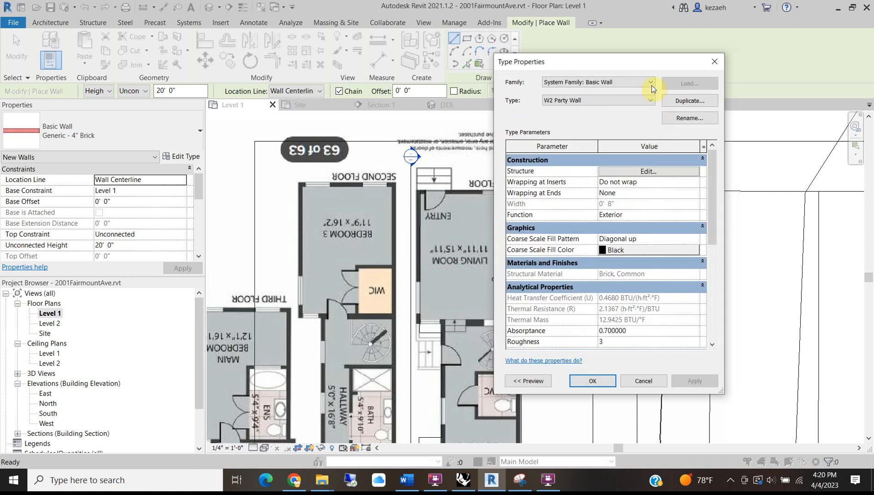
click(596, 380)
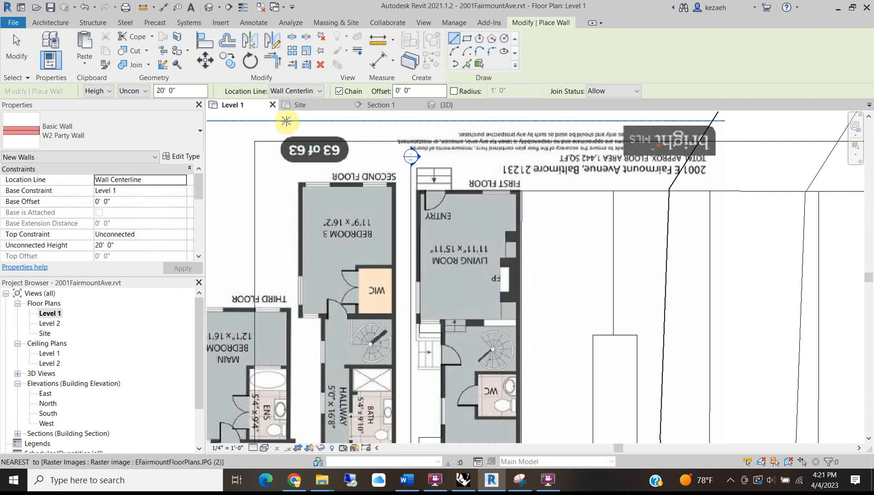
click(293, 485)
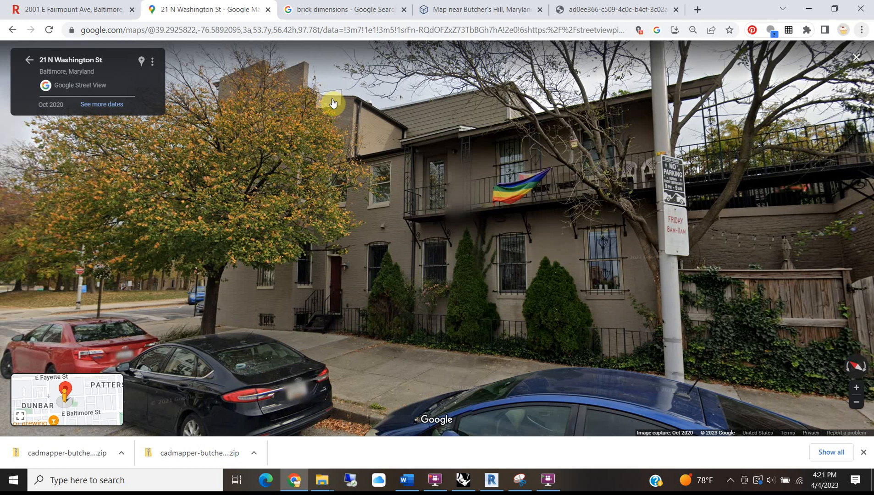
scroll(333, 102, up, 1)
scroll(448, 232, up, 1)
scroll(450, 194, up, 1)
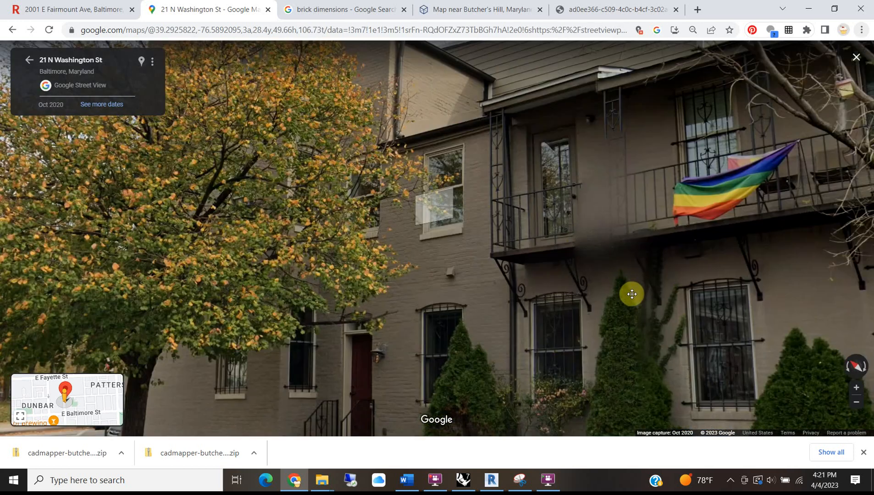
drag(438, 207, 632, 294)
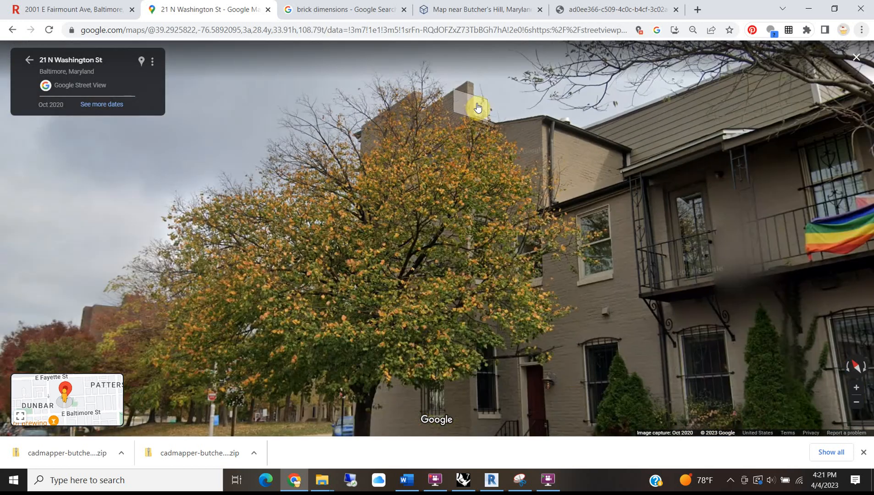
scroll(477, 108, down, 3)
drag(594, 225, 348, 150)
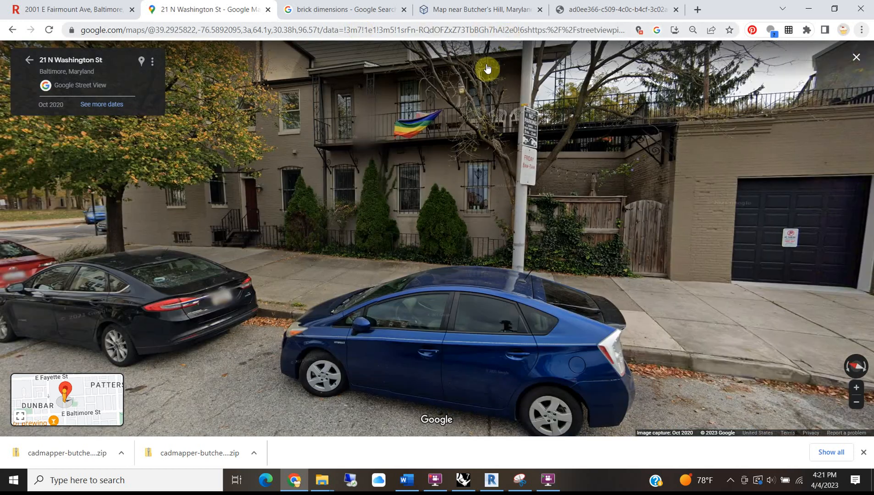
scroll(404, 82, up, 2)
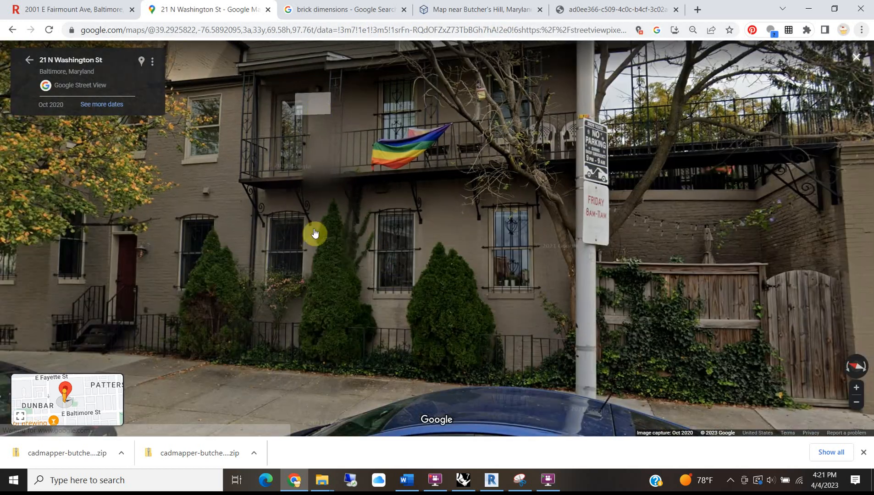
scroll(380, 255, down, 2)
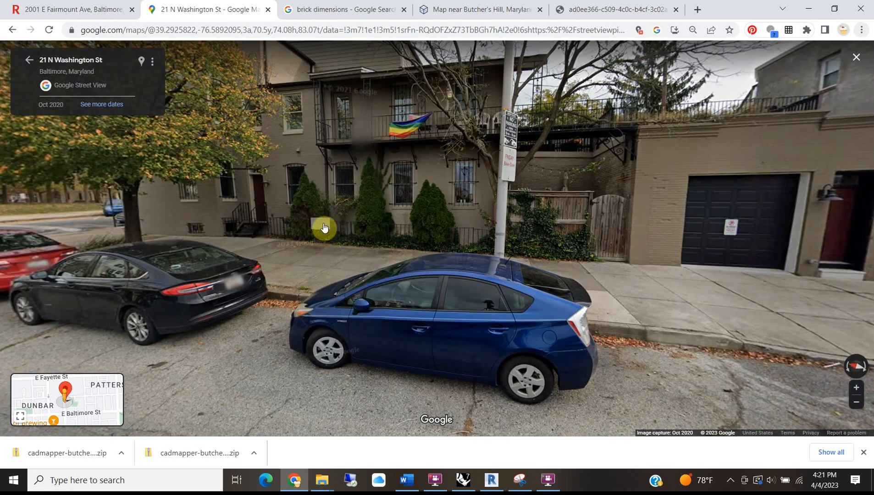
scroll(323, 227, down, 2)
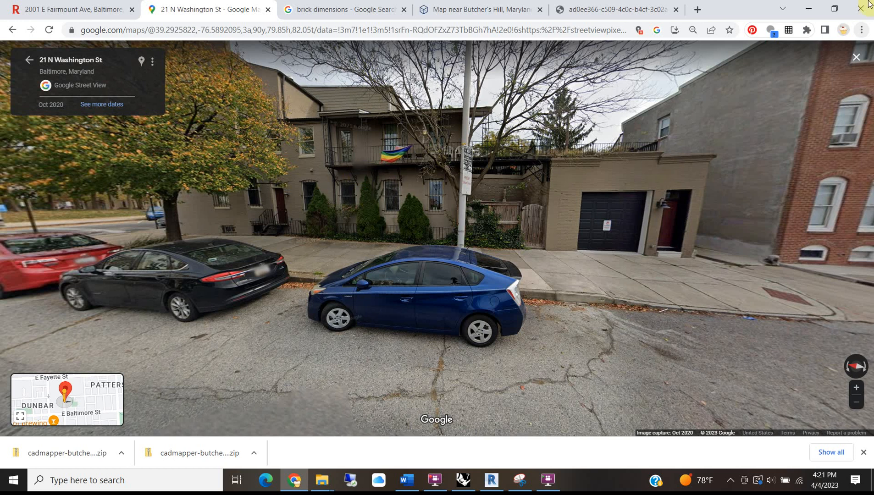
click(809, 9)
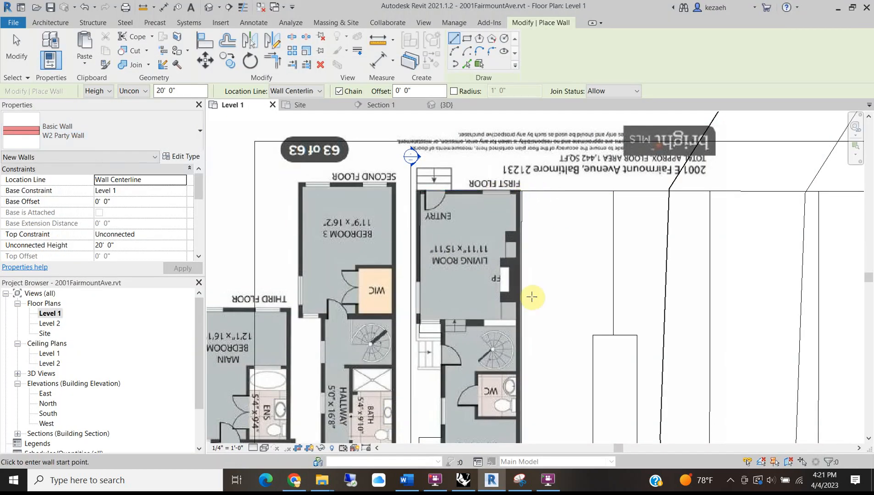
Set the W2 Party Wall base to Street Level and its top up to Roof (32' 4").
scroll(513, 289, down, 4)
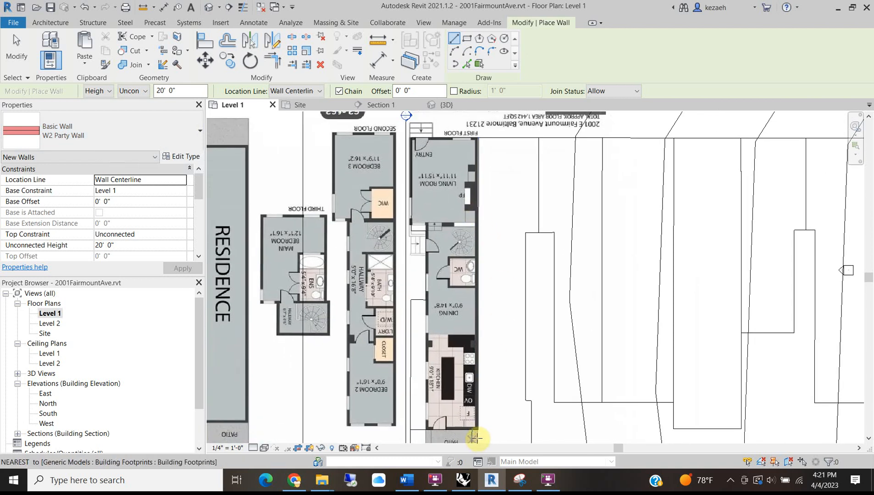
scroll(443, 247, up, 2)
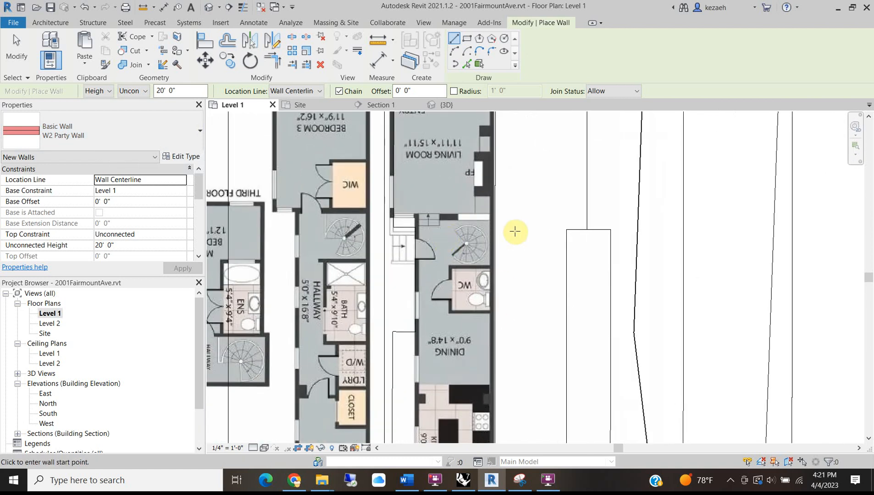
scroll(389, 257, down, 3)
scroll(420, 133, up, 3)
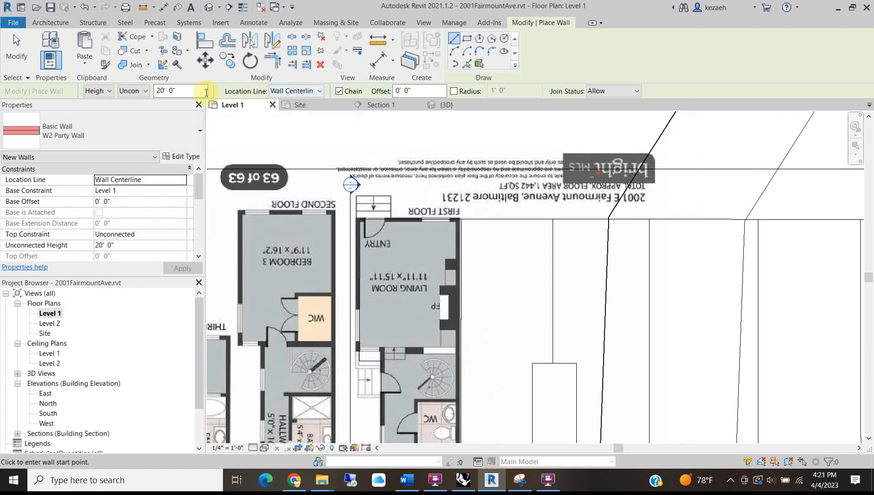
click(186, 192)
click(119, 202)
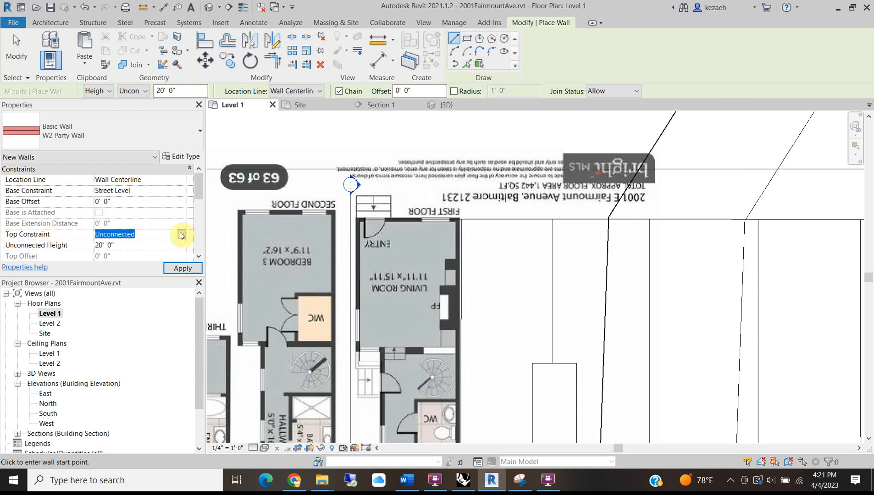
click(181, 235)
click(158, 289)
middle_drag(438, 308, 439, 308)
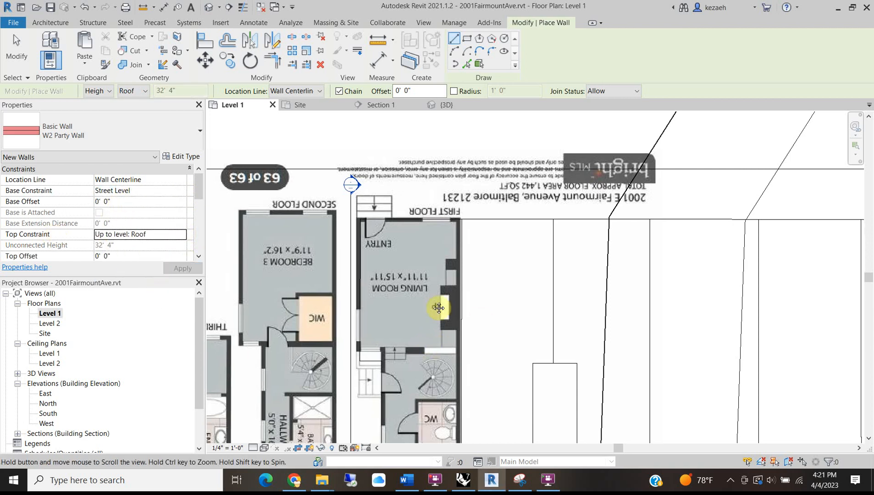
scroll(370, 308, up, 4)
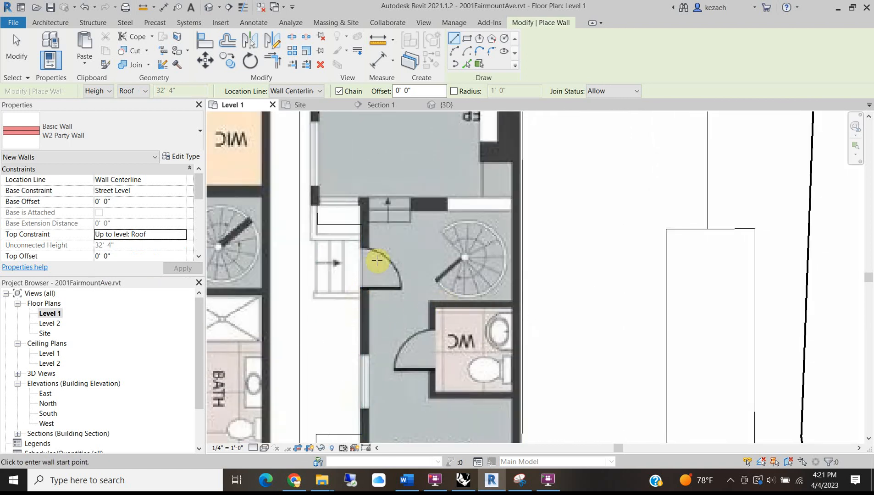
scroll(401, 246, down, 2)
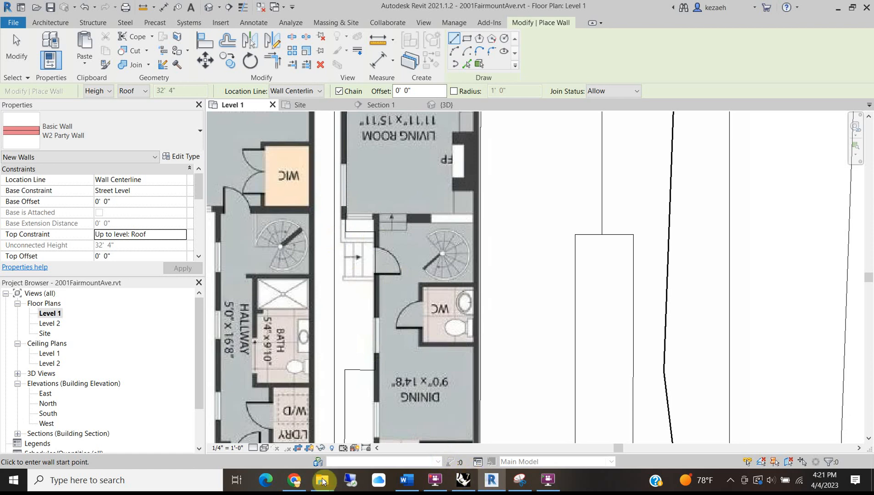
click(294, 481)
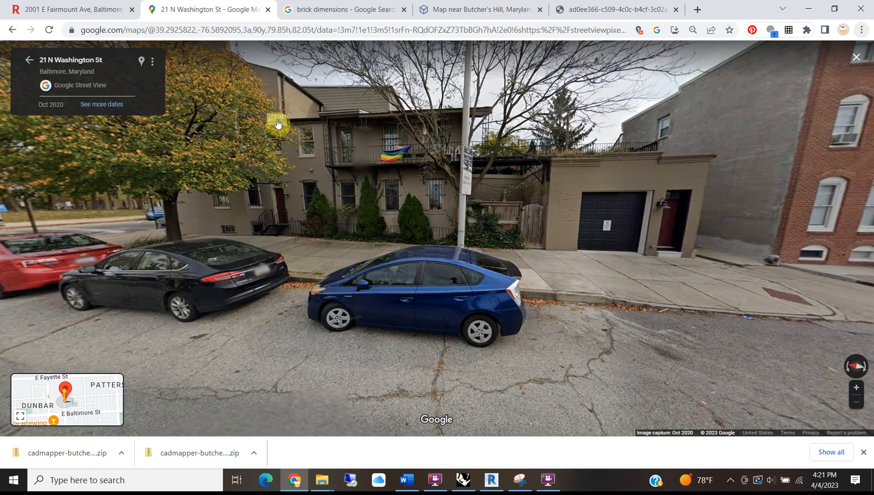
scroll(312, 121, up, 3)
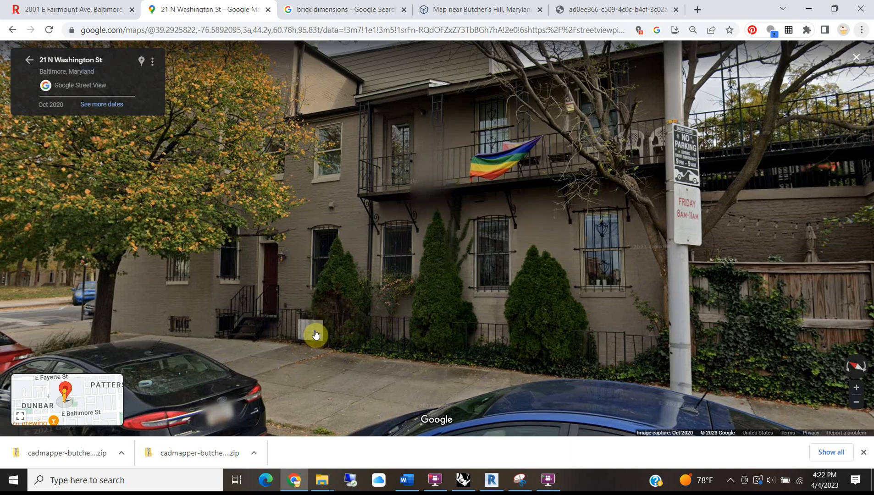
click(809, 8)
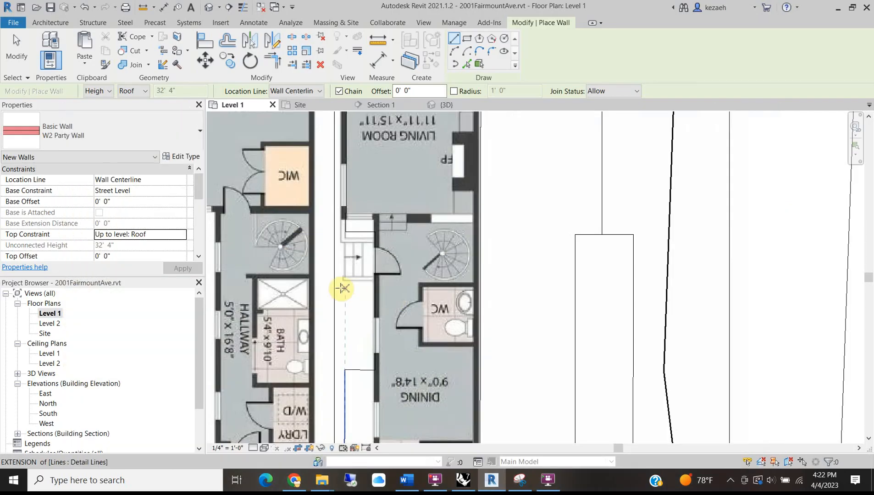
scroll(345, 231, up, 3)
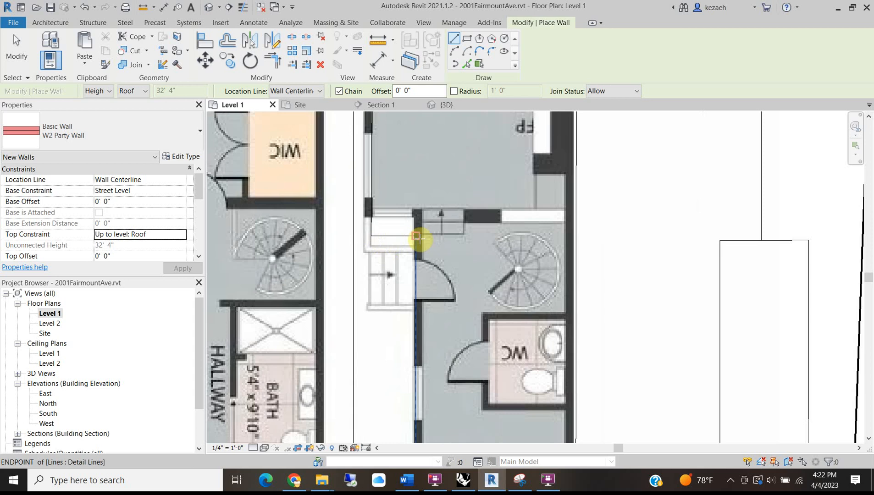
Start a party wall beside the WC, then cancel it unfinished.
scroll(395, 275, down, 2)
scroll(402, 297, down, 2)
scroll(401, 298, up, 3)
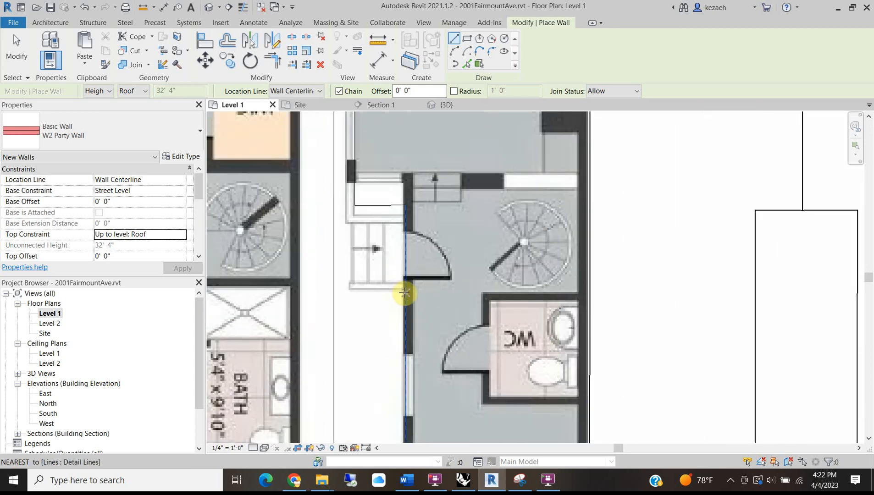
click(578, 294)
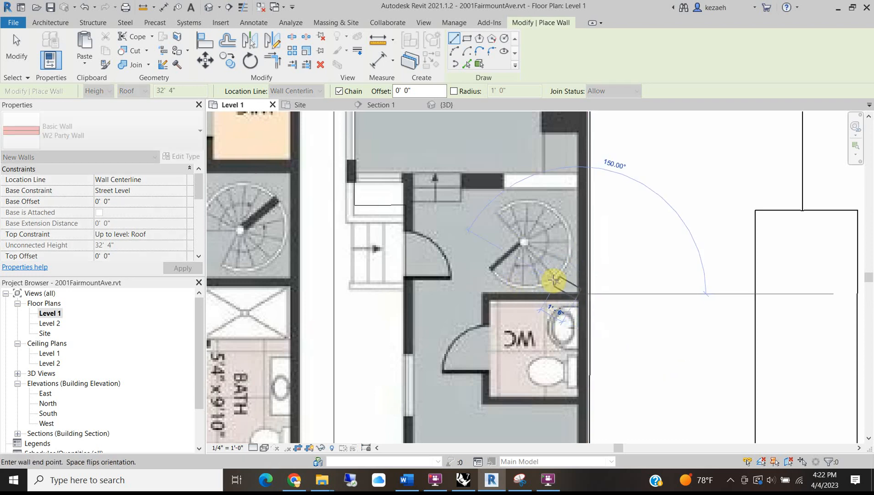
key(Escape)
key(Escape)
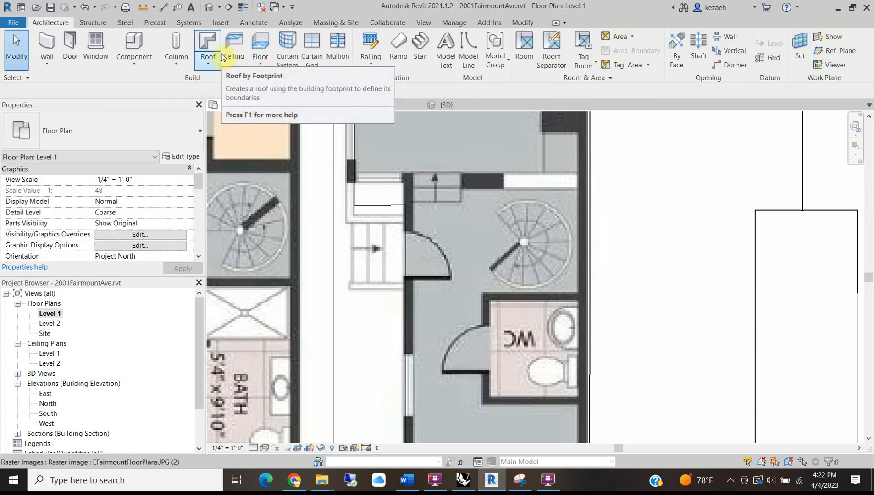
Draw a detail guide line across the plan from the east wall, extend it, then delete it.
click(255, 24)
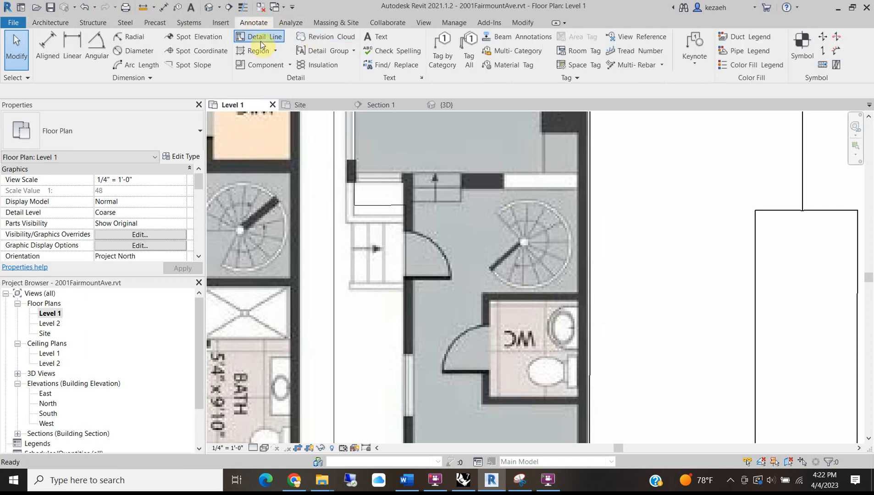
click(260, 40)
click(590, 296)
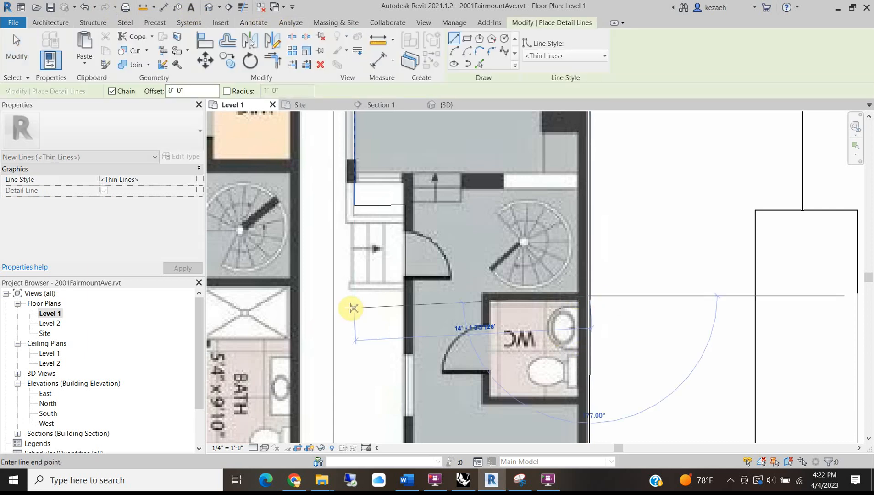
click(313, 296)
key(Escape)
key(Escape)
click(592, 296)
drag(591, 297, 641, 296)
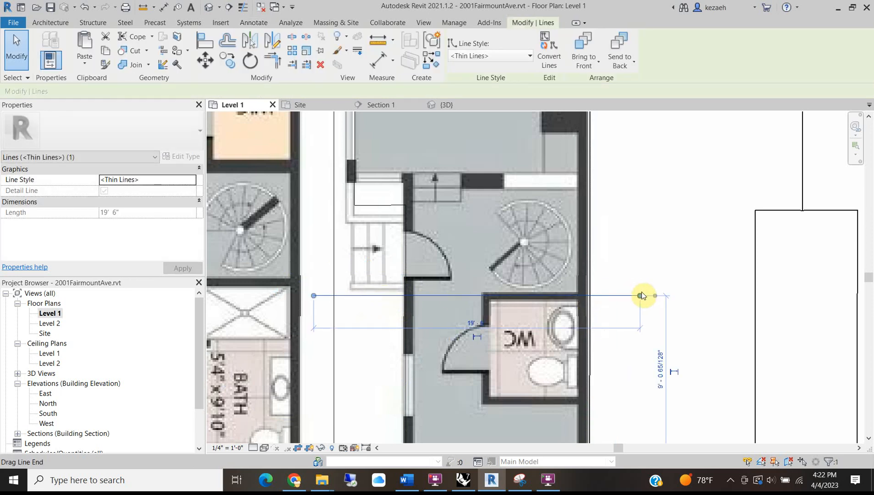
key(Delete)
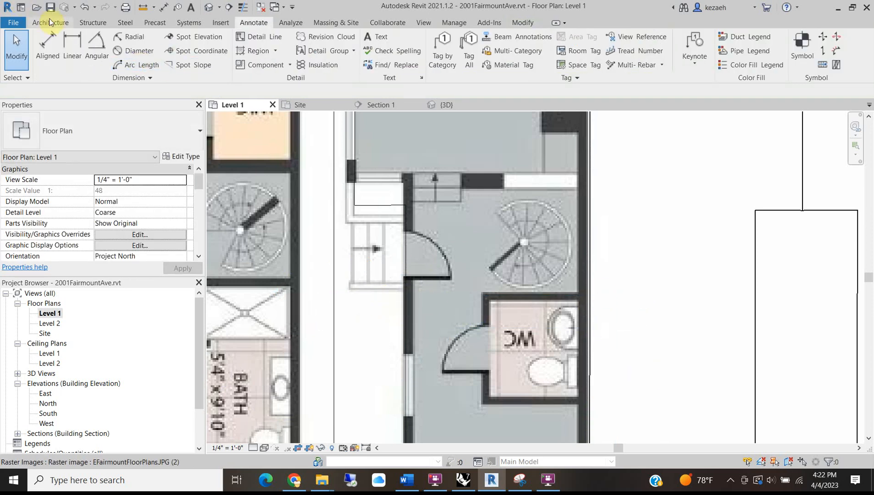
Draw a horizontal reference plane across the stair and WC, nudged down to the WC's top wall.
click(50, 21)
click(836, 51)
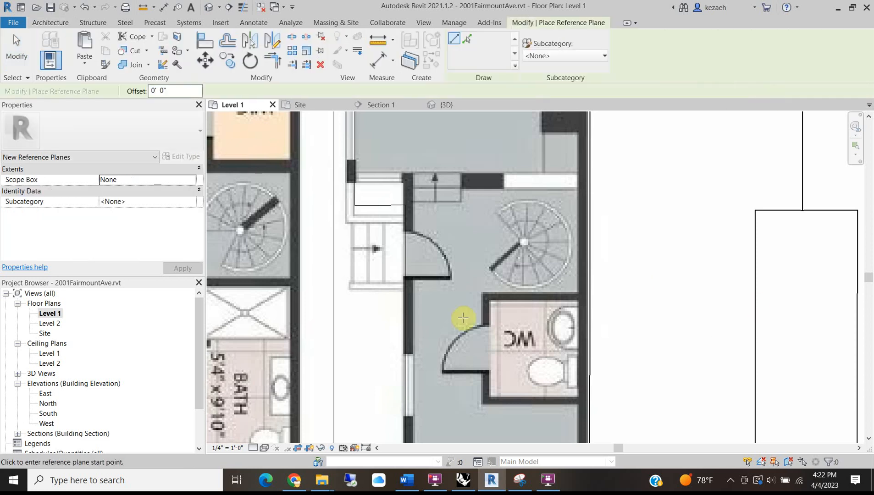
click(342, 290)
click(633, 290)
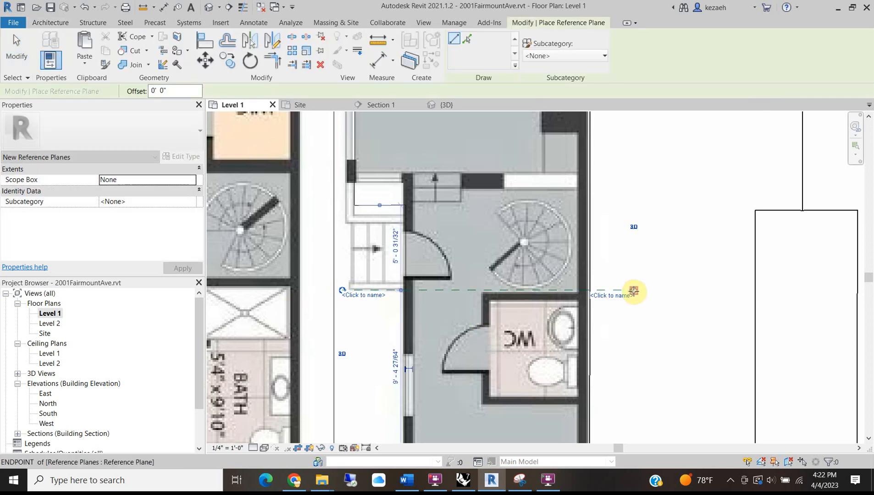
key(Escape)
key(Escape)
scroll(448, 291, up, 2)
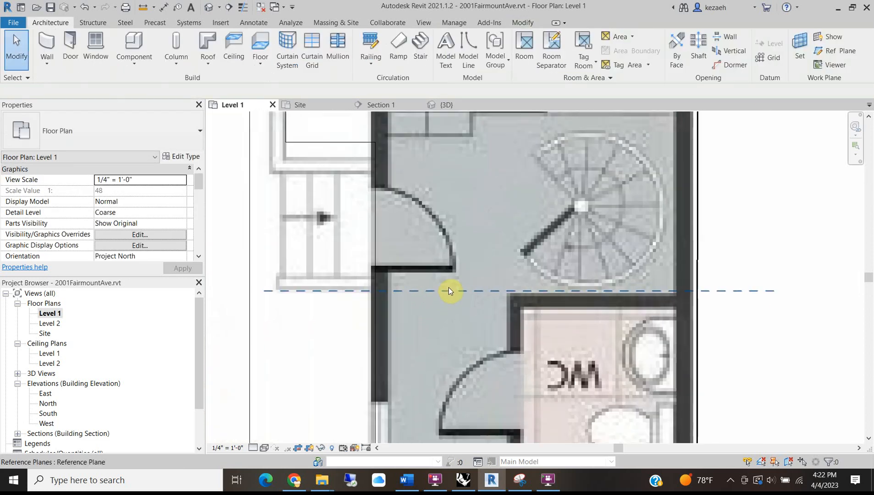
click(441, 290)
drag(441, 290, 441, 292)
Select the traced floor-plan image and pan to bring the whole sheet into view.
scroll(523, 285, down, 3)
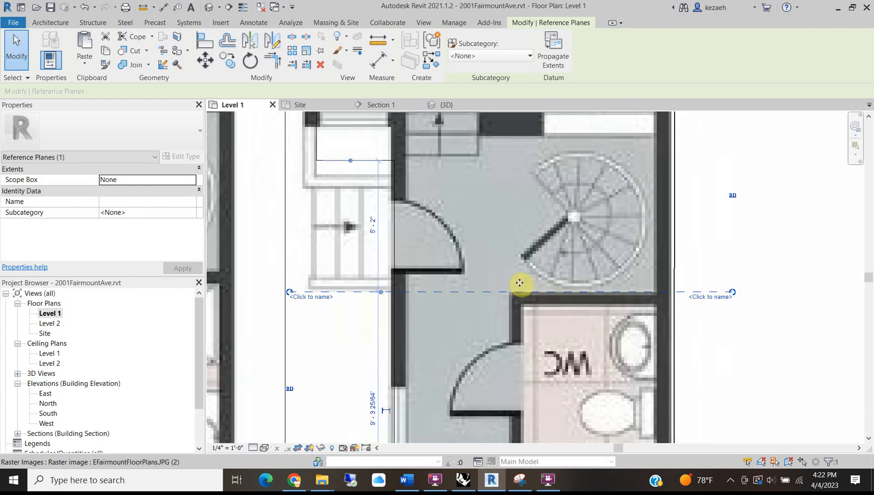
click(562, 220)
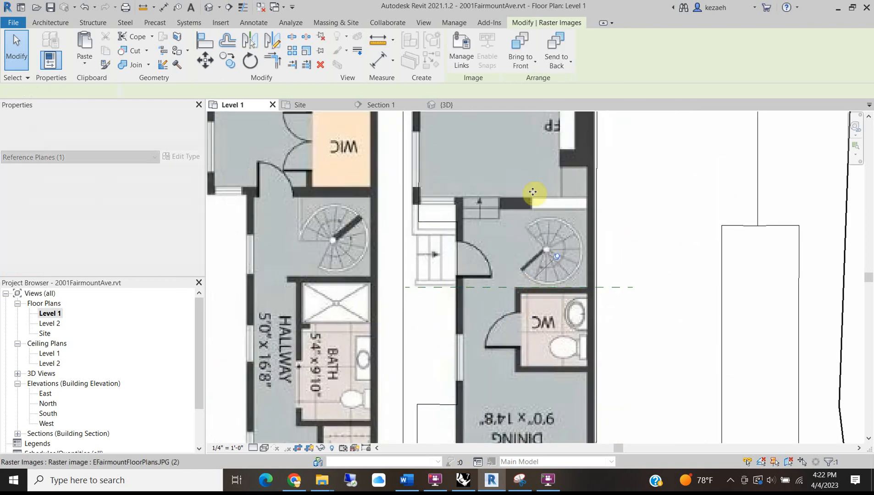
scroll(528, 319, down, 3)
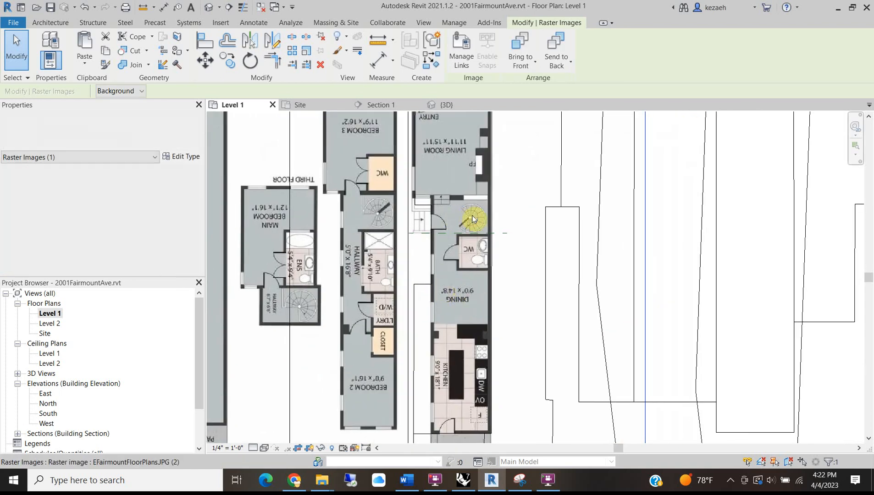
scroll(470, 225, up, 4)
scroll(483, 231, down, 2)
middle_drag(446, 215, 415, 306)
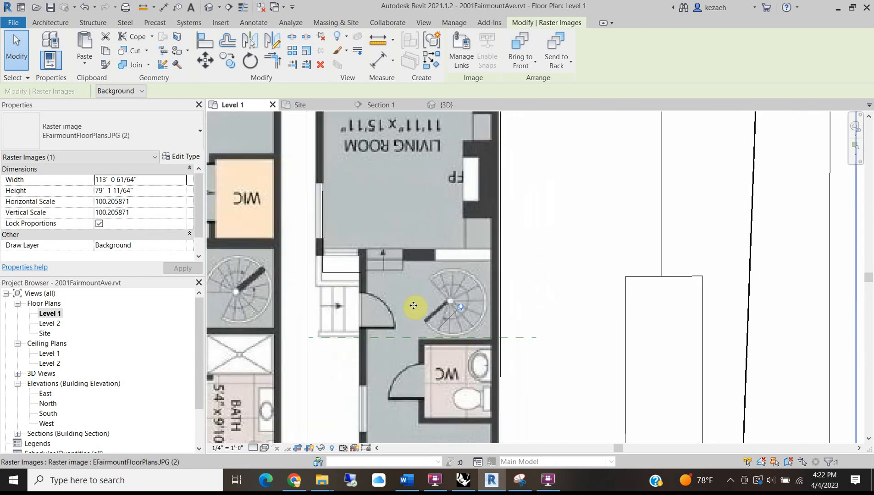
scroll(431, 275, down, 3)
click(43, 24)
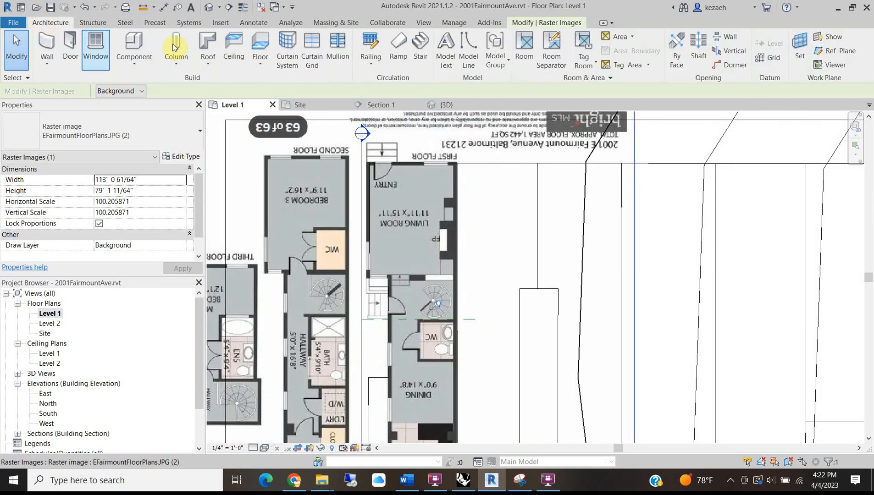
Start a wall with base constraint Street Level and top constraint up to Roof.
click(48, 45)
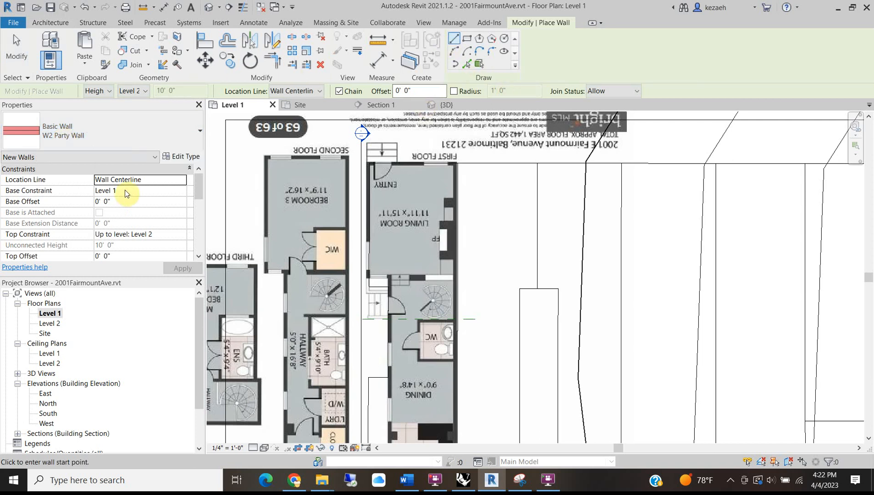
click(182, 191)
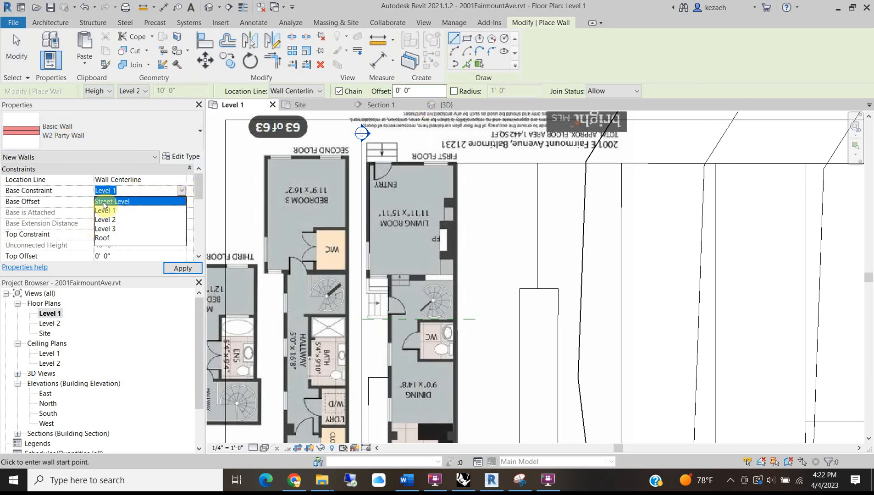
click(115, 202)
click(181, 234)
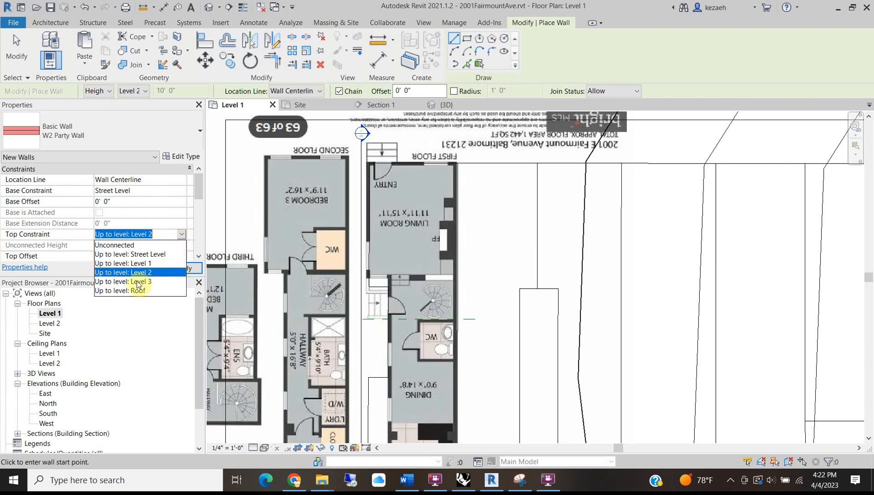
click(127, 291)
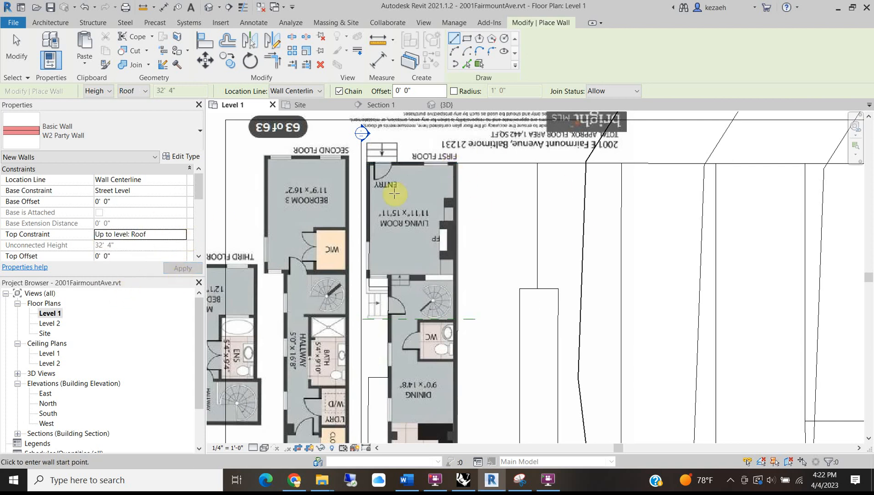
scroll(394, 188, down, 1)
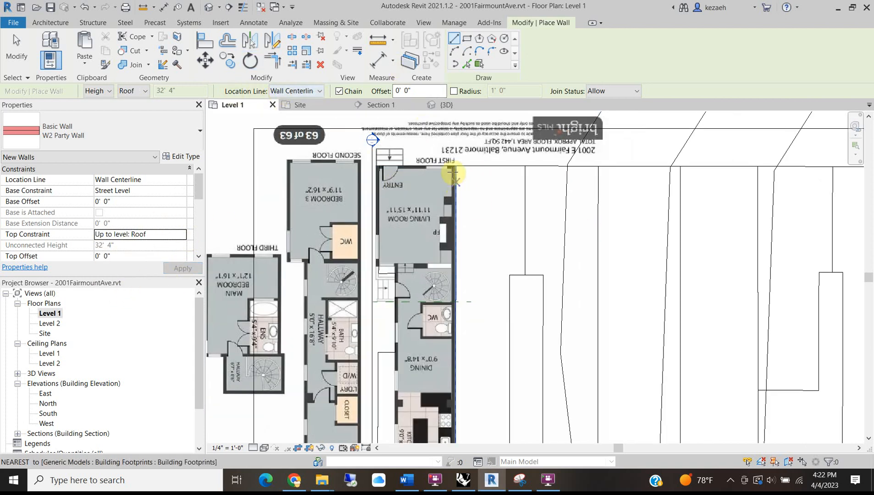
scroll(453, 167, up, 3)
Draw the party wall down the east edge from the front corner to the WC reference plane.
click(458, 166)
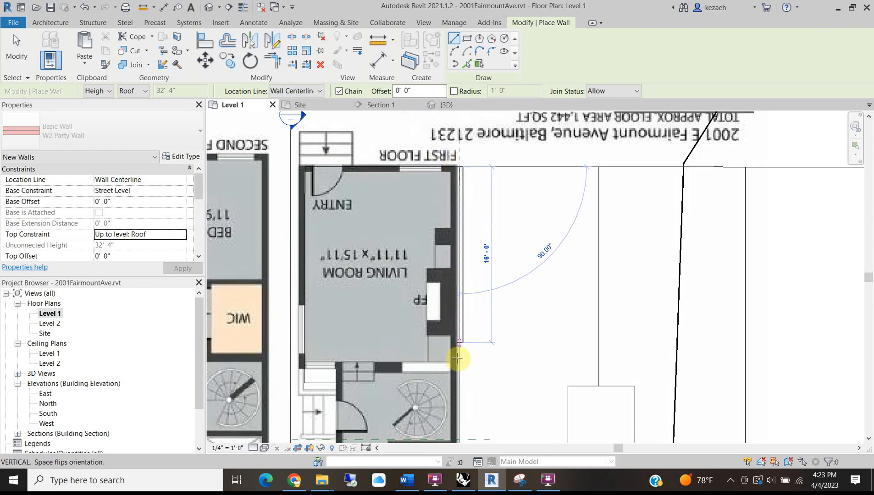
middle_drag(463, 382, 435, 193)
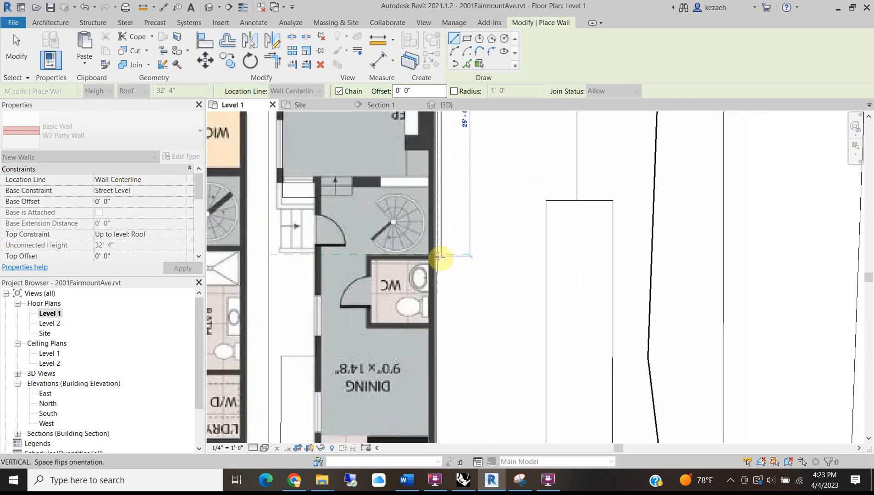
scroll(440, 257, up, 4)
scroll(427, 239, up, 5)
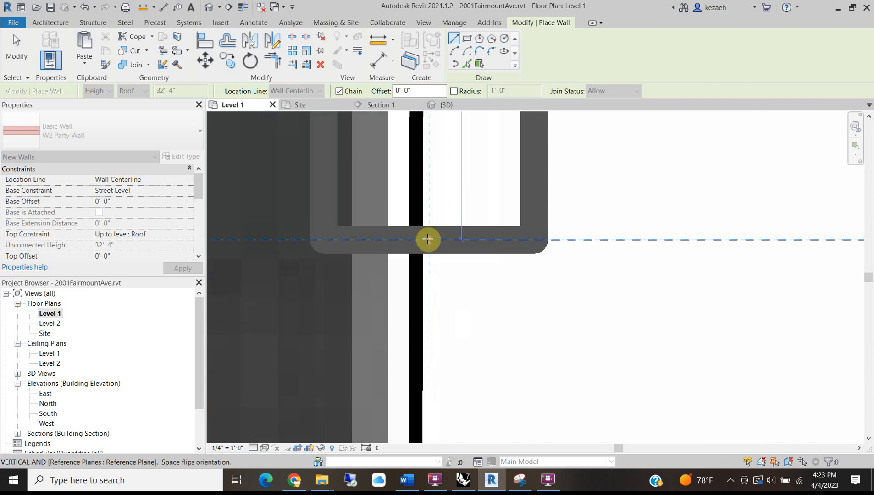
scroll(472, 231, down, 5)
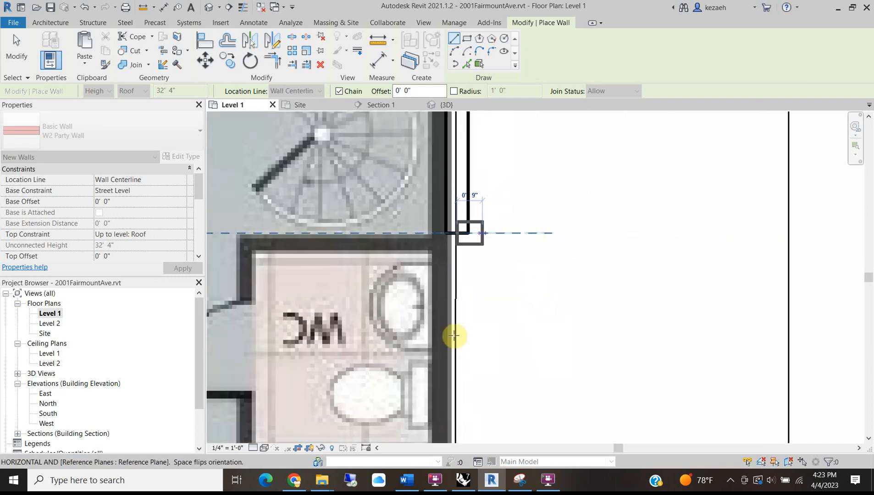
key(Escape)
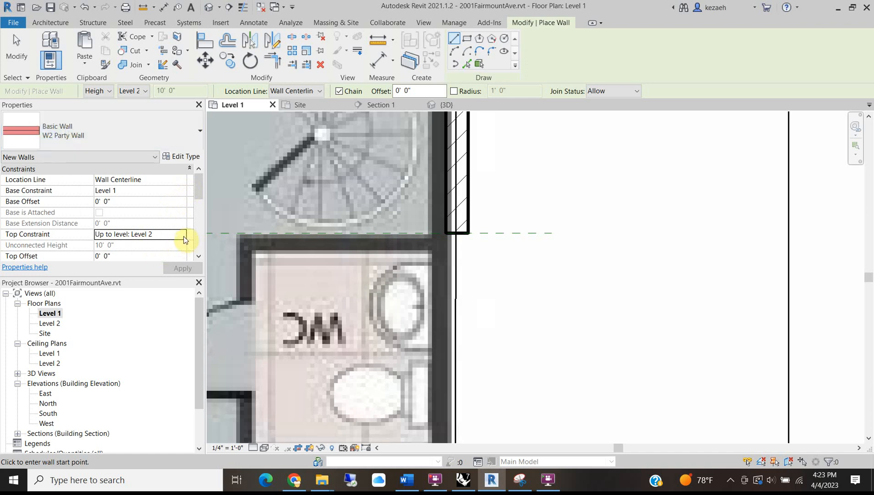
key(Escape)
click(474, 221)
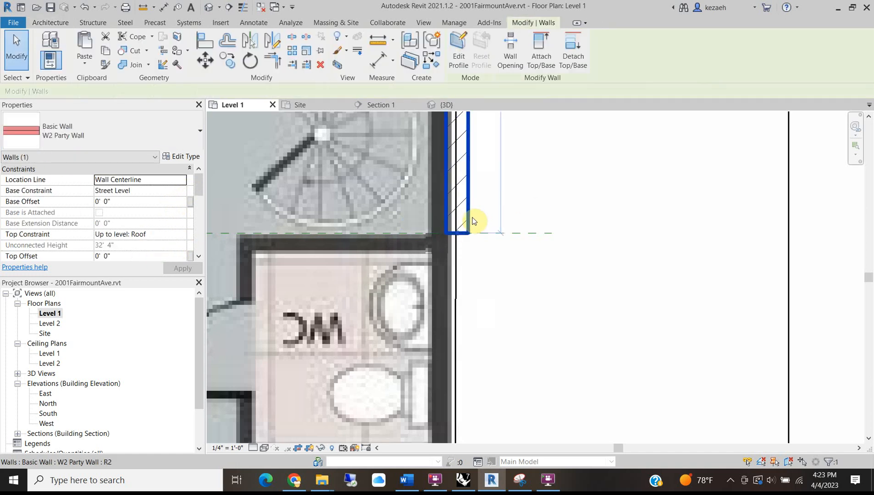
Start another party wall with its top constraint set up to Level 3.
click(28, 51)
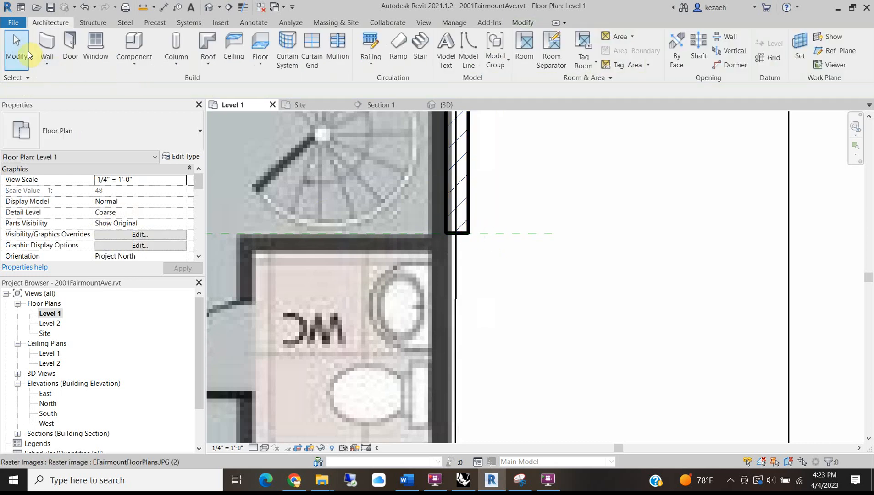
click(47, 44)
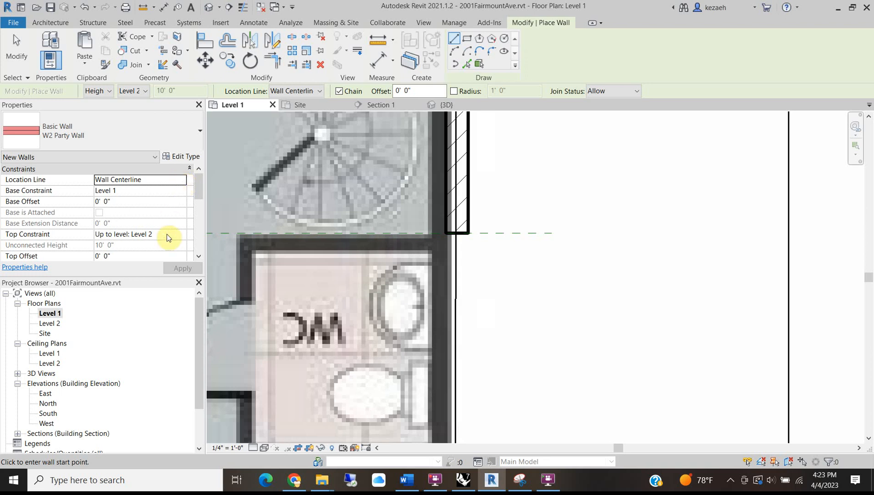
click(183, 236)
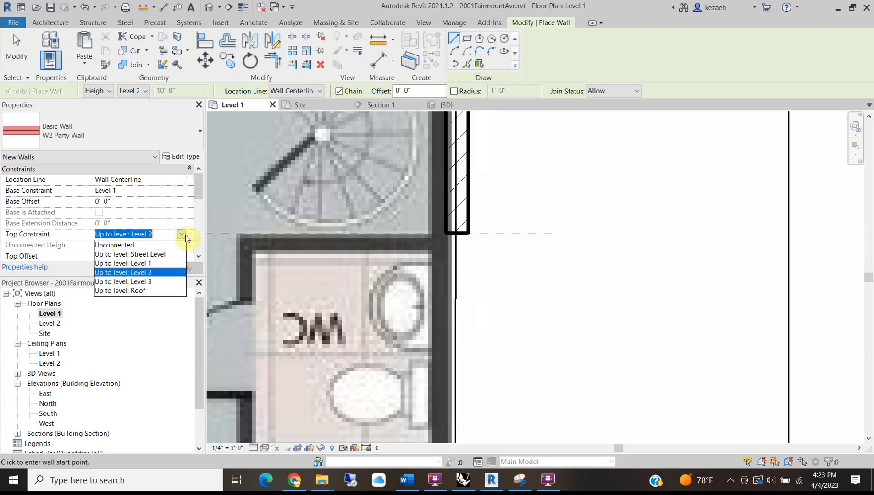
click(133, 281)
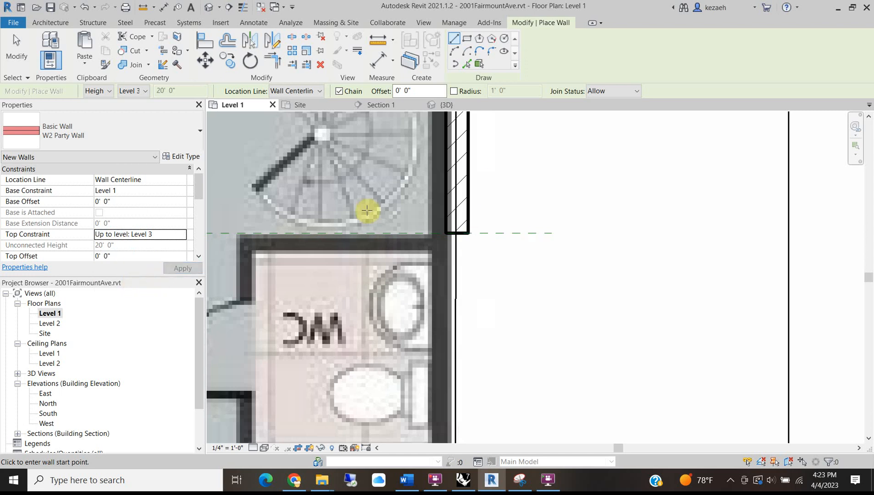
Draw the wall from the corner beside the WC down the east side to the kitchen's rear corner.
click(466, 234)
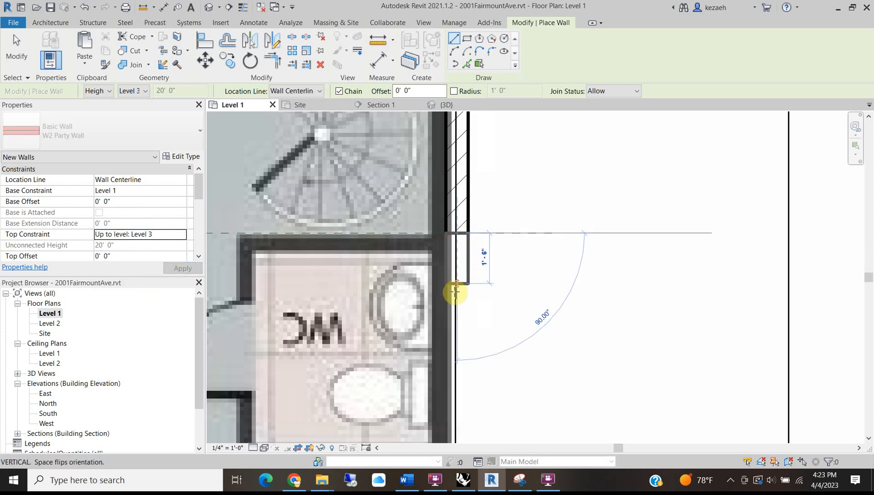
scroll(454, 330, down, 3)
middle_drag(455, 380, 448, 198)
scroll(446, 253, down, 2)
middle_drag(454, 396, 443, 219)
scroll(436, 259, up, 2)
scroll(434, 275, up, 2)
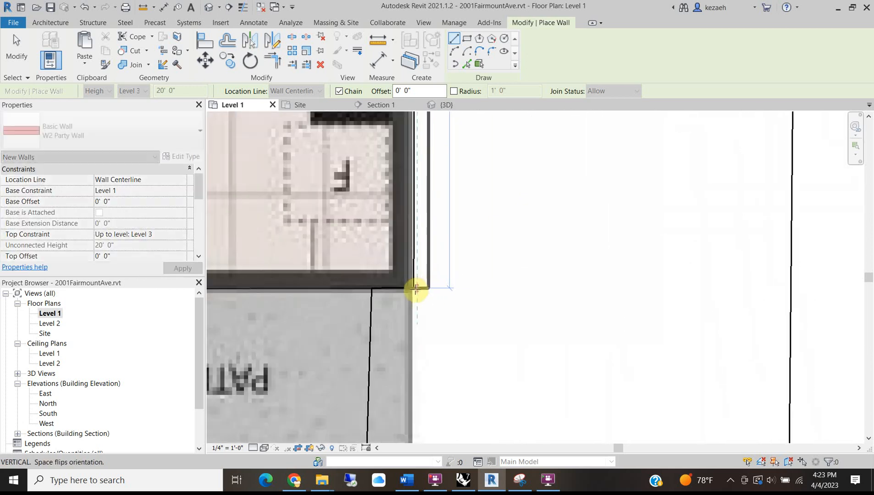
click(415, 288)
middle_drag(420, 312, 552, 297)
key(Escape)
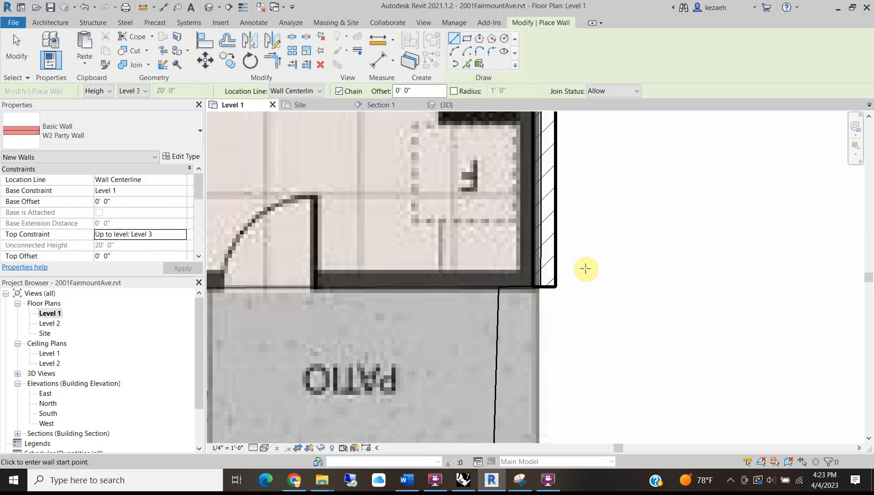
Pan the plan to review the front entry and kitchen, then exit wall drawing.
scroll(558, 248, down, 3)
scroll(559, 240, down, 1)
middle_drag(559, 240, 474, 471)
scroll(482, 264, down, 3)
middle_drag(482, 264, 429, 429)
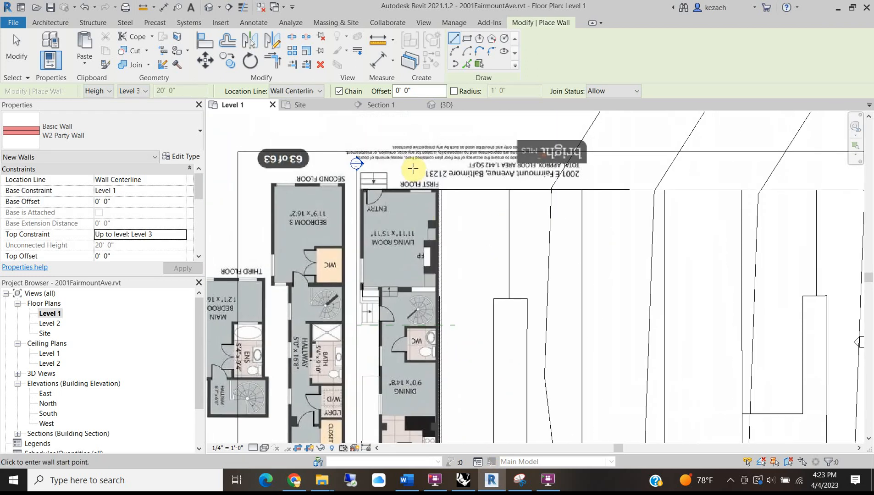
scroll(431, 195, up, 2)
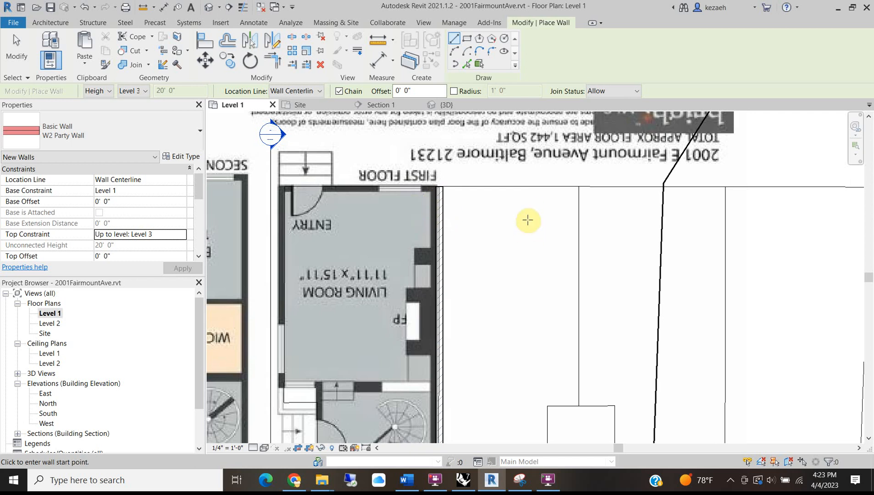
scroll(516, 207, down, 2)
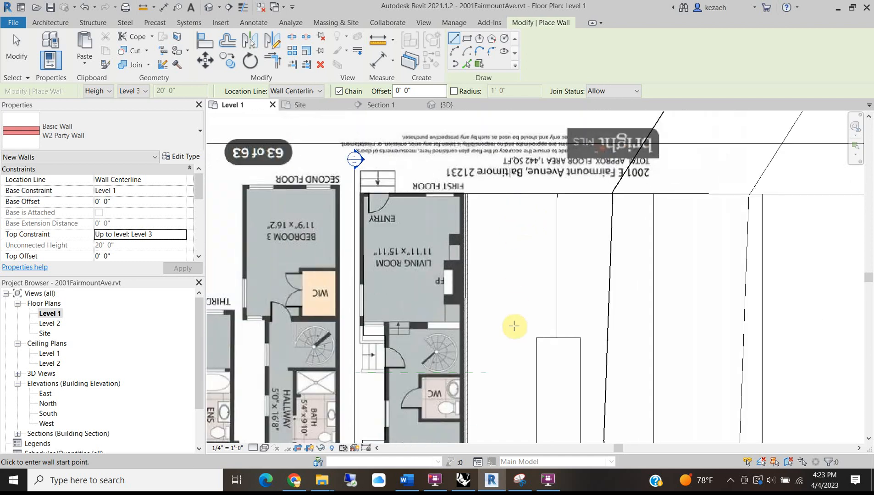
middle_drag(510, 380, 486, 223)
middle_drag(473, 361, 474, 207)
scroll(407, 359, up, 2)
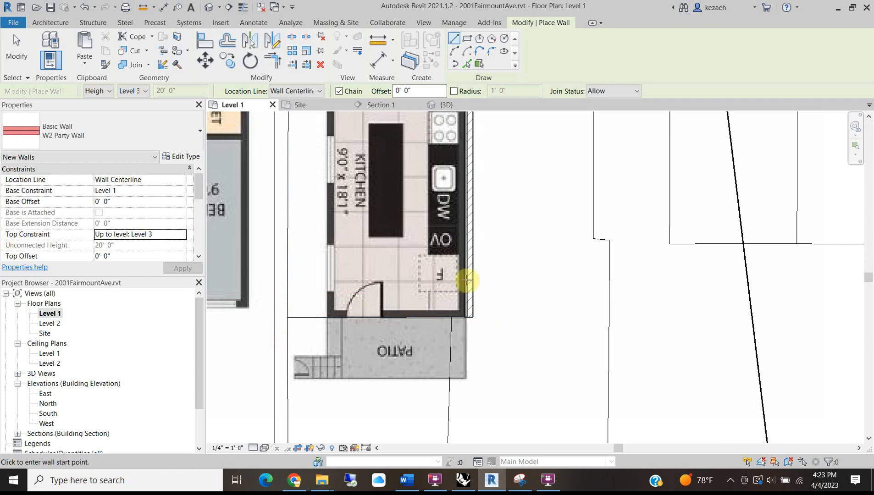
key(Escape)
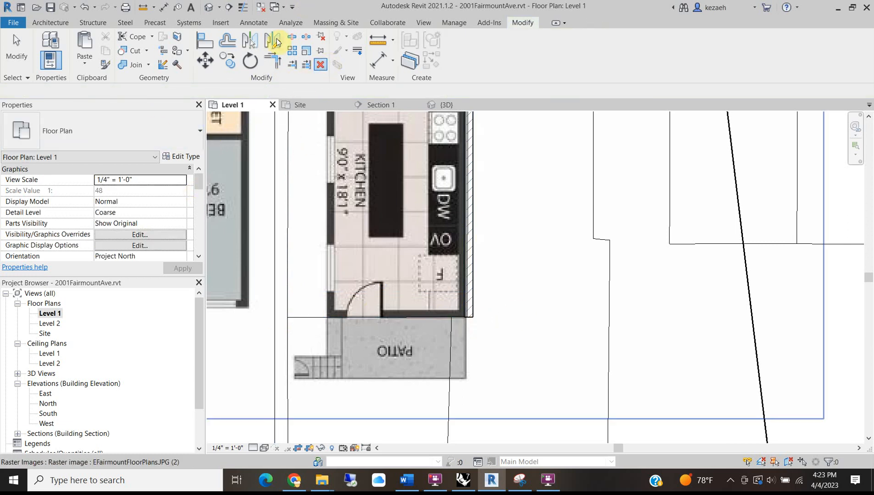
Start a W1 Exterior Brick with Gyp wall located by Finish Face: Exterior.
click(50, 23)
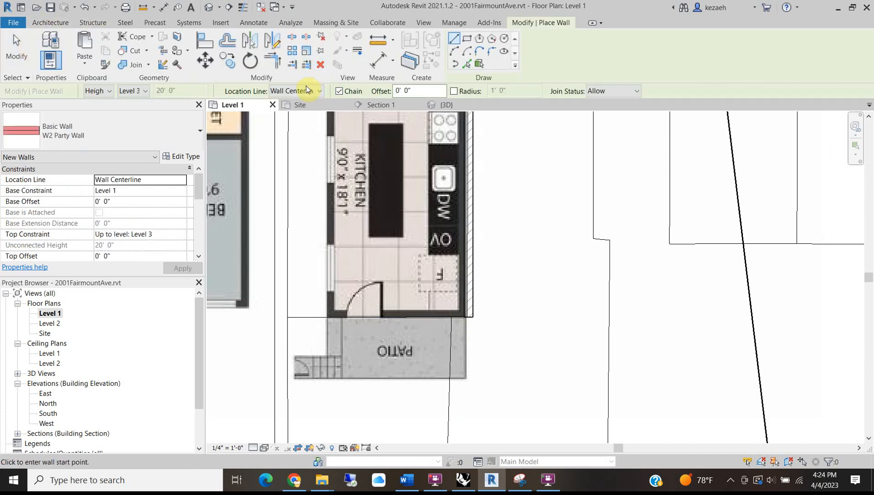
click(320, 91)
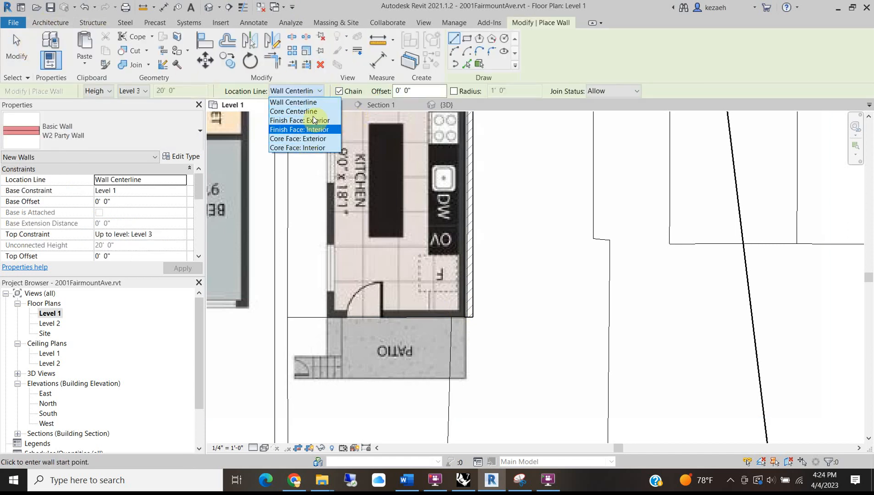
click(315, 119)
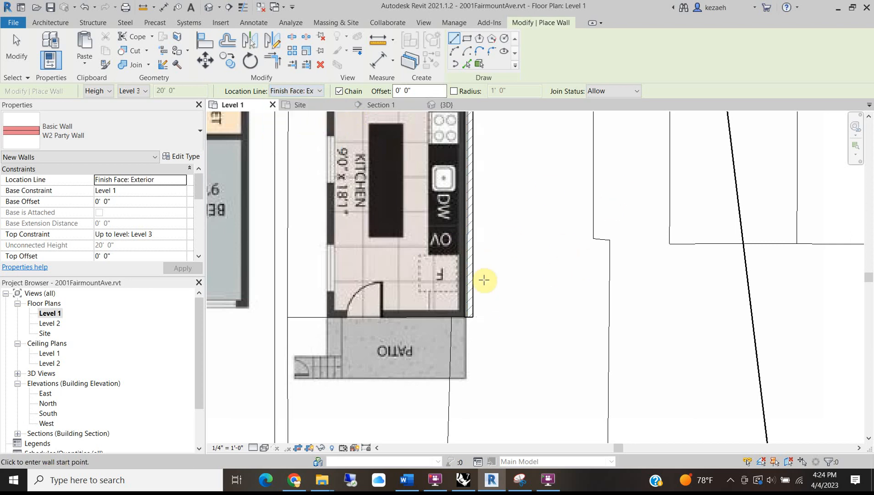
click(71, 138)
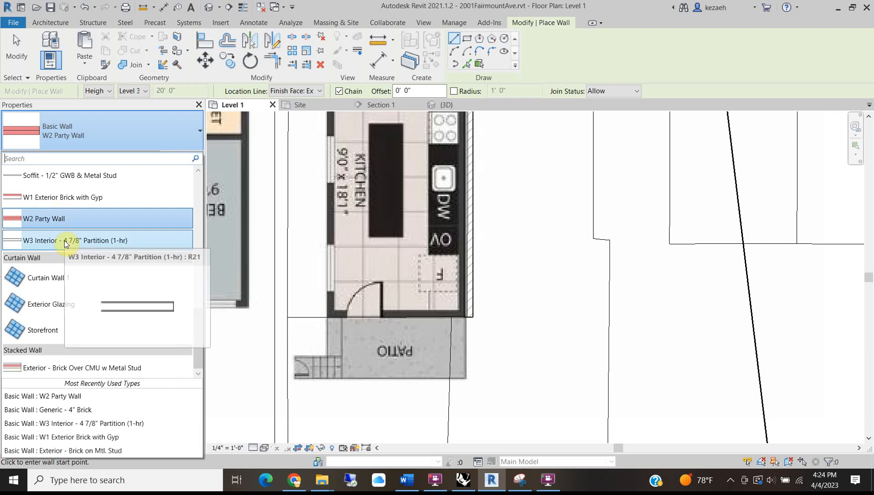
click(47, 197)
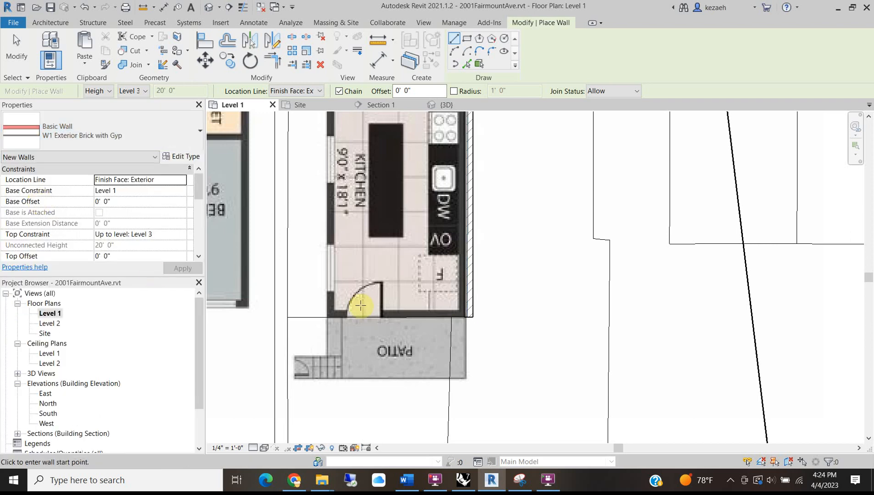
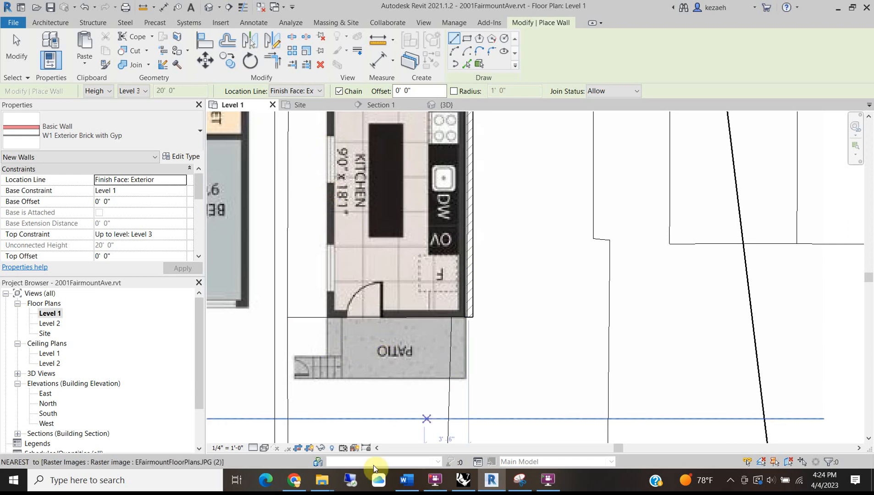
Set the plan's detail level to Fine.
click(252, 448)
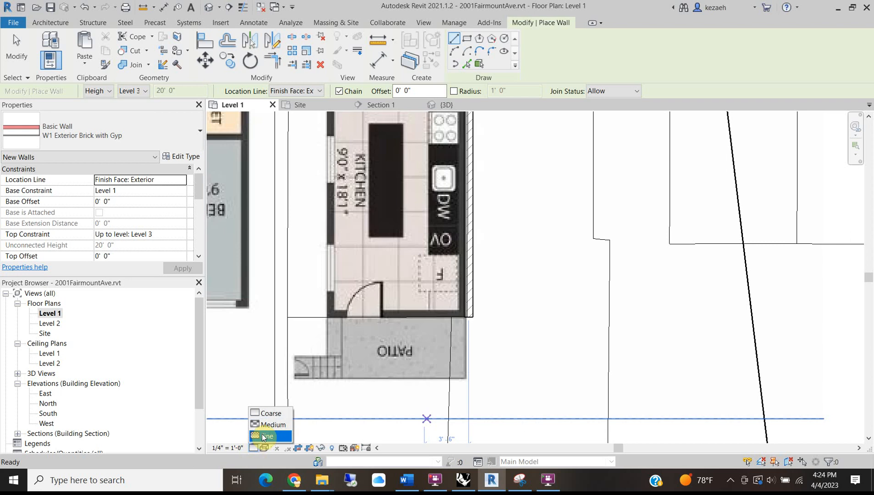
click(266, 437)
scroll(508, 301, up, 5)
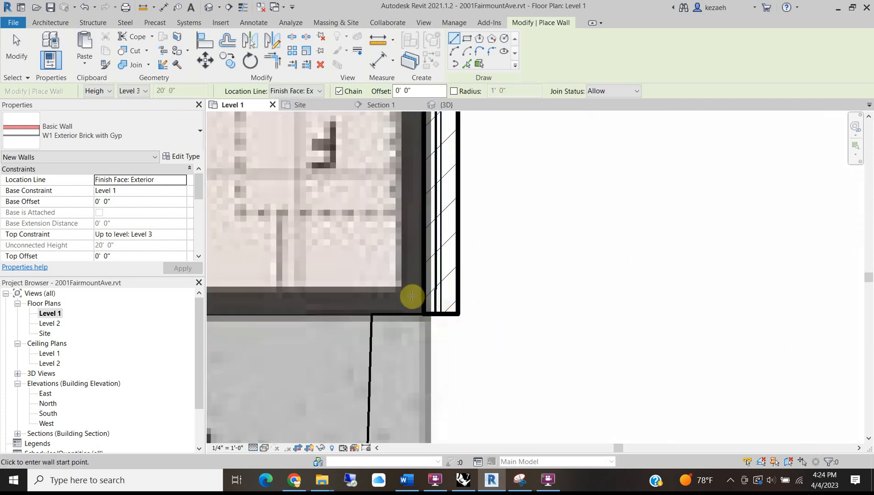
Draw the brick wall along the kitchen's patio edge, from its lower-right to lower-left corner.
click(441, 314)
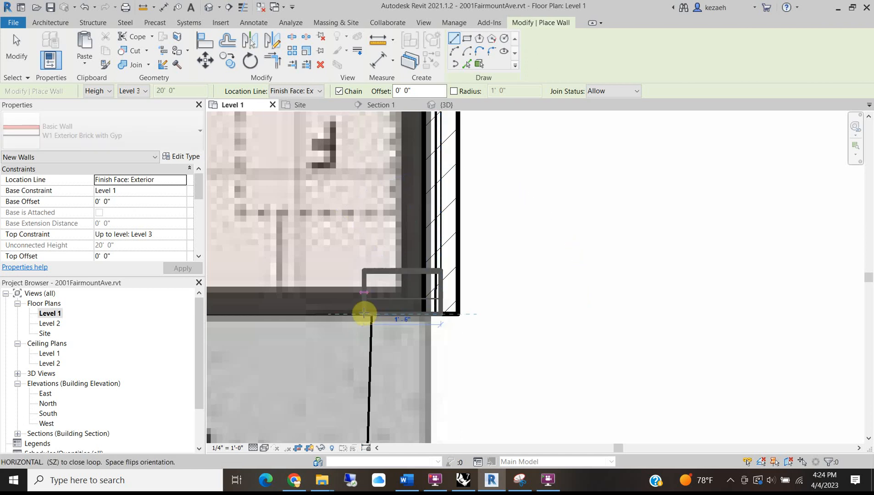
scroll(346, 312, down, 3)
middle_drag(261, 312, 452, 308)
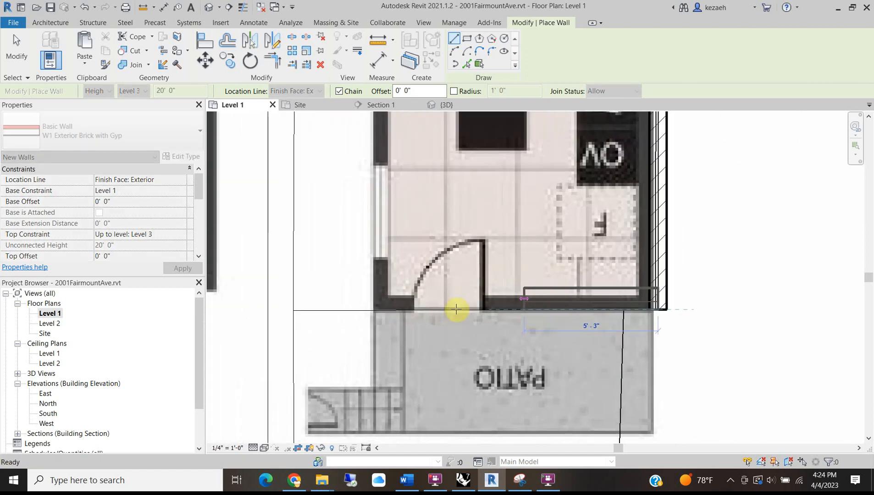
scroll(372, 314, up, 3)
scroll(365, 308, up, 2)
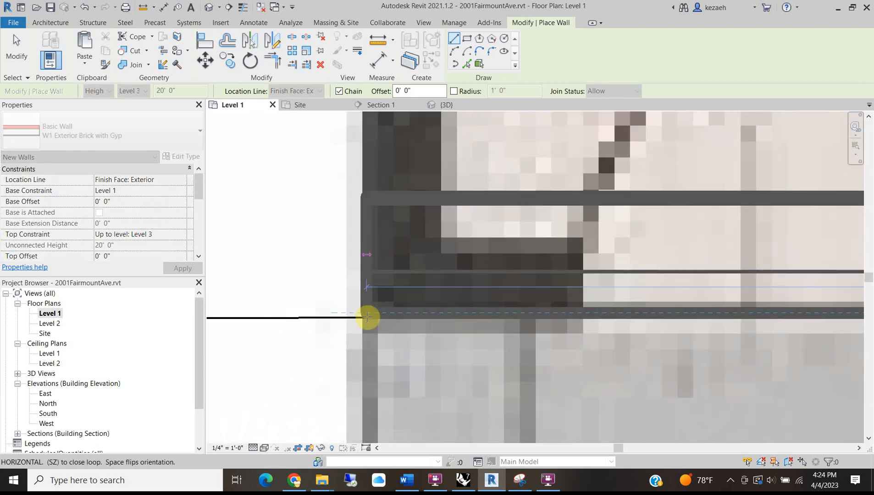
scroll(366, 310, down, 3)
scroll(368, 316, up, 2)
scroll(368, 316, up, 2)
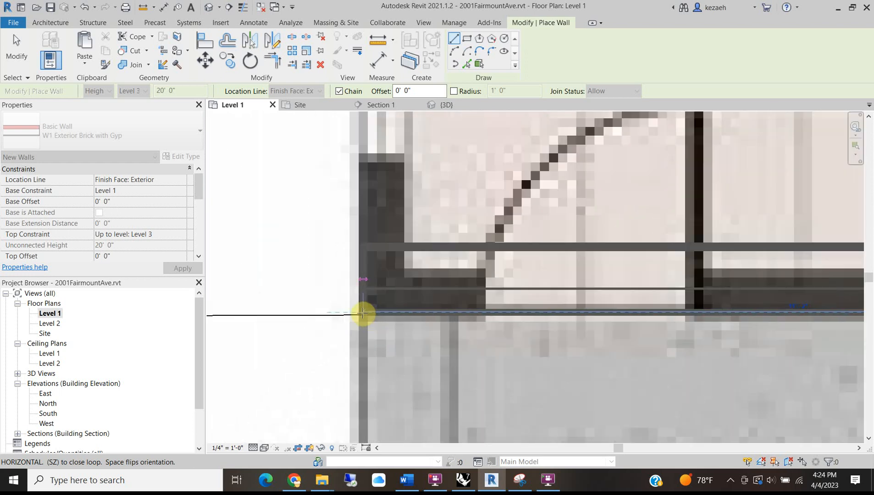
scroll(362, 314, down, 2)
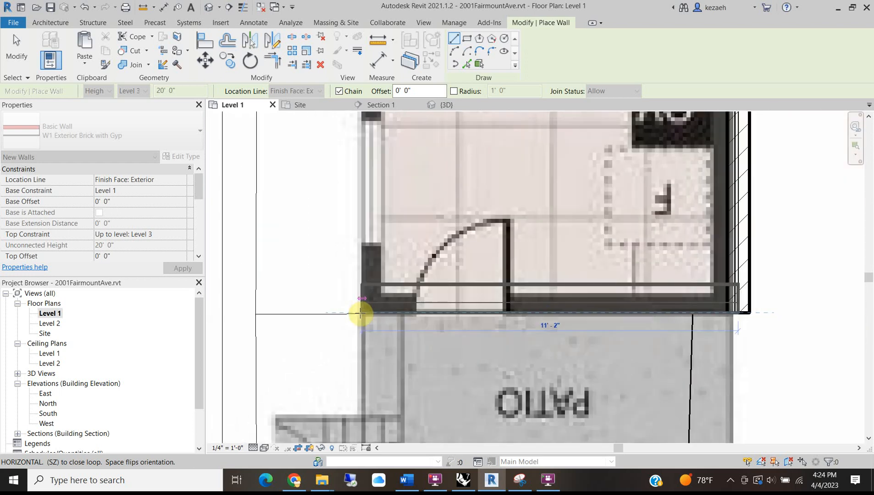
scroll(360, 314, down, 3)
scroll(361, 314, up, 2)
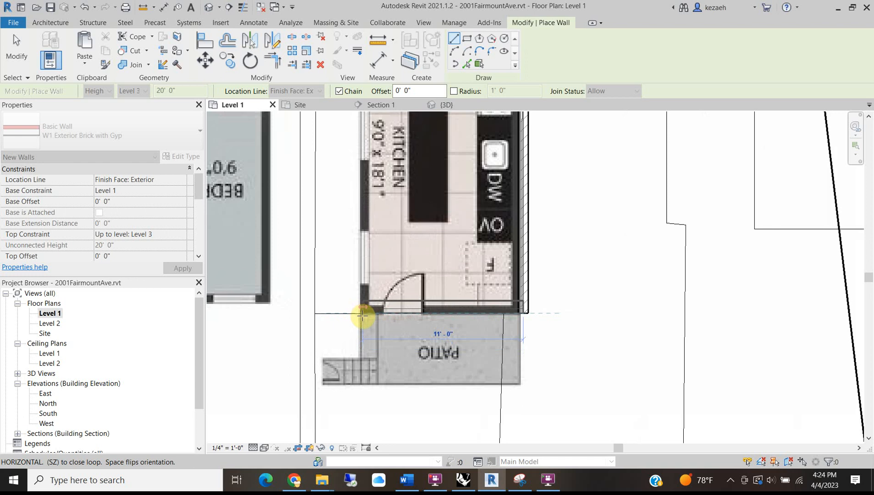
scroll(362, 311, up, 3)
click(361, 314)
scroll(367, 250, down, 3)
scroll(376, 301, down, 3)
scroll(331, 250, up, 4)
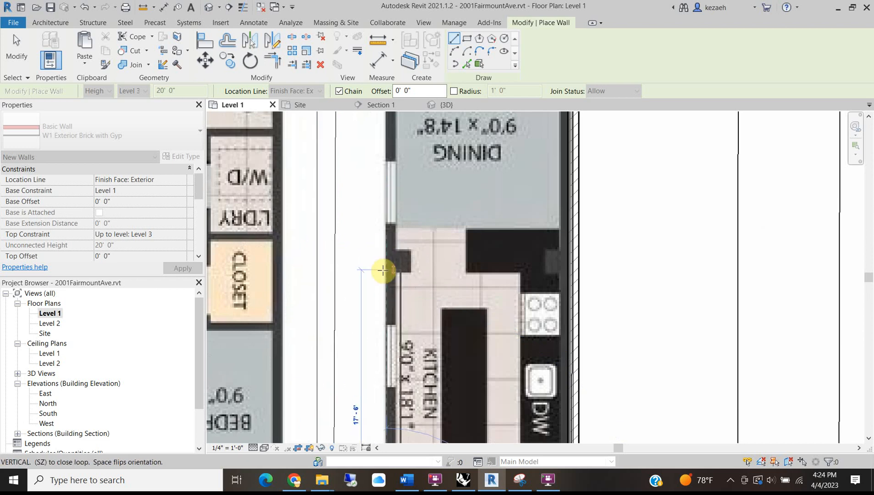
scroll(386, 231, down, 2)
Continue the wall up to the reference plane beside the stairs and end the wall chain.
middle_drag(379, 248, 327, 412)
middle_drag(345, 217, 328, 316)
scroll(329, 229, up, 4)
scroll(332, 247, down, 3)
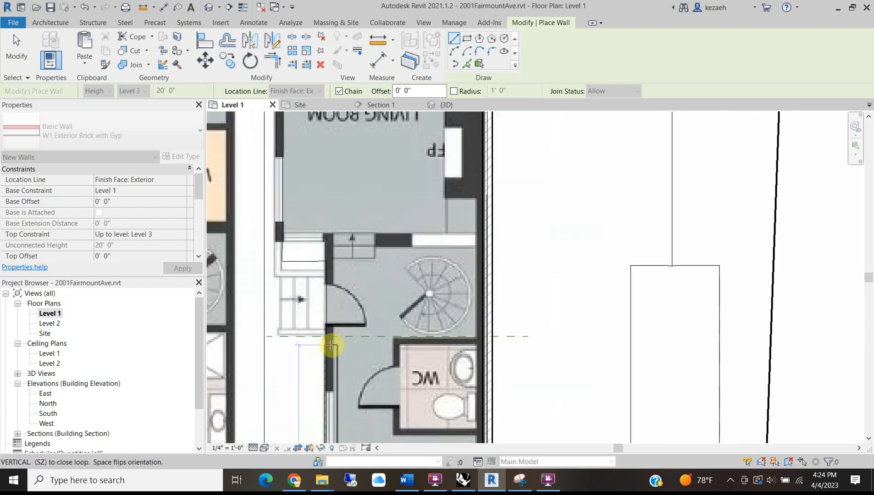
scroll(330, 345, up, 2)
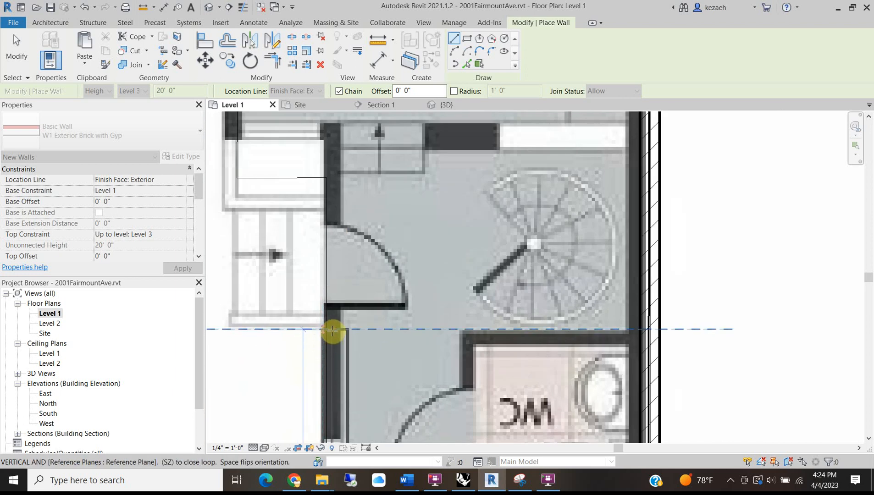
click(334, 330)
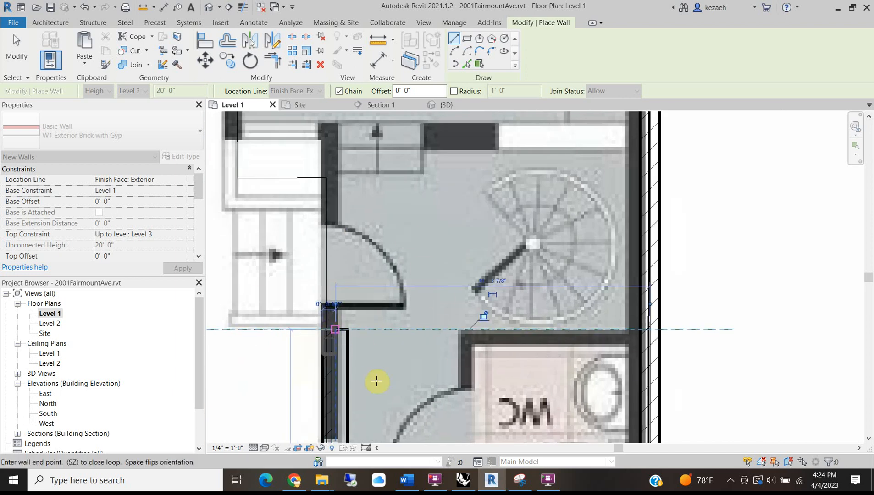
middle_drag(394, 340, 395, 281)
key(Escape)
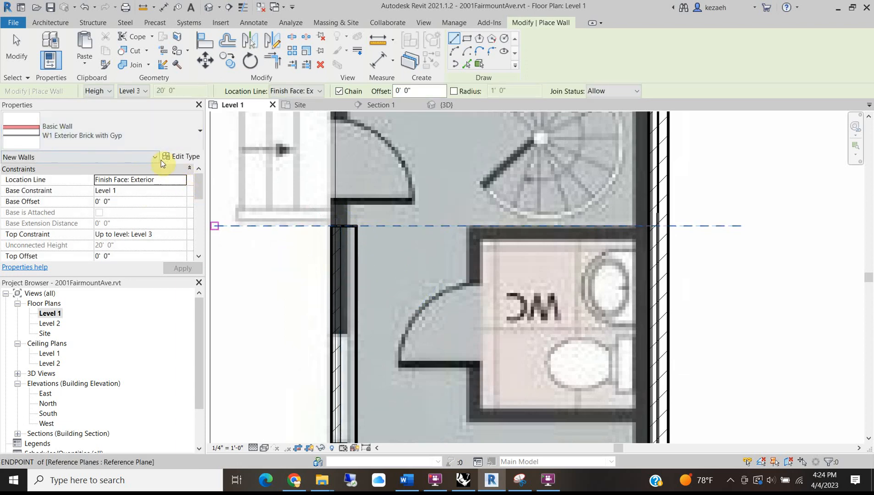
scroll(411, 225, down, 2)
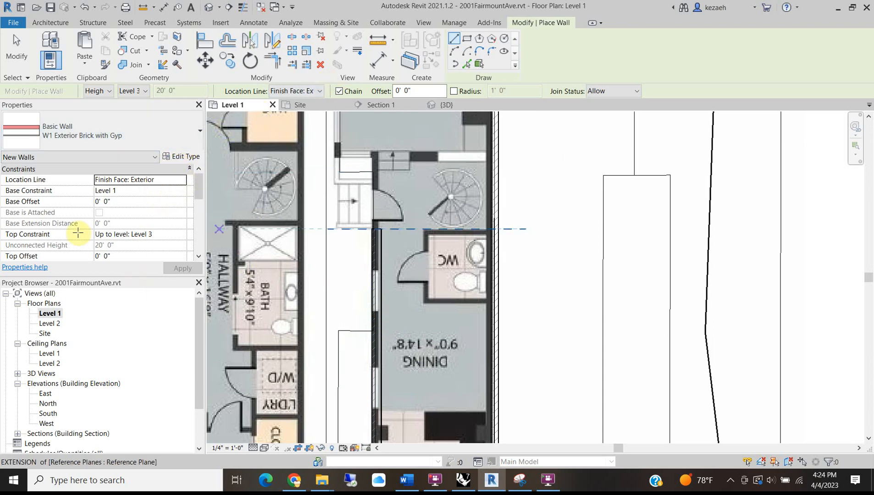
Set the new walls' Top Constraint to Up to level: Roof.
click(183, 233)
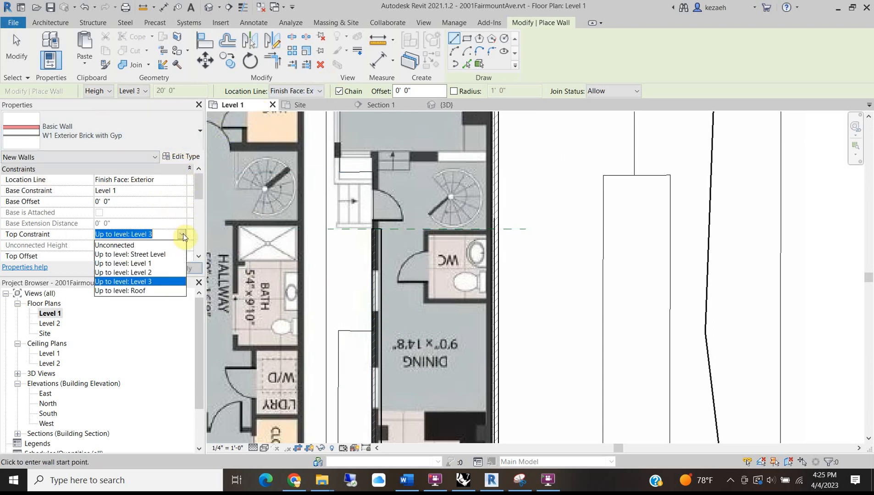
click(138, 292)
scroll(346, 234, up, 4)
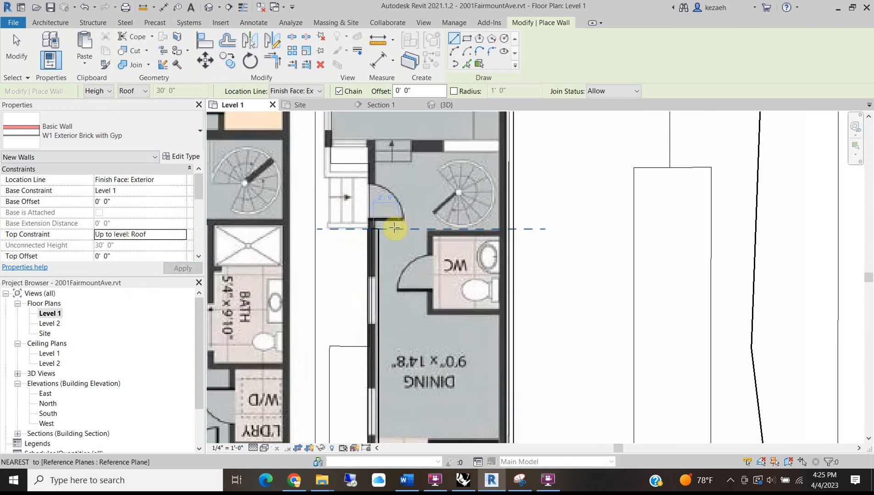
Draw walls from the stair wall corner to the landing corner and across to the living room's left edge.
click(349, 230)
scroll(344, 230, down, 4)
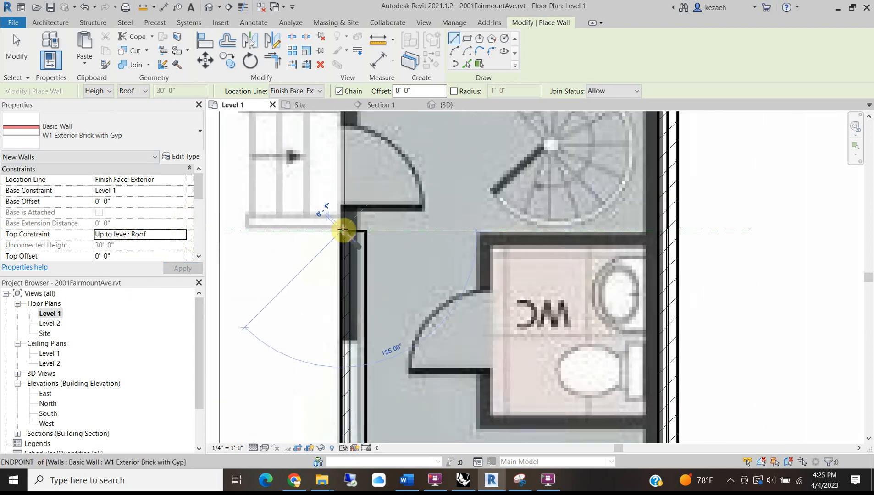
scroll(346, 277, up, 5)
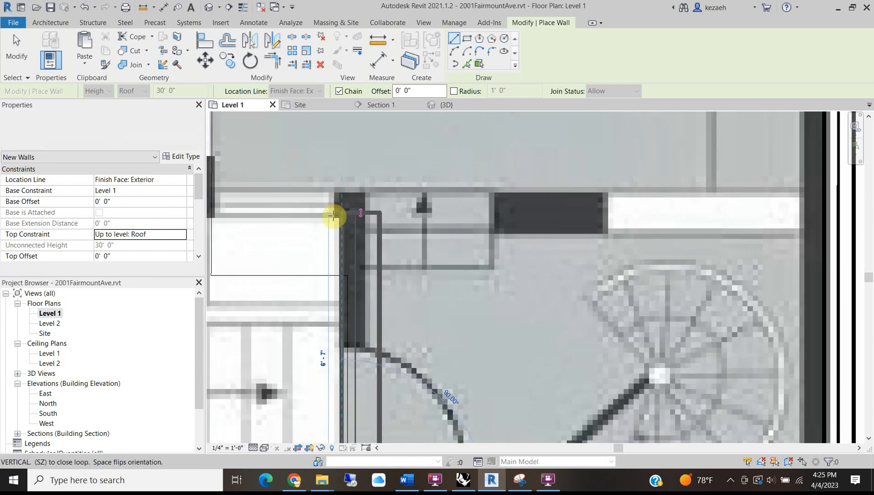
scroll(344, 215, down, 5)
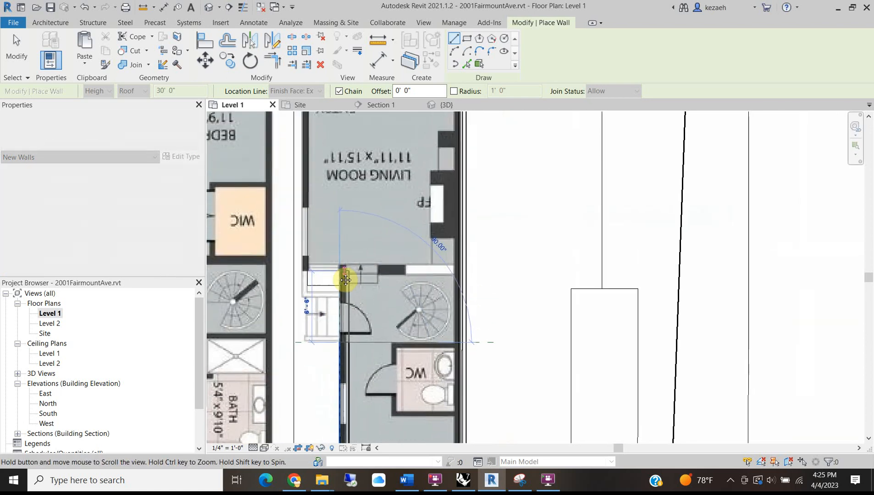
scroll(339, 274, up, 5)
scroll(339, 273, up, 2)
click(340, 274)
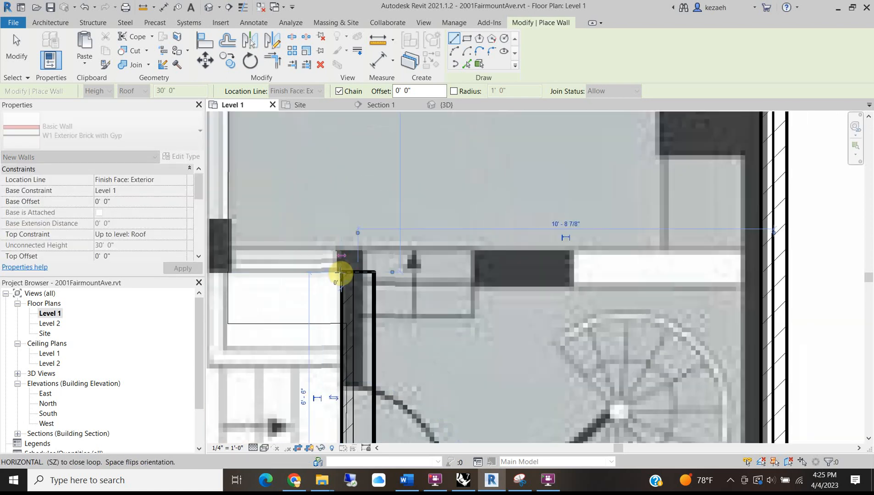
scroll(221, 274, down, 1)
scroll(229, 275, down, 2)
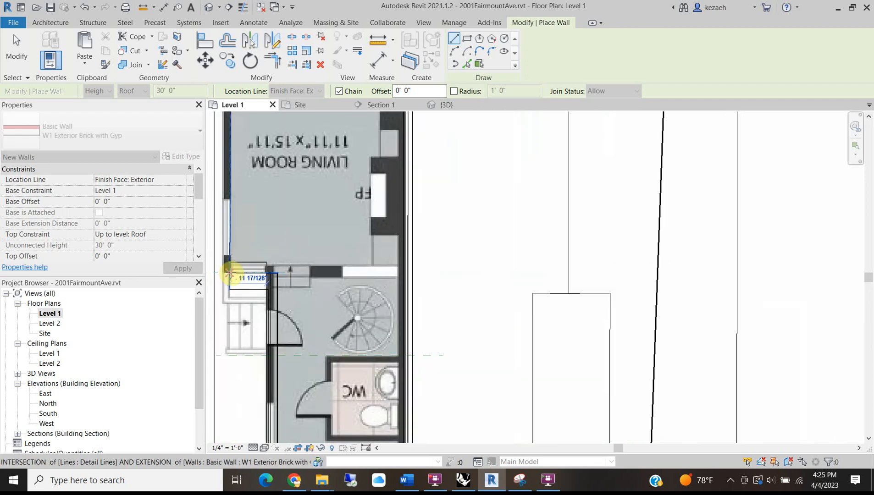
scroll(228, 272, up, 2)
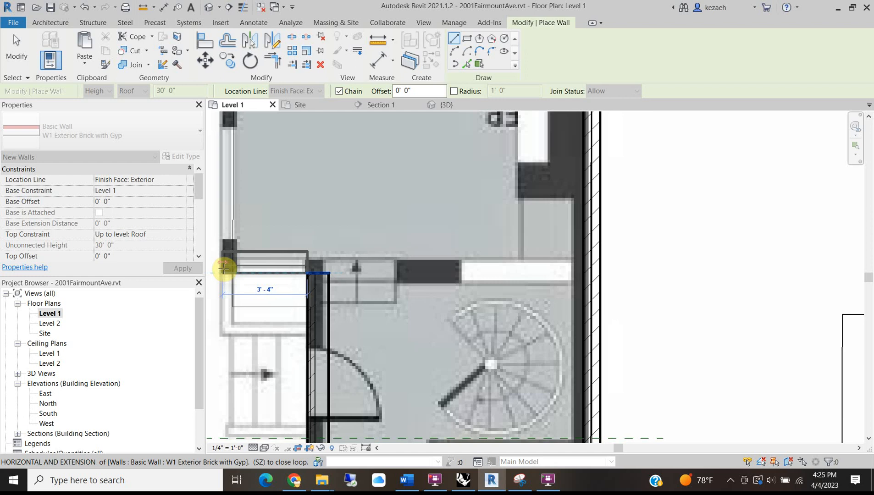
scroll(225, 267, down, 2)
scroll(222, 269, up, 2)
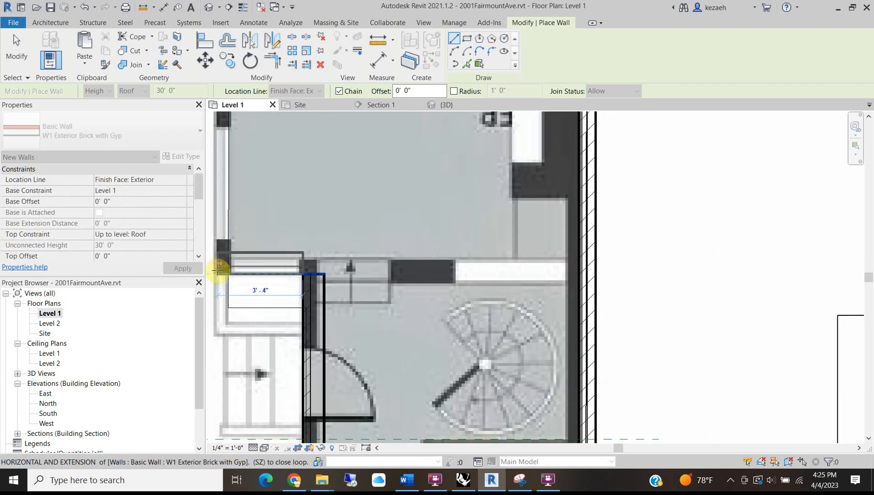
click(217, 275)
Continue the walls up the living room's left side and across the front to the upper-right corner.
scroll(219, 233, down, 5)
middle_drag(234, 283, 251, 394)
scroll(245, 228, up, 3)
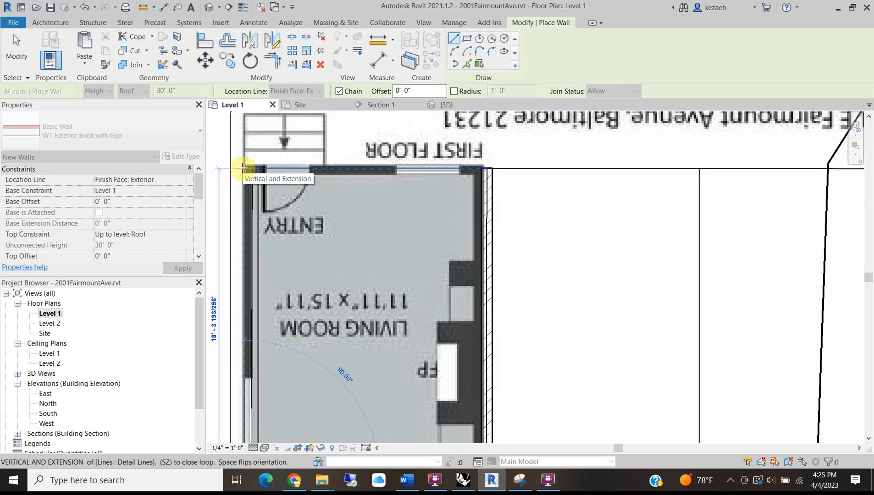
click(243, 168)
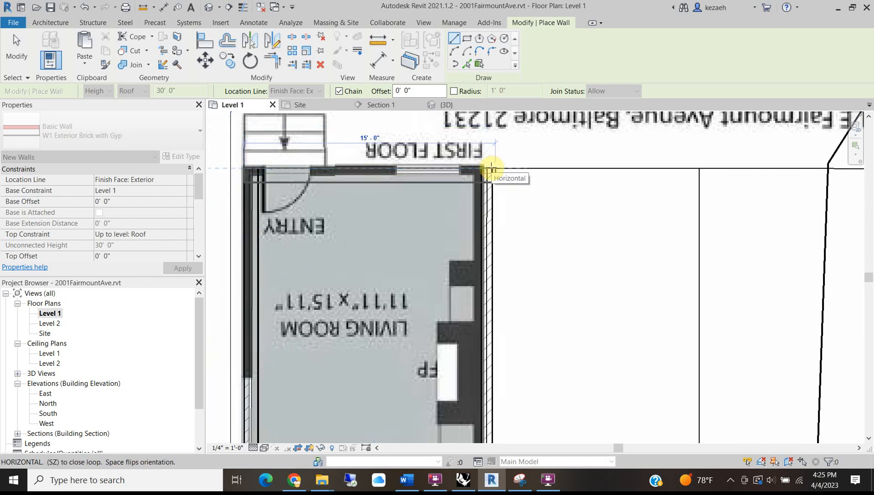
click(491, 169)
scroll(484, 172, up, 3)
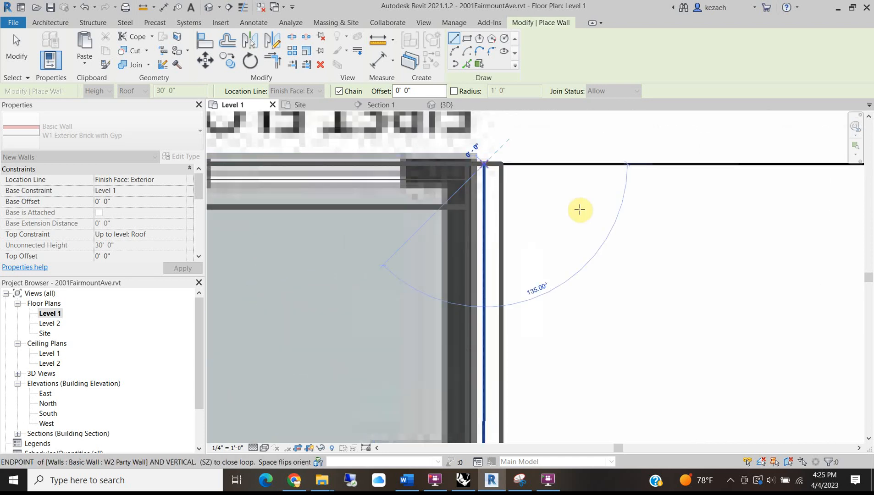
scroll(484, 188, down, 3)
scroll(564, 176, up, 4)
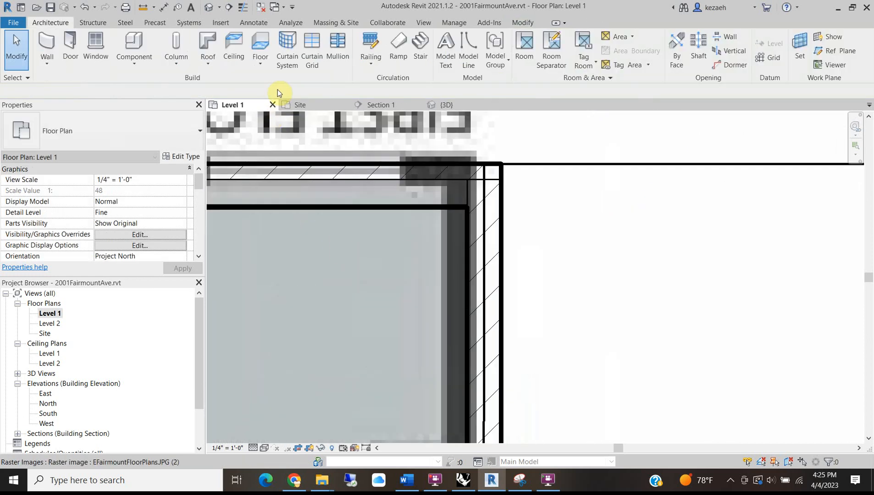
In the default 3D view, zoom to the unjoined top wall corner and start Trim/Extend to Corner.
click(209, 7)
scroll(394, 224, down, 3)
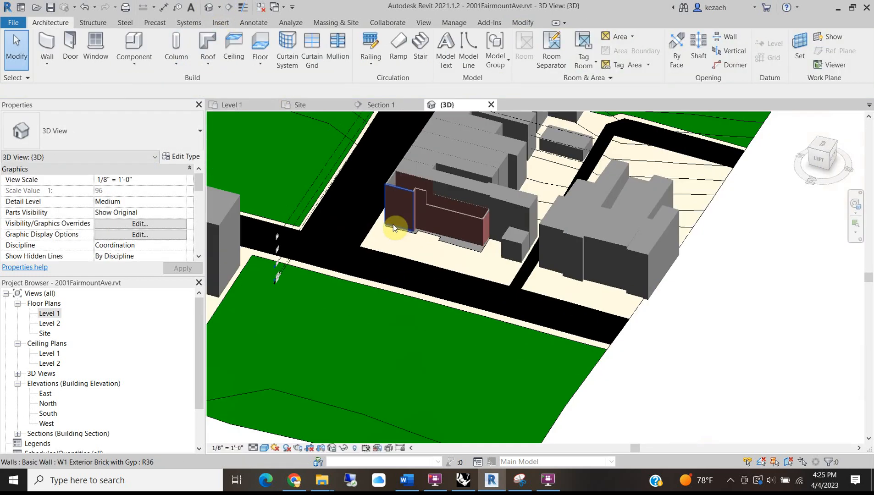
scroll(421, 203, up, 4)
shift+middle_drag(377, 283, 365, 301)
scroll(263, 281, up, 3)
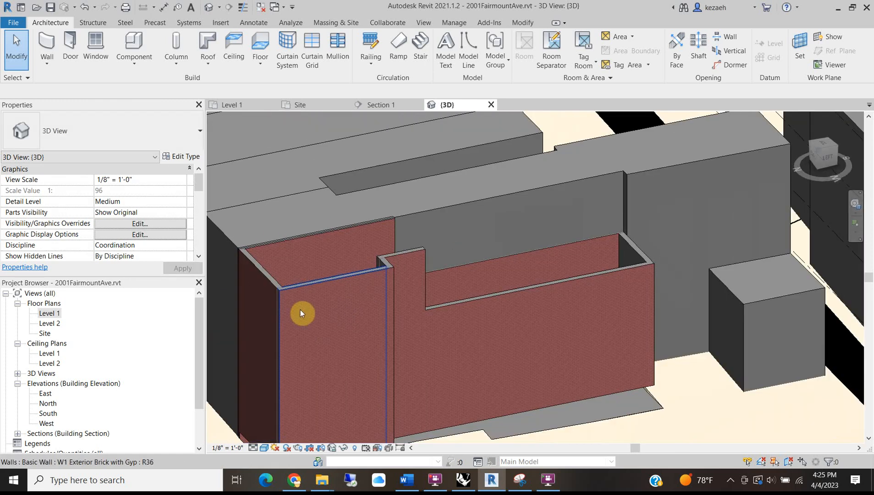
scroll(309, 362, down, 2)
scroll(332, 360, up, 4)
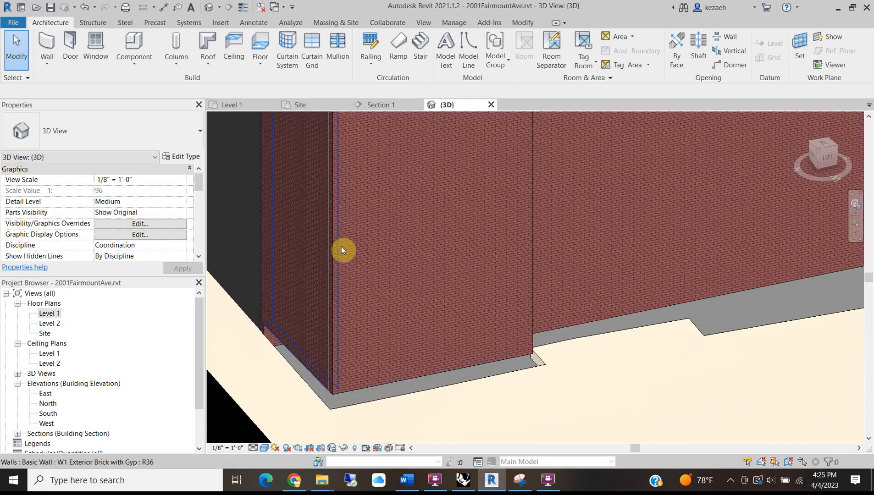
scroll(585, 239, down, 2)
scroll(464, 273, down, 2)
scroll(455, 224, up, 5)
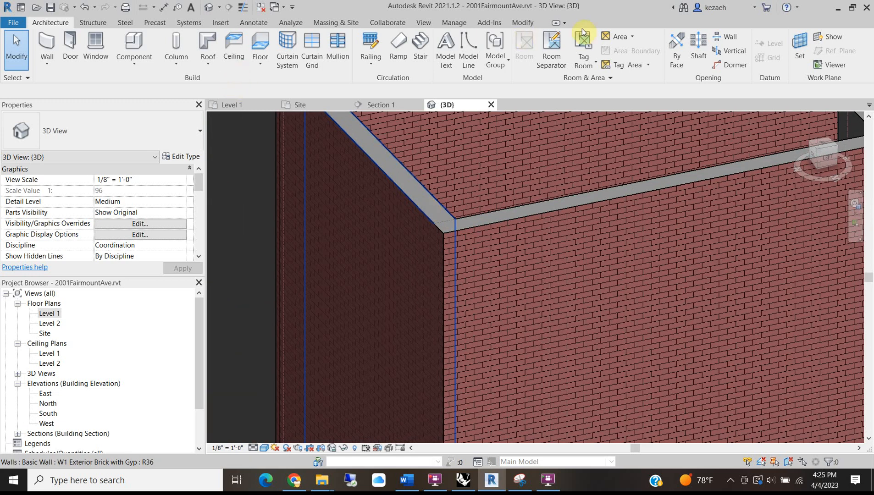
click(523, 23)
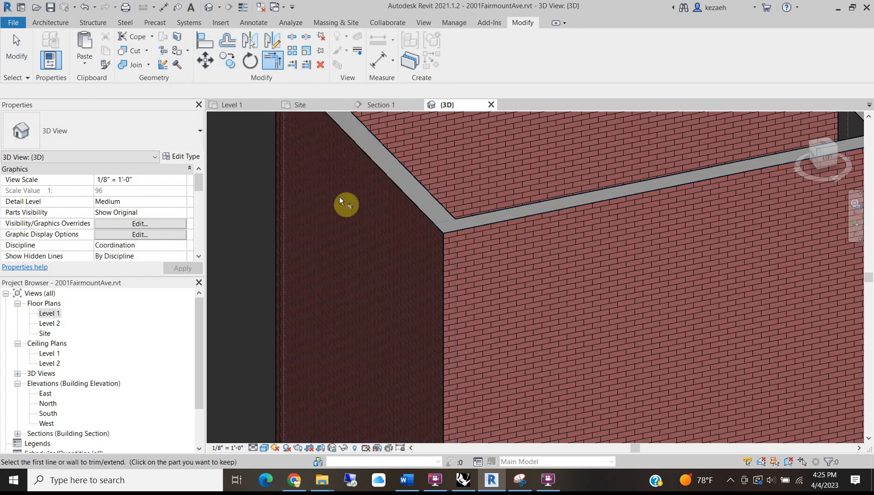
Trim the left and top brick walls into a joined corner.
scroll(356, 262, down, 2)
scroll(332, 183, up, 3)
click(356, 181)
click(352, 160)
scroll(399, 275, up, 3)
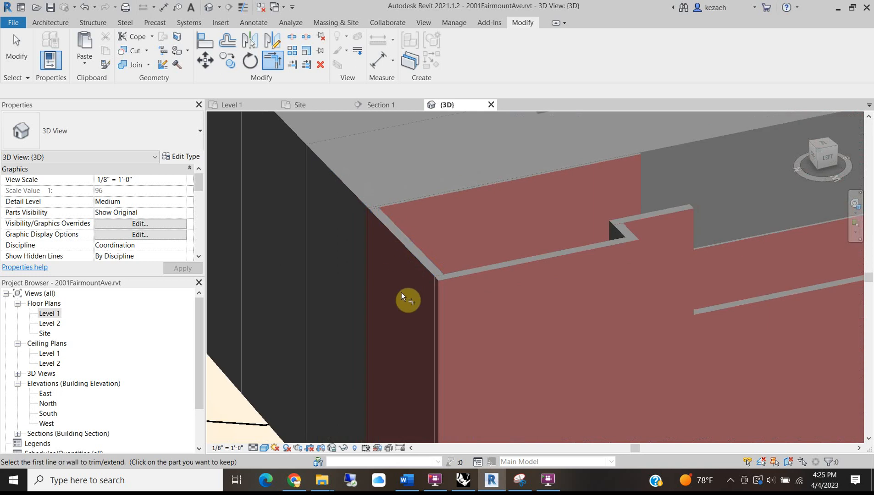
middle_drag(402, 292, 401, 231)
key(Escape)
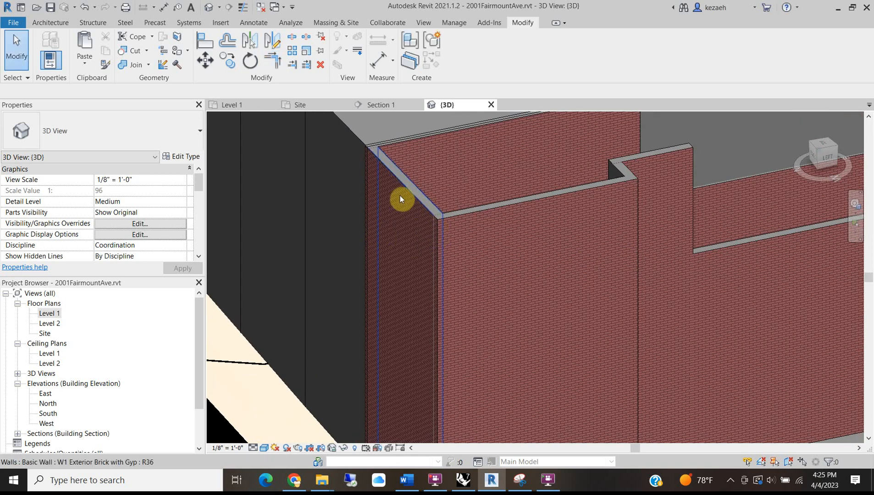
Drag the top wall's end to the outer corner in the Level 1 plan, then return to 3D.
scroll(374, 150, up, 3)
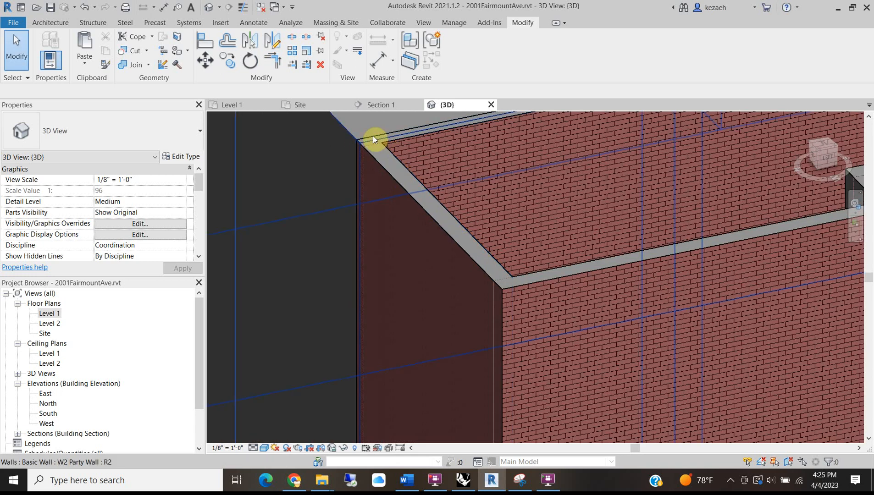
click(373, 154)
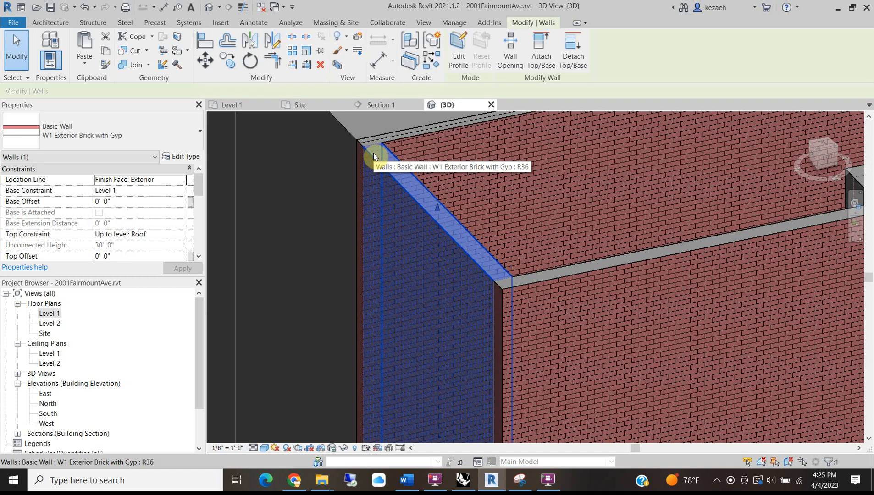
click(232, 105)
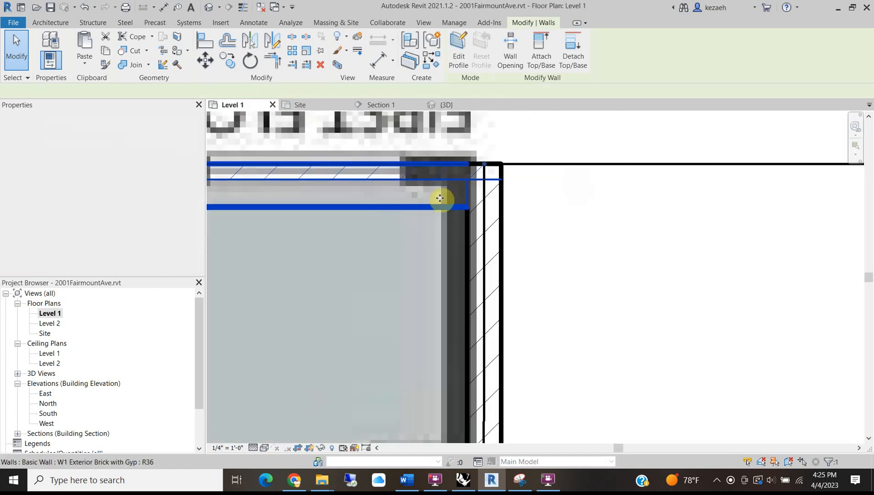
drag(476, 162, 500, 157)
click(542, 137)
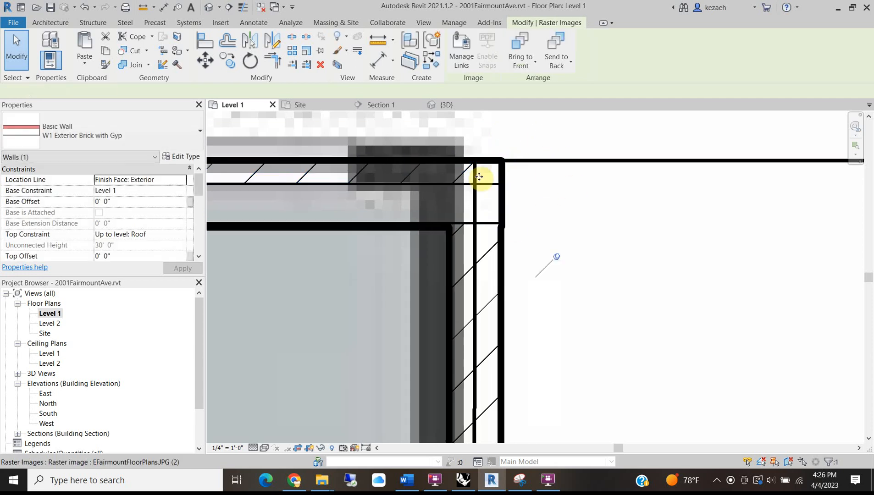
scroll(522, 209, down, 3)
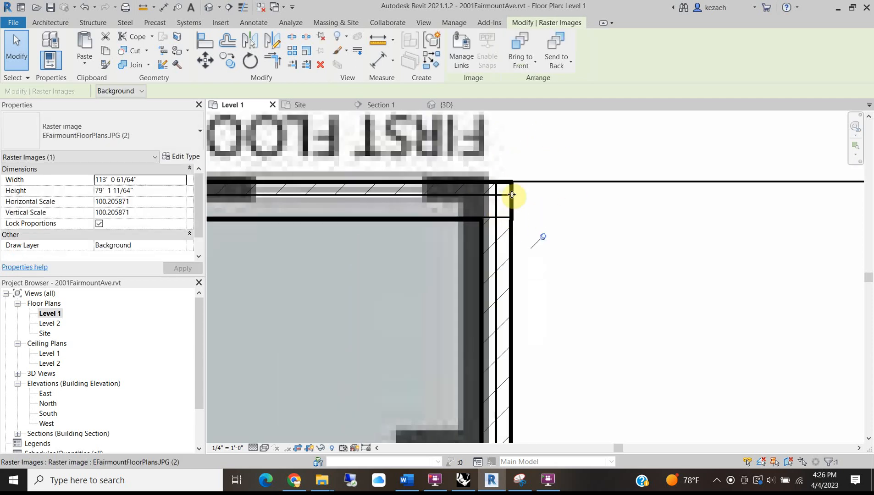
key(Escape)
scroll(504, 189, up, 2)
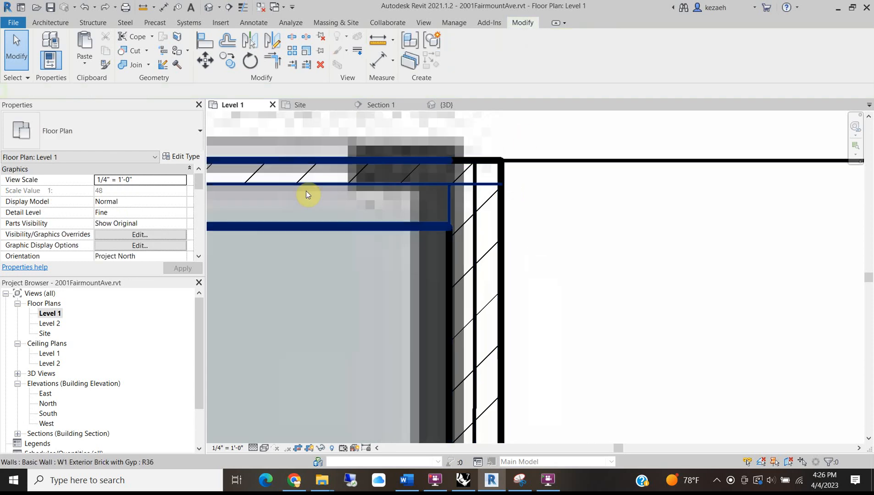
click(439, 105)
scroll(430, 252, down, 5)
scroll(514, 350, up, 5)
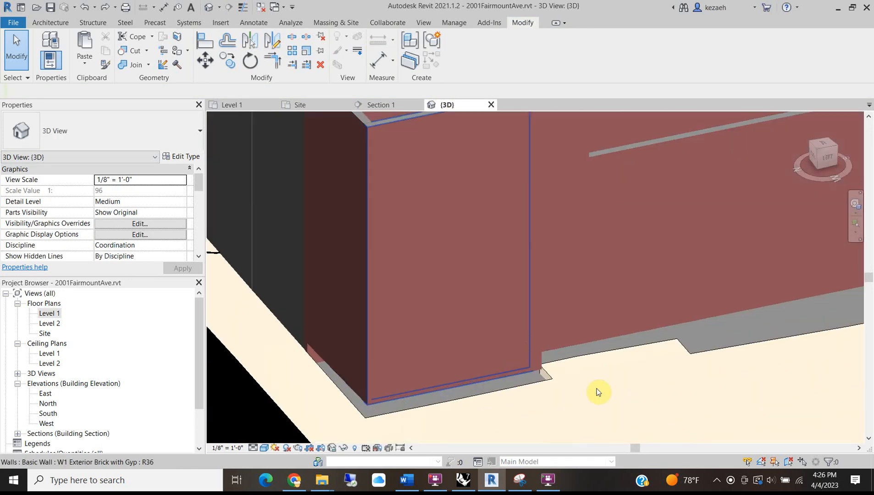
Tab-select the chain of eight brick walls and set their Base Constraint to Street Level.
middle_drag(380, 371, 361, 343)
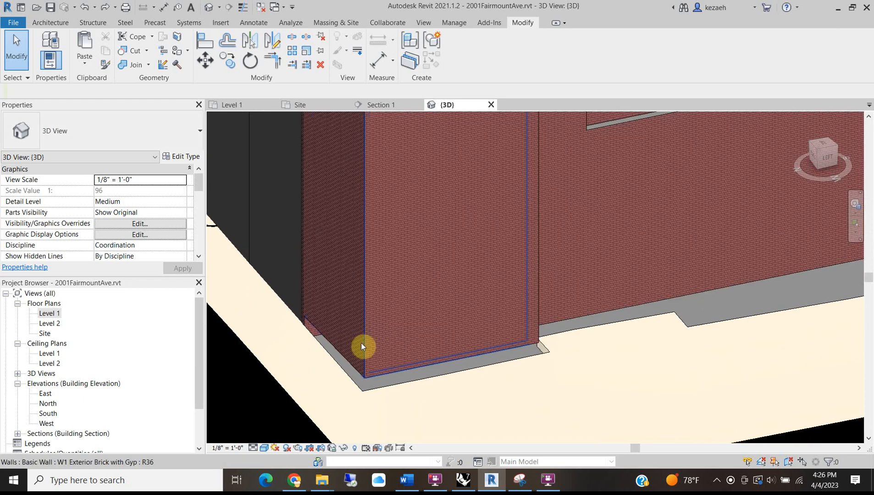
key(Tab)
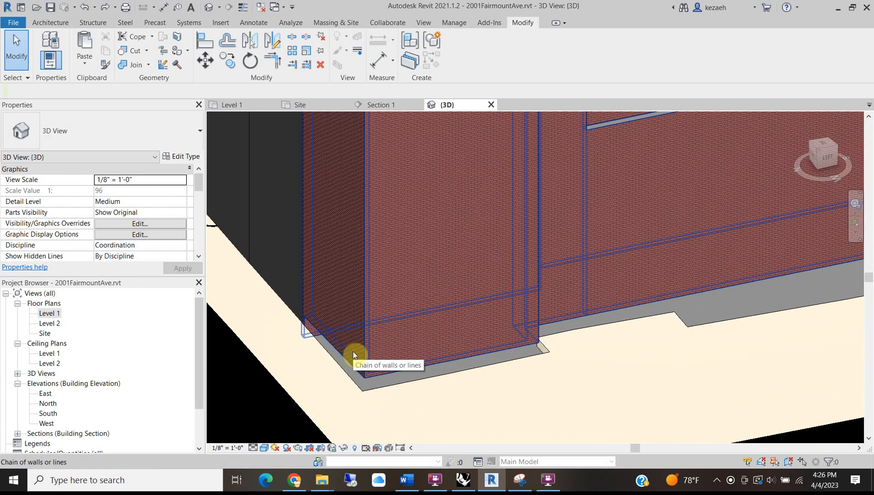
click(353, 352)
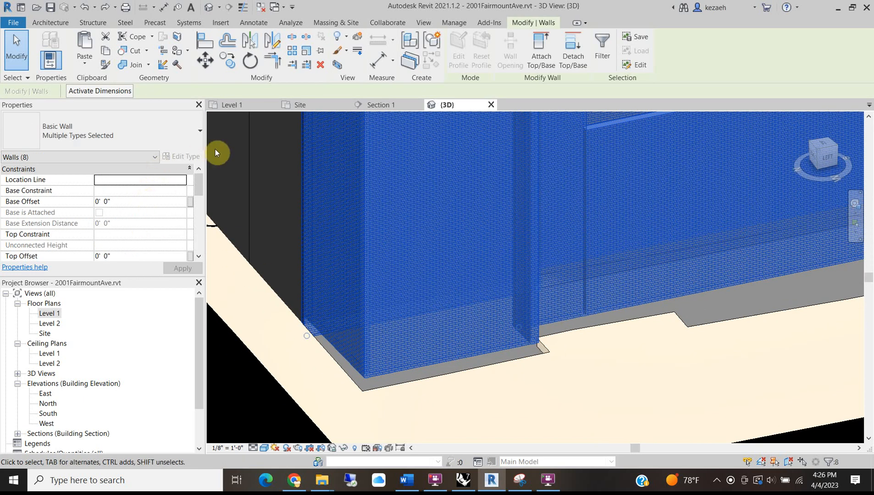
click(182, 191)
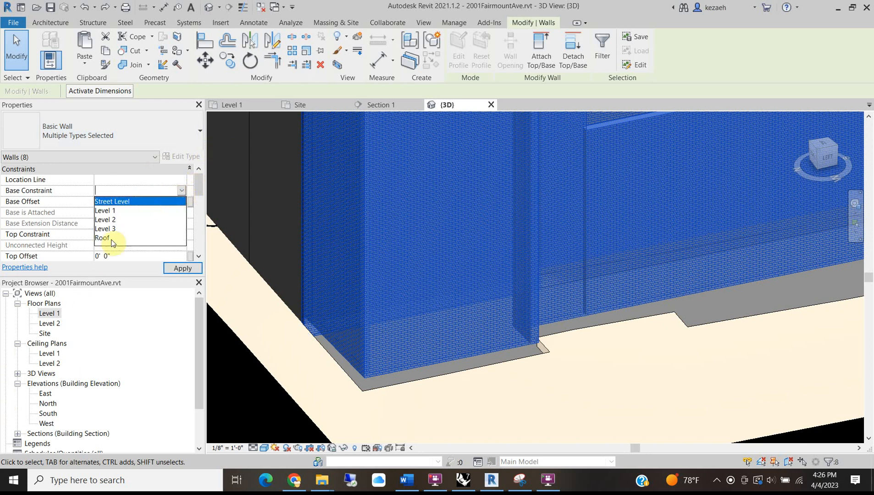
click(121, 203)
click(175, 270)
Orbit the 3D model to check the walls' lowered base, including the recessed section.
scroll(457, 320, down, 3)
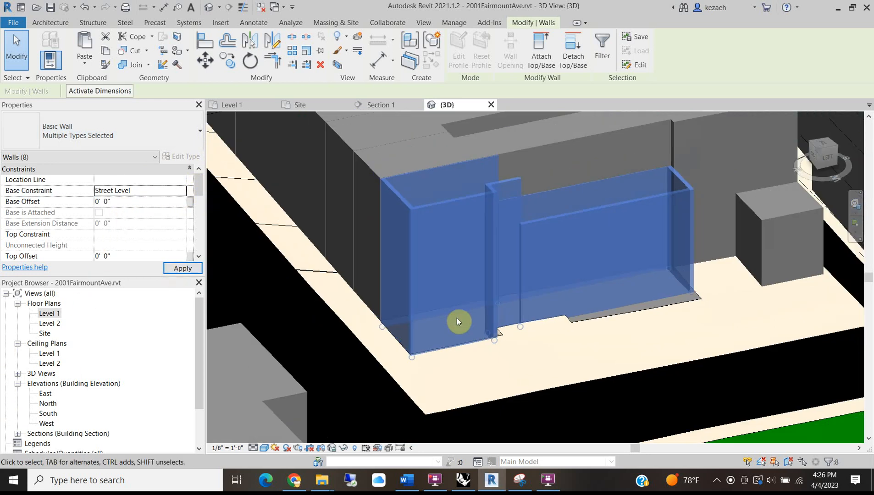
middle_drag(668, 297, 683, 425)
click(644, 349)
scroll(632, 357, up, 10)
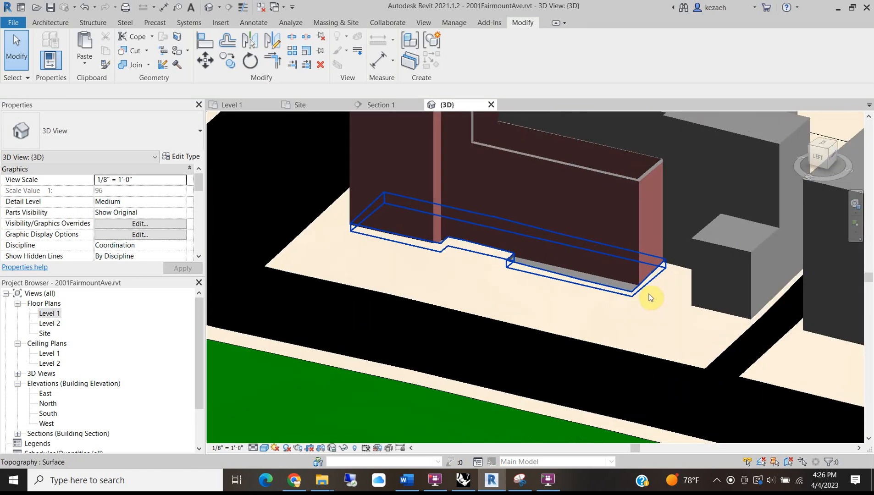
scroll(399, 239, up, 3)
scroll(409, 216, down, 5)
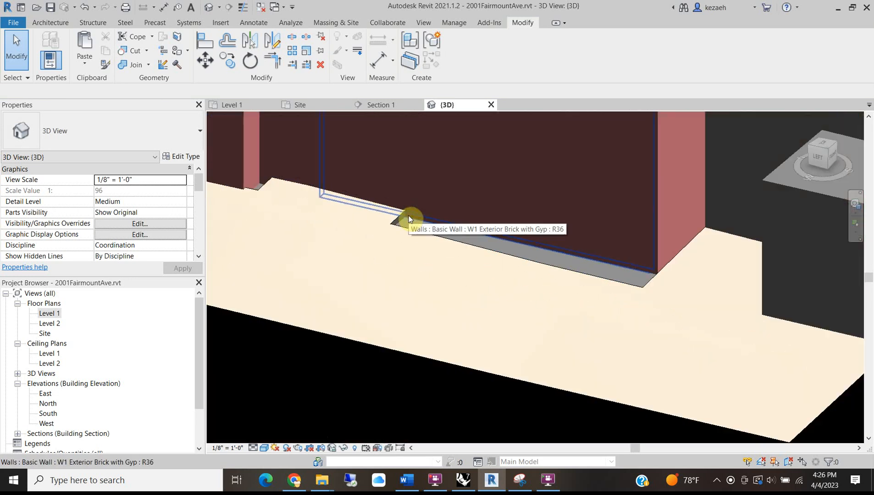
middle_drag(489, 218, 371, 275)
scroll(306, 276, up, 3)
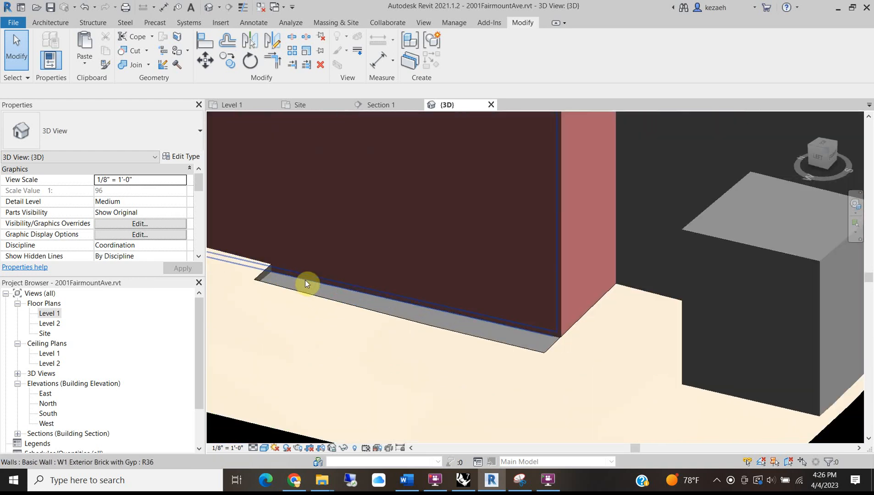
scroll(330, 263, down, 4)
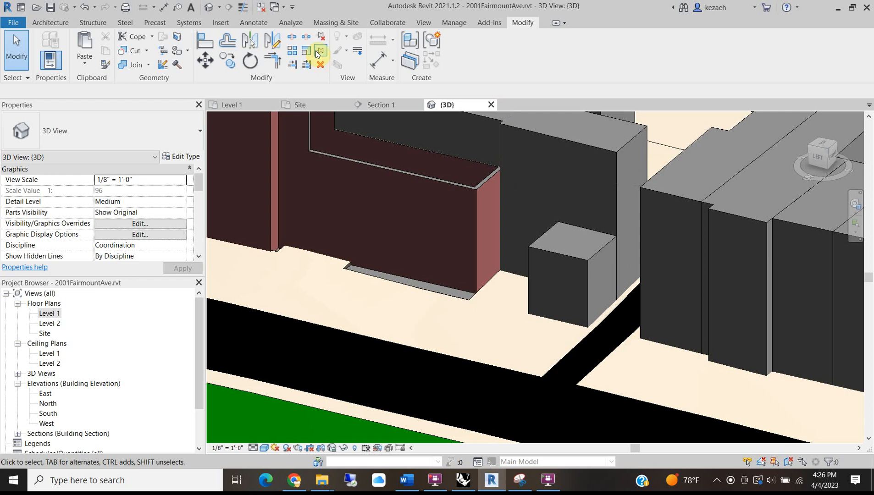
click(294, 480)
drag(563, 302, 800, 275)
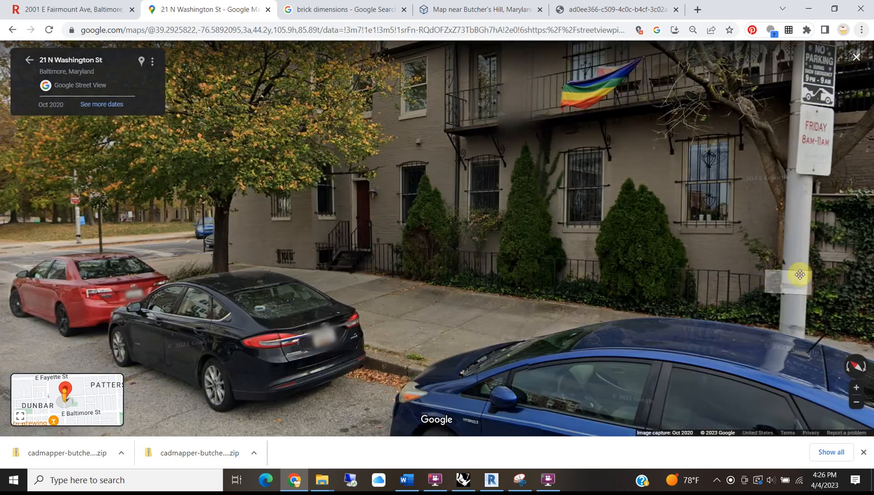
scroll(413, 257, up, 5)
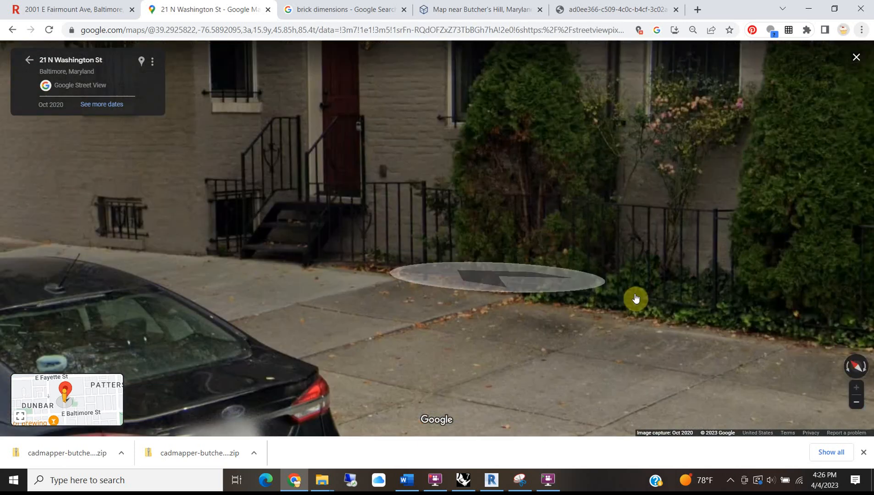
click(391, 227)
scroll(390, 226, down, 6)
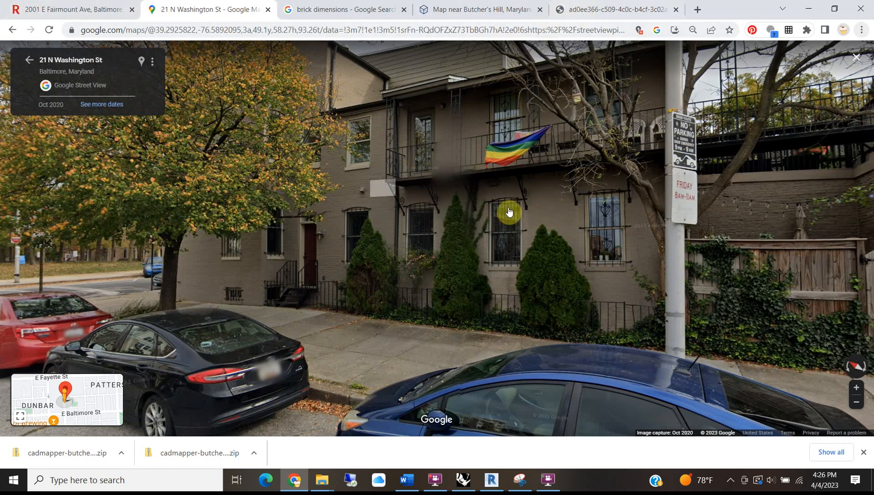
click(294, 480)
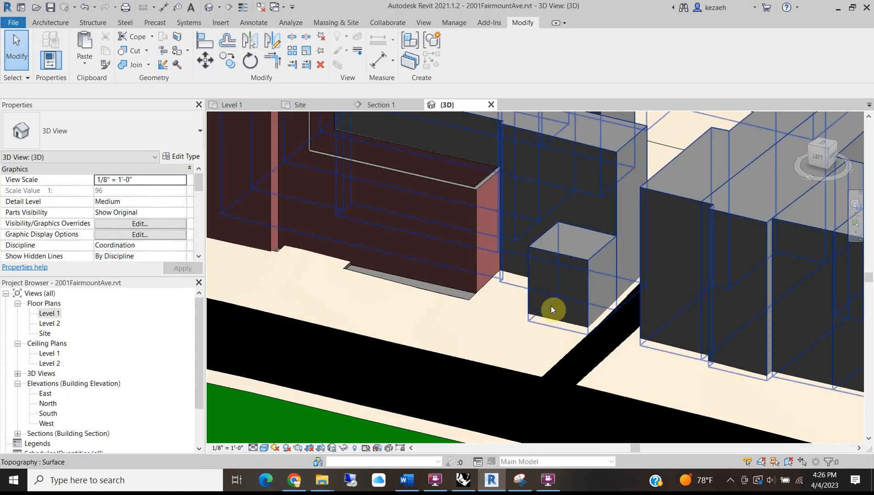
Select Pad 1 under the brick wall and enter its boundary sketch.
scroll(379, 292, up, 2)
click(379, 271)
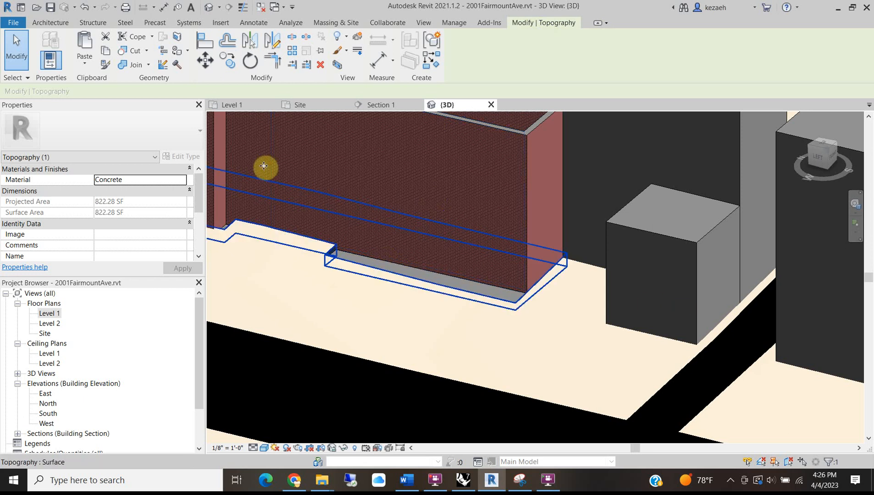
scroll(522, 292, up, 4)
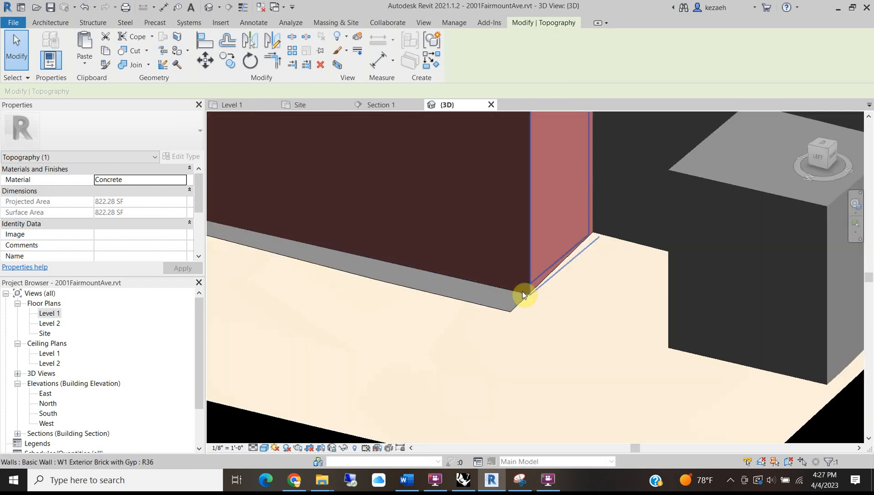
key(Tab)
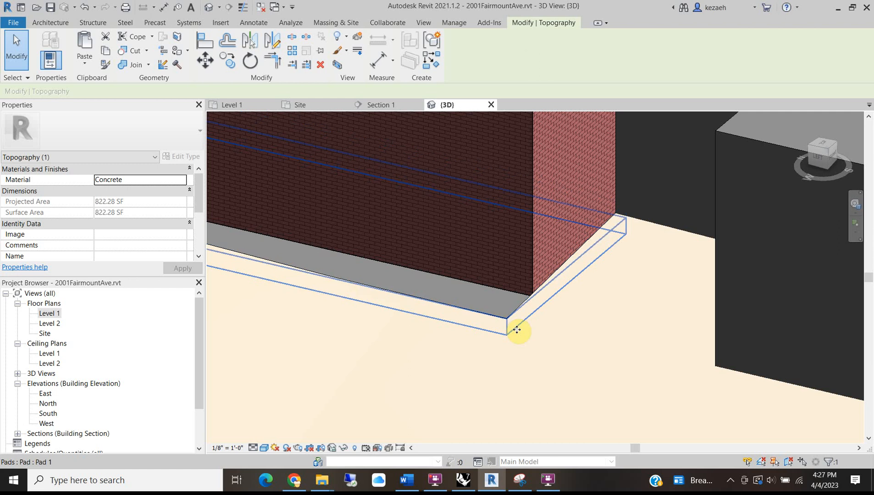
click(517, 330)
click(461, 49)
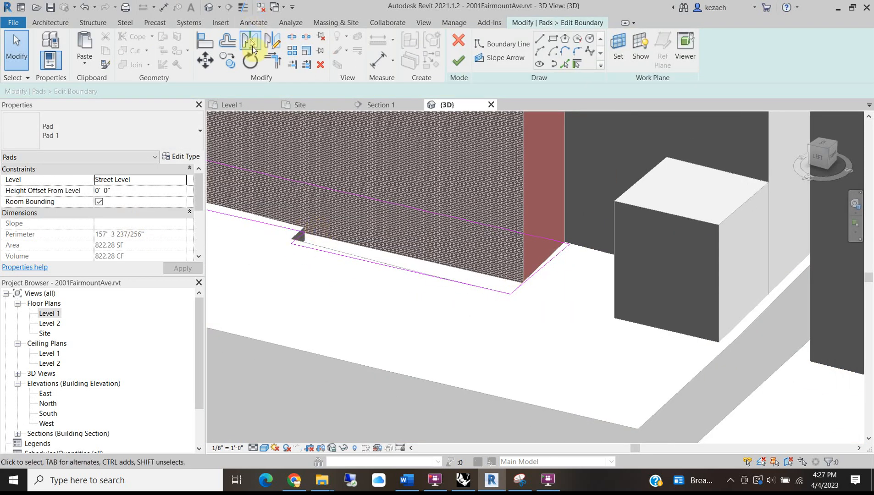
Delete the unwanted extra line from the pad boundary.
click(274, 67)
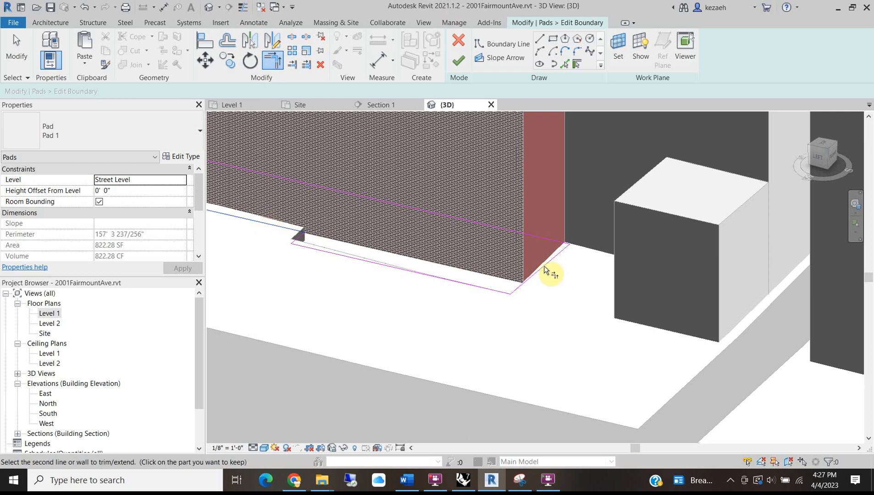
key(Escape)
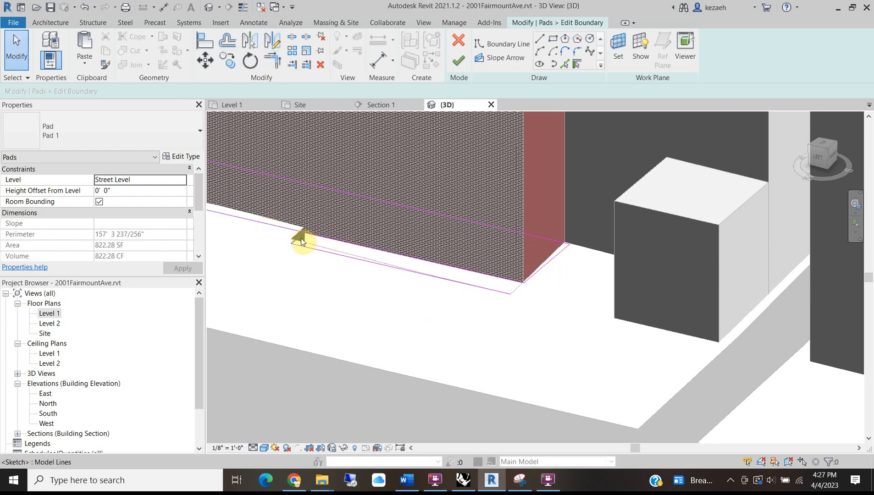
click(302, 240)
click(307, 247)
key(Delete)
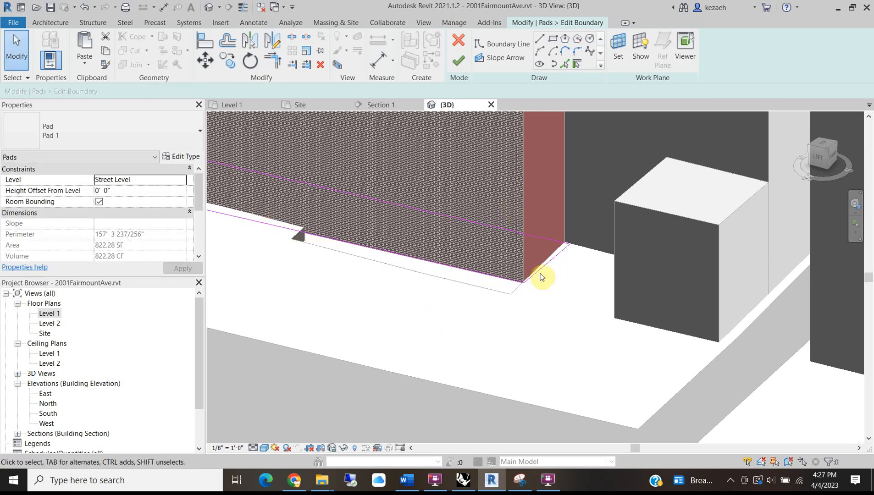
Finish the pad edit, check the pad edge along the wall, and switch to Level 1.
click(459, 60)
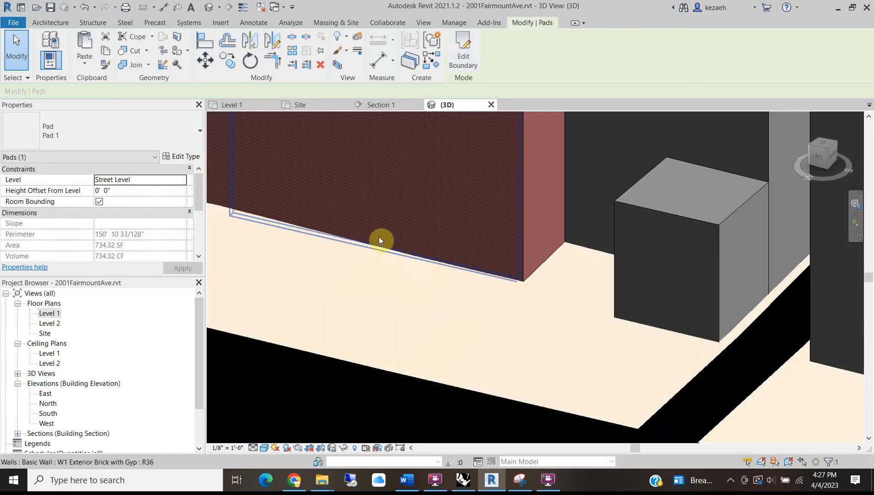
scroll(224, 253, down, 3)
scroll(305, 228, up, 6)
shift+middle_drag(326, 217, 433, 321)
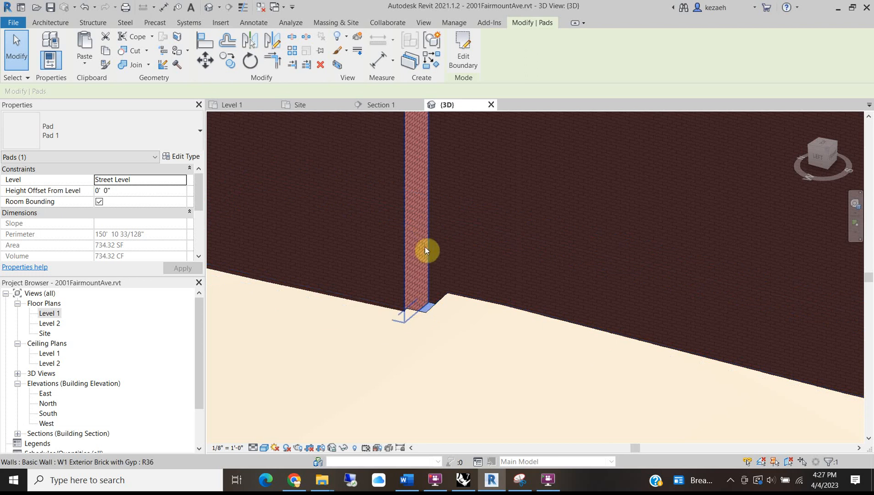
click(264, 109)
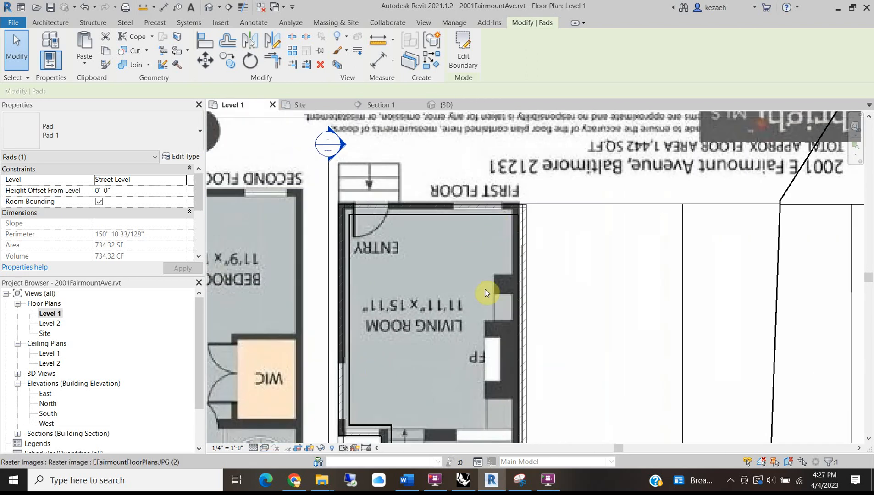
Start aligned dimensions (DI) and dimension the living room length at 16' - 7 1/4".
scroll(466, 300, up, 1)
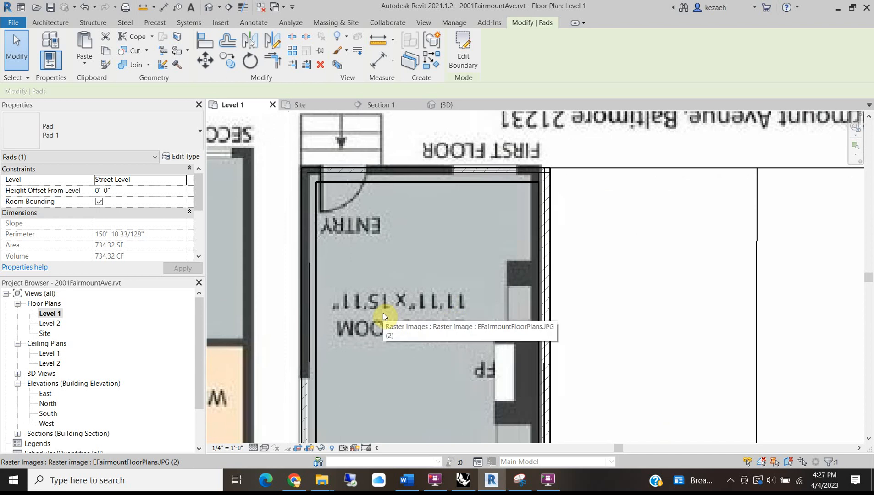
scroll(357, 179, down, 2)
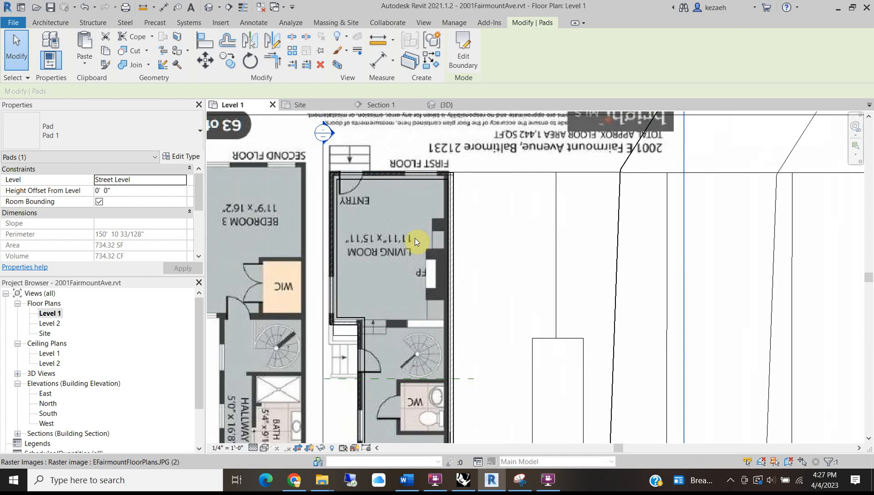
key(d)
key(i)
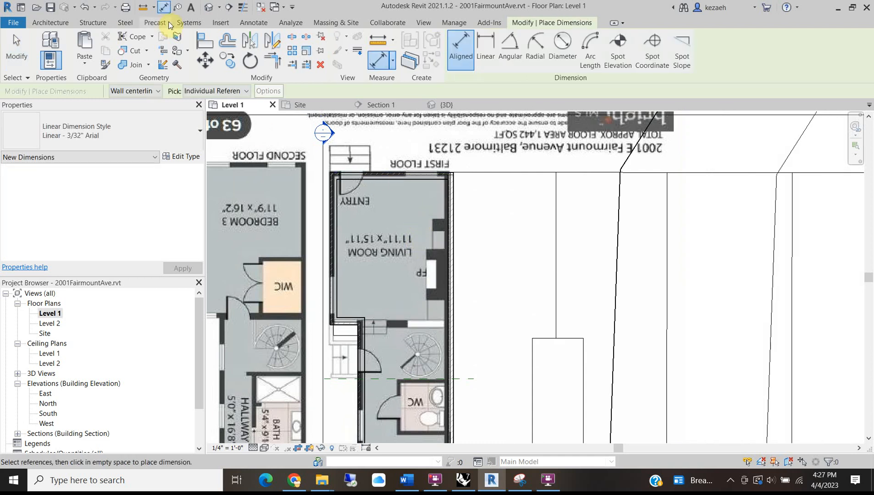
click(254, 23)
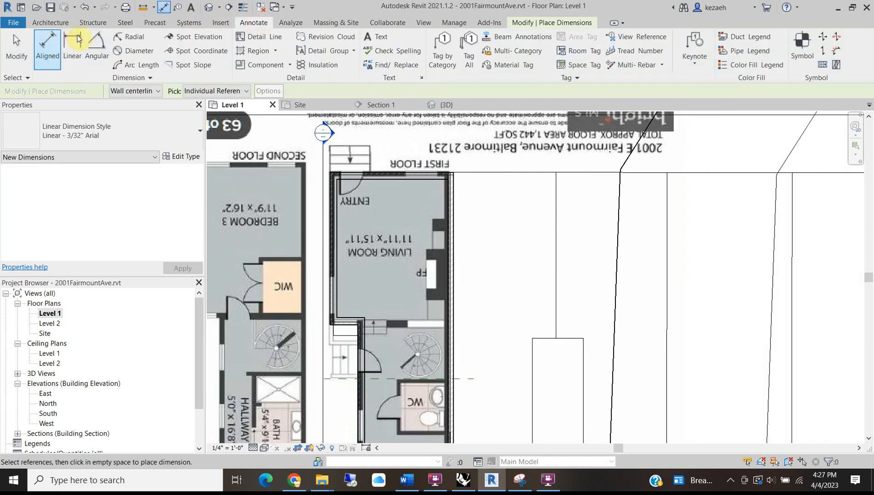
scroll(351, 189, up, 3)
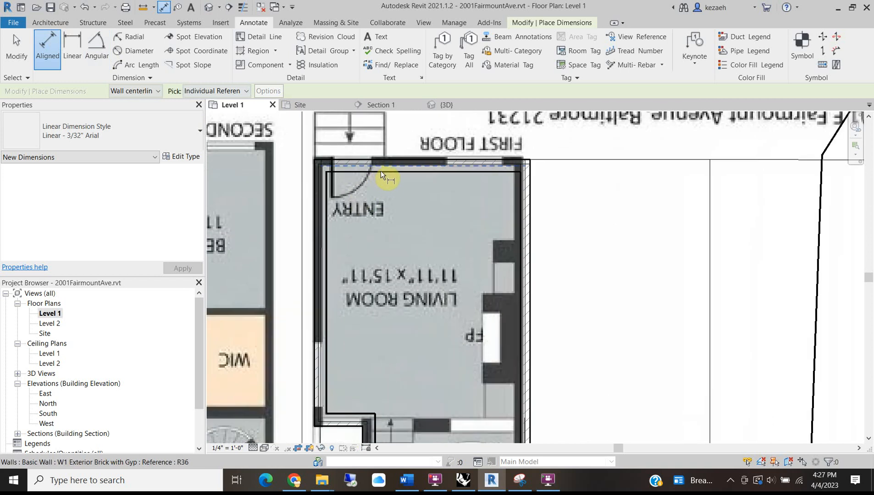
click(388, 173)
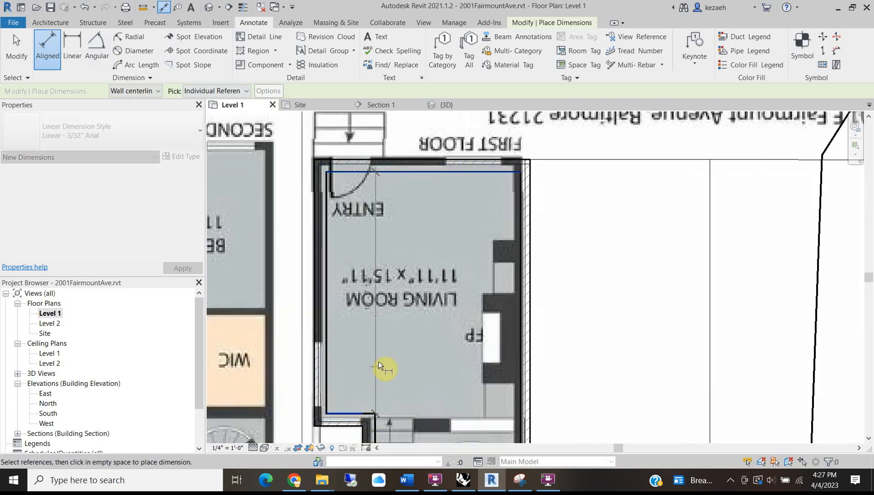
scroll(399, 352, up, 3)
scroll(448, 338, down, 1)
click(547, 227)
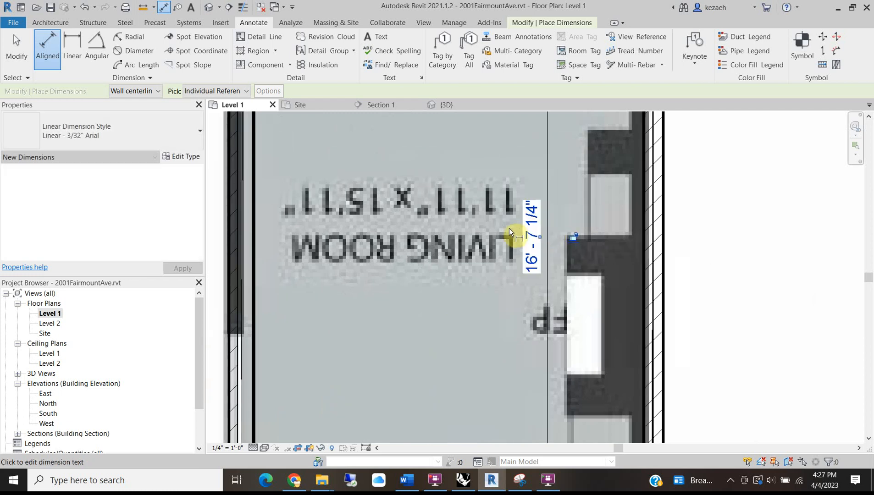
Dimension the living room width between its left and right walls at 13' - 3 3/4".
scroll(469, 240, down, 2)
middle_drag(435, 243, 451, 280)
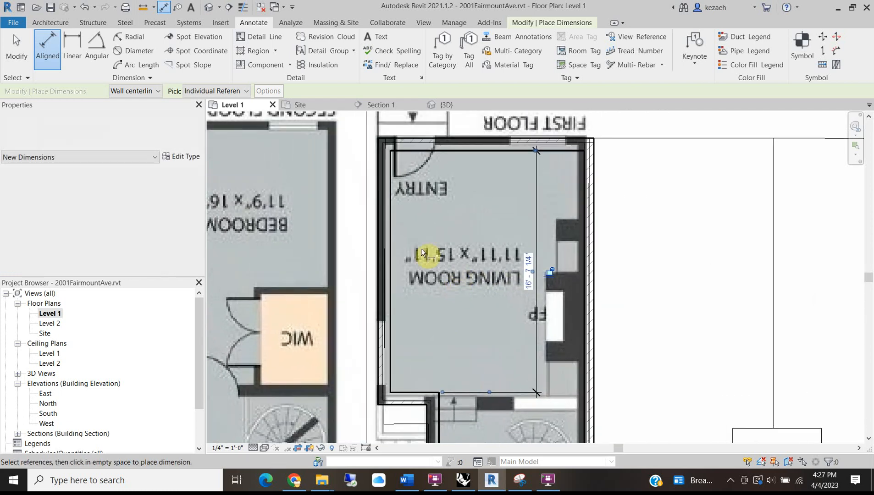
click(392, 227)
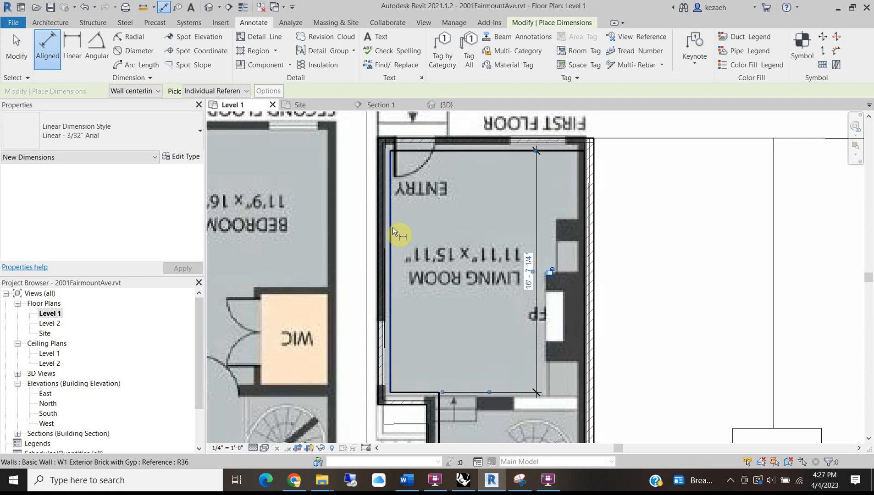
scroll(570, 187, up, 2)
click(583, 193)
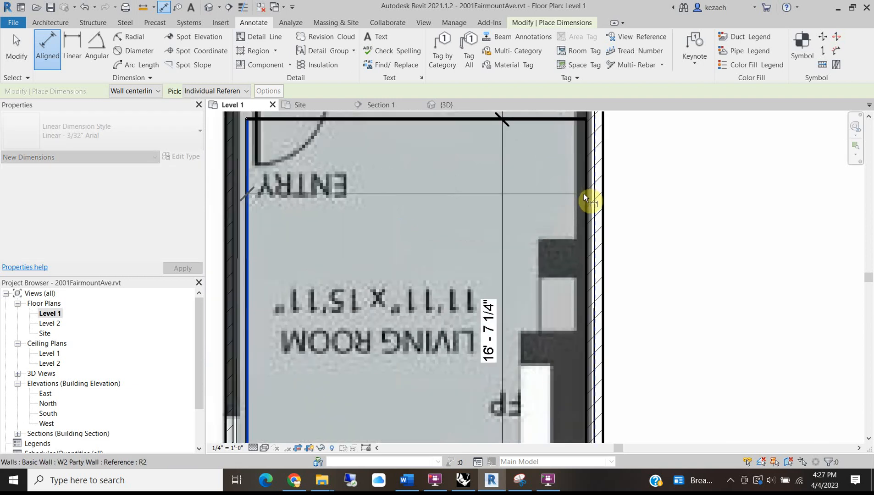
click(461, 192)
Dimension the dining room width between its left and right walls at 9' - 11 3/4".
scroll(449, 201, down, 2)
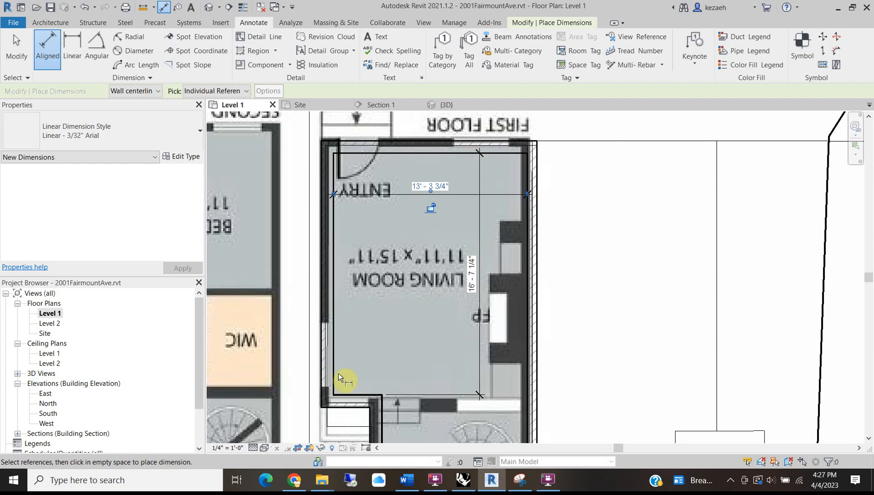
middle_drag(336, 355, 330, 192)
scroll(378, 354, up, 2)
scroll(379, 338, down, 3)
middle_drag(395, 241, 391, 323)
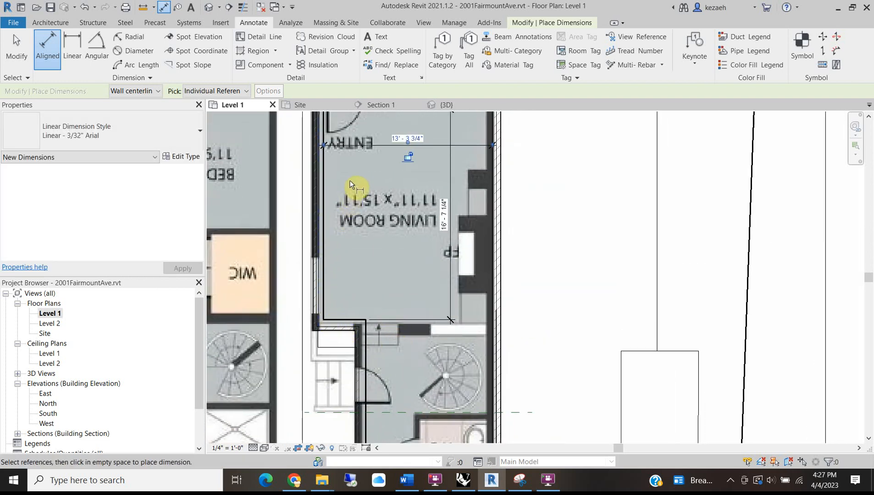
middle_drag(349, 180, 342, 321)
scroll(413, 278, up, 2)
scroll(413, 278, down, 2)
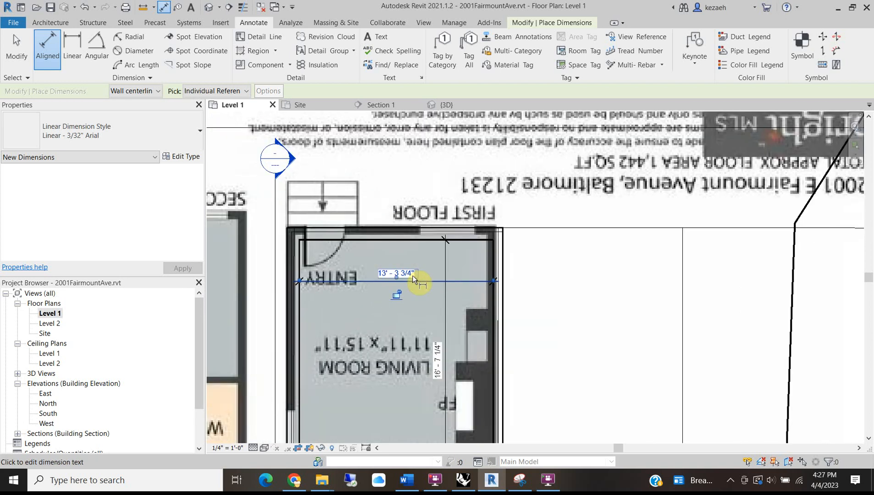
middle_drag(367, 378, 291, 335)
scroll(275, 344, up, 3)
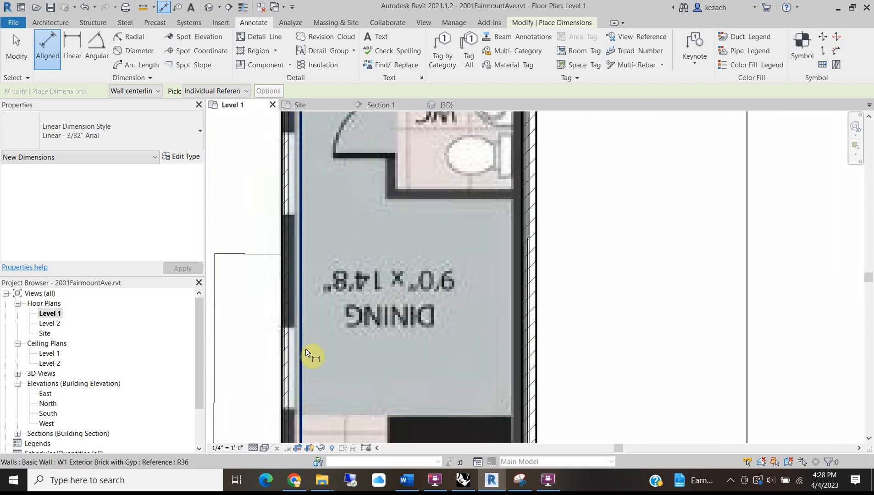
click(306, 348)
click(522, 364)
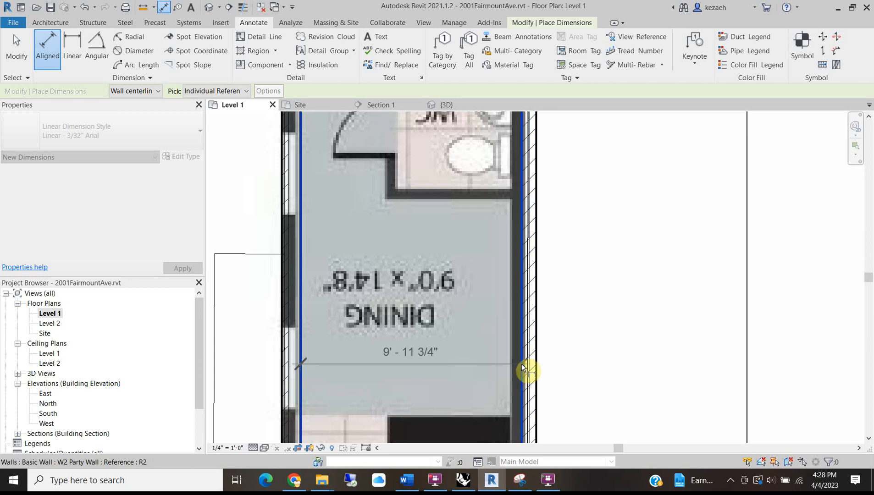
click(462, 359)
Pan around the kitchen, patio and dining room to check the dimensions, then exit dimensioning.
middle_drag(447, 343, 453, 164)
scroll(410, 225, down, 2)
middle_drag(387, 389, 383, 291)
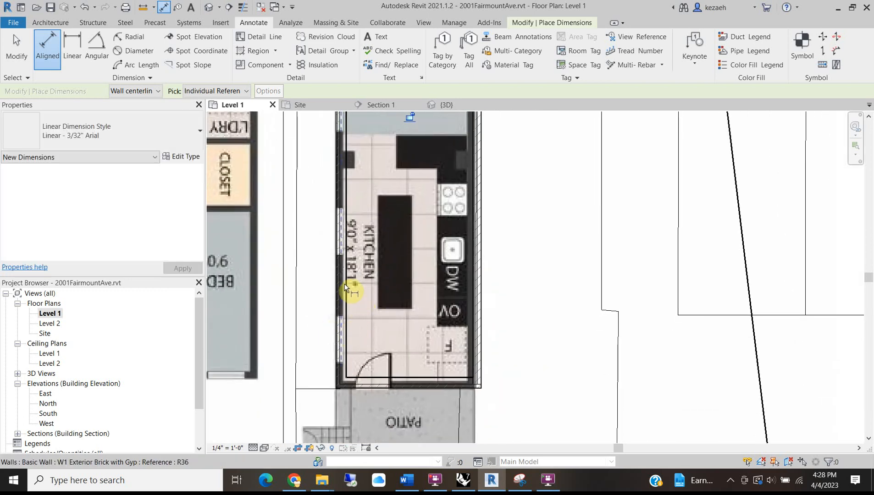
middle_drag(360, 202, 357, 387)
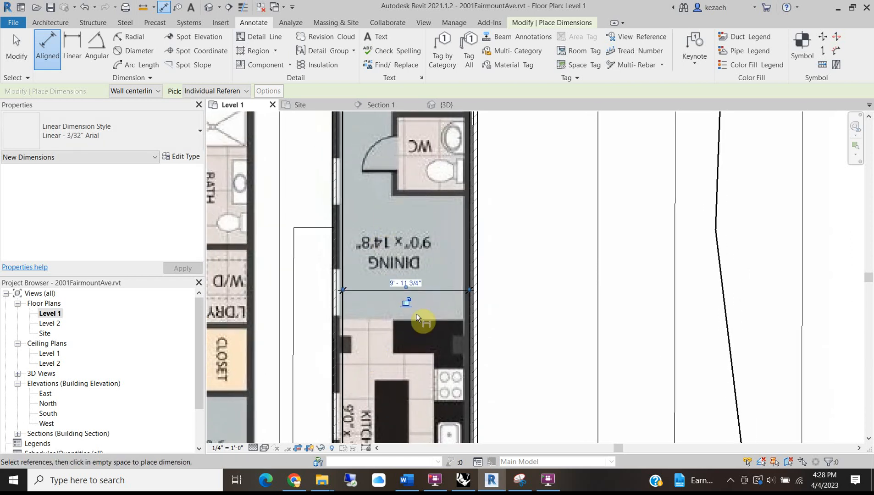
scroll(367, 344, up, 3)
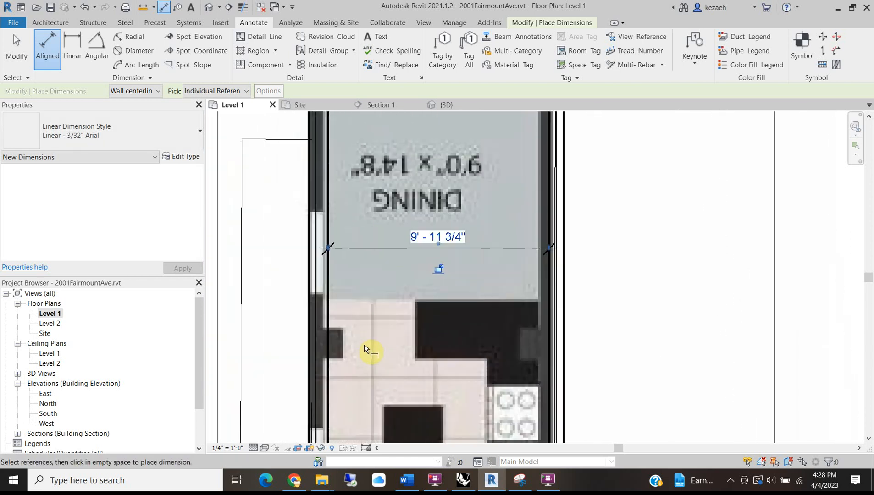
scroll(368, 328, down, 3)
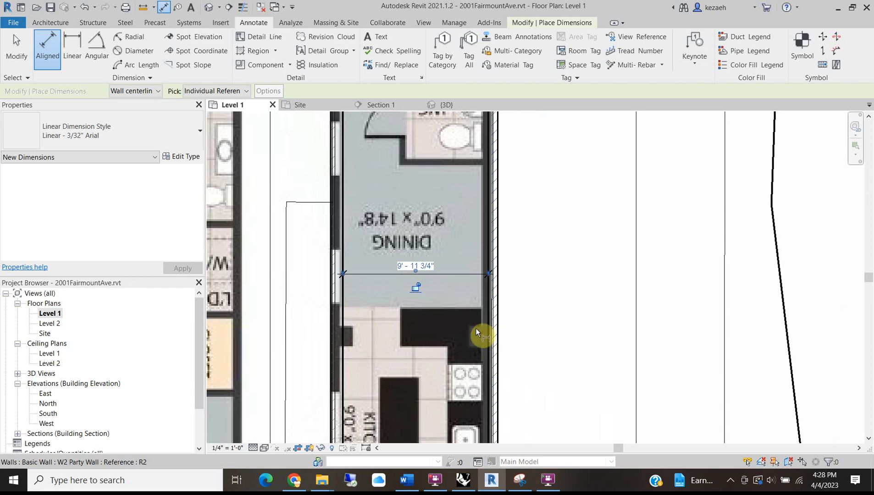
scroll(335, 315, down, 3)
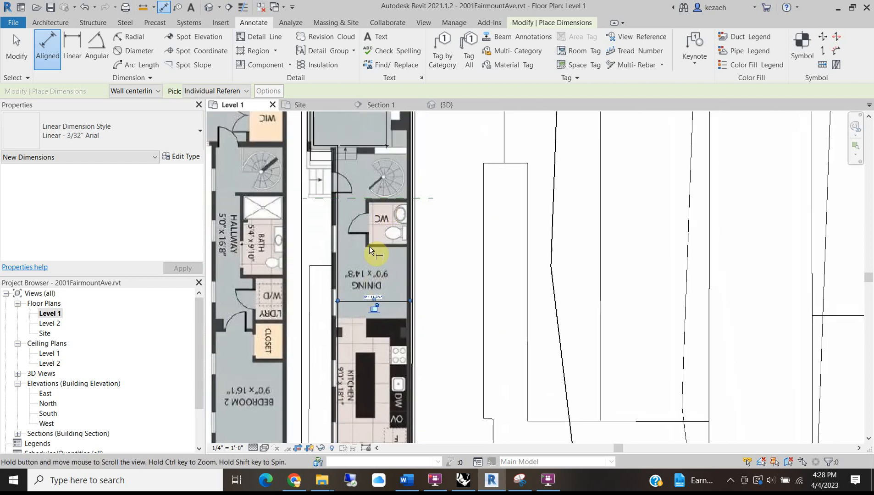
middle_drag(339, 125, 335, 230)
scroll(335, 233, up, 4)
scroll(335, 247, down, 3)
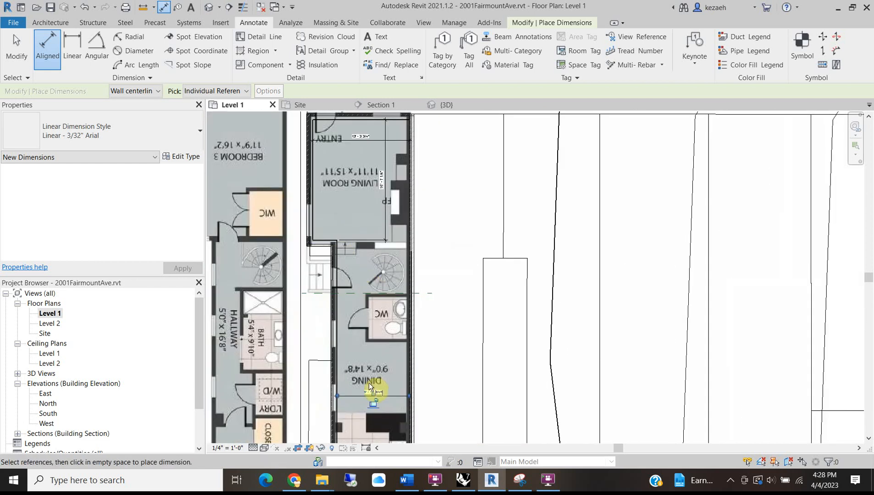
scroll(358, 363, up, 4)
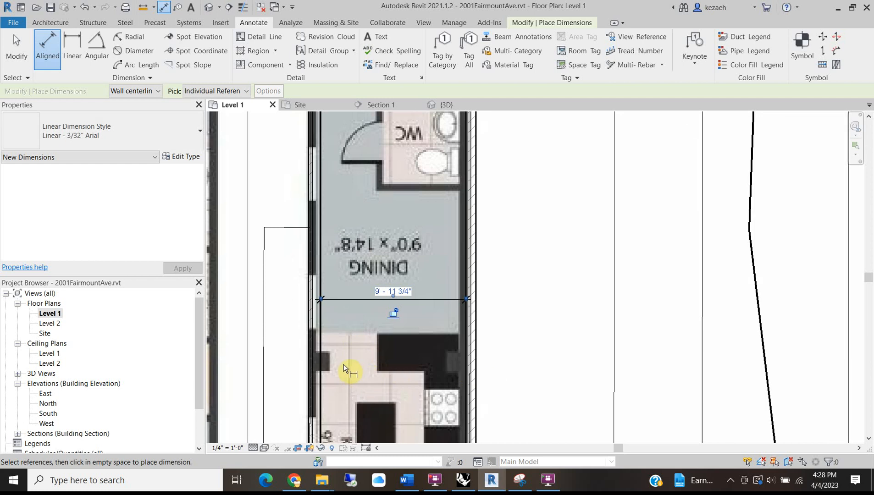
scroll(376, 365, down, 3)
middle_drag(391, 330, 359, 193)
scroll(323, 333, up, 3)
scroll(315, 313, down, 1)
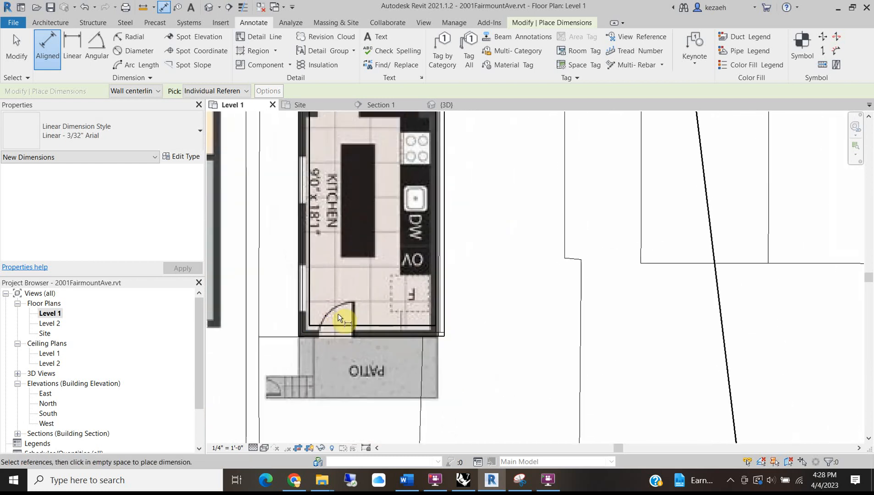
scroll(367, 202, up, 3)
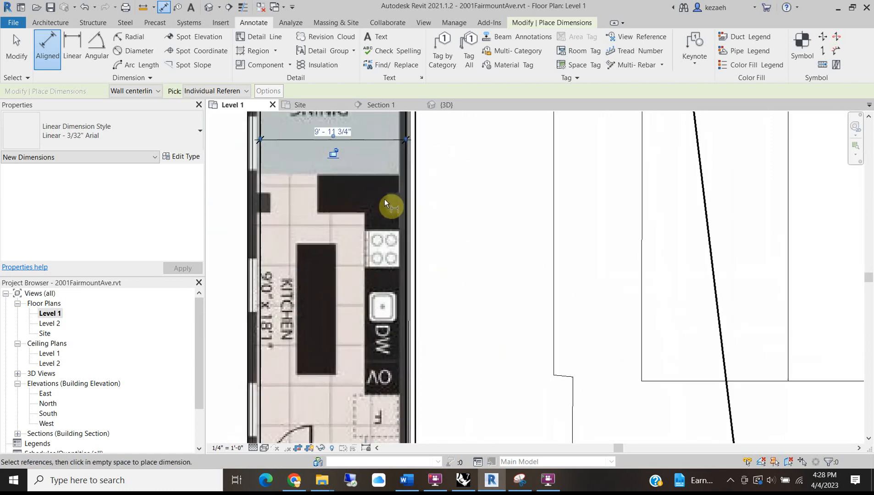
middle_drag(302, 209, 311, 263)
key(Escape)
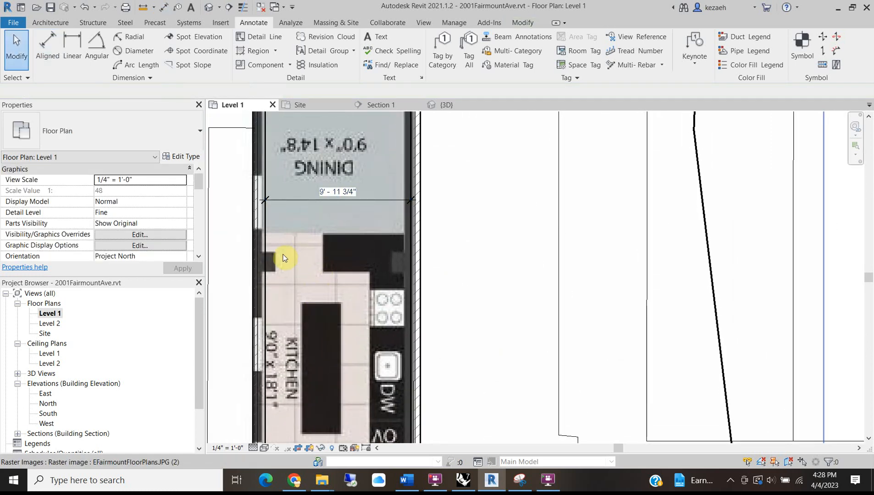
Select the W2 Party Wall running along the right side beside the dining room.
scroll(283, 323, down, 1)
middle_drag(325, 180, 324, 227)
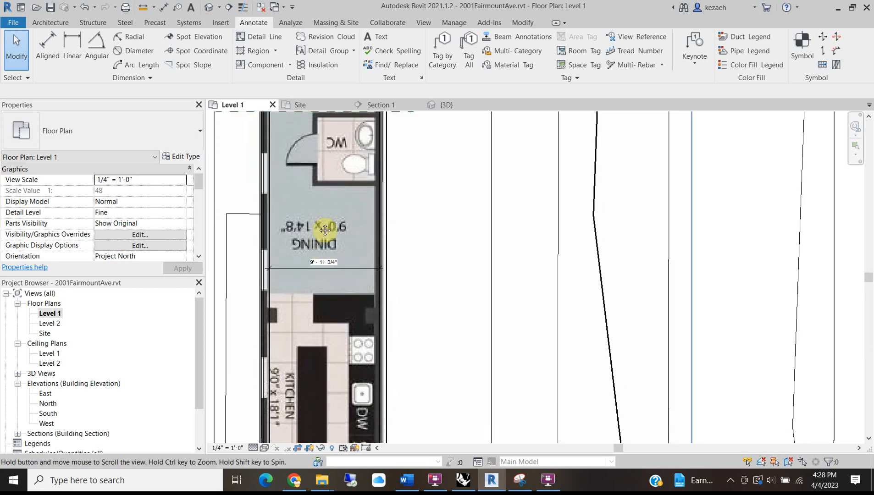
scroll(384, 292, up, 2)
scroll(383, 291, up, 2)
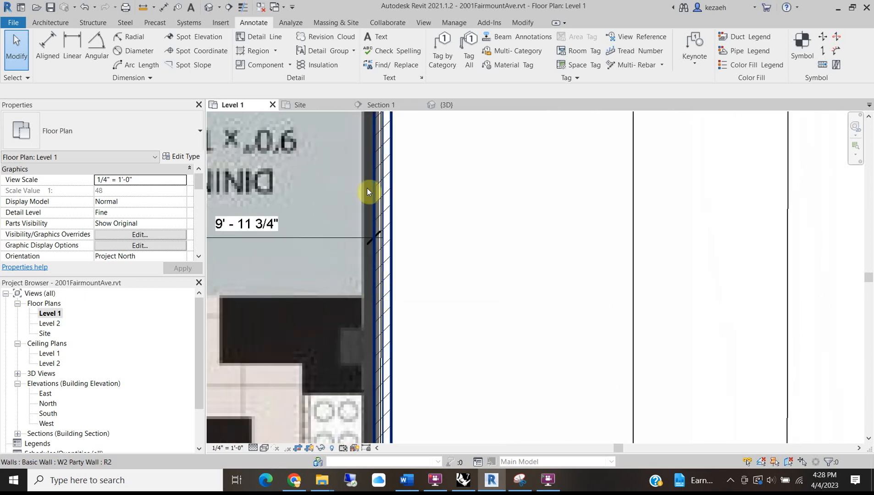
middle_drag(369, 191, 382, 355)
scroll(383, 312, down, 3)
middle_drag(392, 178, 391, 286)
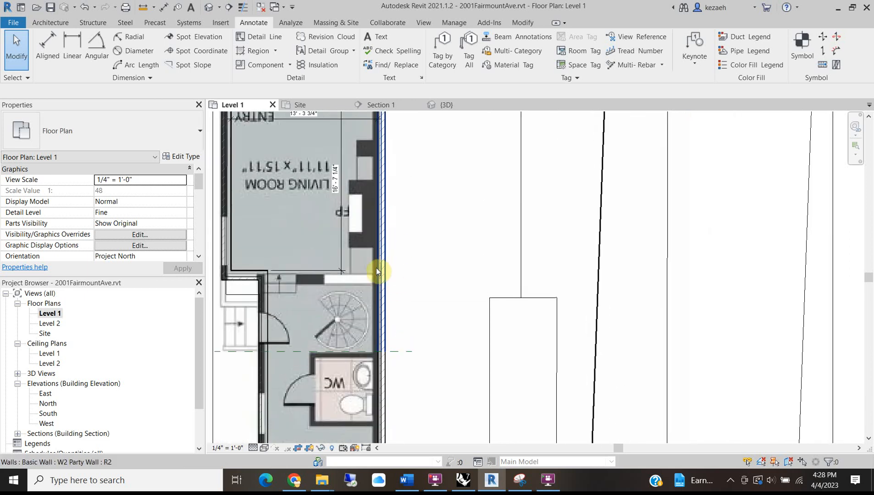
middle_drag(404, 351, 368, 302)
click(367, 303)
scroll(362, 321, up, 4)
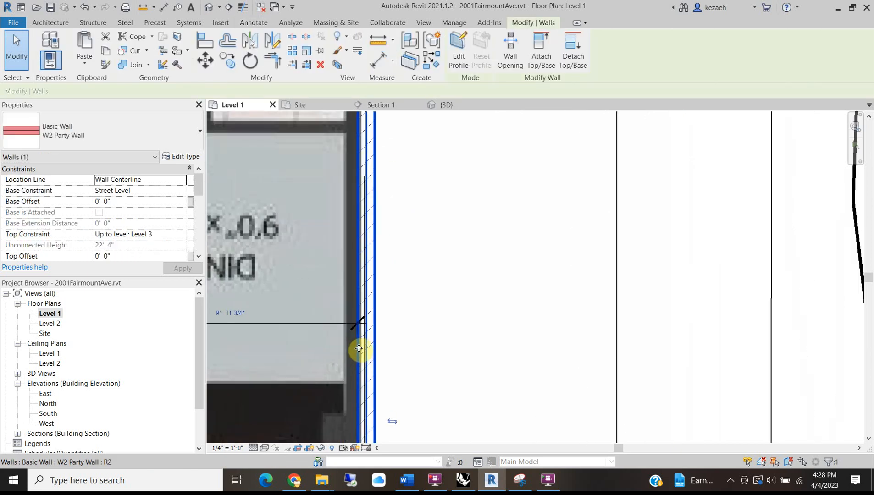
Move the party wall left (MV) onto the underlay's wall line.
key(m)
key(v)
click(359, 298)
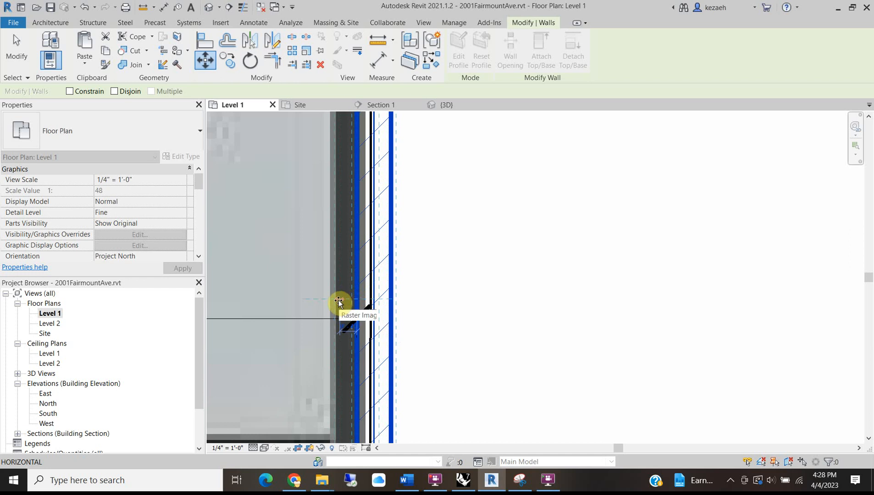
click(340, 302)
scroll(342, 291, down, 2)
scroll(342, 289, down, 2)
middle_drag(369, 156, 407, 362)
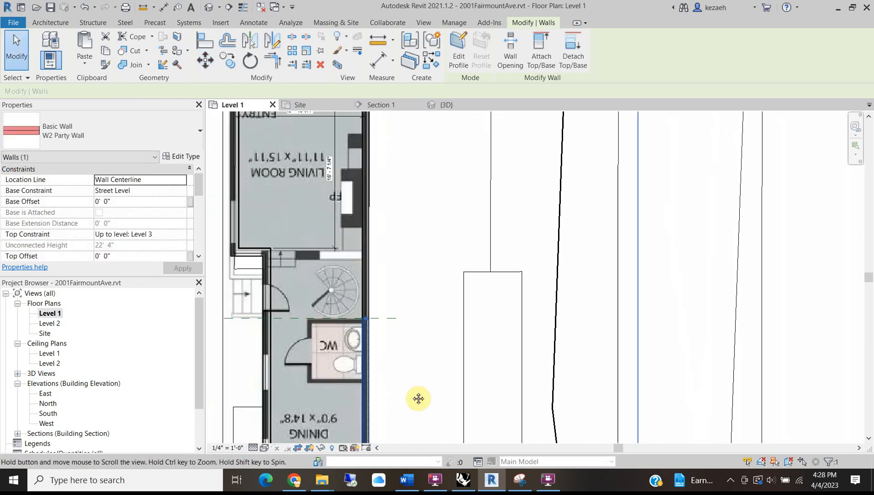
scroll(383, 133, up, 6)
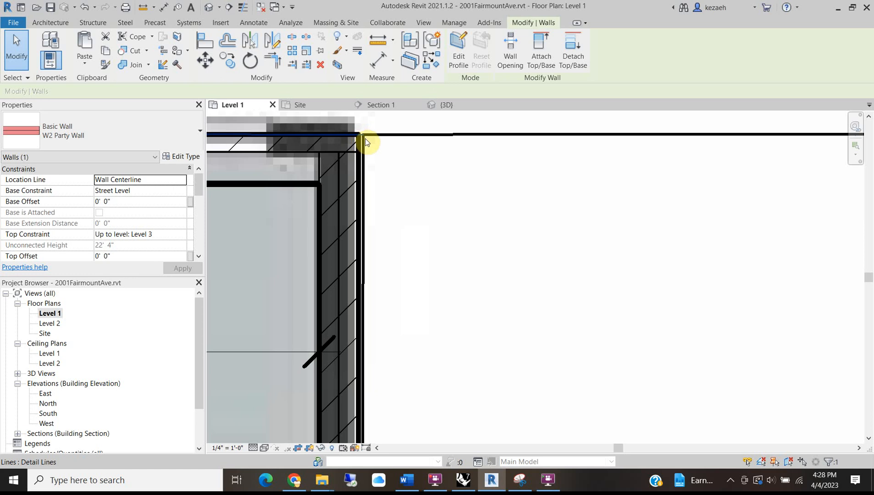
scroll(364, 142, down, 6)
middle_drag(375, 310, 443, 119)
scroll(392, 285, up, 3)
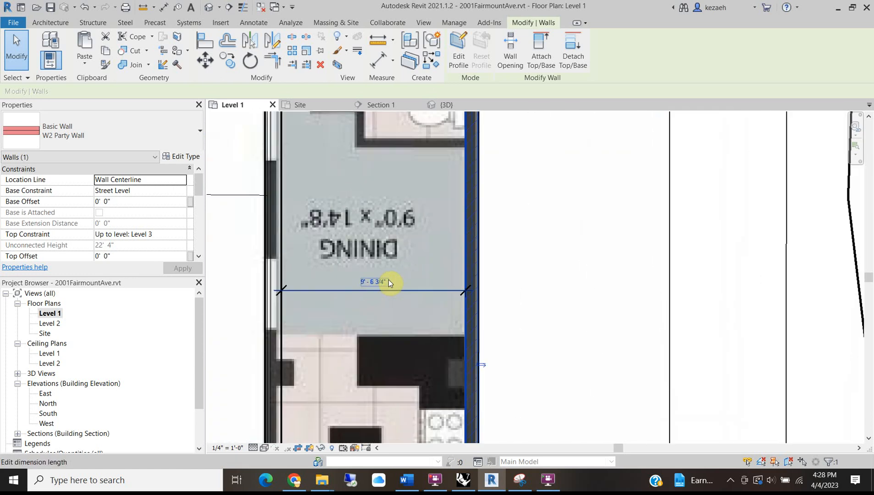
Select the floor-plan underlay image and pan along the plan to check wall alignment.
click(336, 250)
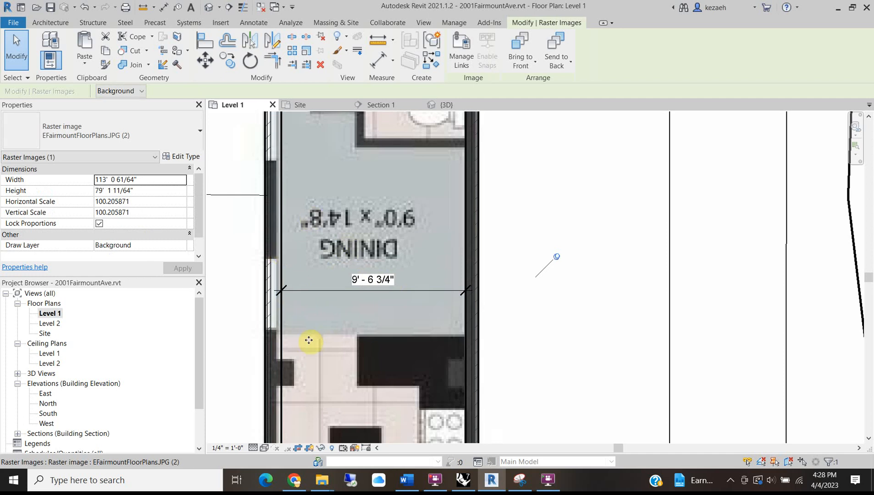
scroll(302, 344, down, 3)
scroll(313, 343, up, 2)
middle_drag(312, 344, 340, 246)
scroll(302, 243, down, 3)
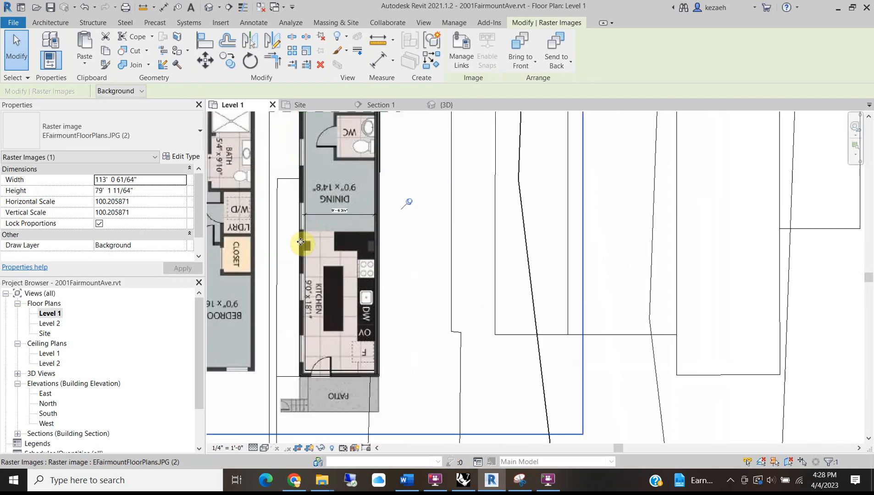
scroll(302, 356, up, 3)
scroll(302, 357, up, 3)
scroll(303, 357, down, 3)
middle_drag(344, 209, 310, 411)
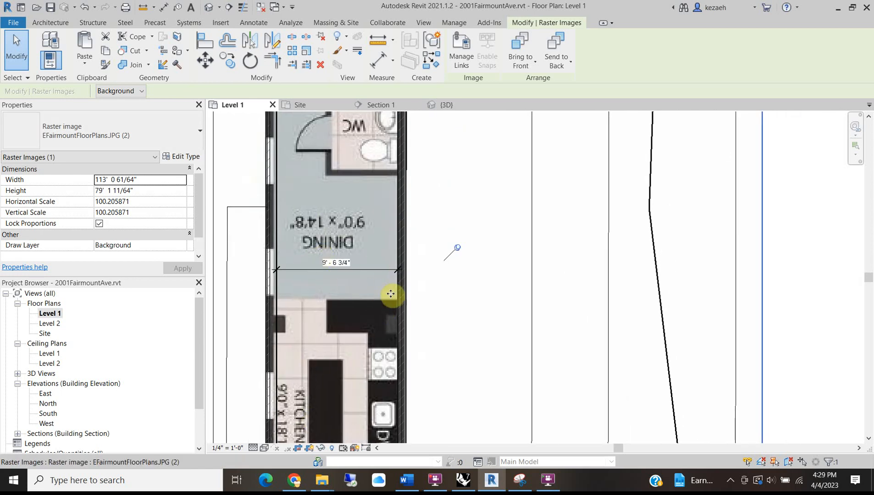
scroll(292, 272, up, 2)
scroll(288, 273, down, 3)
middle_drag(310, 205, 346, 421)
scroll(265, 256, up, 1)
scroll(265, 256, up, 2)
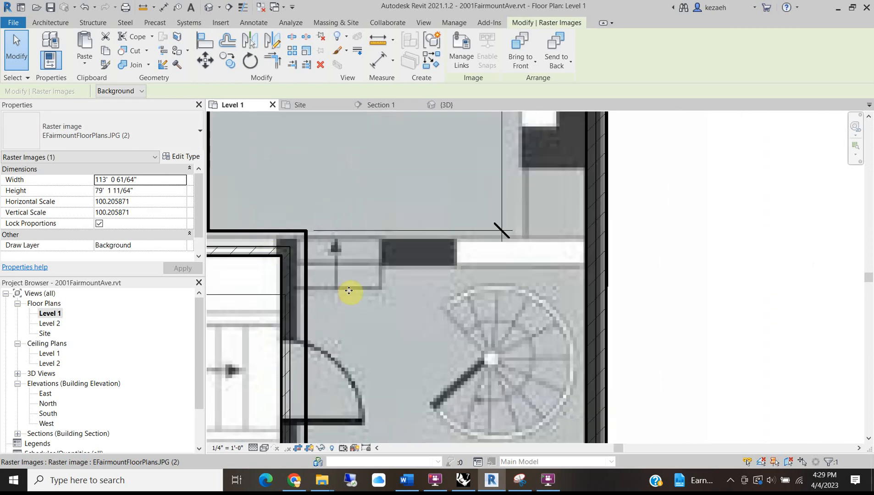
Deselect the underlay and select the short exterior wall by the entry.
key(Escape)
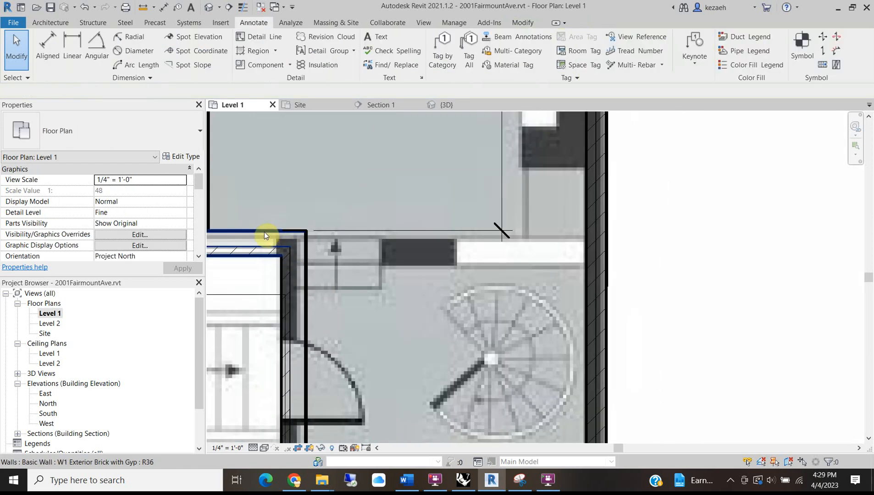
scroll(553, 217, down, 2)
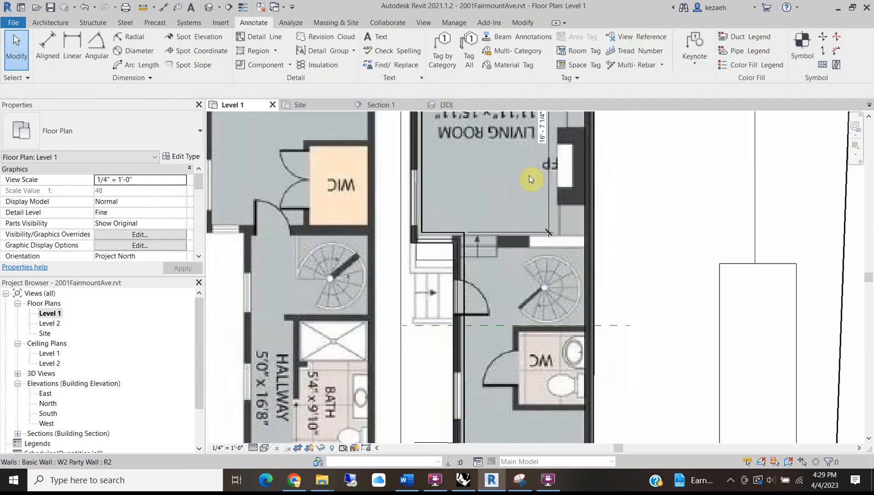
middle_drag(529, 180, 455, 311)
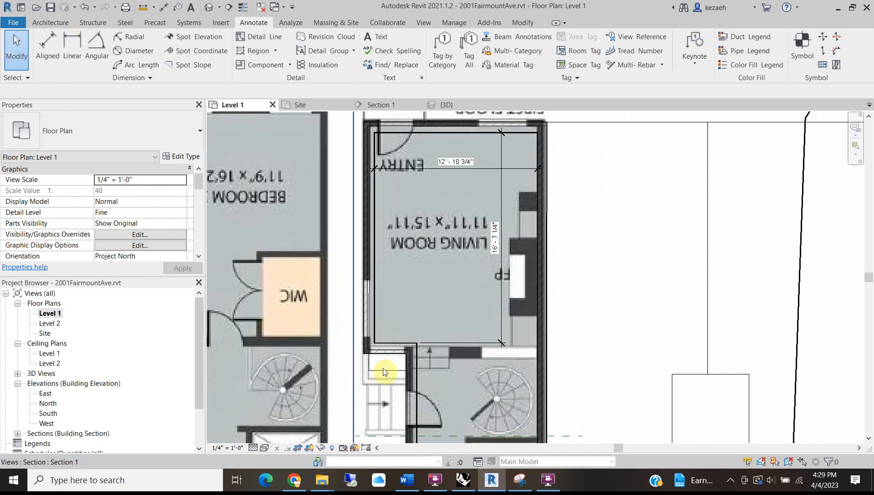
click(390, 351)
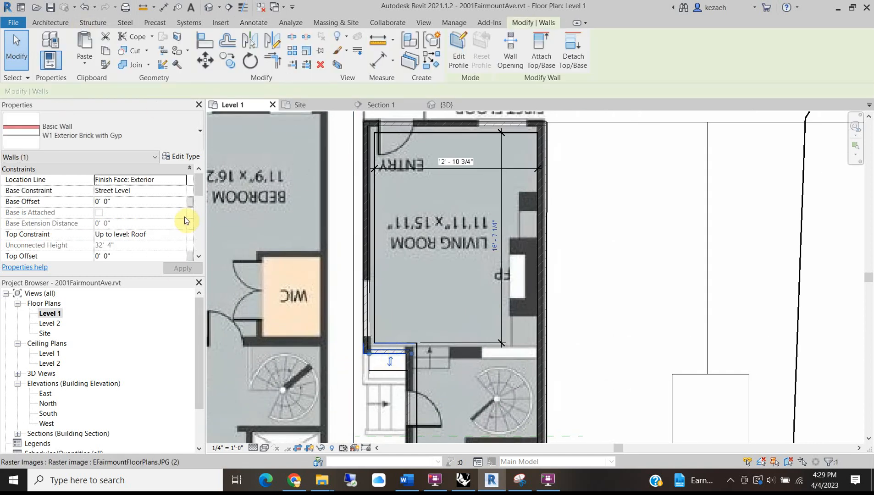
Duplicate the W1 type as 'W4 Exterior Brick with Gyp both sides' and apply it to the entry wall.
click(179, 157)
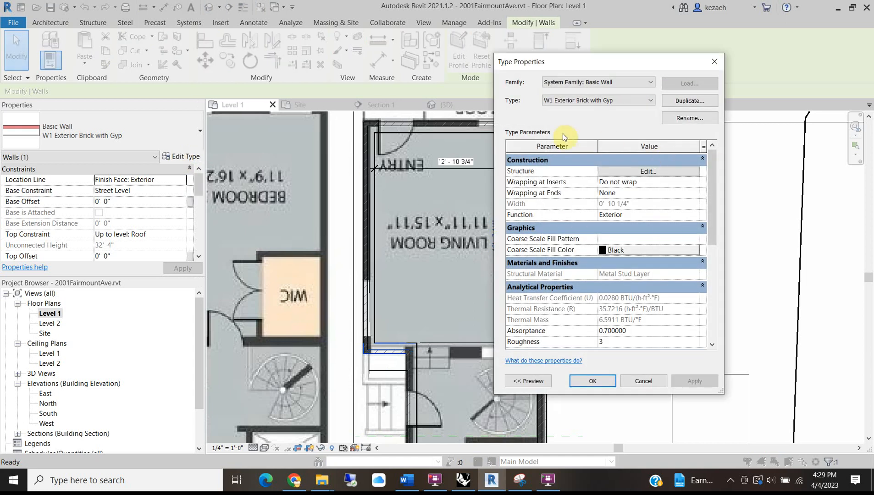
click(690, 101)
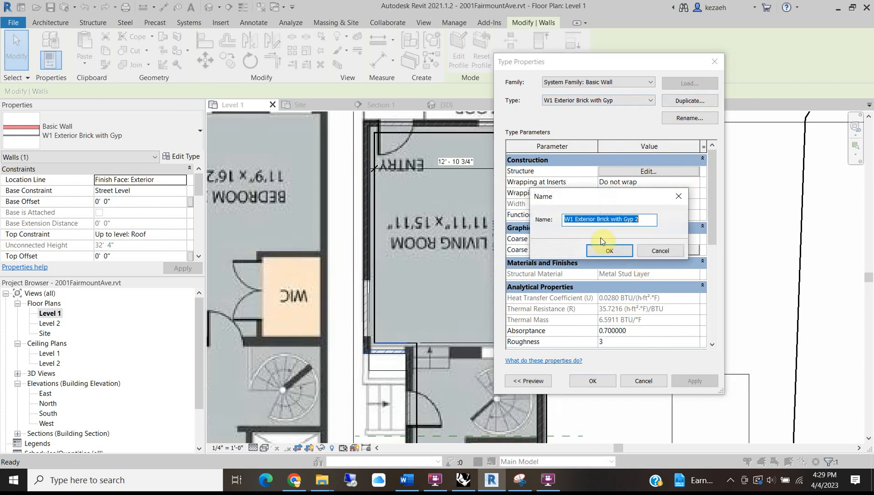
click(574, 222)
key(BackSpace)
text(4)
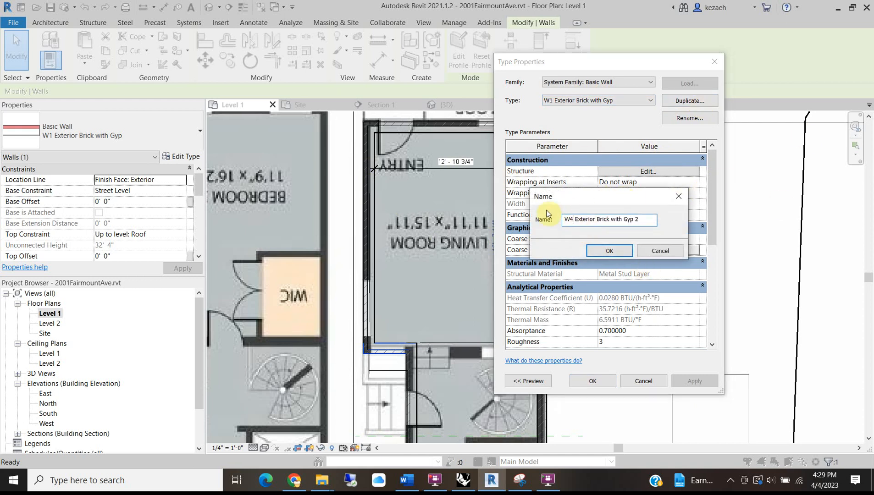
drag(637, 215, 607, 219)
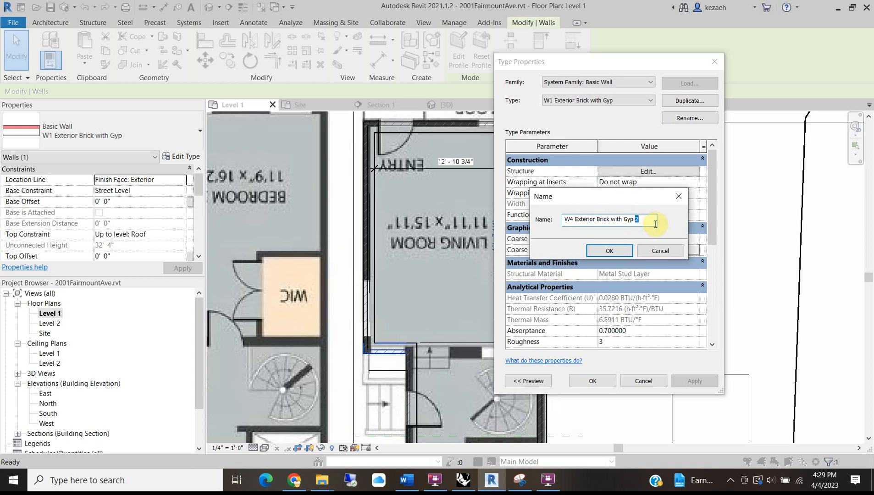
text(ides)
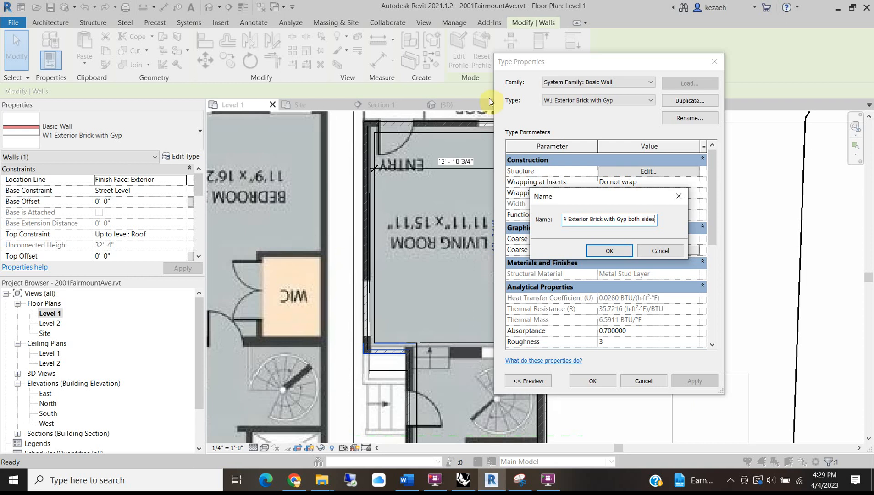
click(605, 250)
click(590, 382)
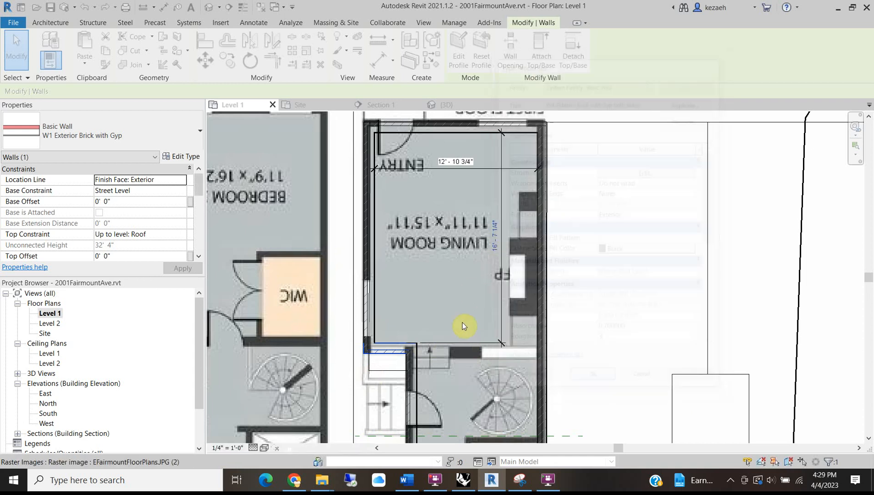
scroll(522, 362, up, 3)
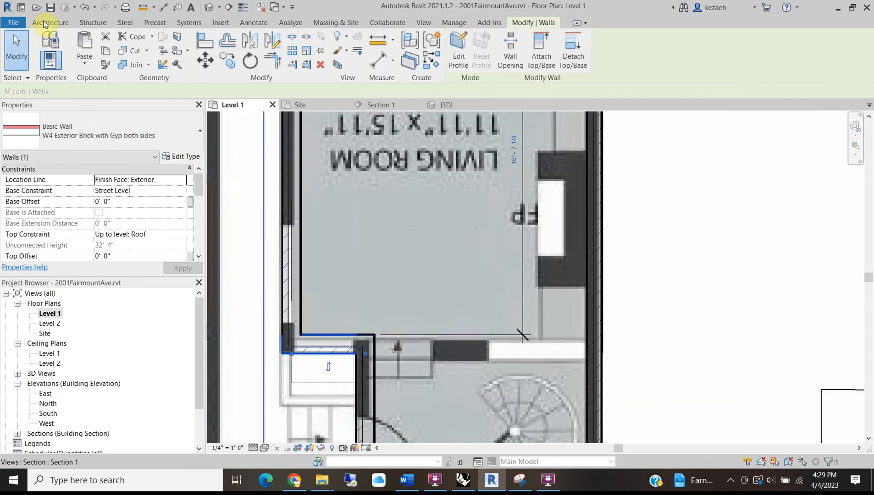
Draw a new wall along the living room's lower edge to the right interior wall.
click(50, 23)
click(46, 44)
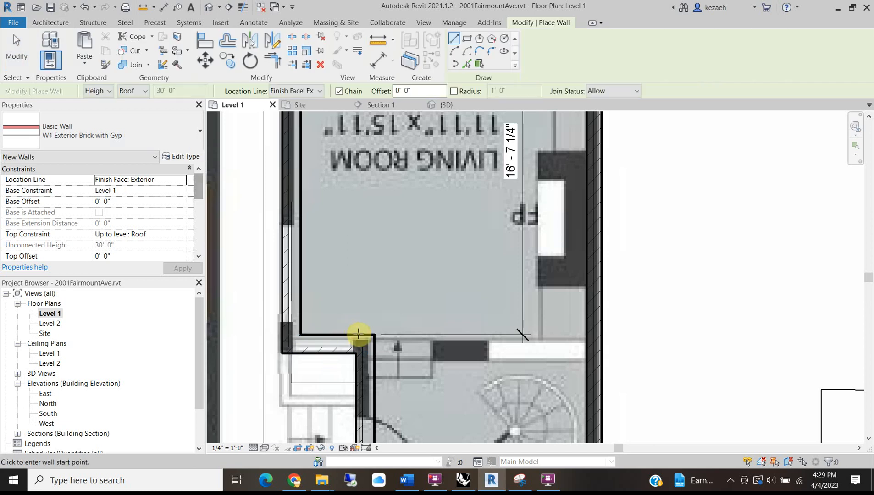
scroll(371, 358, up, 2)
click(377, 331)
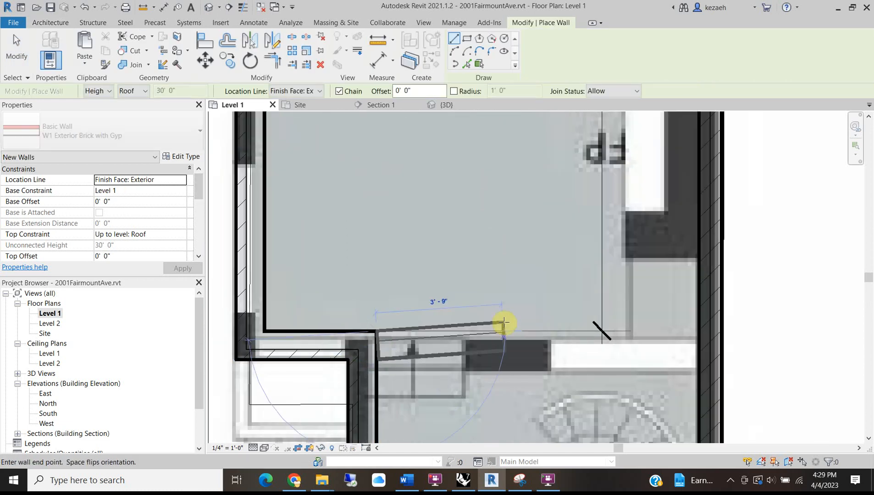
click(697, 331)
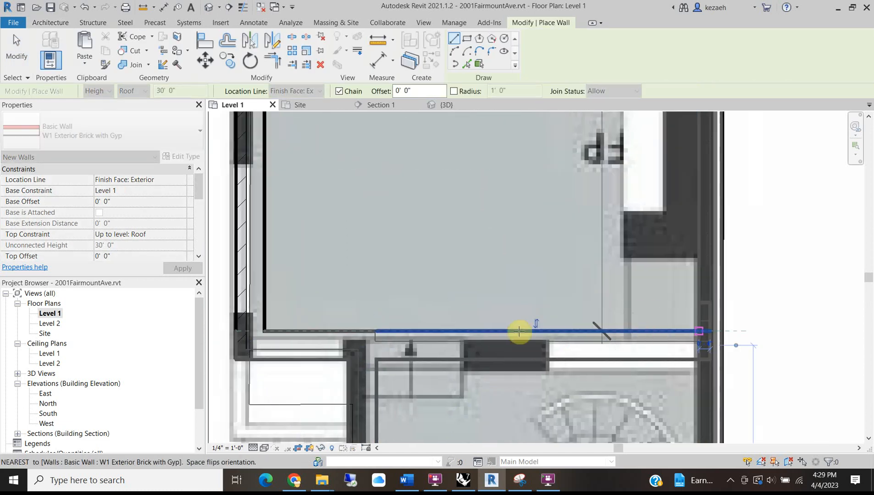
Draw a wall across the kitchen between its left and right walls, then select it.
scroll(505, 325, down, 3)
scroll(505, 326, down, 2)
middle_drag(509, 438, 488, 312)
scroll(494, 213, up, 4)
middle_drag(495, 213, 524, 110)
scroll(500, 252, down, 3)
middle_drag(499, 338, 445, 154)
middle_drag(429, 351, 433, 265)
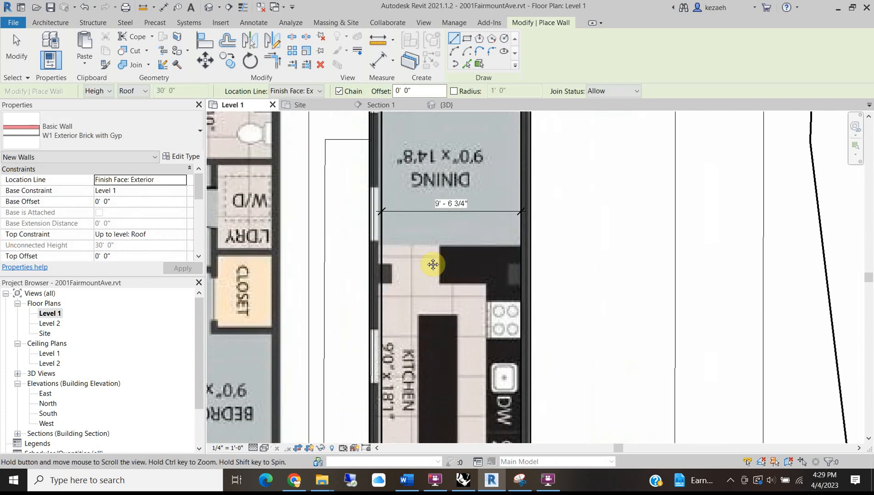
scroll(388, 272, up, 2)
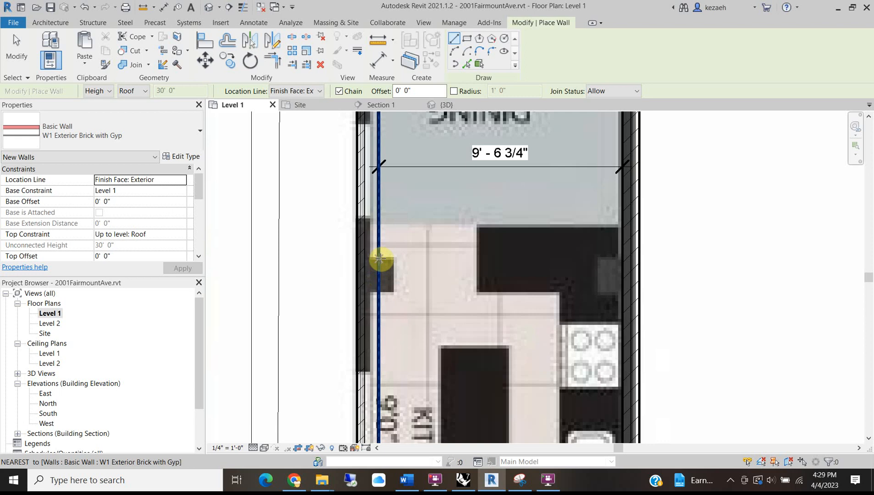
click(381, 259)
click(623, 260)
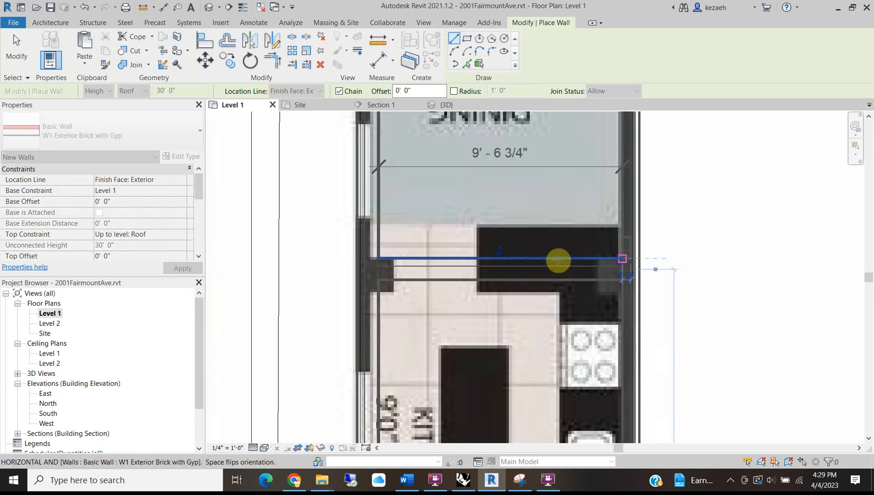
key(Escape)
key(Escape)
click(399, 264)
click(84, 137)
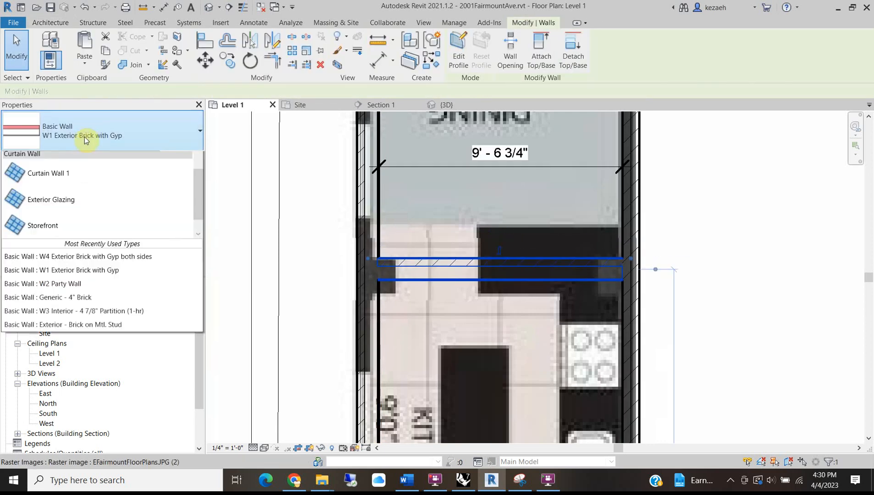
Assign the W4 Exterior Brick with Gyp both sides type to the new kitchen wall.
click(55, 262)
scroll(543, 257, down, 1)
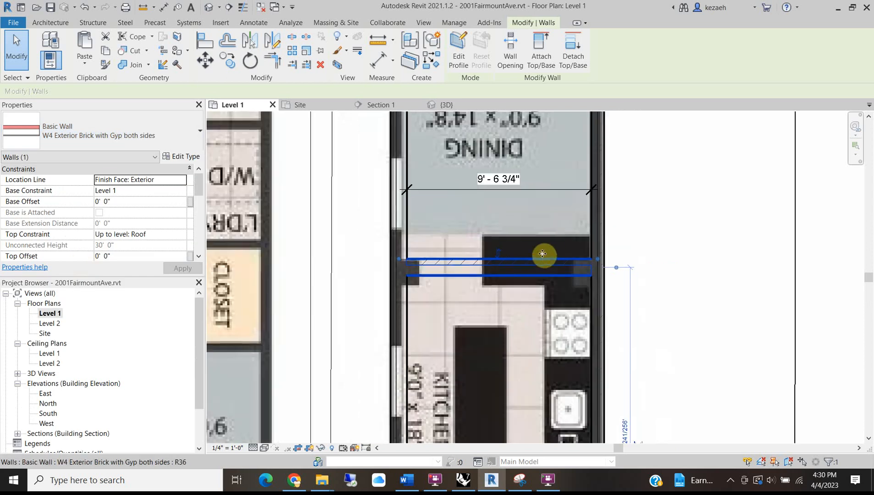
click(185, 158)
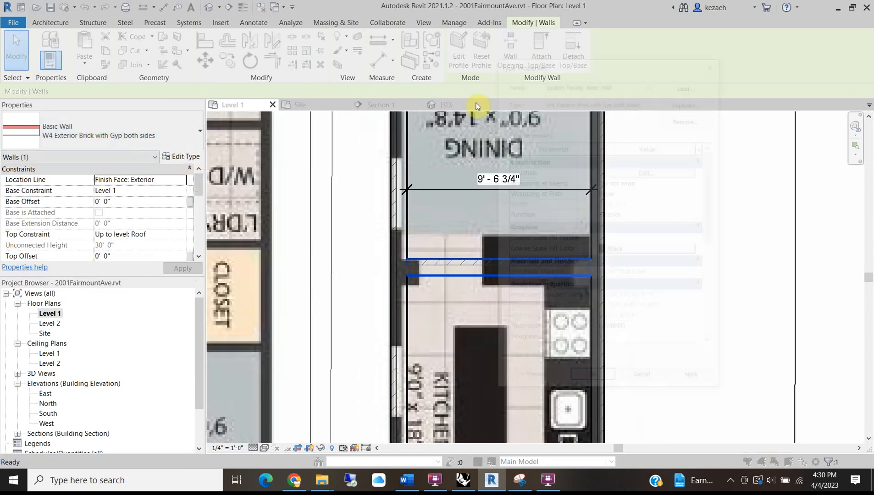
click(679, 101)
click(661, 250)
Insert an exterior Gypsum Wall Board layer 5/8" thick in the wall structure.
click(646, 172)
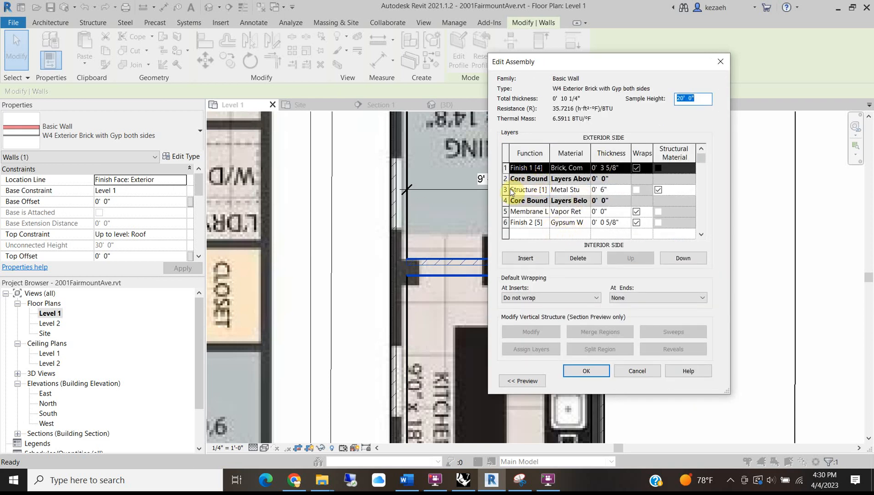
click(526, 258)
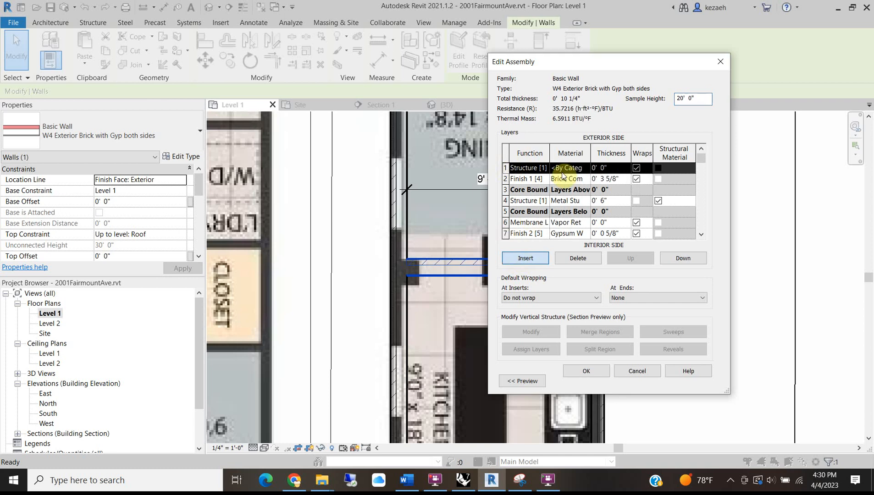
click(573, 168)
click(586, 168)
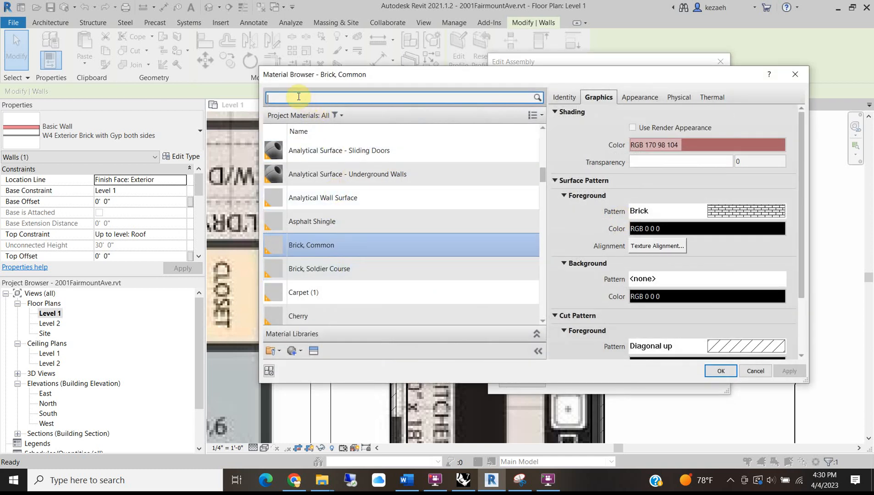
text(gyp)
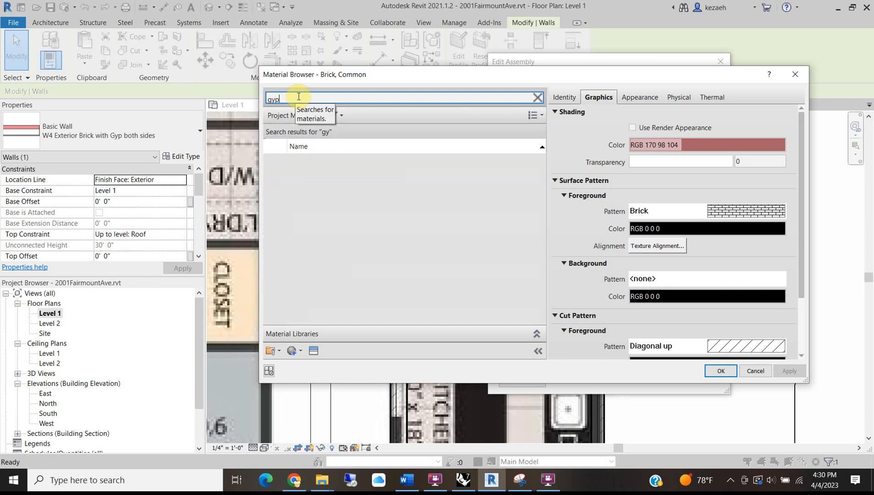
click(318, 166)
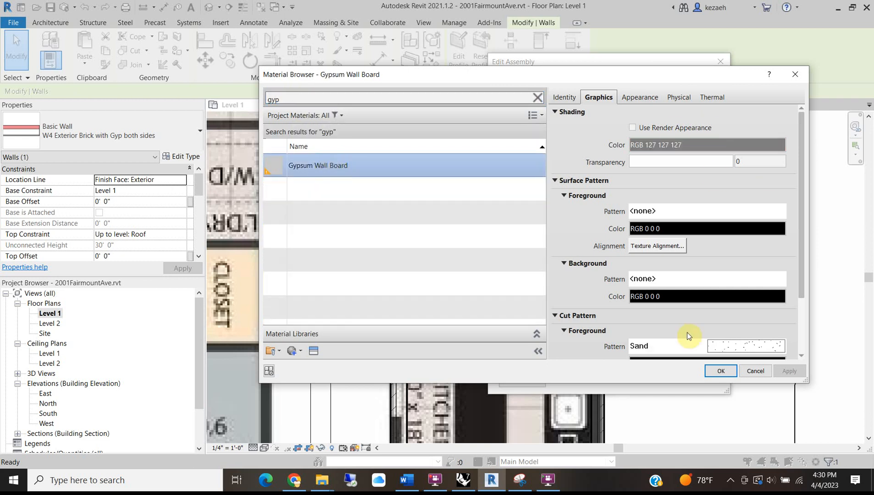
click(719, 373)
drag(615, 167, 550, 172)
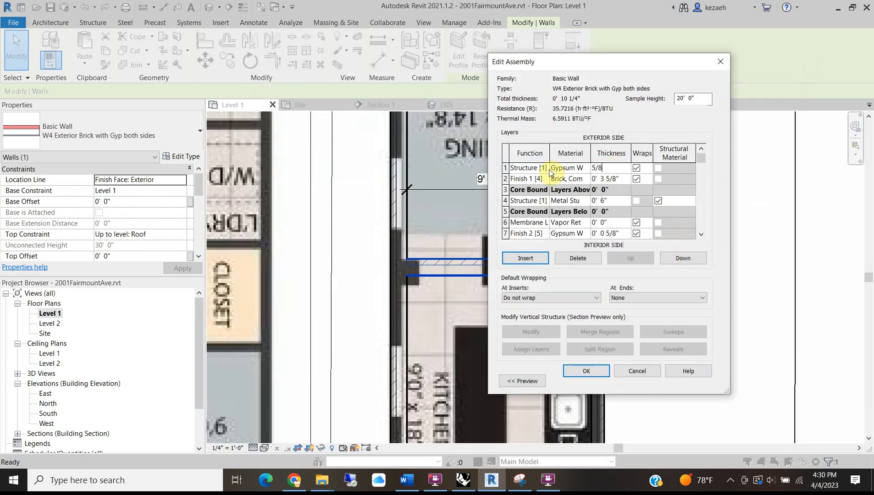
click(587, 371)
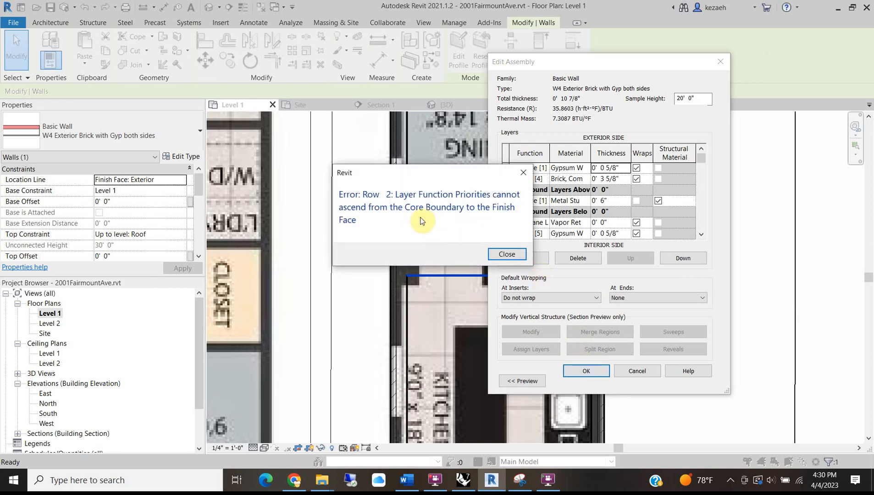
click(507, 255)
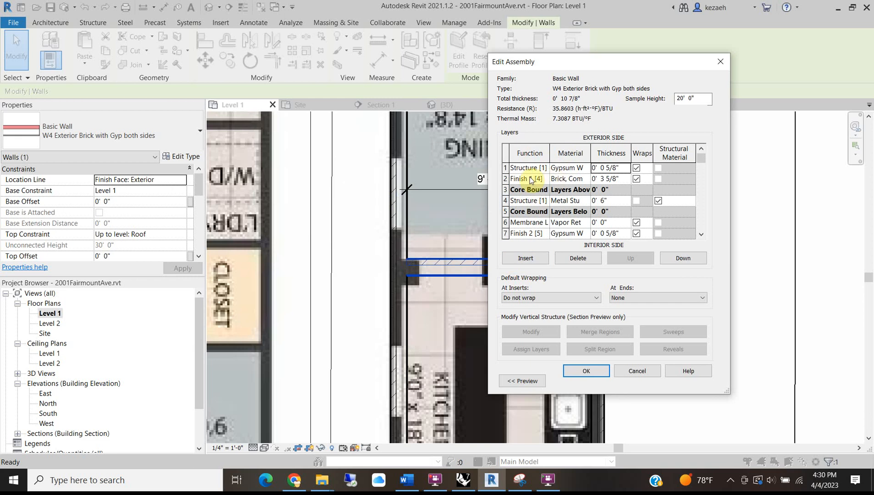
Move the upper and lower core boundaries to the ends so every layer is enclosed.
click(506, 190)
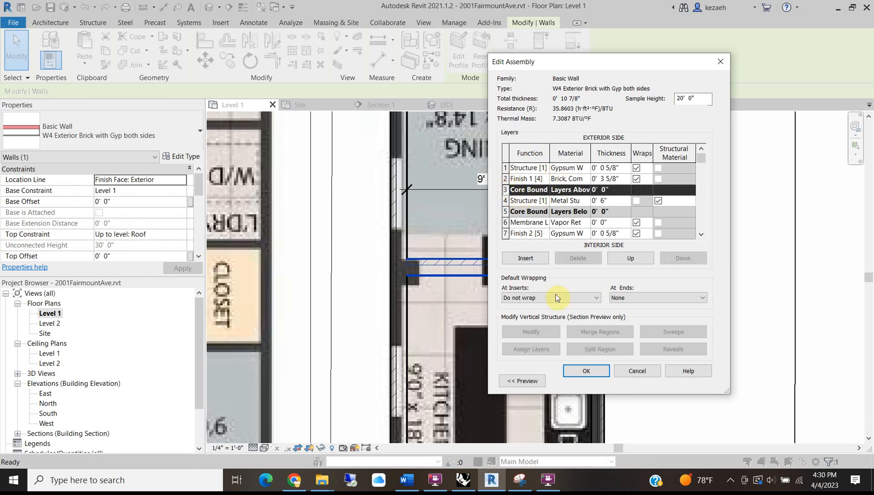
click(624, 259)
click(624, 259)
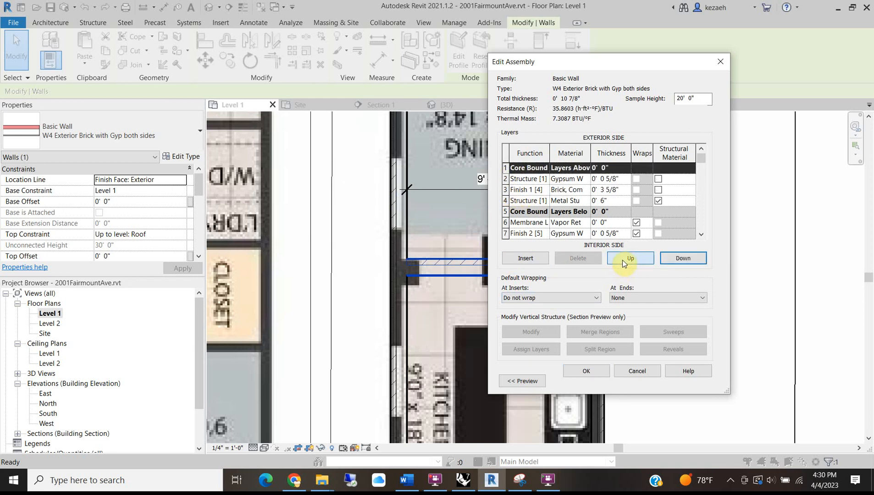
click(506, 212)
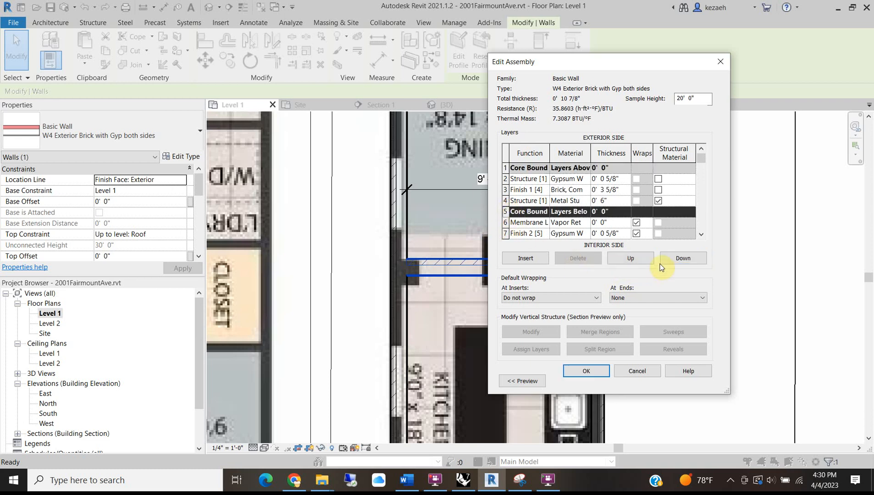
click(693, 258)
click(693, 258)
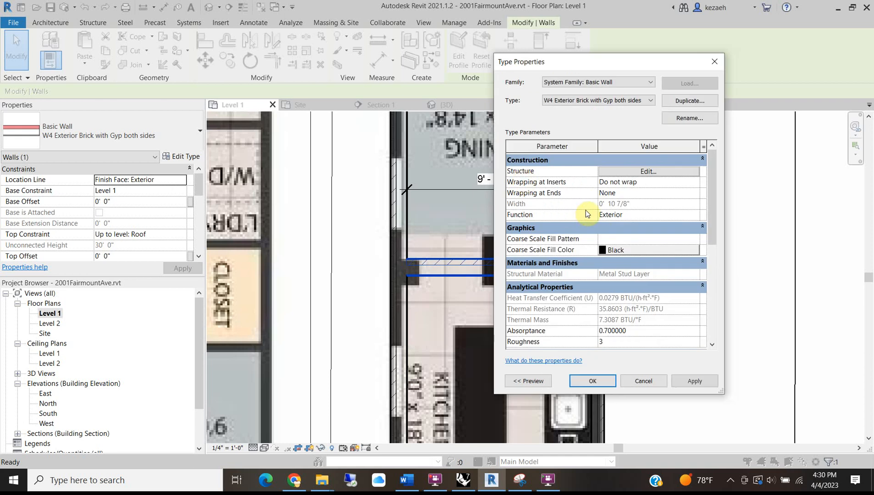
Insert a 2 1/2" Metal Stud Layer just below the outer gypsum board in the W4 assembly.
click(644, 172)
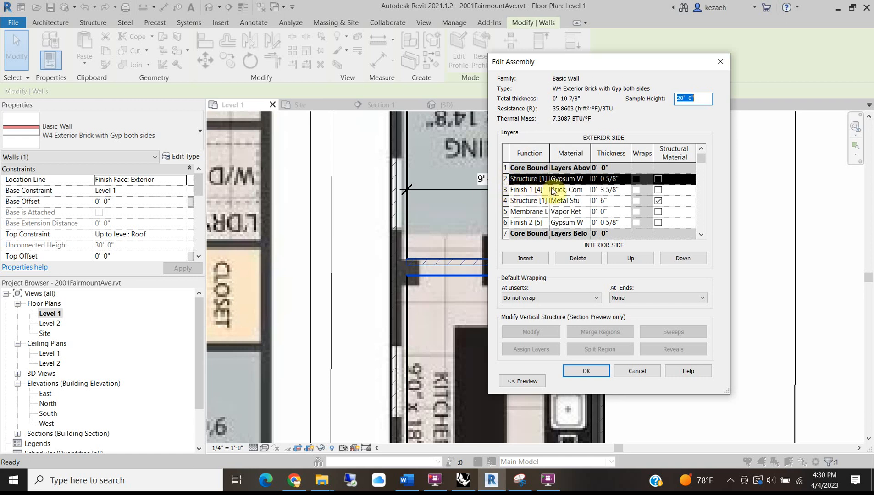
click(523, 259)
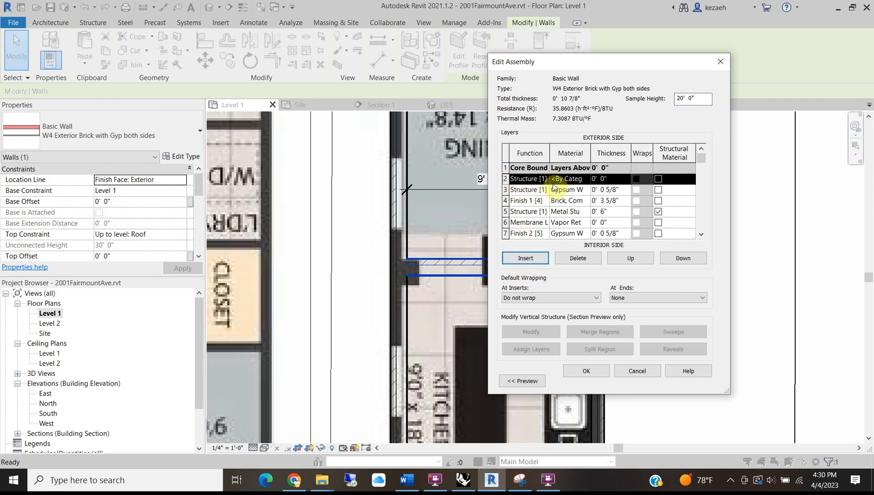
click(688, 260)
click(573, 190)
click(587, 190)
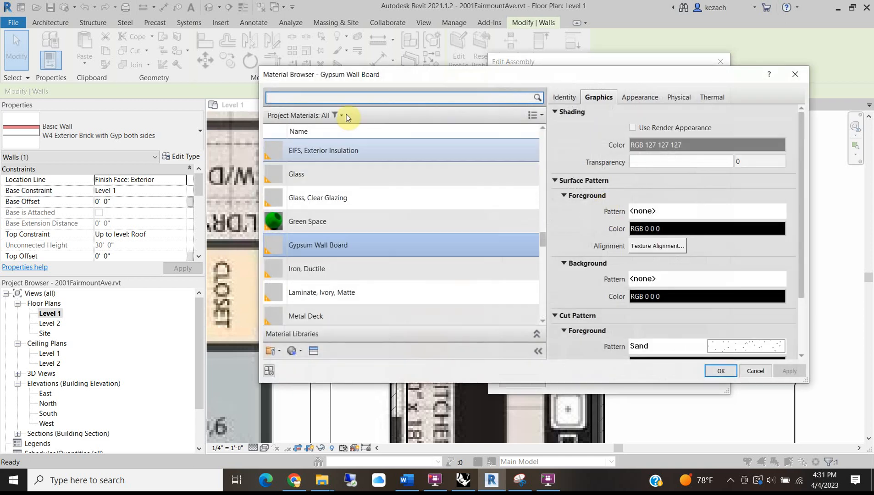
text(metal)
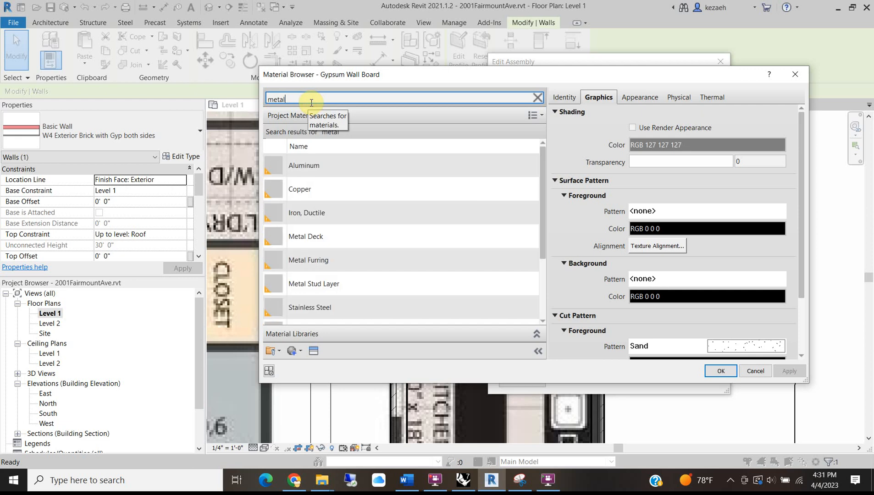
click(342, 284)
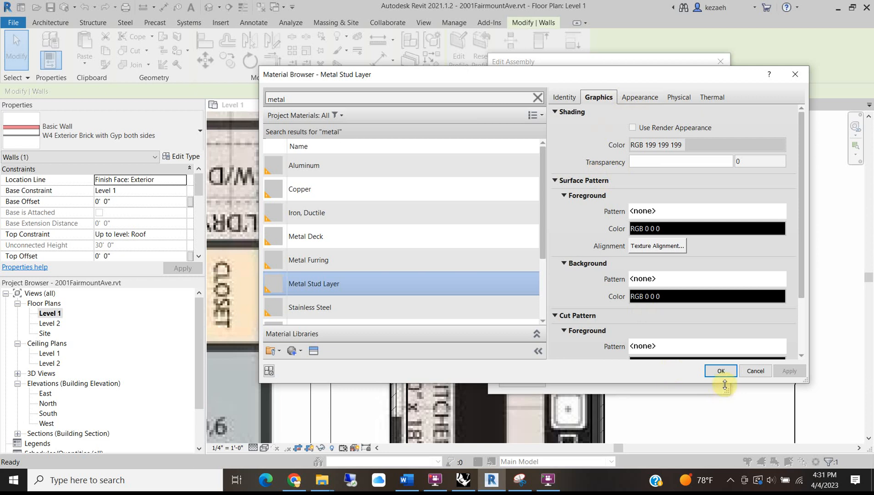
click(721, 371)
click(615, 190)
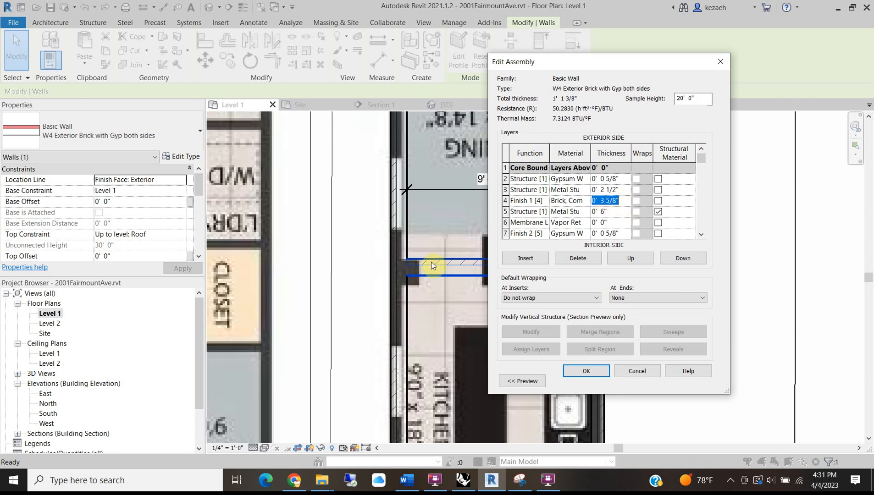
Set the brick layer to 8", change the inner stud thickness, and delete the membrane layer.
drag(627, 201, 514, 191)
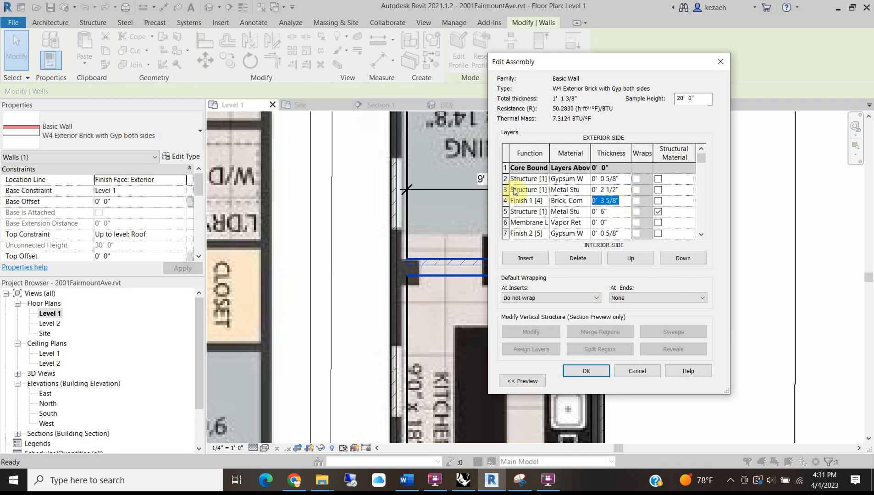
click(608, 212)
double_click(608, 211)
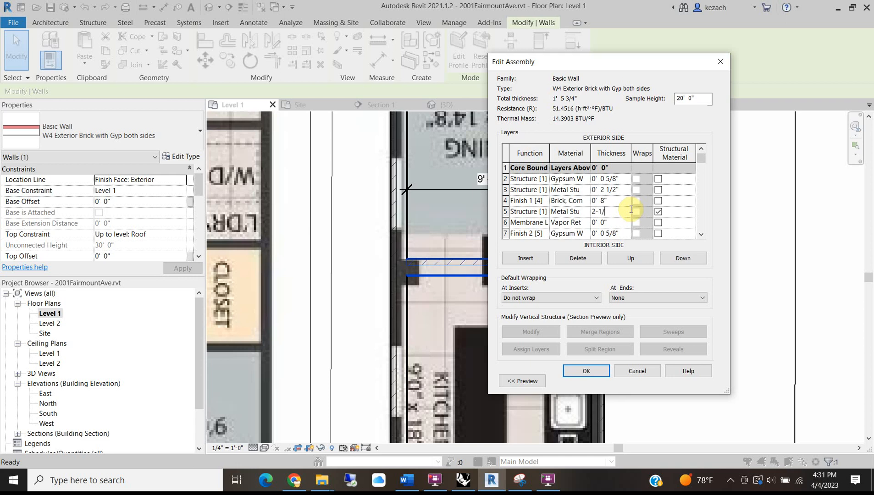
key(Return)
click(511, 222)
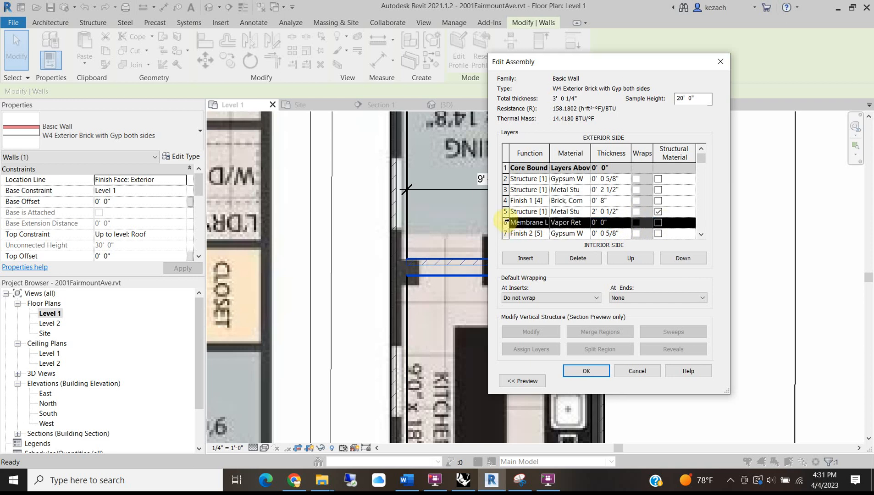
click(590, 259)
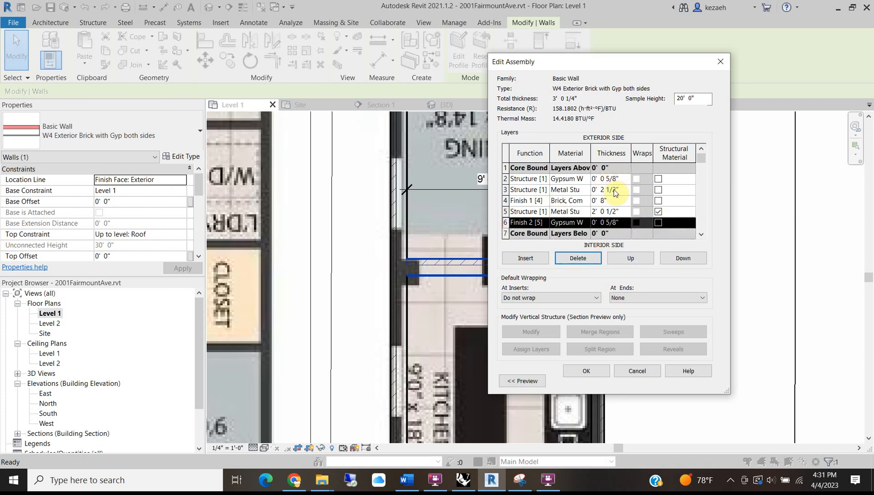
click(574, 379)
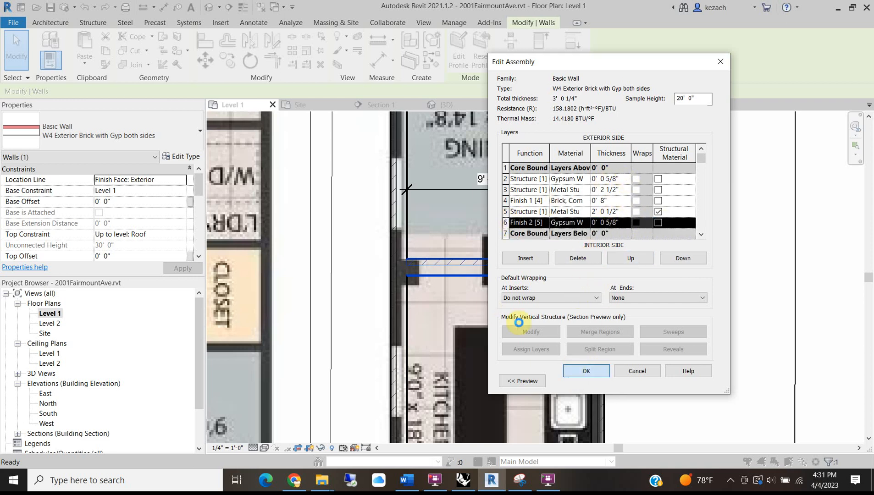
click(592, 382)
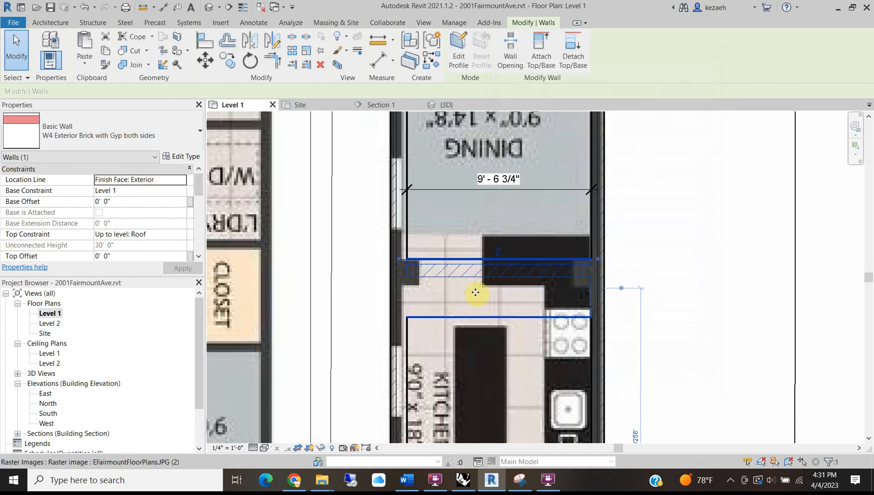
Correct the inner metal stud's mistaken 2' thickness to 2 1/2" and confirm.
click(183, 157)
click(635, 182)
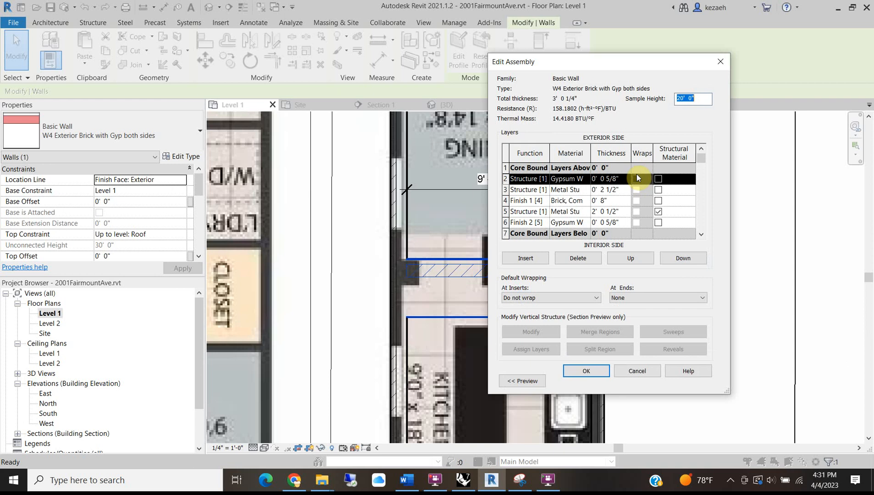
click(606, 212)
drag(600, 213, 583, 218)
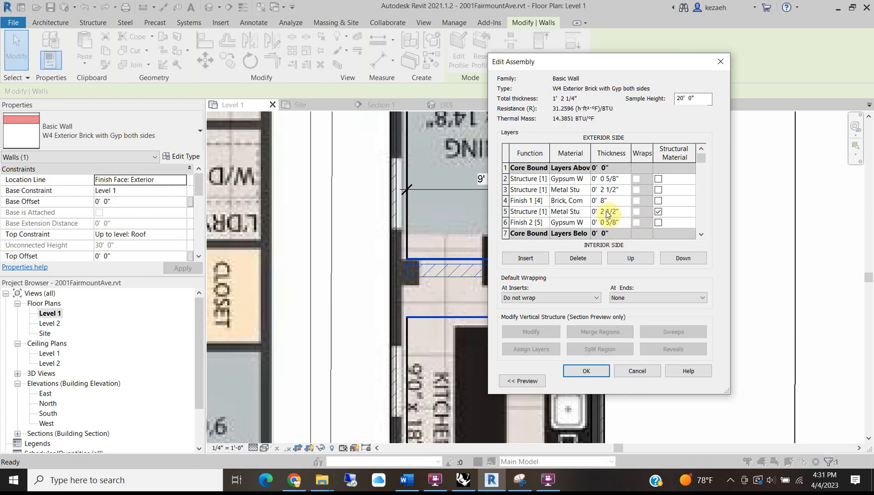
click(586, 371)
click(593, 381)
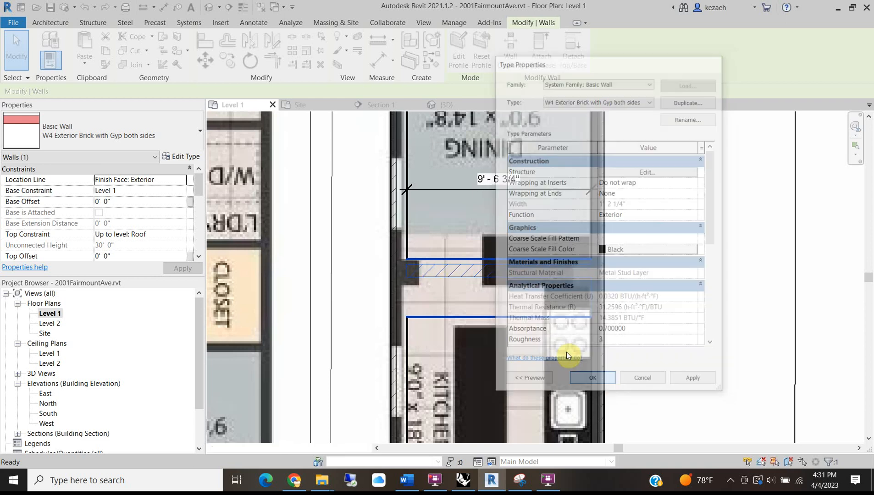
Change the wall above the spiral stair to W4 Exterior Brick with Gyp both sides.
scroll(416, 271, up, 1)
scroll(416, 270, up, 2)
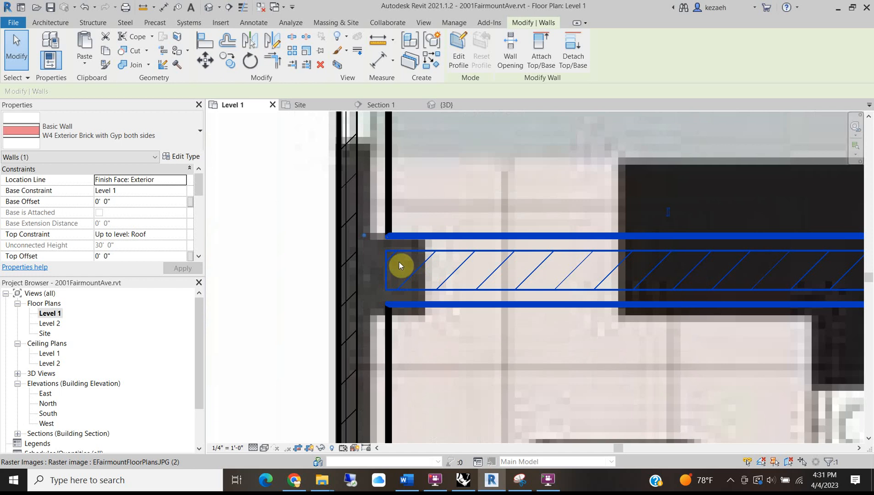
scroll(399, 261, down, 1)
key(Escape)
scroll(459, 188, down, 1)
scroll(451, 232, down, 1)
middle_drag(420, 228, 375, 336)
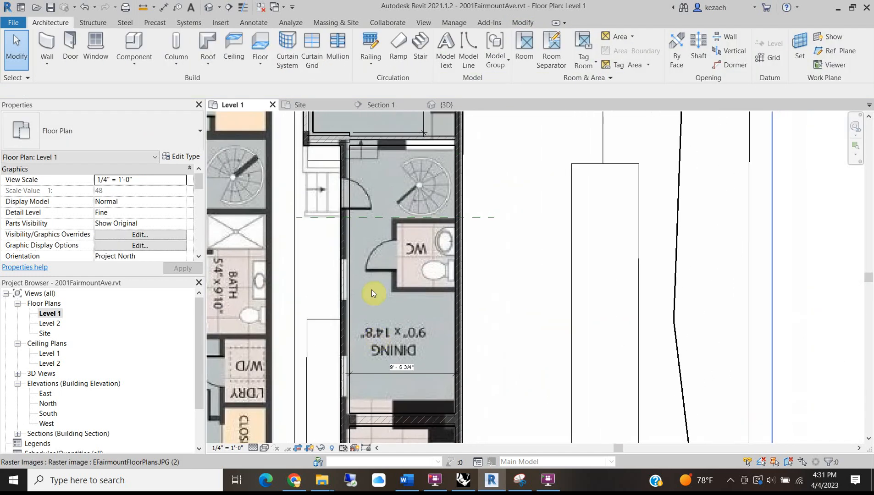
middle_drag(381, 156, 409, 278)
scroll(403, 254, up, 2)
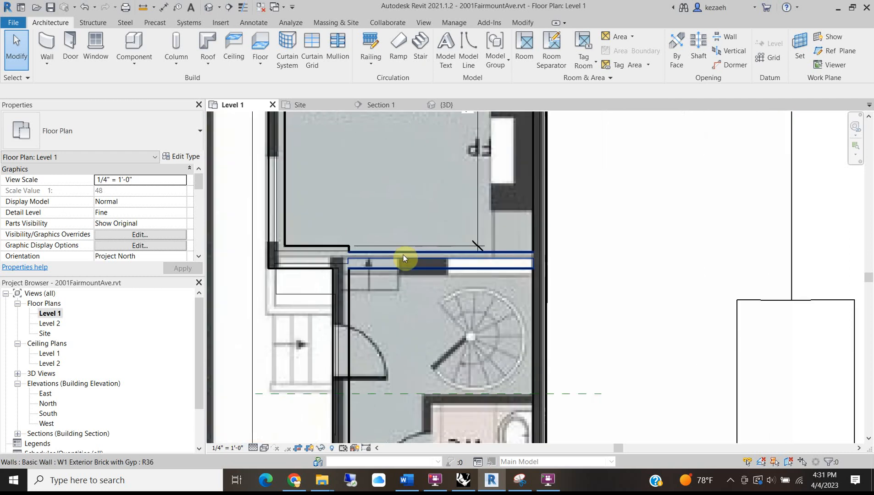
click(403, 255)
click(113, 133)
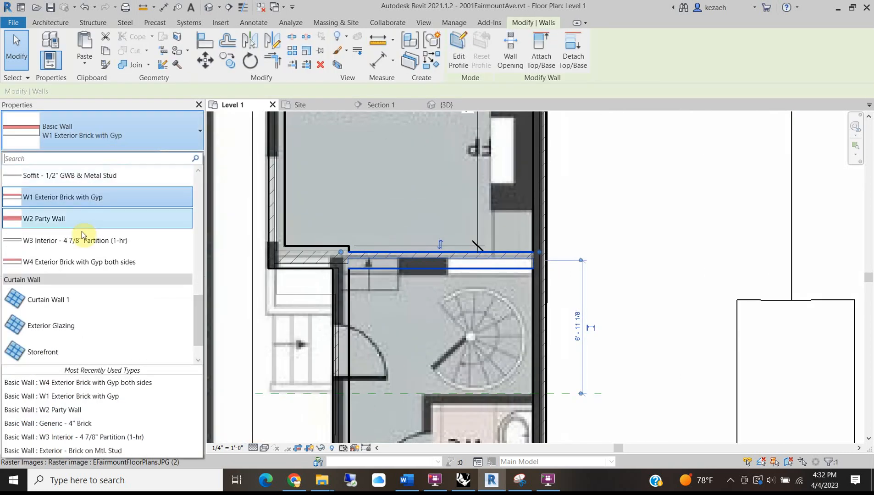
click(74, 259)
Align the W4 wall's lower face with the traced wall in the plan image.
scroll(361, 250, up, 2)
click(315, 257)
key(a)
key(l)
click(318, 247)
click(393, 259)
scroll(392, 258, down, 1)
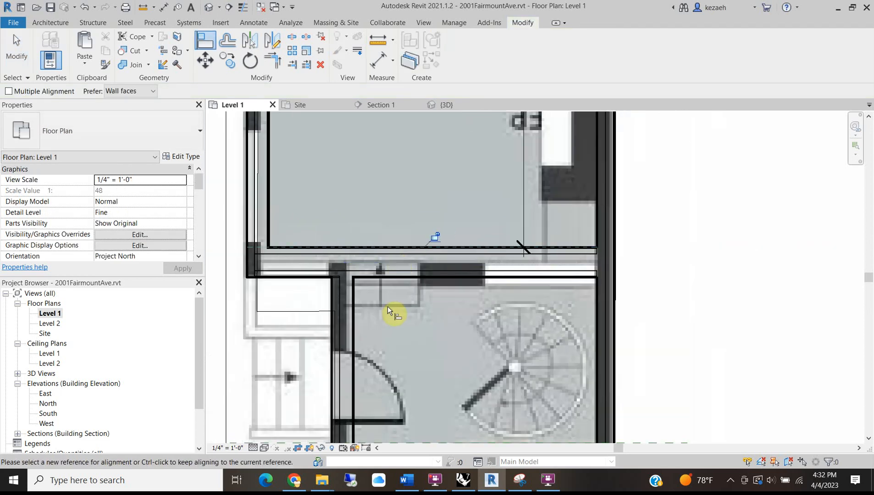
key(Escape)
key(Escape)
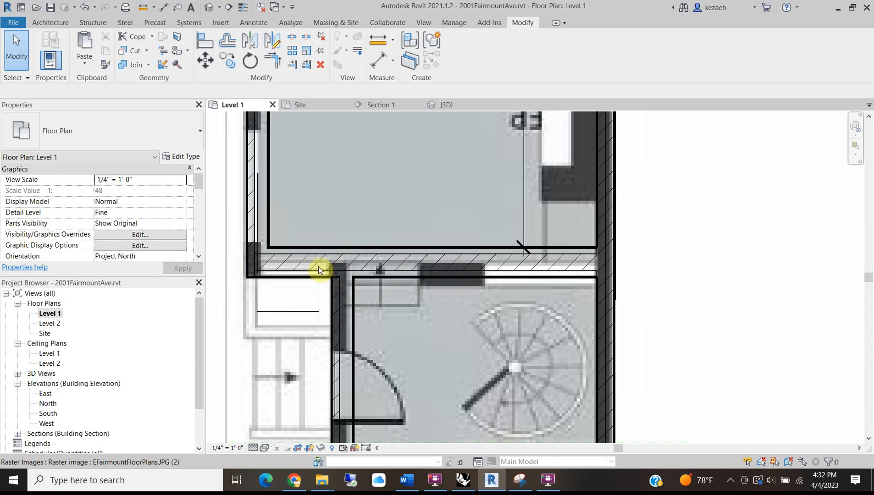
Switch the short wall segment on the left to W1 Exterior Brick with Gyp.
middle_drag(328, 238, 334, 256)
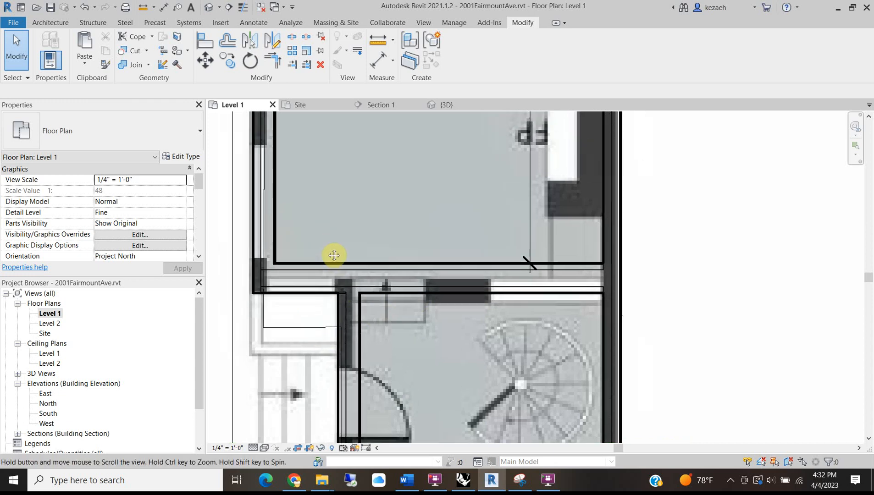
click(315, 298)
click(60, 115)
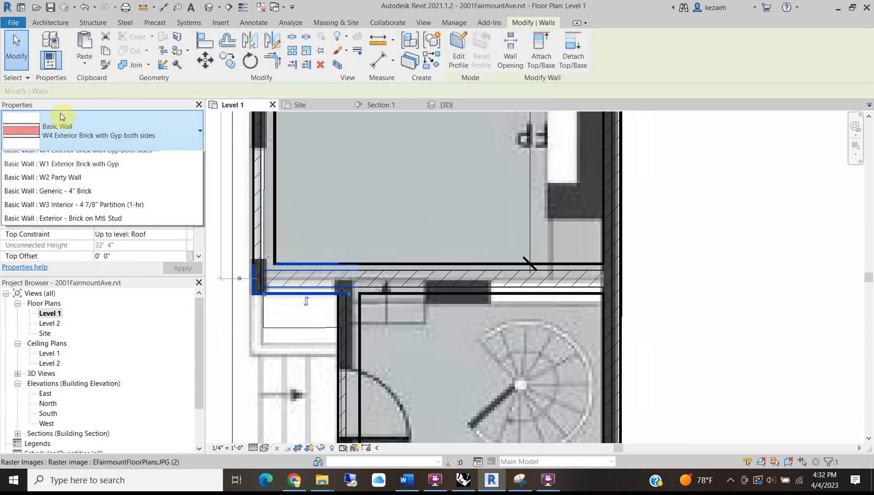
scroll(66, 217, up, 3)
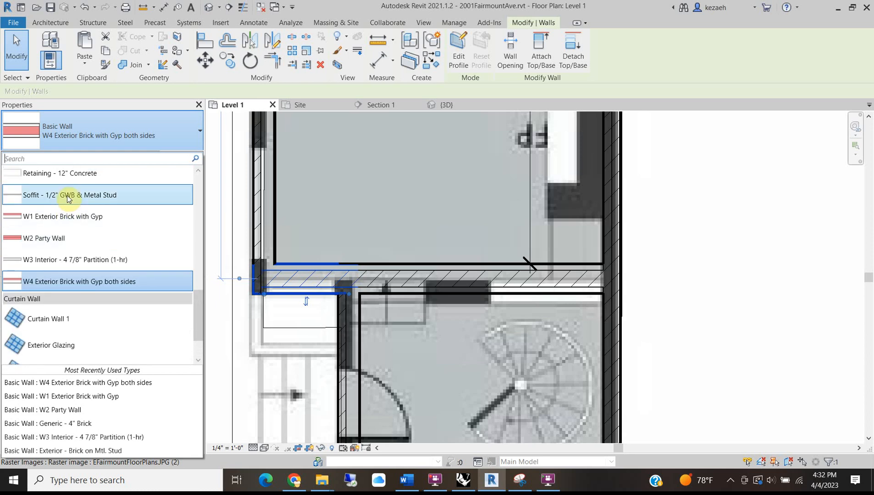
click(73, 218)
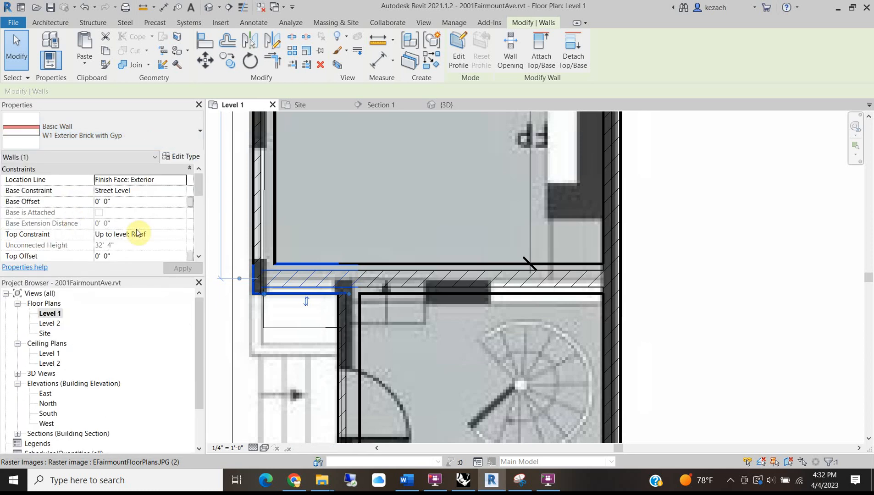
Align the short W1 segment to the neighbouring wall face.
click(299, 235)
scroll(358, 269, up, 3)
key(a)
key(l)
click(413, 263)
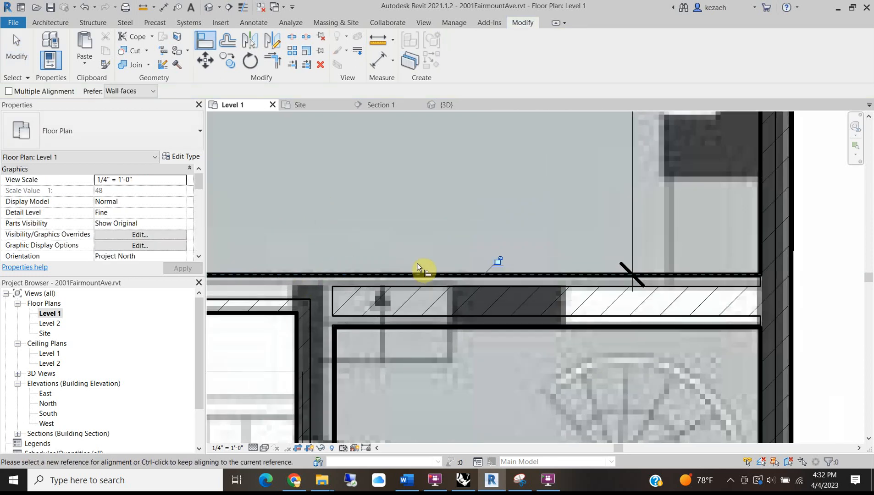
scroll(384, 214, down, 2)
key(Escape)
key(Escape)
scroll(423, 237, down, 3)
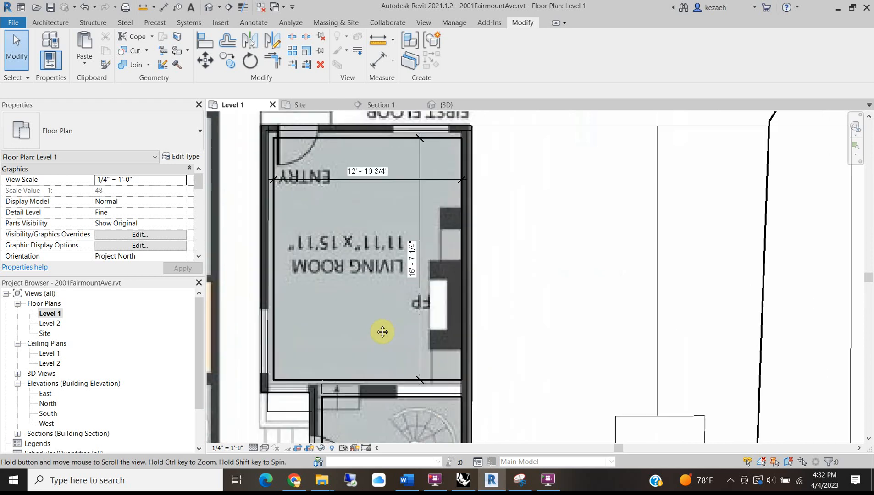
Check the living room's 16'-7 1/4" dimension, then pan down to the dining room and kitchen.
click(423, 263)
scroll(386, 237, down, 1)
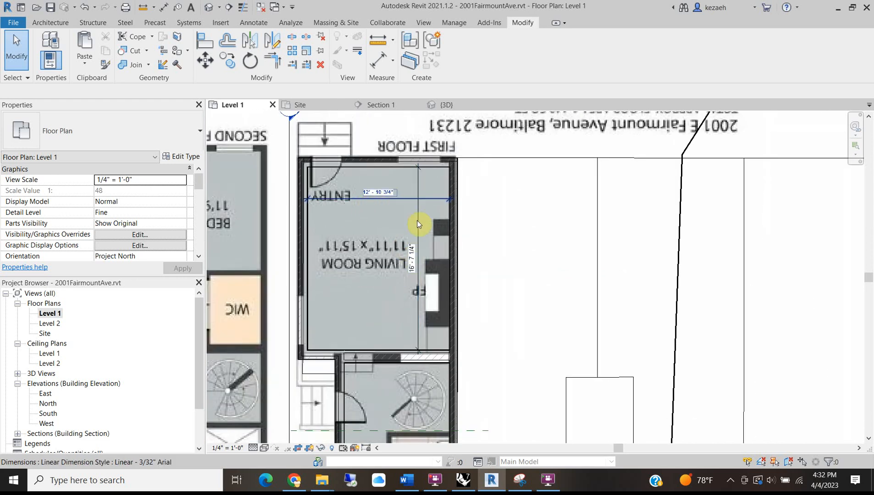
scroll(329, 242, up, 1)
scroll(335, 243, up, 2)
scroll(334, 242, down, 3)
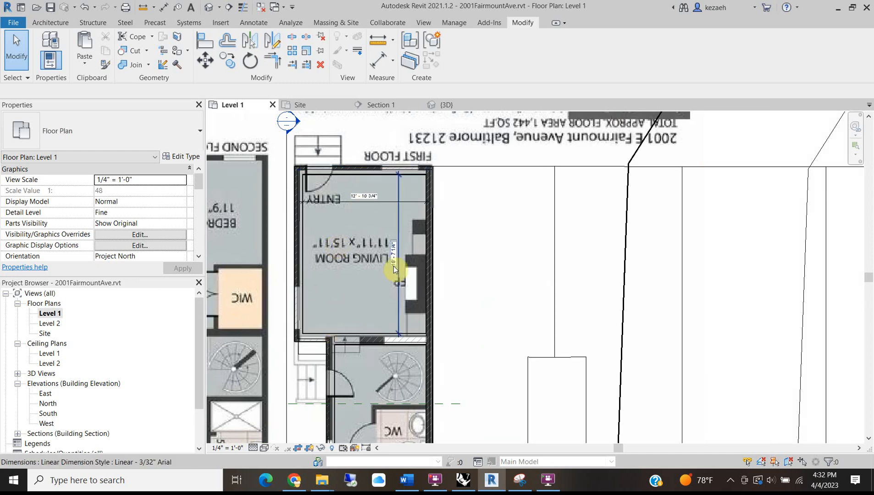
scroll(411, 209, up, 2)
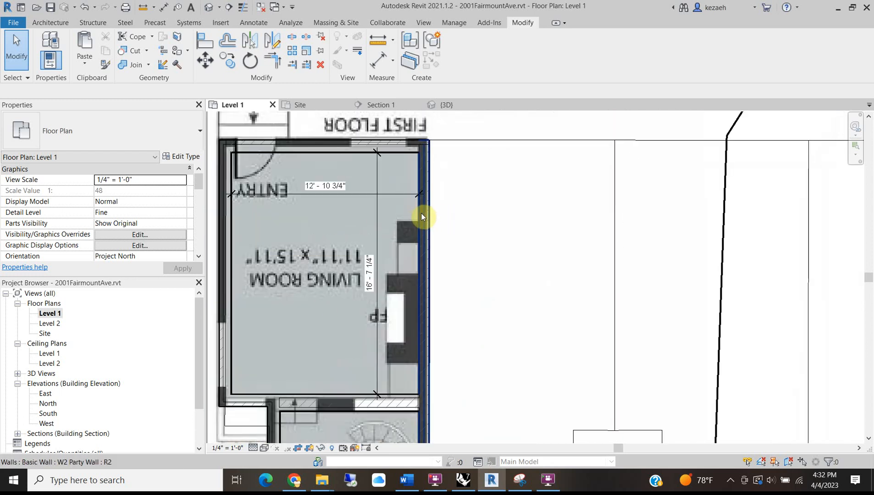
scroll(419, 214, down, 2)
middle_drag(406, 341, 397, 169)
middle_drag(377, 298, 412, 189)
scroll(389, 234, up, 2)
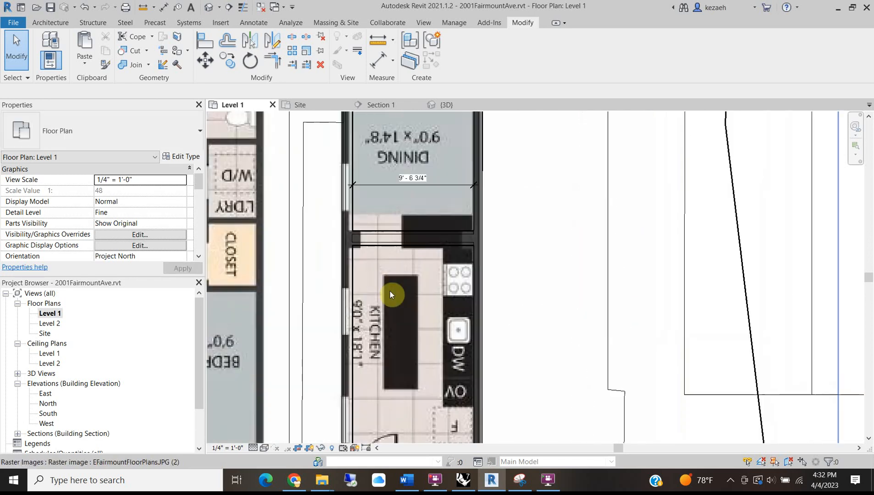
middle_drag(368, 349, 377, 299)
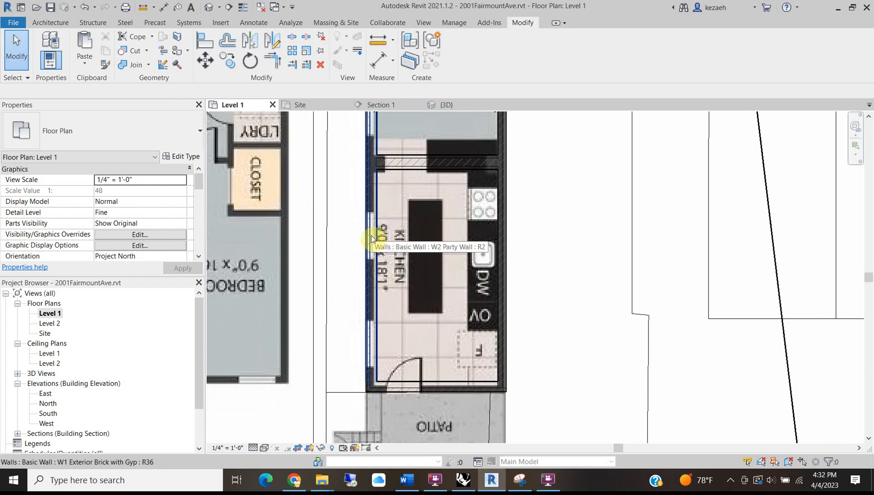
scroll(416, 175, up, 2)
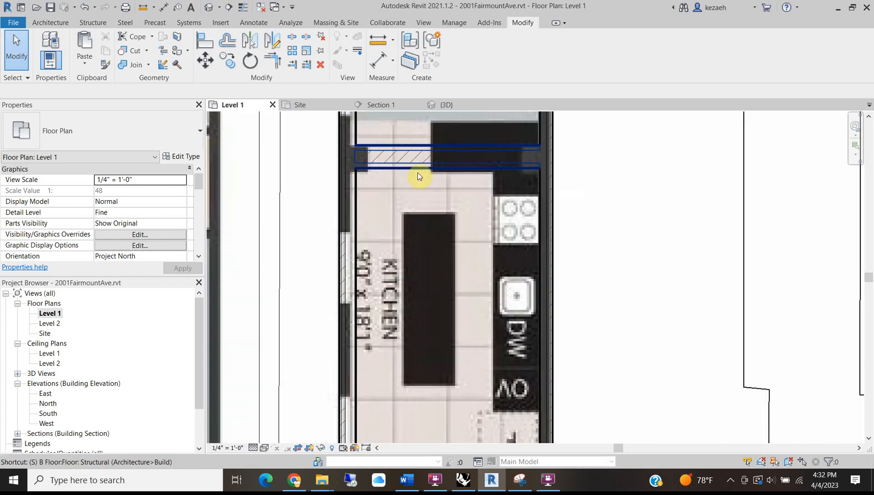
Dimension the kitchen's length between its top and bottom walls (16'-8 9/16").
key(d)
key(i)
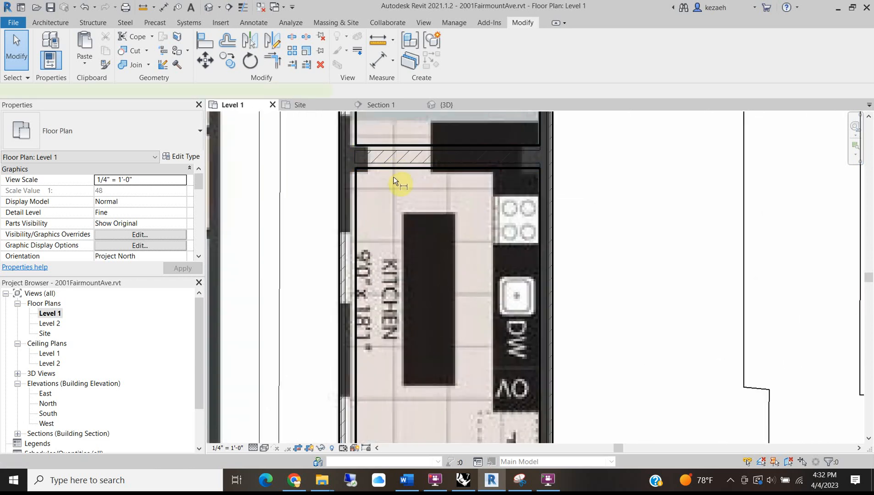
click(381, 167)
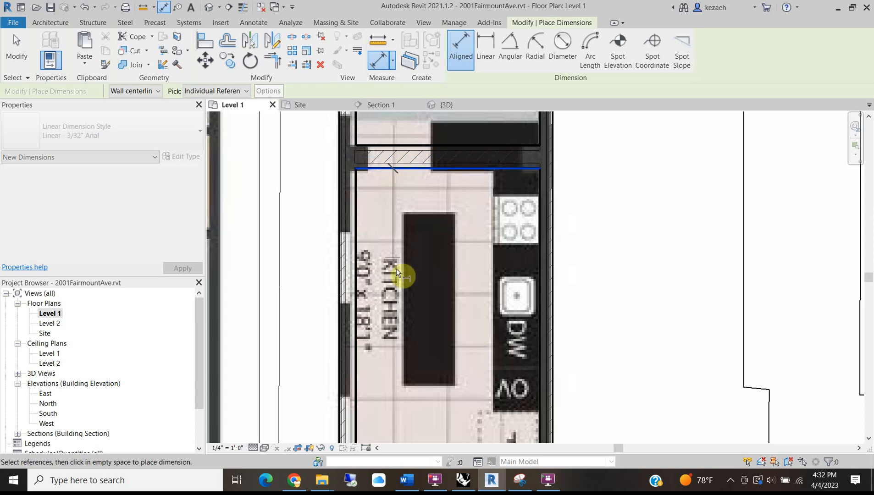
scroll(396, 269, down, 2)
scroll(398, 408, up, 2)
click(387, 395)
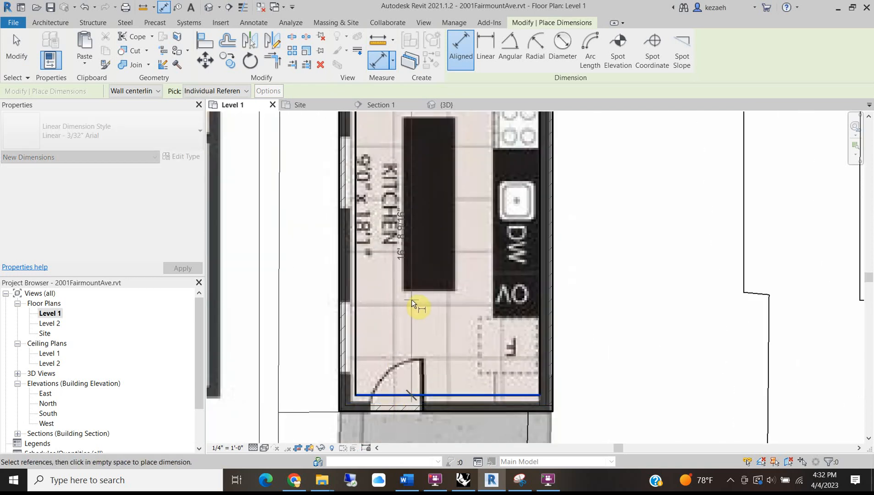
scroll(386, 303, down, 1)
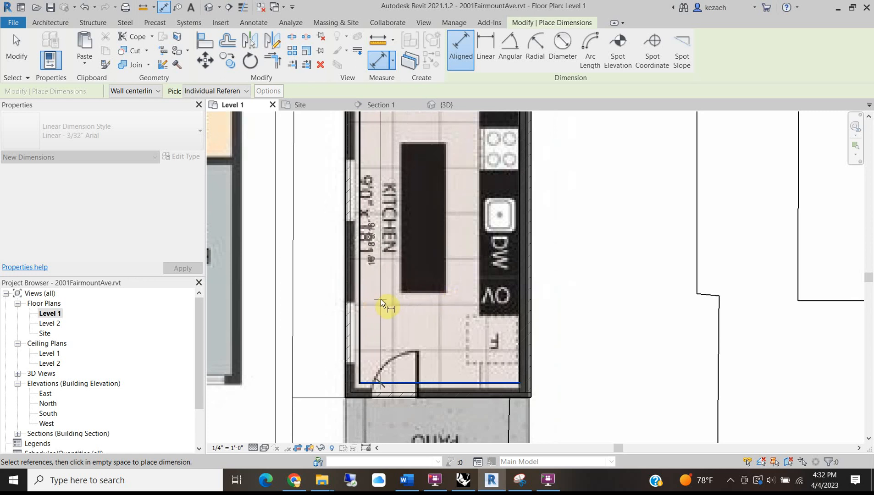
click(381, 299)
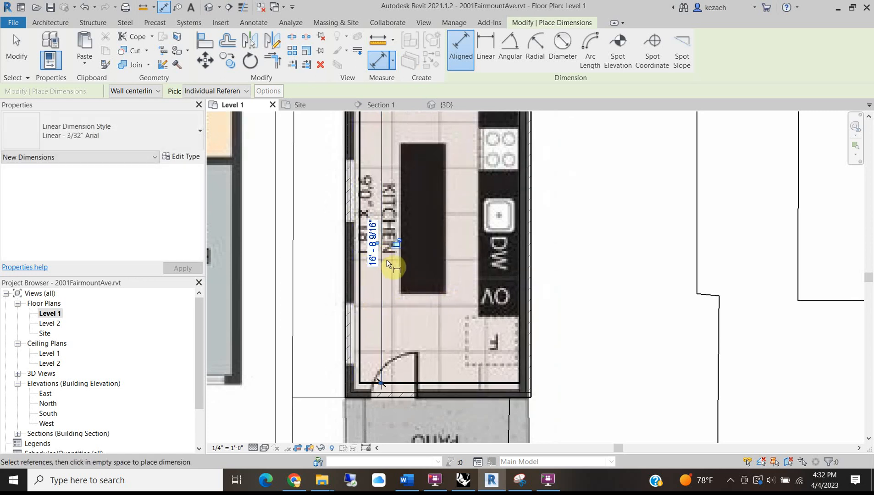
scroll(386, 260, up, 1)
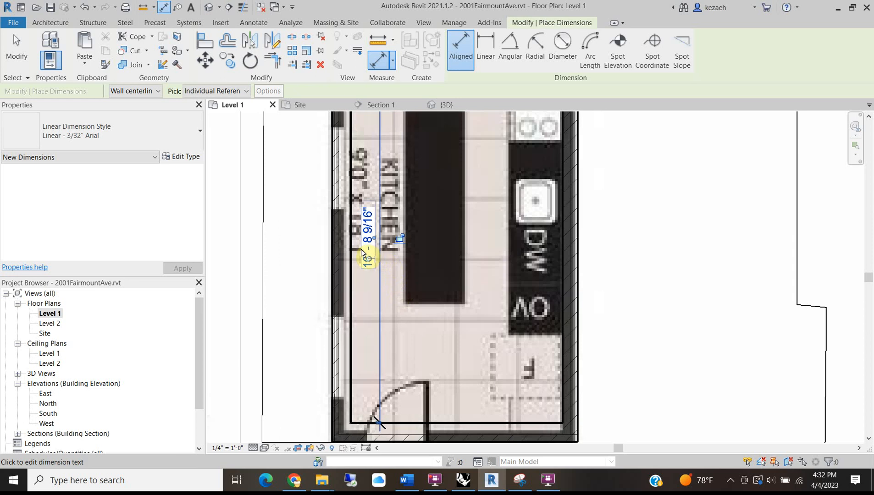
scroll(376, 302, down, 2)
key(Escape)
drag(394, 305, 418, 297)
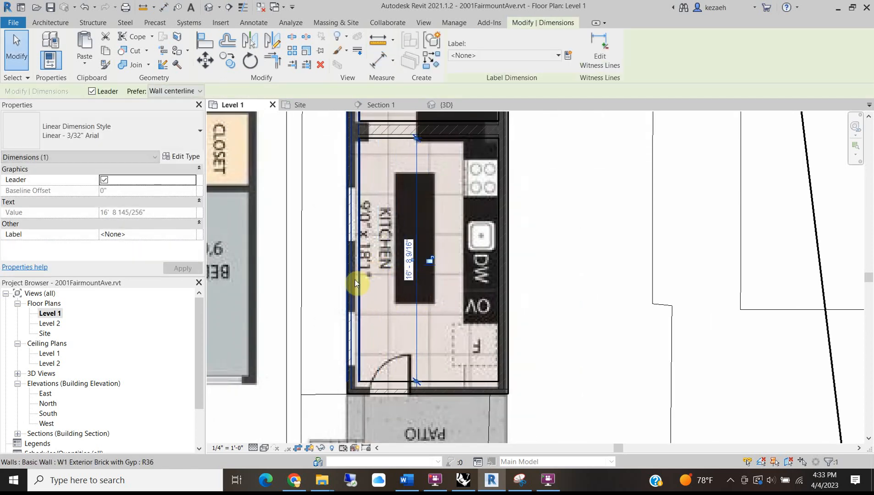
Pan to the dining room and start an aligned dimension, then cancel it.
scroll(379, 279, down, 2)
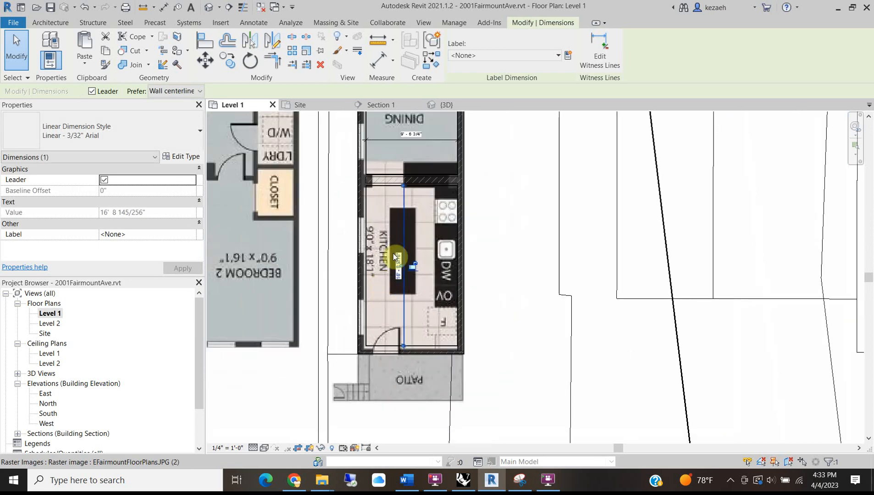
scroll(384, 296, down, 2)
scroll(393, 252, up, 3)
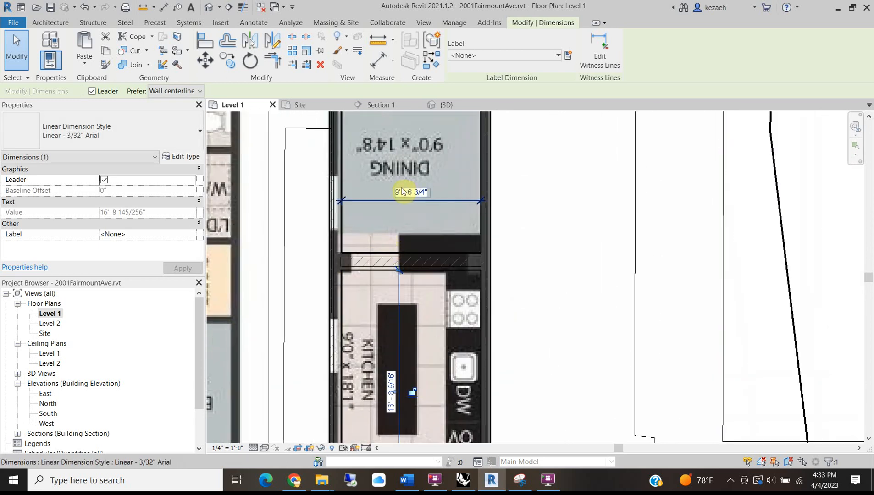
middle_drag(402, 192, 380, 313)
key(d)
key(i)
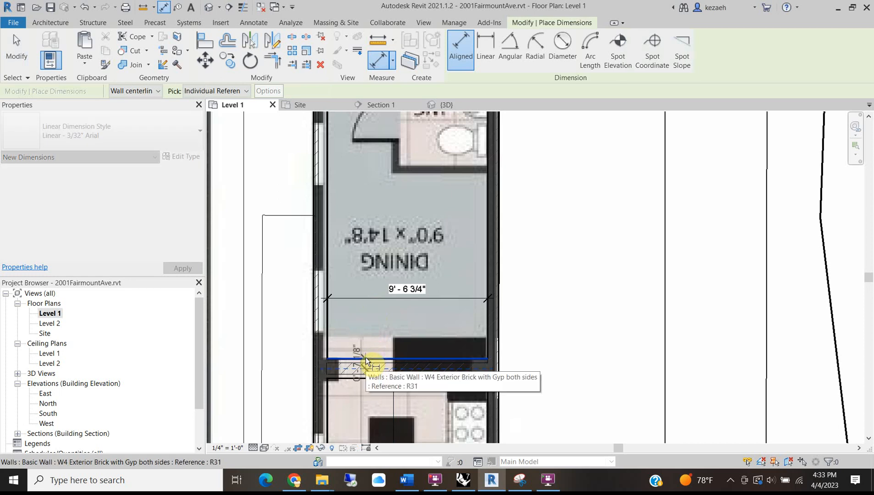
key(Escape)
key(Escape)
Begin a dimension from the wall's top face, pan around the WC and stair, then cancel it.
key(d)
key(i)
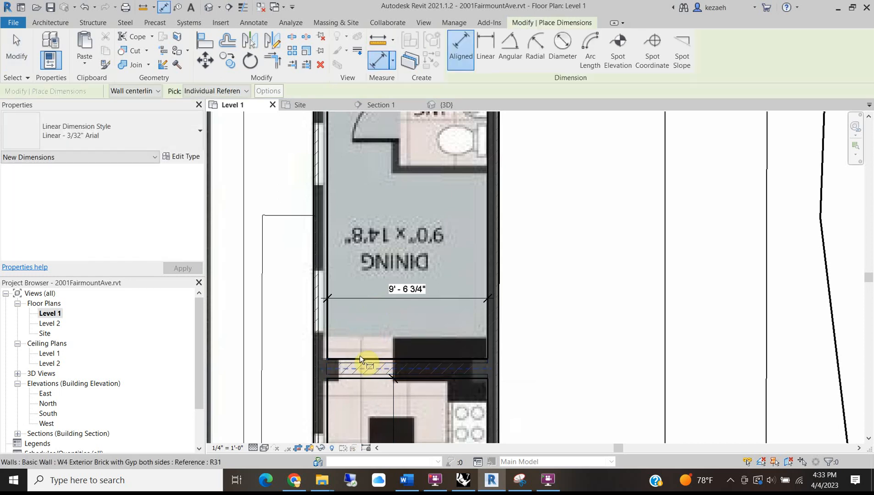
click(360, 356)
middle_drag(358, 115, 360, 255)
middle_drag(379, 196, 381, 260)
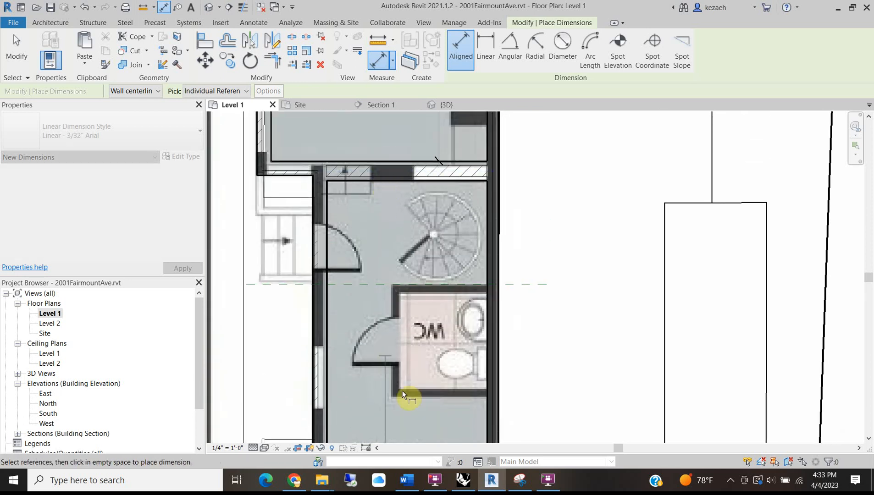
middle_drag(405, 404, 379, 236)
middle_drag(393, 276, 410, 233)
key(Escape)
key(Escape)
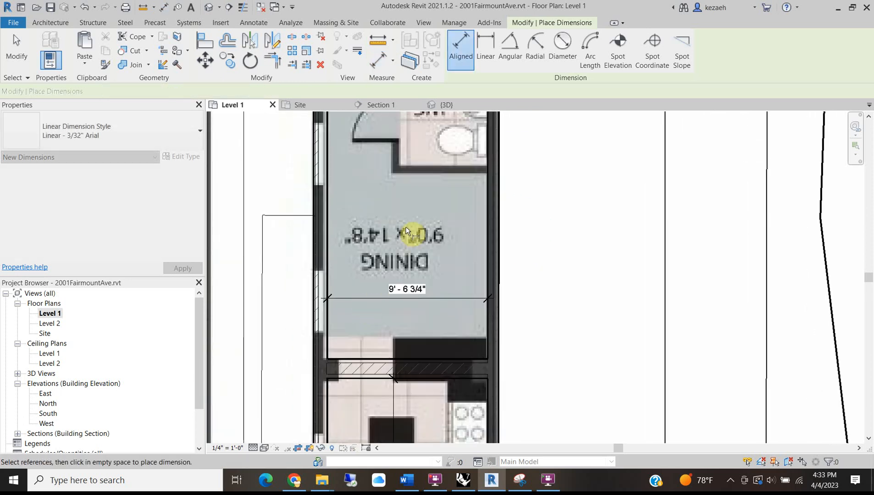
scroll(393, 234, down, 2)
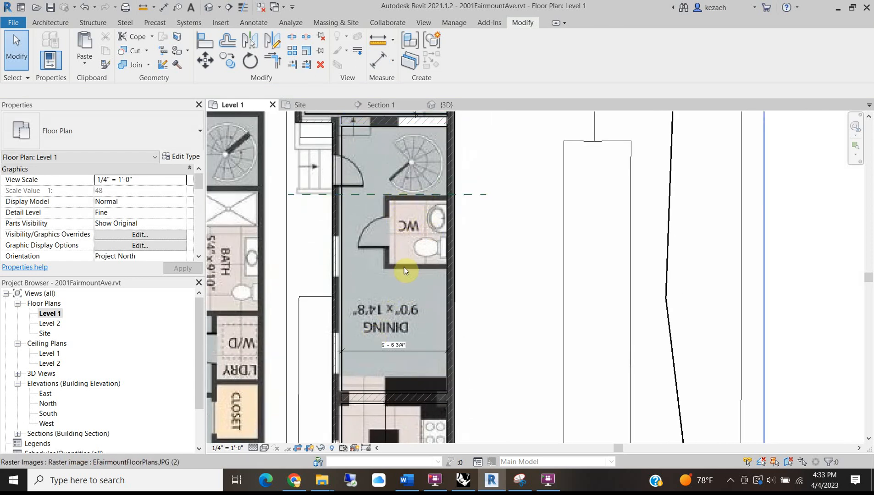
scroll(417, 254, up, 2)
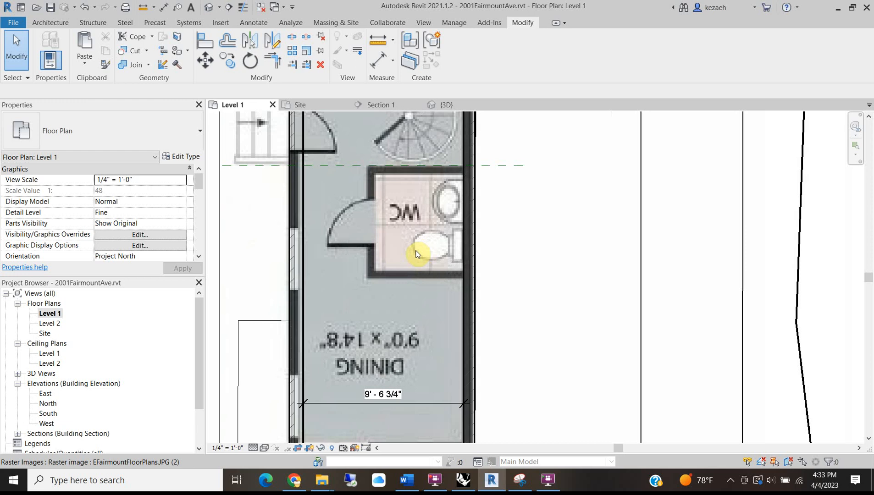
scroll(417, 255, down, 2)
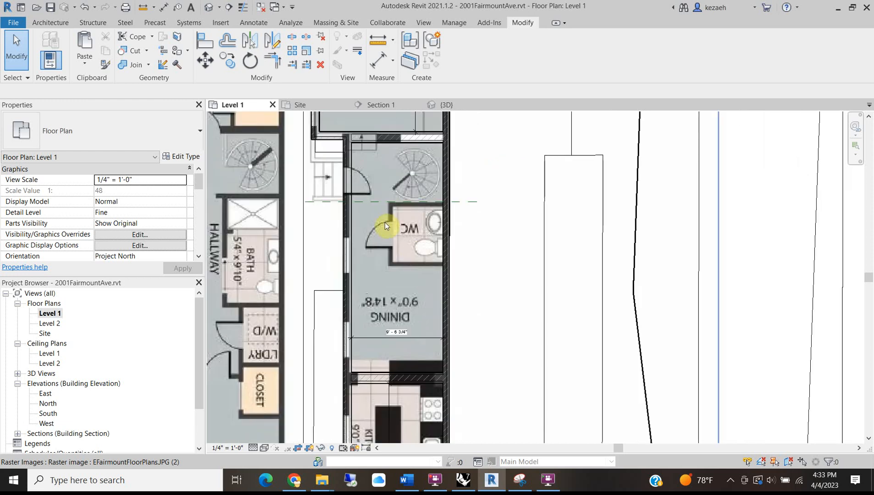
Set up architectural walls of type W3 Interior 4 7/8" Partition with location line Finish Face: Interior.
click(52, 22)
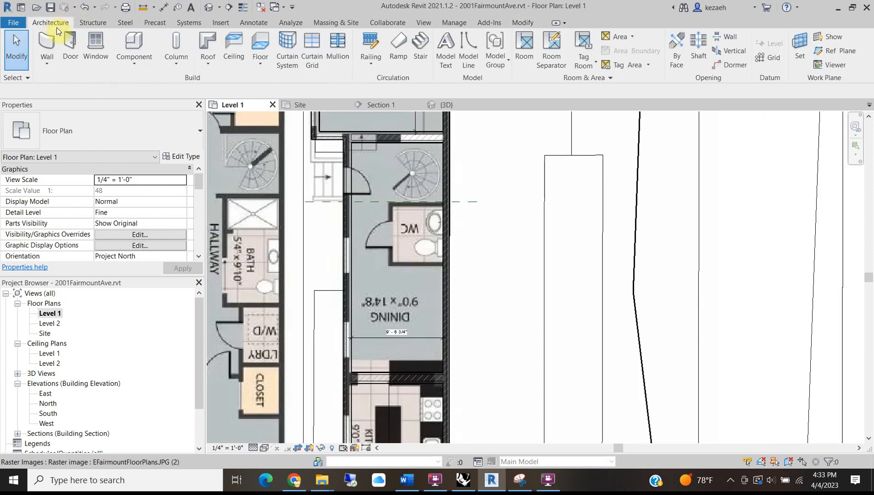
click(54, 63)
click(69, 83)
click(69, 122)
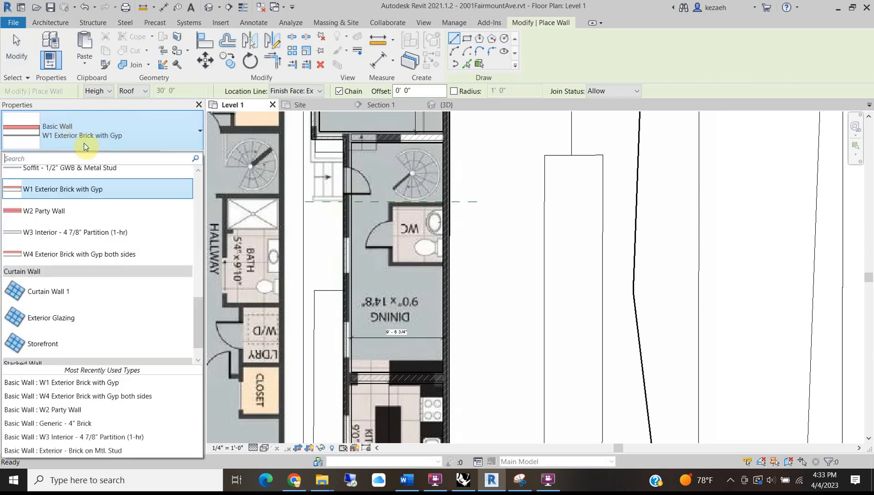
click(57, 232)
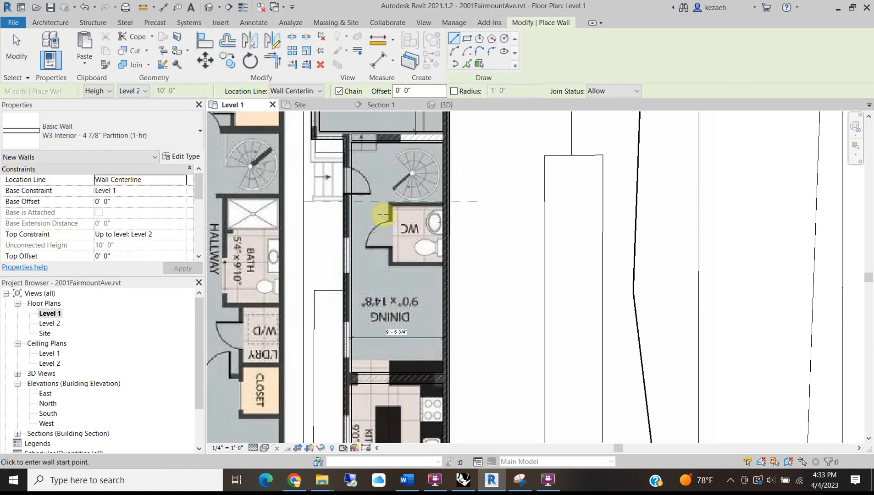
scroll(384, 215, up, 5)
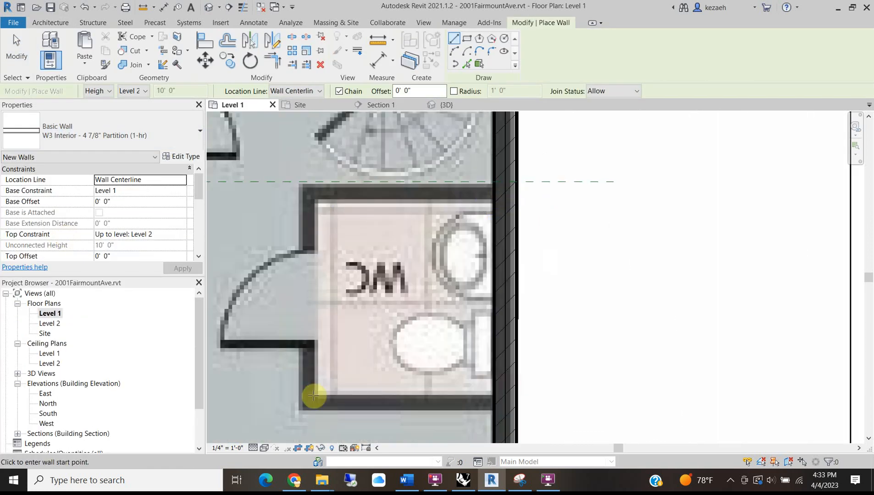
click(285, 90)
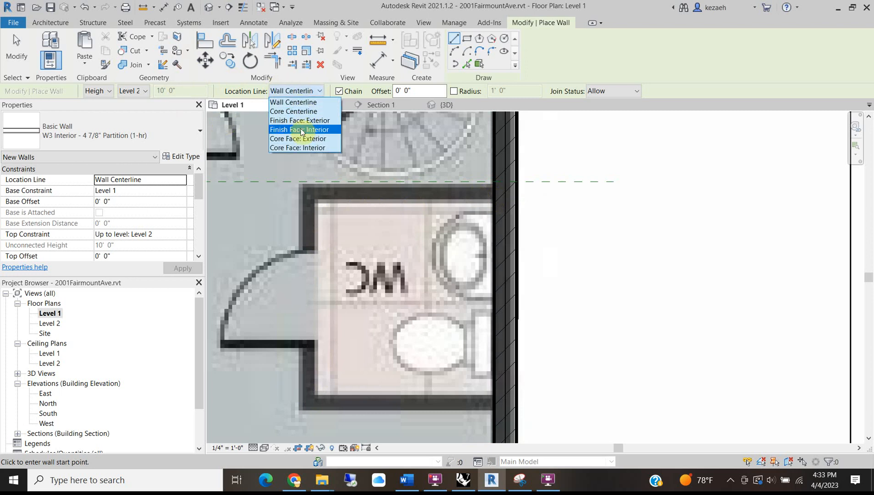
click(311, 148)
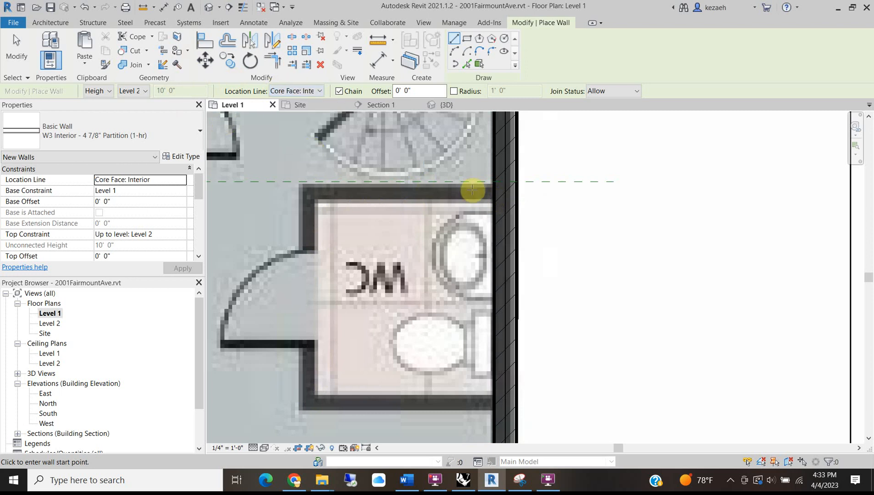
click(295, 95)
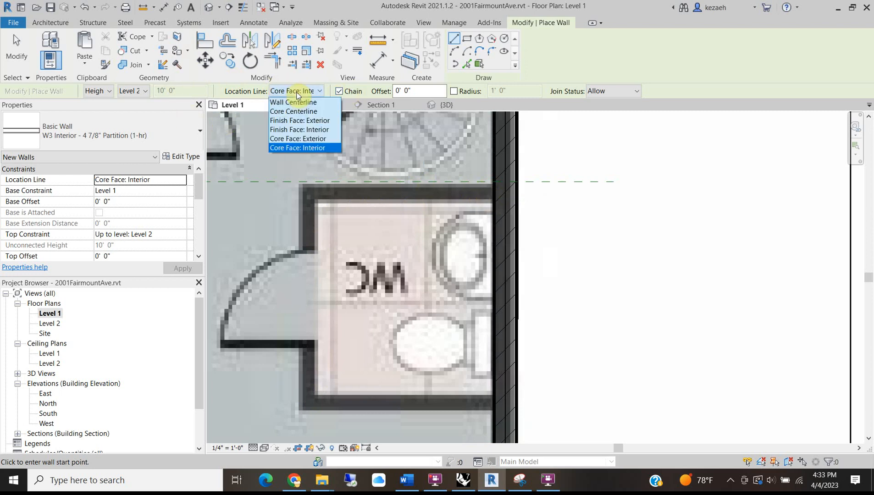
click(301, 130)
Draw the WC's bottom, left and top walls as one chain ending at the right wall.
click(497, 202)
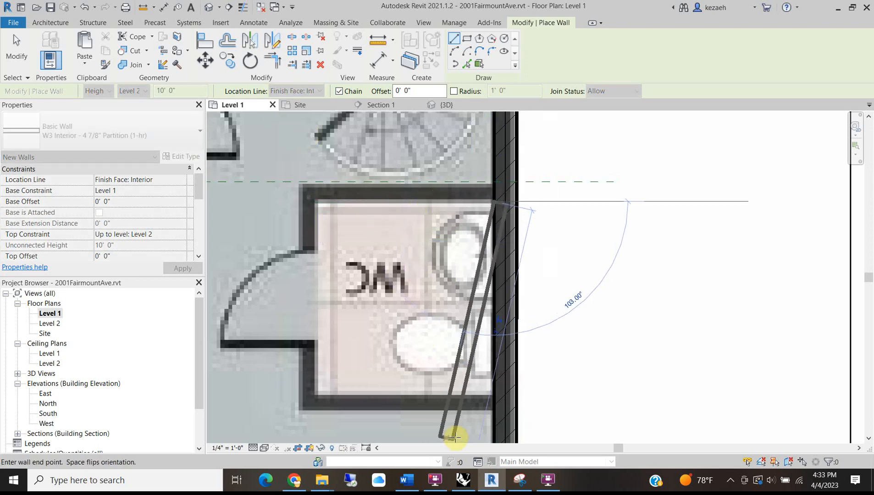
key(Escape)
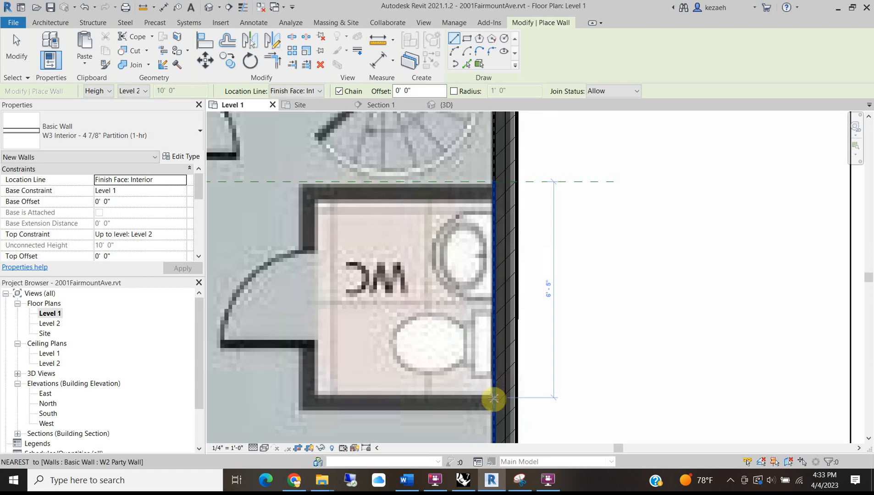
click(494, 399)
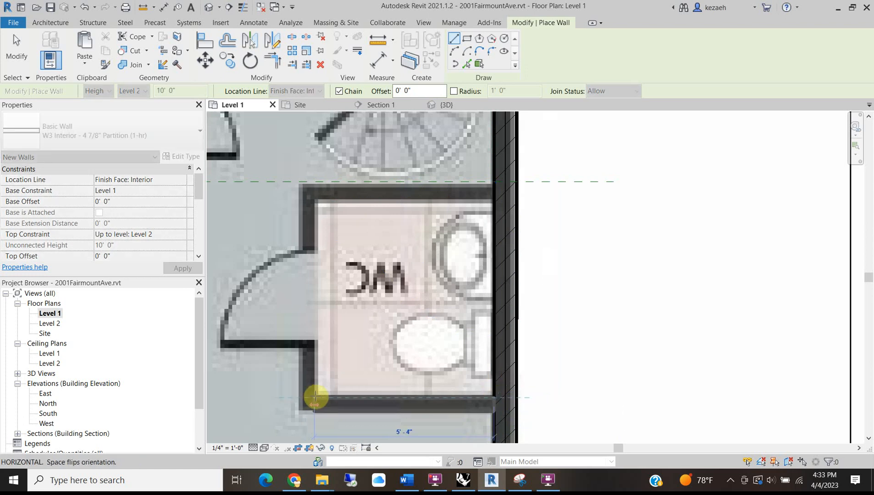
click(315, 397)
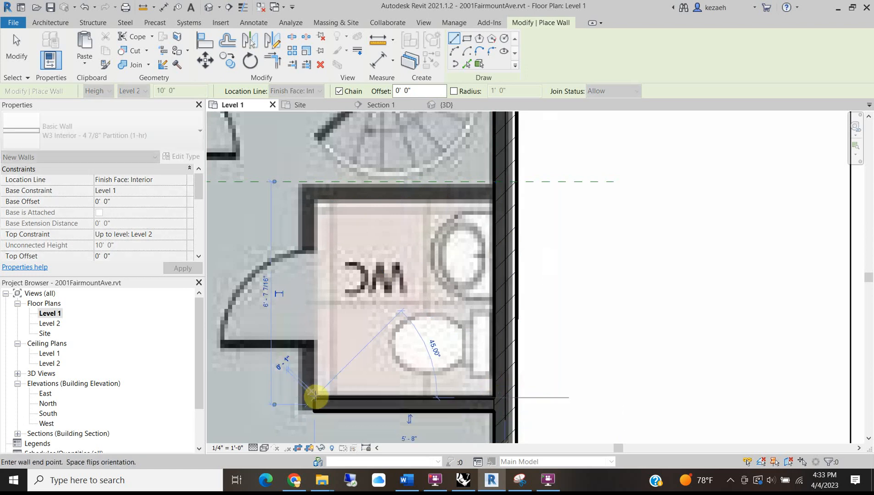
click(314, 202)
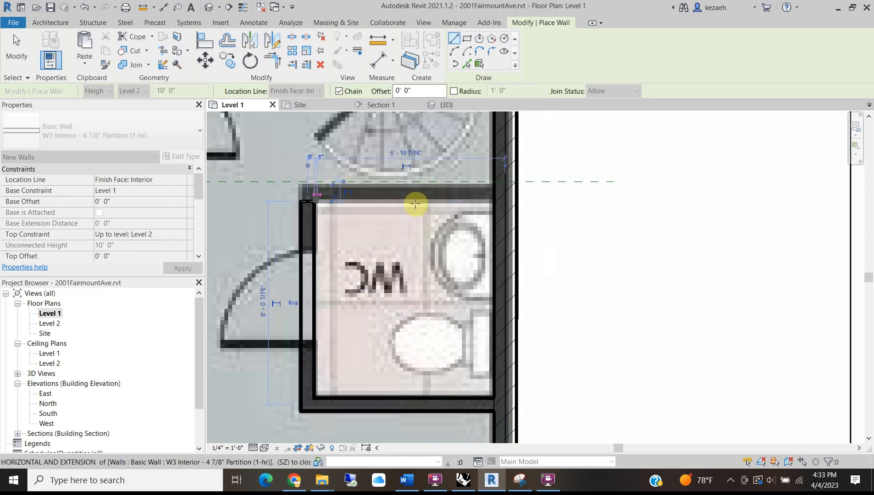
click(493, 201)
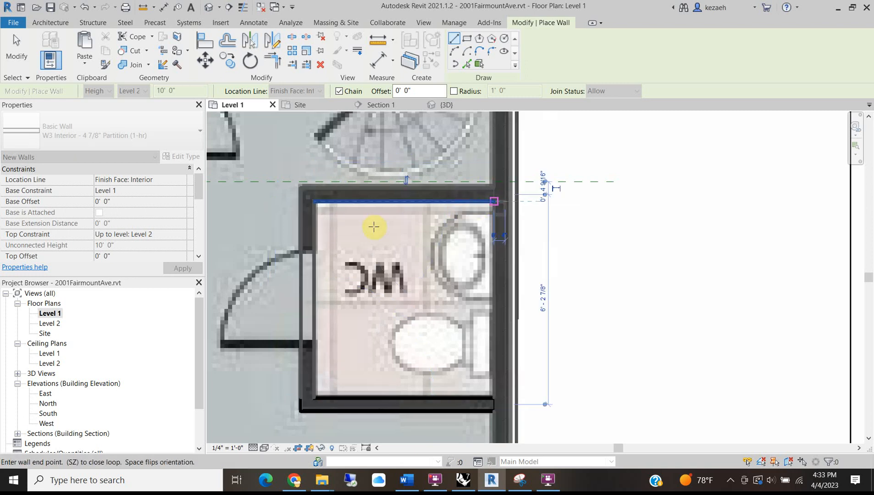
key(Escape)
key(Escape)
scroll(311, 198, down, 5)
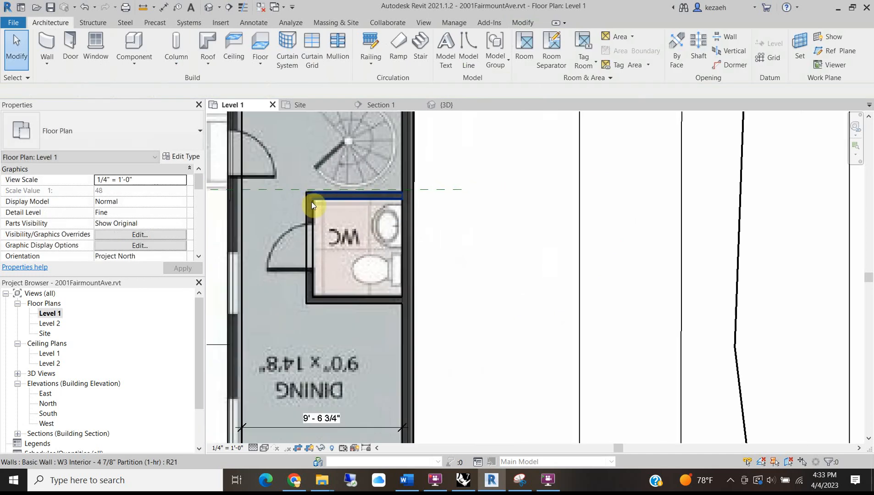
Dimension the dining room from the WC's lower wall to its bottom wall (11' - 0 1/16").
middle_drag(335, 313, 368, 244)
key(d)
key(i)
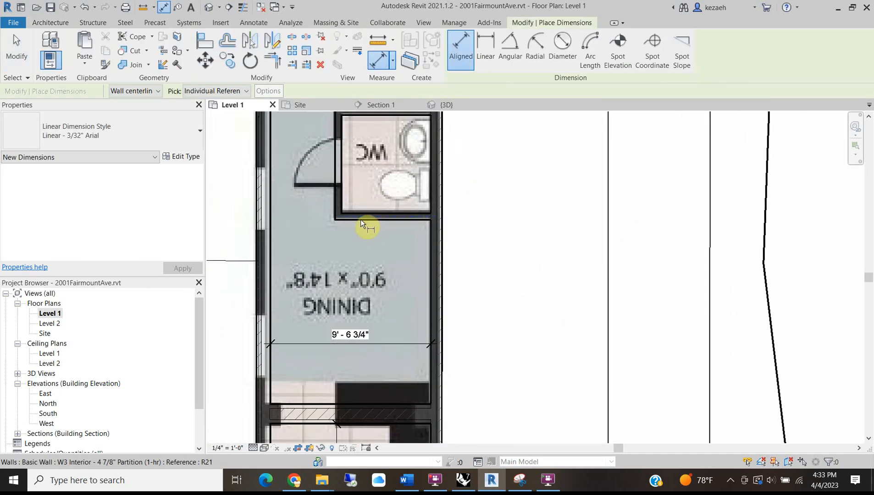
click(360, 219)
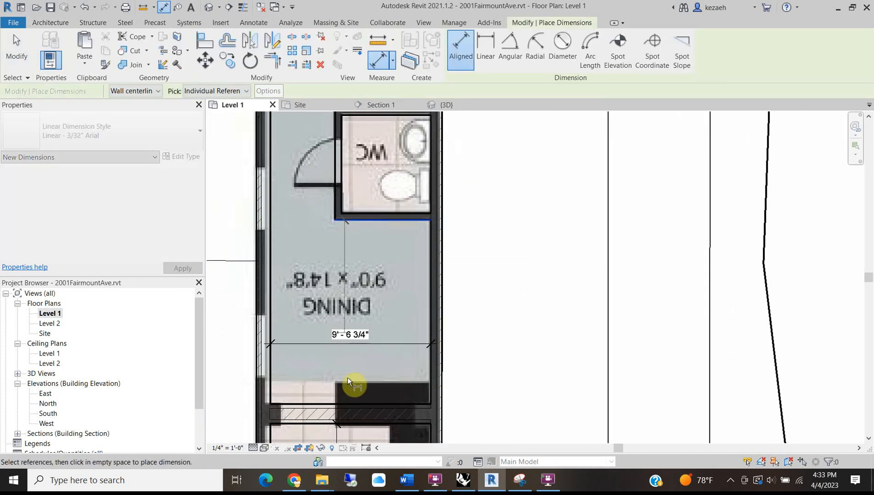
click(327, 405)
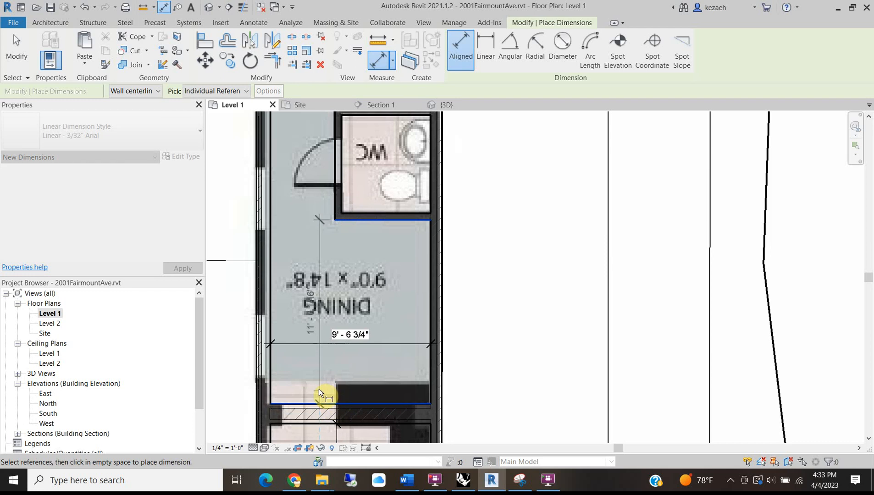
click(297, 365)
key(Escape)
key(Escape)
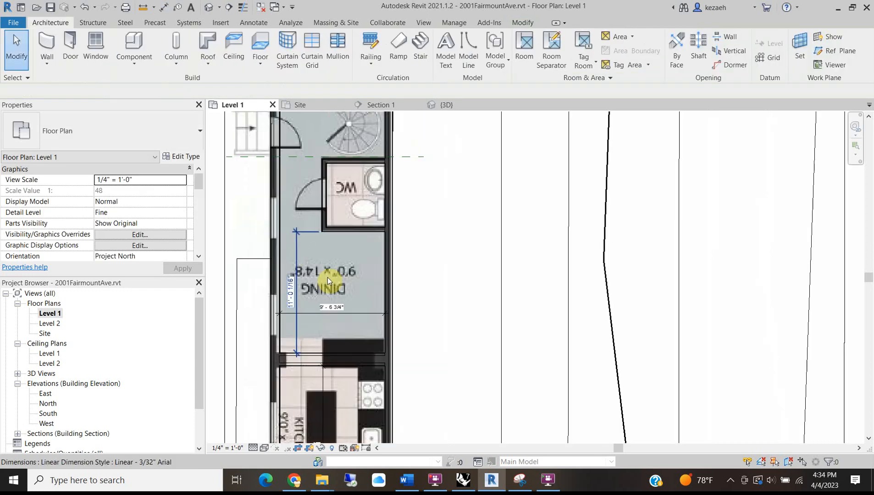
Pan past the kitchen and stair to the living room, entry and FIRST FLOOR title.
middle_drag(327, 277, 363, 291)
scroll(356, 278, up, 1)
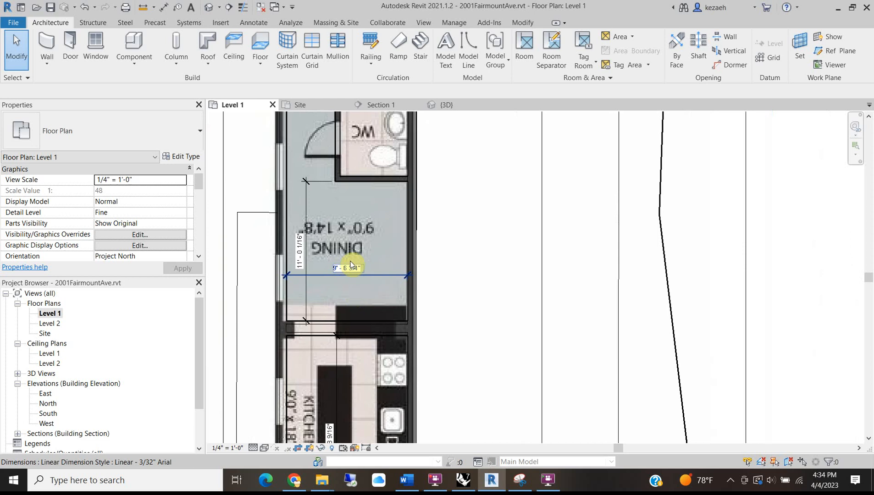
scroll(350, 265, down, 3)
middle_drag(328, 240, 289, 344)
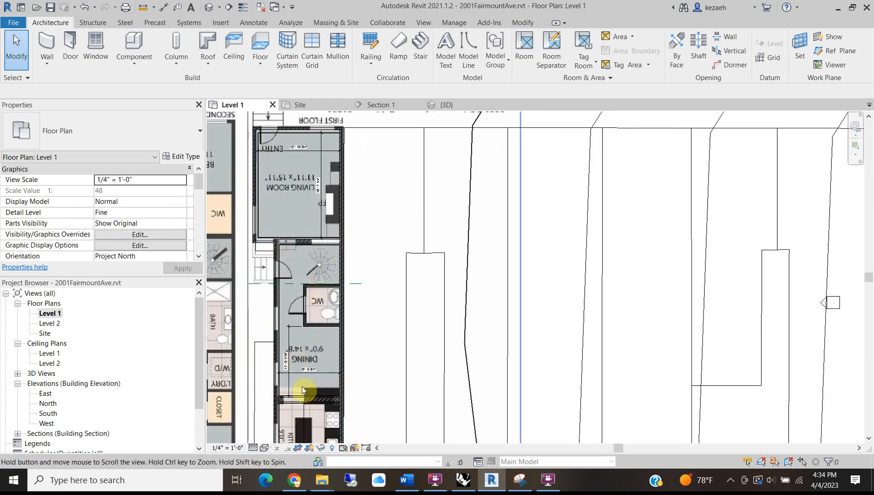
scroll(302, 386, up, 4)
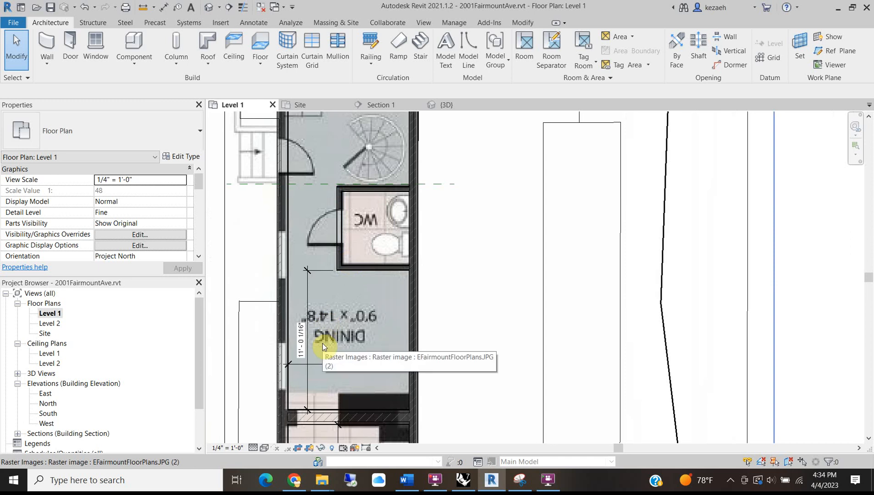
scroll(322, 361, down, 3)
middle_drag(331, 232, 293, 423)
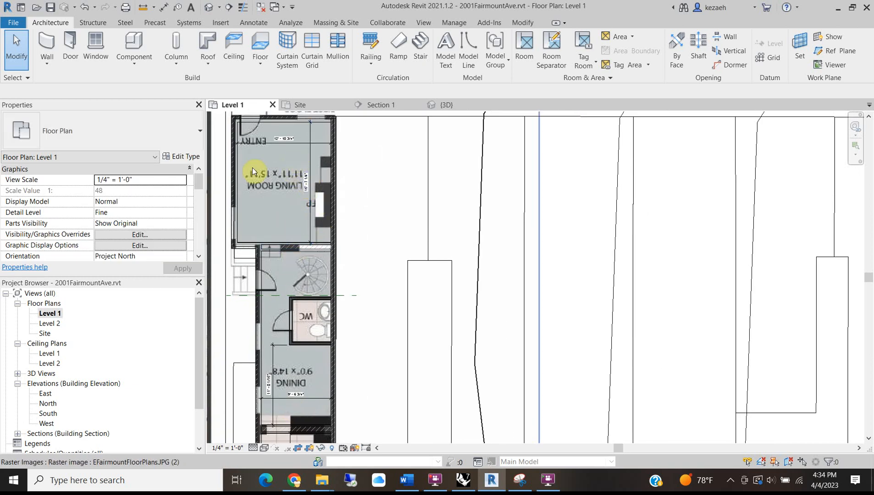
scroll(292, 248, up, 4)
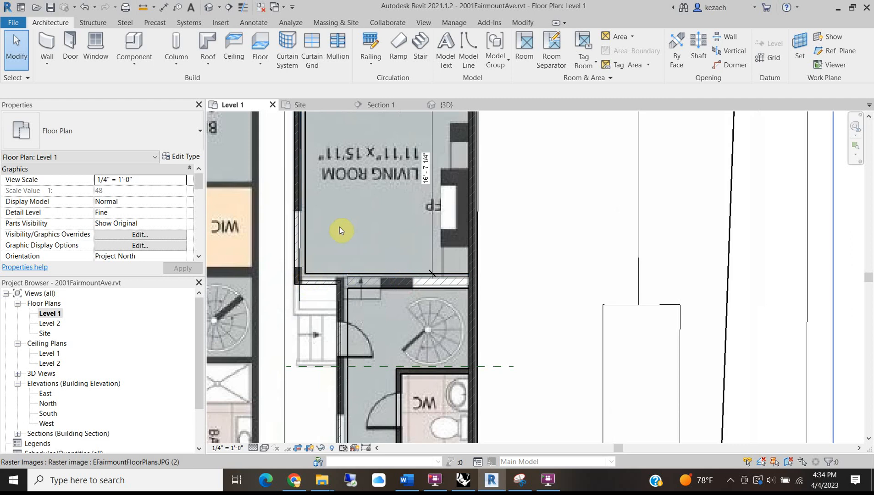
middle_drag(341, 233, 374, 394)
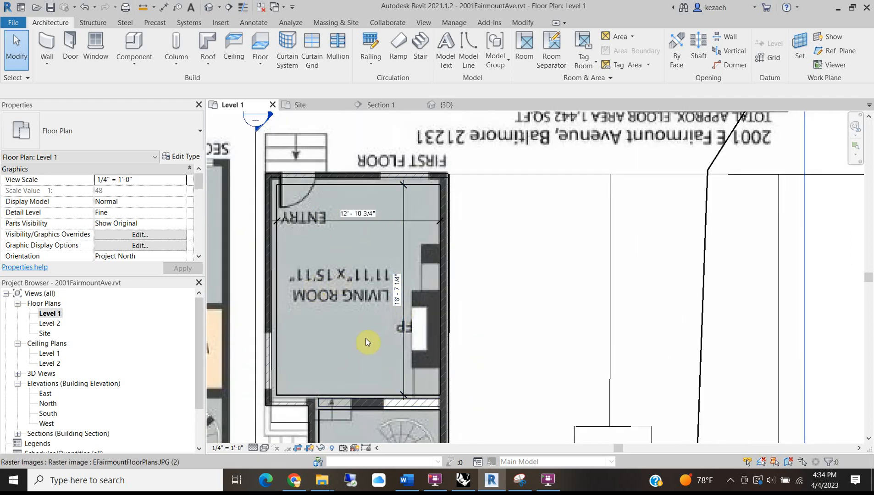
click(395, 403)
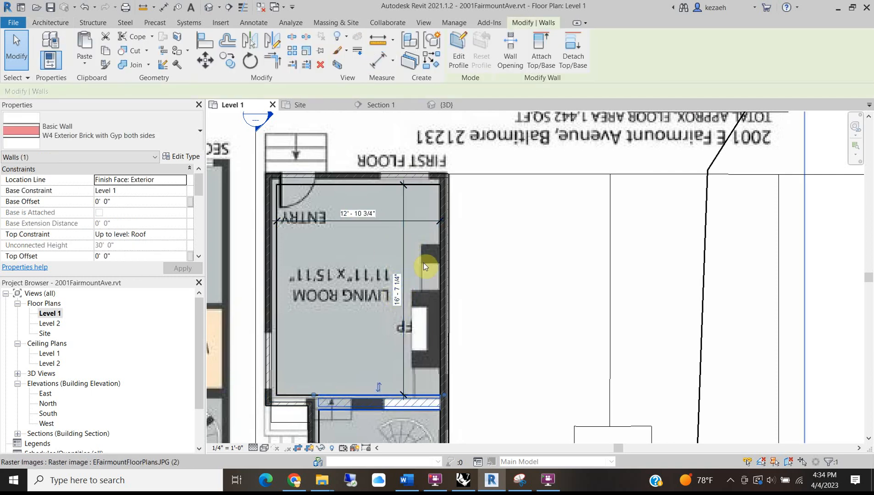
scroll(396, 297, up, 1)
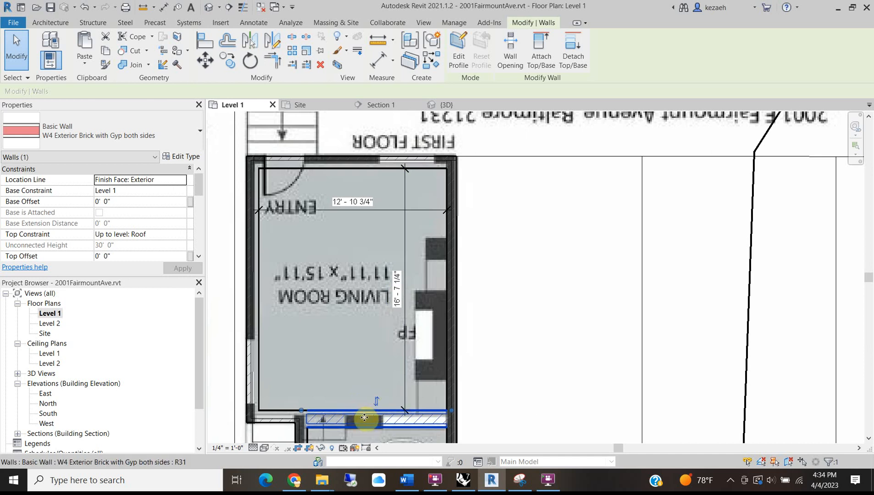
drag(364, 418, 358, 411)
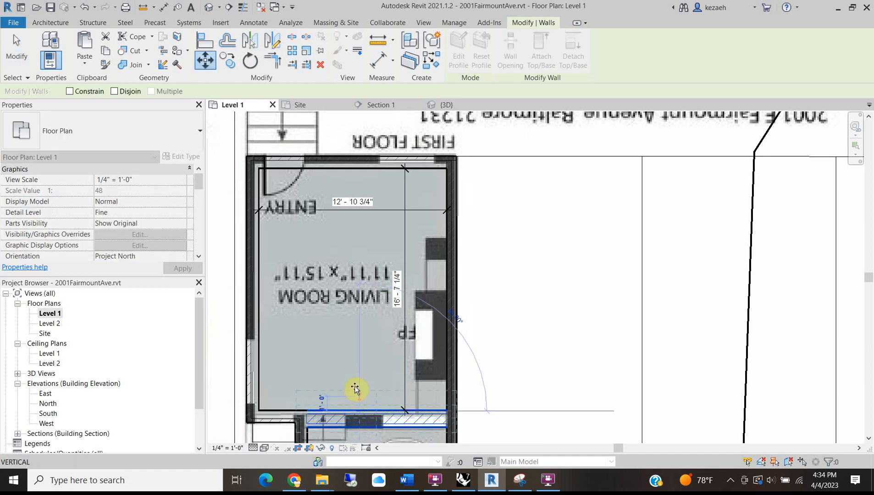
key(Escape)
click(405, 379)
Place an aligned dimension from the living room's bottom wall to its top wall.
click(394, 419)
key(Escape)
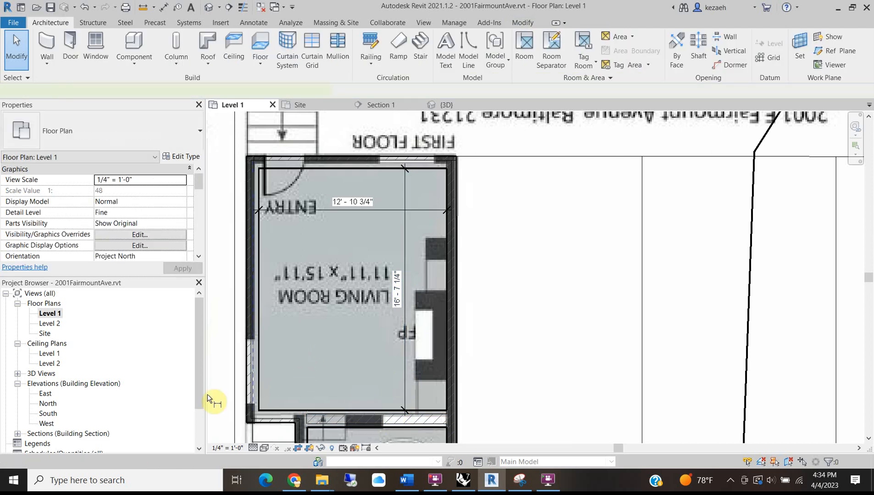
key(d)
key(i)
click(275, 409)
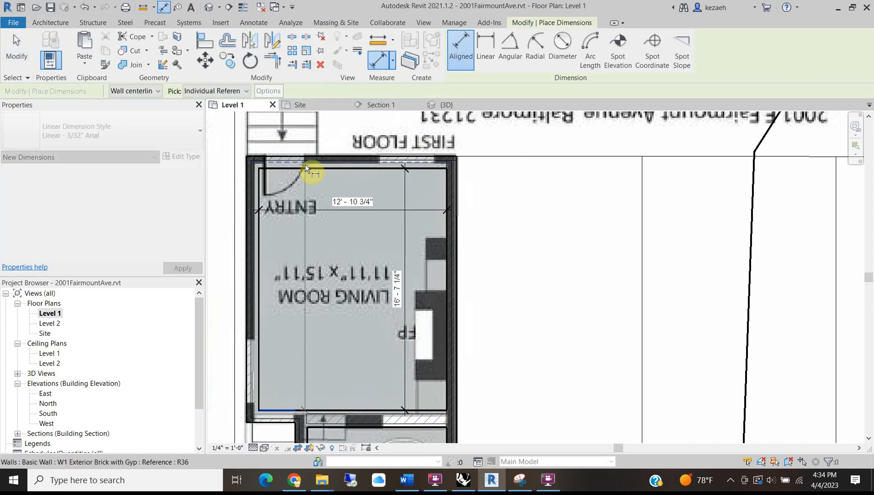
click(306, 170)
click(288, 228)
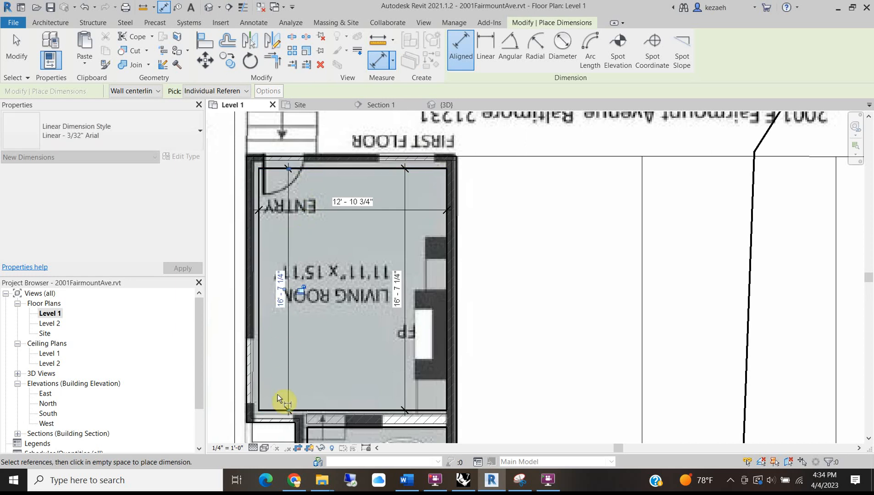
key(Escape)
key(Escape)
Move the living room's bottom wall so its depth reads 15' - 11".
click(276, 414)
click(284, 284)
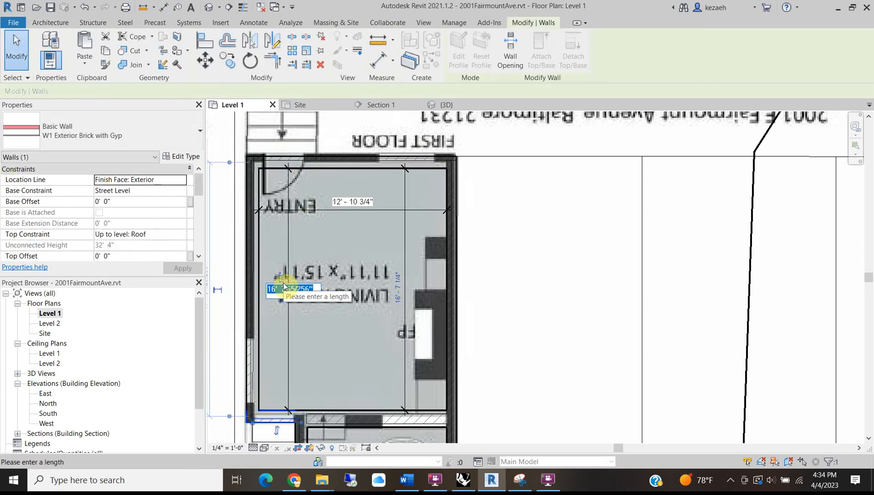
text(15' - 11)
key(Return)
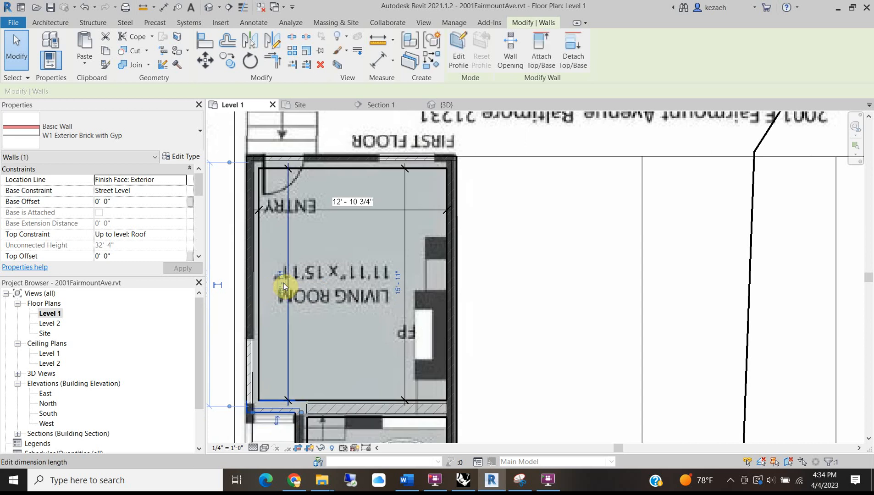
key(Escape)
scroll(308, 319, down, 1)
middle_drag(333, 298, 341, 223)
scroll(318, 331, up, 2)
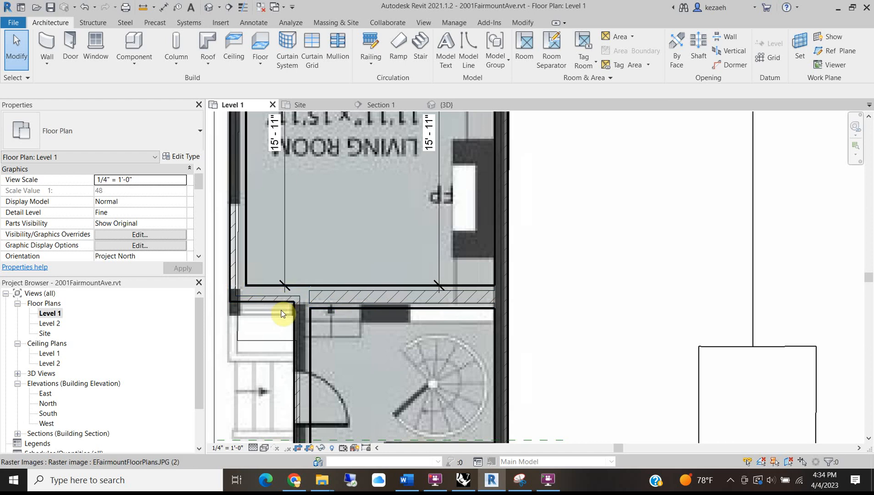
scroll(369, 316, down, 2)
middle_drag(380, 347, 370, 256)
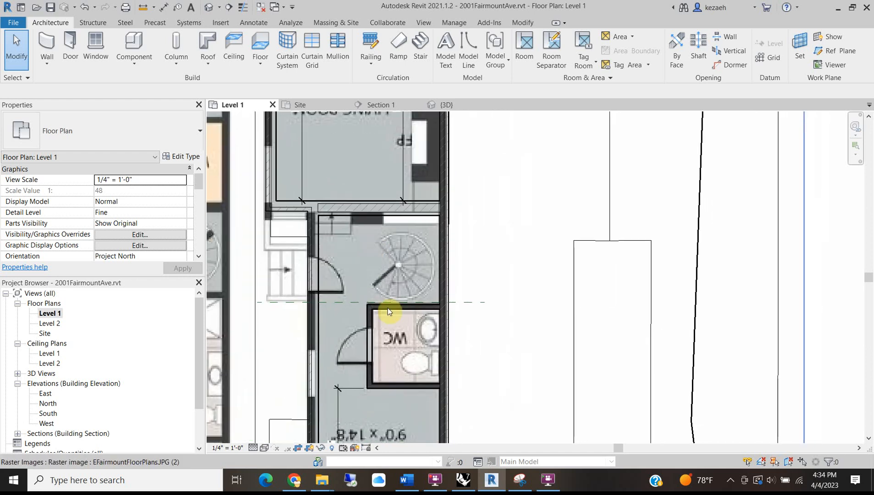
scroll(379, 305, down, 2)
middle_drag(377, 354, 347, 302)
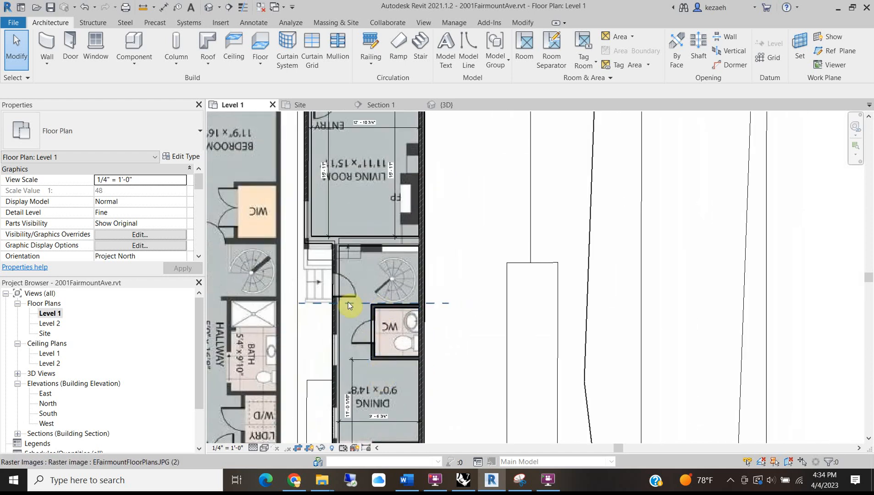
scroll(357, 303, up, 2)
scroll(367, 356, down, 2)
middle_drag(386, 371, 396, 326)
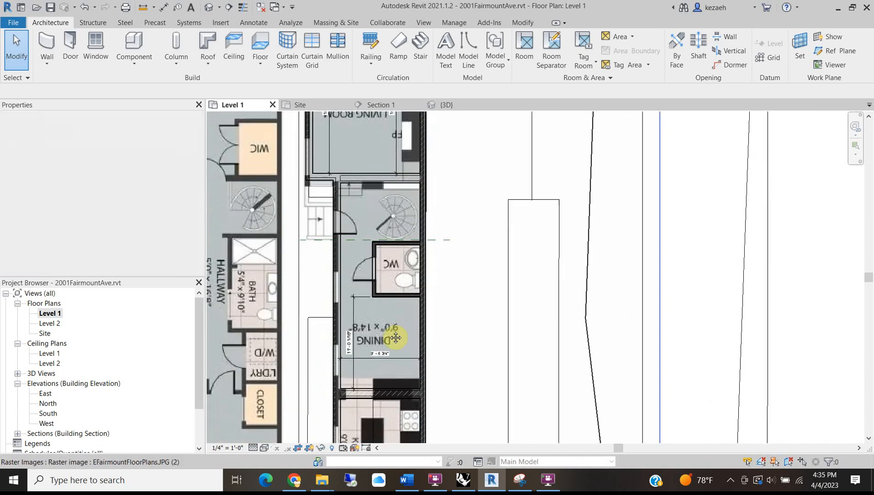
scroll(388, 363, up, 3)
middle_drag(385, 362, 369, 183)
scroll(340, 301, down, 3)
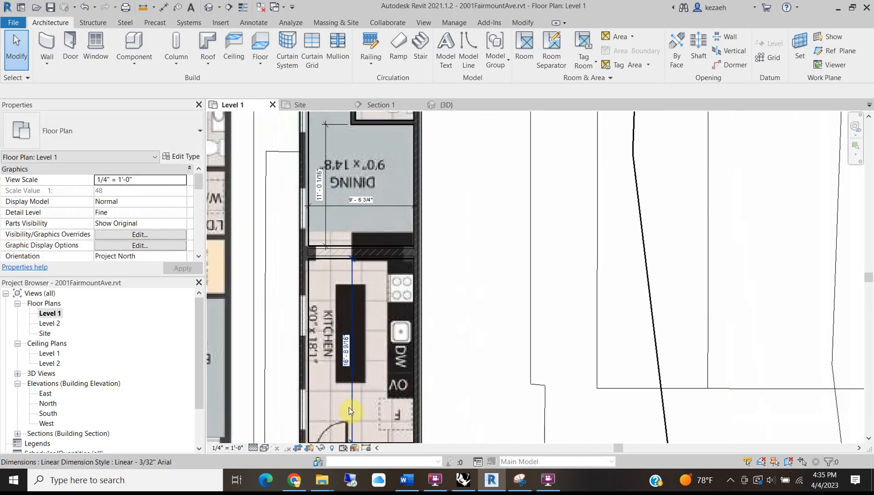
middle_drag(349, 408, 359, 293)
scroll(346, 342, up, 4)
middle_drag(356, 254, 367, 357)
scroll(333, 204, down, 2)
middle_drag(334, 203, 351, 356)
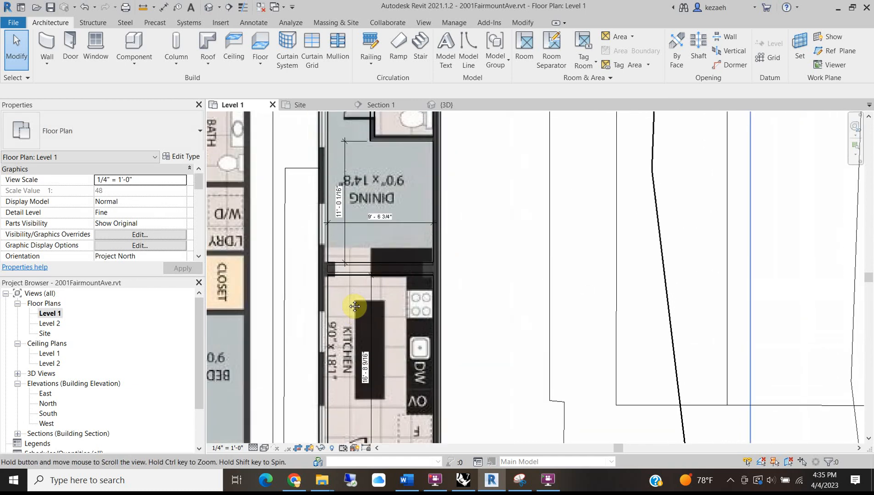
scroll(353, 186, up, 3)
middle_drag(363, 149, 394, 207)
scroll(399, 269, up, 1)
scroll(381, 205, down, 2)
middle_drag(396, 302, 401, 236)
Try moving the dining-kitchen wall with the move tool, then cancel and deselect it.
click(392, 213)
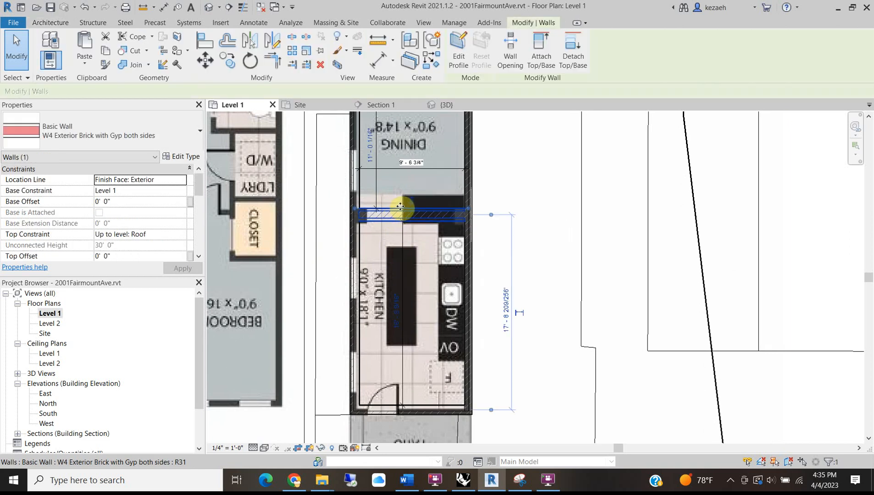
scroll(400, 206, up, 2)
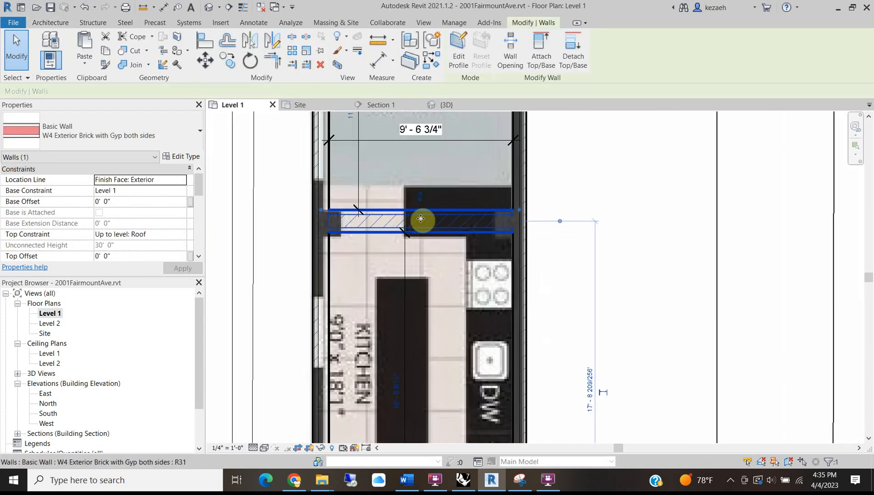
key(v)
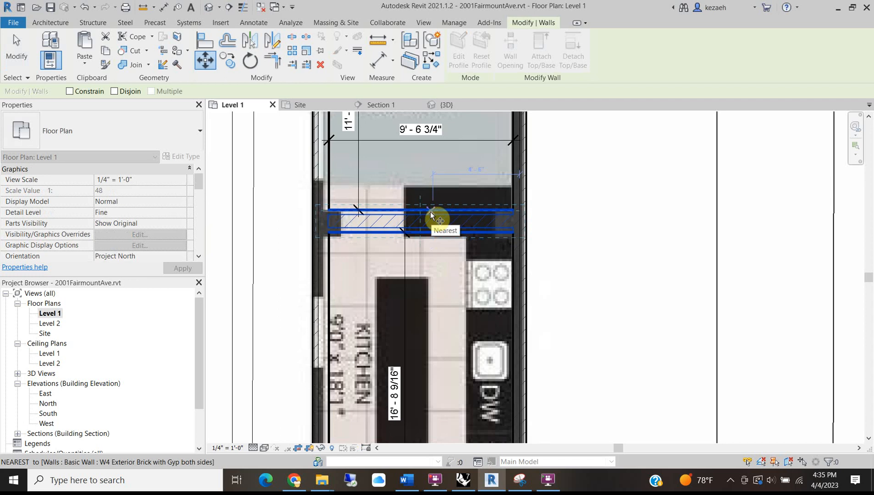
scroll(431, 211, down, 2)
scroll(434, 208, up, 3)
key(Escape)
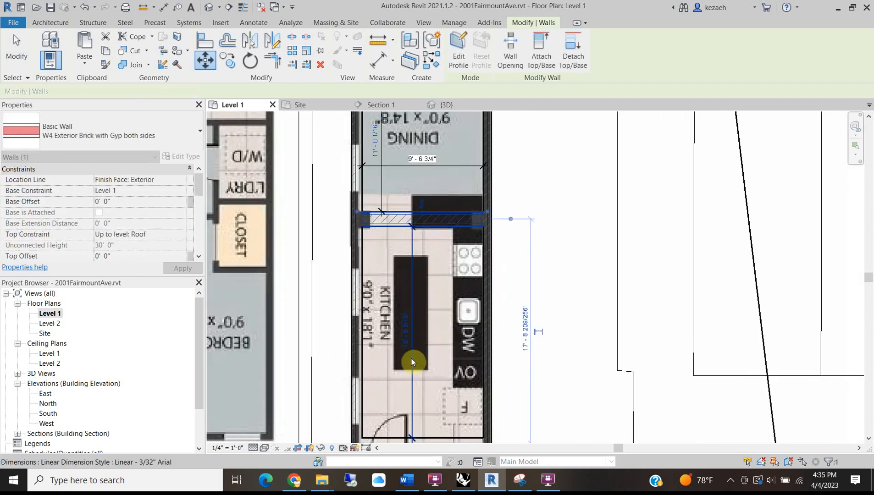
scroll(413, 357, up, 2)
key(Escape)
scroll(411, 306, down, 2)
middle_drag(400, 171, 399, 225)
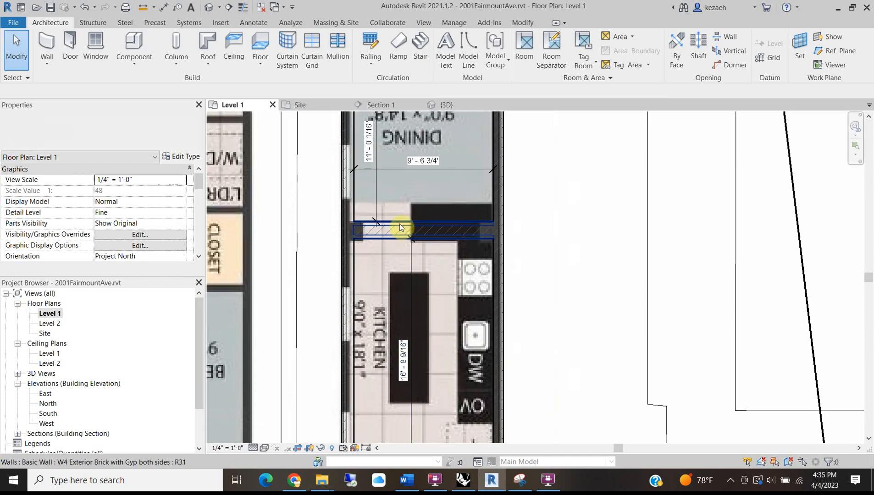
Set the kitchen depth to 17' - 0" through the dining-kitchen wall's temporary dimension.
click(391, 236)
click(403, 361)
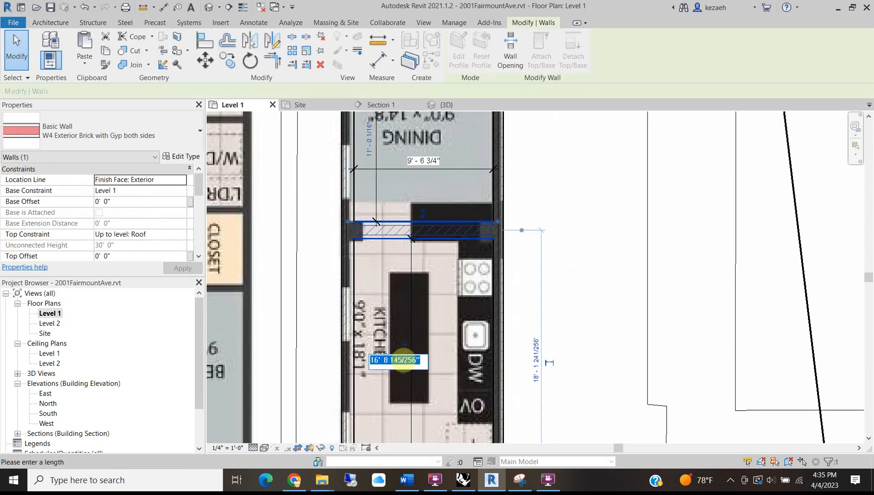
text(17)
key(Return)
key(Escape)
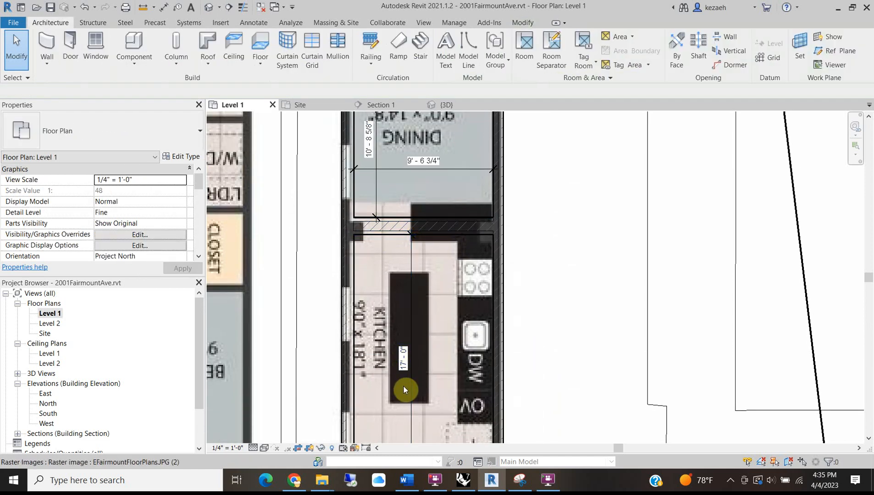
scroll(395, 349, up, 2)
scroll(395, 349, down, 2)
middle_drag(367, 142, 385, 388)
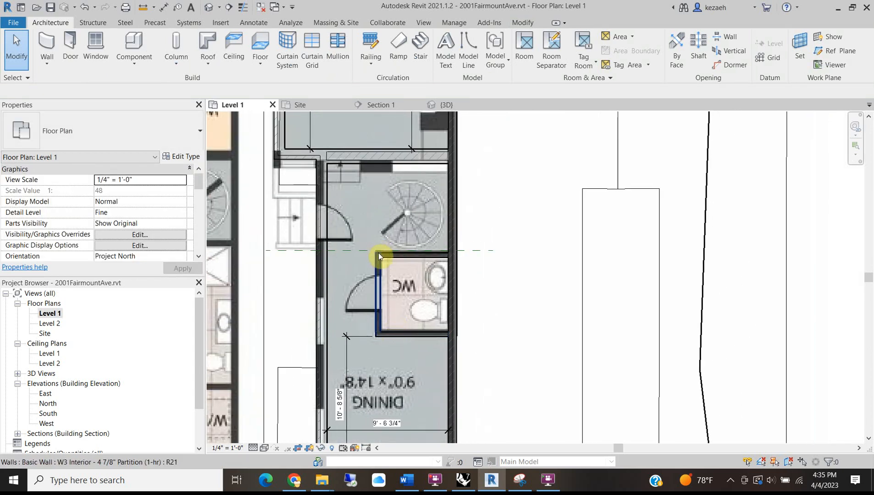
Start a dimension and then a detail line, cancelling both.
scroll(390, 166, up, 2)
key(d)
key(i)
key(Escape)
key(d)
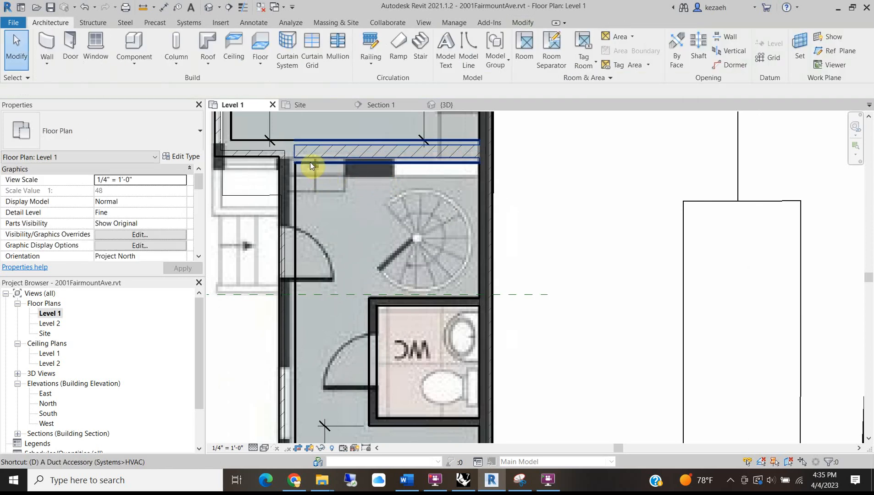
key(l)
click(308, 162)
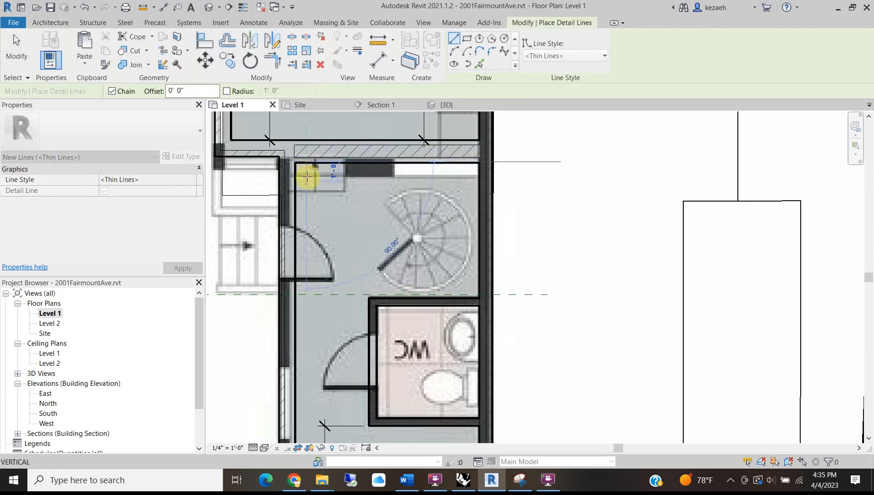
key(Escape)
key(Escape)
Move the selected WC walls 1 foot vertically with MV.
click(373, 357)
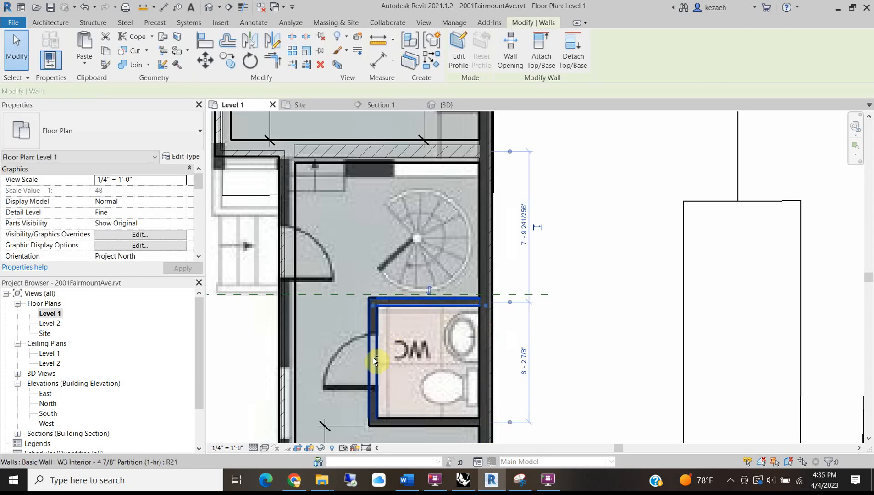
ctrl+click(394, 420)
middle_drag(406, 370, 422, 186)
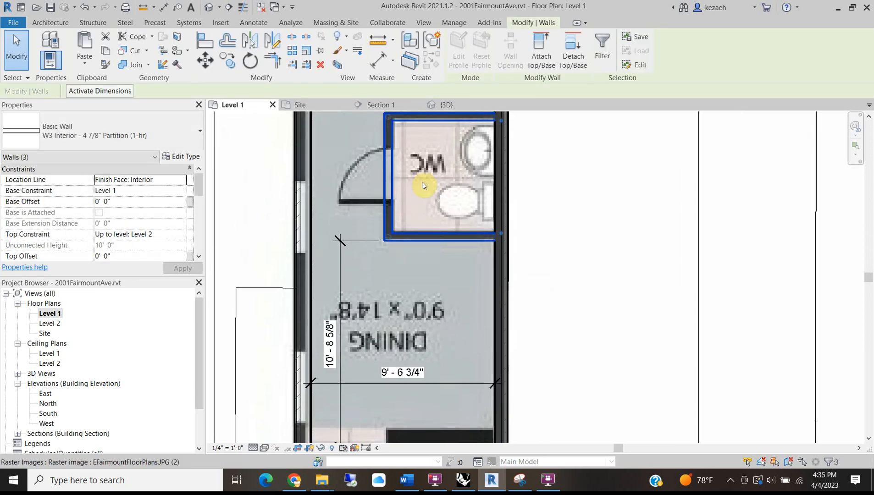
key(m)
key(v)
click(418, 343)
text(1)
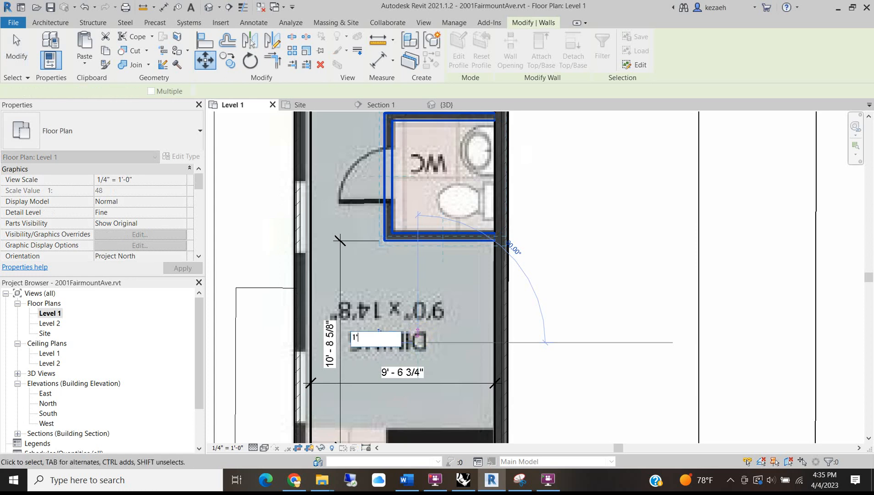
key(Return)
Delete the living room's 12' - 10 3/4" dimension and both 15' - 11" dimensions.
scroll(378, 275, down, 3)
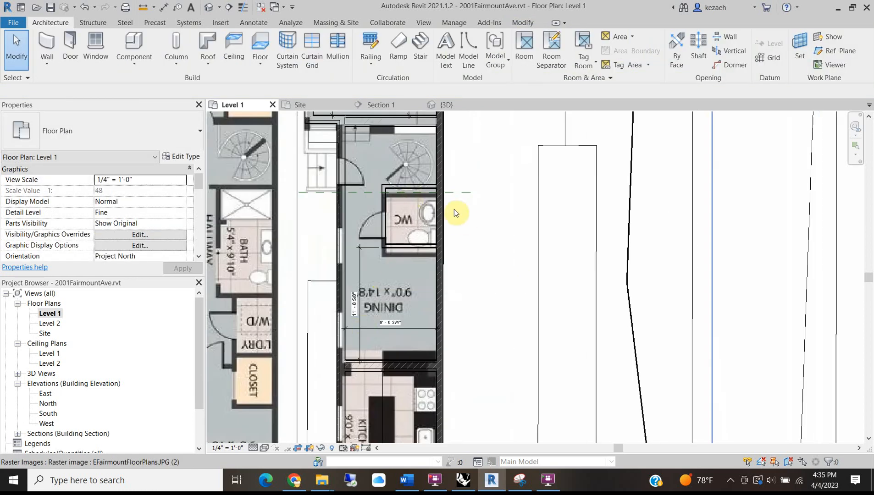
scroll(381, 277, down, 2)
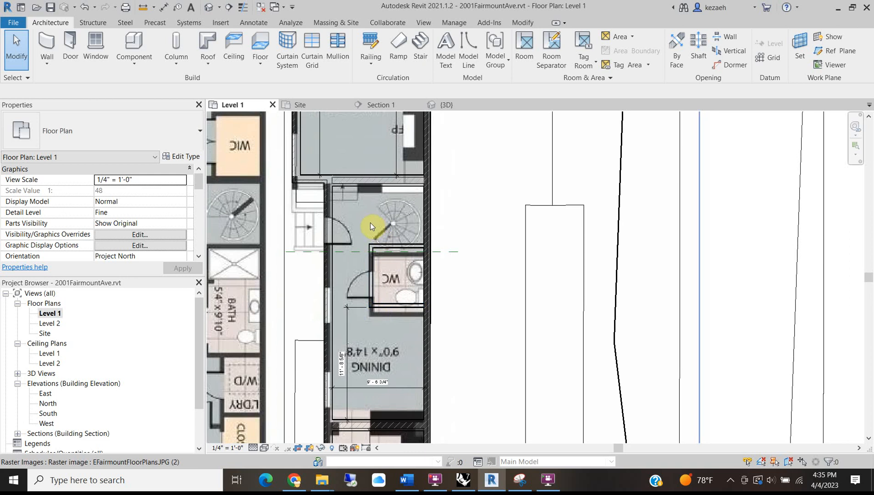
scroll(370, 223, down, 1)
scroll(376, 208, down, 2)
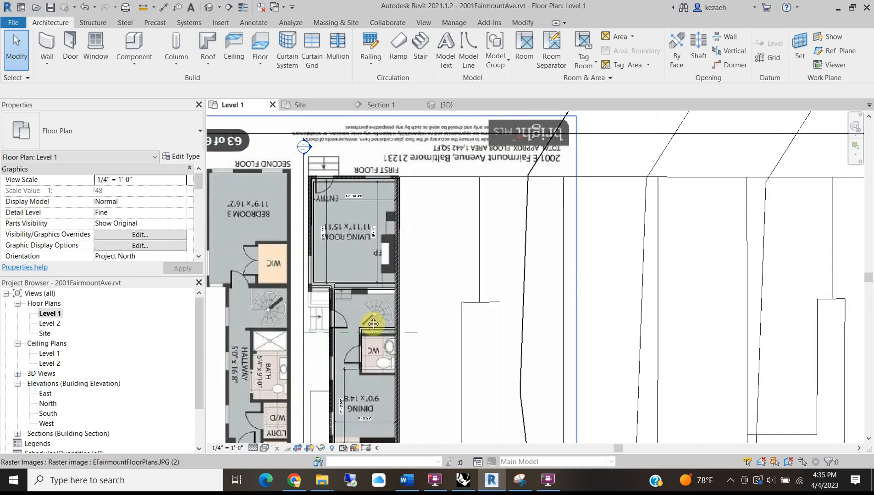
scroll(367, 317, up, 2)
middle_drag(389, 338, 379, 237)
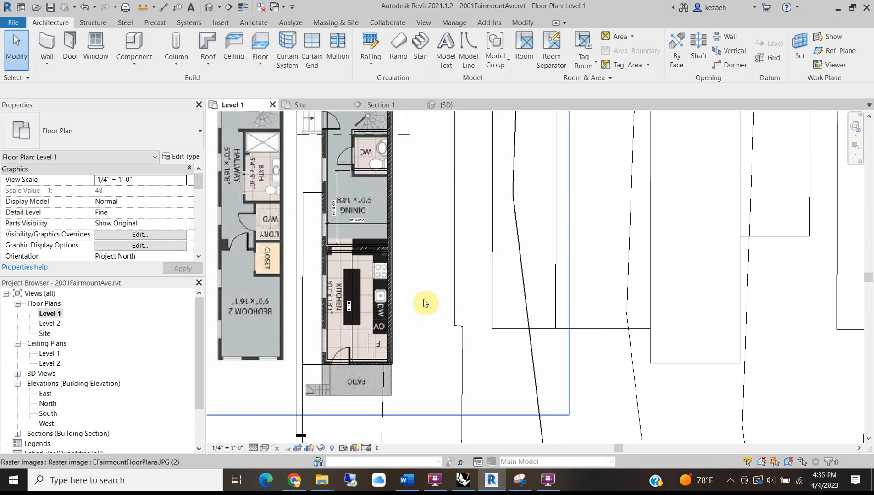
scroll(380, 158, down, 1)
middle_drag(381, 159, 383, 289)
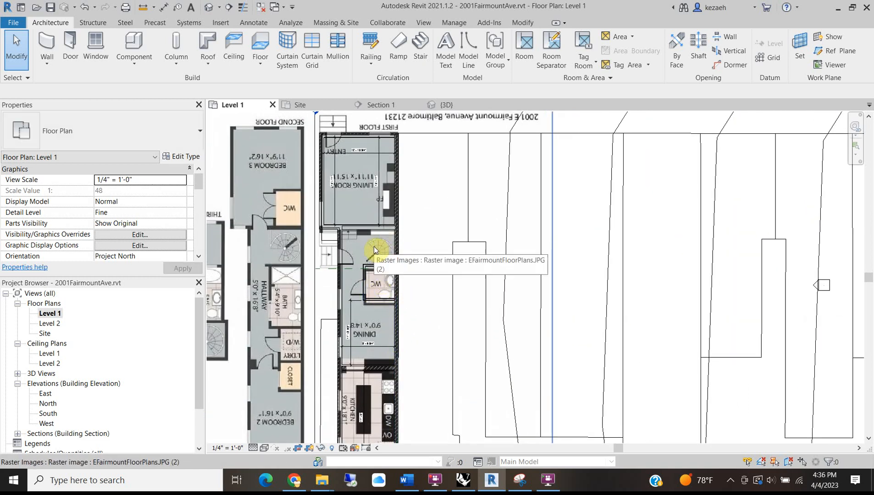
middle_drag(281, 277, 281, 210)
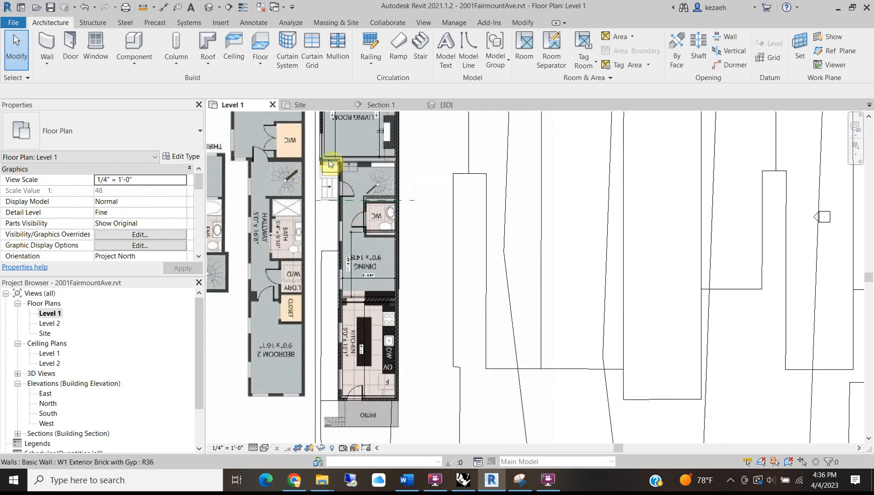
middle_drag(311, 230, 332, 346)
scroll(381, 178, up, 4)
click(364, 230)
click(358, 231)
scroll(350, 236, down, 3)
scroll(289, 246, up, 3)
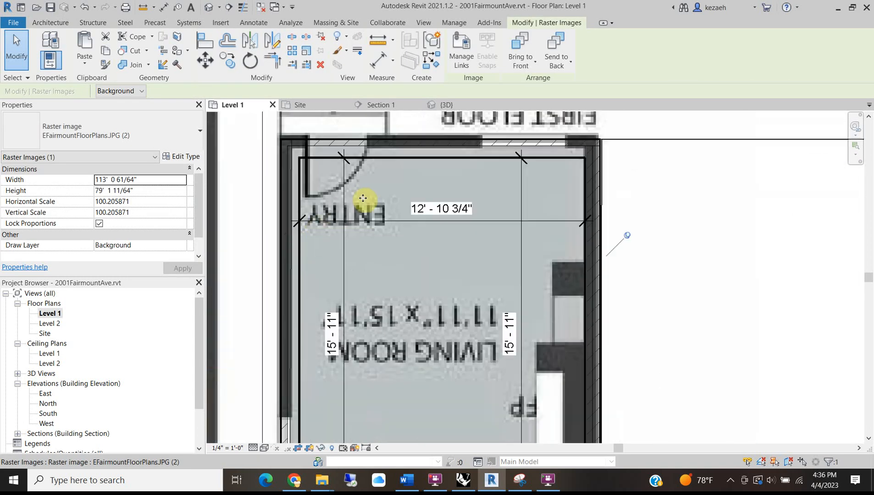
key(Escape)
click(387, 220)
key(Delete)
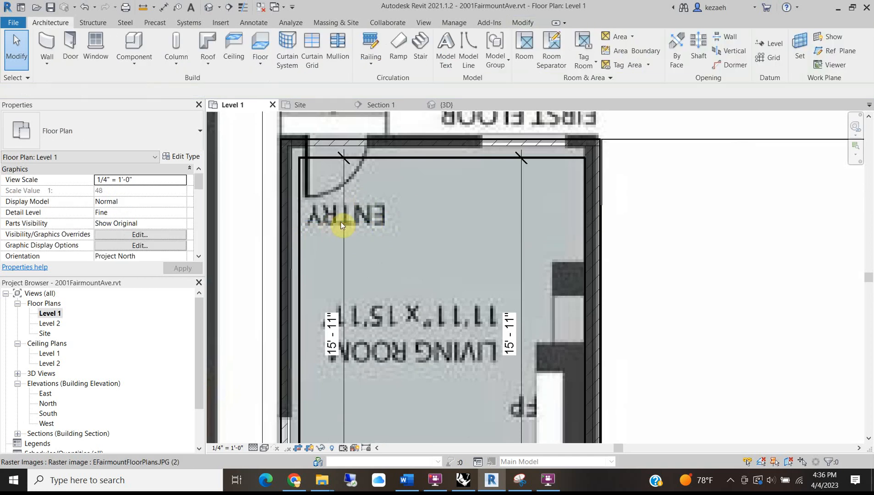
click(344, 220)
click(521, 271)
key(Delete)
Delete the stair-side, 9' - 6 3/4" and 17' - 0" kitchen dimensions, showing the full plan.
middle_drag(485, 382, 480, 182)
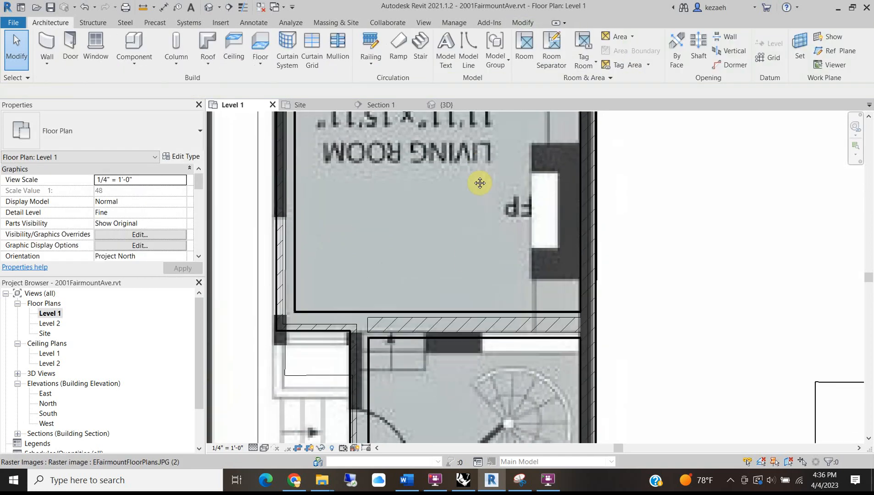
scroll(458, 227, down, 1)
scroll(458, 224, down, 1)
middle_drag(462, 326, 454, 147)
click(435, 366)
key(Delete)
click(452, 328)
key(Delete)
middle_drag(443, 397, 440, 231)
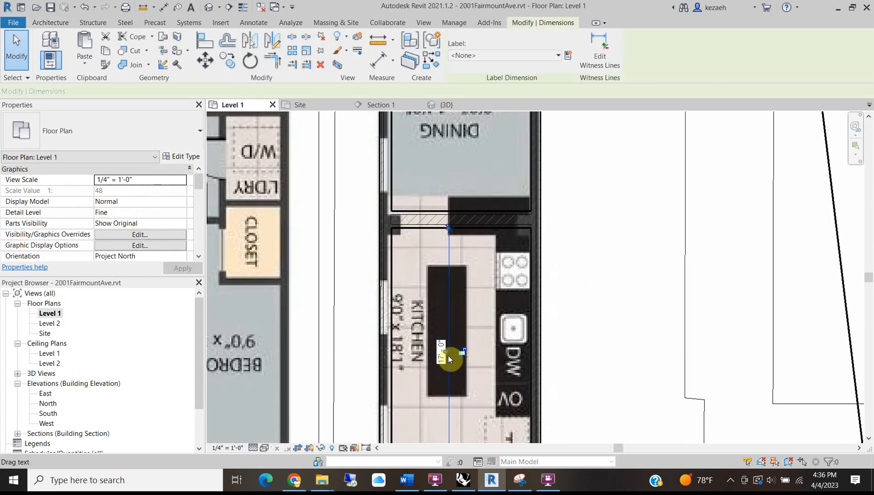
click(448, 356)
key(Delete)
scroll(448, 356, down, 2)
middle_drag(441, 280, 437, 301)
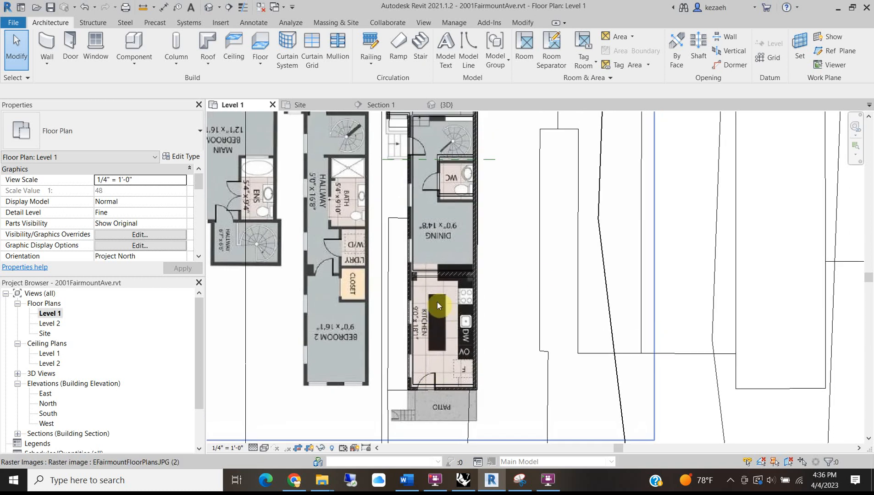
click(263, 38)
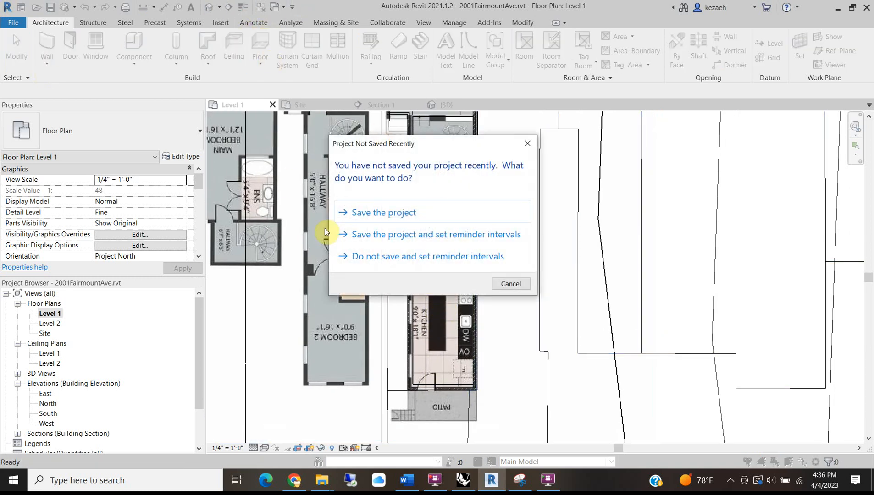
Save the project from the Project Not Saved Recently reminder.
click(381, 212)
mouse_move(294, 480)
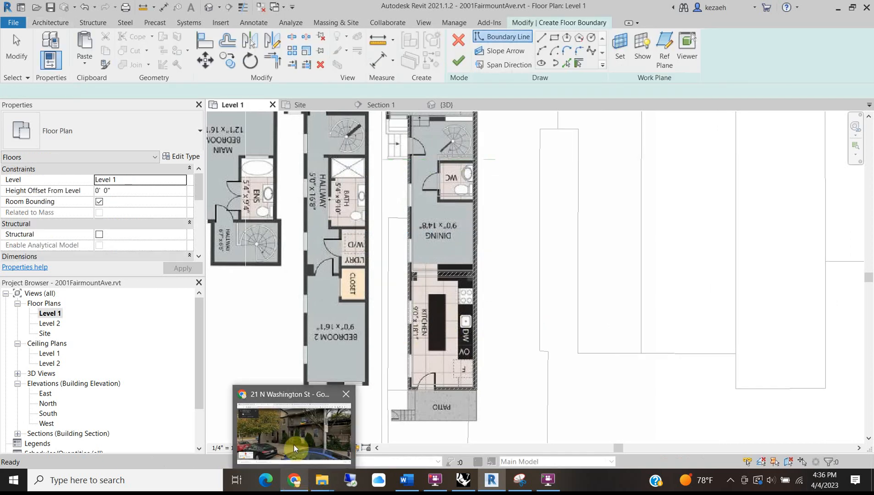
mouse_move(294, 449)
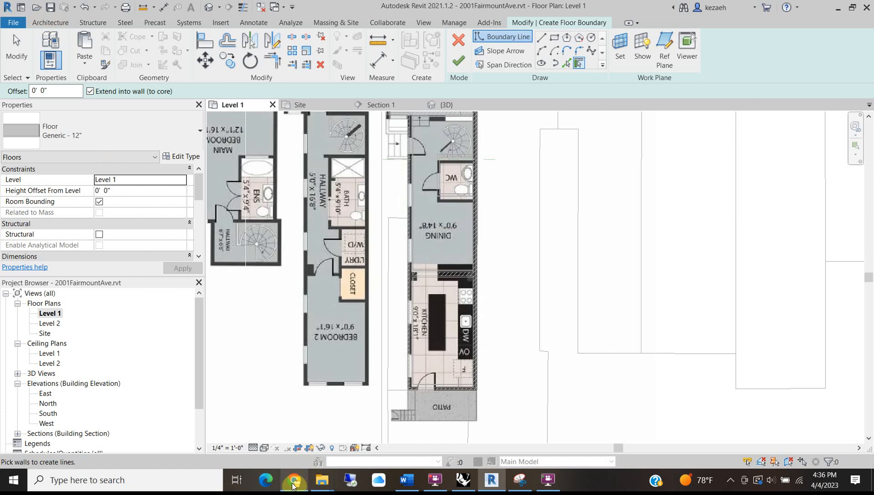
Advance the Redfin listing gallery to the dining-room photo, 17 of 63, then return to Revit.
click(299, 444)
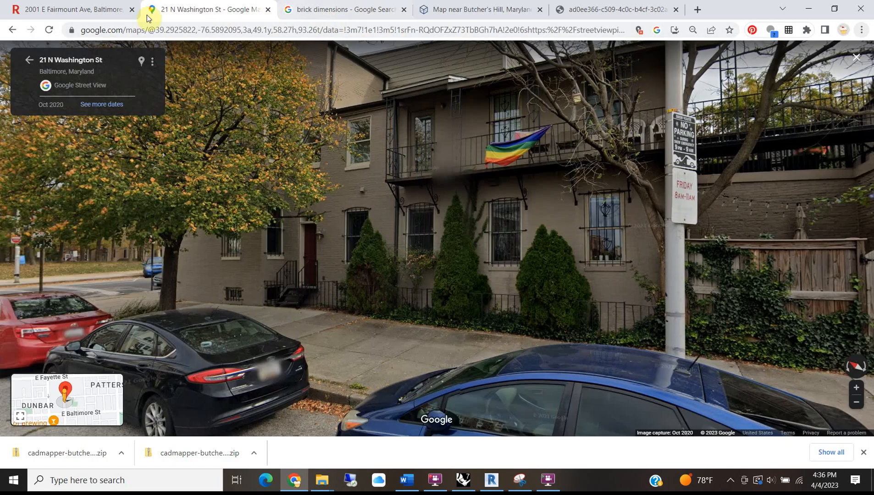
click(91, 9)
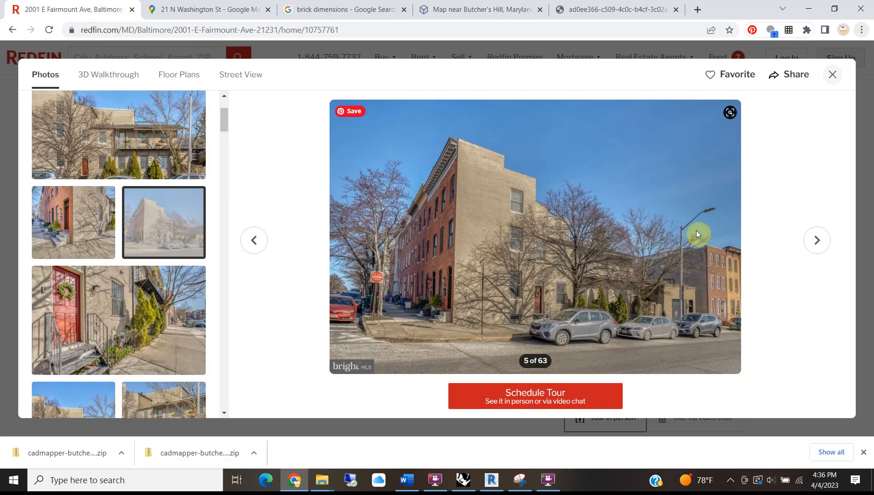
click(815, 243)
click(814, 246)
click(814, 246)
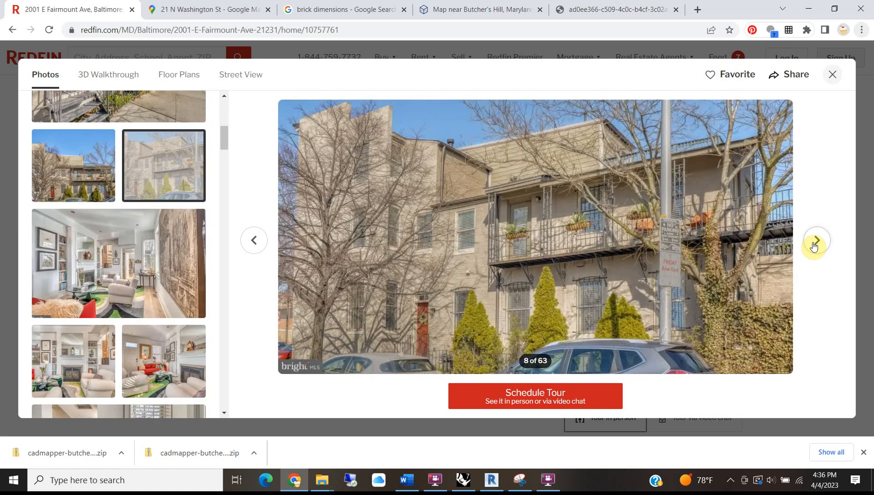
click(815, 246)
click(815, 246)
click(814, 246)
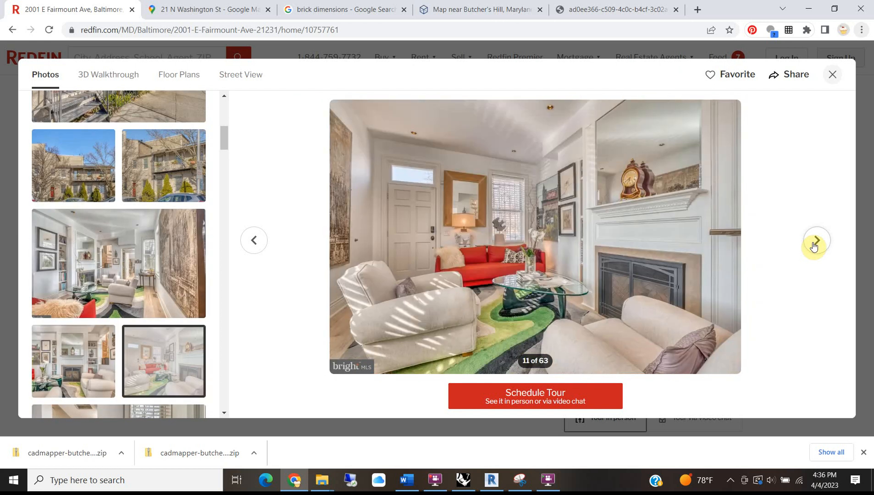
click(814, 246)
click(815, 246)
click(814, 246)
click(814, 246)
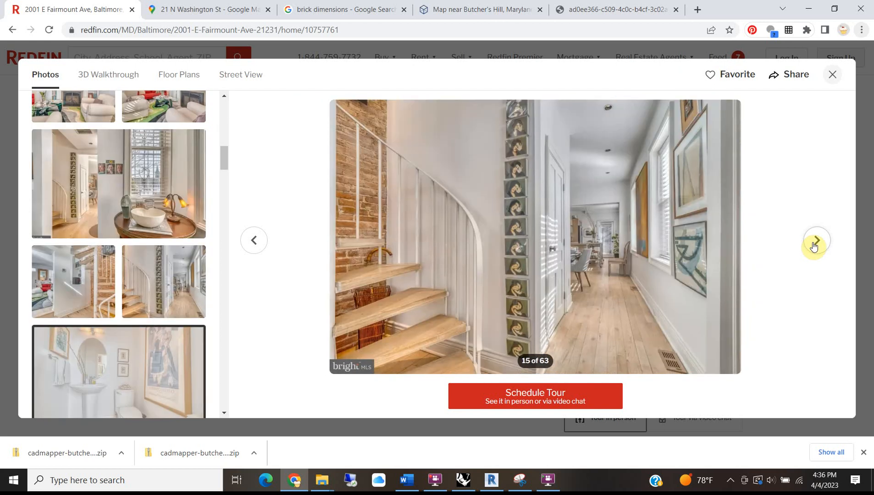
click(814, 246)
click(814, 246)
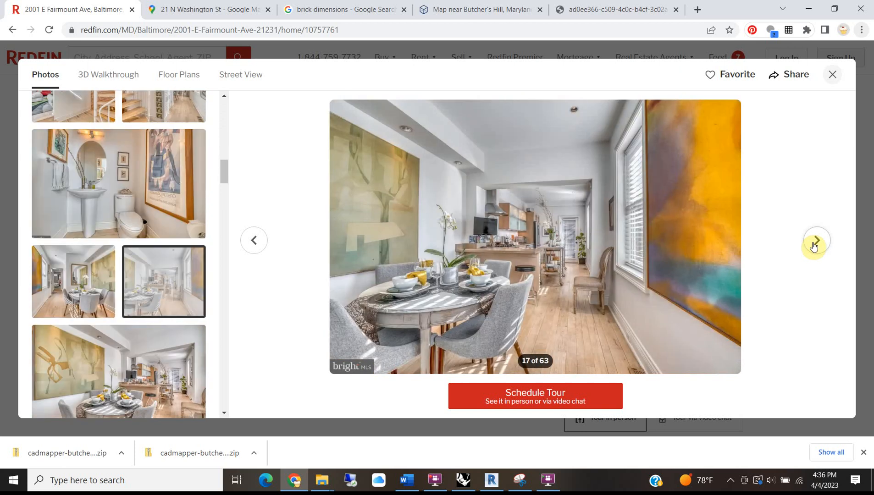
click(805, 10)
Switch the floor boundary to Pick Walls and pick the top entry wall.
middle_drag(454, 227, 410, 374)
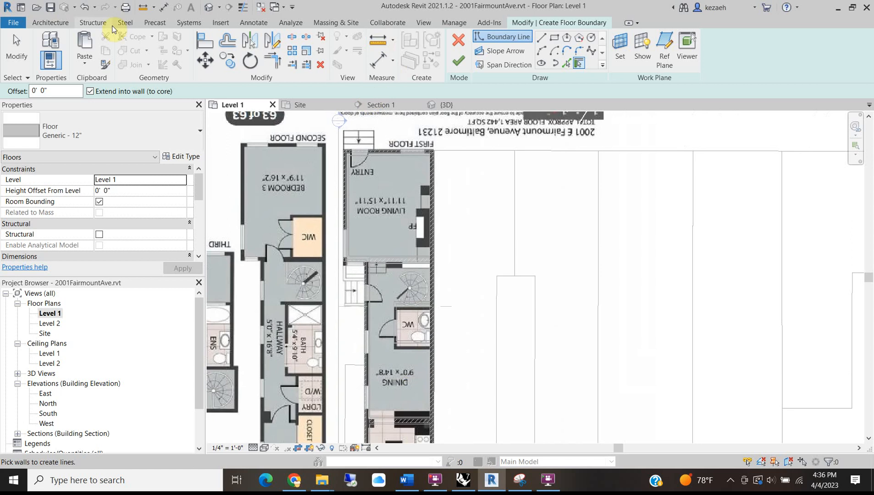
click(65, 26)
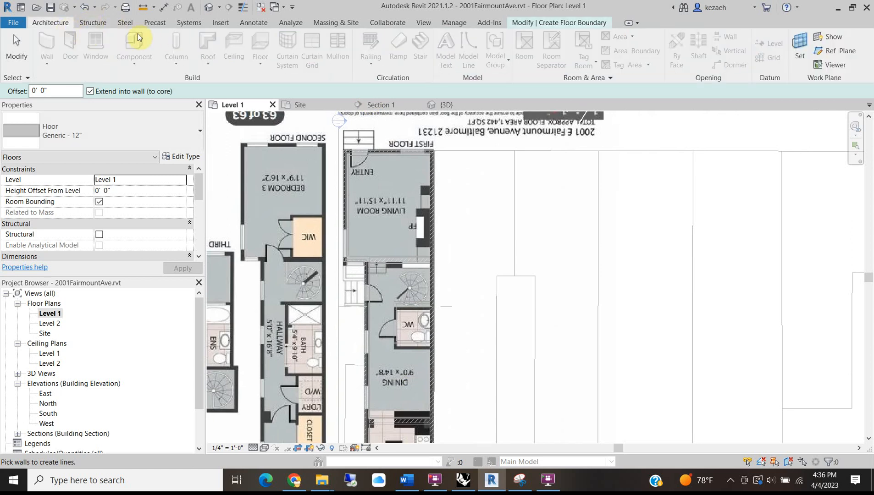
click(523, 24)
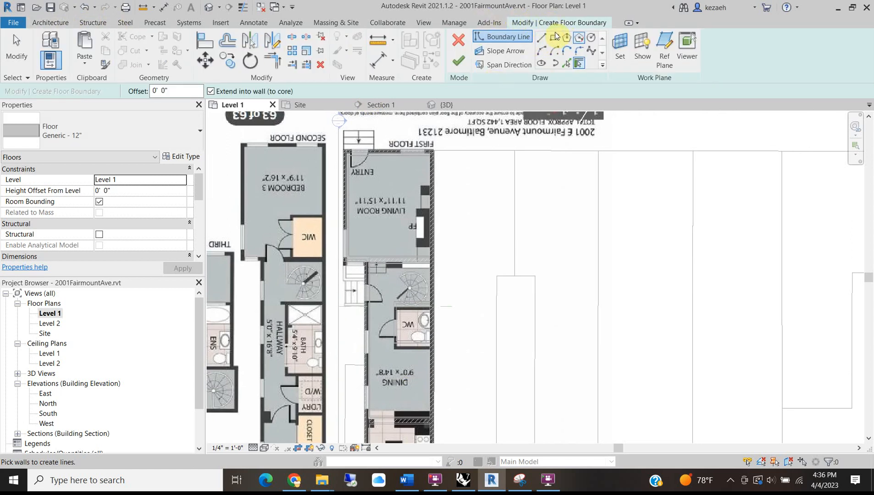
click(567, 63)
scroll(367, 152, up, 5)
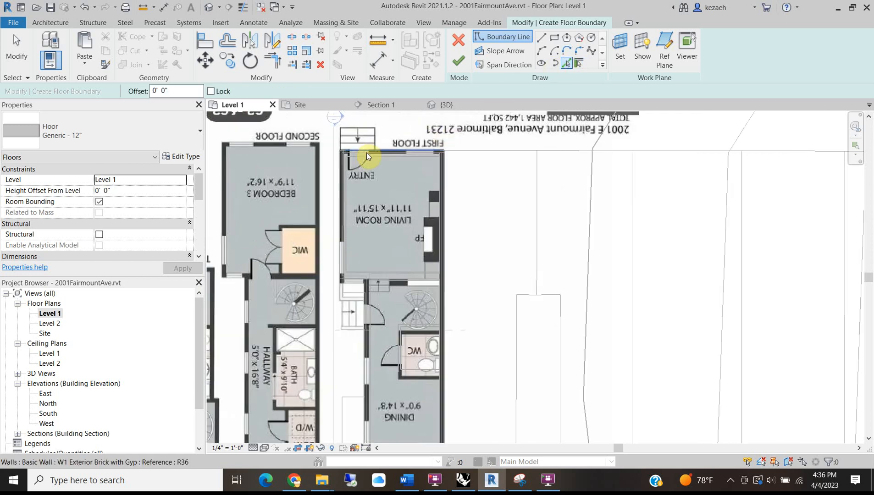
scroll(389, 172, up, 2)
click(387, 164)
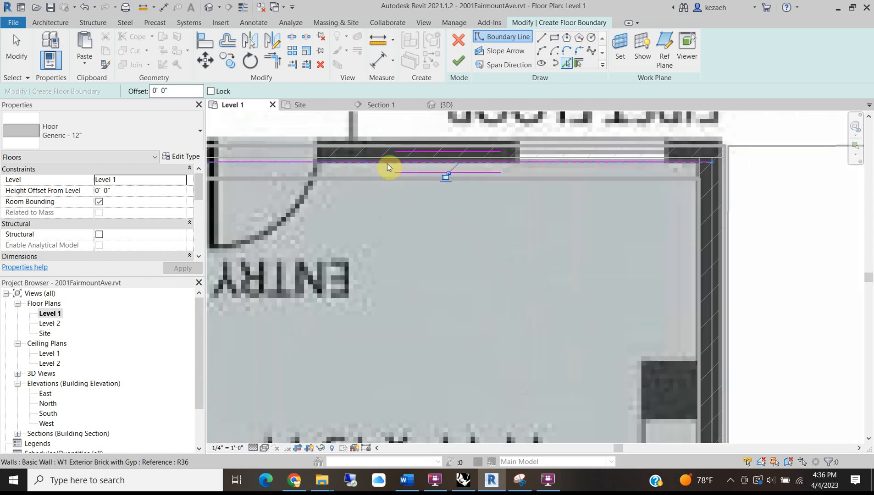
scroll(388, 163, down, 2)
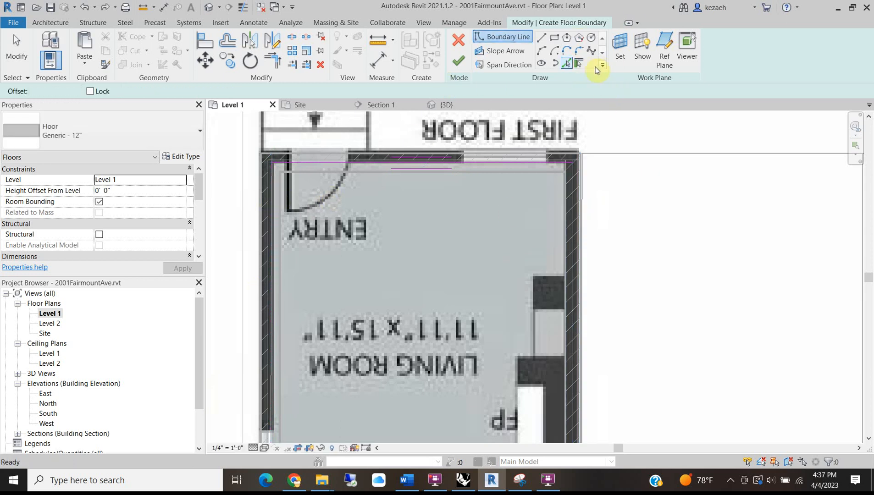
With Extend into wall (to core) on, pick the living room's top, left, right and lower walls.
click(578, 64)
scroll(492, 162, down, 3)
click(489, 158)
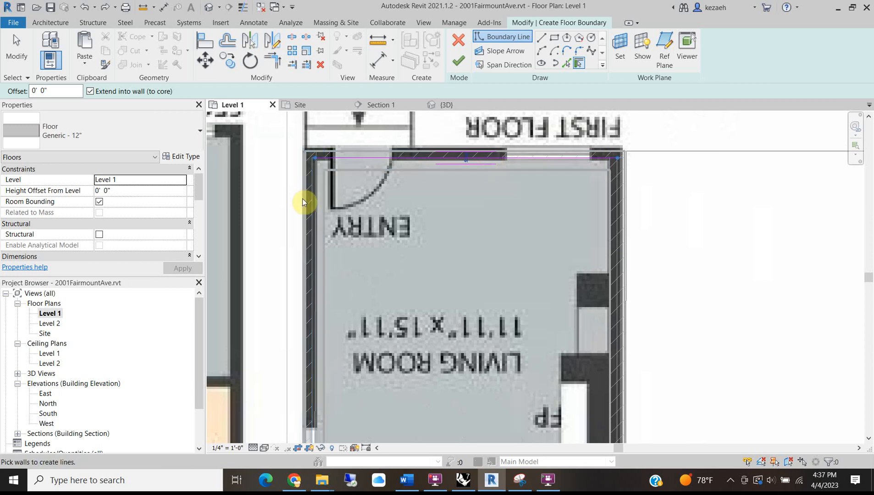
click(318, 193)
click(616, 204)
scroll(590, 199, down, 3)
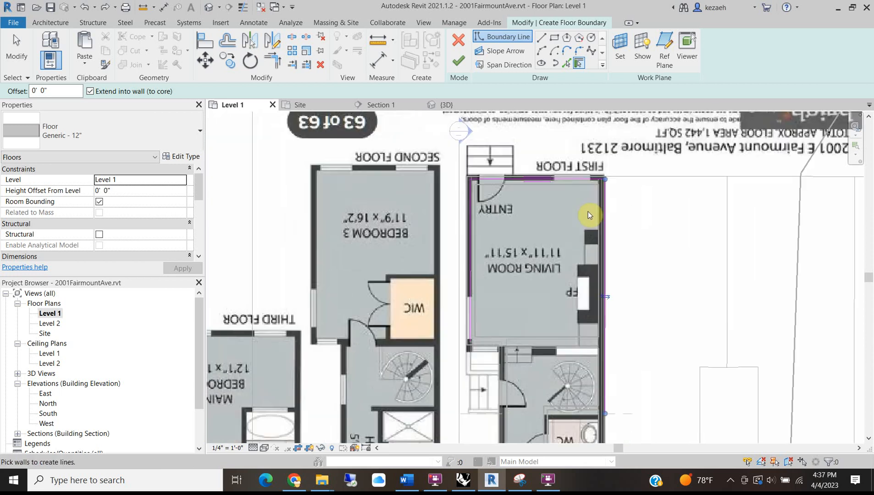
scroll(477, 232, up, 2)
click(477, 226)
click(501, 256)
Pick the kitchen's bottom and right walls, then finish the floor sketch.
middle_drag(540, 363, 490, 297)
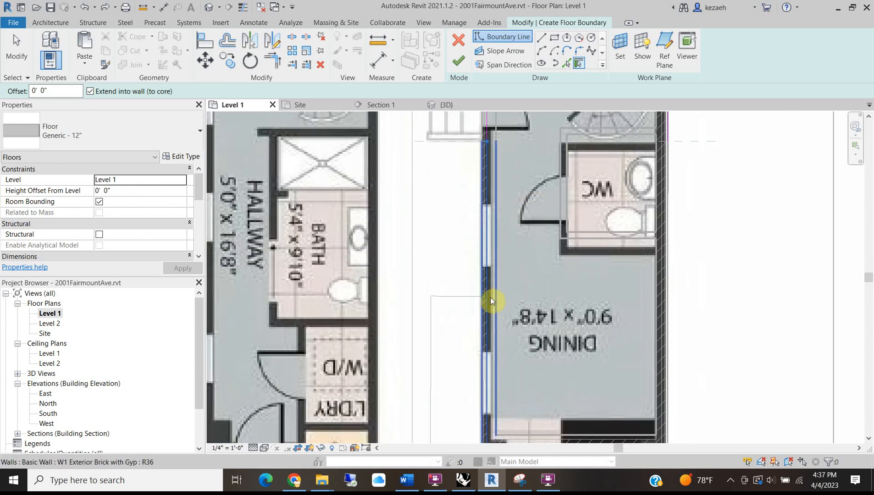
middle_drag(559, 419, 516, 284)
middle_drag(447, 350, 451, 201)
scroll(466, 346, down, 3)
middle_drag(467, 346, 498, 318)
click(496, 339)
click(522, 268)
middle_drag(476, 265, 447, 459)
middle_drag(456, 248, 377, 163)
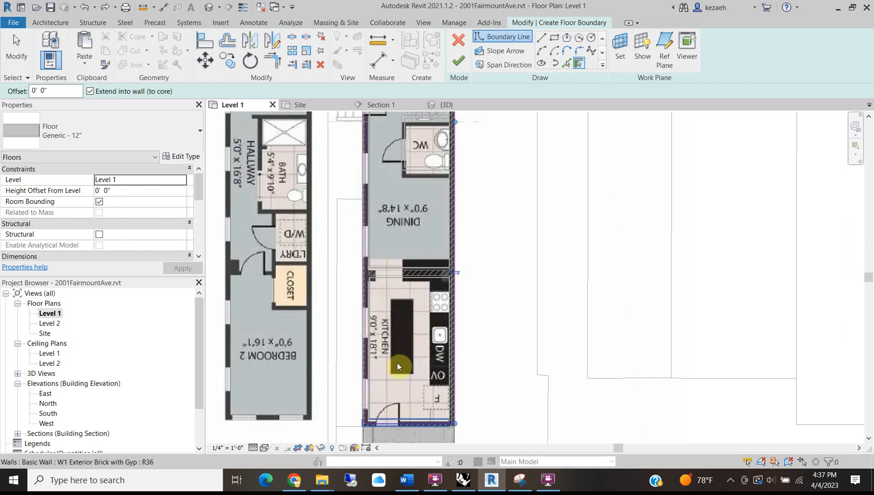
middle_drag(438, 268, 425, 494)
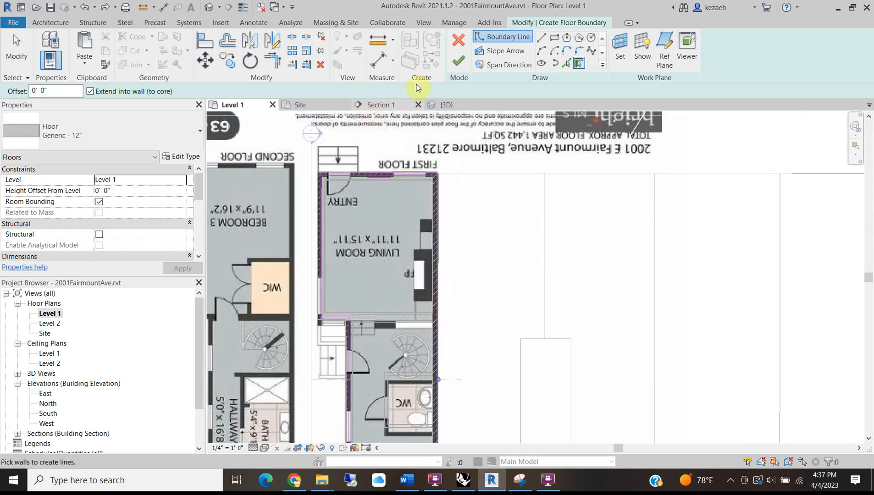
click(464, 58)
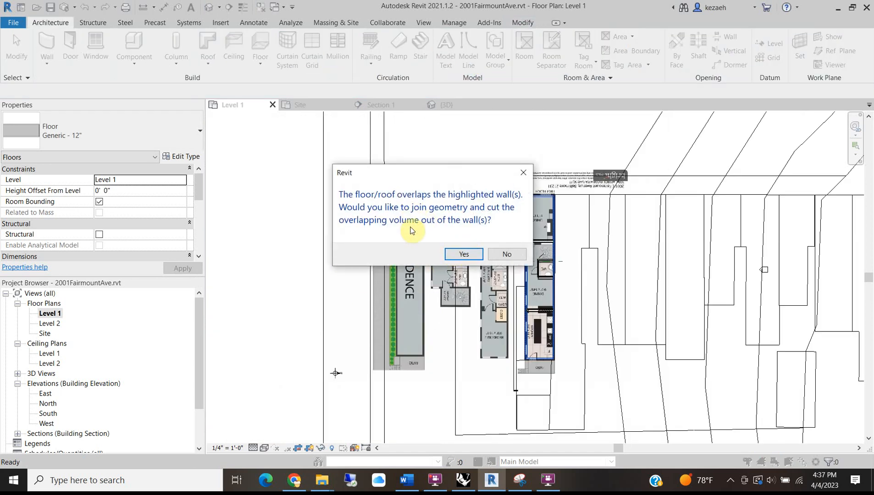
Decline cutting the floor out of the walls, then test-pick the wall chain and image before clearing.
click(501, 253)
scroll(564, 272, up, 5)
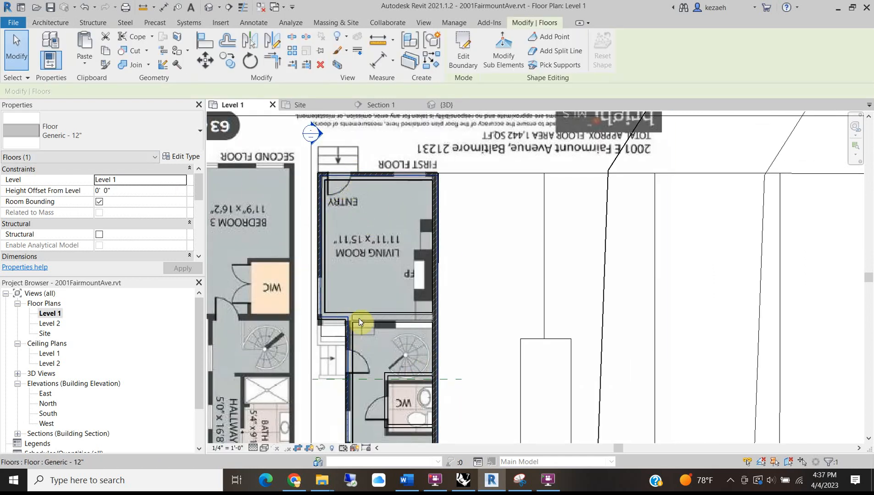
scroll(360, 323, up, 5)
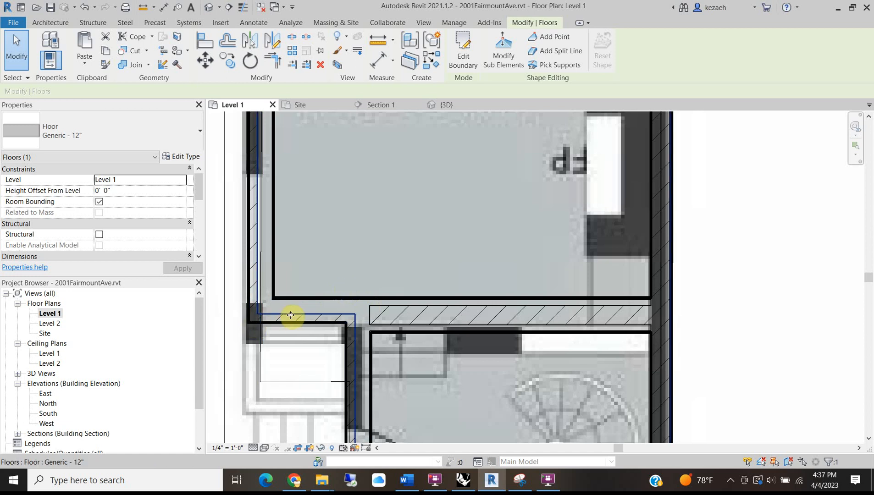
key(Tab)
key(Tab)
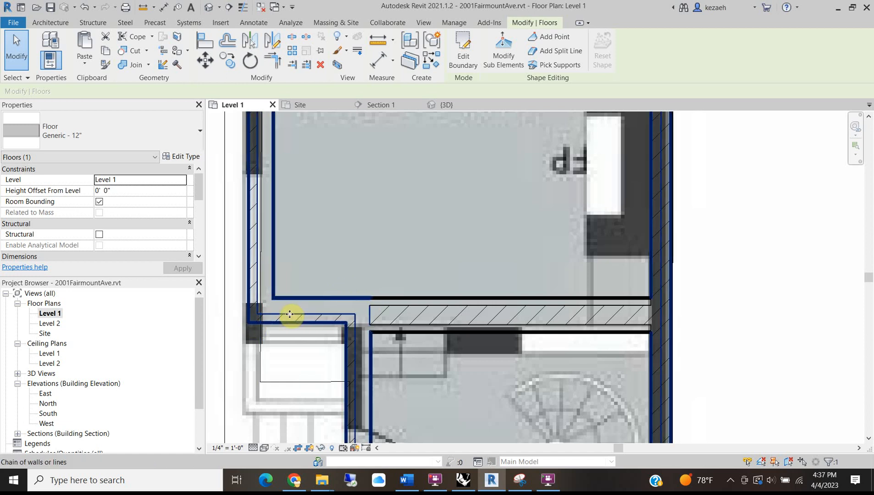
click(290, 314)
key(Tab)
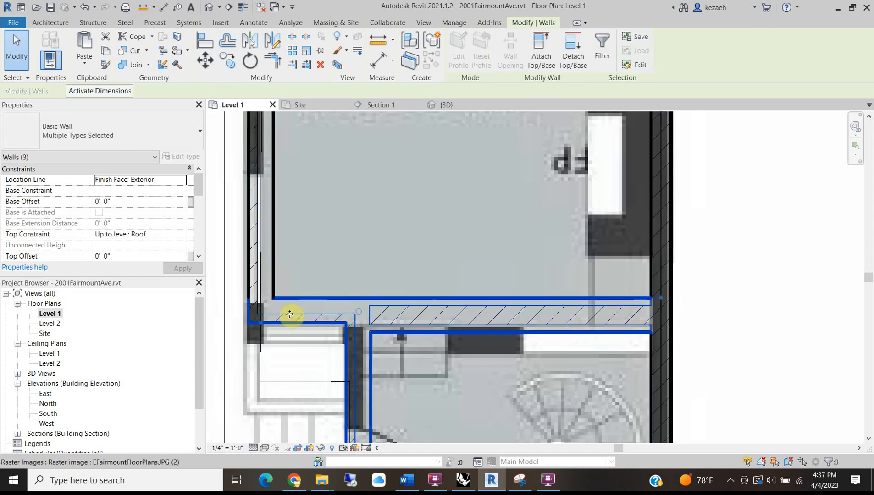
click(290, 314)
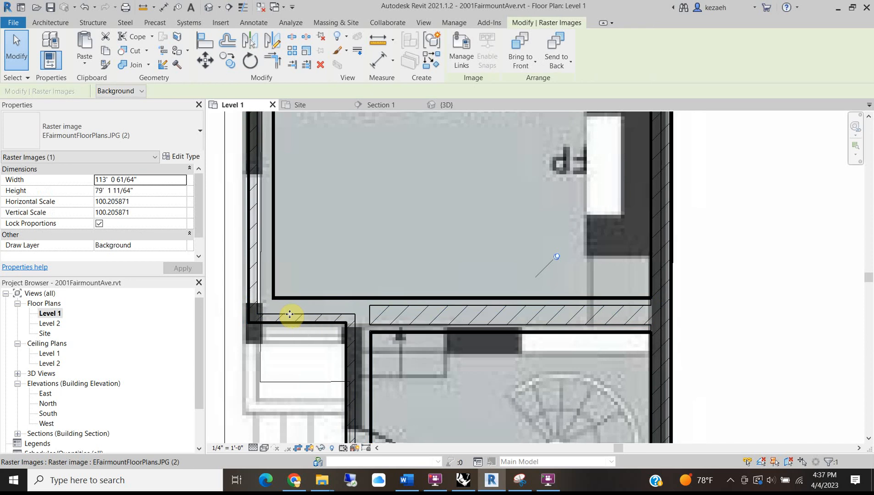
scroll(289, 315, down, 5)
key(Escape)
Box-select around the first floor and filter out image, topography, lines, generic models, pads and walls, keeping only Floors.
drag(394, 120, 358, 264)
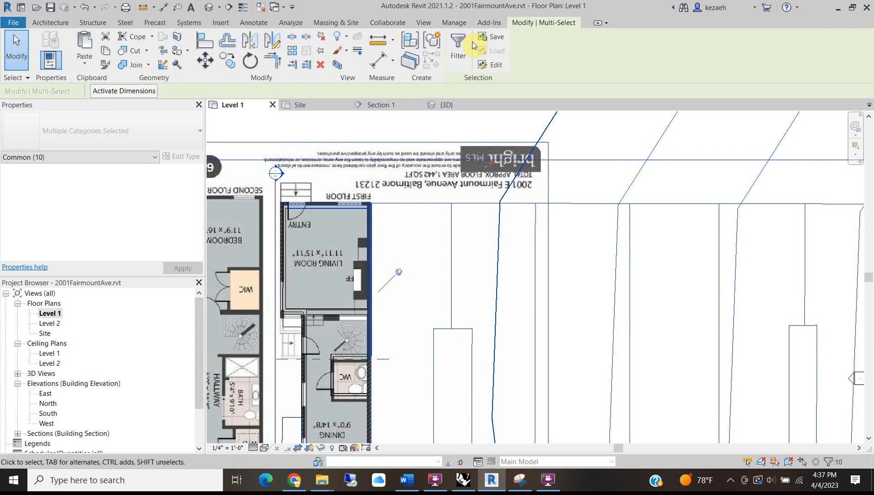
click(457, 47)
click(342, 204)
click(342, 213)
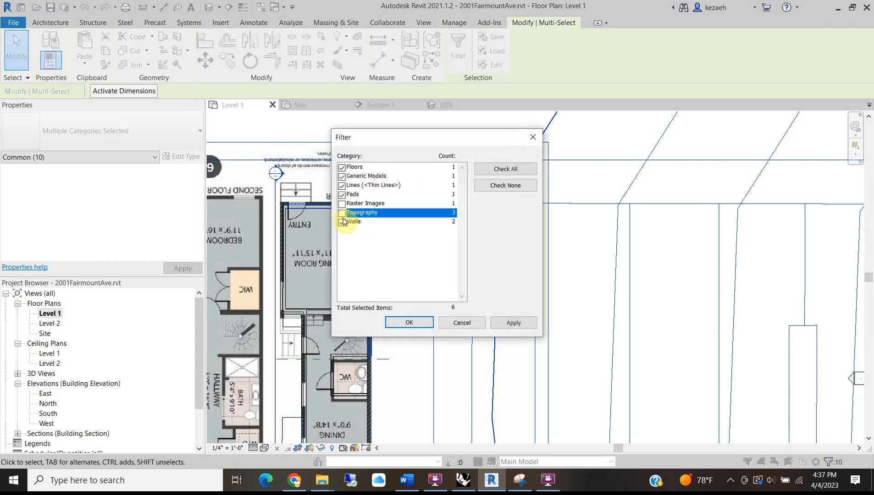
click(342, 186)
click(343, 176)
click(342, 194)
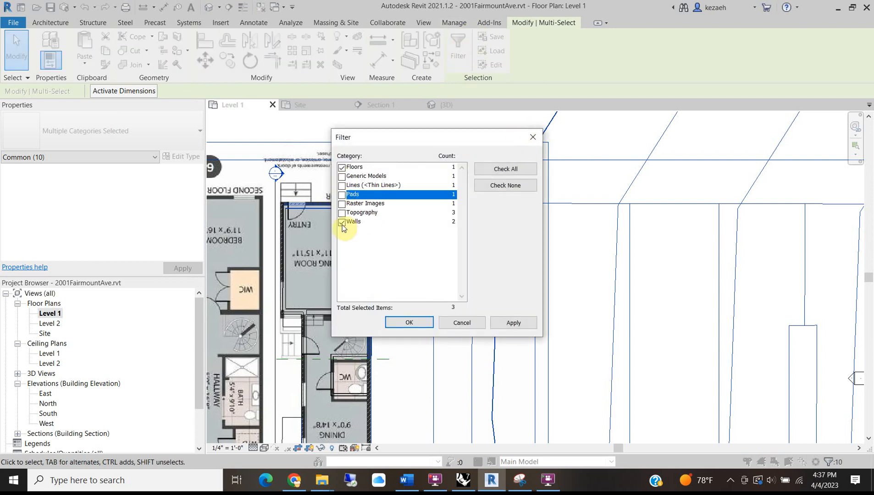
click(342, 222)
click(408, 323)
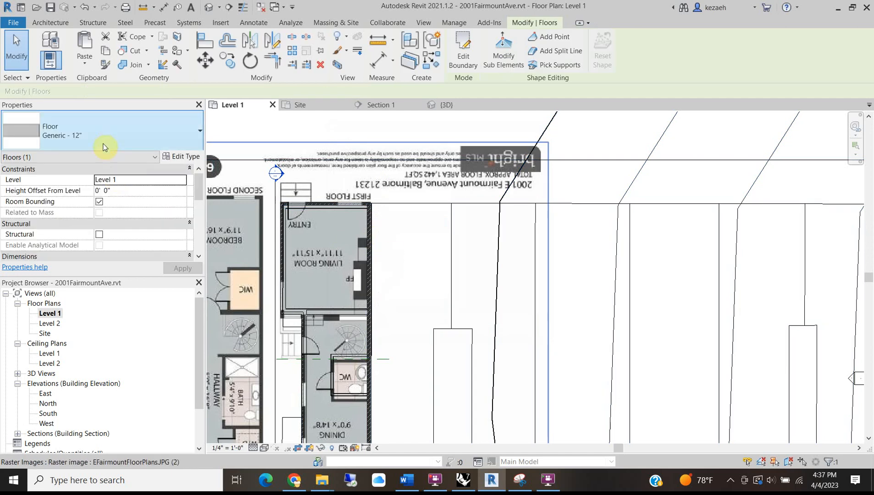
Make the floor Wood Joist 10" - Wood Finish, compare with the Redfin listing photos, and deselect it.
click(110, 142)
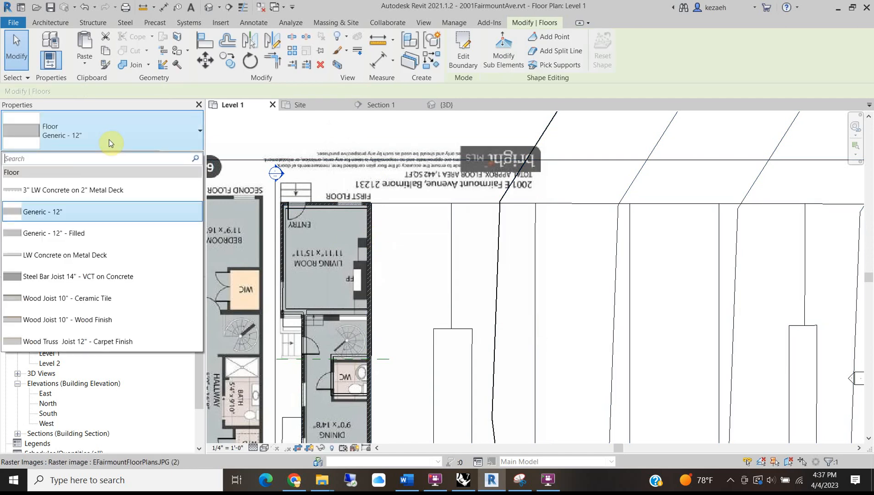
click(78, 323)
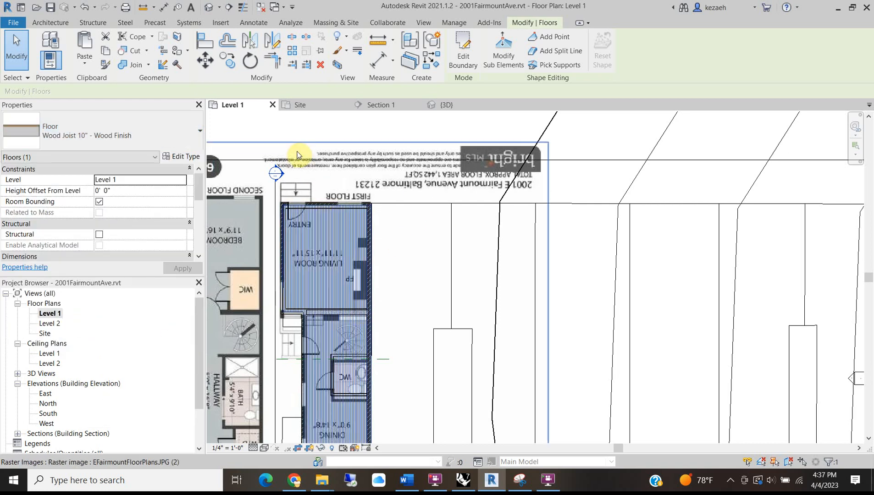
mouse_move(295, 486)
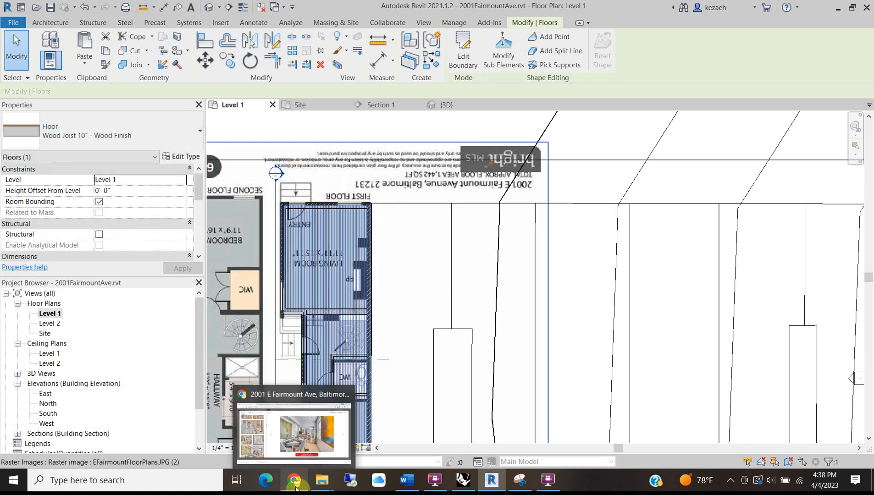
click(312, 443)
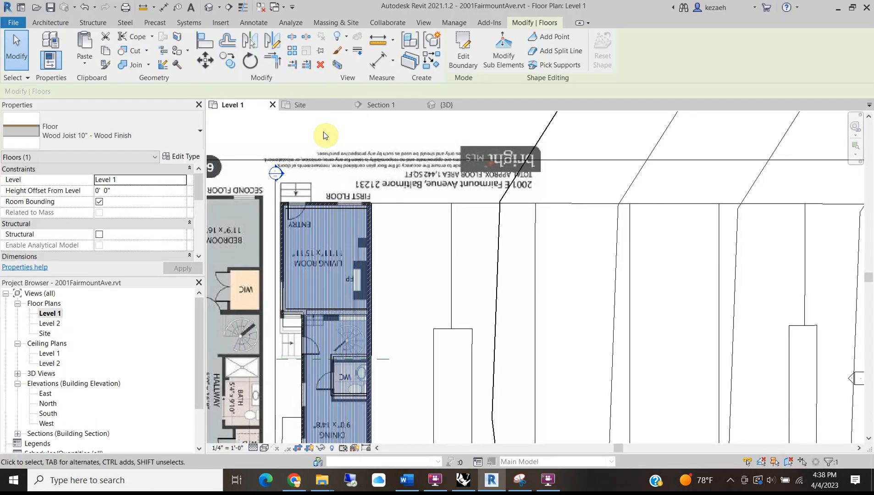
click(323, 132)
scroll(305, 293, up, 4)
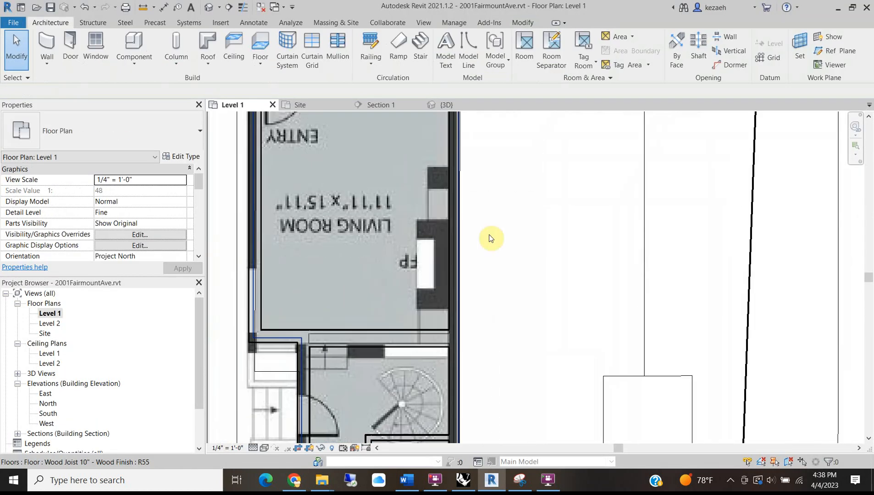
scroll(376, 269, down, 3)
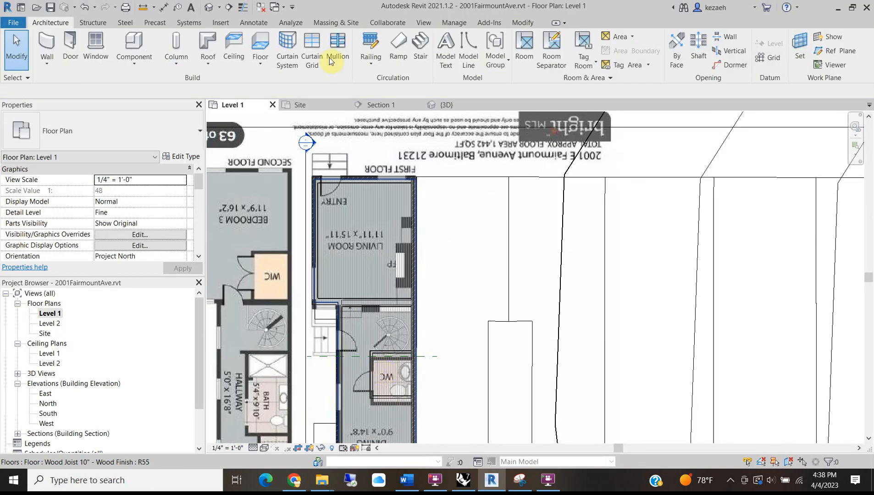
click(210, 7)
scroll(367, 301, down, 3)
scroll(502, 264, down, 2)
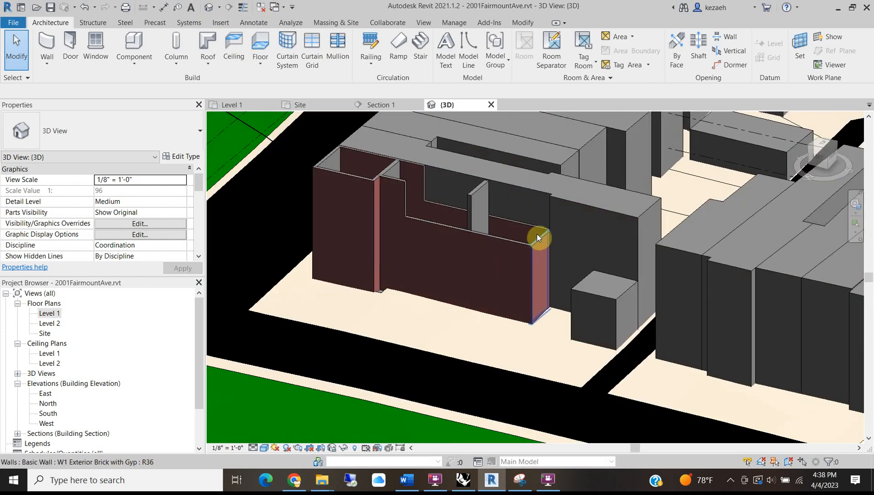
shift+middle_drag(525, 236, 462, 246)
scroll(355, 224, up, 5)
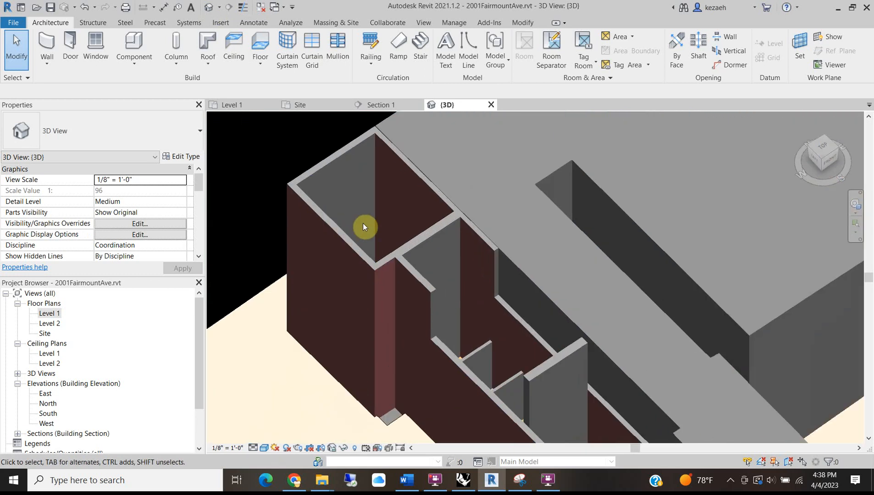
scroll(413, 241, down, 3)
shift+middle_drag(448, 289, 473, 289)
shift+middle_drag(500, 163, 439, 260)
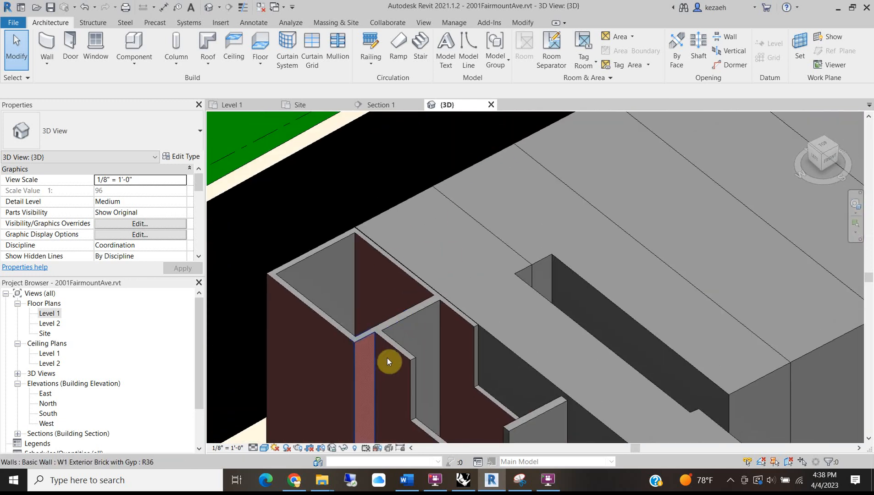
scroll(399, 349, down, 2)
middle_drag(399, 348, 529, 376)
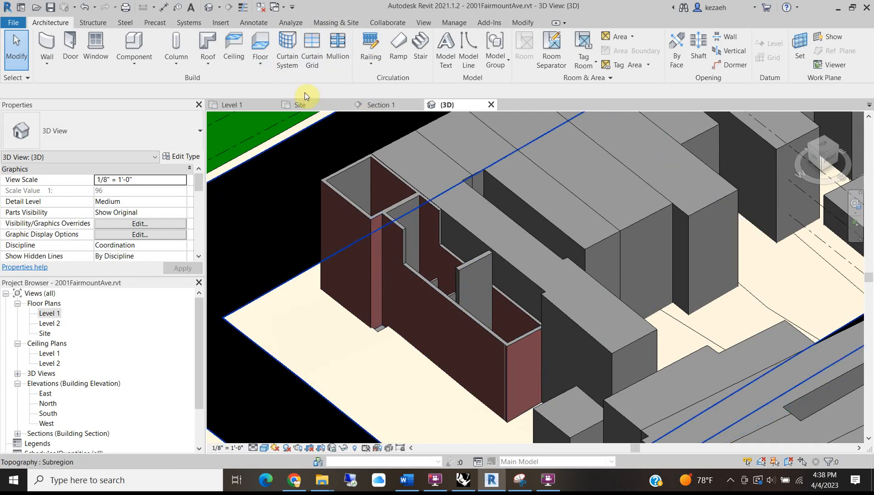
click(227, 104)
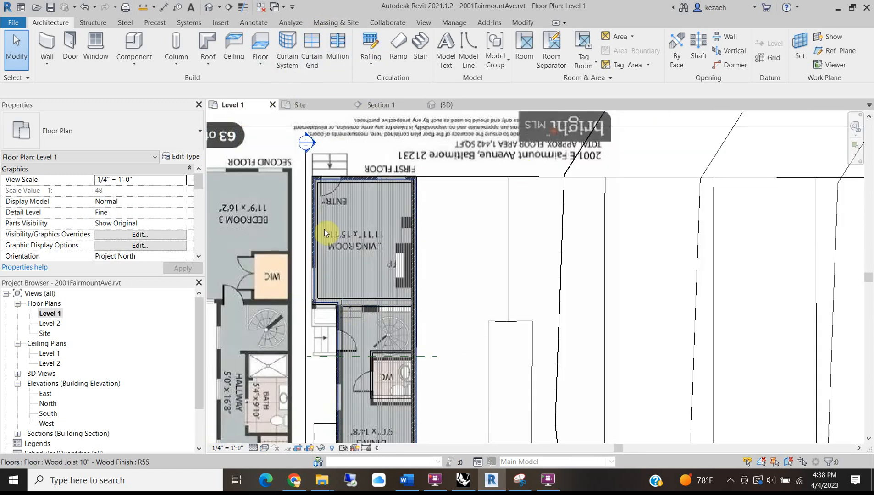
scroll(348, 298, up, 5)
scroll(300, 241, down, 2)
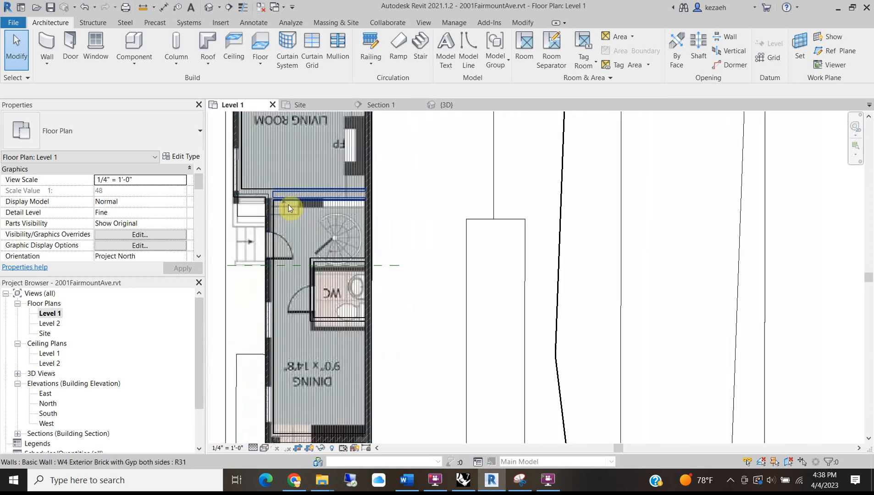
middle_drag(295, 173, 319, 266)
middle_drag(347, 395, 344, 355)
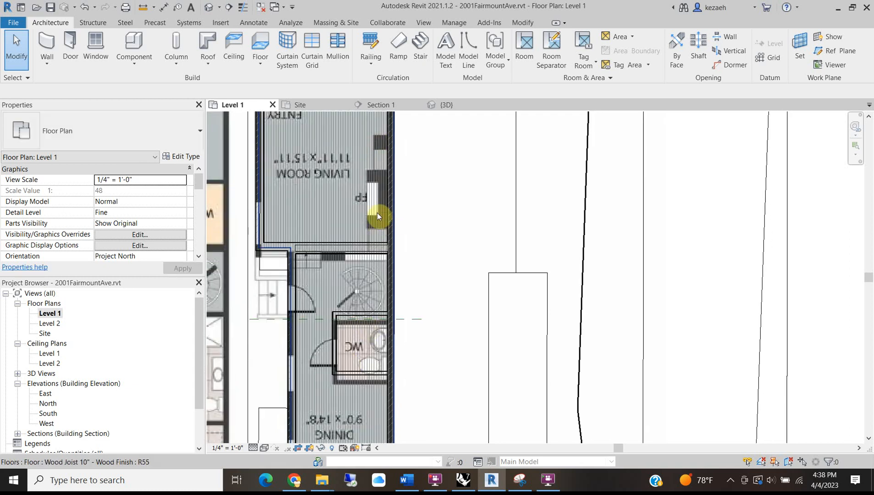
scroll(372, 266, down, 2)
middle_drag(322, 411, 349, 274)
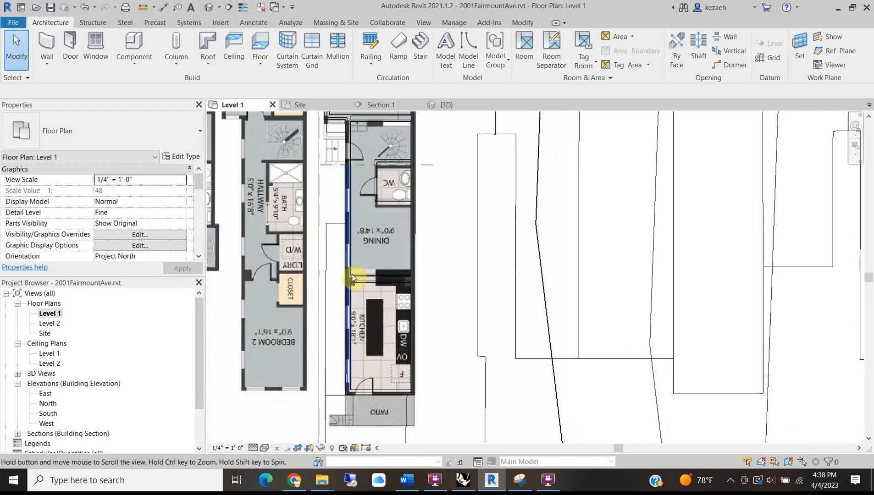
middle_drag(324, 217, 380, 172)
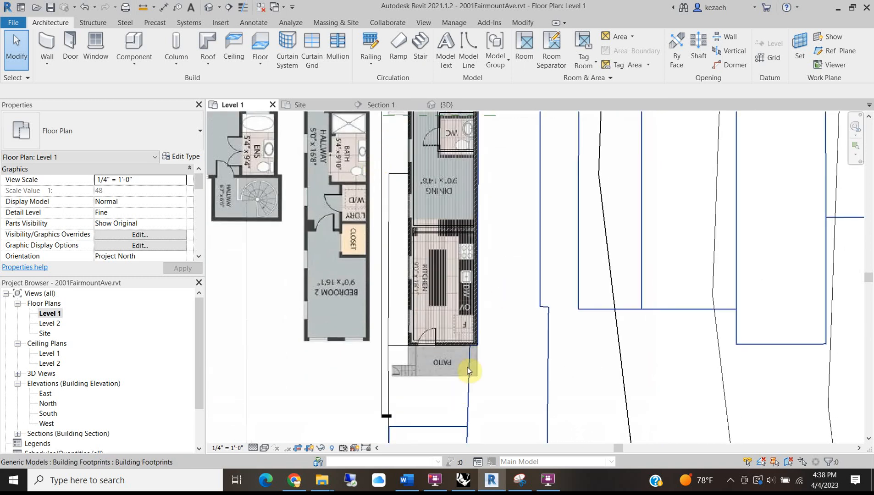
scroll(468, 370, up, 2)
scroll(400, 371, up, 3)
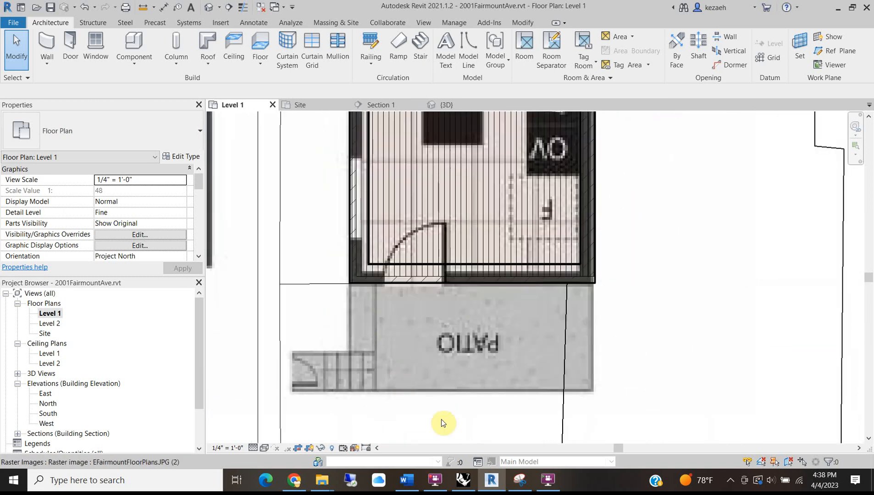
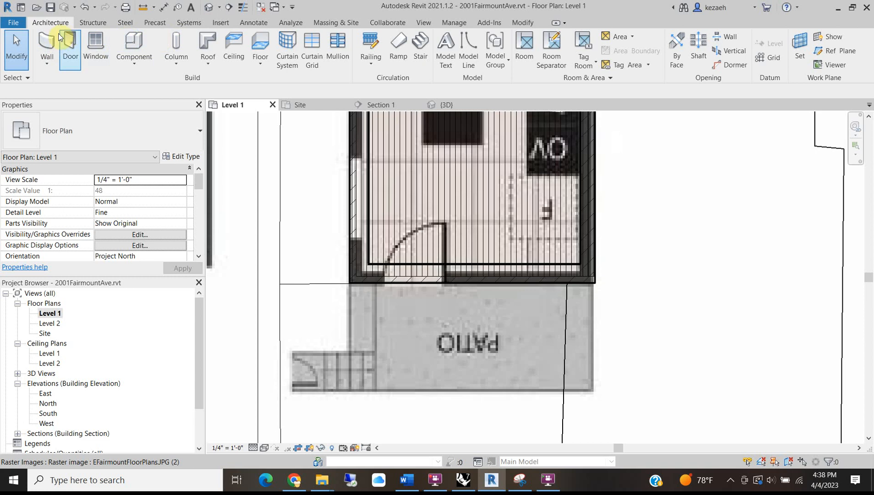
Start a new floor and keep the Generic 12" floor type.
click(259, 37)
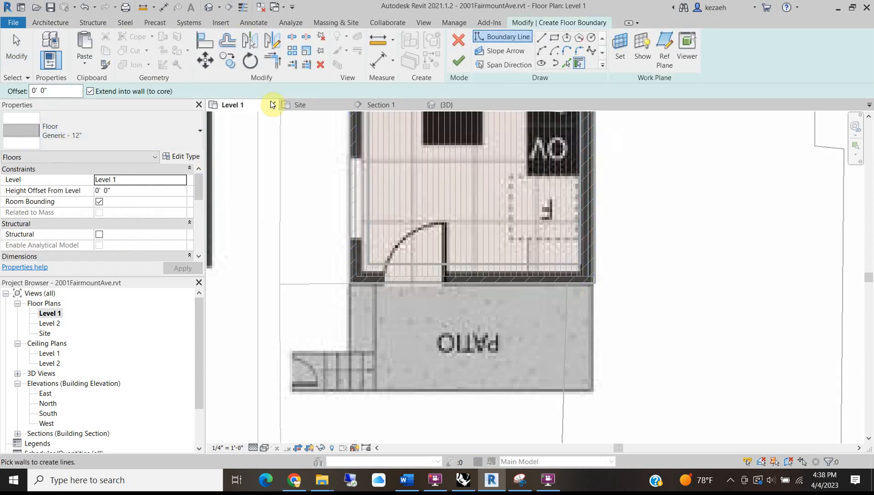
click(114, 134)
click(113, 132)
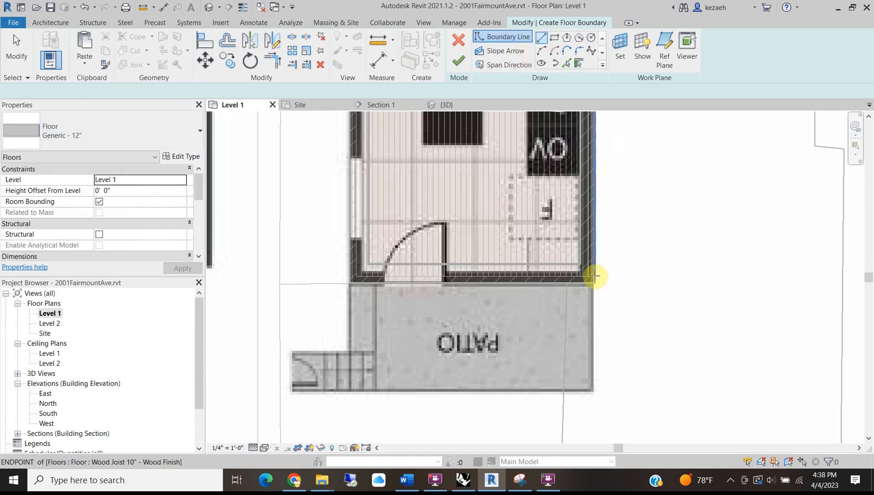
scroll(595, 283, up, 5)
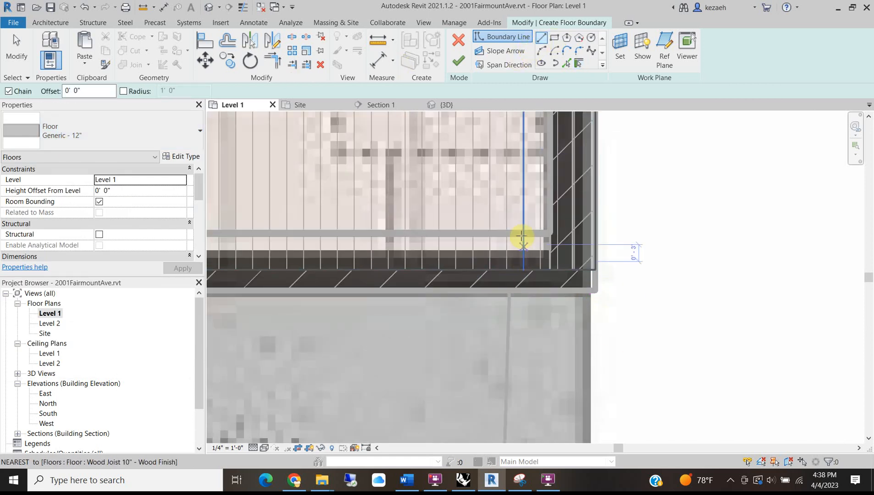
scroll(554, 292, down, 3)
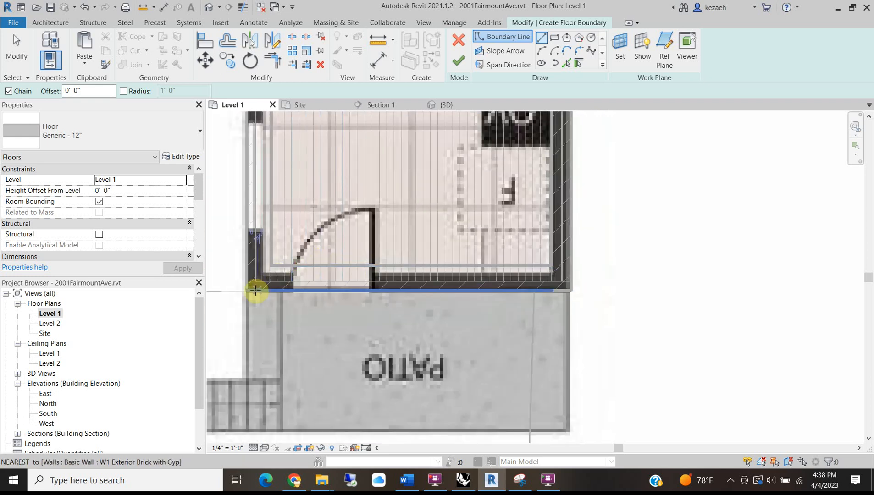
Sketch a closed boundary around the patio's four corners and finish the floor.
click(280, 290)
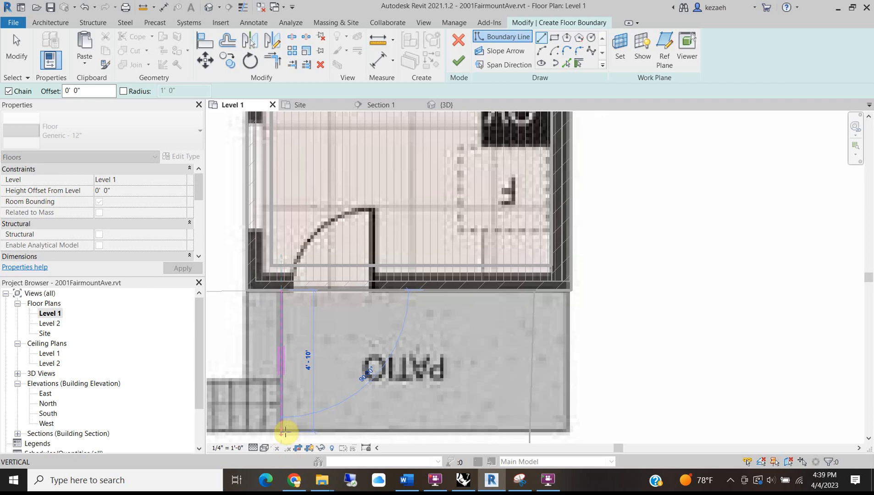
click(282, 431)
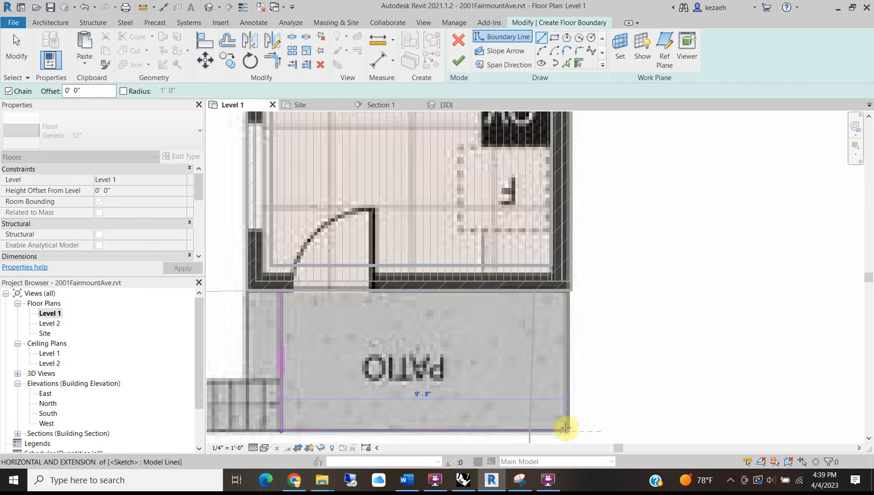
click(570, 431)
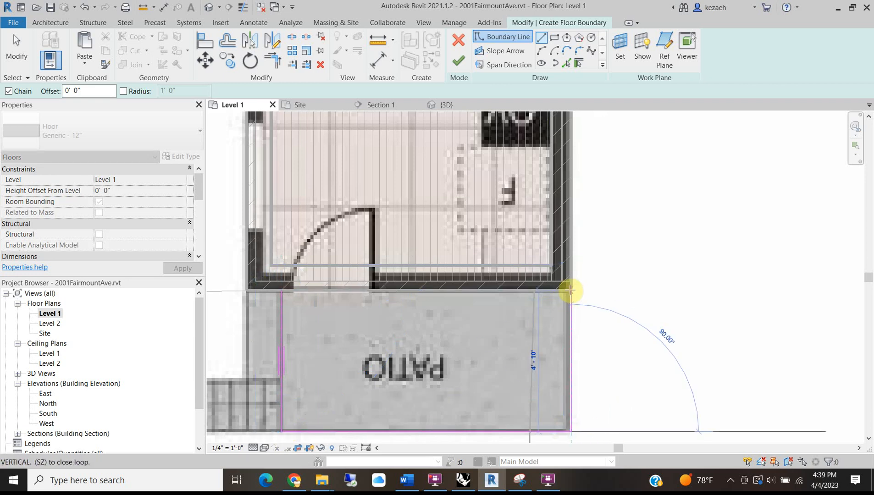
scroll(570, 290, up, 3)
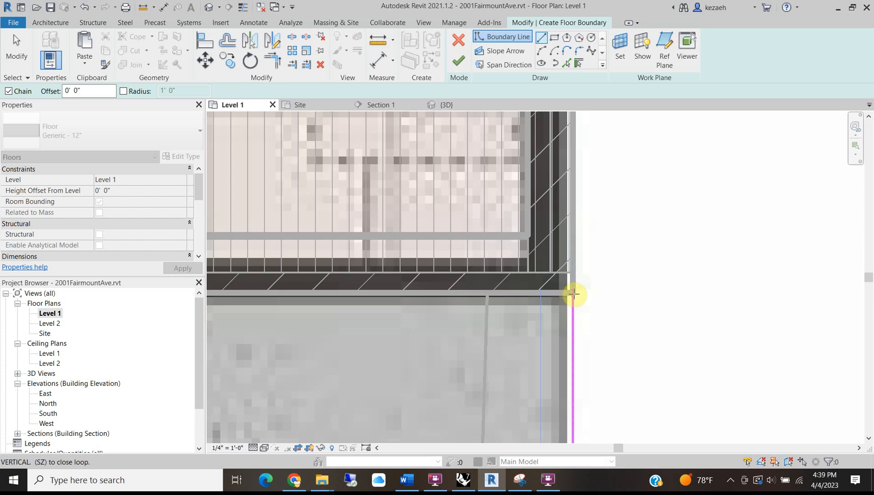
click(573, 294)
scroll(574, 294, down, 3)
click(253, 294)
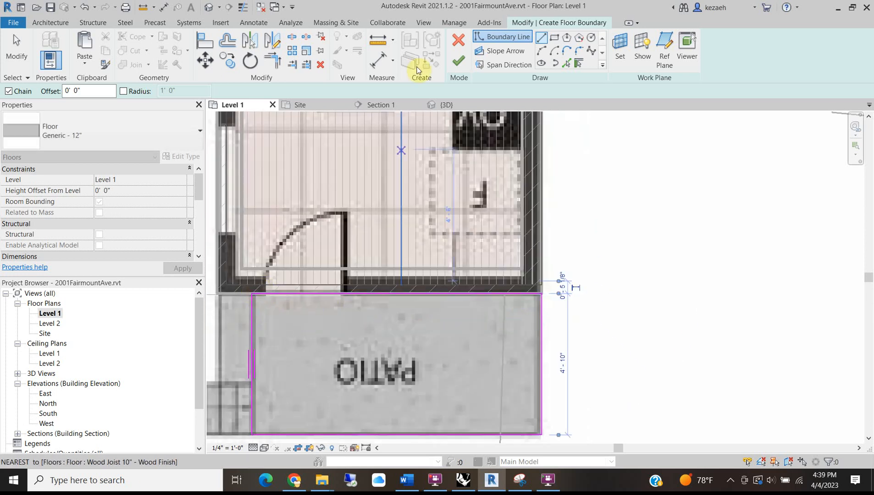
click(459, 60)
scroll(321, 321, down, 3)
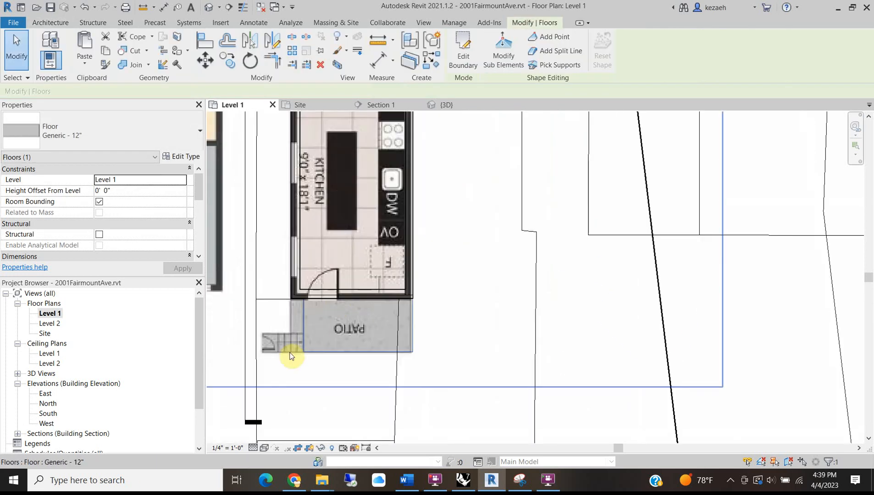
Pan the Level 1 plan to the living room and entry, briefly selecting the floor-plan image.
middle_drag(291, 363, 377, 349)
click(319, 346)
scroll(406, 251, down, 2)
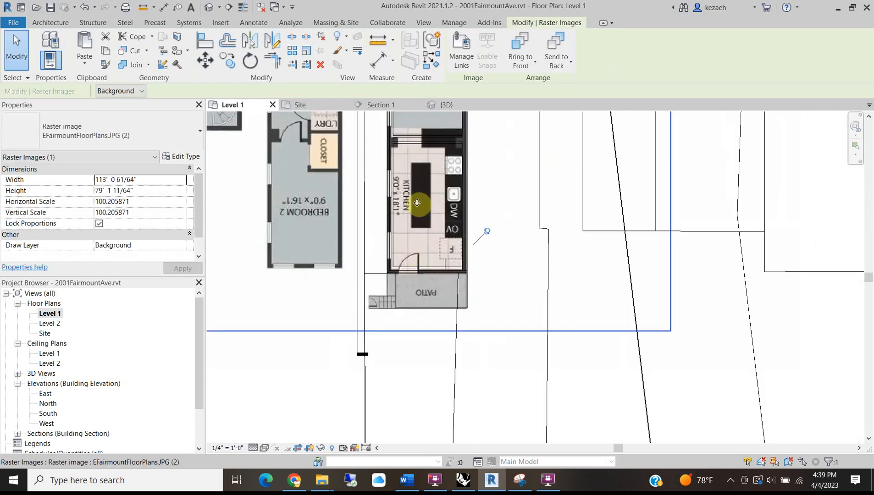
middle_drag(428, 228, 415, 357)
scroll(438, 187, down, 1)
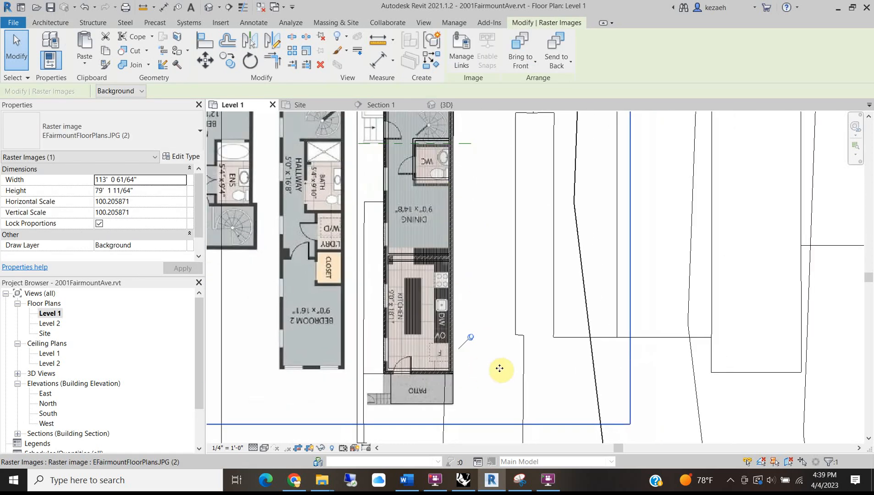
key(Escape)
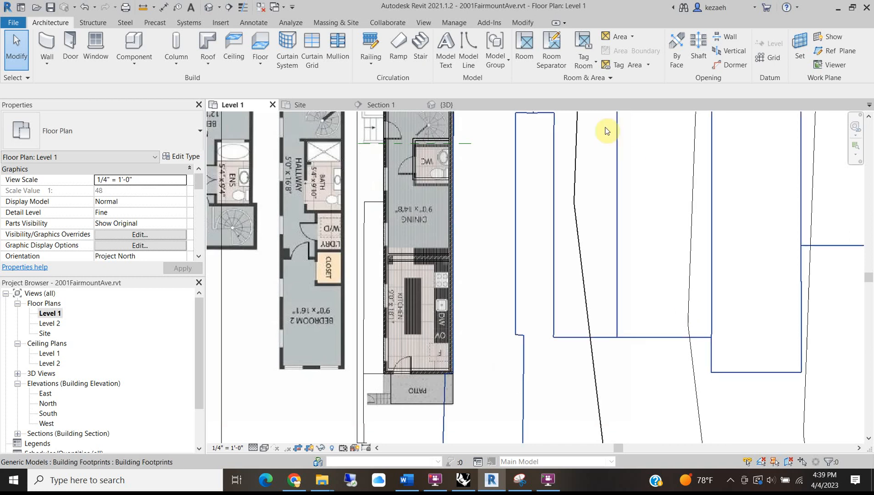
middle_drag(447, 211, 426, 376)
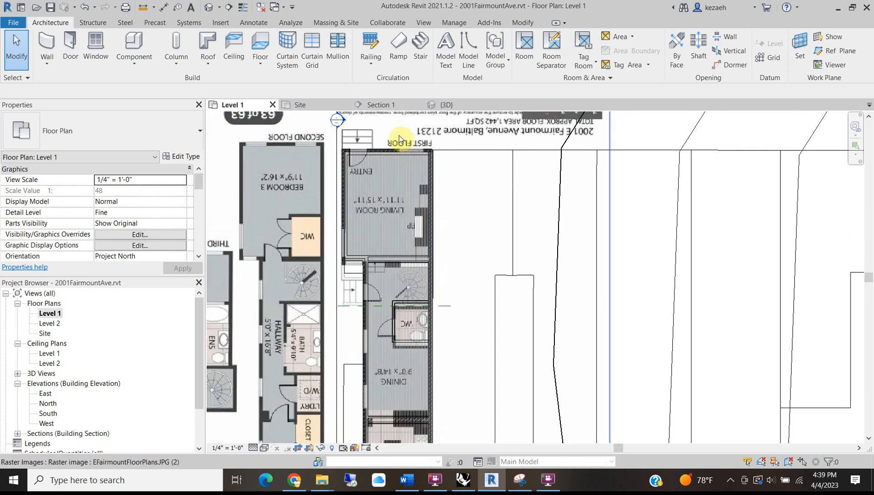
scroll(383, 267, up, 2)
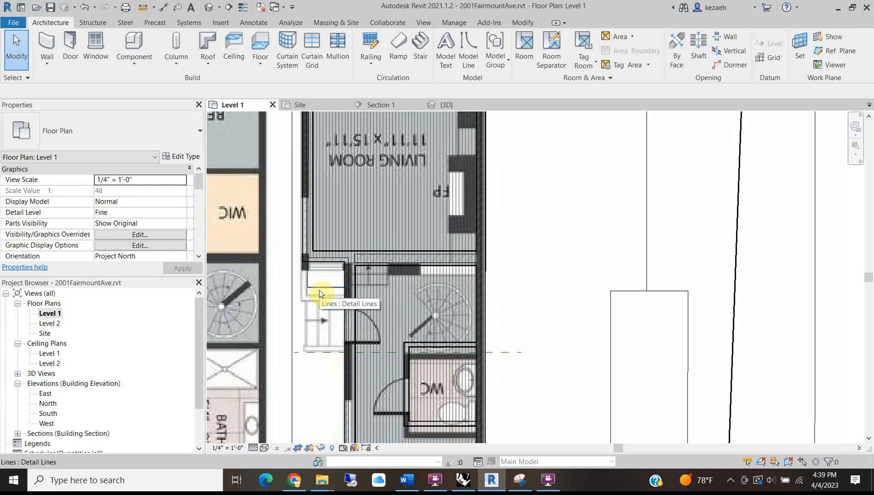
Inspect the detail lines and topography at the front stair, then switch to the {3D} view.
key(Tab)
click(319, 287)
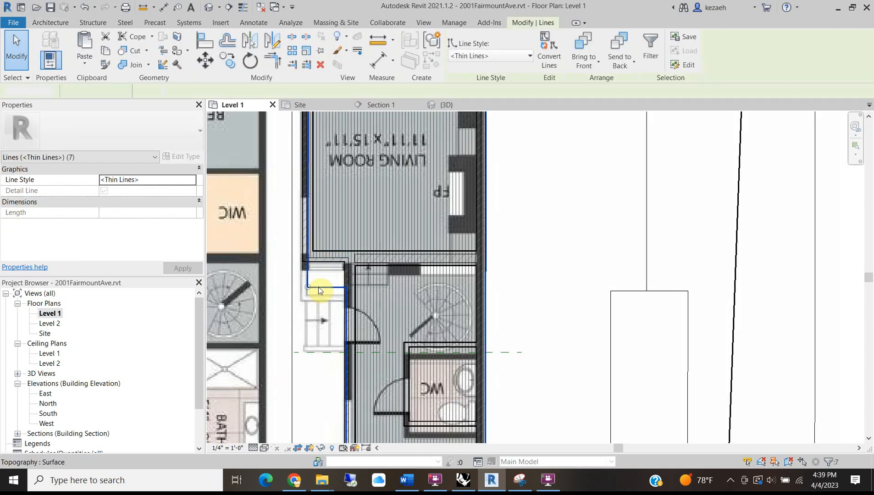
click(318, 287)
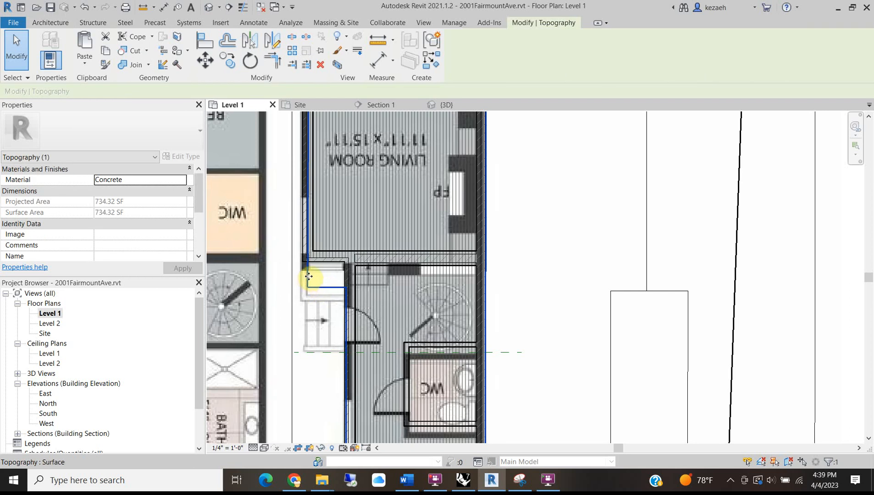
click(316, 280)
click(210, 7)
Select Pad 1 at the wall corner and enter its boundary sketch.
scroll(407, 361, up, 6)
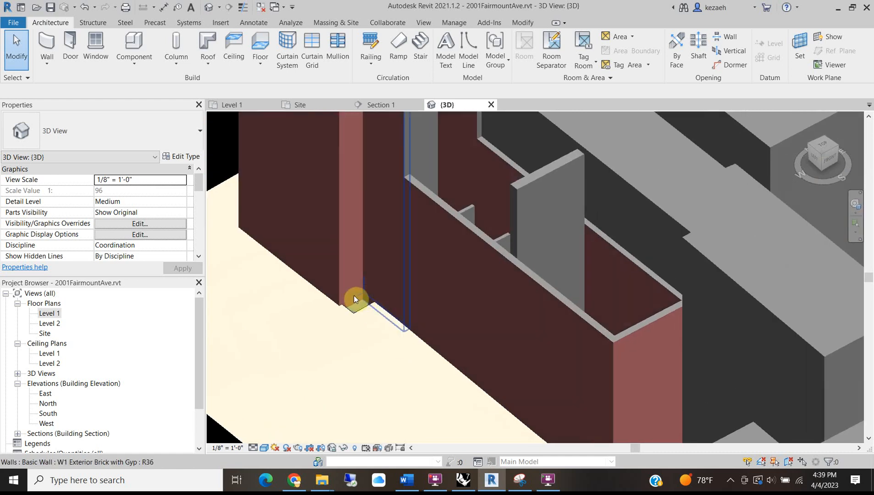
click(346, 324)
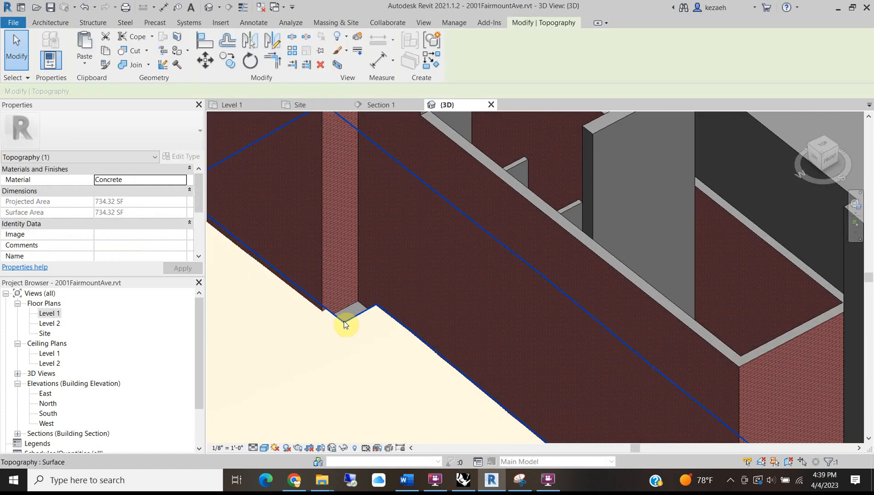
click(346, 324)
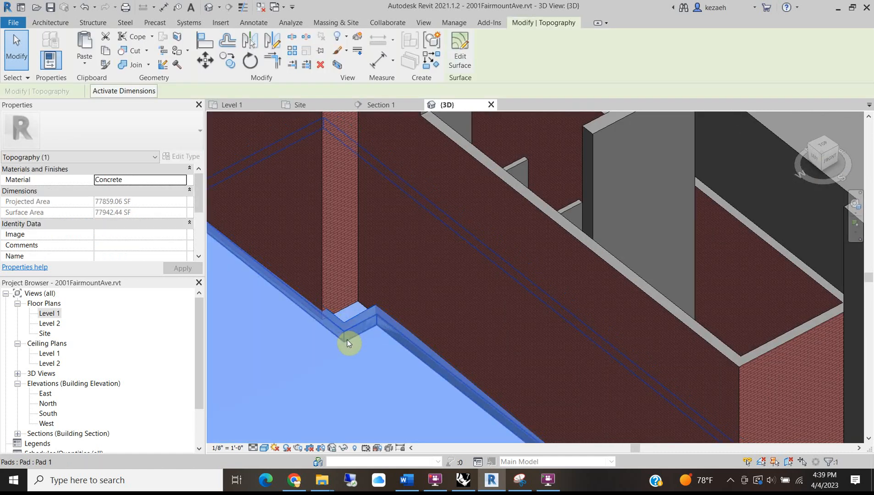
click(347, 340)
click(473, 65)
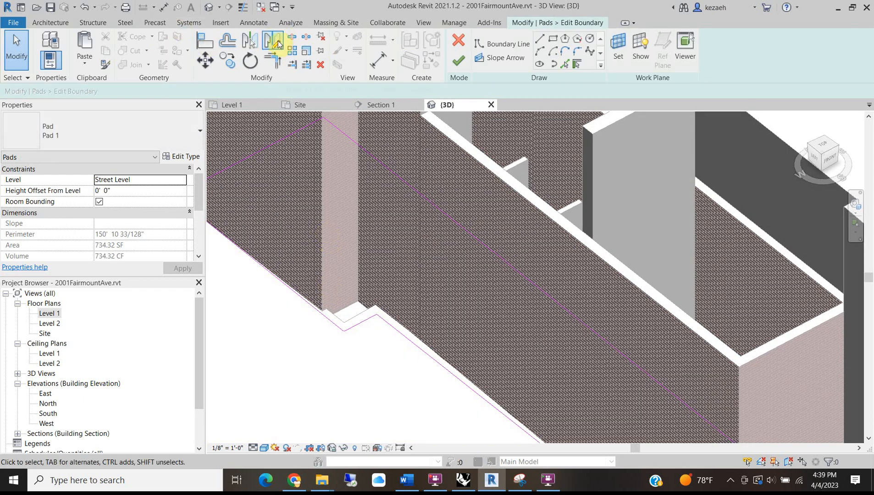
Align the notched pad boundary line to the brick wall face, reducing Pad 1 to 728.14 SF.
click(212, 42)
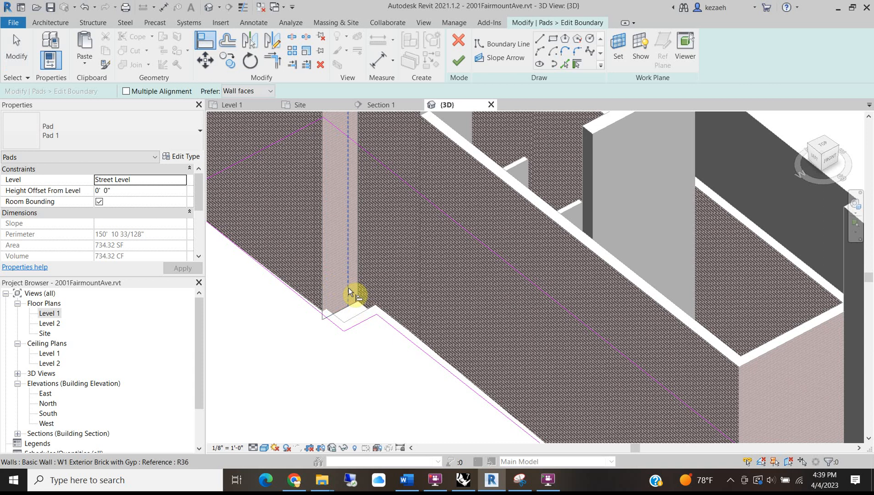
click(354, 305)
click(349, 332)
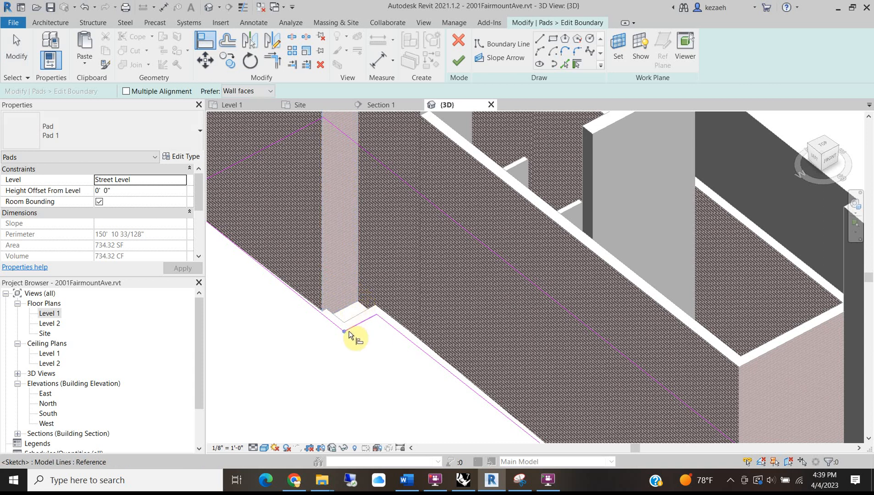
click(342, 315)
click(361, 335)
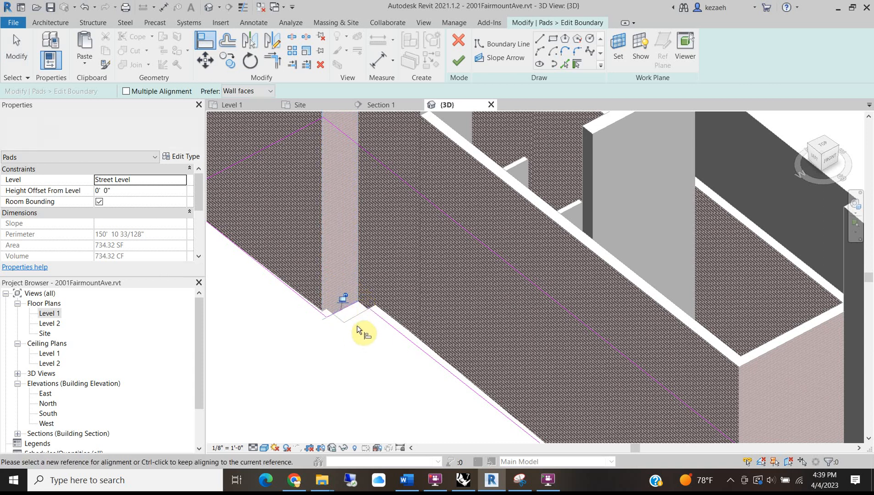
key(Escape)
scroll(379, 252, down, 5)
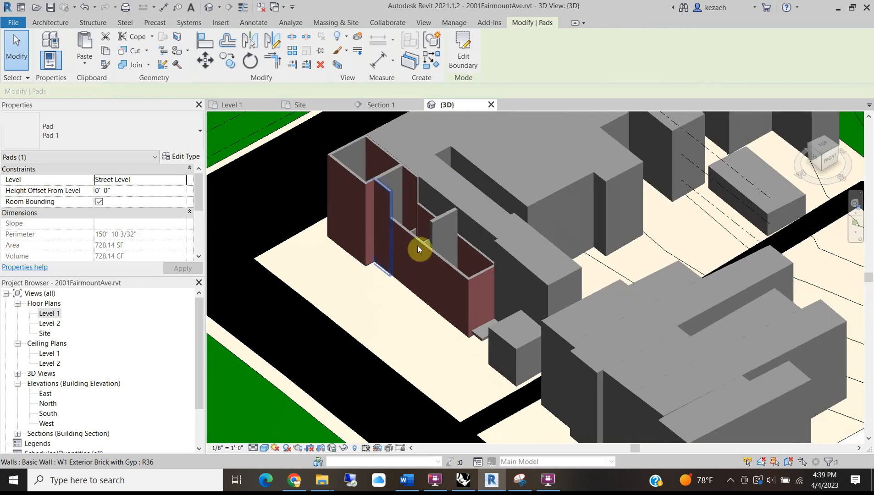
key(Escape)
scroll(462, 315, up, 4)
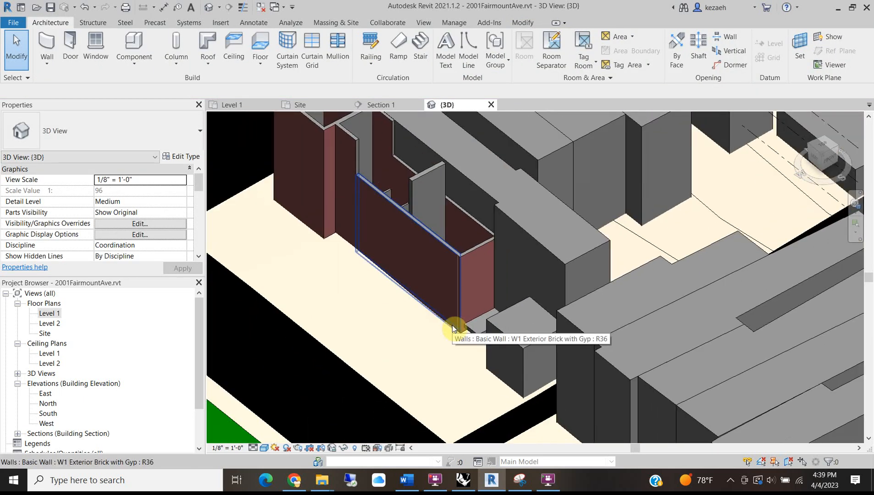
scroll(452, 327, down, 3)
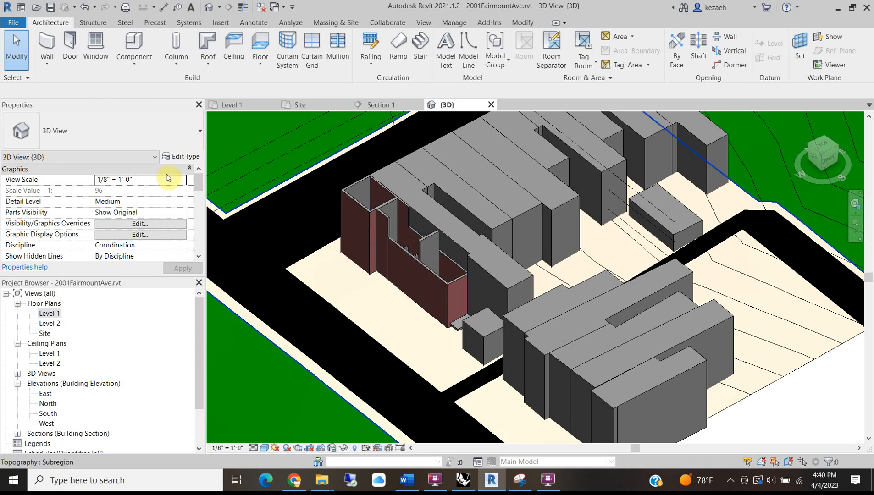
Open the Level 2 plan and set its view scale to 1/4" = 1'-0".
double_click(50, 326)
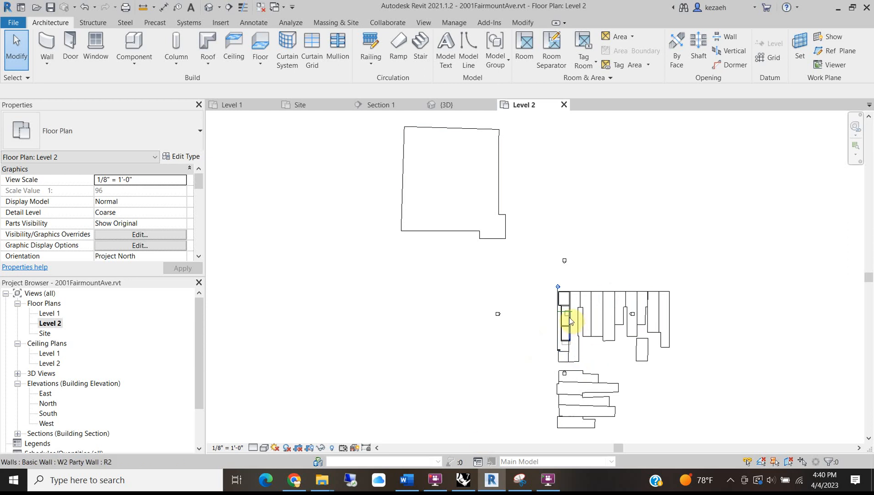
middle_drag(528, 318, 414, 293)
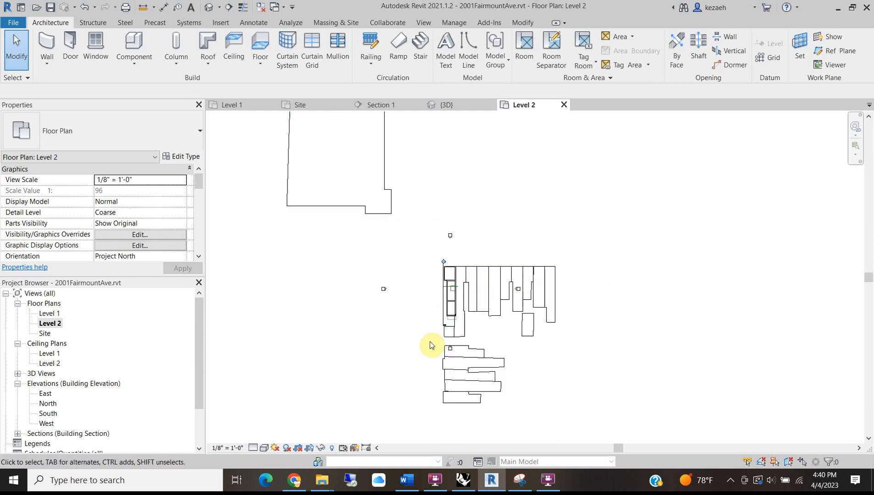
click(311, 449)
click(184, 180)
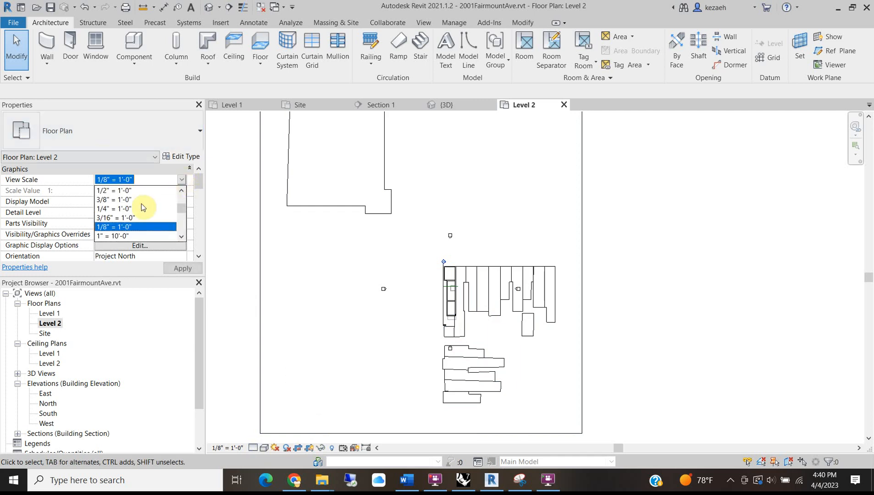
click(115, 216)
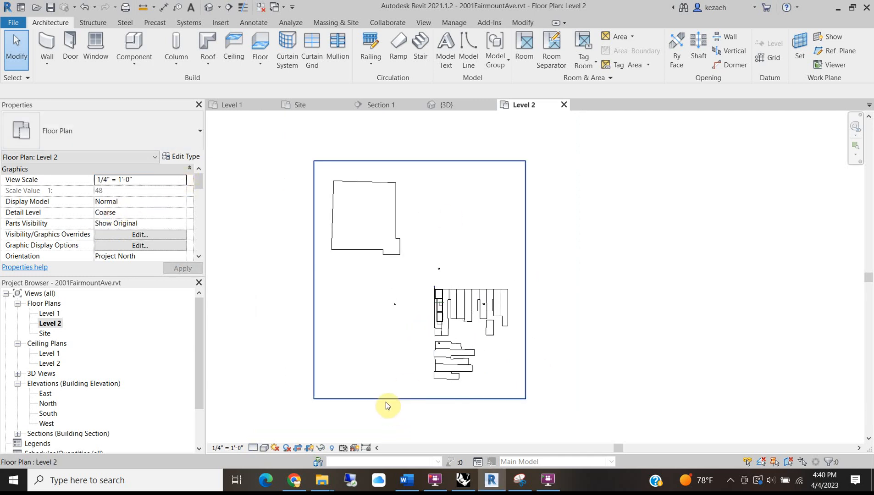
Drag the crop region's top, left, right and bottom edges in tightly around the house.
click(385, 401)
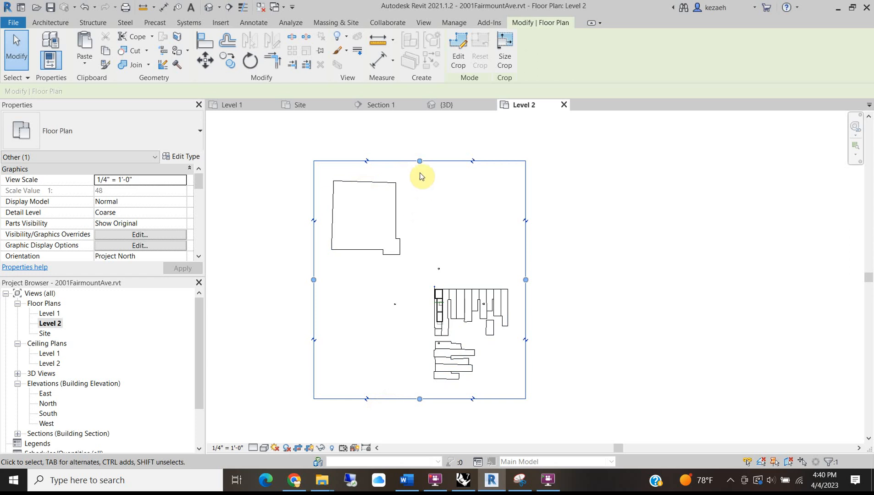
drag(420, 161, 433, 278)
drag(312, 339, 426, 339)
drag(527, 339, 463, 339)
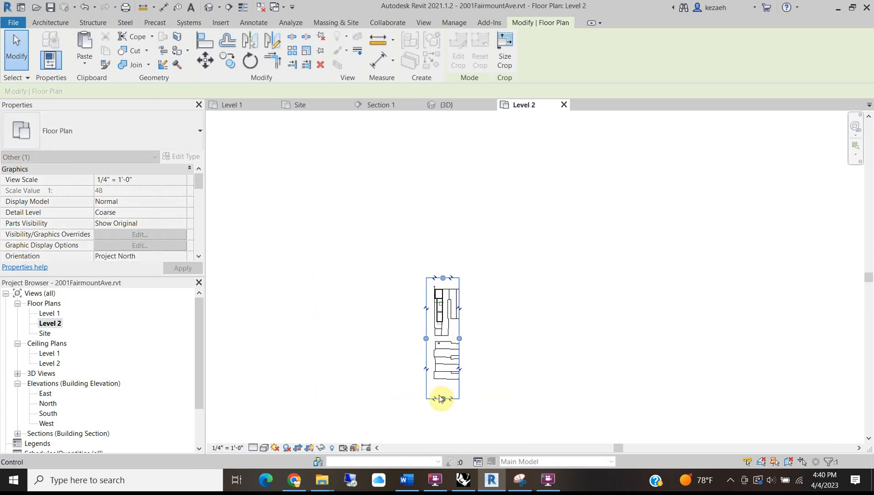
drag(445, 399, 444, 339)
scroll(443, 324, up, 3)
scroll(443, 313, up, 3)
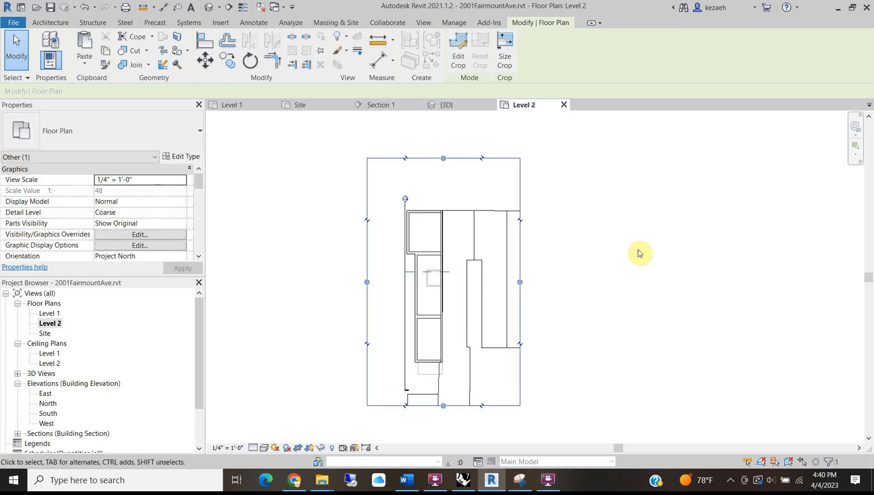
click(638, 250)
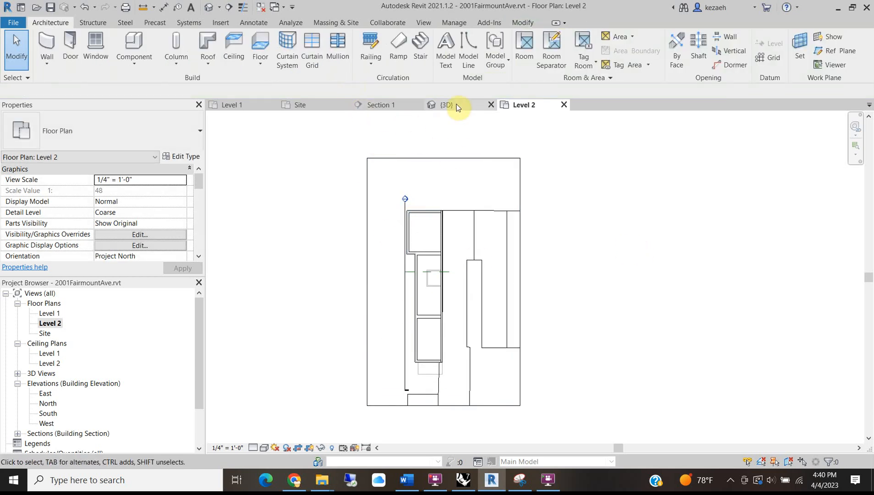
Copy the floor-plan image from Level 1 and paste it into Level 2 aligned to the same place.
click(231, 104)
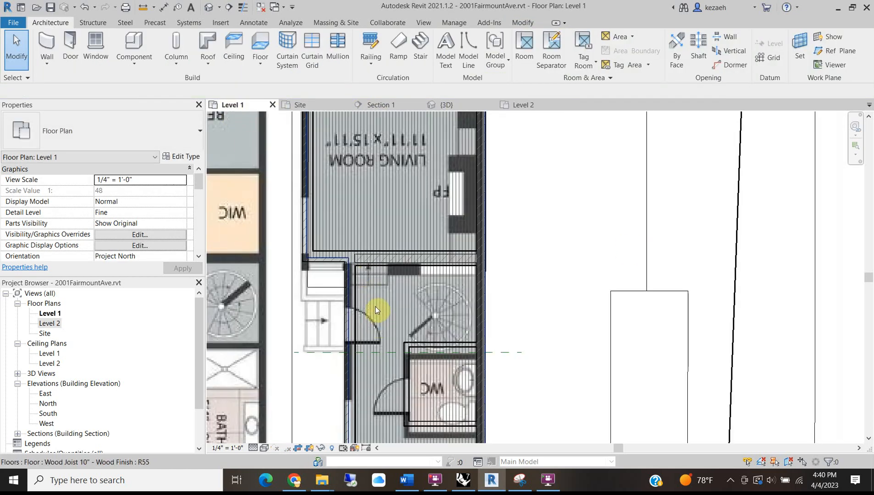
scroll(375, 309, down, 3)
click(295, 306)
scroll(294, 306, down, 3)
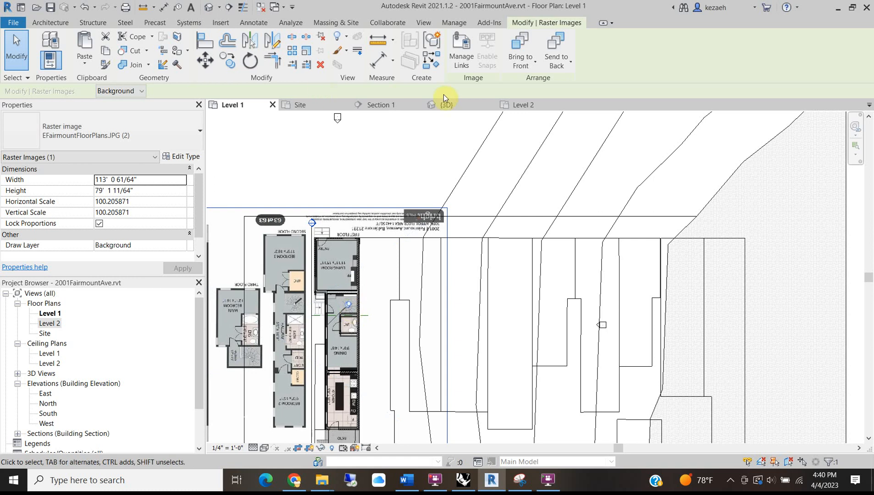
click(512, 105)
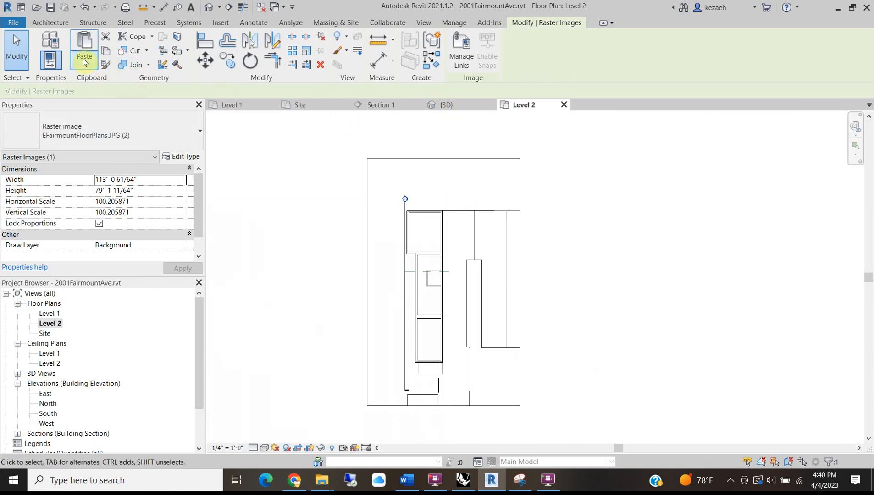
click(80, 63)
click(117, 153)
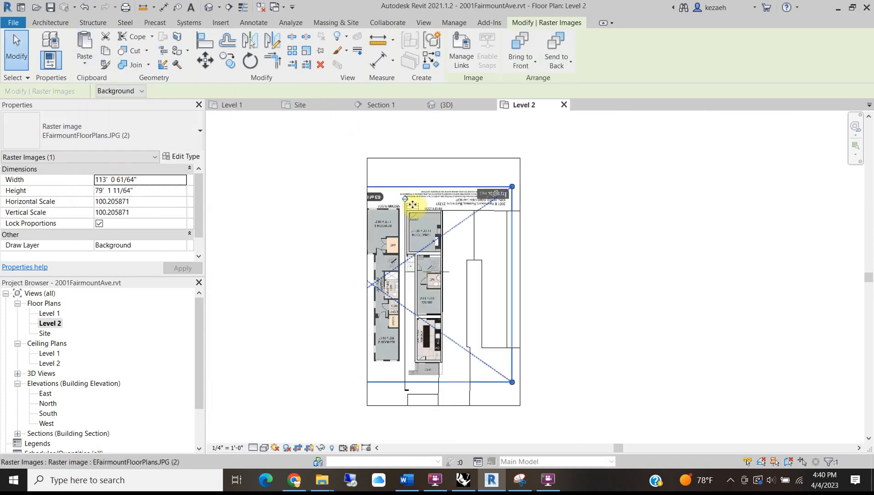
scroll(414, 197, up, 3)
scroll(381, 208, up, 2)
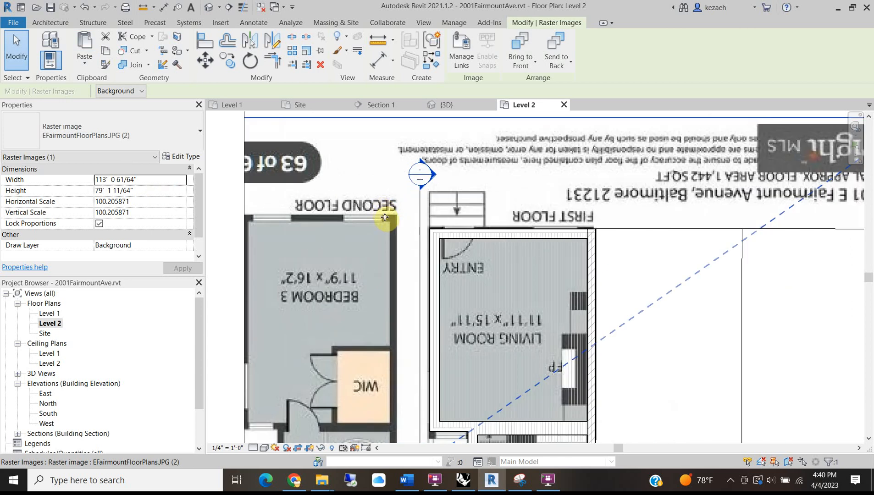
Move the pasted image (MV) so its bedroom wall corner lands on the traced wall corner.
key(m)
key(v)
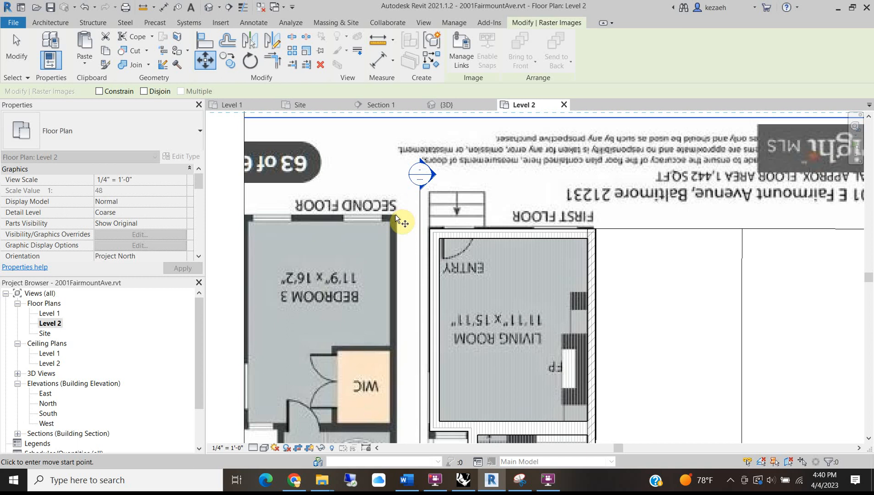
scroll(396, 219, down, 5)
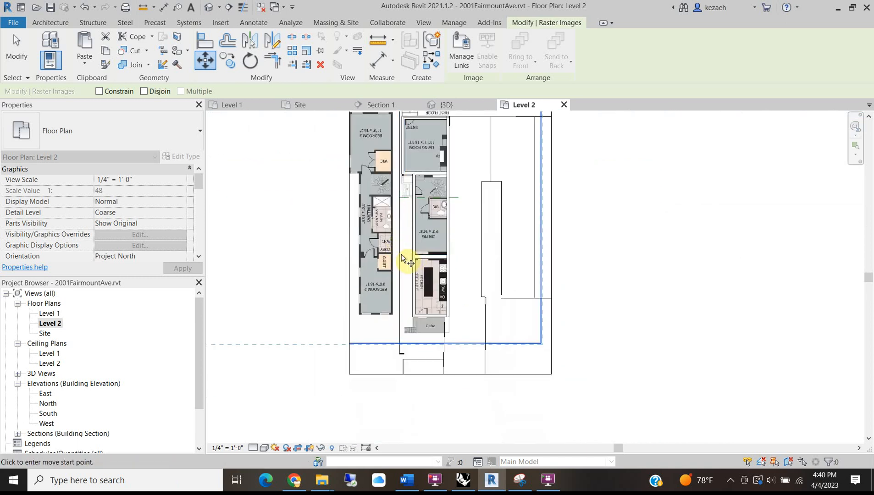
scroll(396, 322, up, 5)
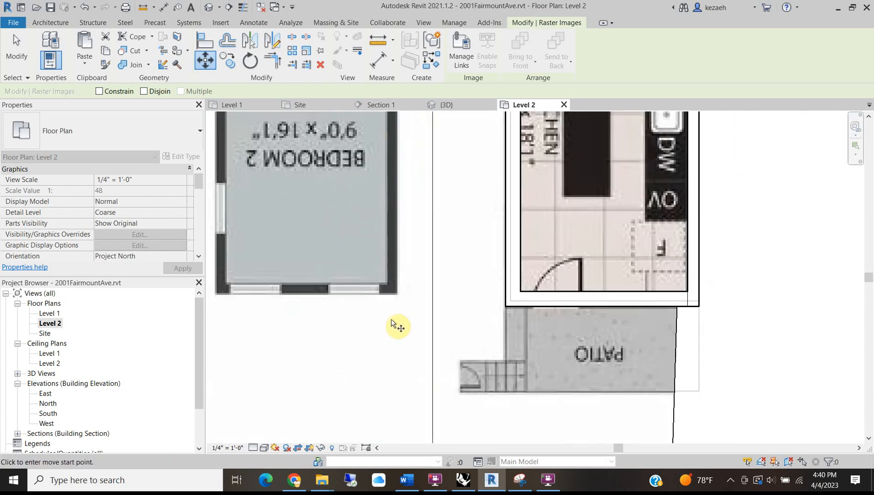
click(397, 294)
scroll(697, 304, up, 2)
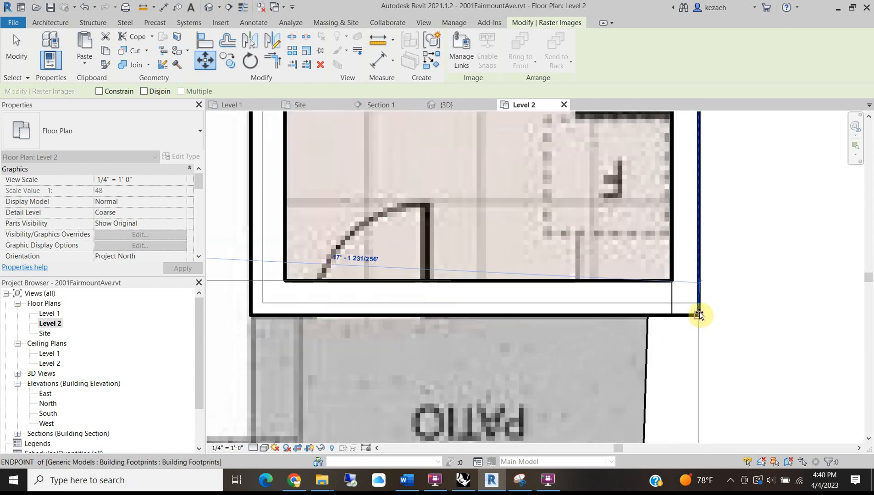
click(696, 313)
scroll(403, 229, down, 4)
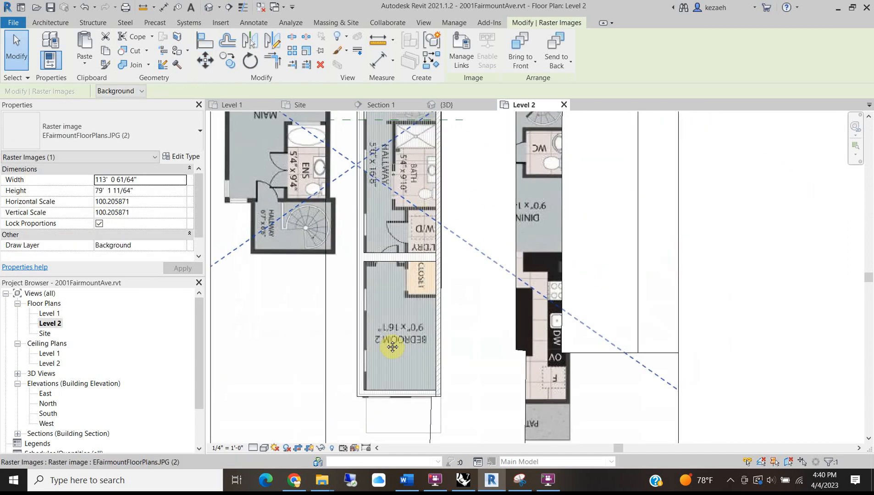
scroll(401, 353, up, 2)
middle_drag(346, 188, 337, 304)
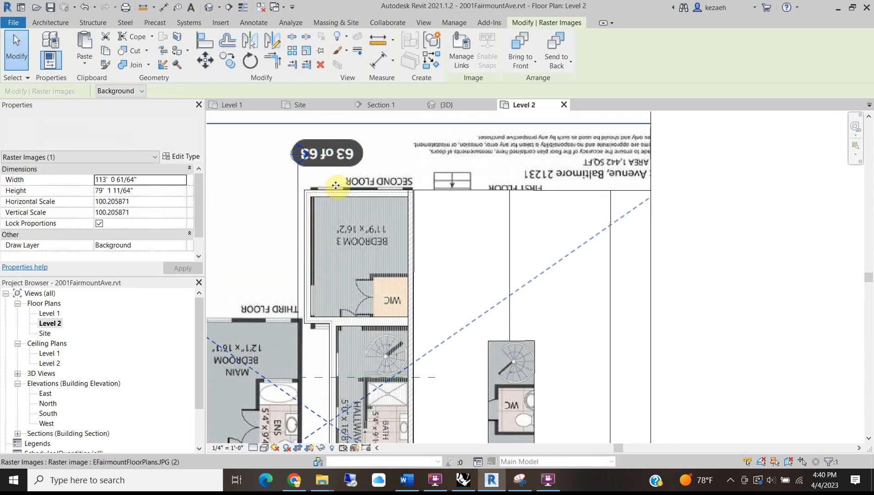
scroll(339, 188, up, 2)
middle_drag(370, 275, 383, 252)
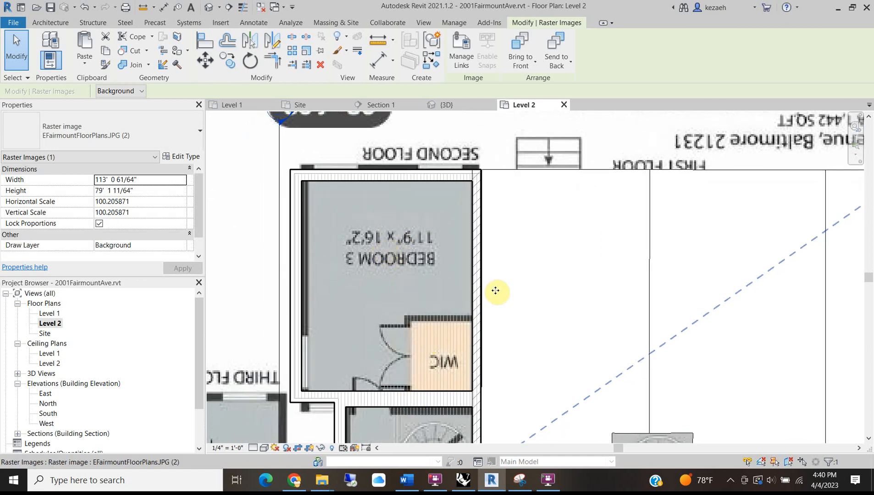
click(36, 23)
Draw W3 Interior partition walls up the closet's side and across its top, then select the top wall.
click(46, 44)
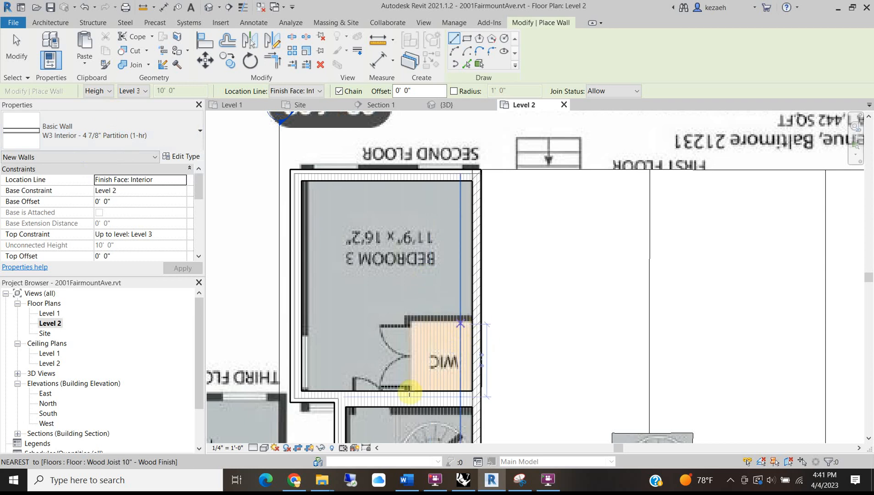
scroll(474, 296, up, 3)
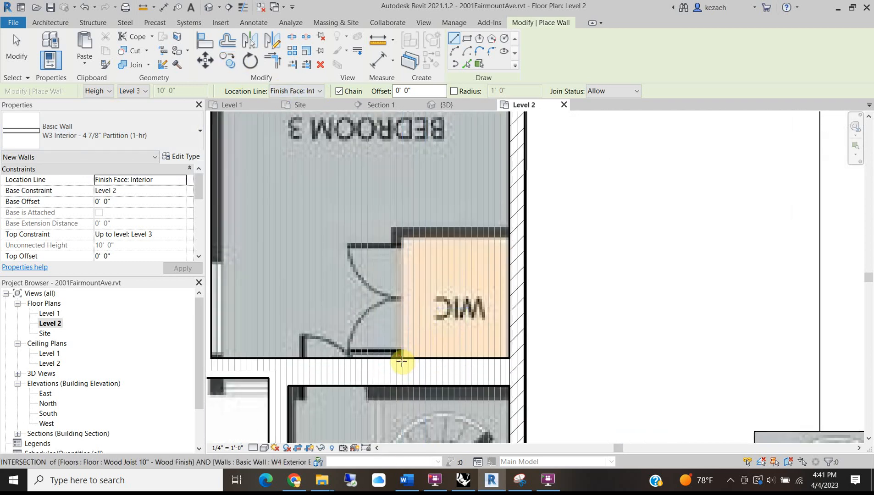
click(402, 358)
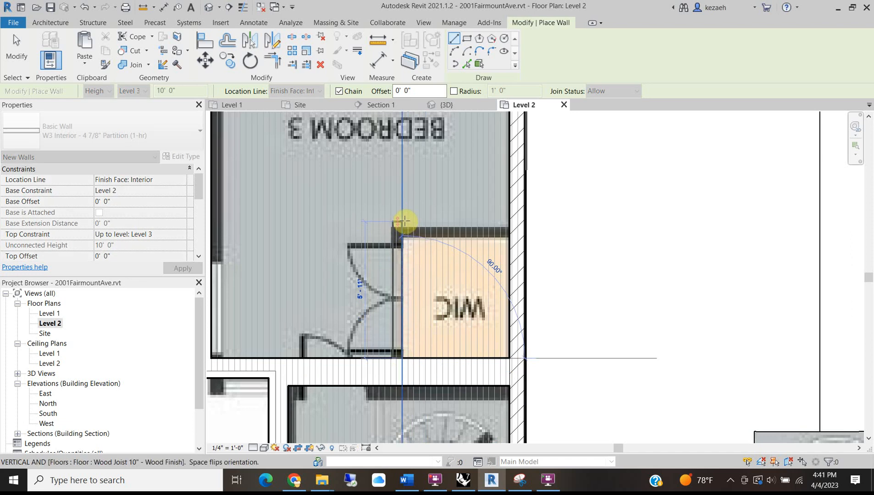
click(401, 220)
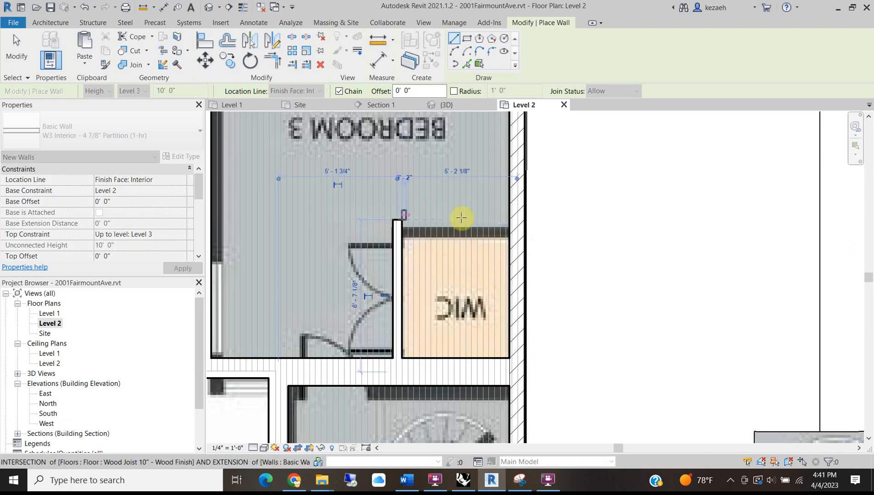
click(509, 221)
scroll(446, 267, down, 4)
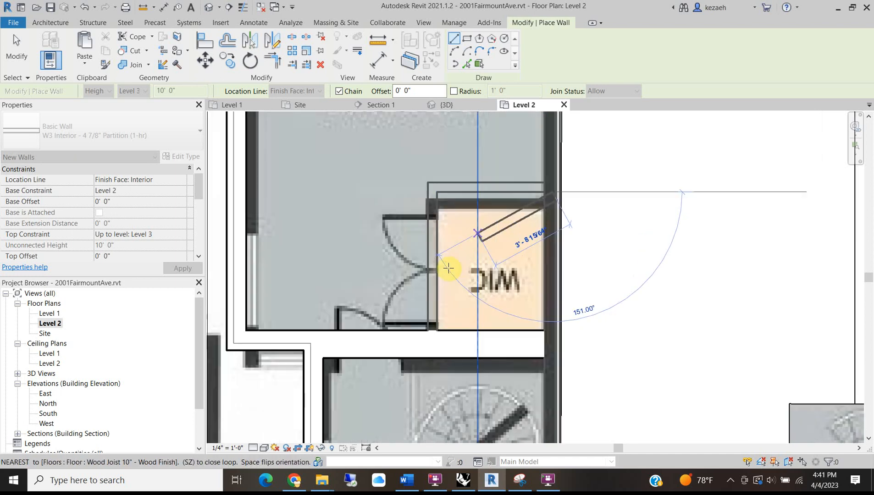
scroll(447, 232, up, 4)
key(Escape)
key(Escape)
click(438, 215)
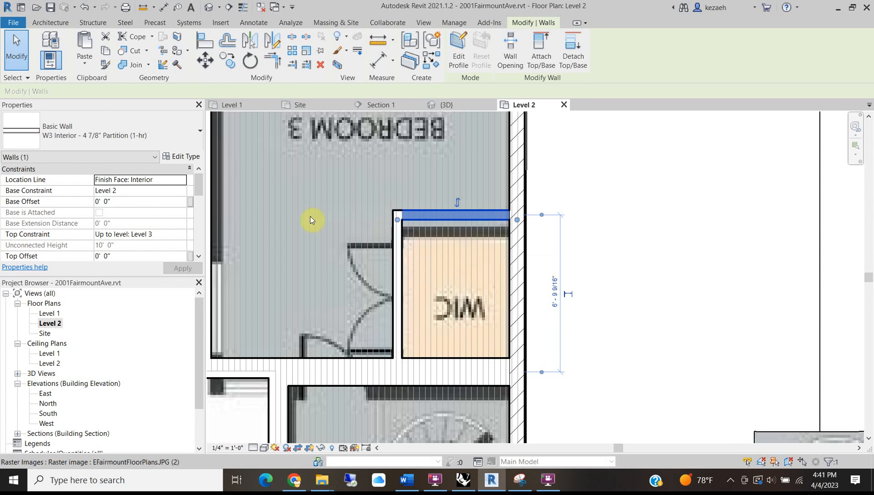
Pan the Level 2 plan over the spiral stair, hallway and bath.
scroll(310, 217, down, 2)
middle_drag(380, 297, 394, 216)
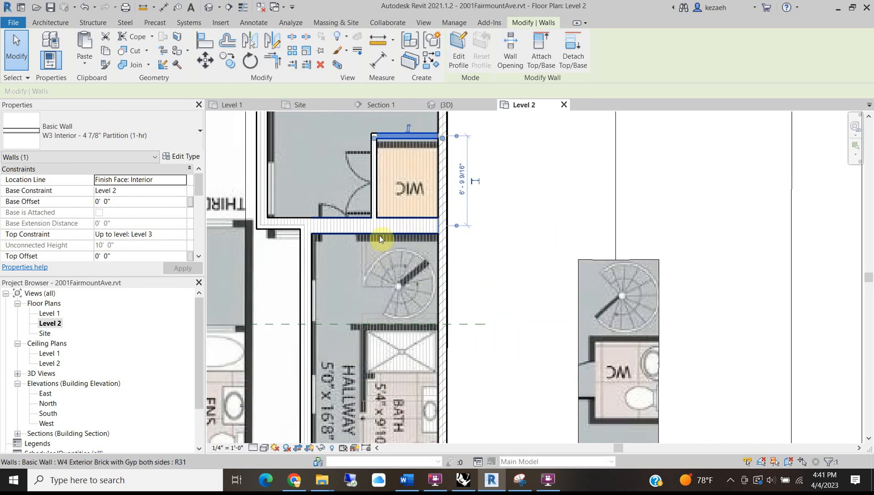
scroll(366, 262, up, 3)
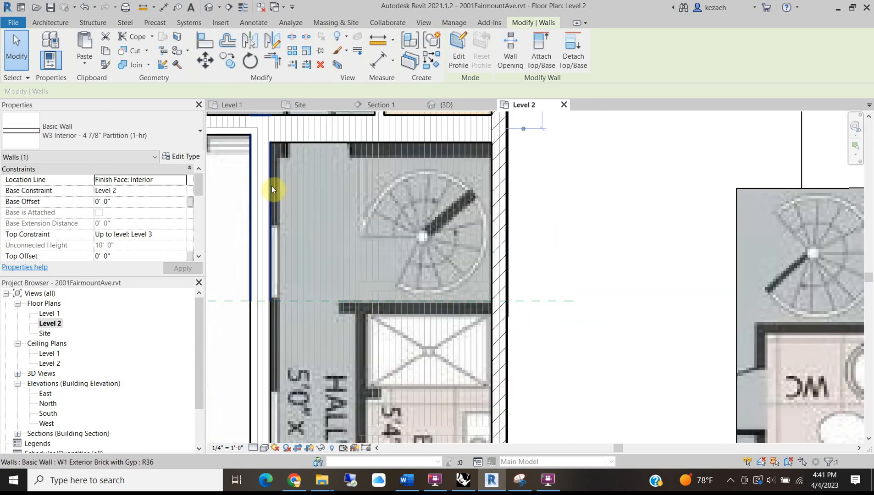
middle_drag(408, 309, 392, 218)
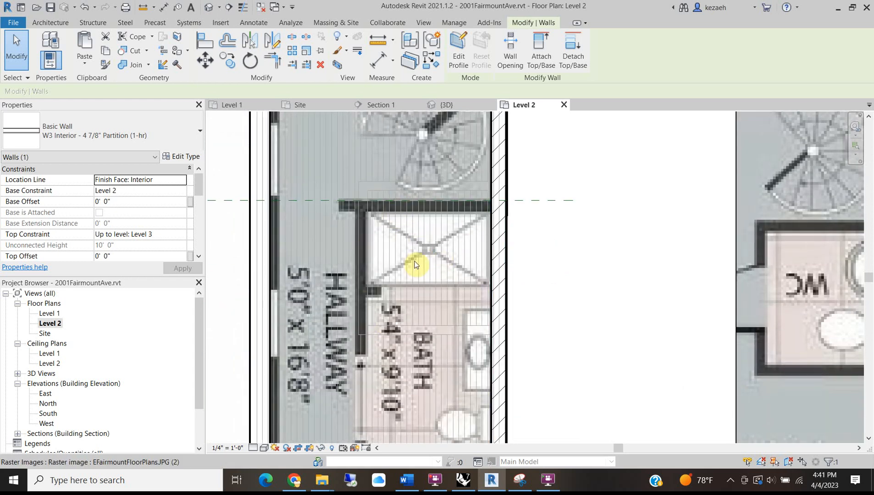
scroll(393, 257, down, 1)
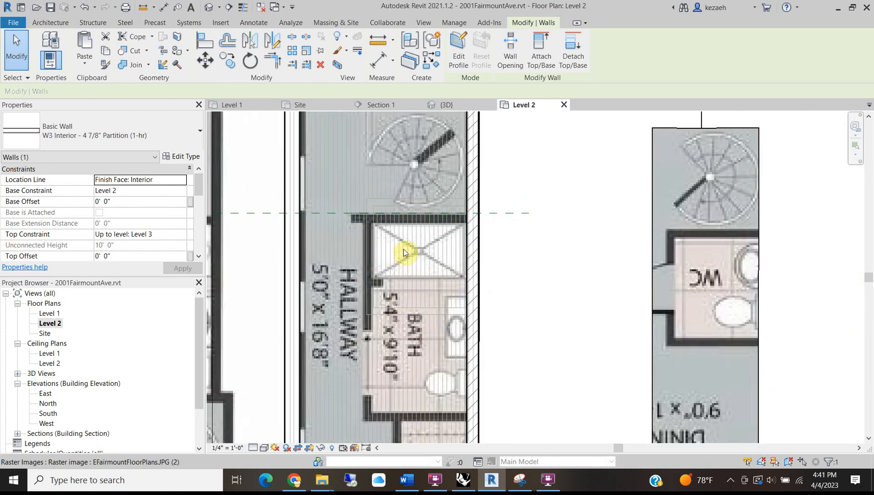
scroll(384, 230, up, 1)
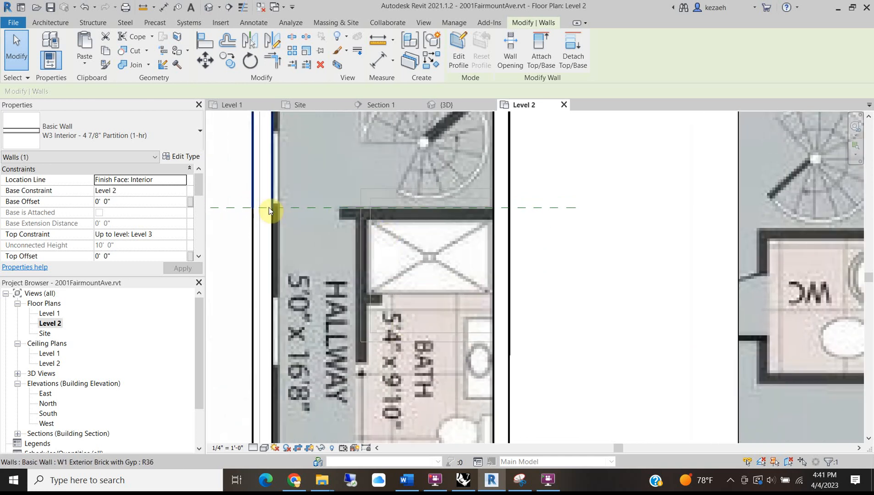
Draw a partition wall from the left hallway wall to the right party wall.
click(45, 27)
click(48, 46)
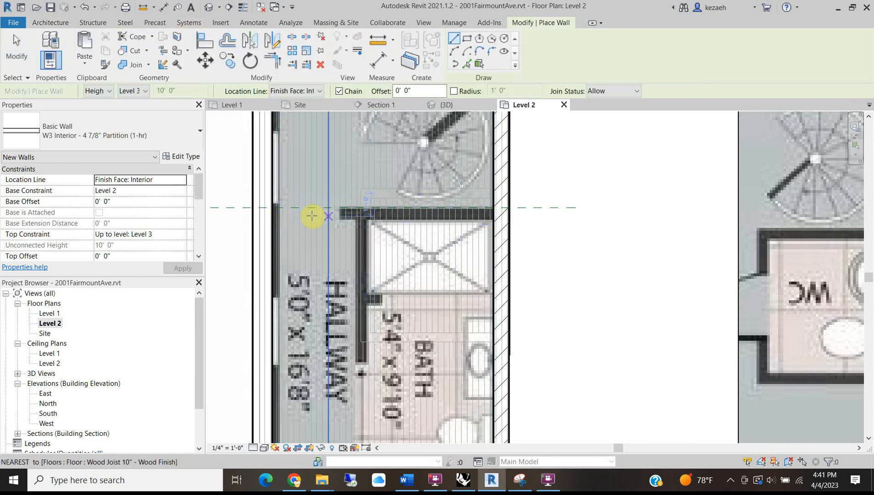
click(271, 217)
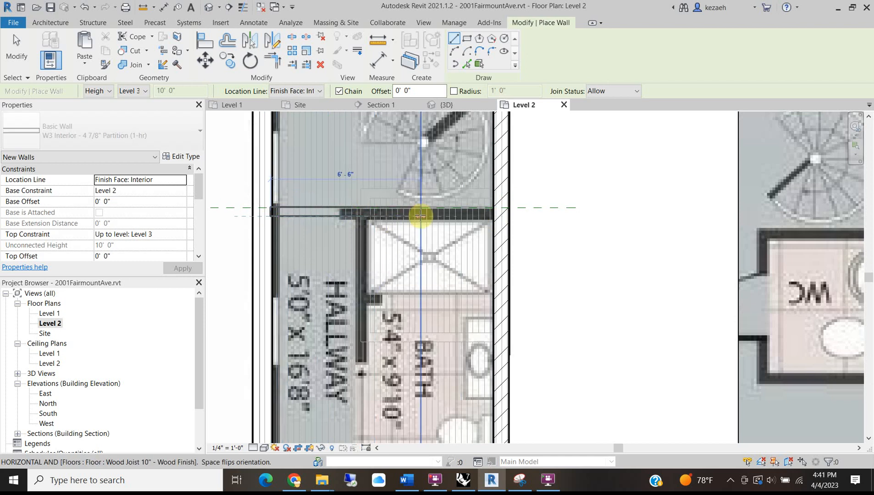
scroll(488, 215, up, 2)
click(498, 216)
scroll(470, 204, up, 3)
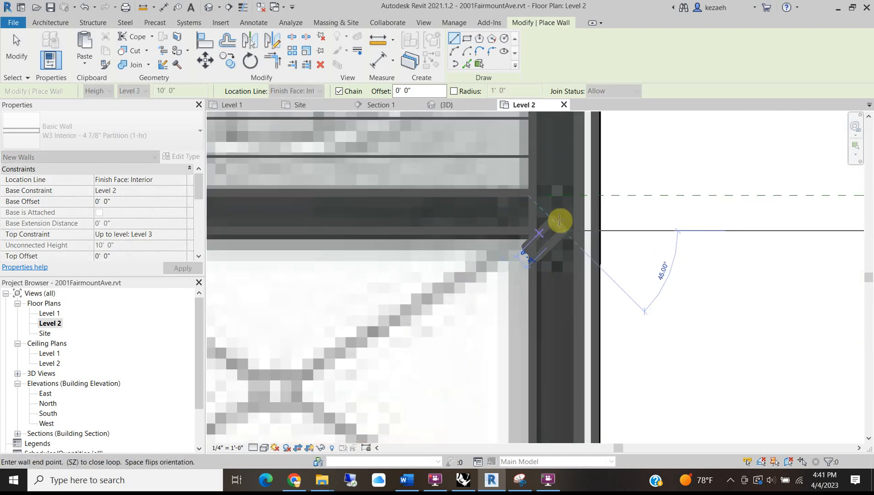
key(Escape)
scroll(597, 195, down, 3)
key(Escape)
Try aligning (AL) to the hallway wall face, then exit the Align command.
key(a)
key(l)
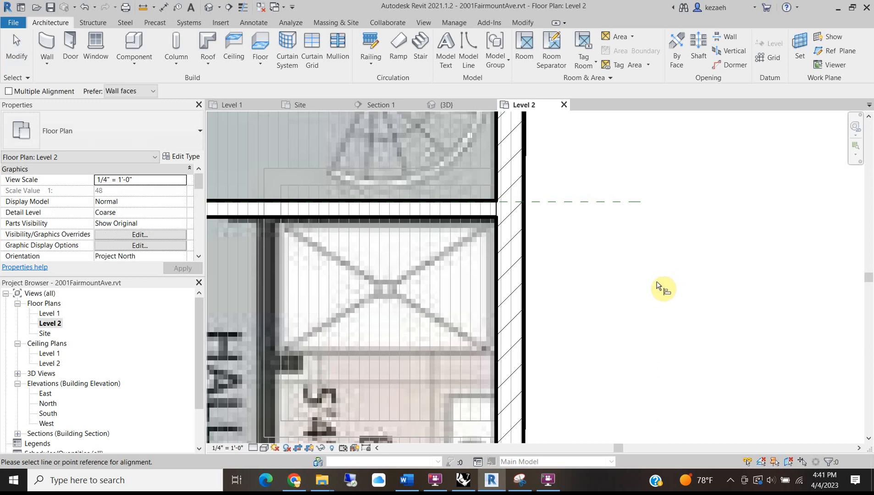
scroll(481, 215, down, 2)
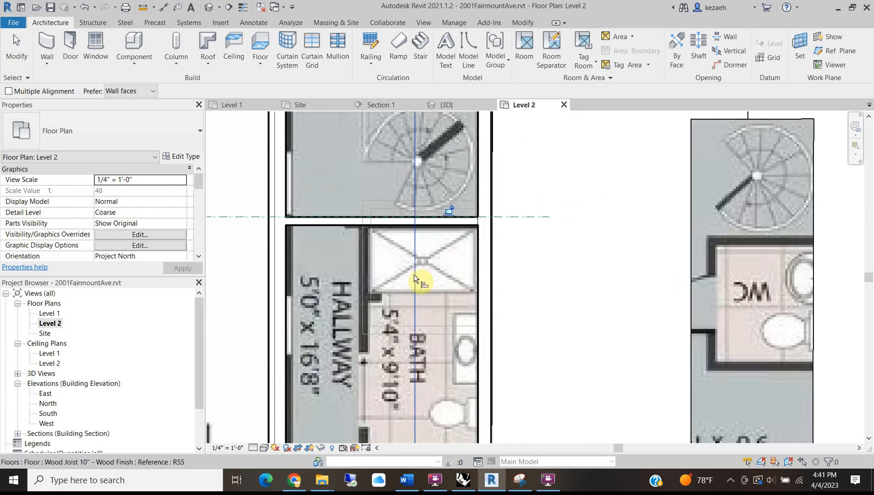
click(404, 310)
middle_drag(395, 213, 386, 295)
key(Escape)
Wall in the bath's left side and bottom, starting from the corner above it.
click(45, 44)
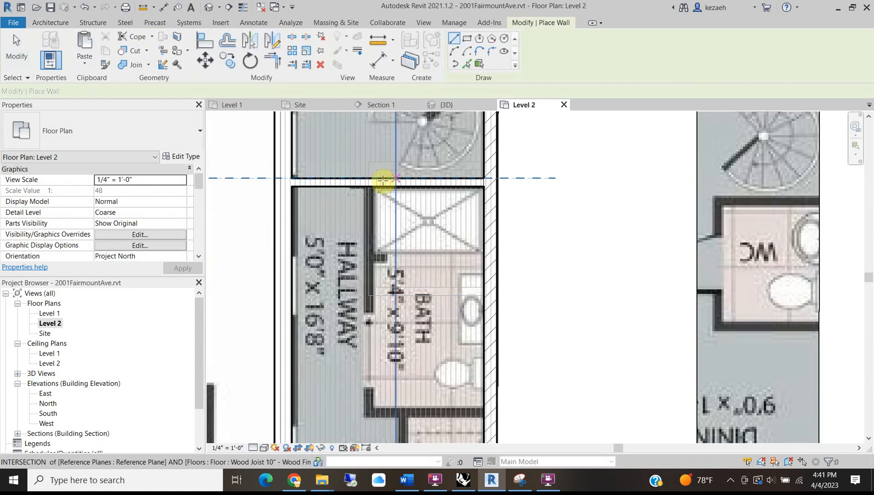
scroll(370, 186, up, 2)
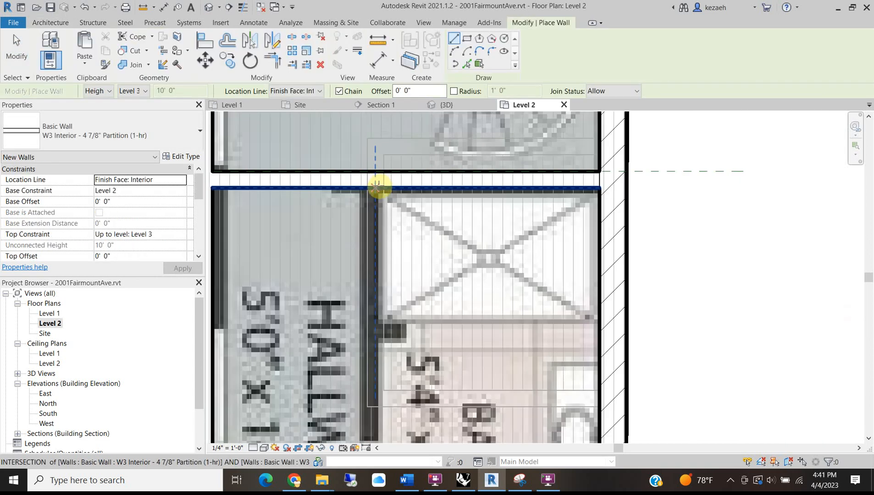
click(379, 186)
scroll(379, 274, down, 1)
key(Escape)
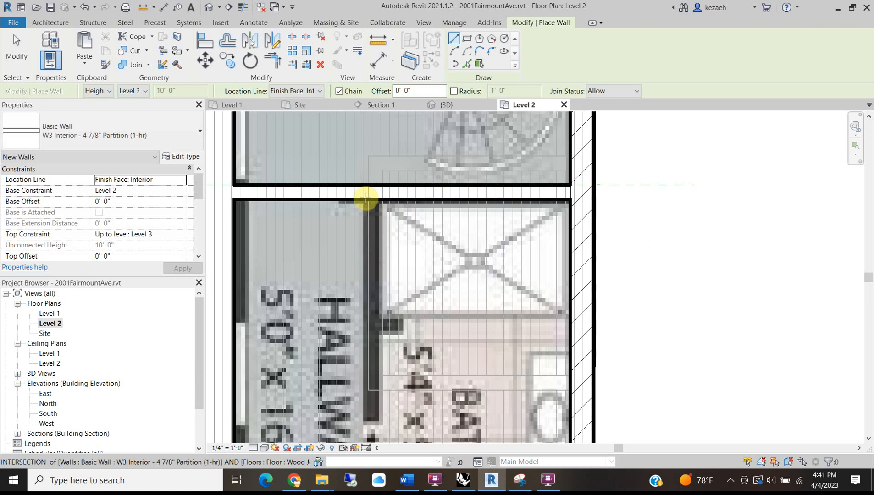
click(364, 199)
scroll(380, 357, down, 1)
middle_drag(377, 380, 350, 225)
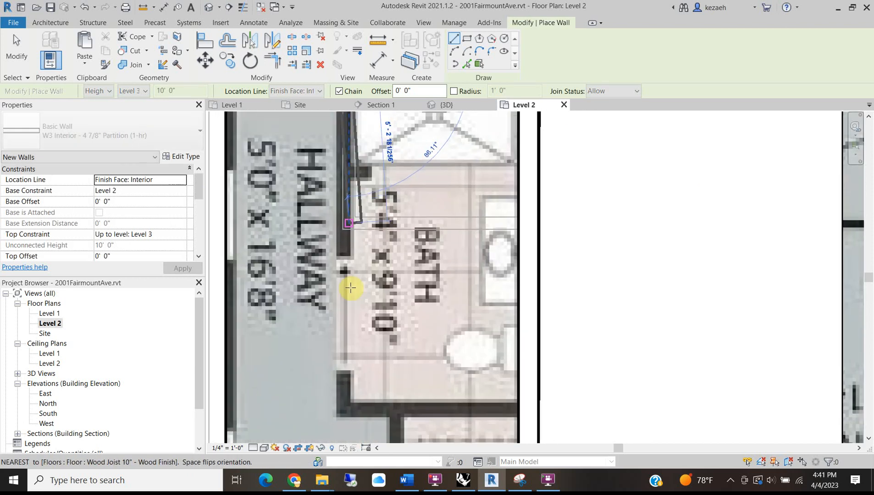
click(338, 417)
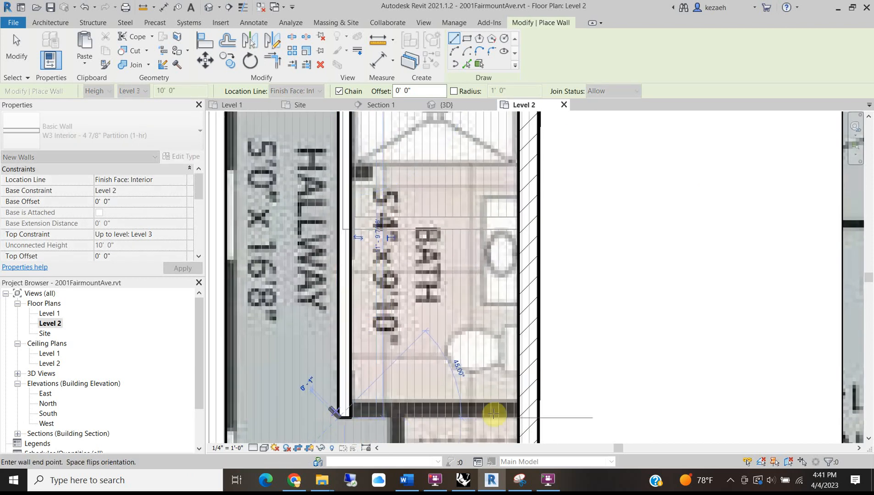
click(518, 418)
scroll(506, 394, down, 2)
middle_drag(503, 400, 507, 310)
key(Escape)
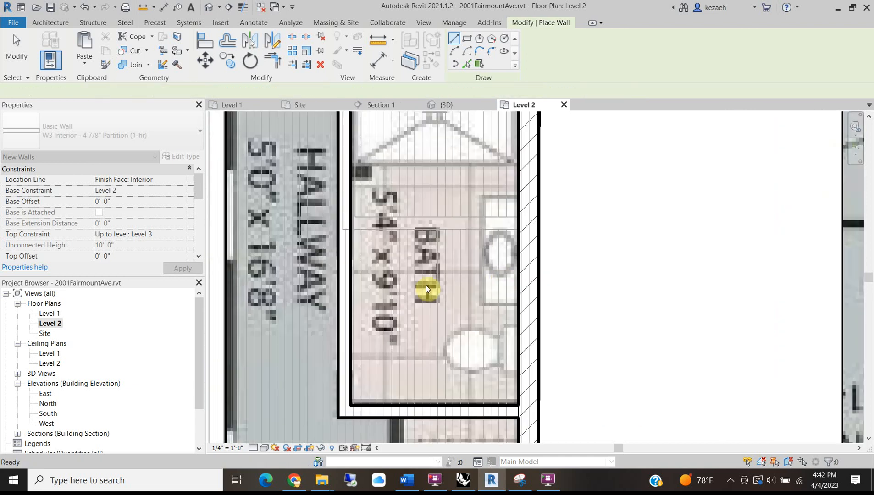
Add a partition wall down the laundry's left side.
scroll(410, 314, down, 1)
middle_drag(410, 314, 421, 189)
click(403, 283)
middle_drag(409, 378, 414, 269)
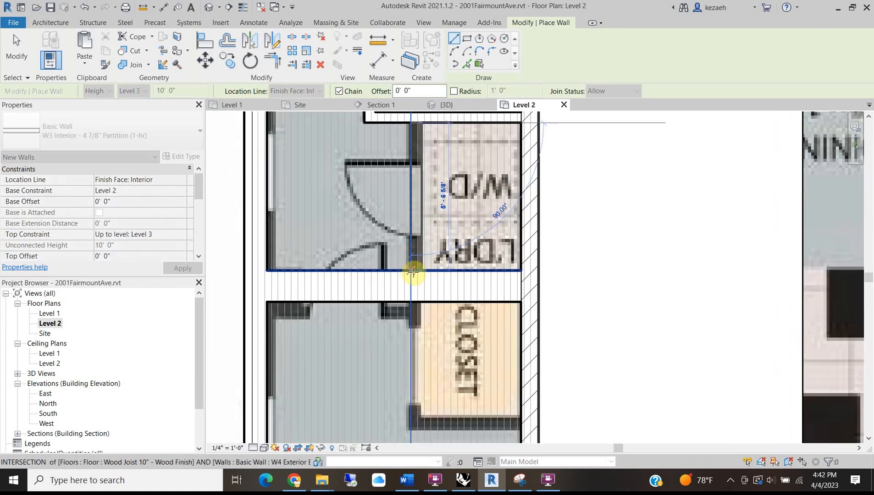
click(418, 269)
key(Escape)
Enclose the closet with walls down its left side and across its bottom to the right wall.
scroll(444, 252, down, 2)
middle_drag(458, 279, 465, 215)
scroll(441, 219, up, 2)
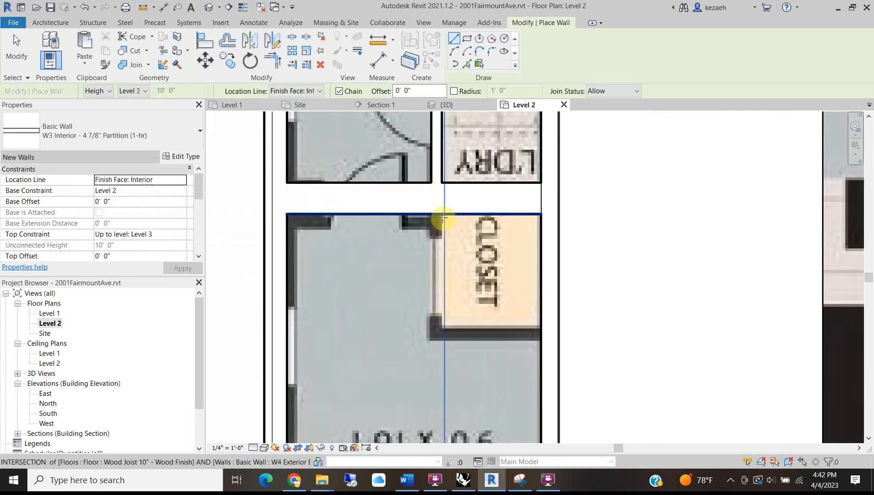
click(433, 214)
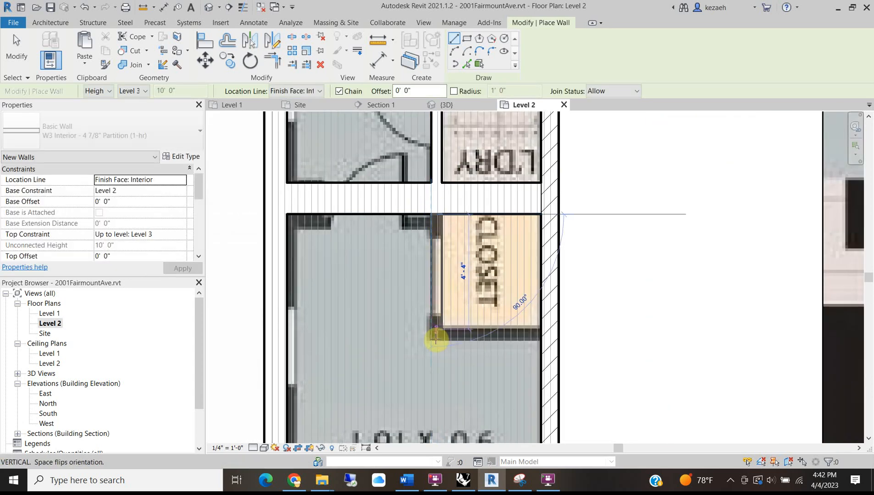
click(433, 336)
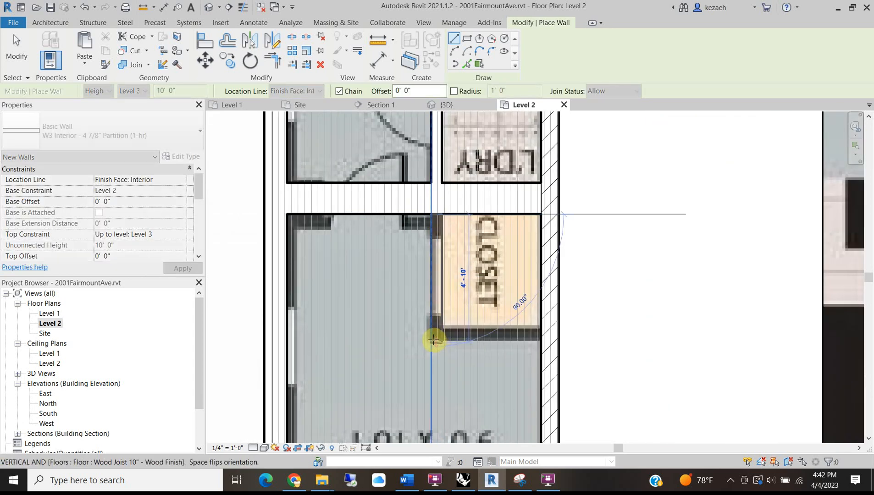
click(541, 336)
key(Escape)
key(Escape)
middle_drag(492, 250, 487, 319)
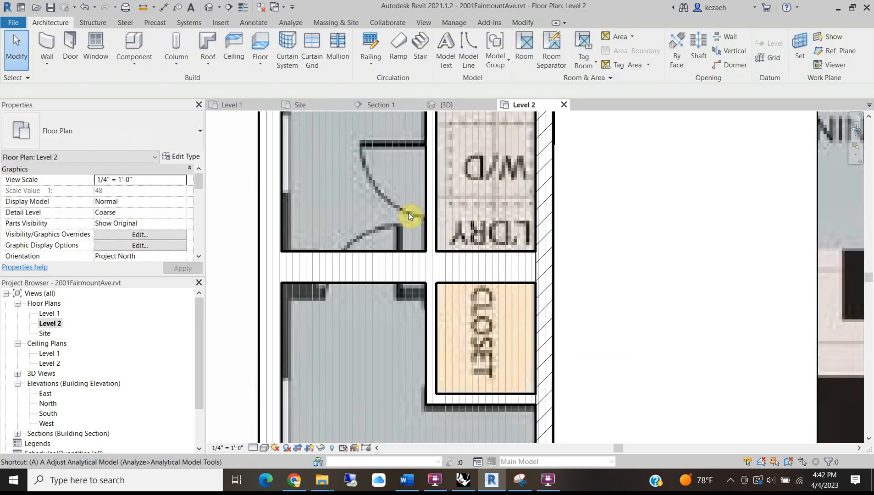
Align (AL) the closet's left wall to the upper wall's face, then zoom out to the whole sheet.
key(a)
key(l)
click(427, 203)
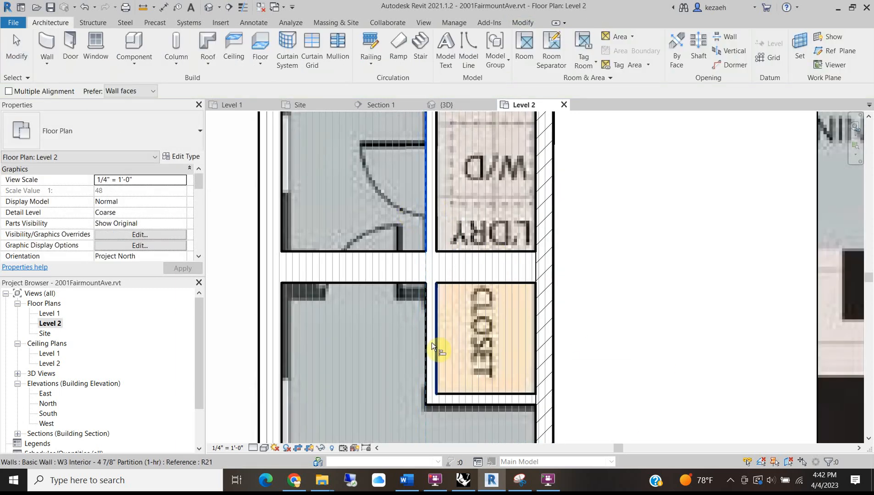
click(425, 342)
scroll(381, 264, down, 2)
middle_drag(410, 334, 442, 242)
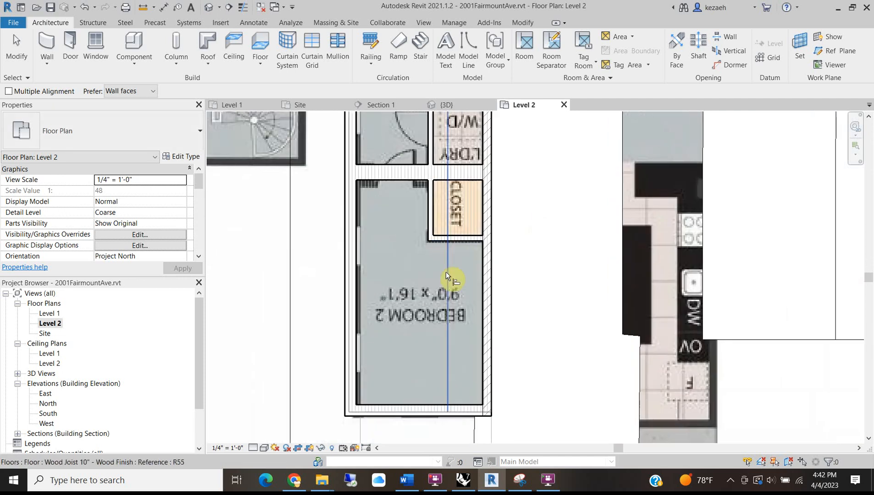
scroll(426, 313, down, 2)
key(Escape)
middle_drag(429, 137, 425, 253)
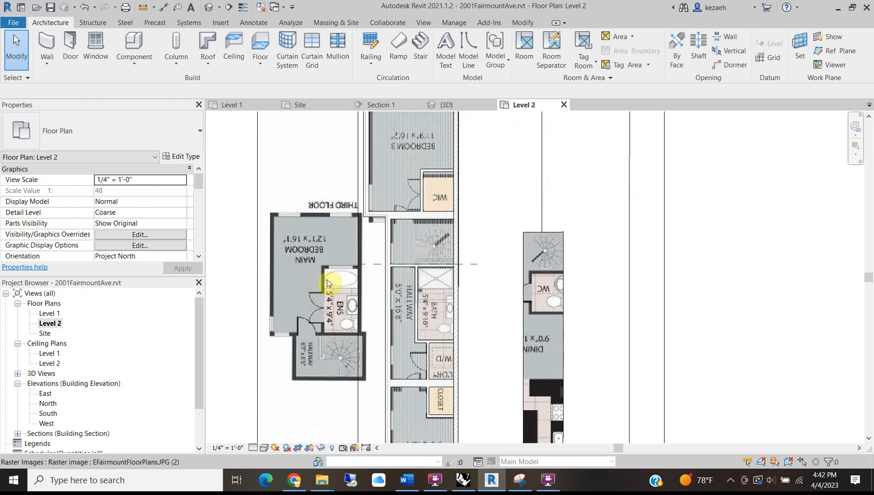
scroll(353, 209, down, 4)
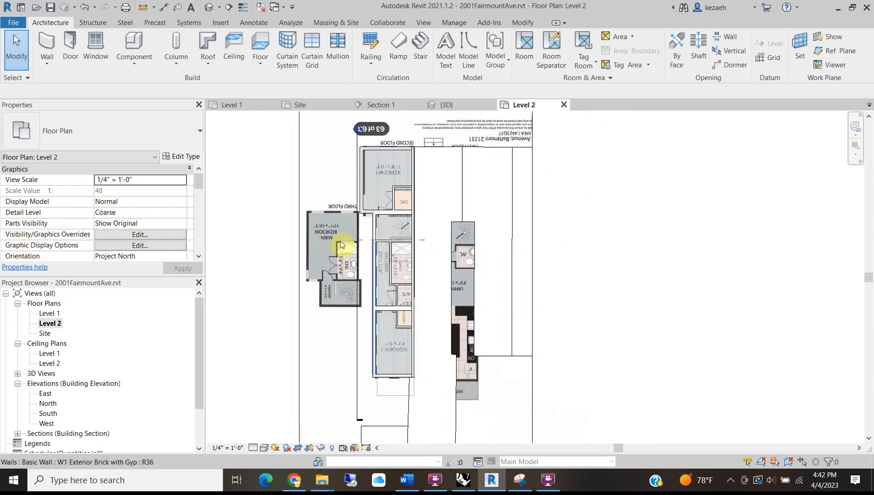
scroll(324, 236, up, 3)
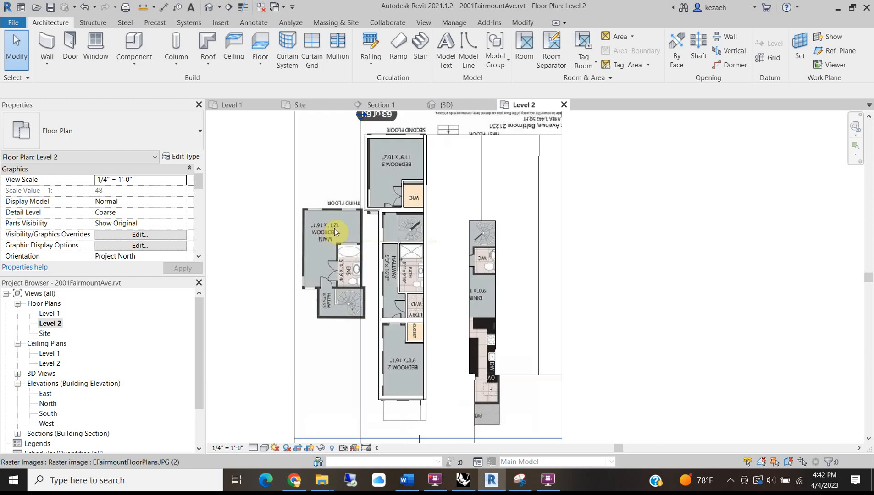
middle_drag(391, 231, 376, 285)
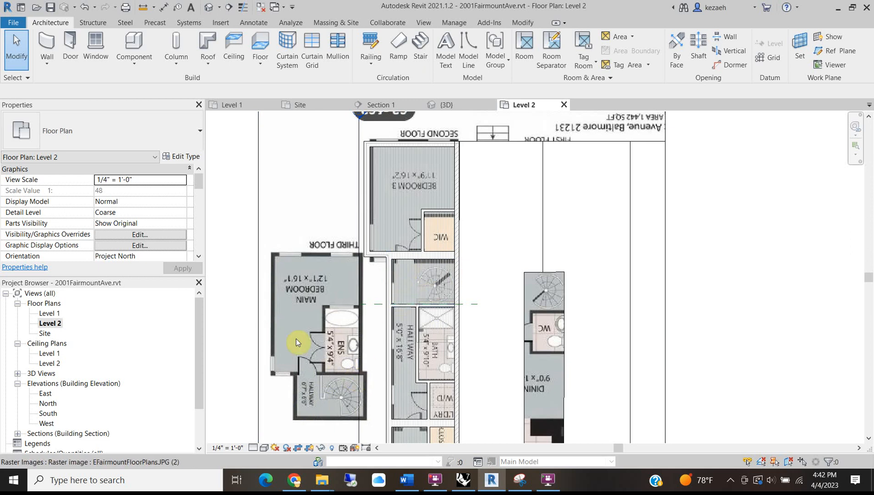
scroll(335, 279, down, 2)
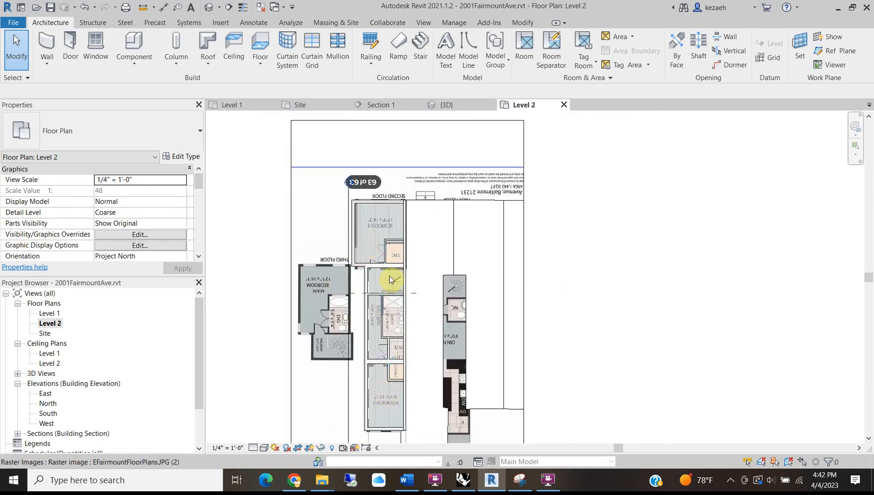
Create a new floor plan view for Level 3.
click(235, 180)
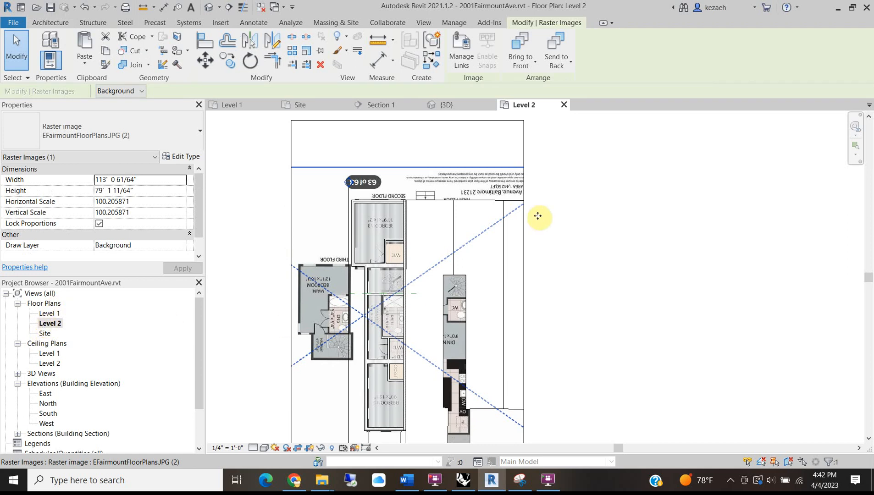
click(430, 25)
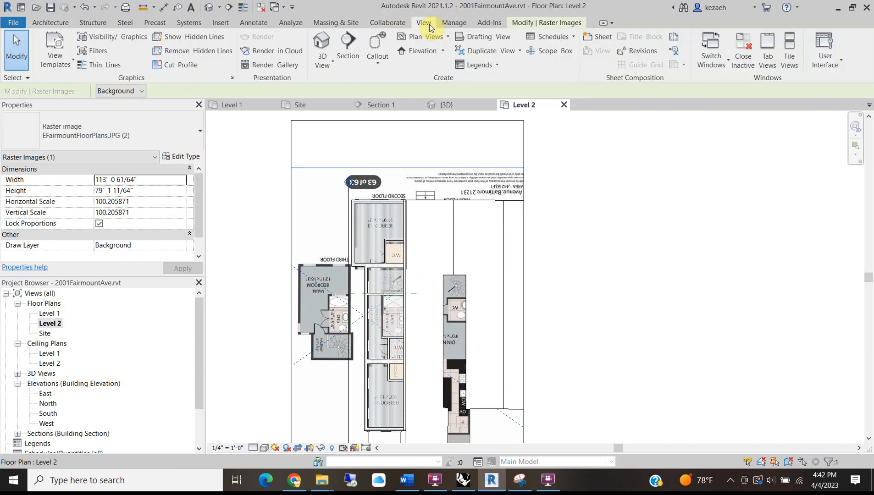
click(444, 40)
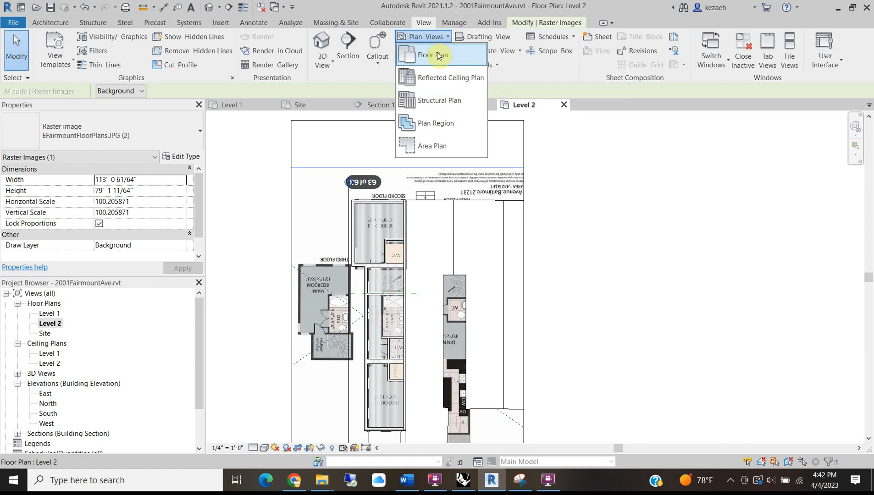
click(429, 55)
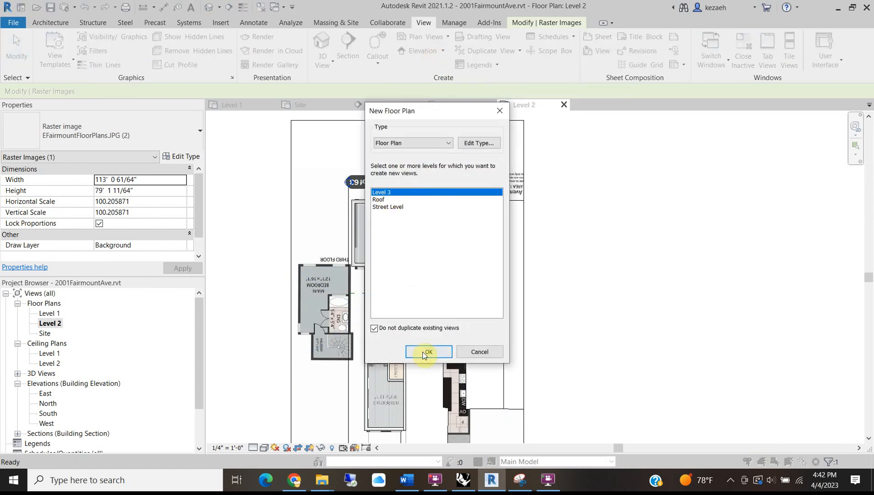
click(424, 353)
Paste the Level 2 floor-plan image into Level 3, aligned to the same place.
click(505, 106)
click(318, 319)
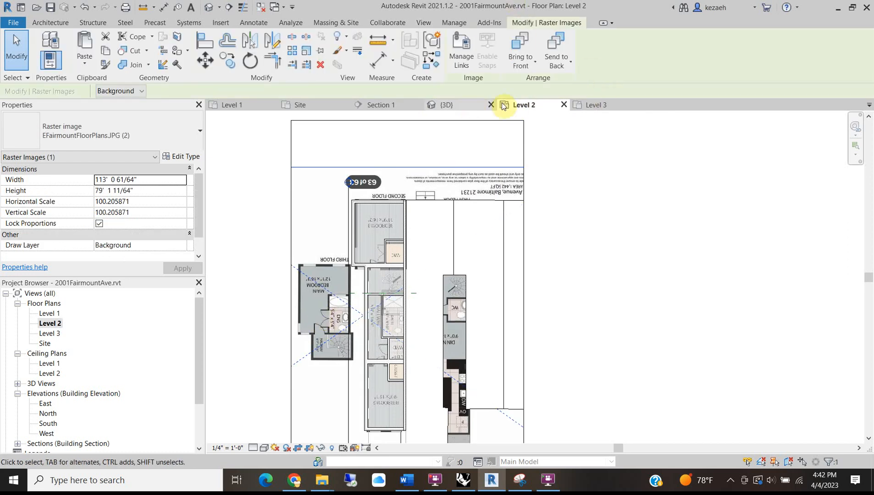
click(592, 107)
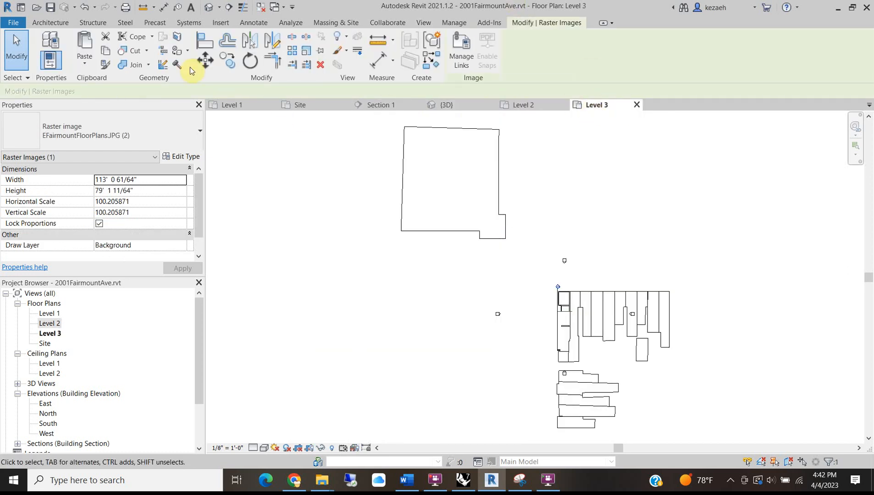
click(86, 66)
click(114, 172)
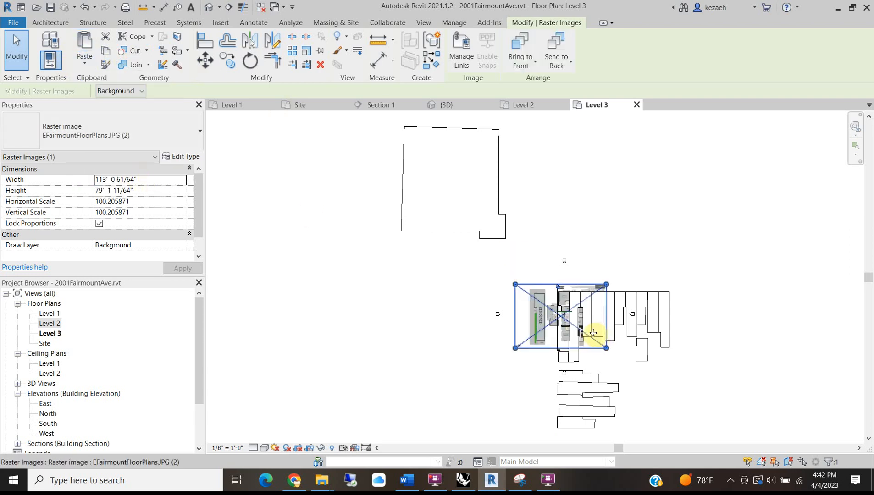
scroll(578, 335, up, 5)
scroll(302, 224, up, 4)
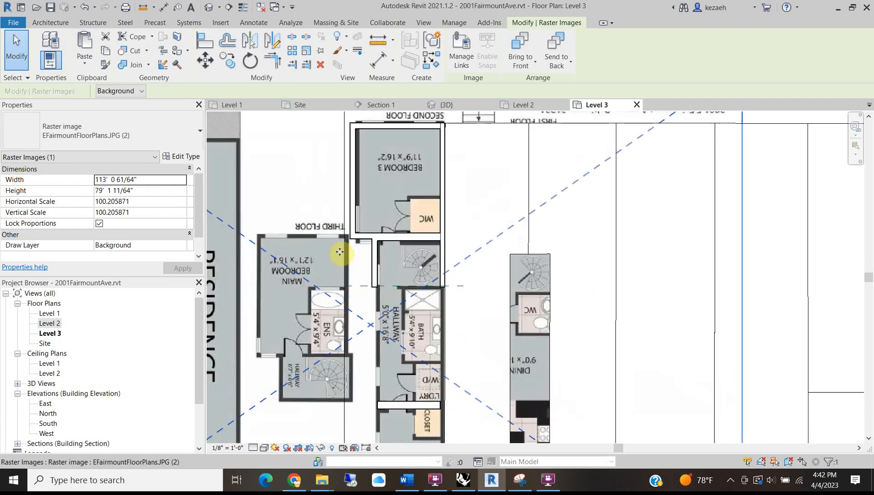
scroll(342, 236, up, 2)
Move (MV) the image so its corner sits on the wall endpoint.
key(m)
key(v)
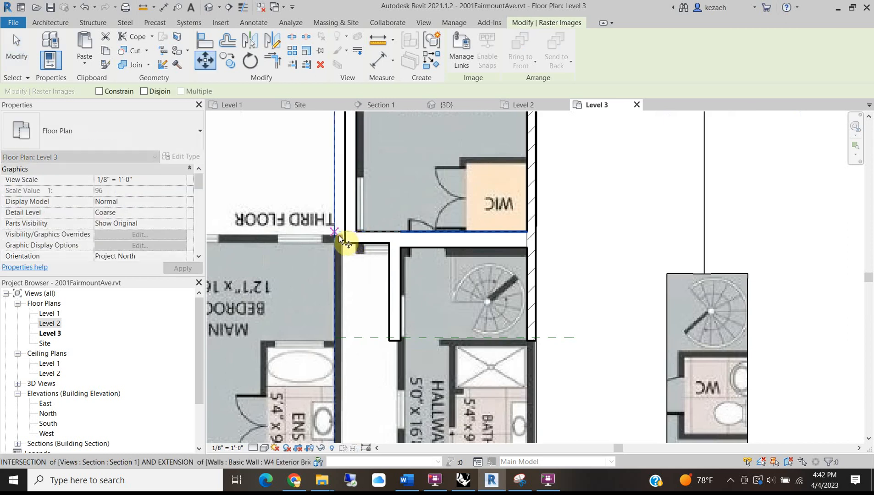
scroll(340, 235, up, 3)
click(343, 236)
scroll(343, 235, down, 5)
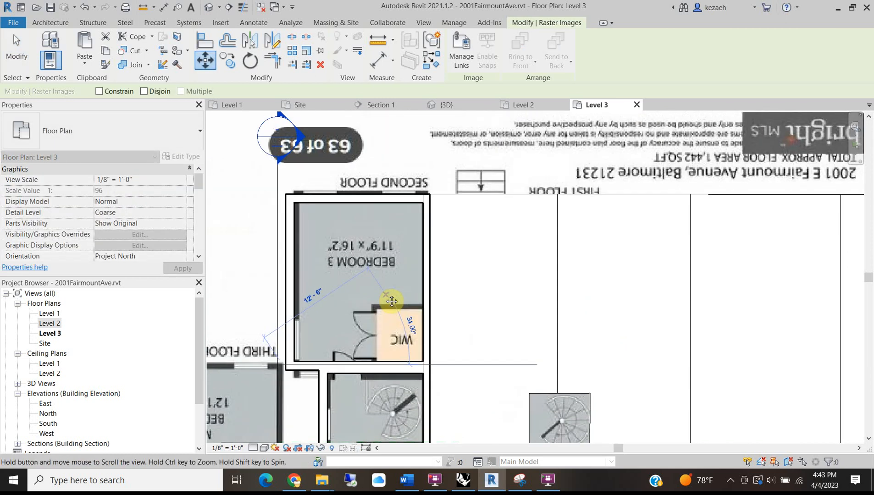
click(432, 195)
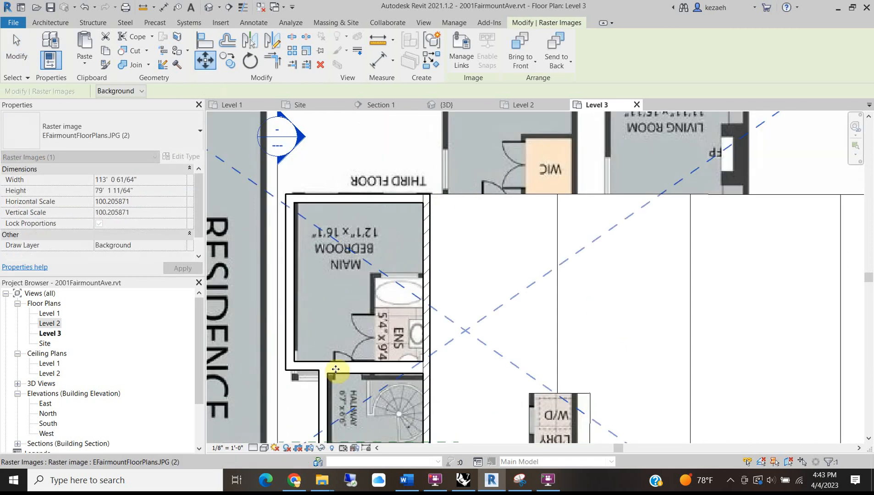
scroll(375, 333, up, 3)
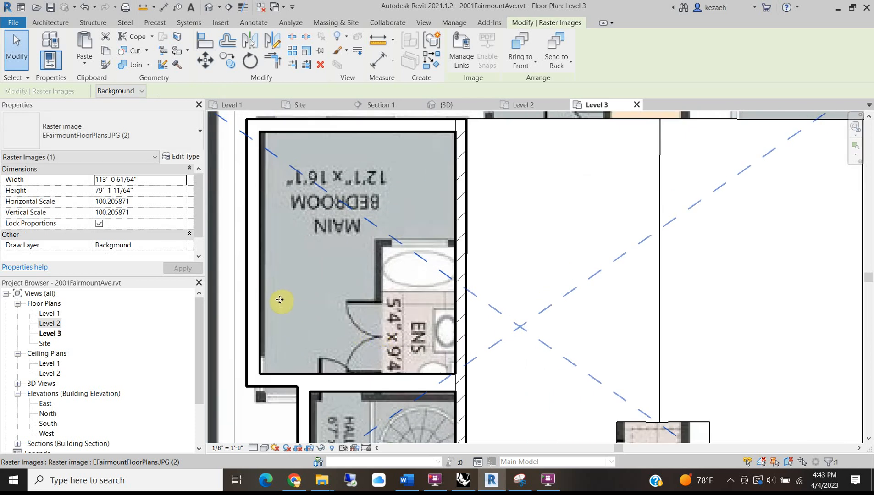
Nudge the image up and left to fit the walls, then deselect it.
key(Up)
key(Up)
key(Up)
key(Up)
key(Left)
key(Left)
key(Left)
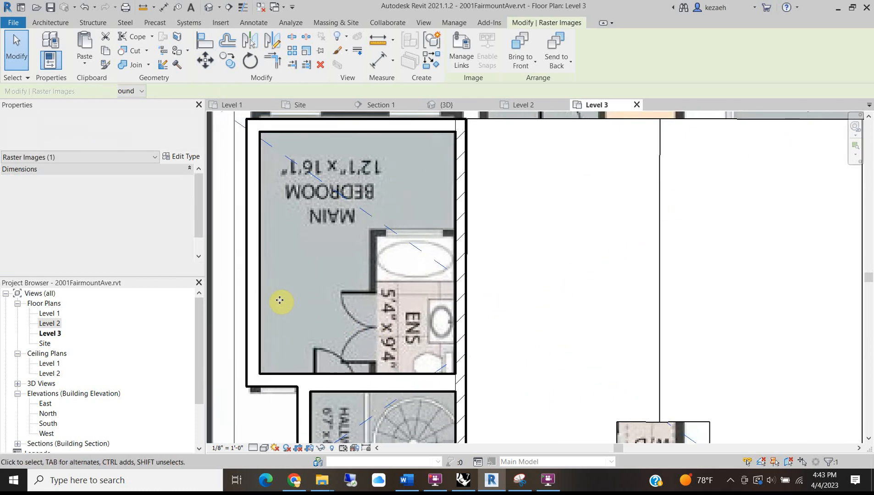
scroll(372, 296, down, 3)
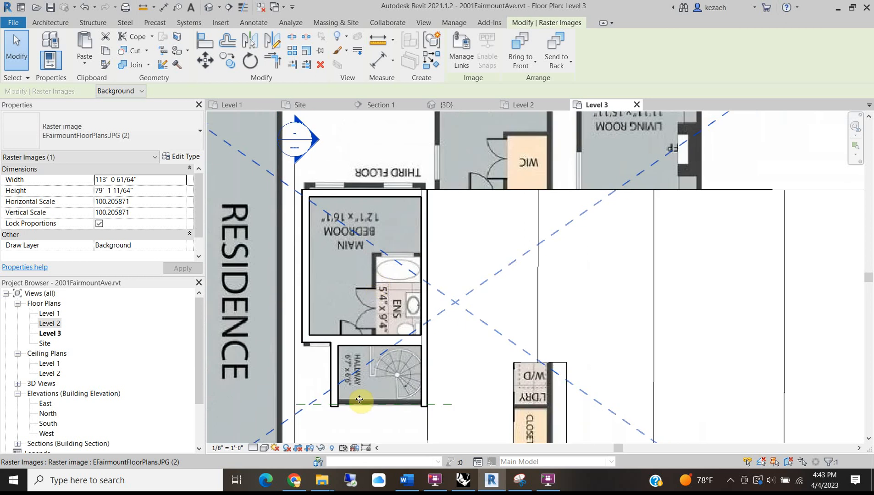
scroll(338, 397, up, 3)
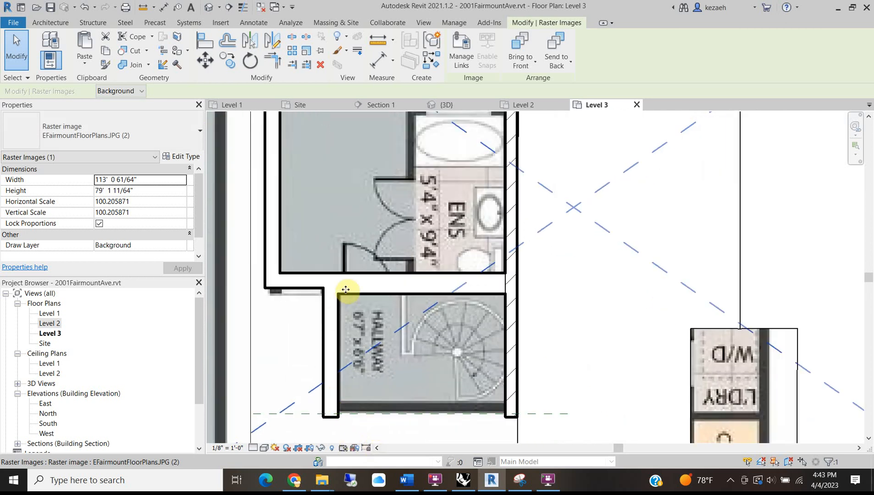
middle_drag(343, 279, 352, 268)
key(Escape)
middle_drag(458, 174, 396, 332)
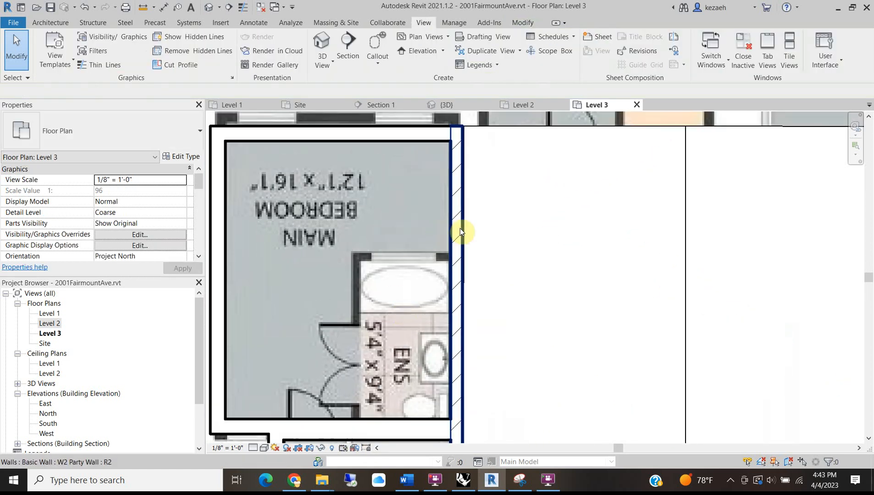
Draw a 9'-4" W3 Interior partition from the bedroom's bottom wall, with a short return.
click(49, 23)
click(42, 39)
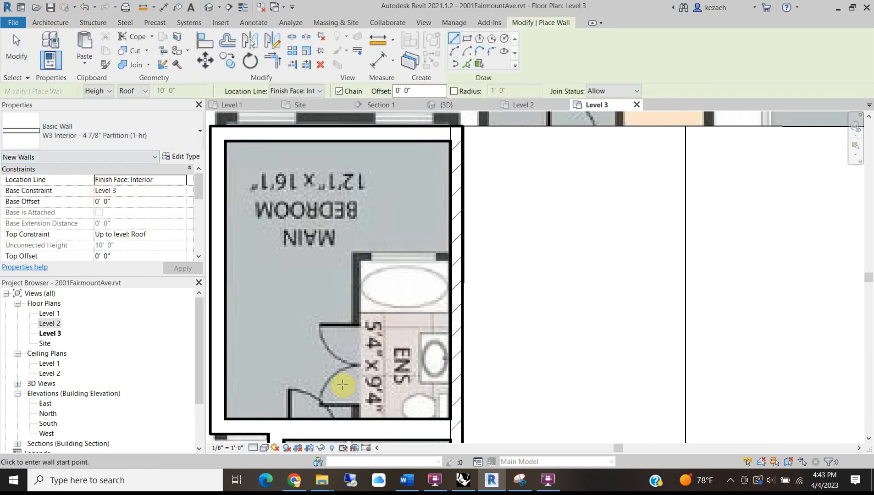
click(361, 419)
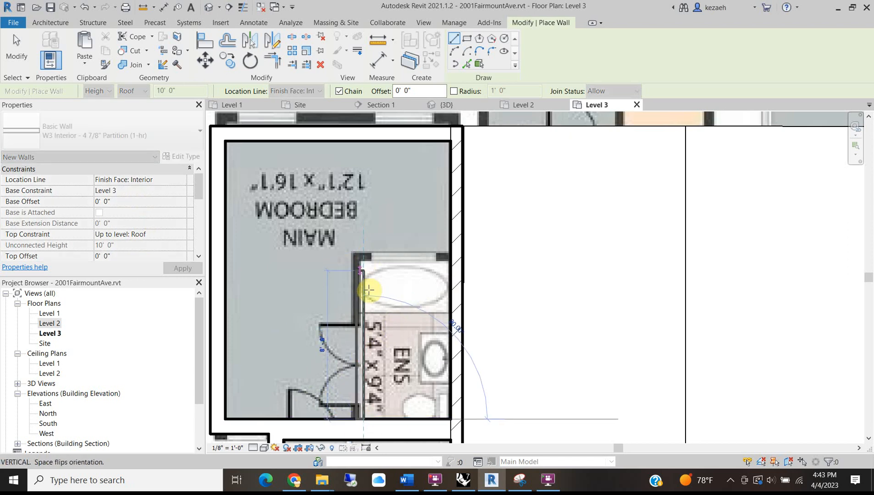
text(9'4")
click(366, 257)
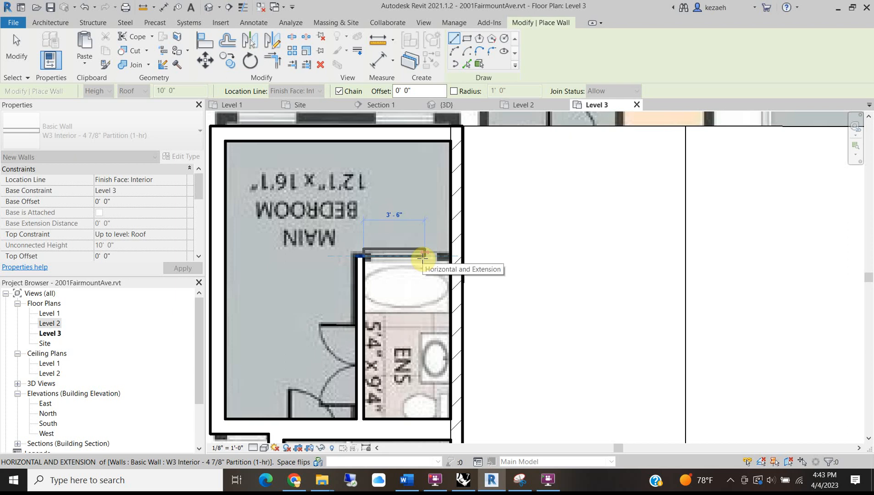
text(4)
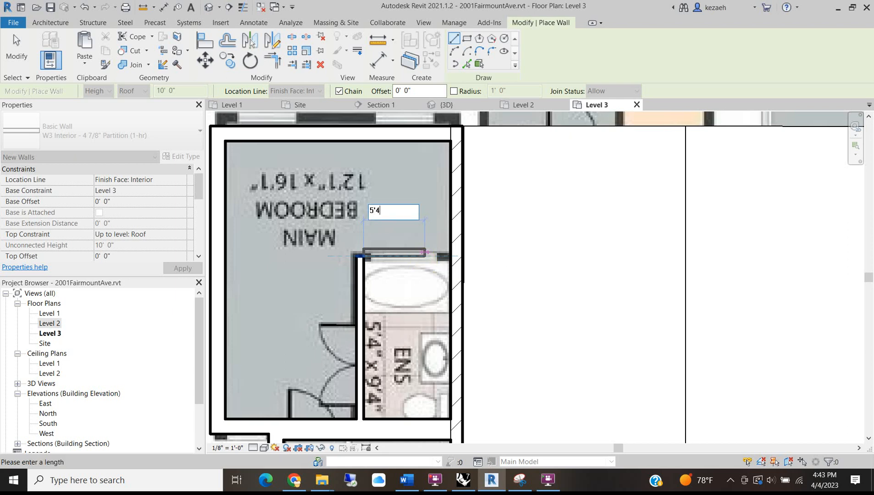
key(Return)
key(Escape)
key(Escape)
scroll(407, 276, up, 1)
Place an aligned dimension (DI) between the exterior wall and the new partition.
key(d)
key(i)
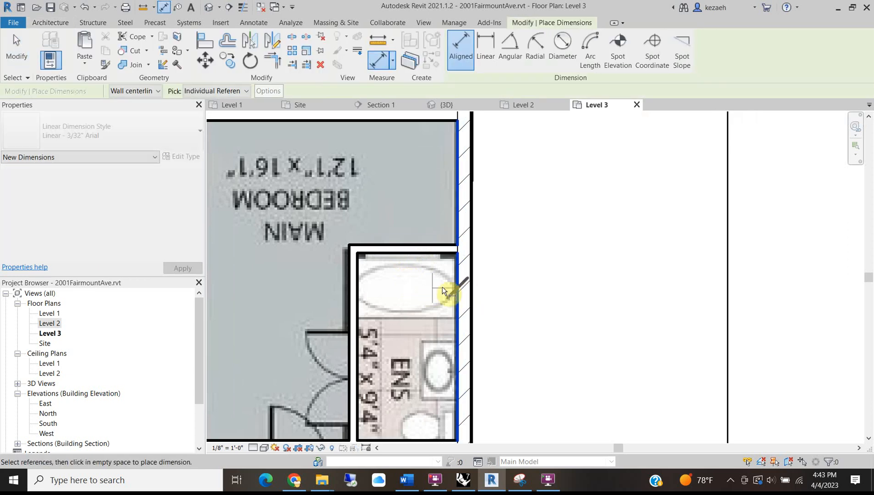
click(457, 282)
click(358, 293)
click(387, 206)
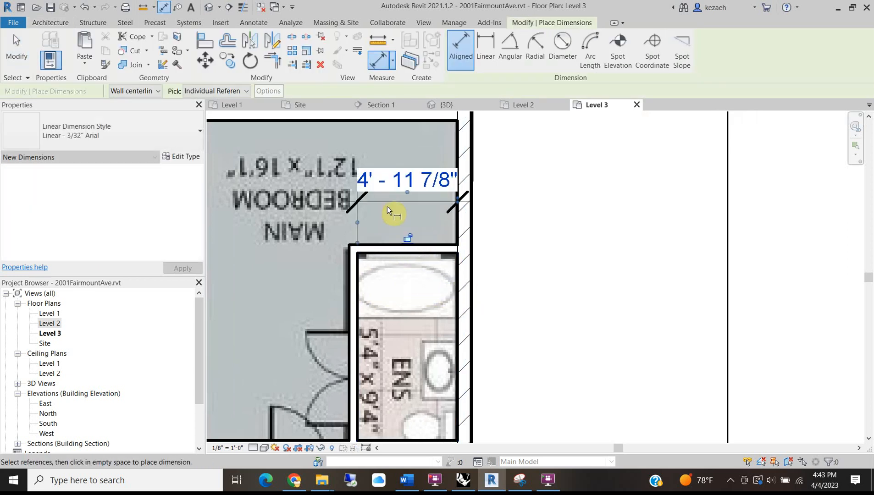
key(Escape)
Change the 4'-11 7/8" dimension to 5'-4" to move the partition, then delete the dimension.
click(349, 291)
click(400, 187)
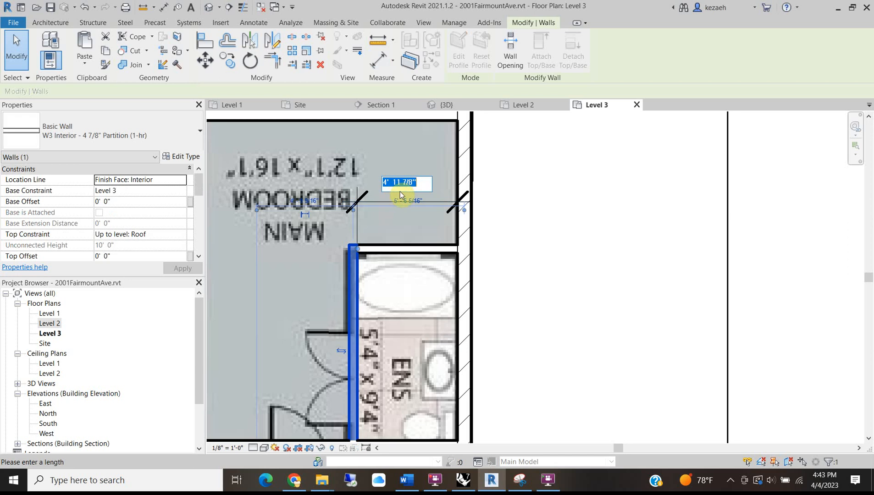
click(400, 191)
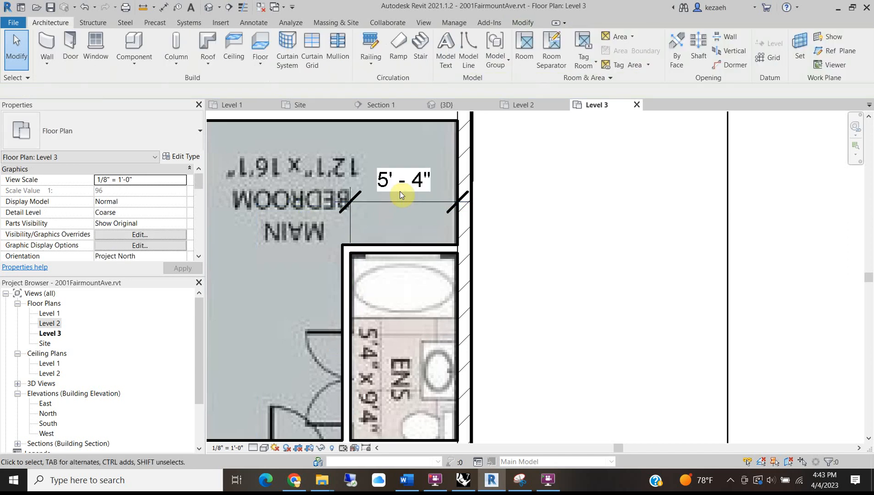
click(391, 194)
key(Delete)
scroll(383, 197, down, 3)
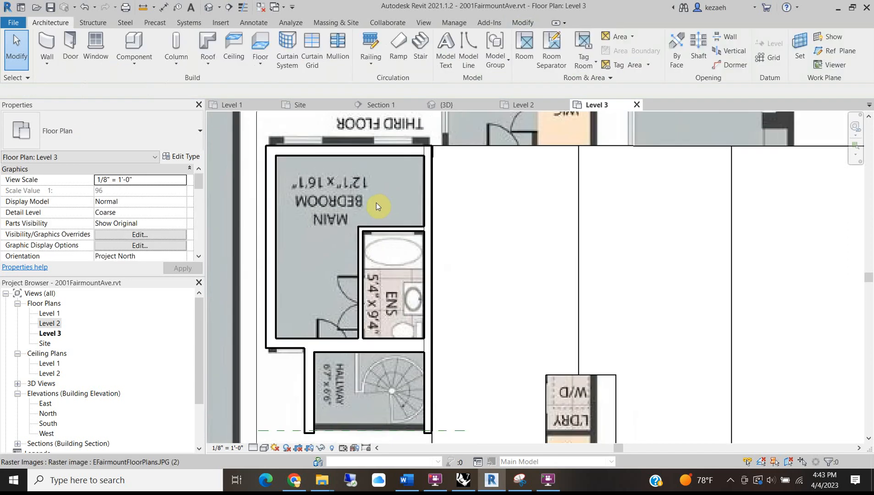
scroll(453, 199, down, 1)
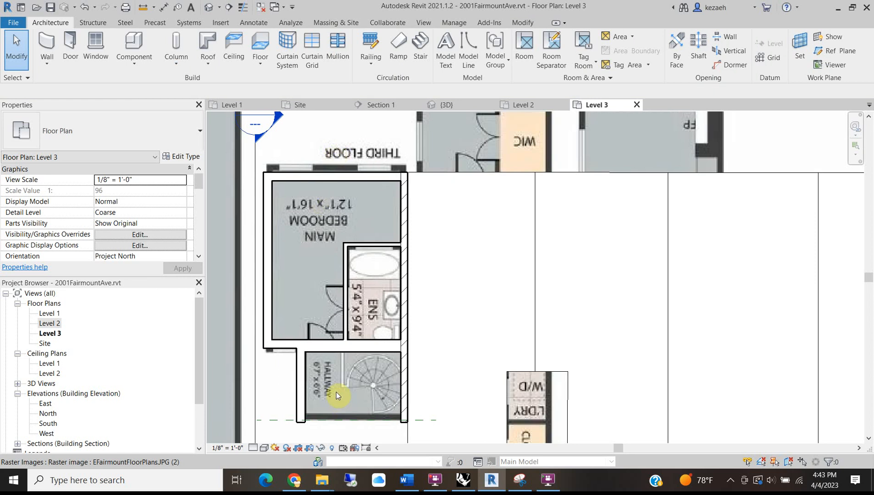
middle_drag(344, 381, 373, 333)
scroll(323, 370, up, 3)
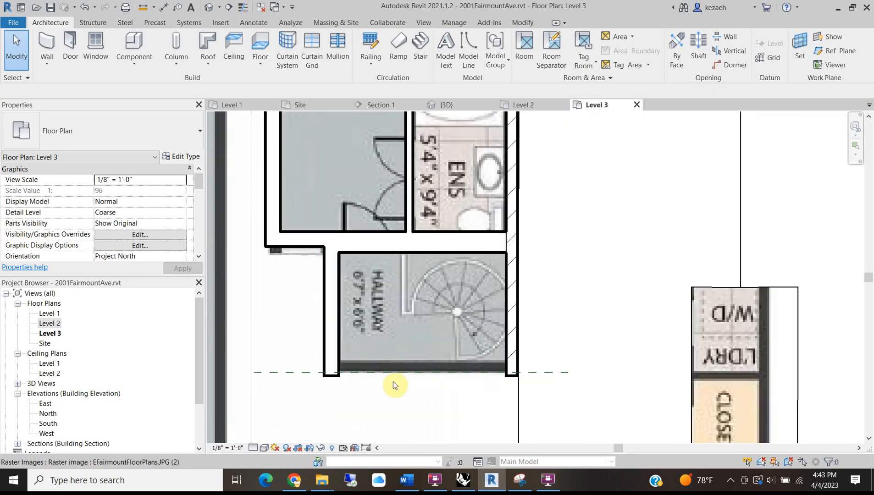
Draw a W1 Exterior Brick with Gyp wall across the hallway's bottom, corner to corner.
click(55, 64)
click(69, 84)
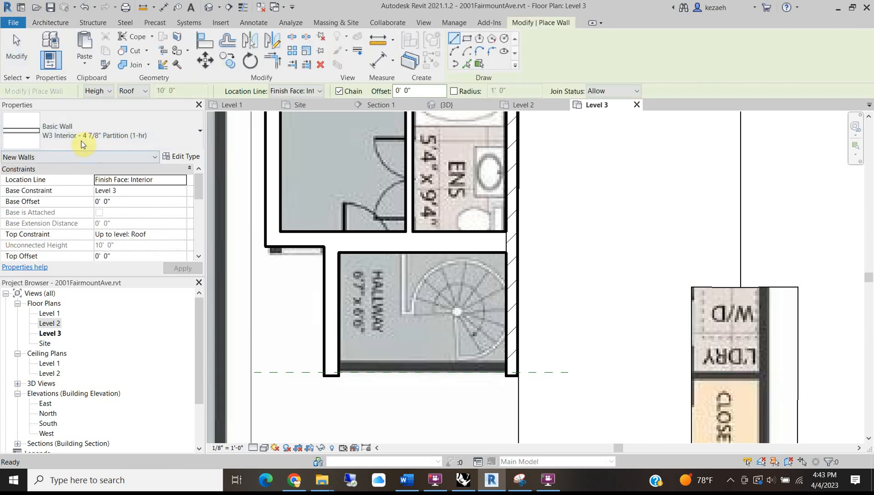
click(116, 140)
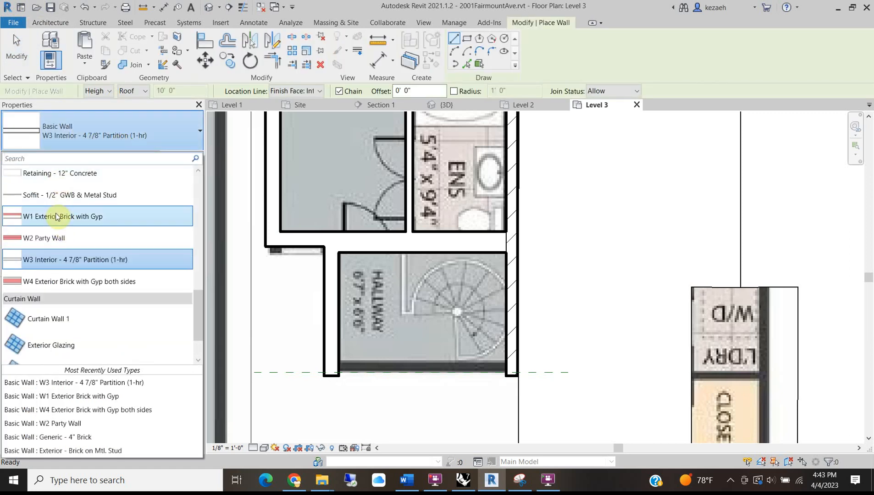
click(62, 216)
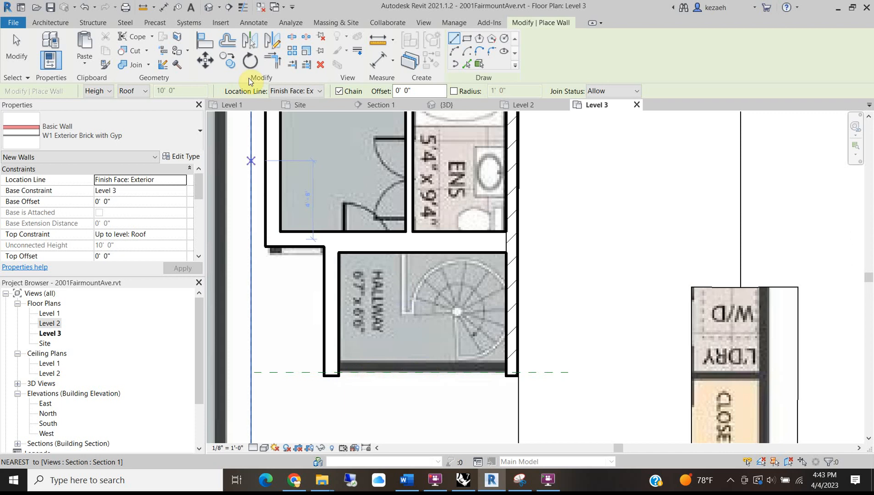
scroll(324, 373, up, 2)
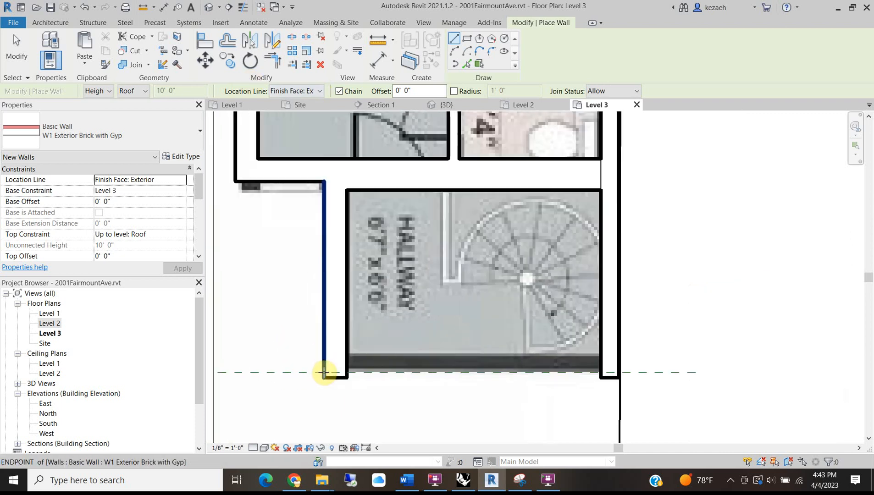
click(324, 373)
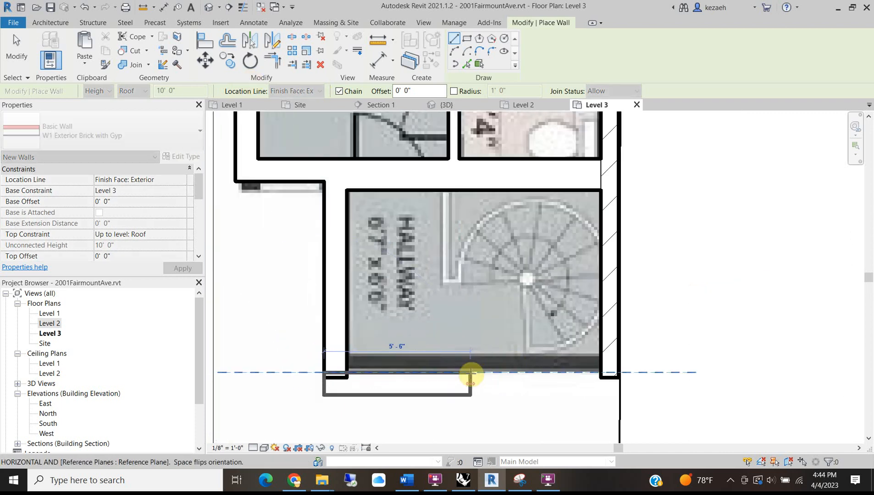
key(Escape)
click(620, 373)
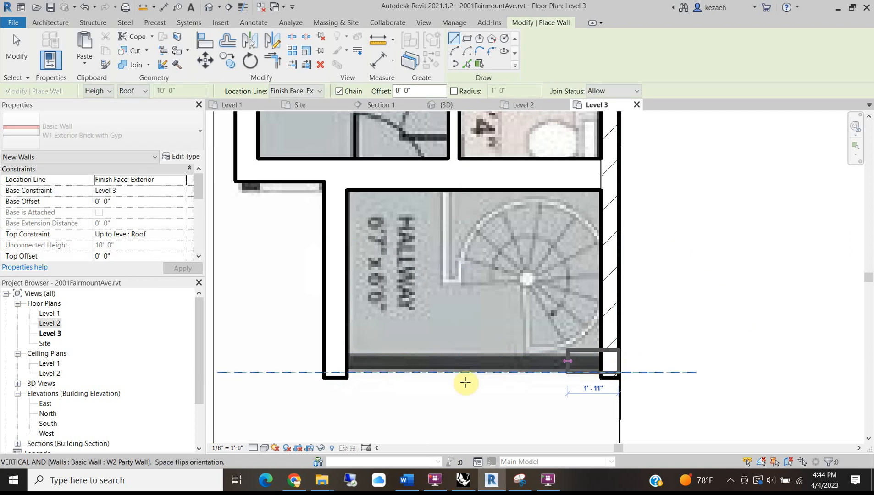
click(325, 376)
click(324, 375)
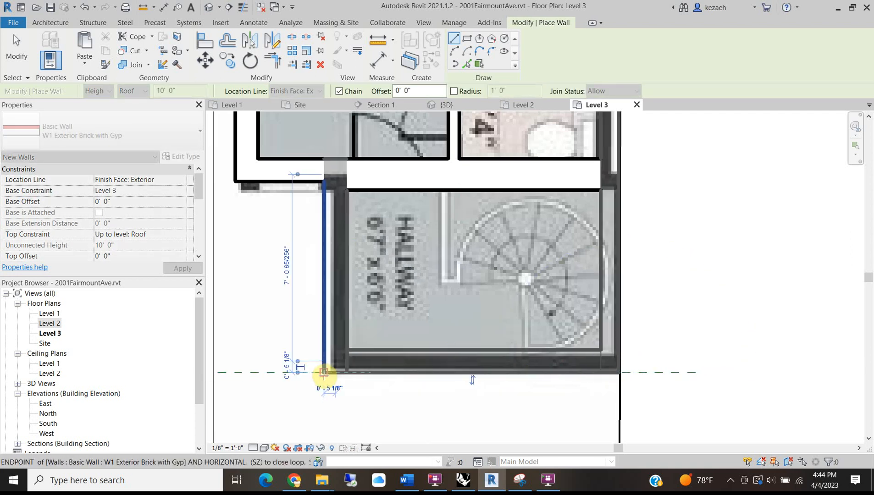
key(Escape)
key(Escape)
Switch to the Default 3D View.
scroll(496, 298, down, 2)
middle_drag(489, 301, 440, 381)
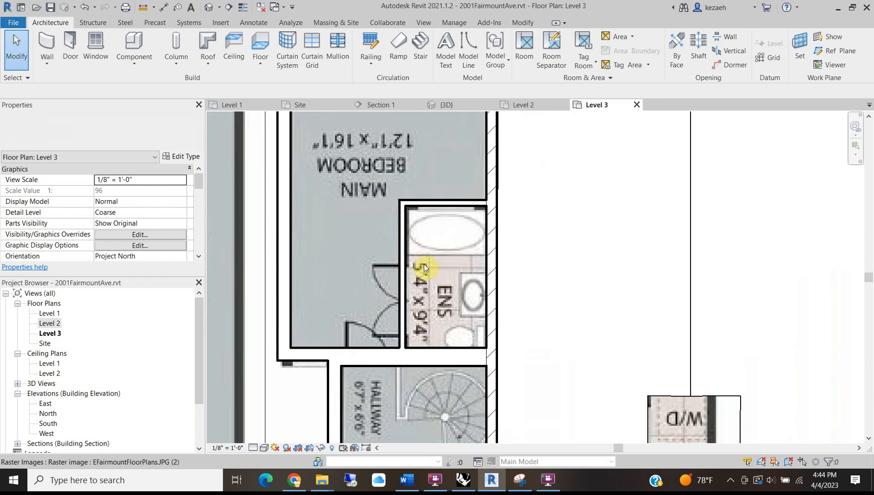
scroll(448, 210, down, 2)
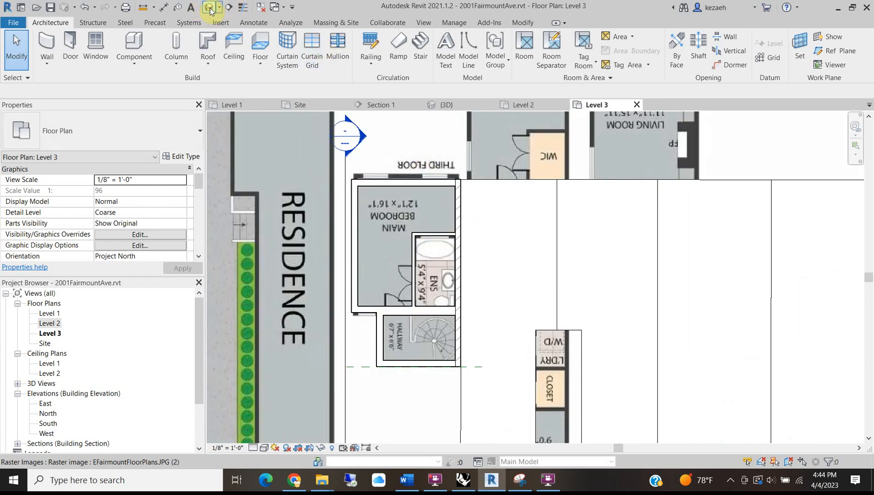
click(209, 8)
scroll(325, 209, up, 3)
Go back to the Level 3 plan, zoomed on the main bedroom, ENS bath and hallway.
shift+middle_drag(372, 289, 389, 298)
scroll(390, 298, down, 2)
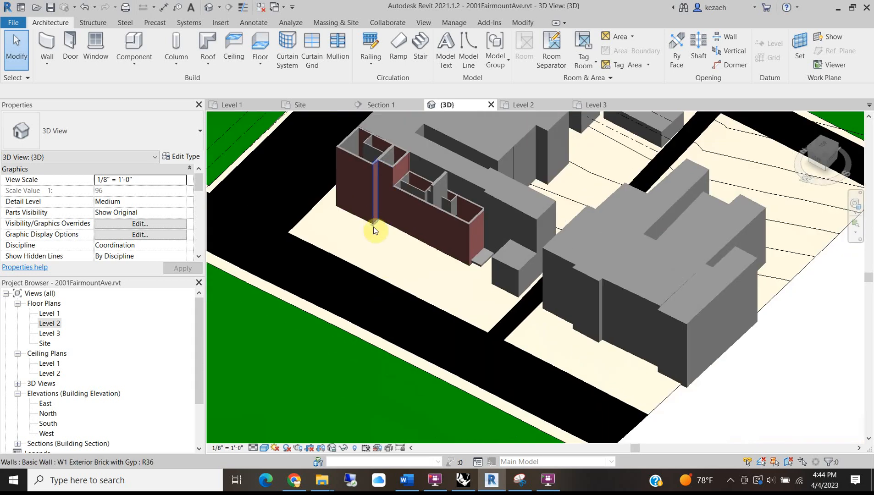
scroll(367, 253, down, 2)
scroll(303, 165, up, 4)
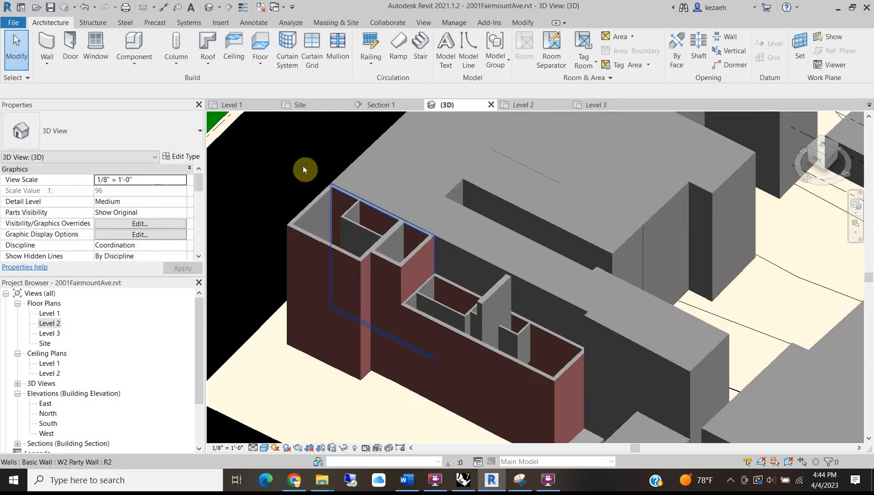
click(592, 105)
scroll(397, 317, up, 3)
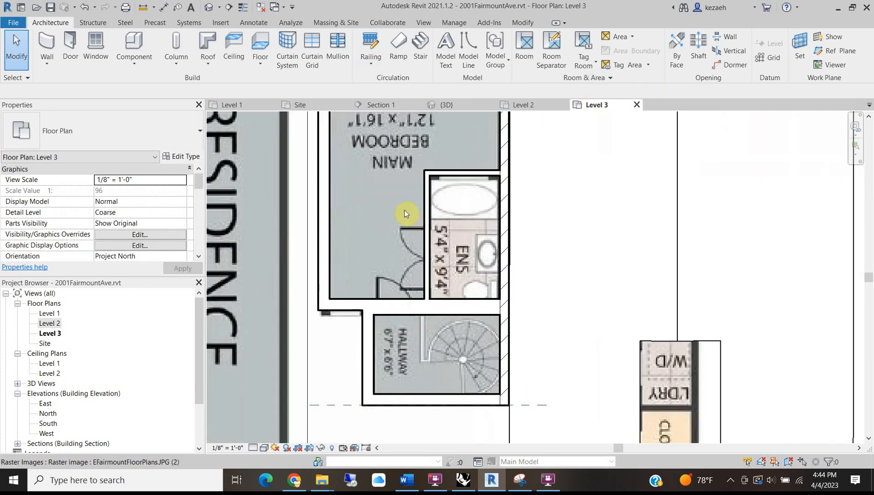
scroll(404, 211, down, 2)
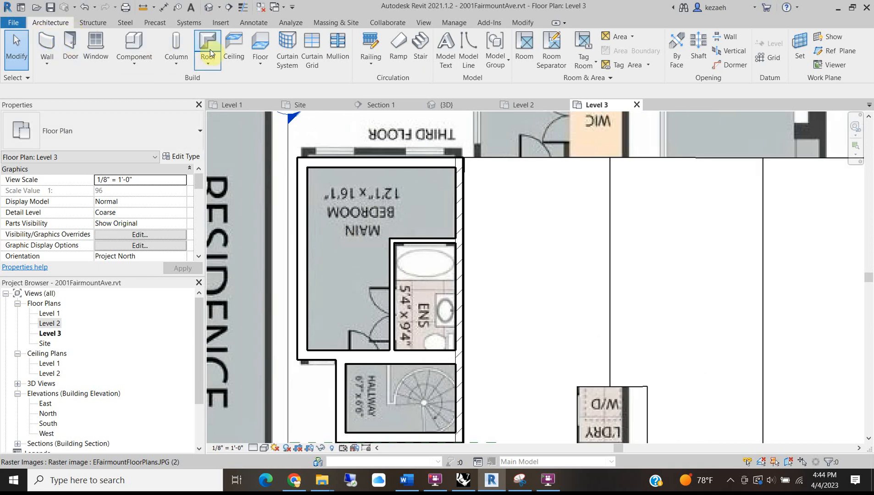
Start a floor and pick the bedroom and hallway walls as its boundary.
click(254, 43)
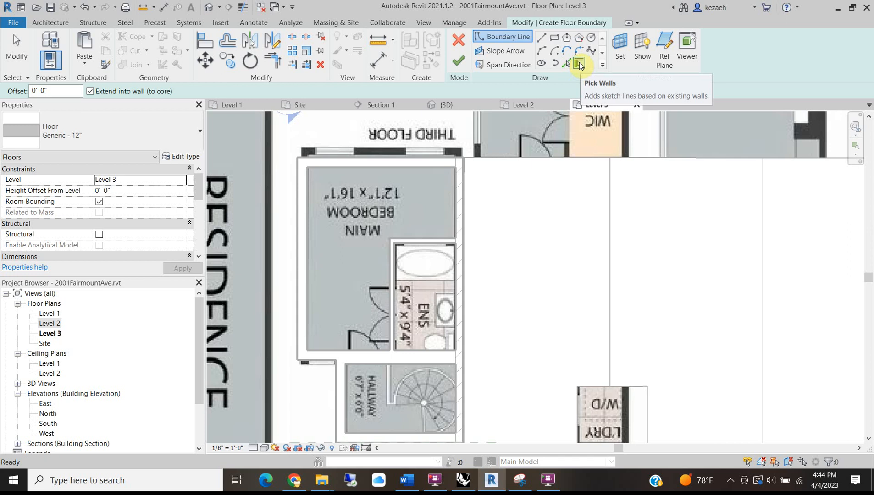
click(348, 159)
click(304, 213)
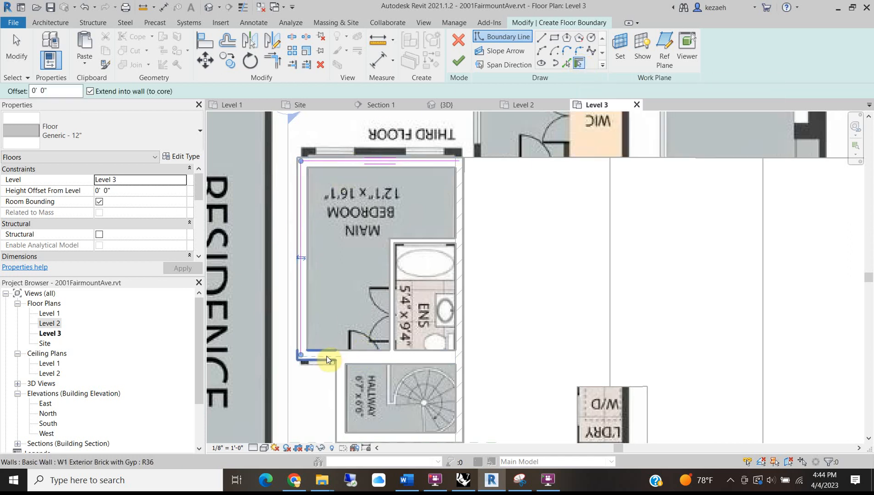
click(336, 391)
click(381, 433)
click(462, 376)
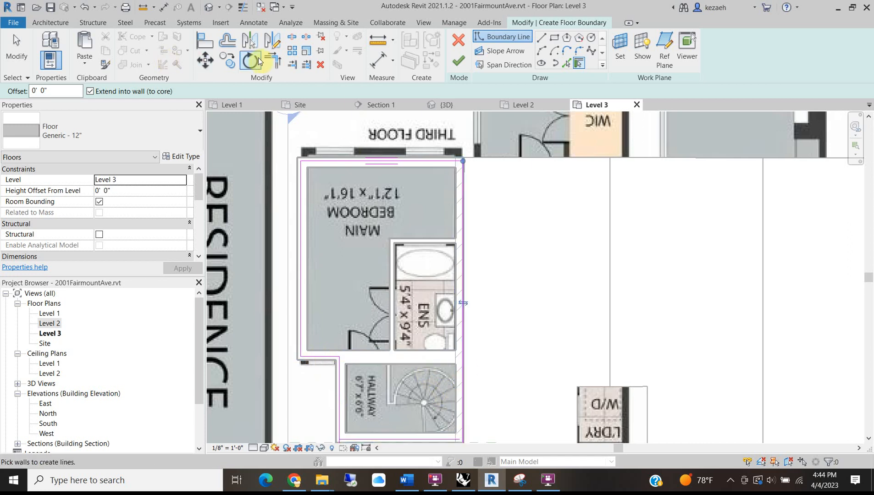
Trim the boundary corners and finish the Generic 12" floor, declining wall attachment and joining.
click(273, 61)
click(374, 371)
middle_drag(375, 370, 361, 327)
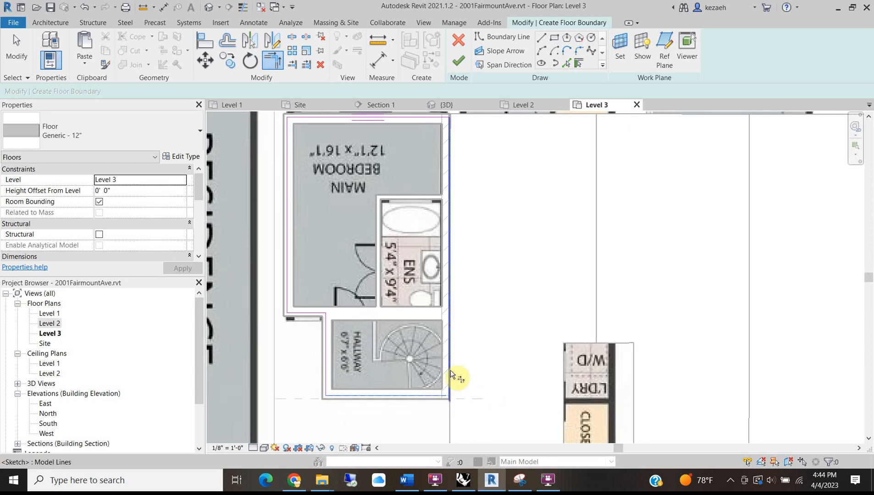
middle_drag(448, 188, 445, 250)
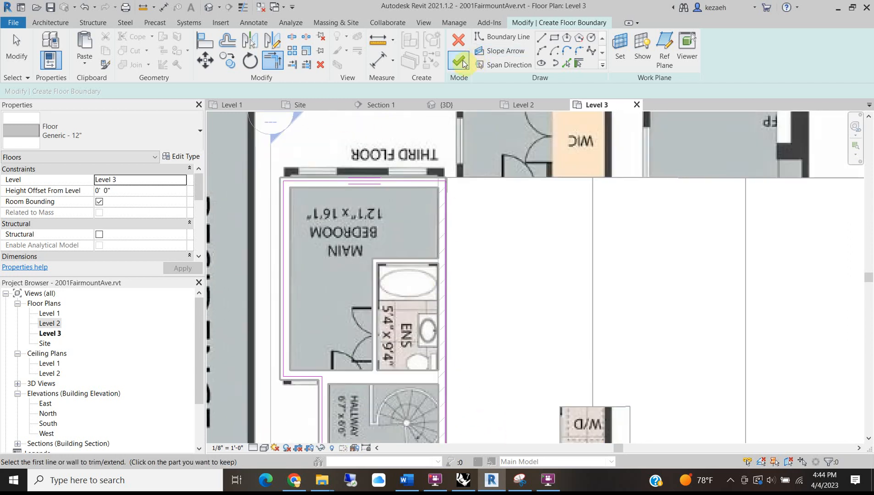
click(459, 60)
click(512, 249)
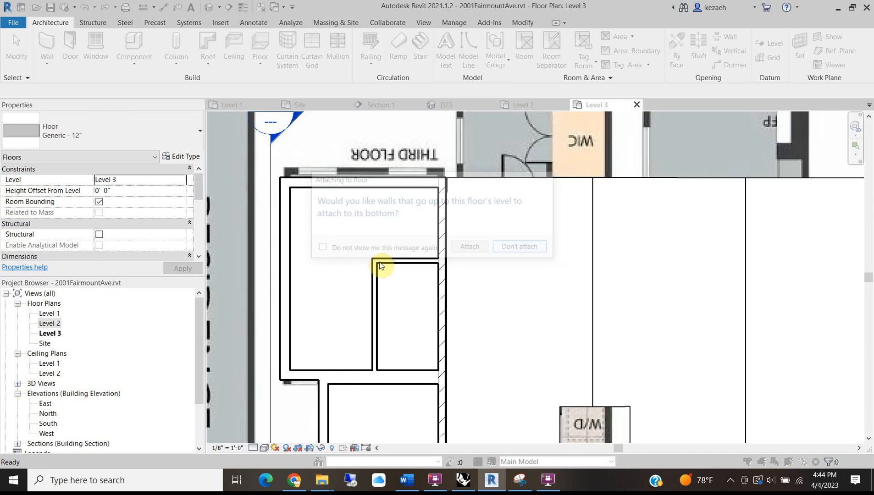
click(503, 255)
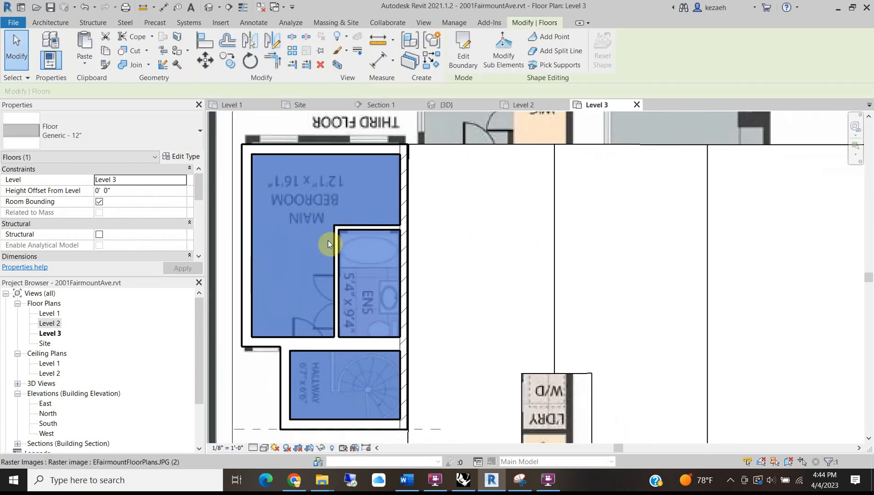
key(Escape)
scroll(354, 256, down, 3)
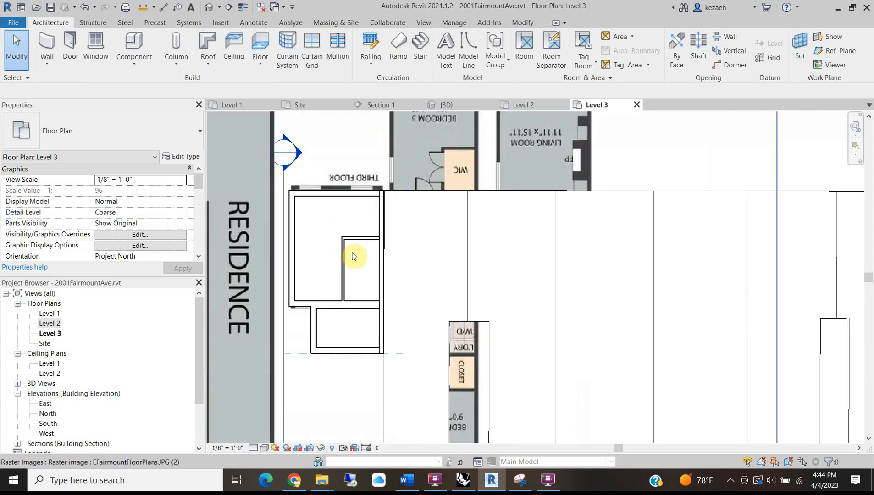
On Level 2, start a Wood Joist 10" - Wood Finish floor using Pick Walls.
click(509, 100)
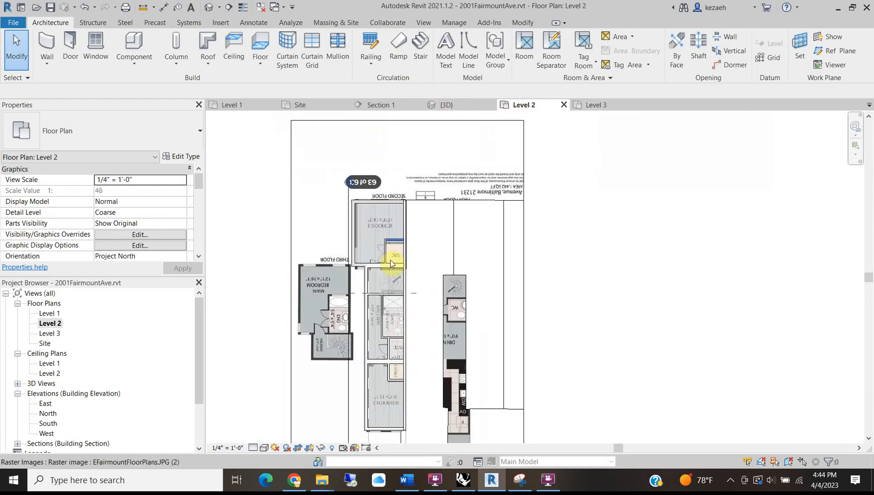
scroll(398, 257, up, 5)
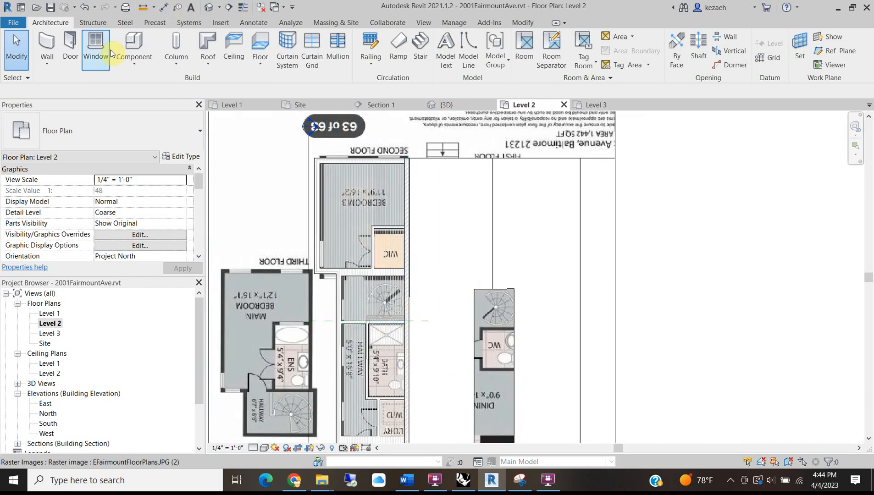
click(257, 37)
click(70, 138)
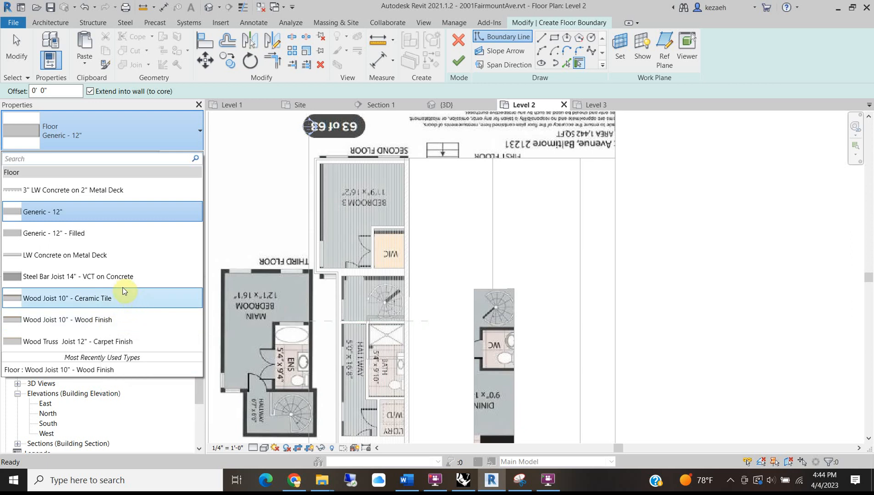
click(94, 322)
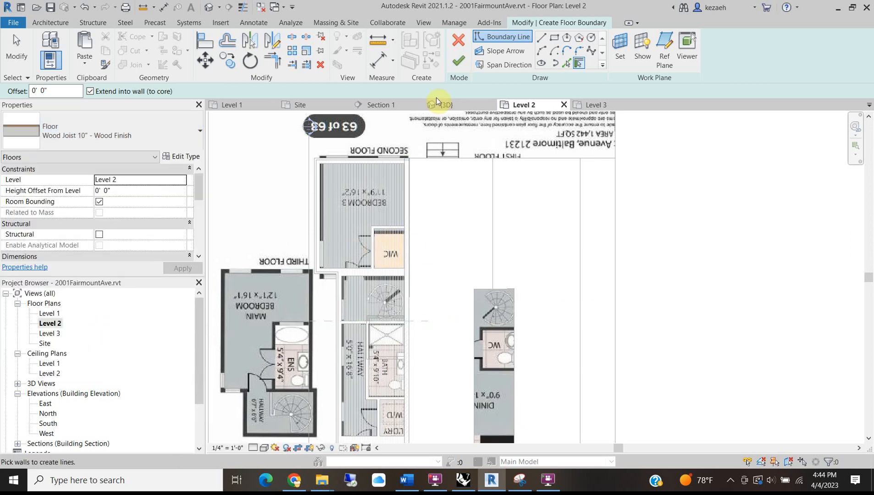
click(566, 62)
scroll(339, 158, up, 3)
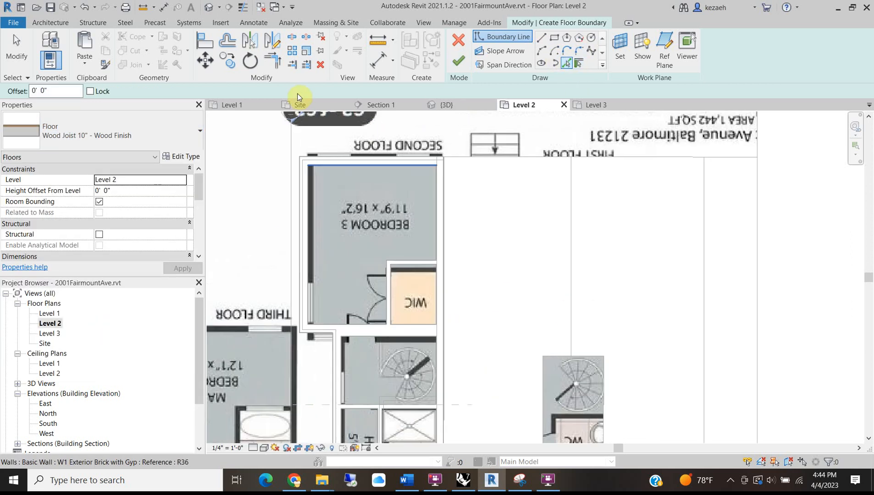
click(579, 62)
Pick the walls around Bedroom 3 and down to Bedroom 2 as the boundary.
click(346, 163)
click(295, 229)
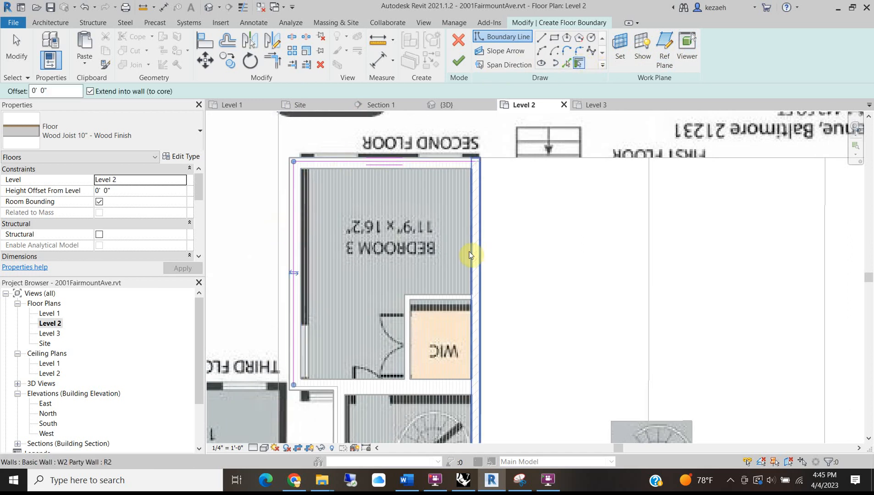
click(477, 275)
middle_drag(468, 274, 302, 229)
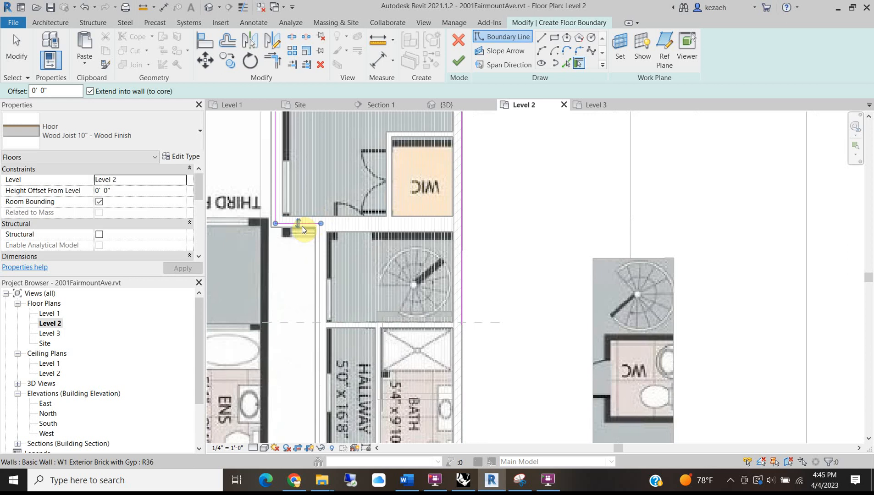
click(320, 258)
middle_drag(342, 353, 363, 222)
middle_drag(360, 420, 351, 219)
scroll(448, 239, down, 3)
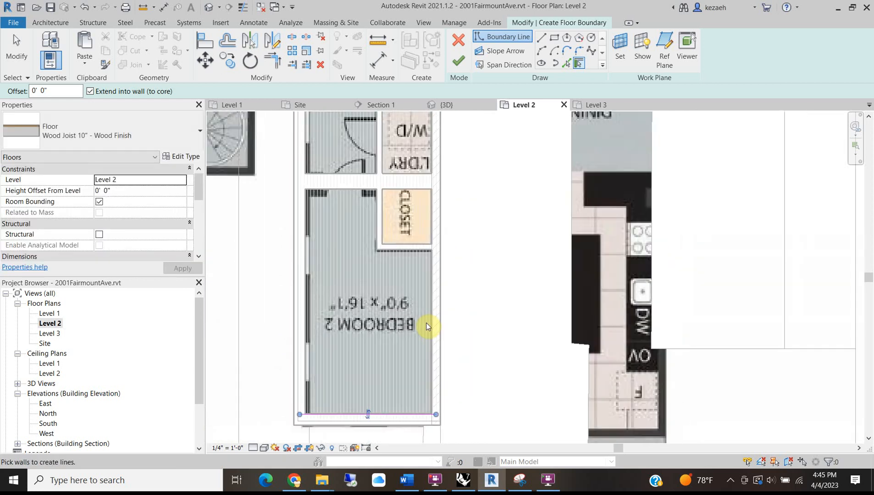
middle_drag(455, 252, 459, 344)
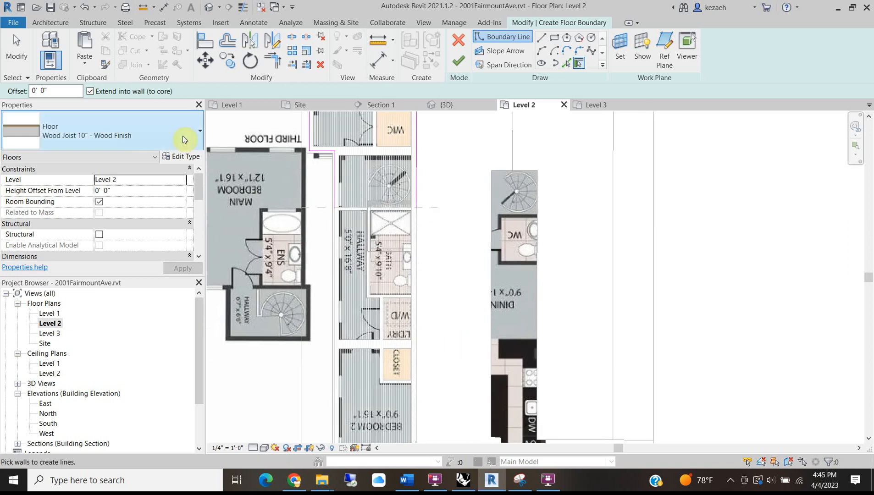
Trim the boundary corners, then finish the floor without attaching or joining walls.
click(273, 60)
click(338, 190)
middle_drag(355, 234, 343, 51)
click(351, 293)
click(351, 294)
middle_drag(383, 222, 347, 382)
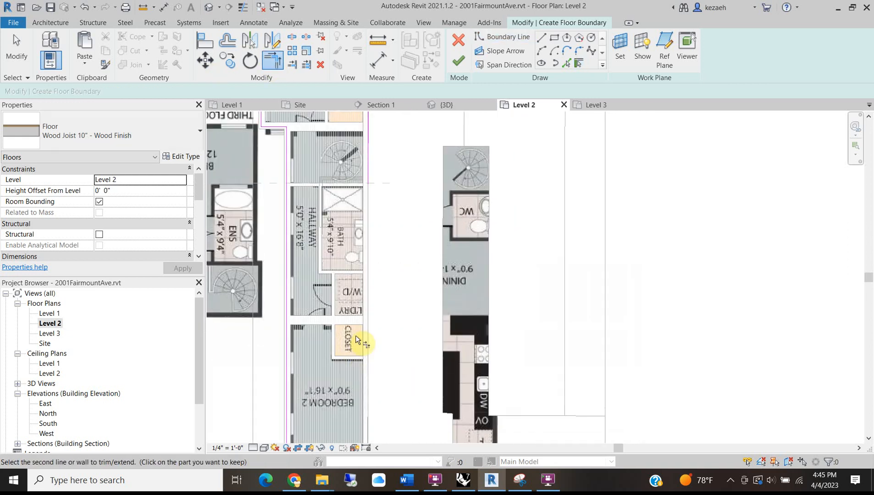
middle_drag(354, 152, 366, 267)
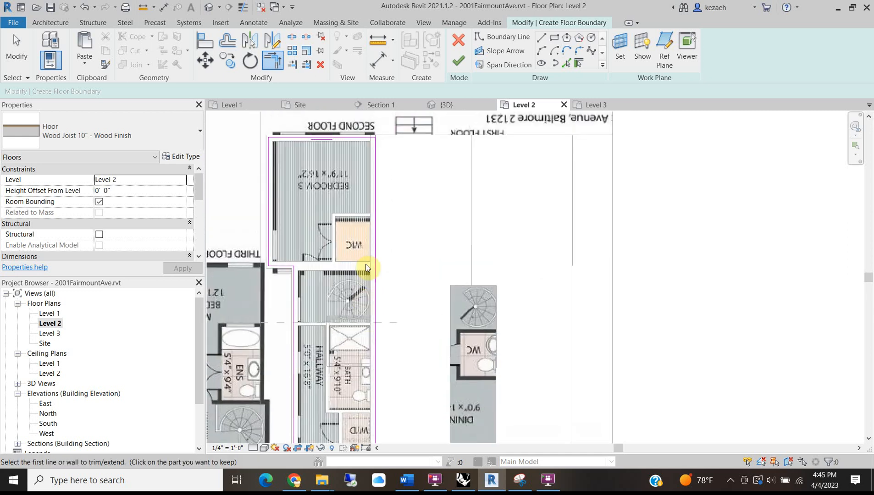
scroll(321, 137, up, 2)
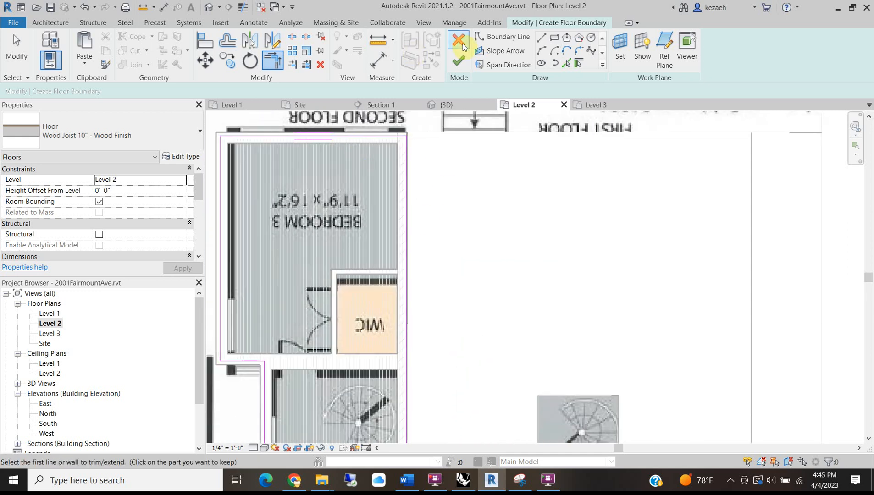
click(457, 61)
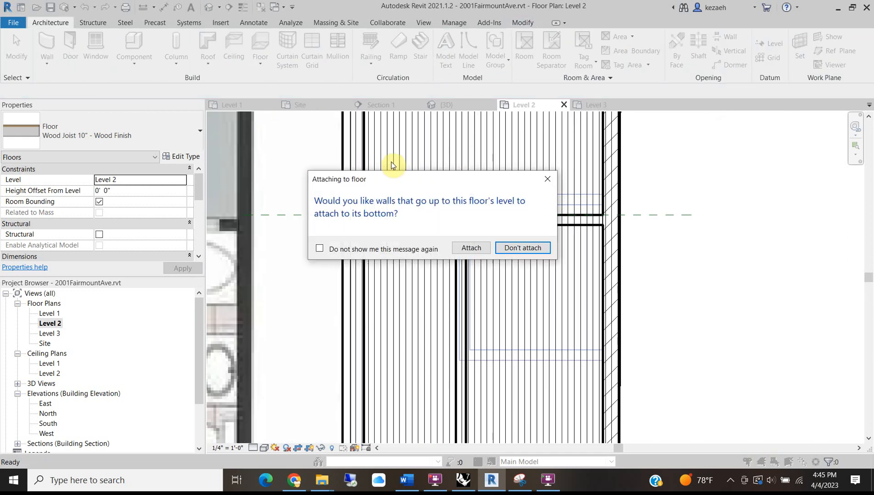
click(516, 248)
click(504, 255)
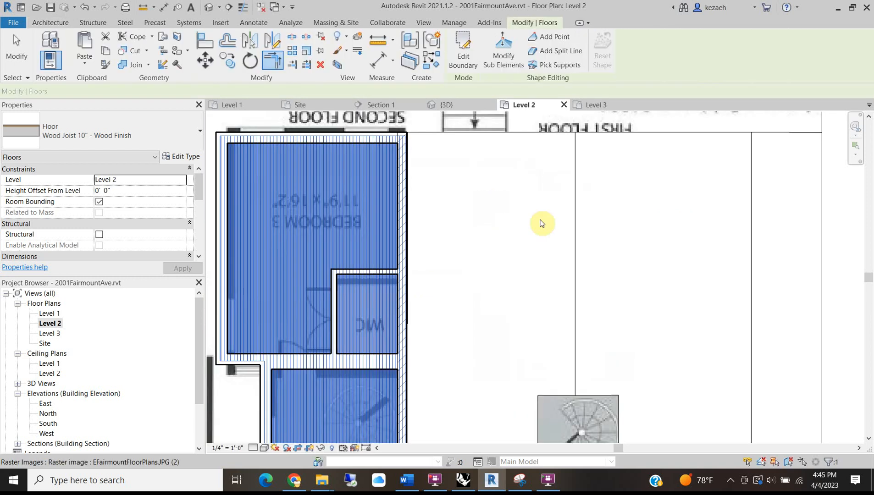
In the default 3D view, set the tall interior wall's top constraint to Level 3.
click(208, 8)
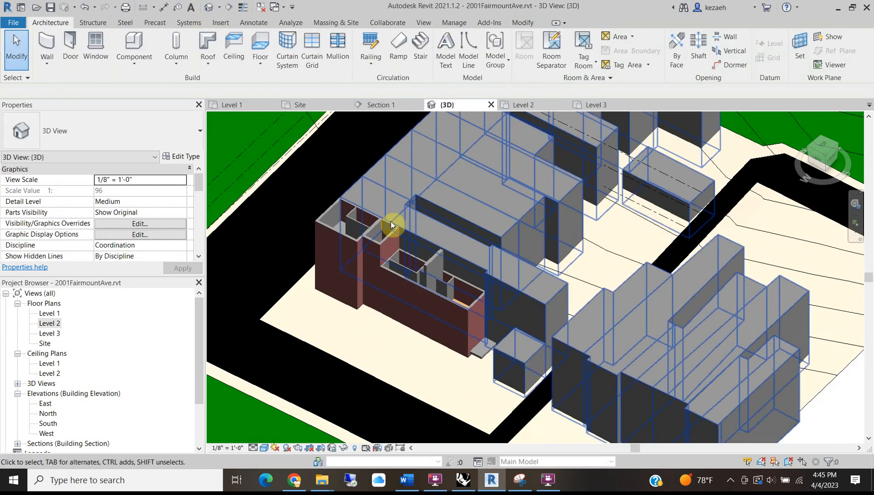
middle_drag(420, 273, 466, 241)
scroll(429, 239, up, 3)
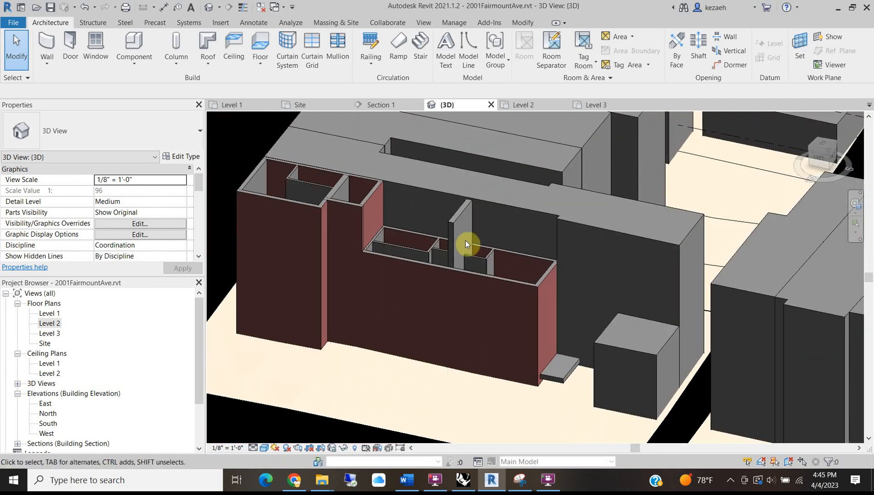
click(447, 219)
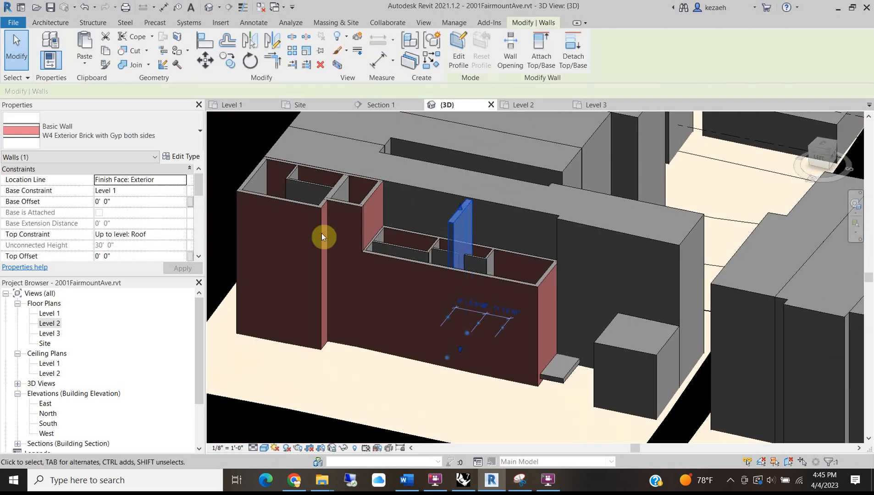
click(180, 235)
click(144, 283)
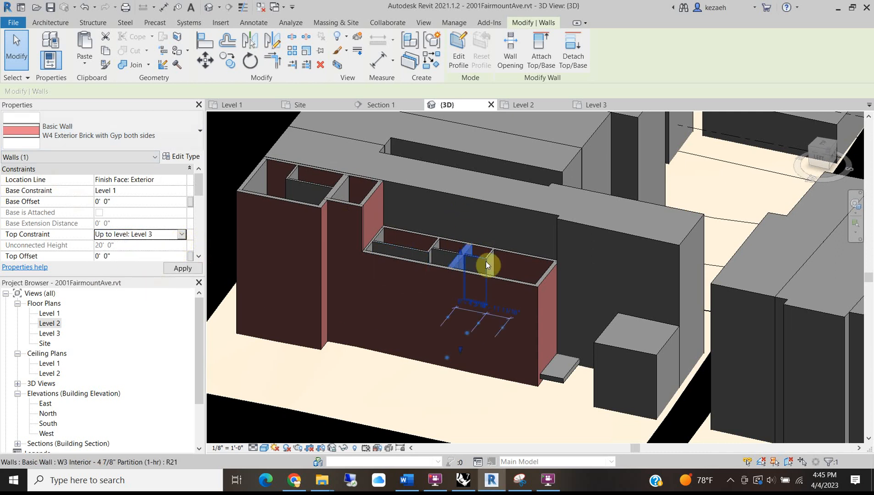
key(Escape)
Orbit and zoom the 3D view around the brick building.
shift+middle_drag(431, 330, 585, 257)
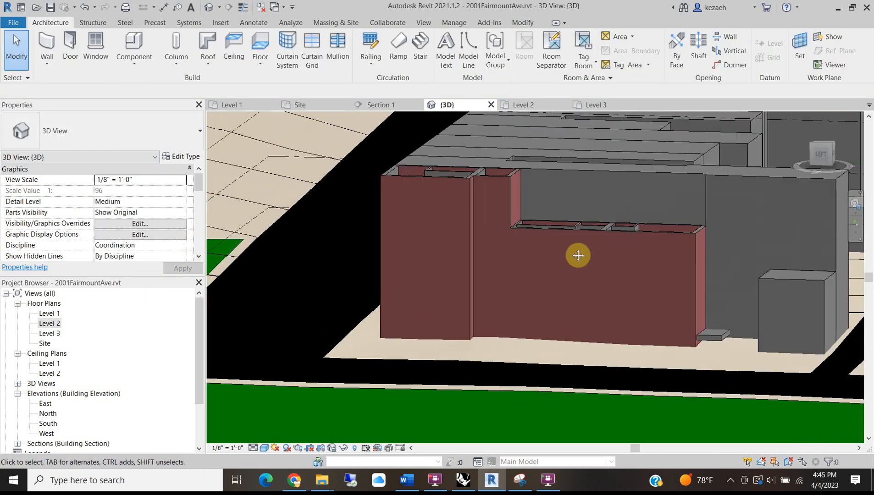
scroll(454, 178, up, 2)
shift+middle_drag(488, 229, 414, 248)
scroll(334, 292, down, 6)
scroll(334, 293, down, 2)
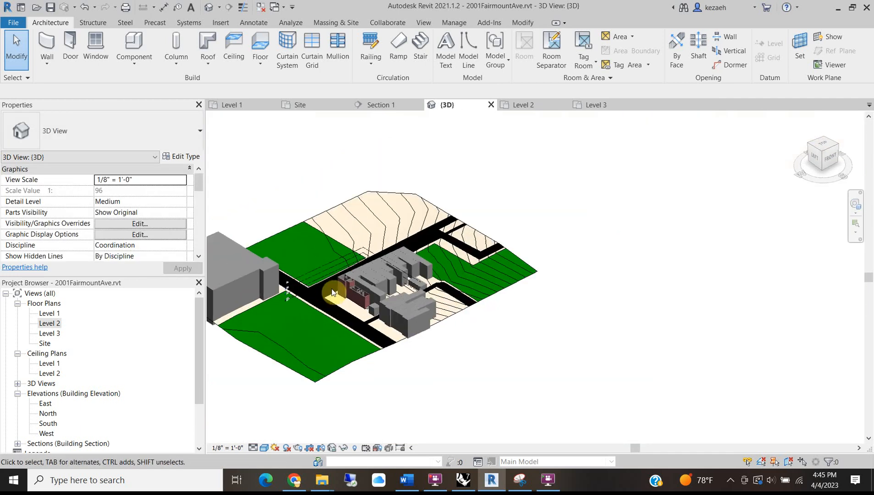
scroll(363, 292, up, 4)
scroll(29, 197, down, 5)
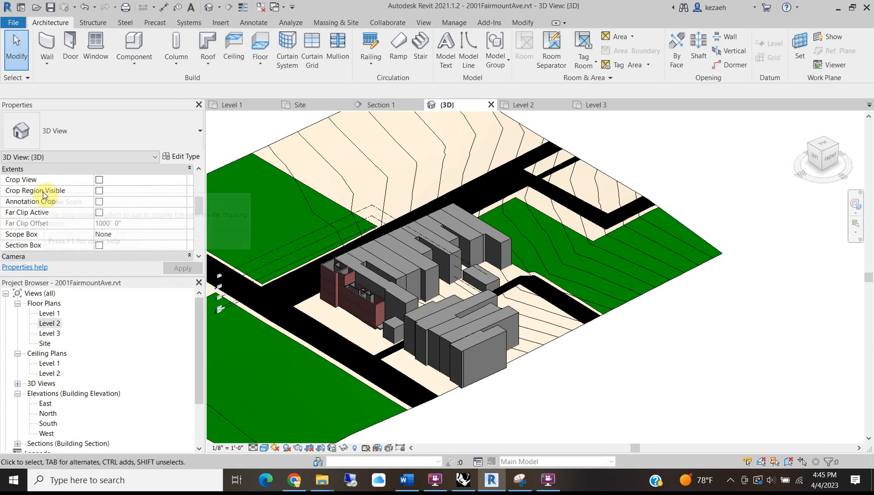
scroll(354, 284, down, 3)
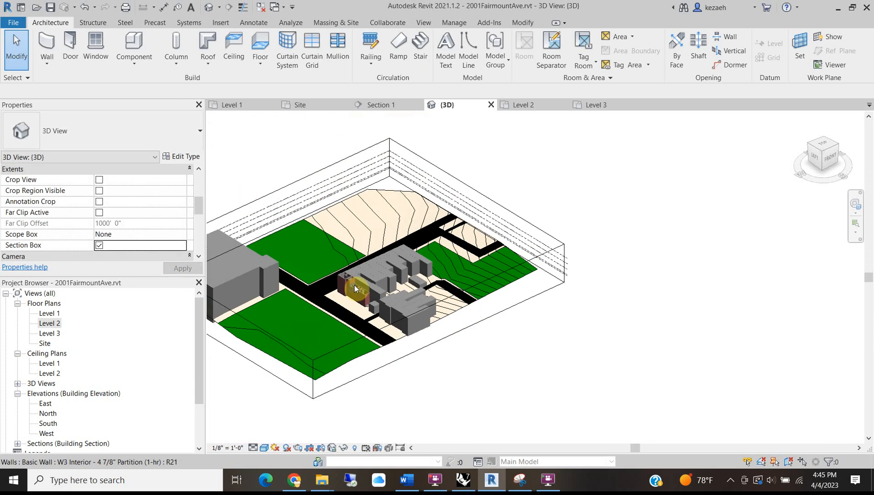
Drag the section box's side face deep into the building to cut its rooms open.
click(295, 353)
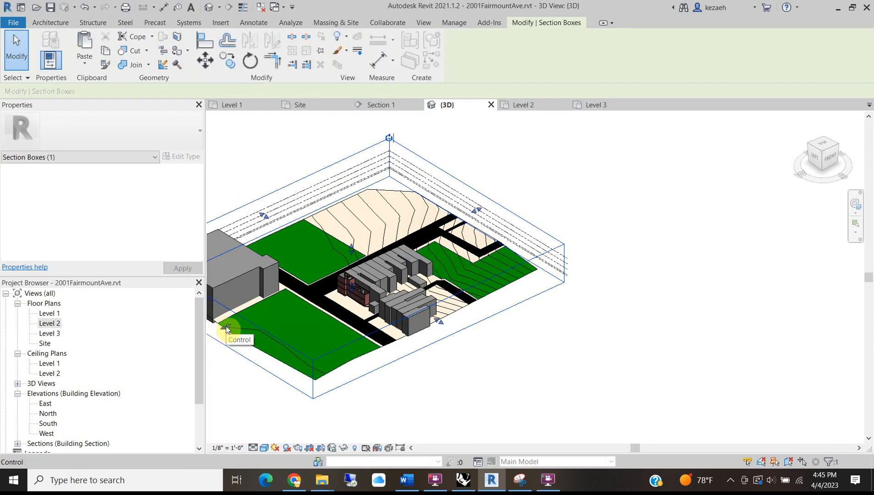
scroll(349, 288, up, 5)
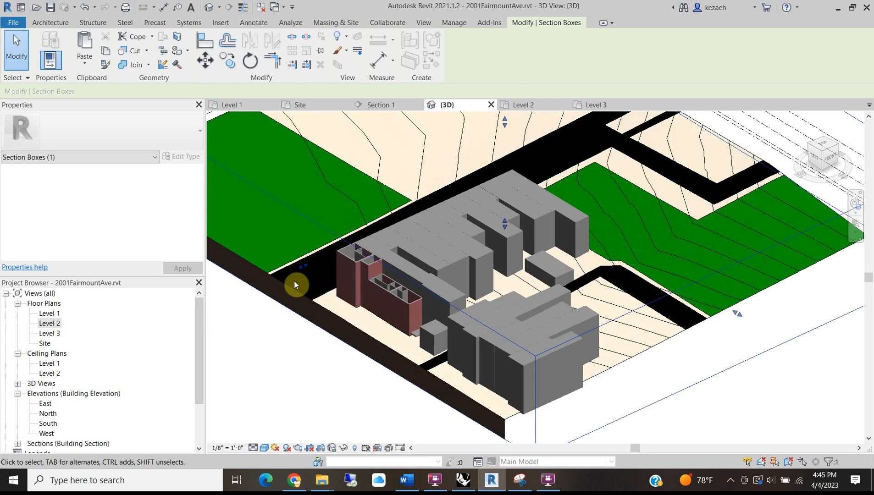
drag(306, 267, 329, 254)
shift+middle_drag(316, 287, 475, 311)
scroll(512, 255, up, 5)
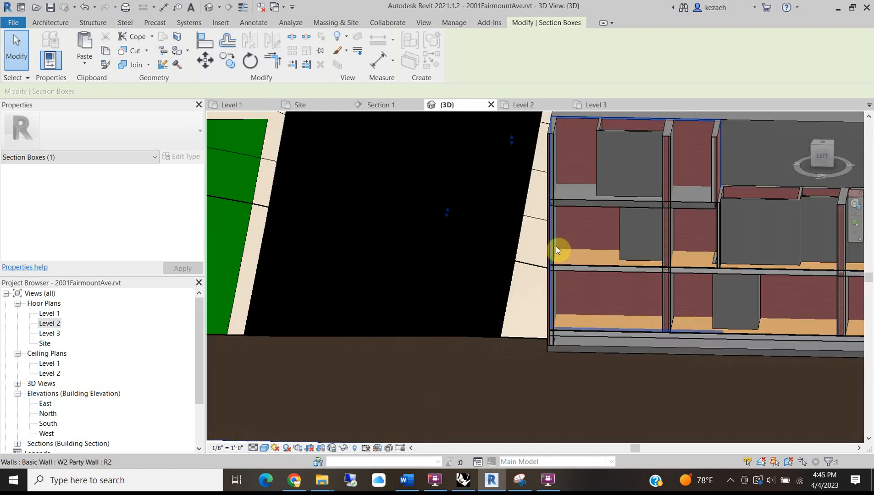
Orbit and pan around the cut building to inspect the exposed rooms and floors.
shift+middle_drag(587, 240, 556, 273)
scroll(553, 253, up, 3)
shift+middle_drag(604, 251, 604, 225)
scroll(617, 216, up, 3)
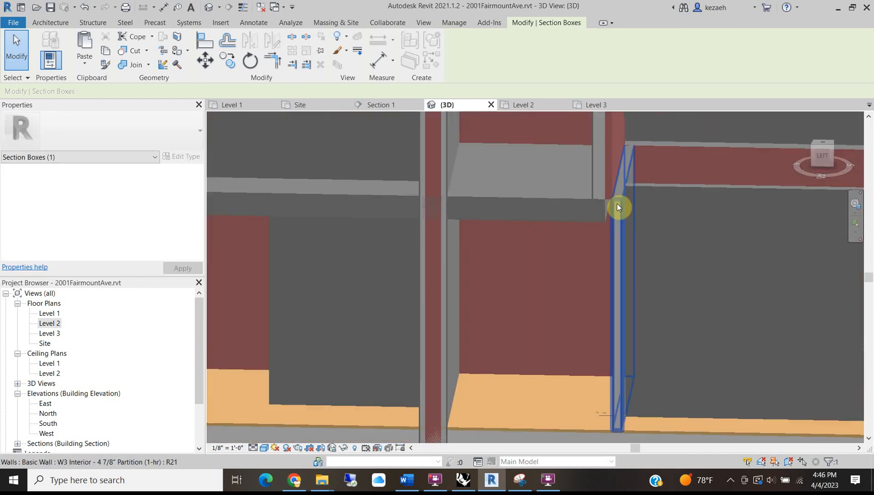
scroll(612, 208, down, 2)
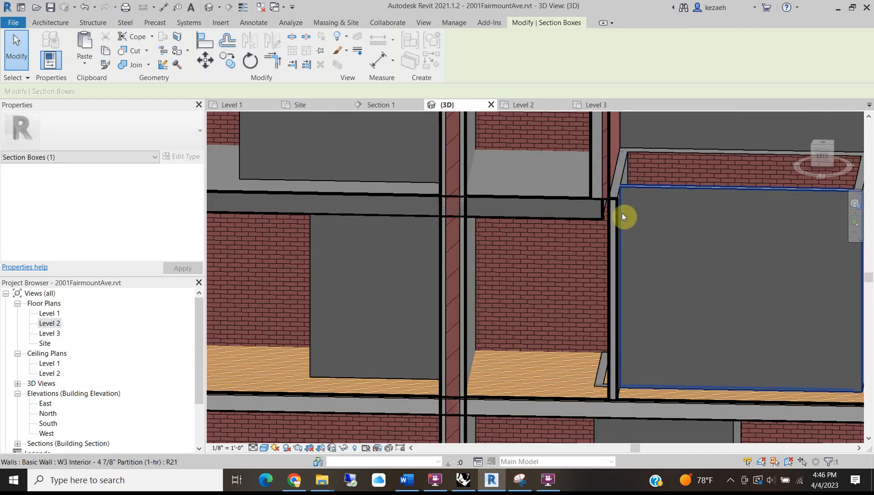
shift+middle_drag(607, 270, 494, 357)
middle_drag(493, 396, 530, 392)
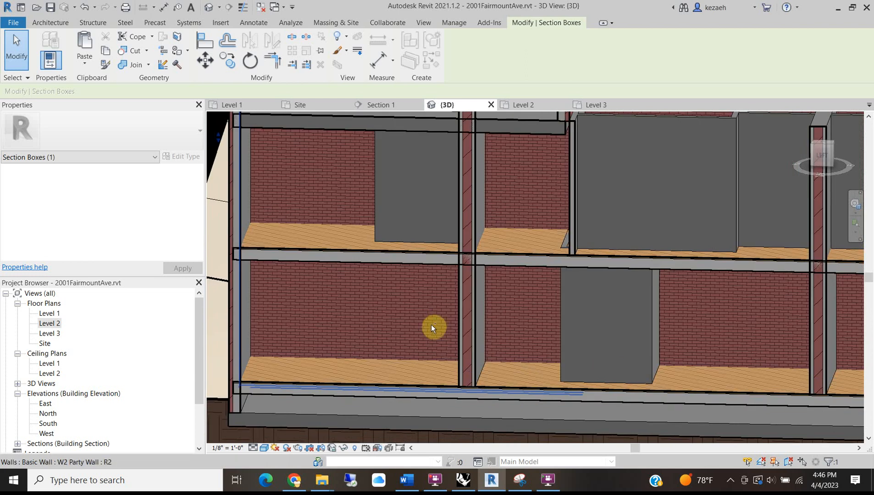
shift+middle_drag(433, 328, 494, 263)
shift+middle_drag(544, 179, 532, 253)
middle_drag(527, 394, 515, 242)
scroll(381, 255, up, 2)
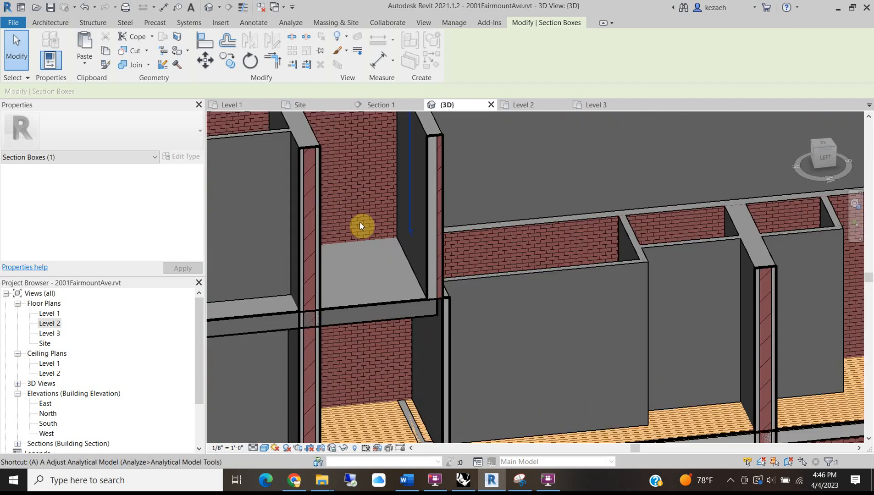
Use AL to align the partition wall's edge to the exterior brick wall face.
key(a)
key(l)
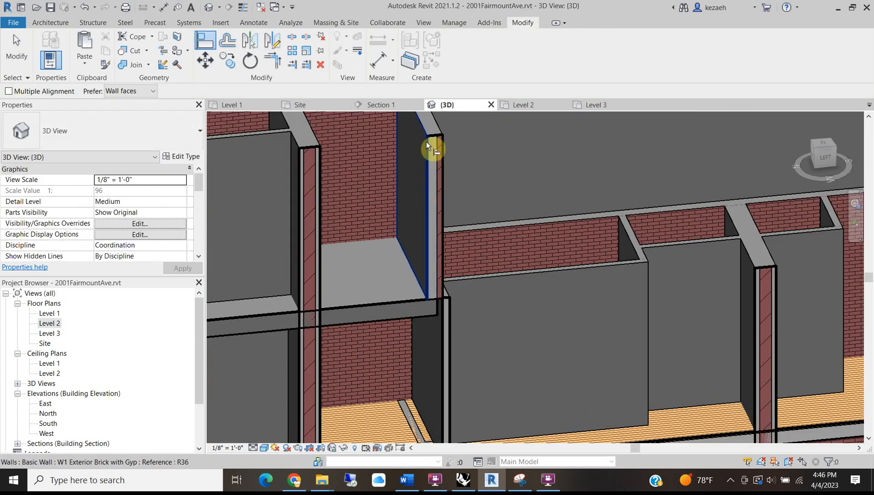
click(441, 342)
scroll(433, 348, down, 3)
scroll(425, 406, up, 2)
shift+middle_drag(437, 406, 446, 185)
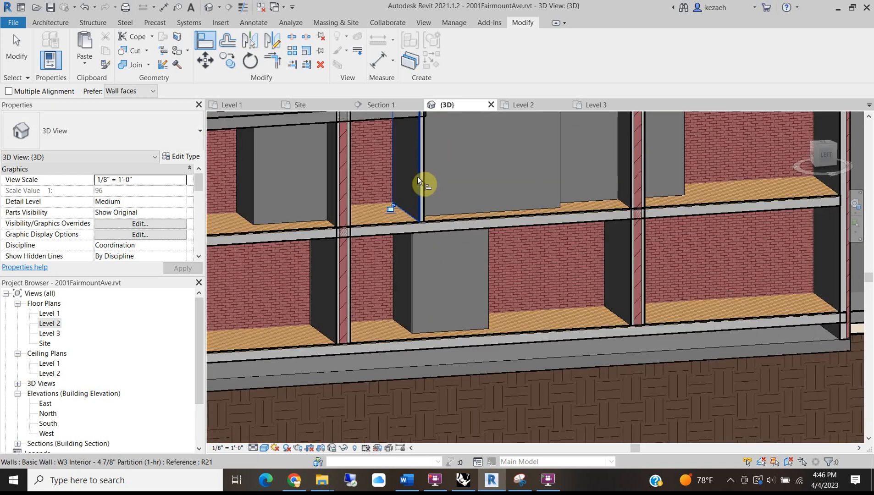
scroll(396, 337, up, 2)
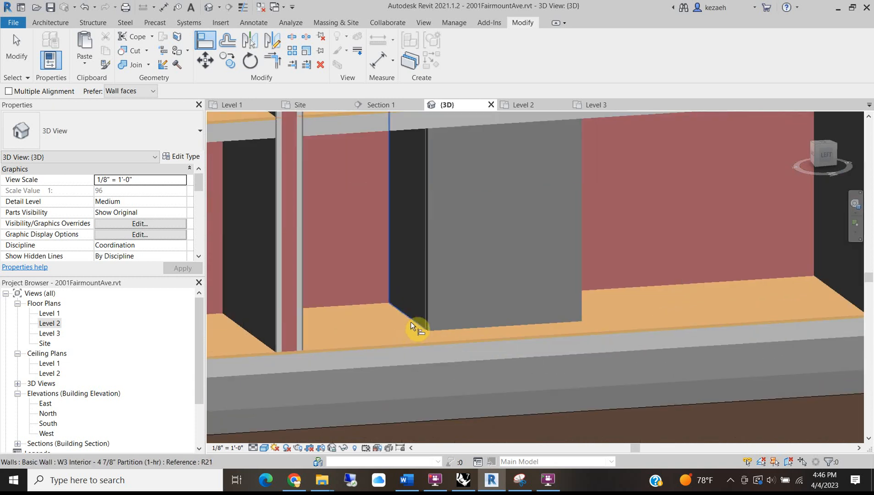
click(415, 321)
Orbit to check the aligned partition from the front, then exit Align.
scroll(370, 285, down, 3)
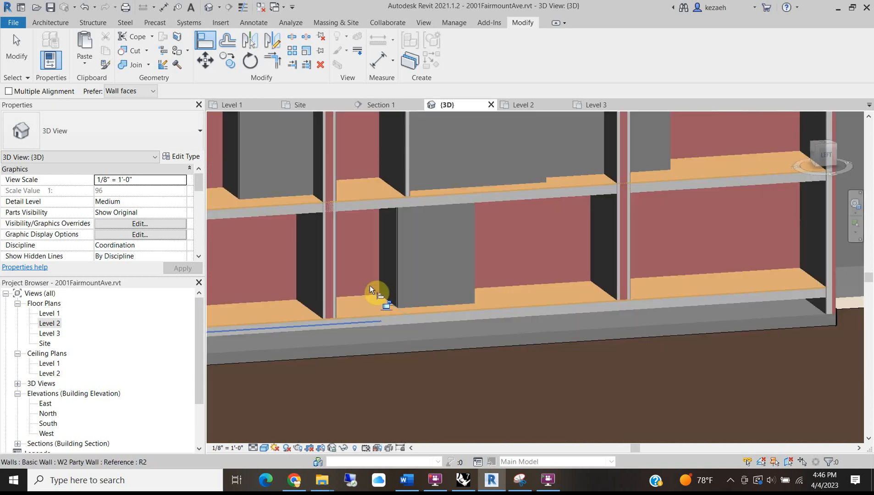
shift+middle_drag(408, 233, 437, 273)
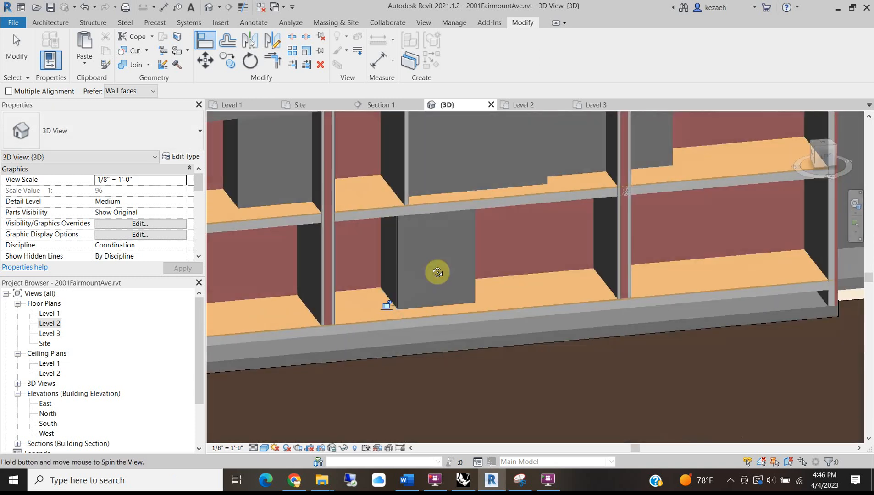
scroll(538, 232, down, 2)
middle_drag(562, 274, 511, 370)
scroll(464, 339, down, 4)
key(Escape)
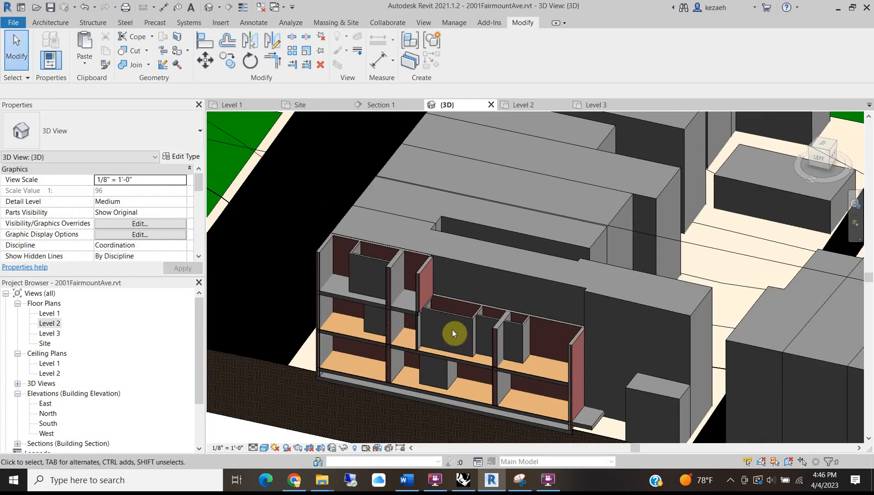
scroll(374, 264, up, 5)
scroll(375, 265, down, 5)
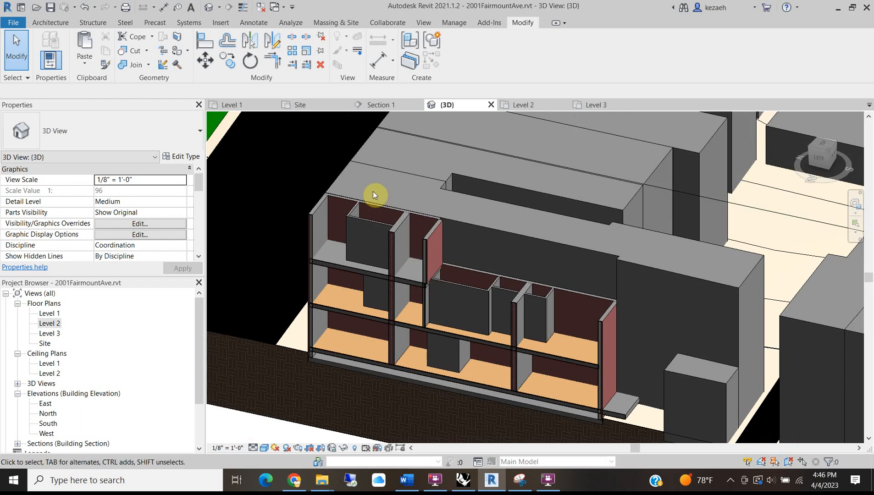
scroll(260, 323, up, 5)
Change the Level 3 slab from Generic - 12" to Wood Joist 10" - Wood Finish.
click(313, 332)
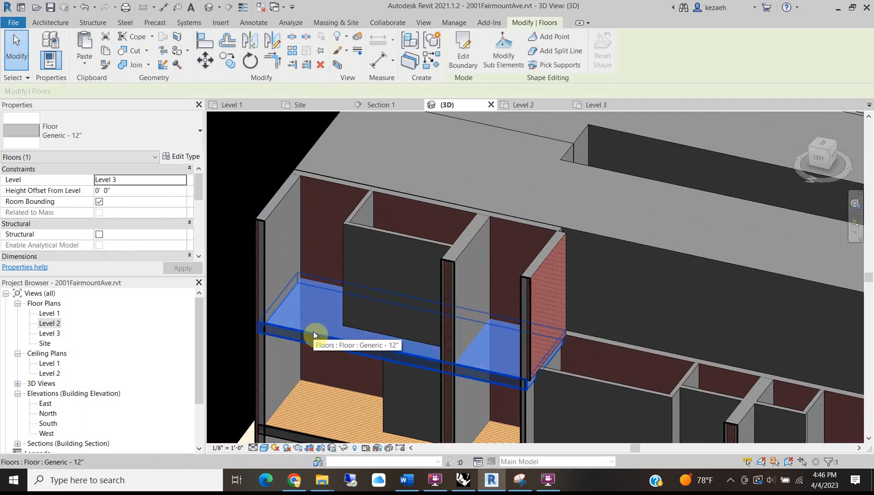
click(91, 125)
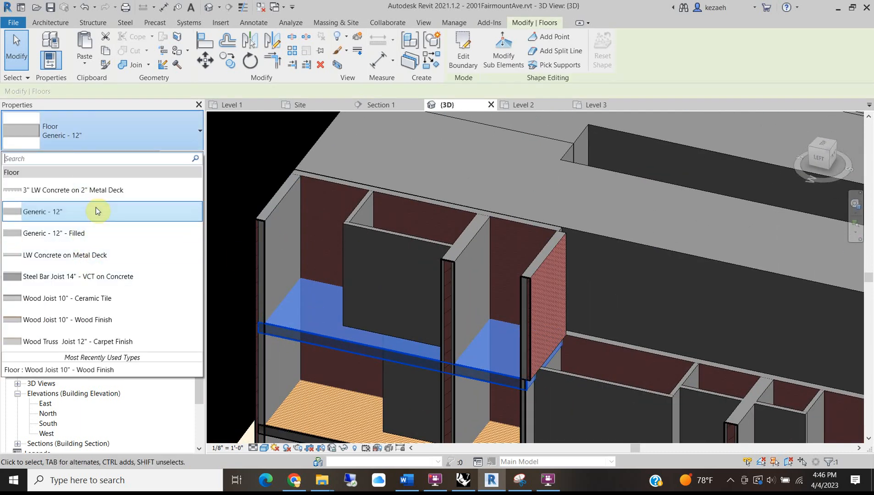
click(101, 320)
scroll(306, 293, down, 3)
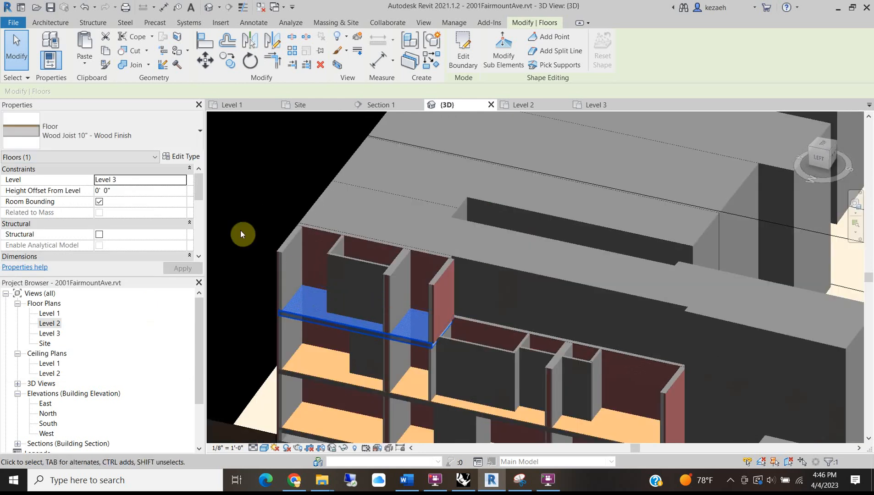
scroll(387, 220, up, 4)
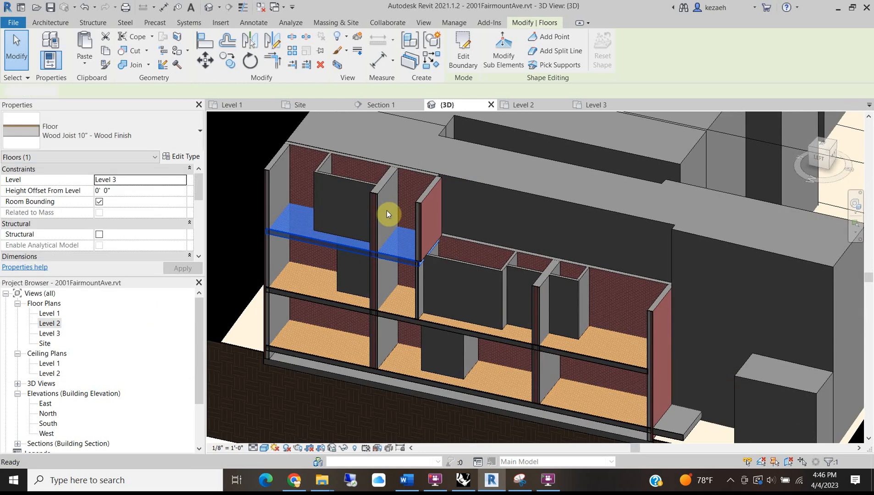
key(Escape)
scroll(379, 270, down, 2)
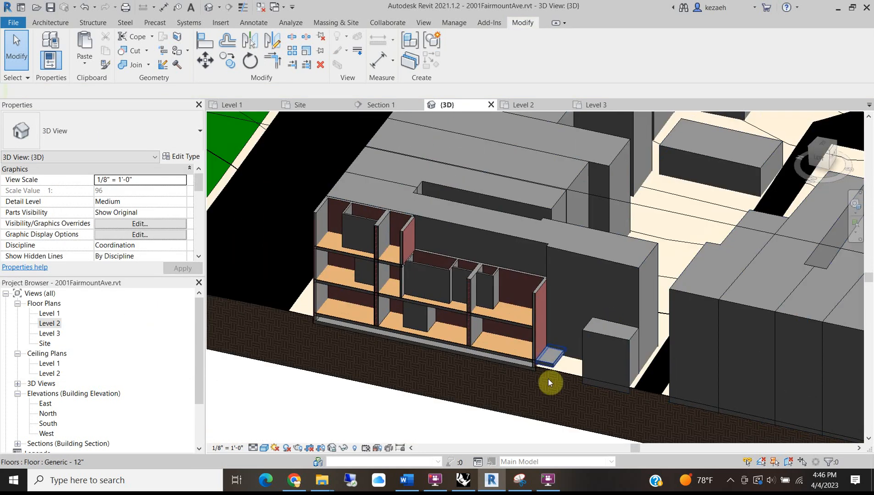
scroll(548, 379, up, 3)
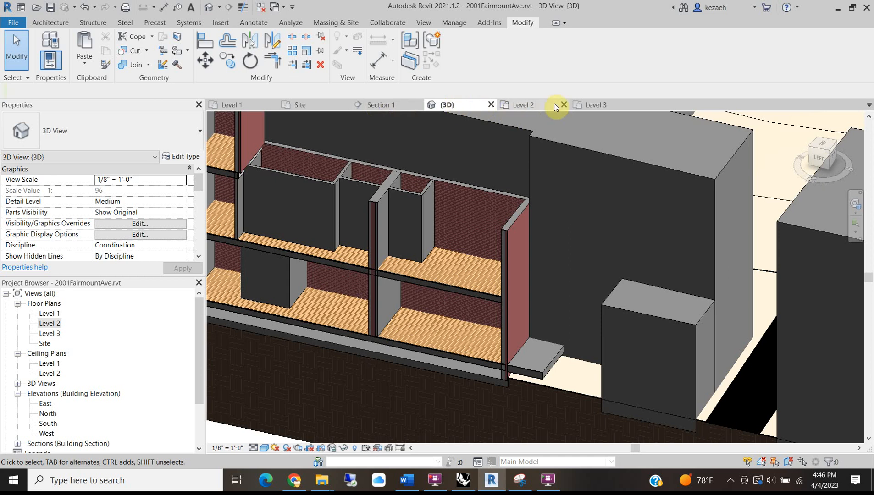
Switch to the Level 1 floor plan and frame the living room and entry.
click(524, 105)
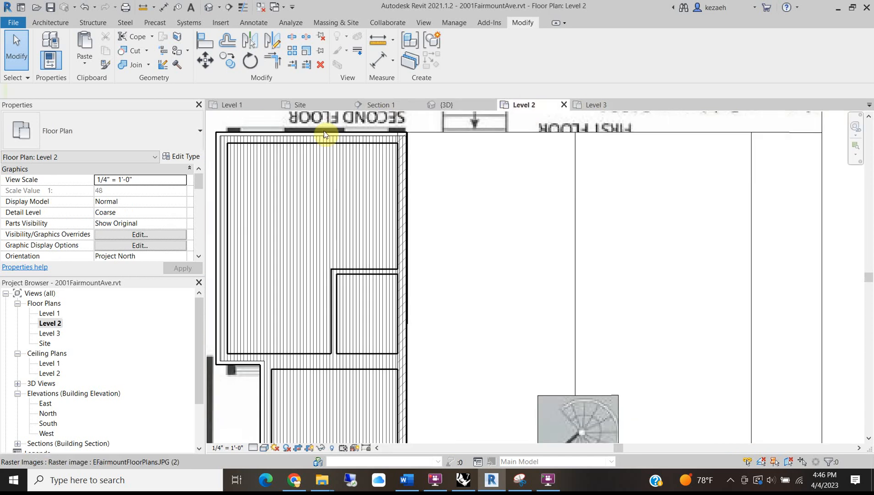
click(230, 105)
scroll(321, 241, up, 5)
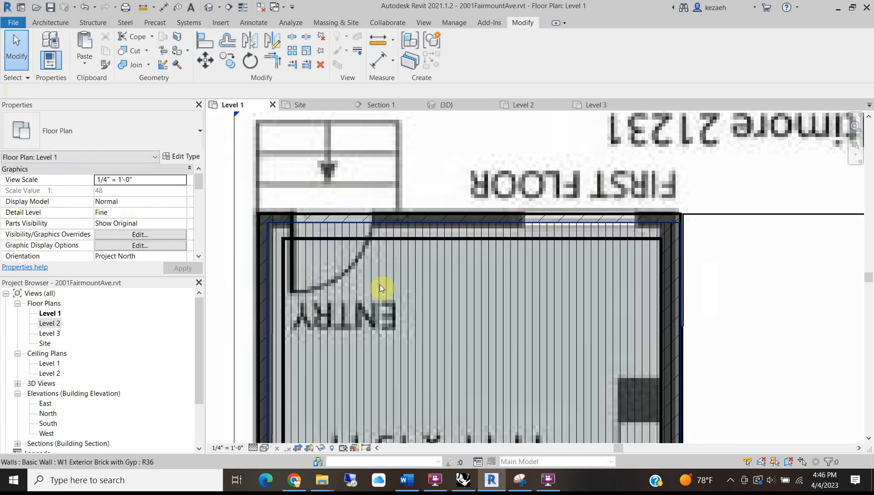
scroll(380, 285, down, 5)
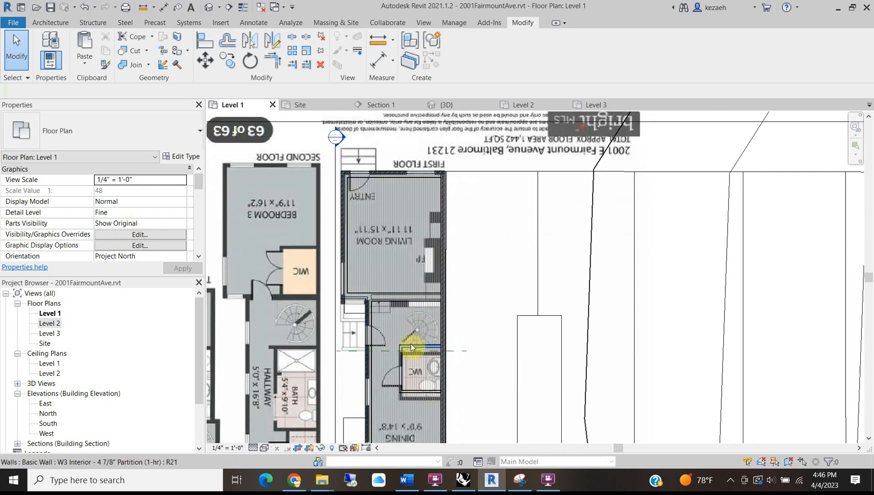
scroll(411, 348, up, 4)
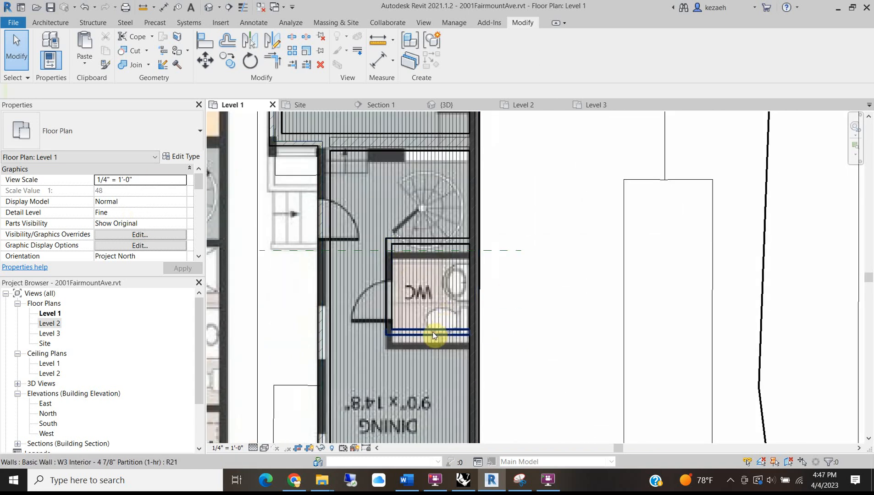
middle_drag(357, 220, 318, 410)
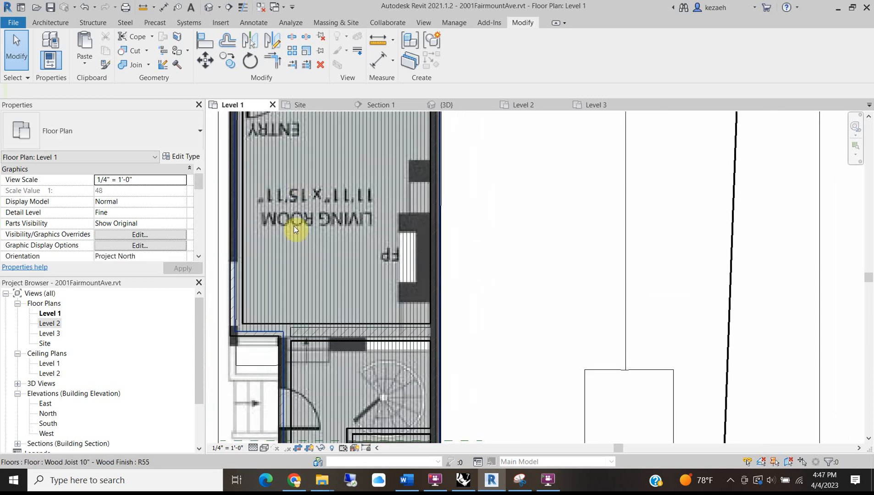
scroll(270, 151, up, 5)
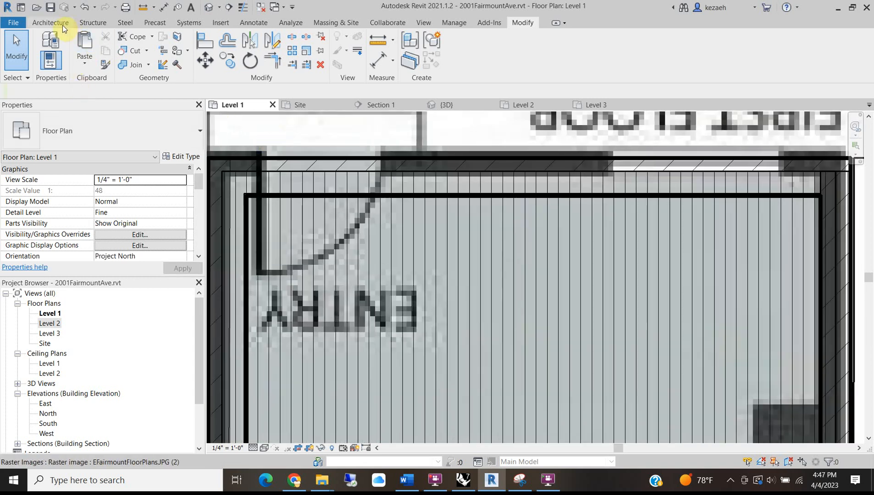
click(62, 24)
Place a single-flush door in the entry wall.
click(71, 46)
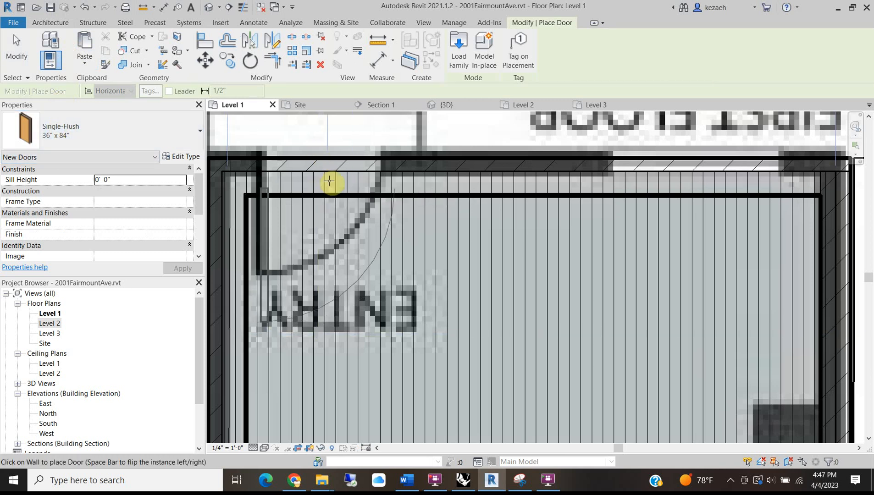
scroll(330, 168, down, 5)
scroll(347, 284, up, 3)
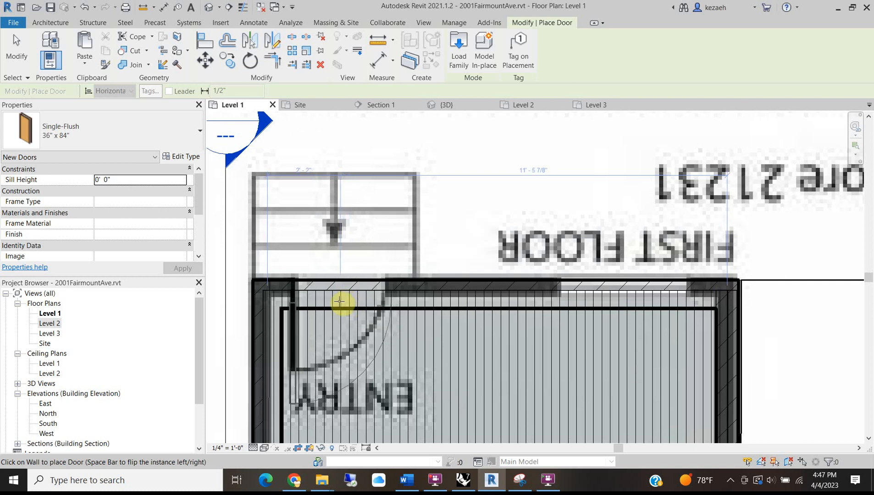
click(339, 302)
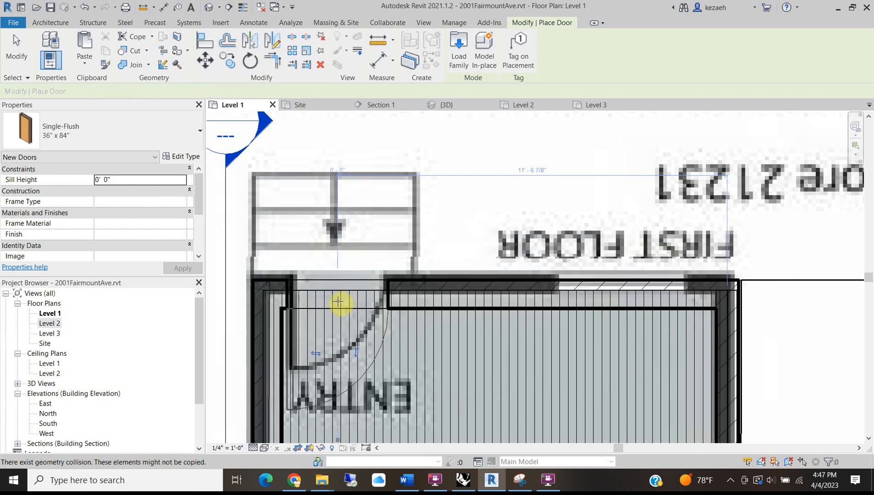
Place a second door in the WC wall near the spiral stair.
middle_drag(395, 391, 369, 283)
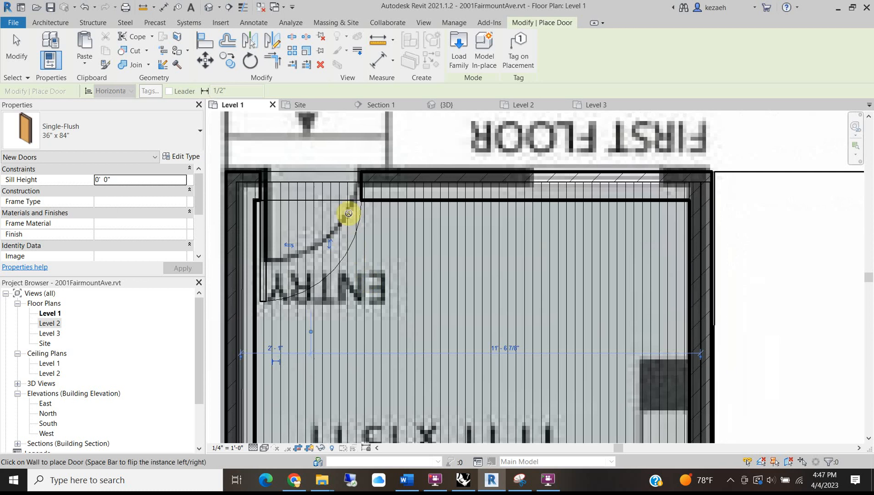
scroll(398, 275, down, 5)
middle_drag(422, 307, 396, 171)
middle_drag(456, 351, 429, 207)
scroll(429, 351, up, 1)
scroll(429, 351, up, 1)
middle_drag(429, 342, 404, 201)
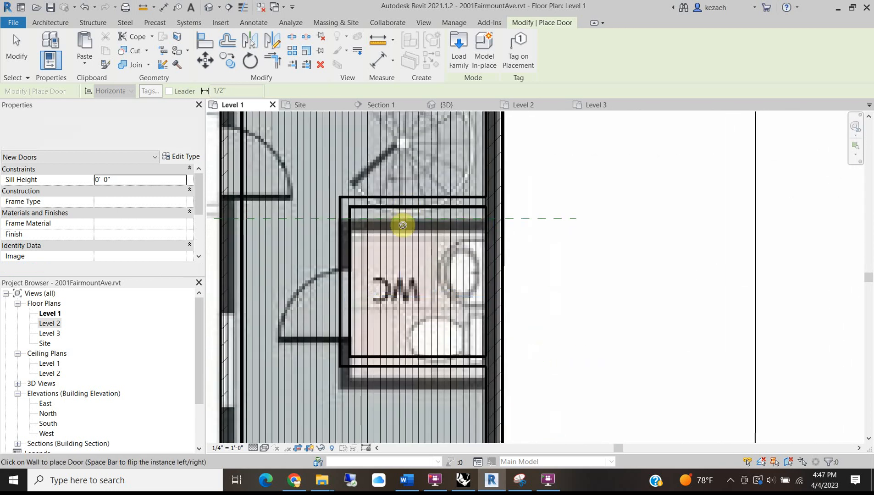
scroll(337, 308, up, 1)
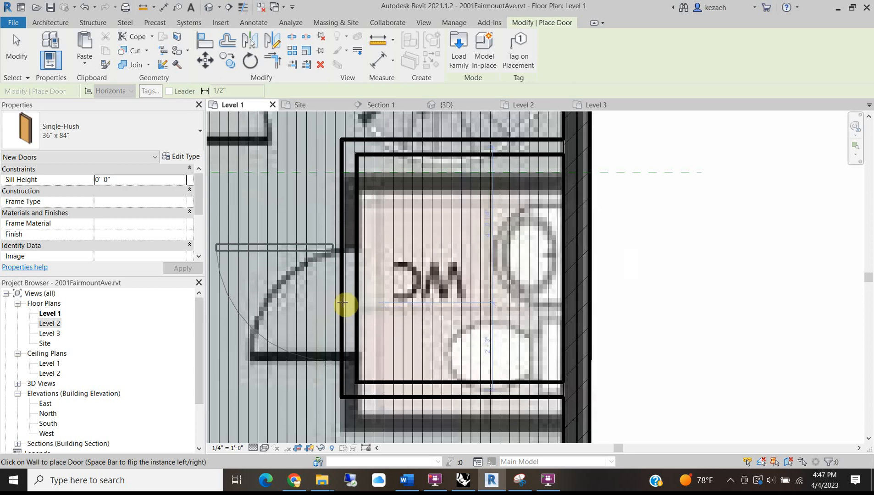
click(343, 303)
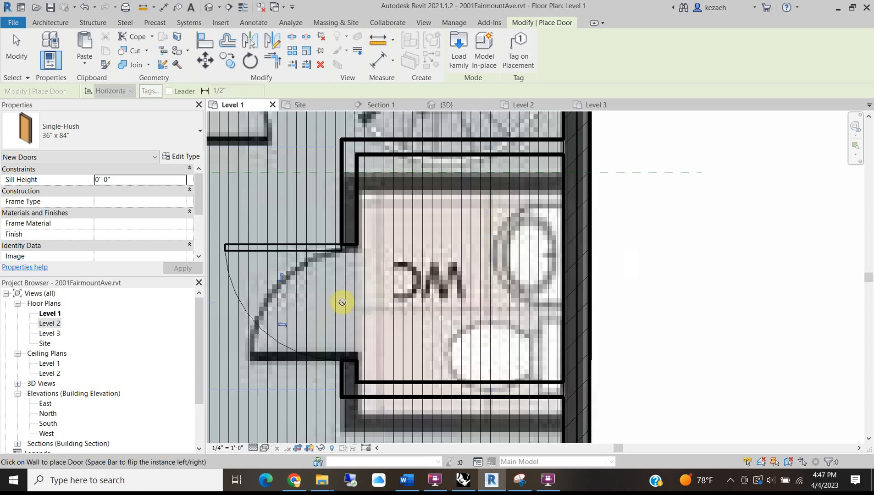
scroll(283, 278, up, 2)
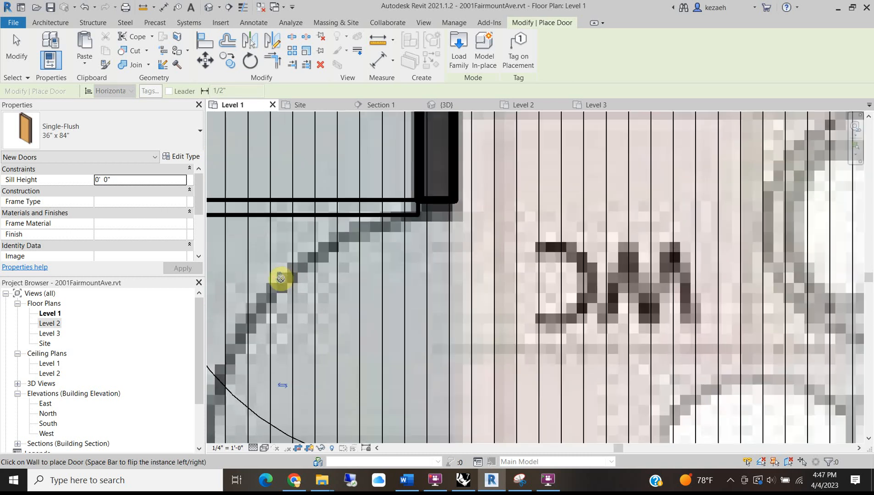
scroll(281, 278, down, 3)
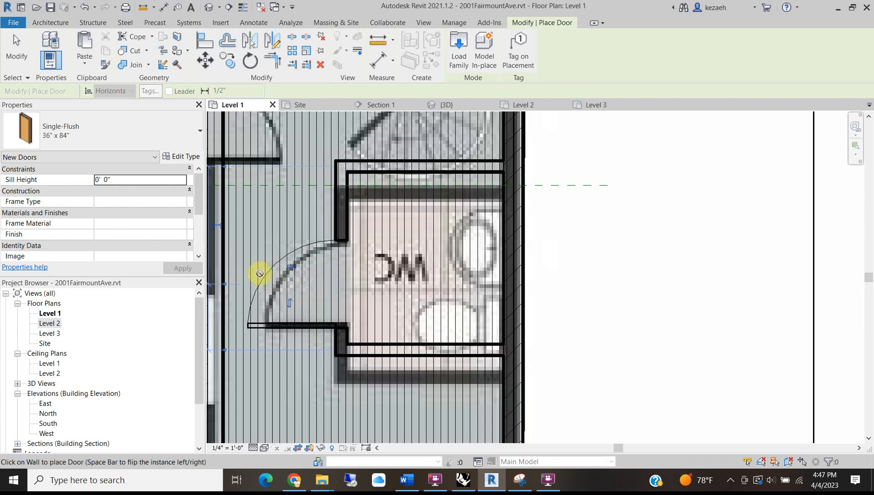
key(Escape)
Change the WC door's type to Single-Flush 34" x 84".
click(277, 262)
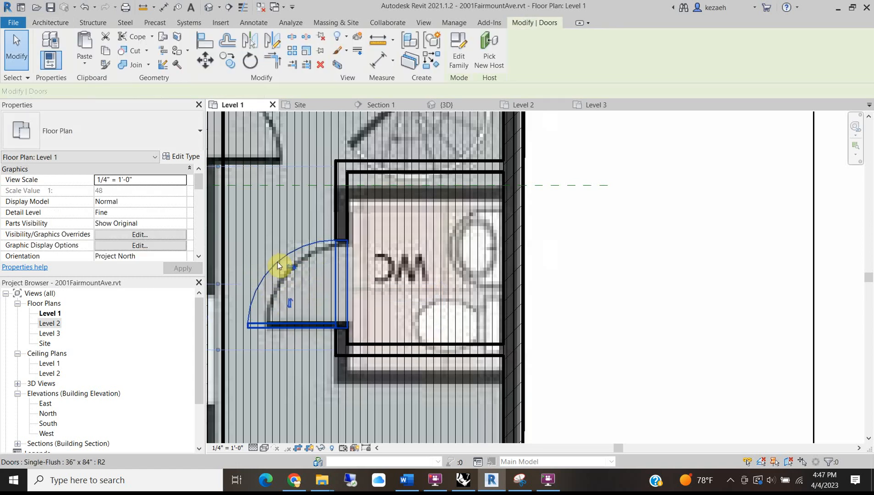
click(99, 124)
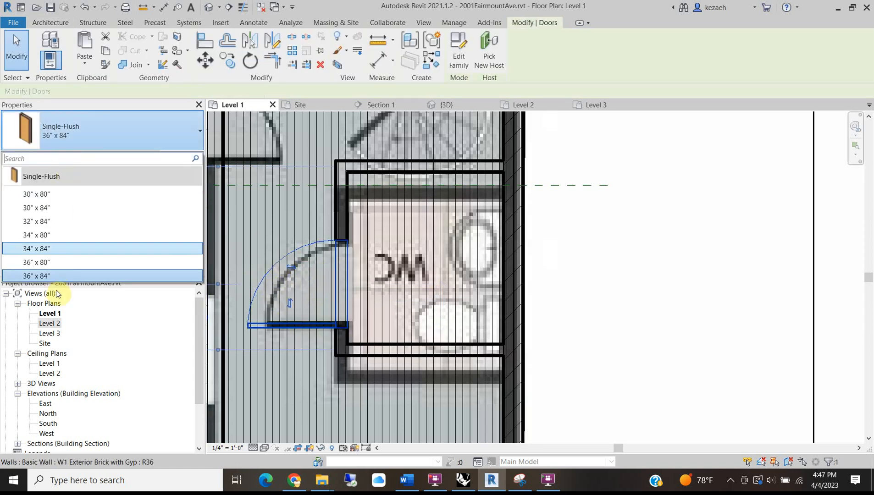
click(54, 248)
scroll(307, 322, up, 4)
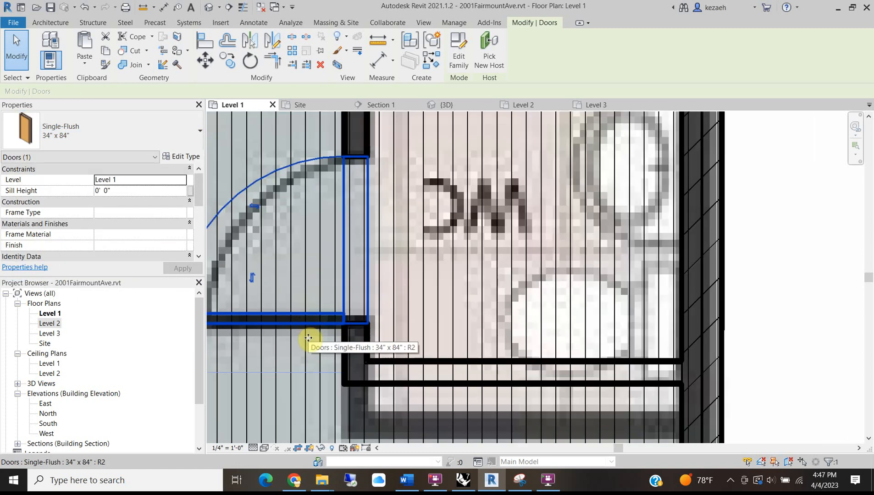
scroll(308, 305, down, 5)
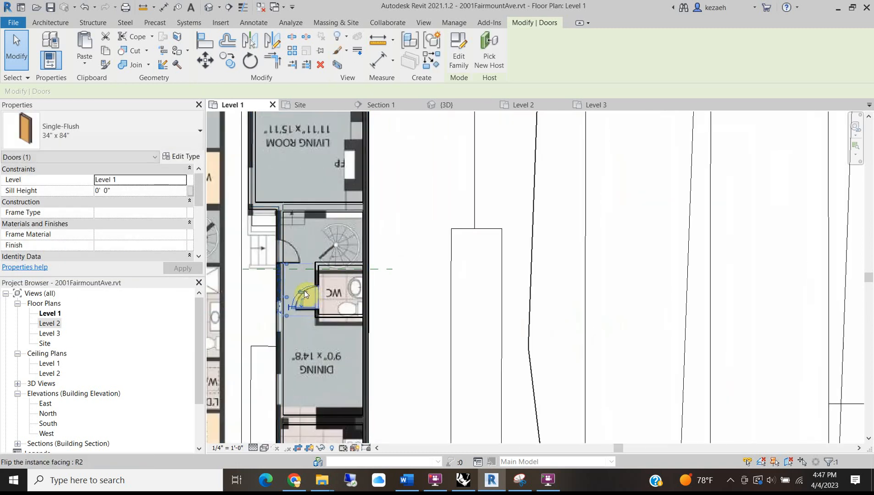
scroll(327, 246, up, 3)
click(343, 259)
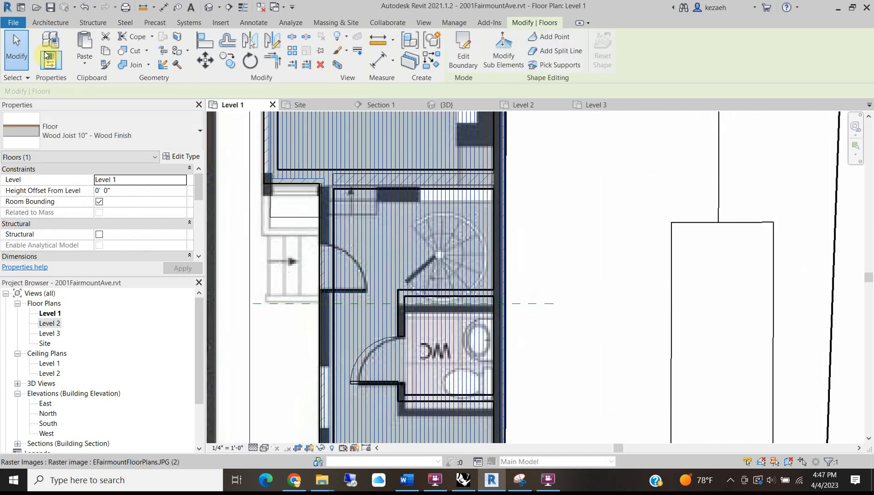
Place a door in the wall beside the spiral stair.
click(42, 23)
click(67, 43)
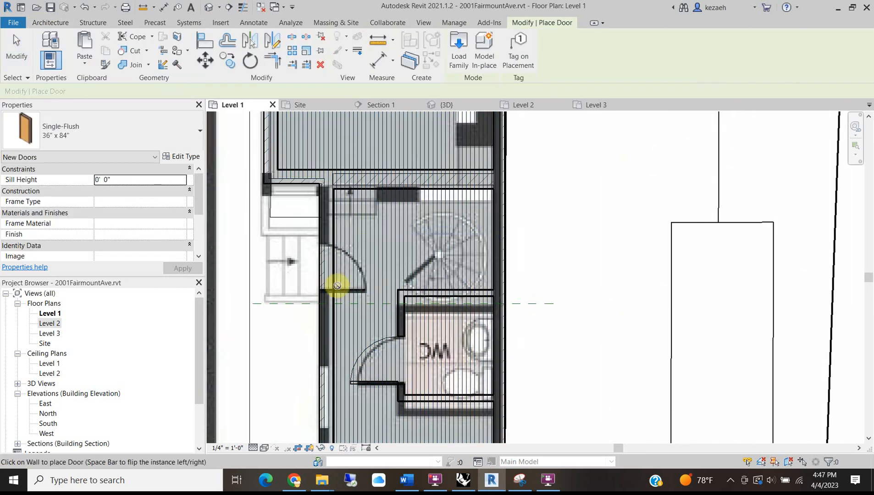
scroll(318, 293, up, 3)
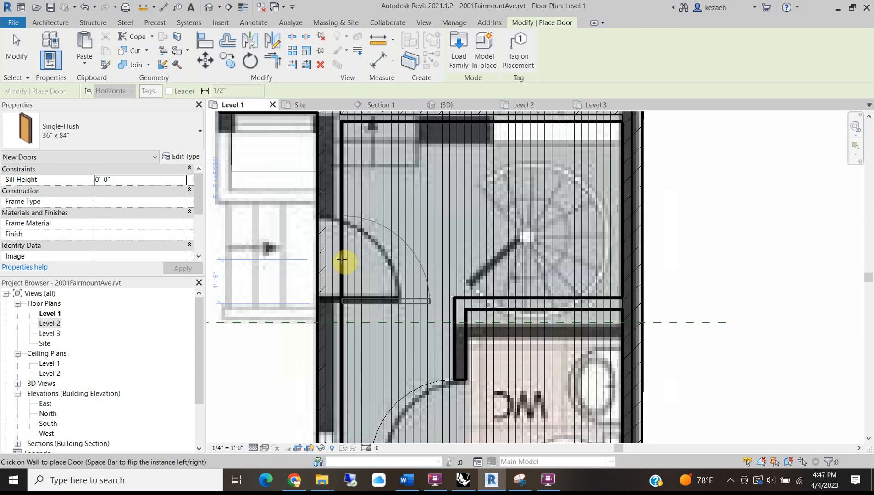
click(342, 260)
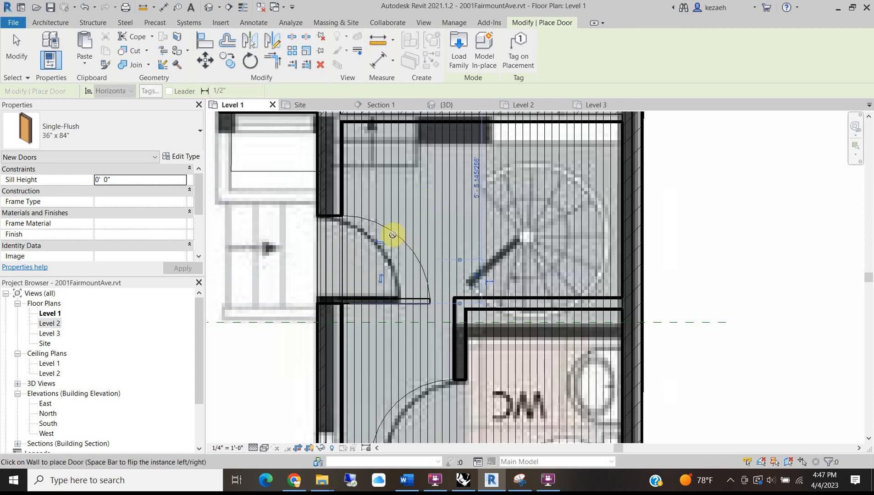
key(Escape)
key(Escape)
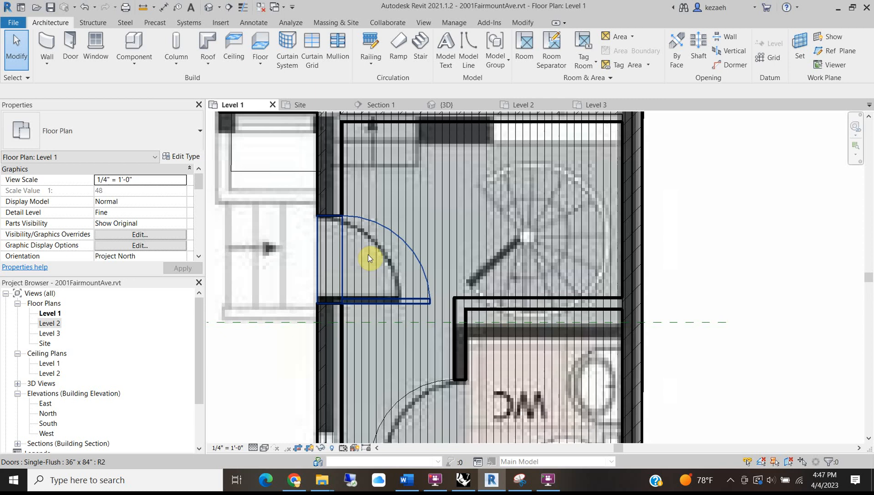
scroll(363, 225, down, 1)
Change the stair-side door from 36" x 84" to 34" x 84".
click(368, 227)
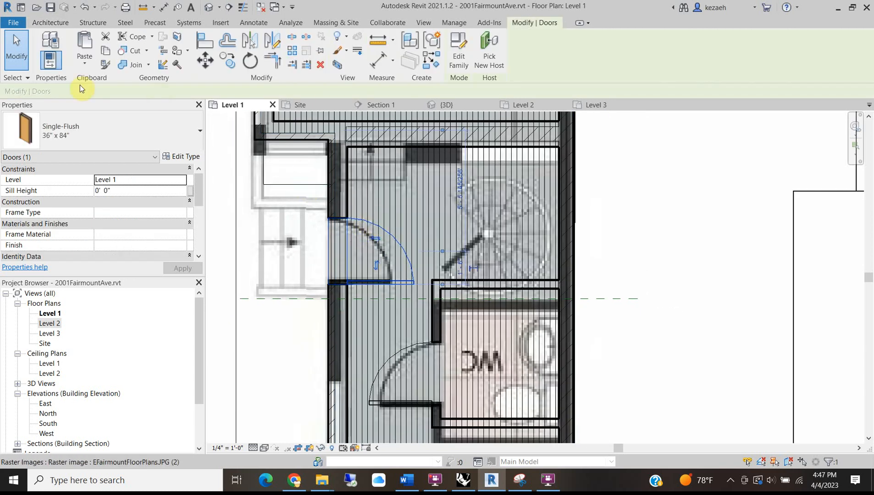
click(85, 132)
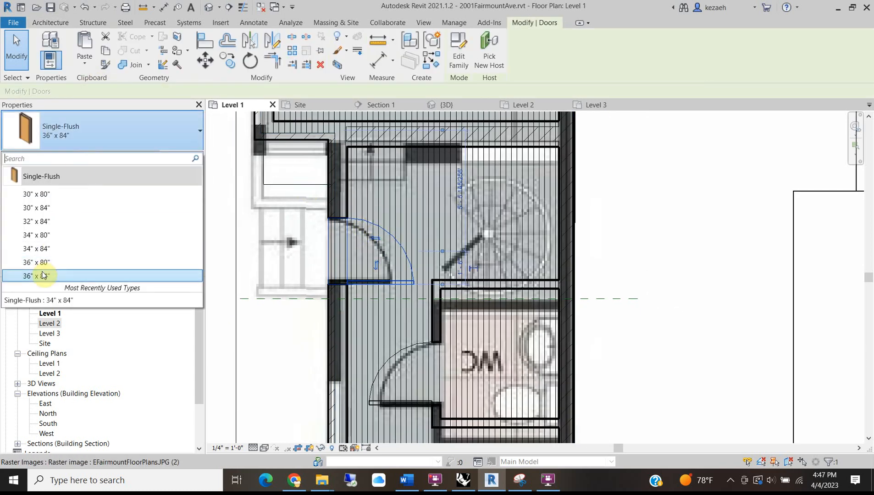
click(36, 248)
key(Escape)
scroll(399, 280, down, 2)
middle_drag(400, 284, 356, 114)
middle_drag(406, 343, 408, 285)
middle_drag(446, 341, 421, 290)
scroll(314, 221, up, 4)
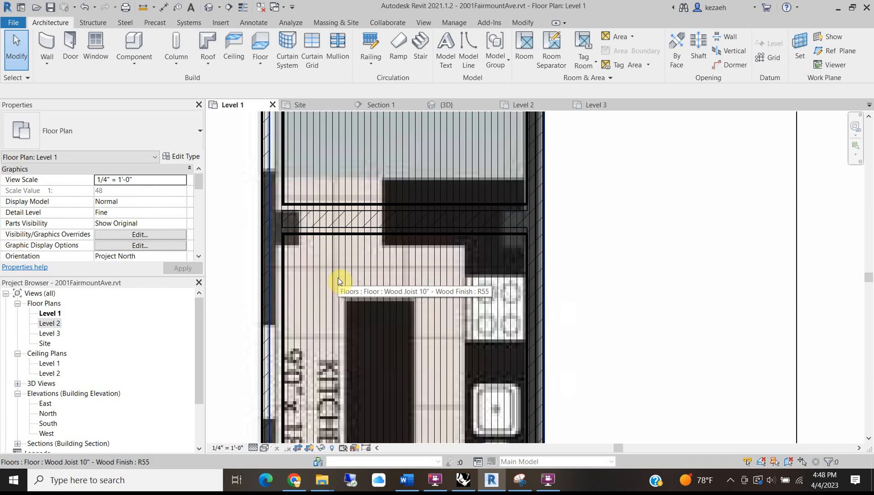
click(293, 478)
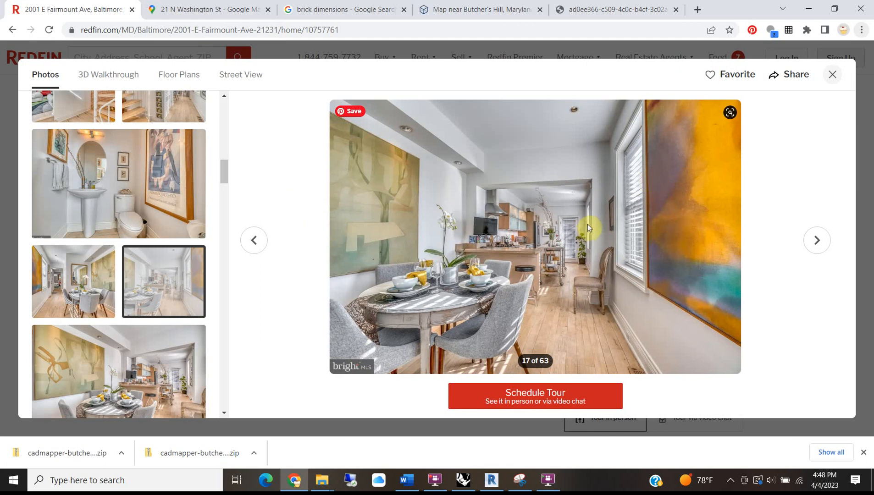
click(250, 244)
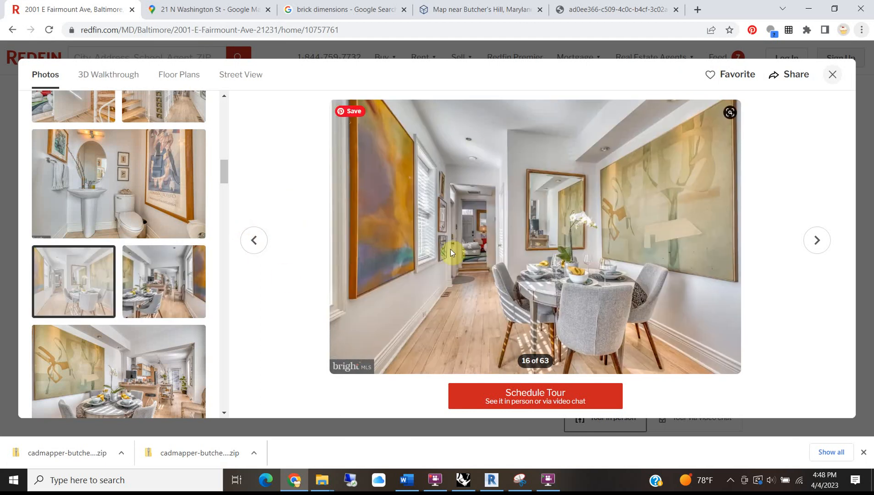
click(252, 241)
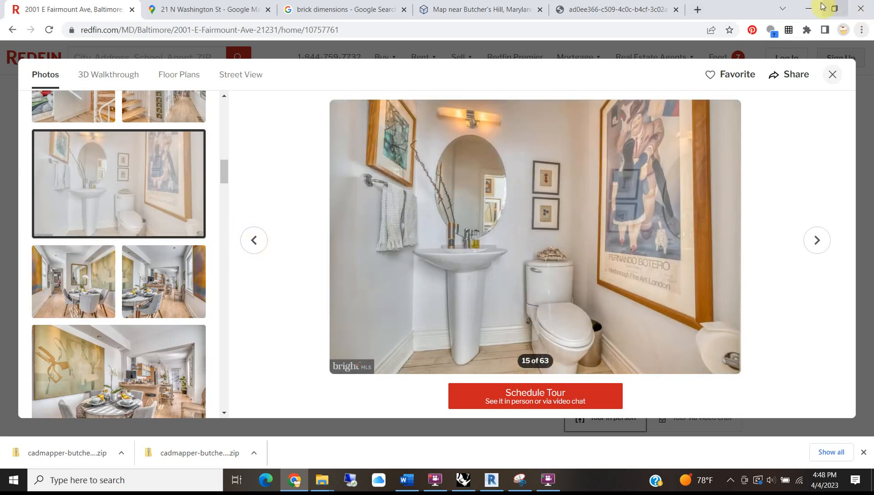
click(494, 480)
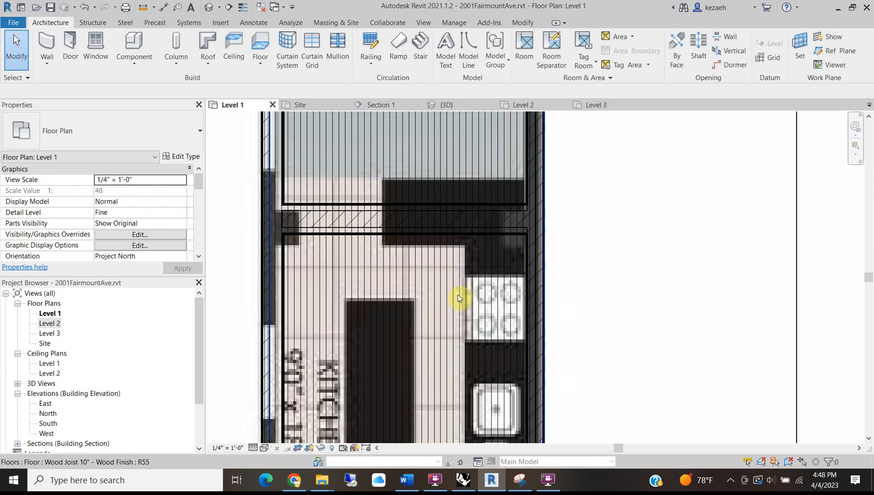
Cut a rectangular opening in the kitchen partition wall on Level 1.
middle_drag(336, 215, 351, 253)
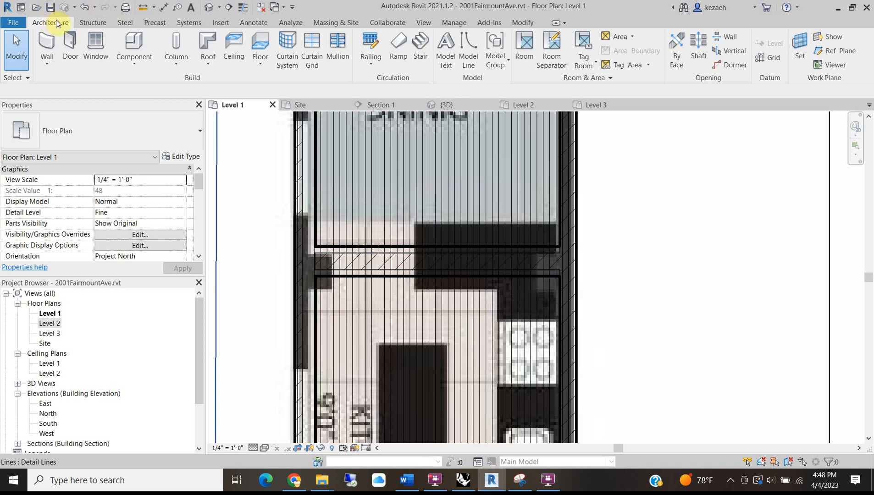
click(721, 40)
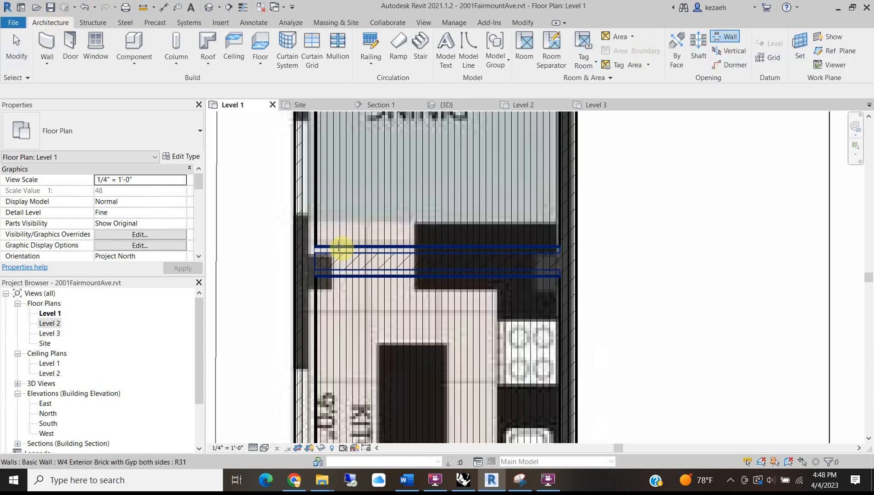
scroll(339, 249, up, 4)
click(334, 248)
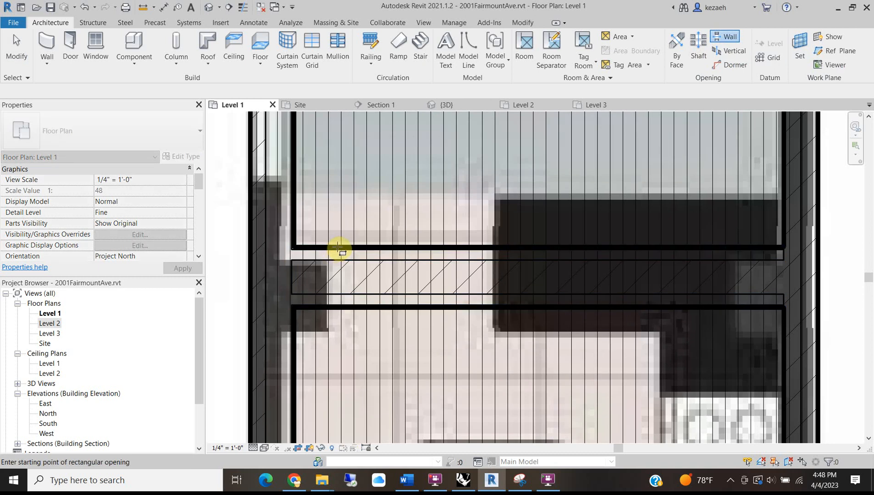
click(345, 248)
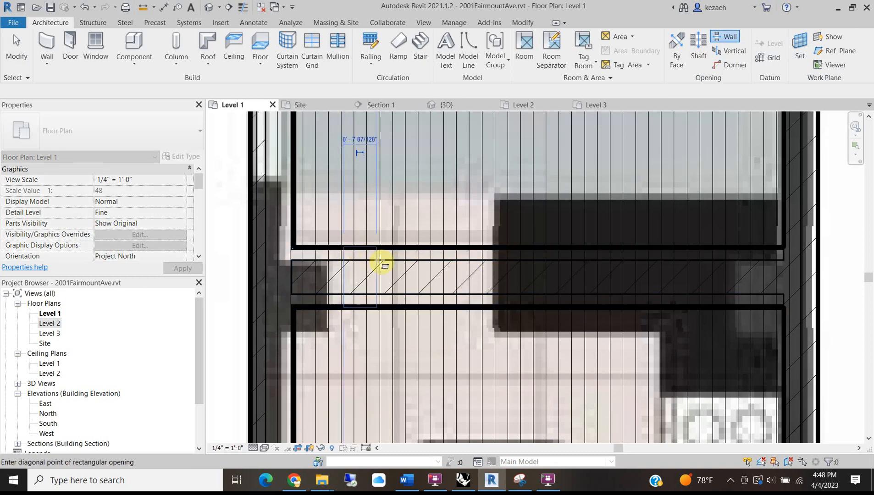
click(494, 304)
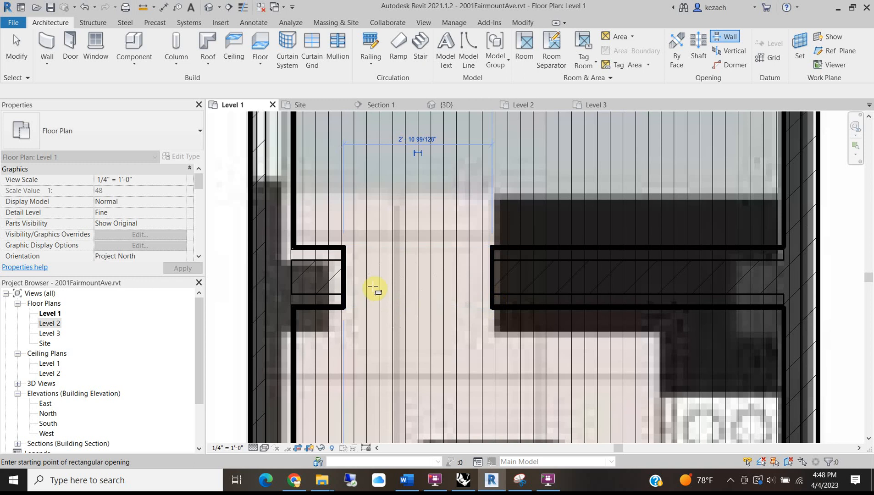
scroll(373, 255, up, 2)
key(Escape)
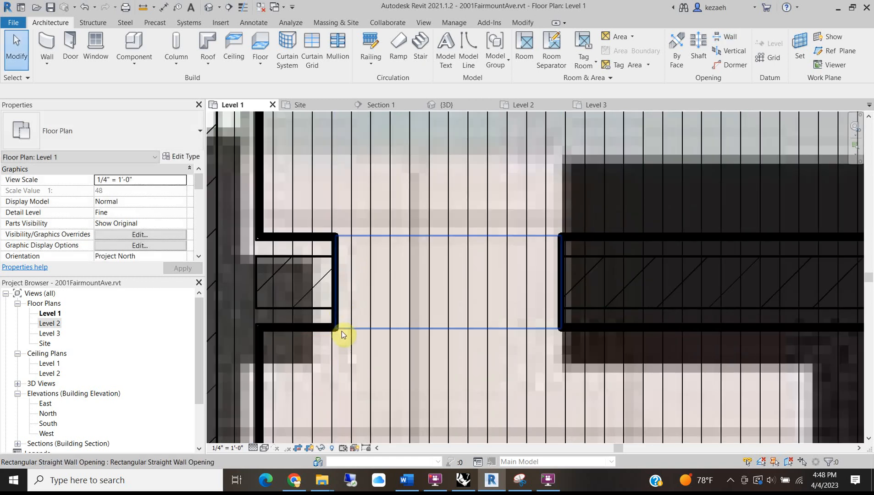
Nudge the opening's left edge and set its Top Constraint to Unconnected.
click(342, 331)
drag(313, 283, 318, 283)
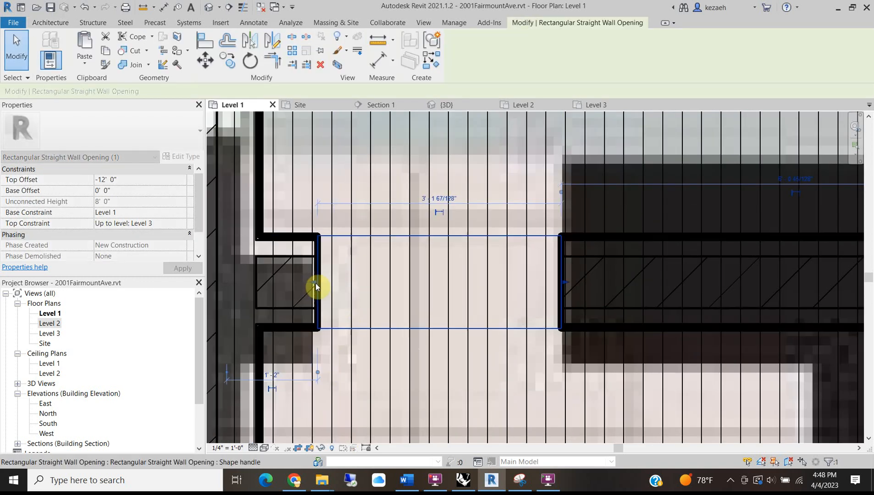
click(141, 179)
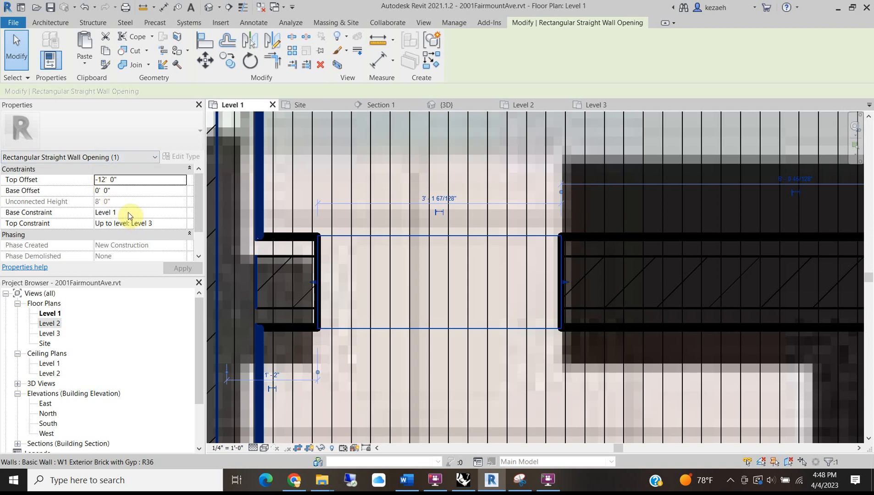
click(182, 223)
click(117, 229)
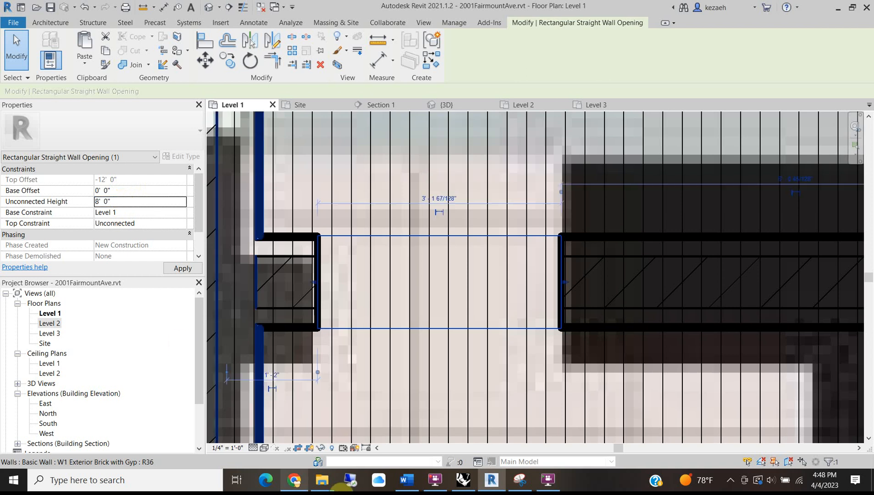
mouse_move(294, 480)
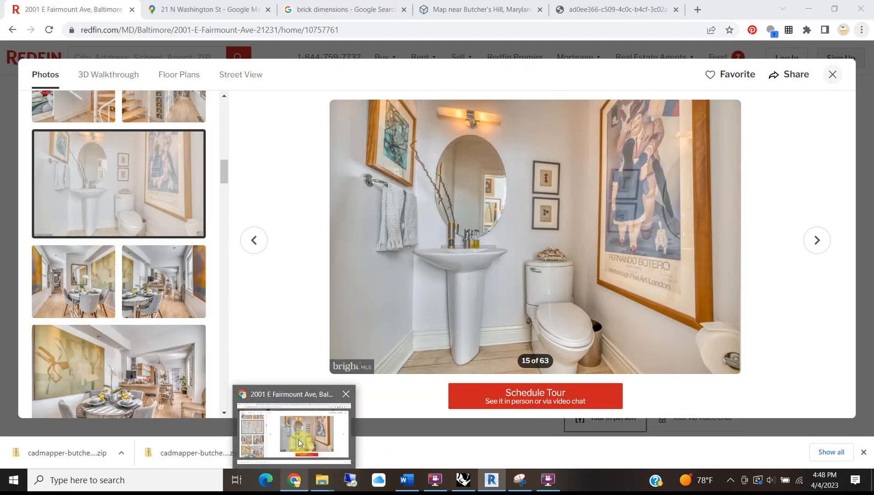
View the two dining-room photos in the Redfin listing, then return to Revit.
click(299, 442)
click(143, 271)
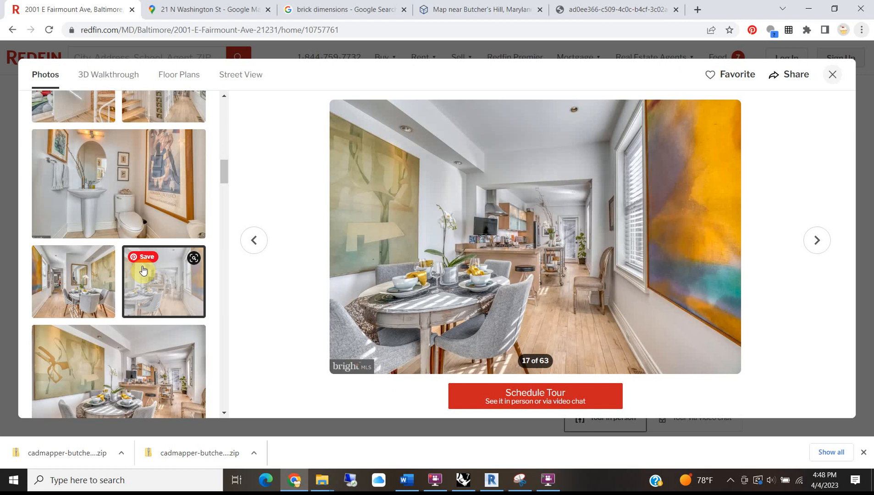
click(69, 272)
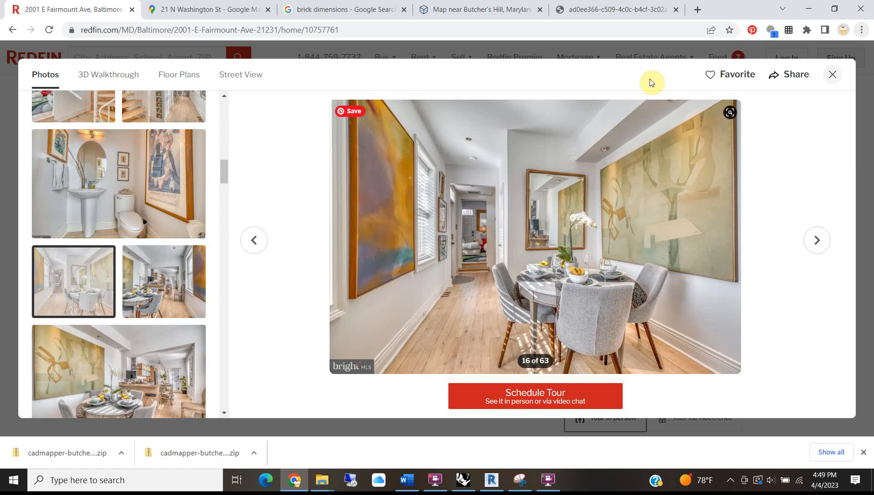
click(503, 473)
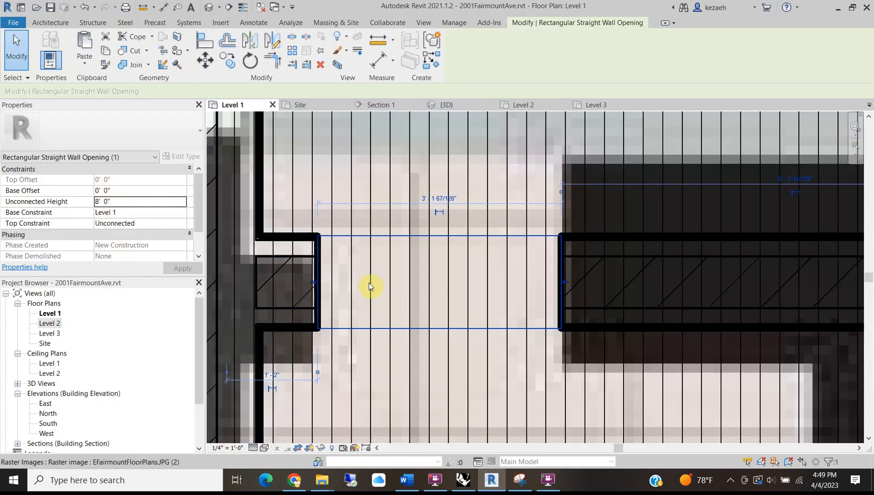
scroll(466, 285, down, 5)
Start the Door tool with the Single-Flush 34" x 84" type selected.
middle_drag(497, 326, 467, 228)
key(Escape)
scroll(468, 350, down, 3)
scroll(433, 422, up, 3)
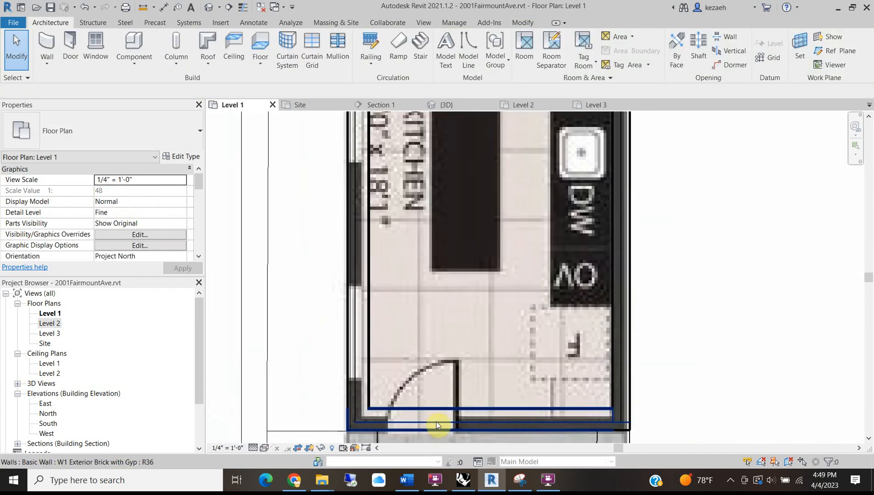
middle_drag(433, 422, 437, 341)
click(79, 46)
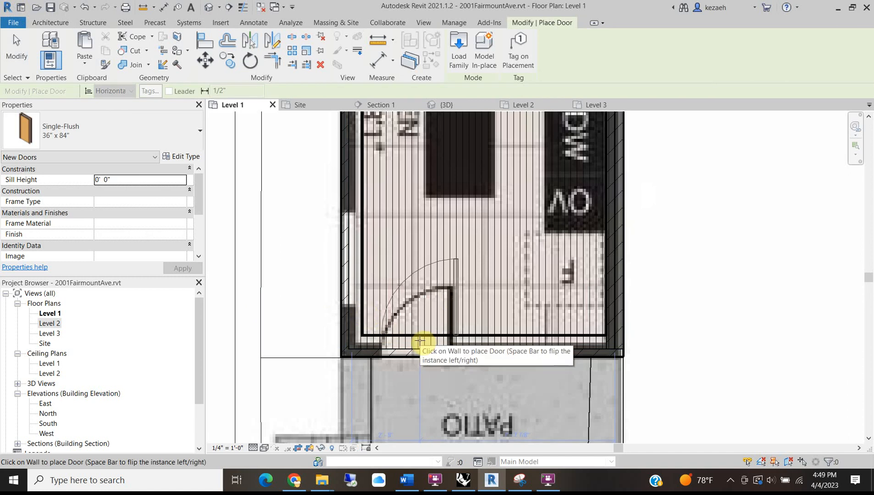
click(100, 135)
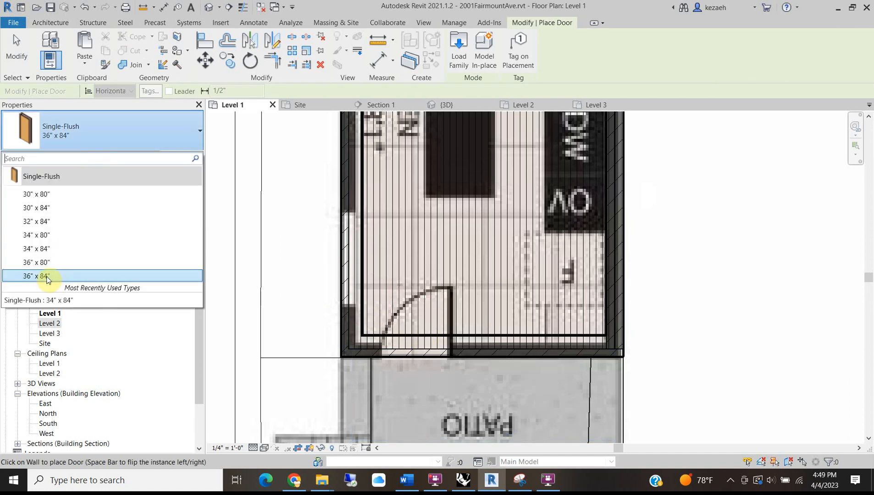
click(51, 249)
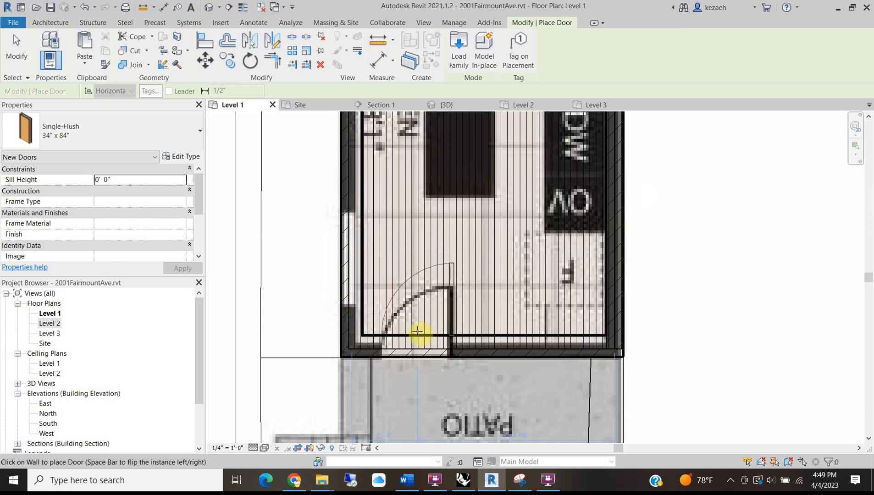
Pan toward the wall below the living room, then end door placement.
scroll(418, 331, up, 2)
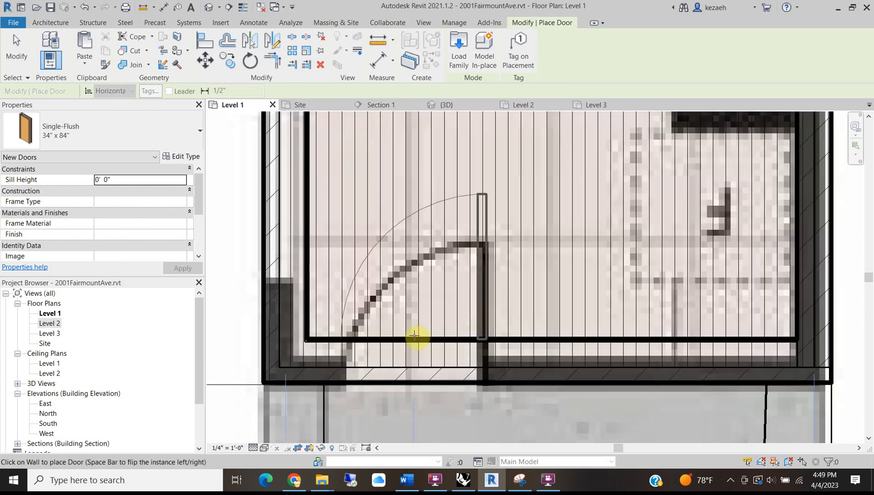
scroll(415, 336, down, 4)
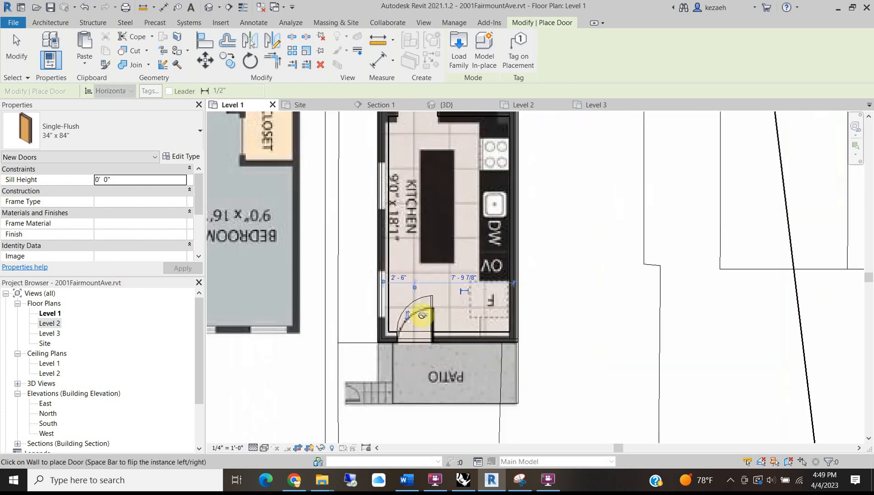
middle_drag(414, 311, 427, 363)
middle_drag(398, 161, 384, 386)
mouse_move(374, 121)
middle_down()
mouse_move(370, 215)
mouse_move(335, 270)
middle_up()
scroll(367, 218, up, 2)
middle_drag(361, 220, 341, 243)
key(Escape)
scroll(321, 234, up, 2)
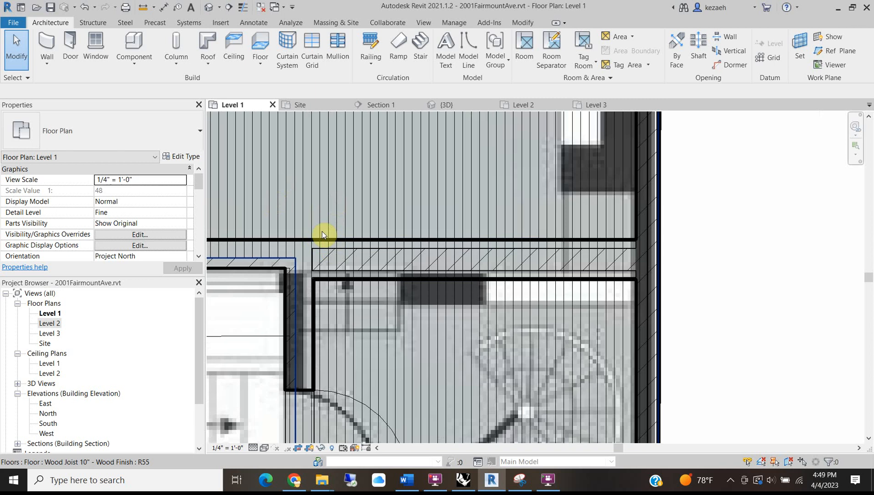
scroll(340, 297, up, 2)
scroll(340, 294, down, 2)
scroll(335, 316, down, 2)
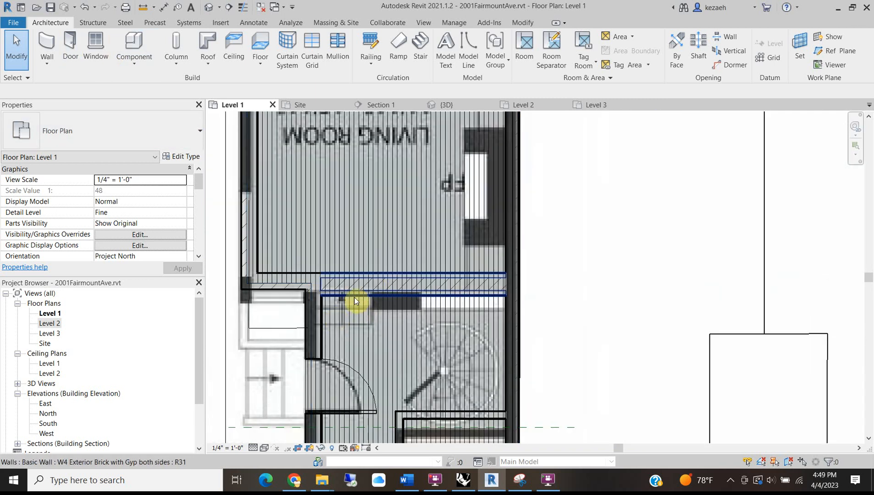
scroll(337, 312, up, 2)
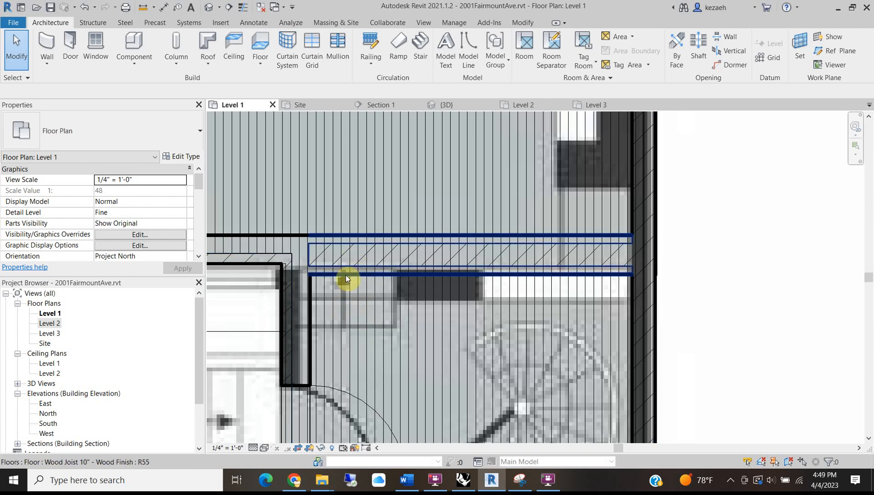
Draw a rectangular wall opening in the wall below the living room.
click(47, 46)
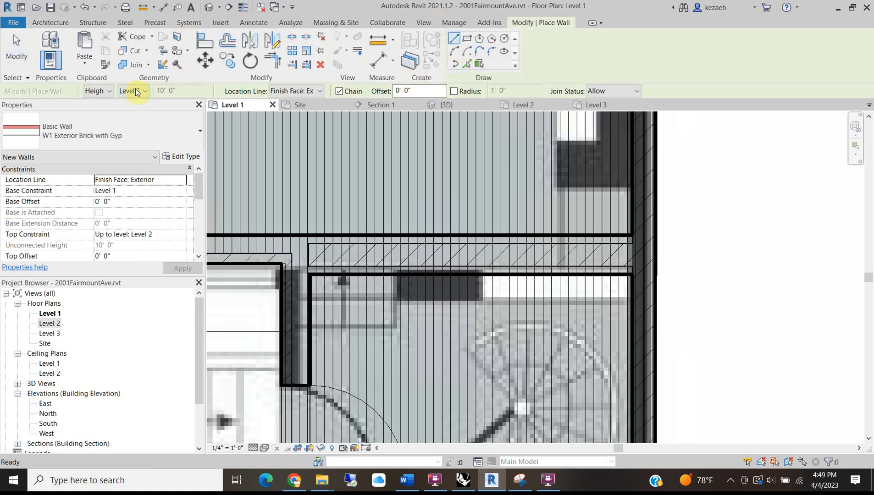
click(59, 23)
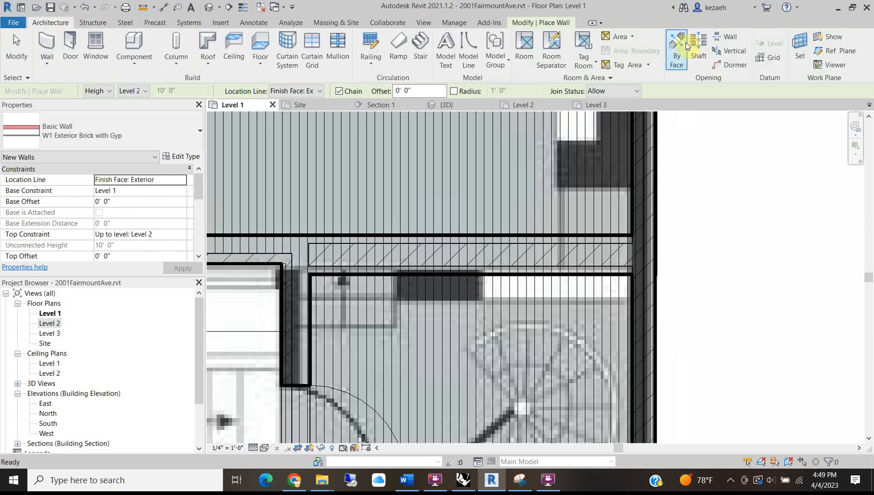
click(726, 37)
click(312, 273)
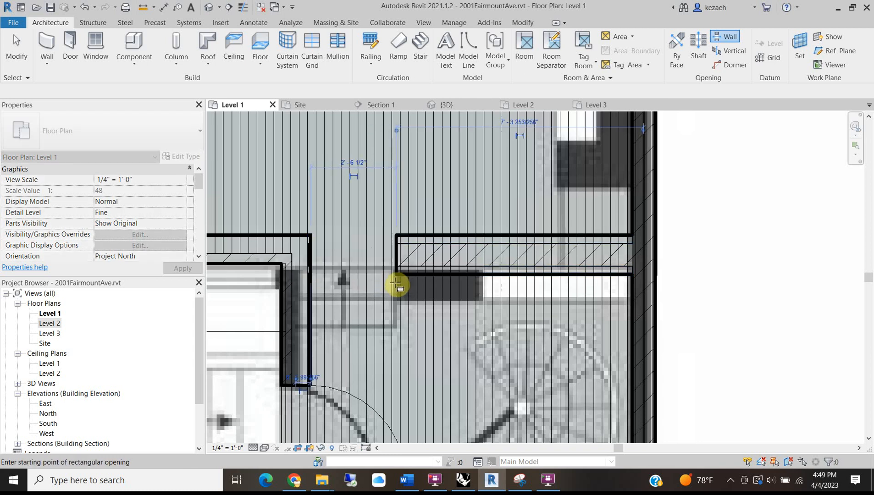
key(Escape)
Set the wall opening's Top Constraint to Unconnected.
click(325, 275)
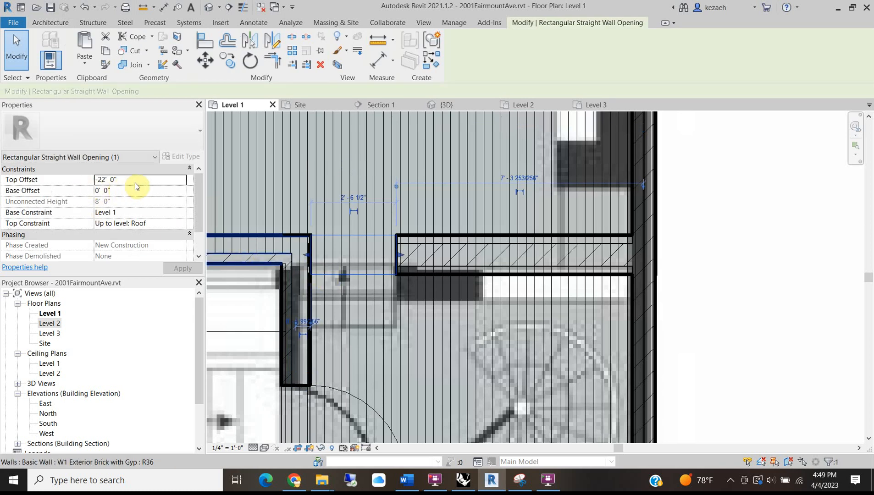
click(180, 224)
click(134, 233)
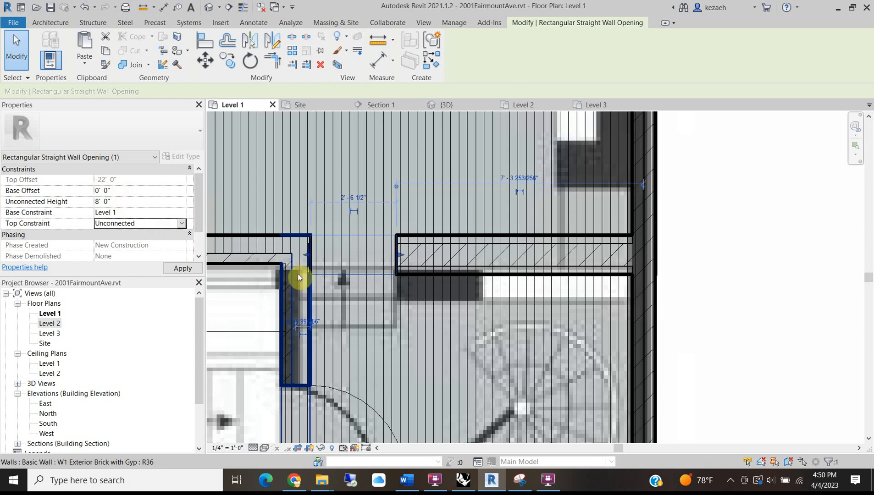
scroll(314, 250, up, 3)
Align the opening's edge to the wall face, cancelling the elements-joined error.
key(l)
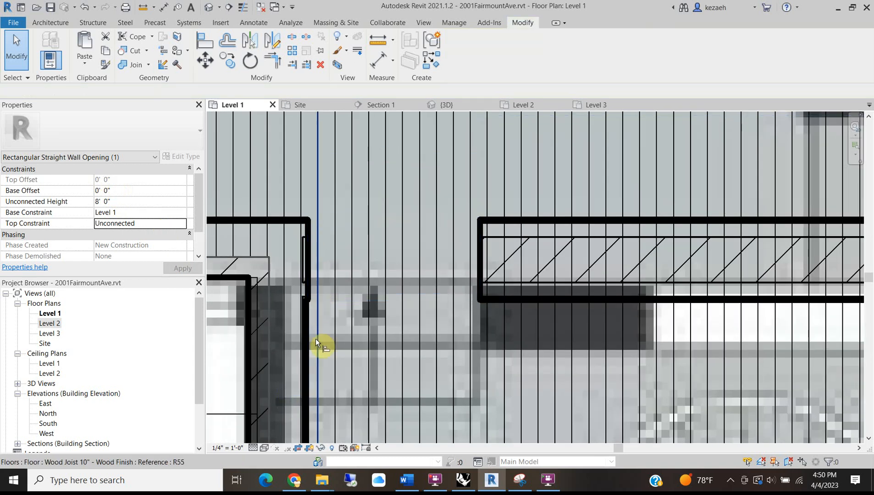
click(315, 325)
click(310, 275)
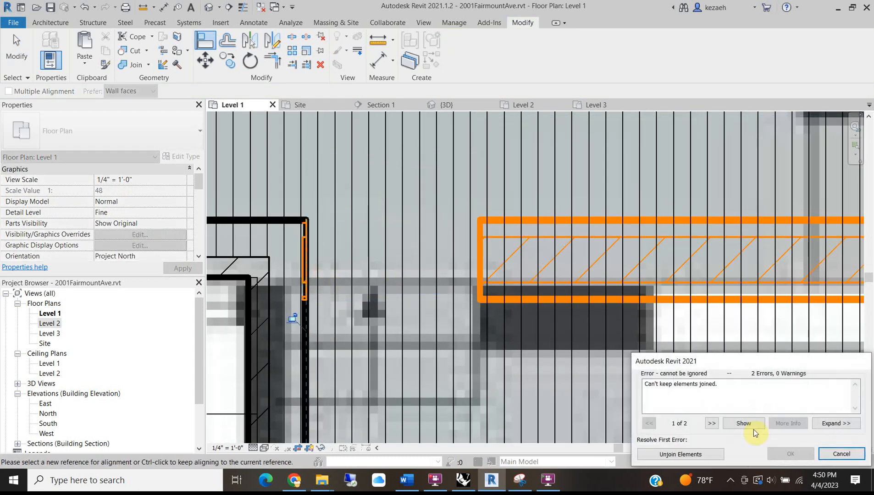
click(841, 455)
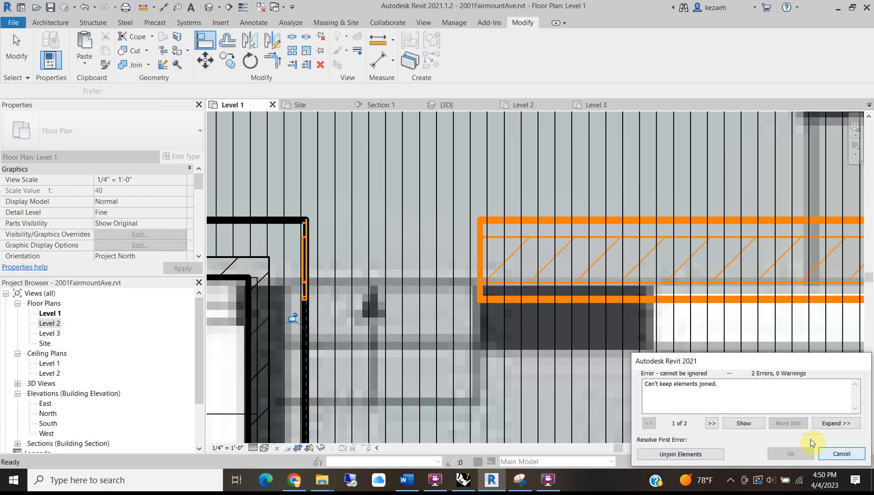
scroll(306, 300, up, 2)
key(Escape)
Stretch the opening's left edge slightly left, cancelling the join error.
click(307, 241)
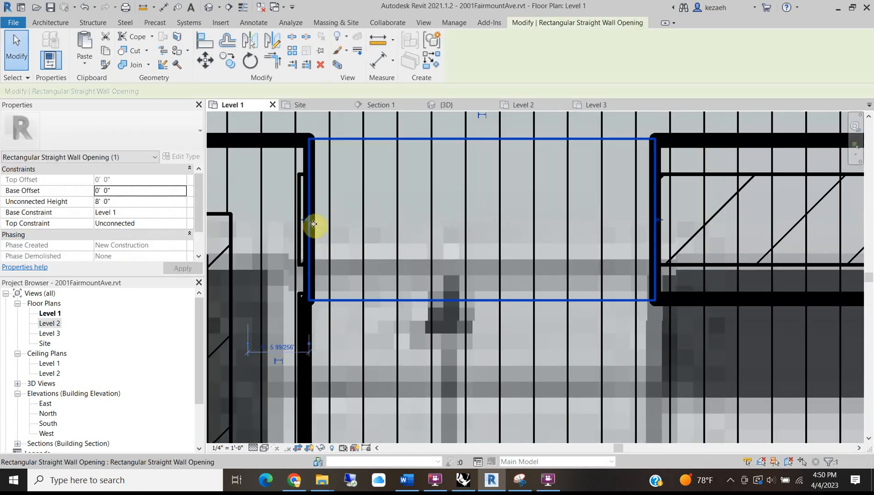
scroll(313, 224, up, 2)
drag(303, 214, 297, 218)
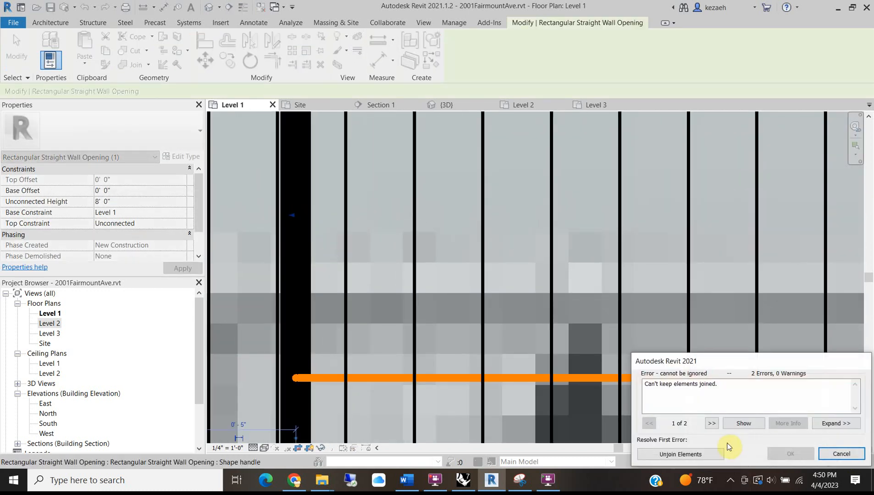
click(846, 455)
scroll(235, 225, down, 3)
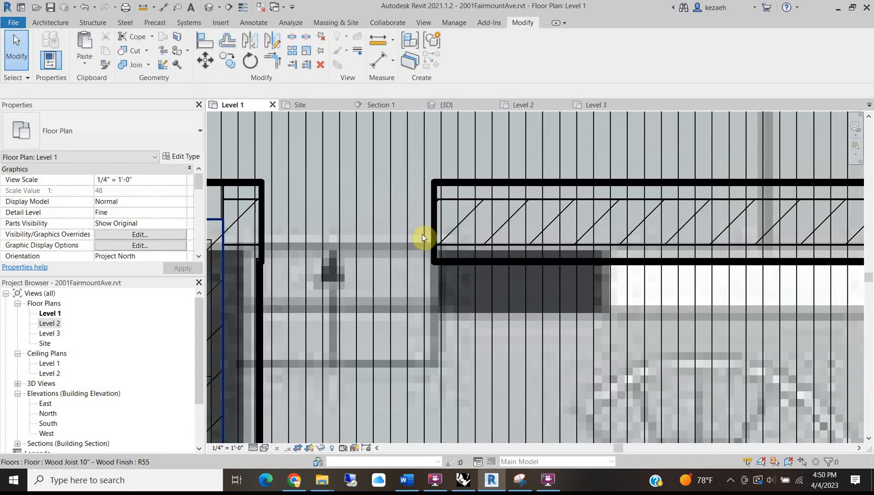
Trim the opening's right edge to a 2'-6" width.
click(432, 236)
drag(432, 222, 431, 220)
click(386, 220)
scroll(386, 220, down, 5)
middle_drag(398, 243, 378, 392)
scroll(384, 285, up, 1)
middle_drag(385, 286, 376, 169)
middle_drag(391, 323, 316, 267)
scroll(316, 268, up, 2)
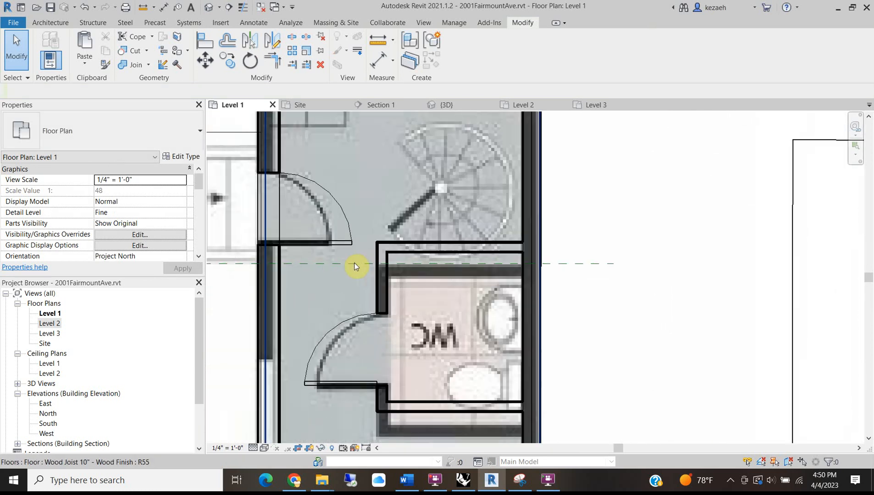
Tab-cycle past the stair-hall wall chain to select the Wood Joist 10" - Wood Finish floor.
scroll(418, 254, down, 3)
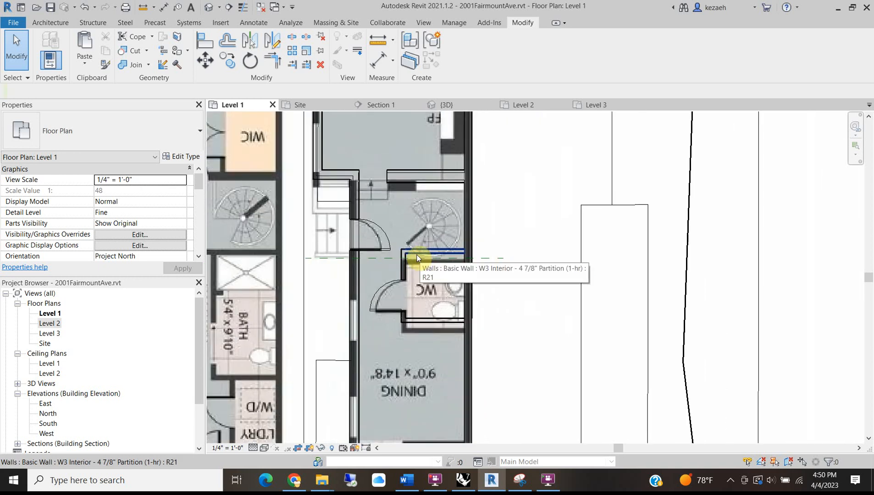
scroll(390, 247, up, 3)
scroll(421, 256, down, 4)
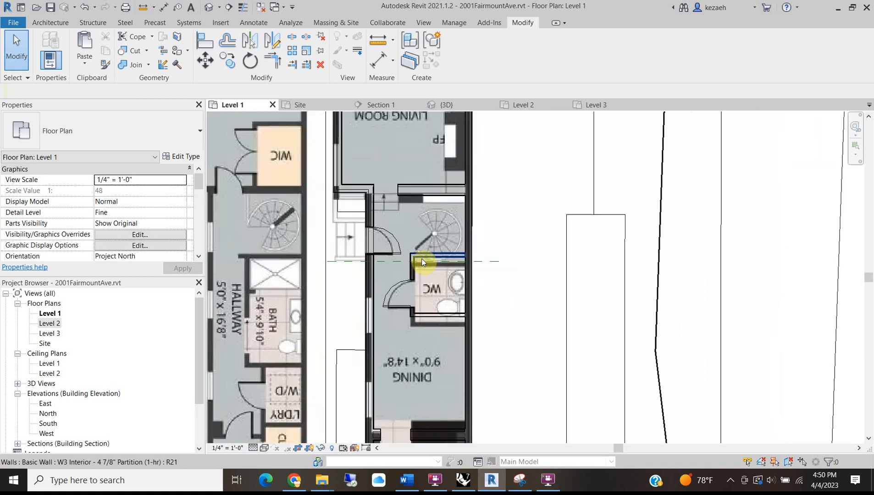
middle_drag(381, 356, 388, 224)
middle_drag(410, 198, 403, 418)
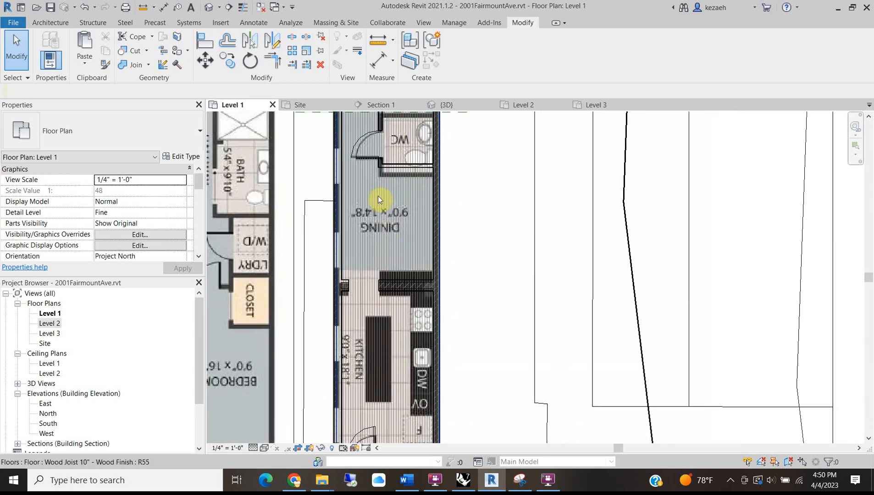
middle_drag(378, 196, 390, 336)
scroll(357, 171, up, 5)
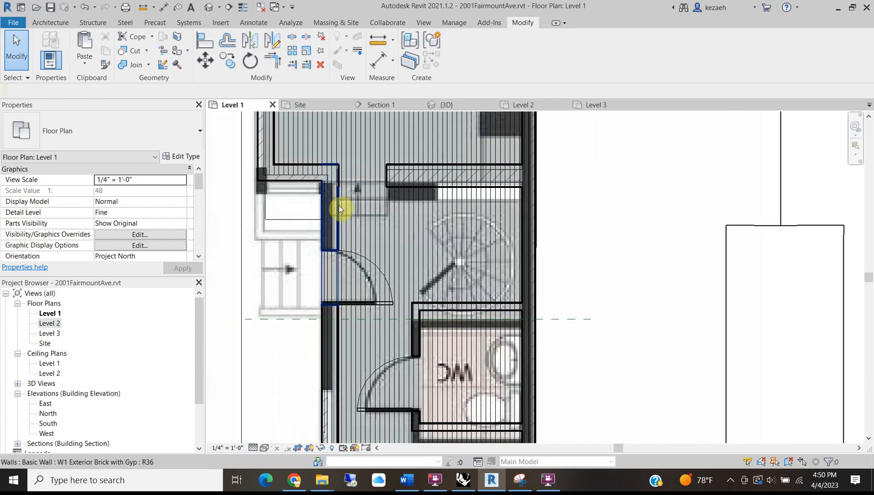
key(Tab)
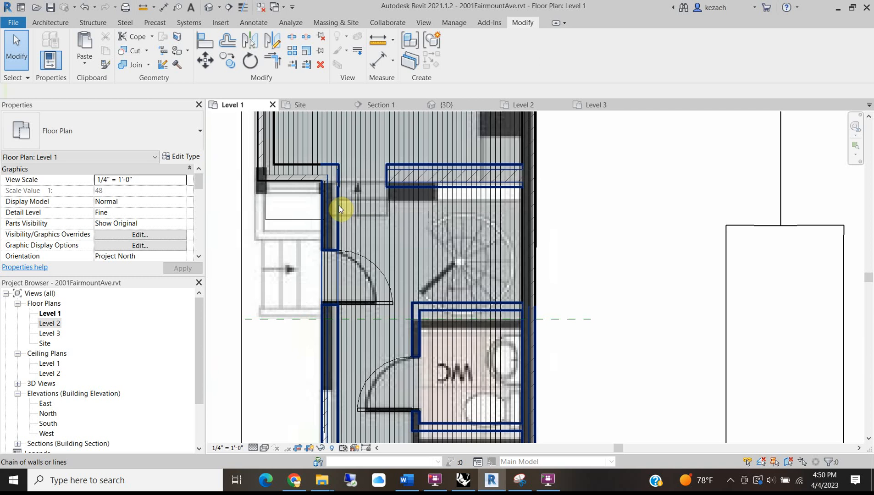
click(339, 206)
key(Tab)
click(339, 205)
key(Tab)
click(339, 205)
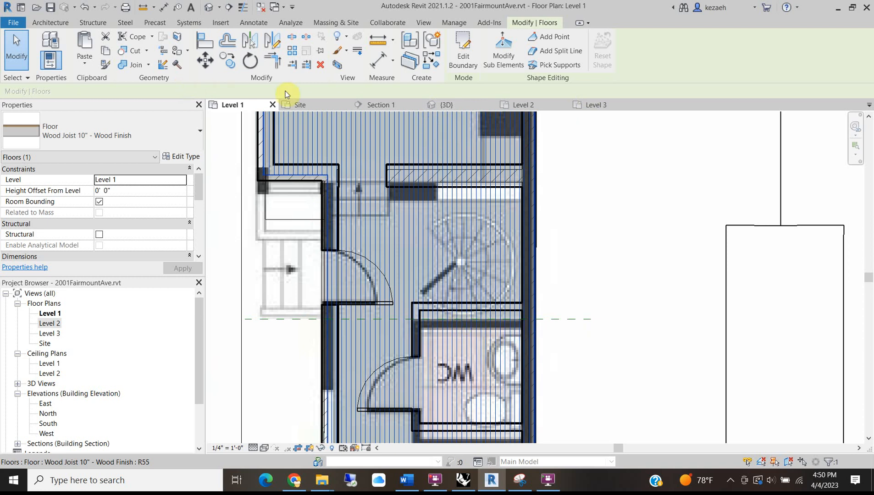
Paste the copied wood floor aligned to the current view.
click(345, 204)
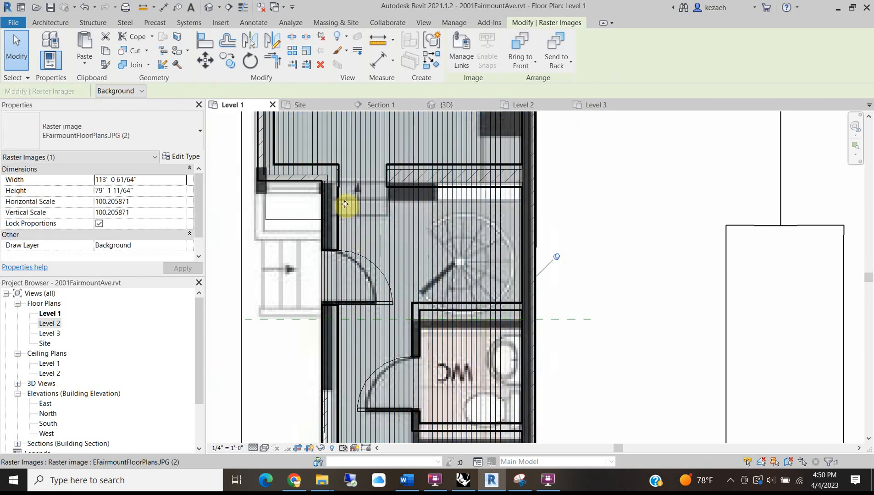
click(87, 64)
click(131, 149)
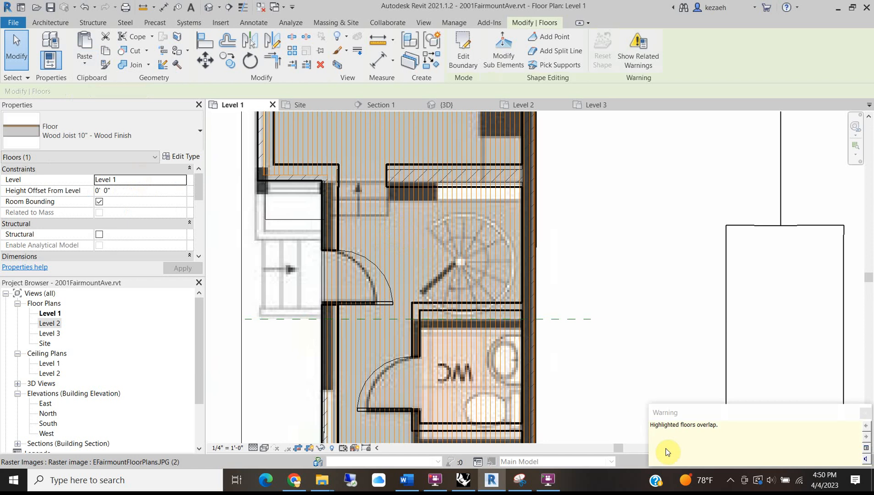
In the pasted floor's boundary, extend the horizontal line to the right vertical line.
click(464, 51)
middle_drag(349, 188, 341, 238)
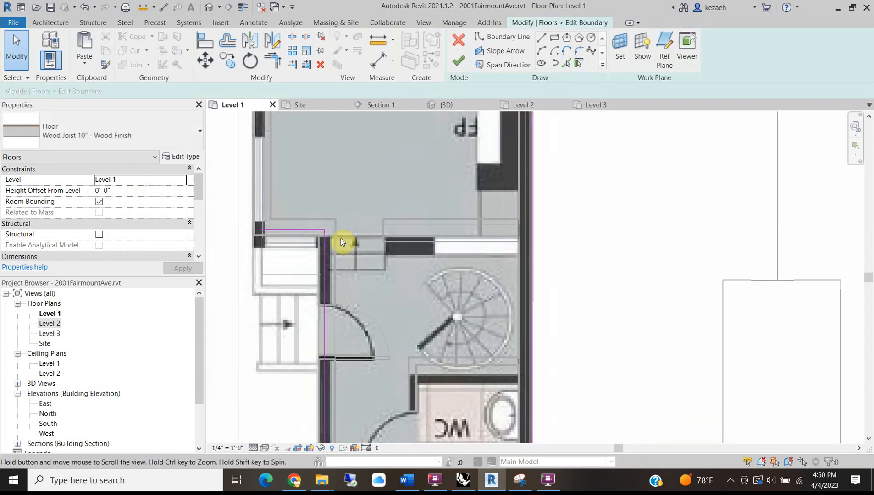
click(276, 58)
click(293, 229)
click(533, 202)
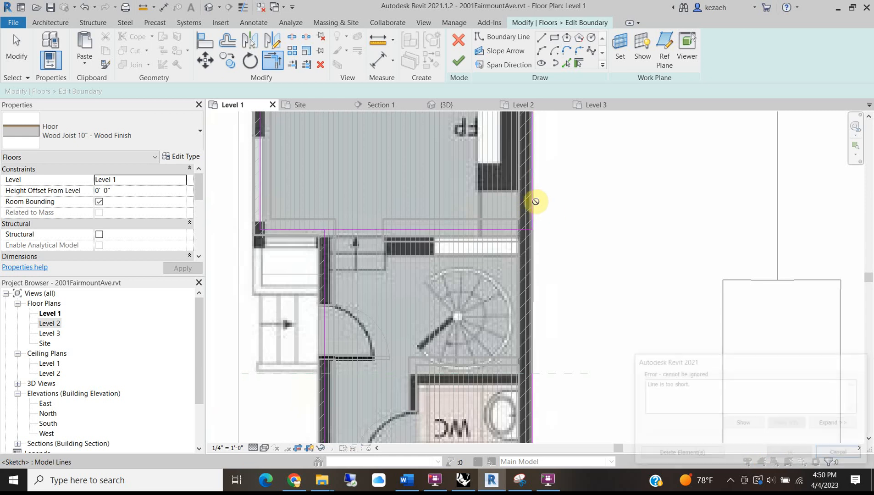
click(686, 453)
Delete the stray vertical sketch line and another too-short line flagged by an error.
scroll(394, 305, down, 2)
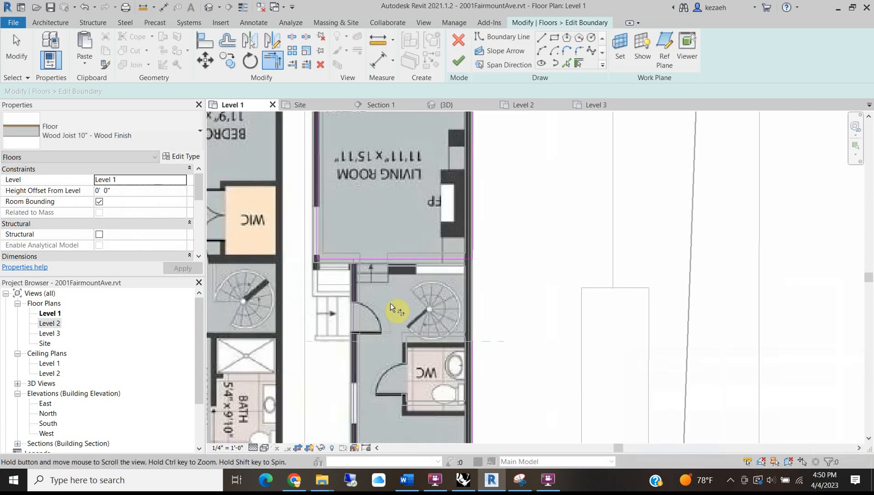
scroll(391, 303, up, 1)
middle_drag(391, 304, 405, 241)
key(Escape)
click(362, 242)
key(Delete)
scroll(362, 238, down, 3)
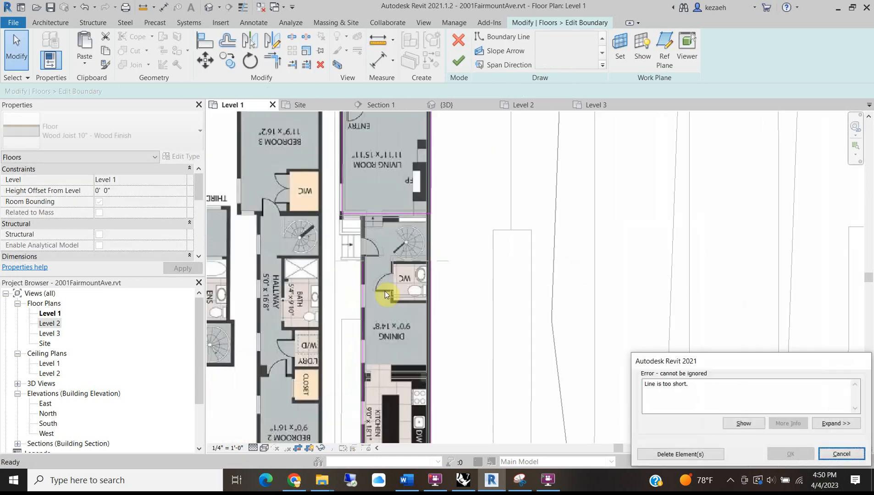
middle_drag(384, 291, 381, 224)
scroll(351, 179, down, 2)
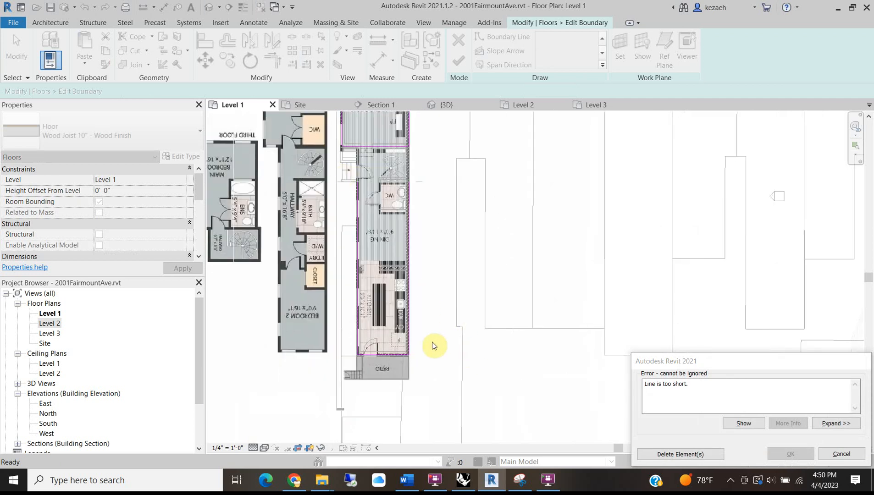
click(709, 454)
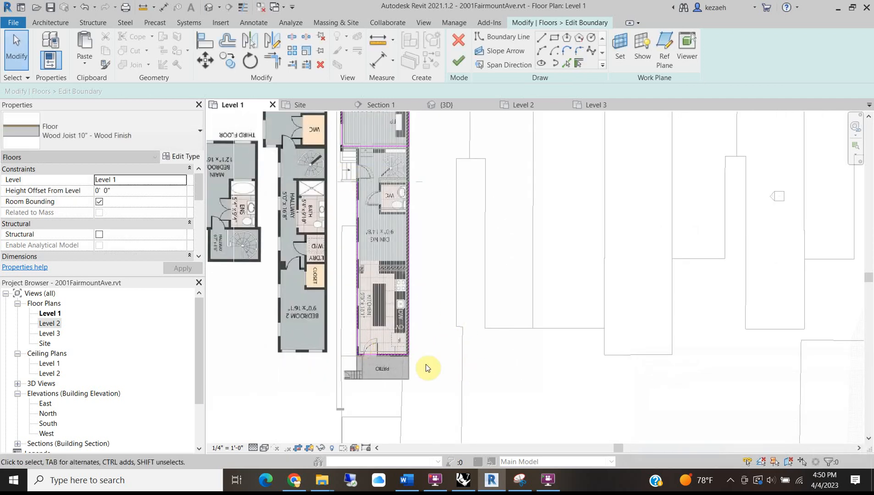
Finish the living room floor boundary, declining to cut the floor from the walls.
middle_drag(394, 237, 382, 385)
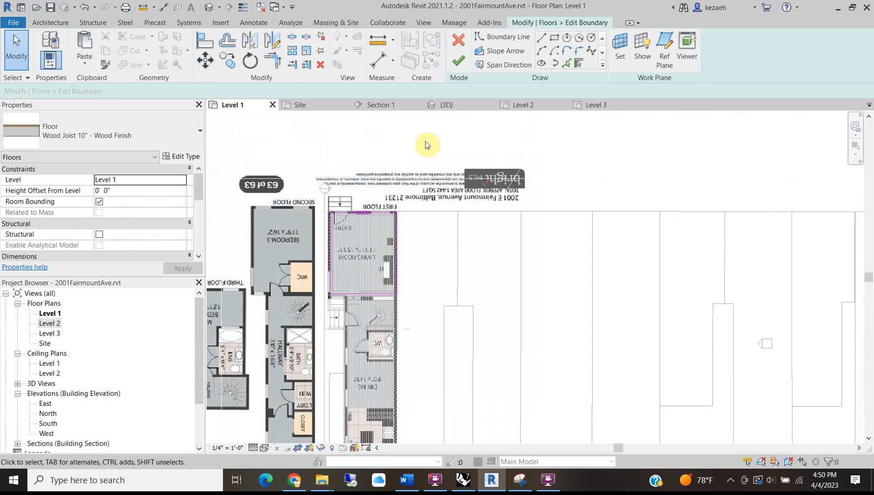
click(457, 68)
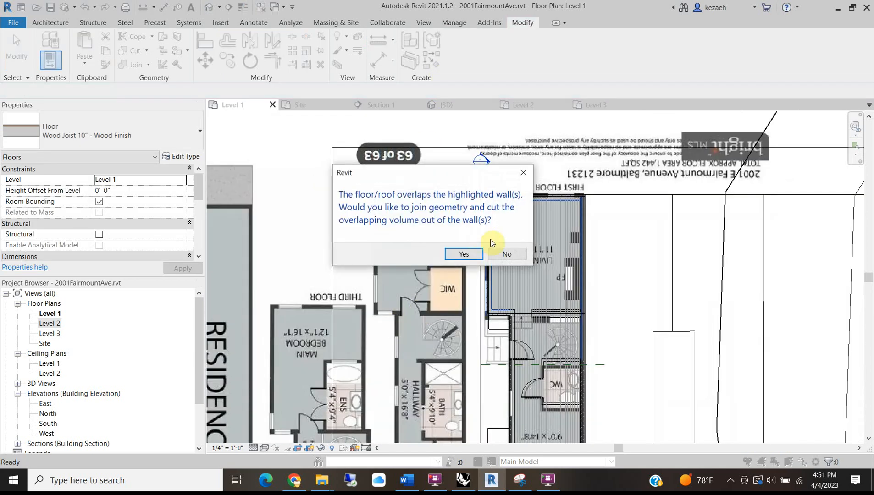
click(508, 255)
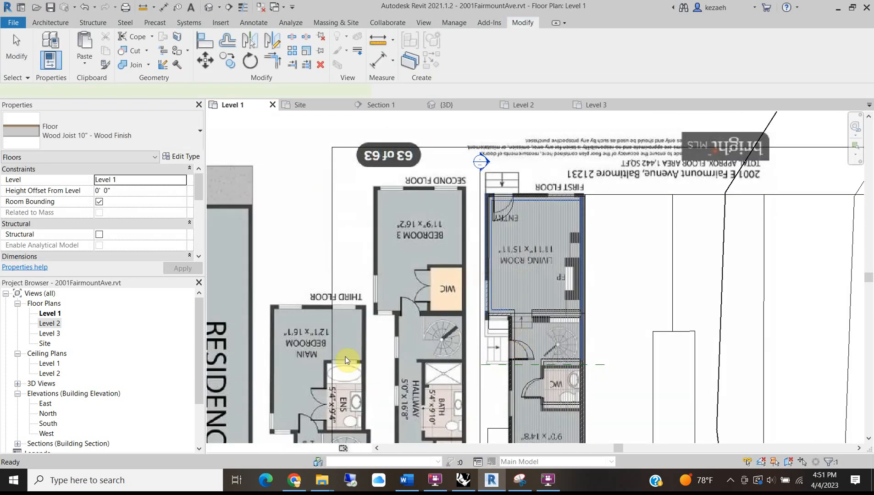
scroll(350, 320, up, 3)
Edit the original floor's boundary, trimming the short horizontal line to the right vertical line.
click(399, 305)
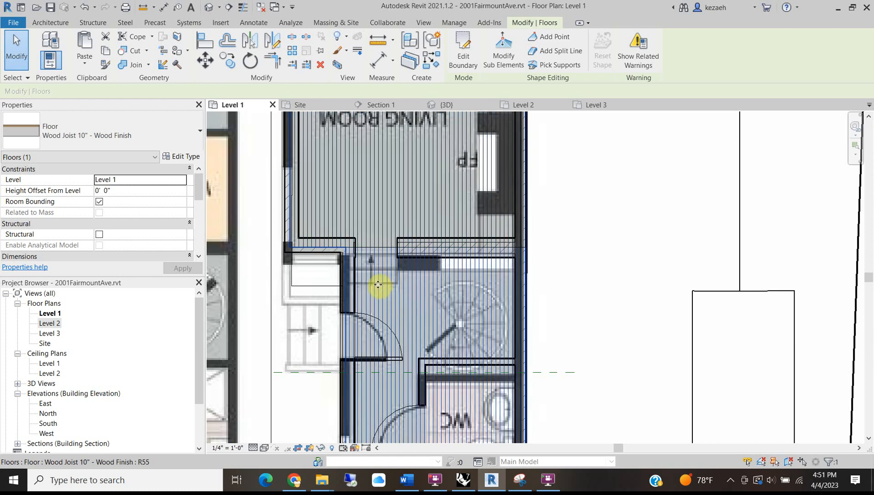
double_click(342, 273)
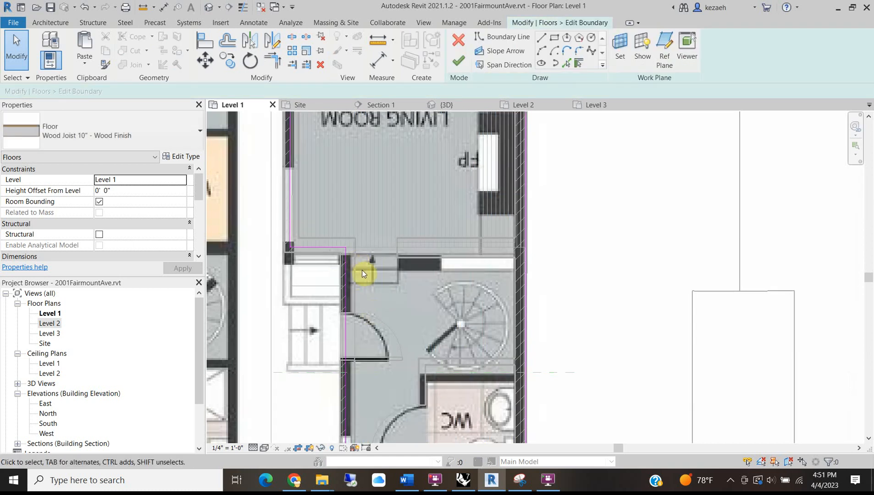
click(273, 59)
click(321, 248)
click(526, 271)
Trim the boundary's left corner between the horizontal and left vertical lines.
middle_drag(433, 332, 434, 372)
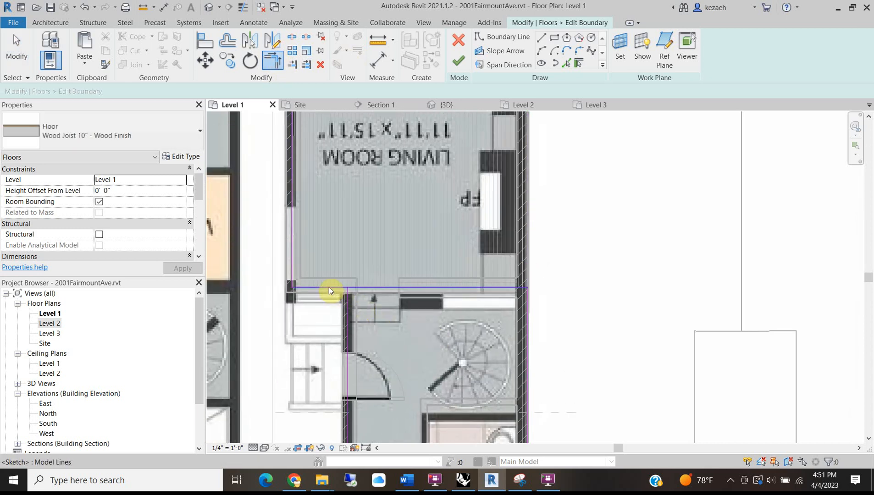
key(Escape)
click(273, 59)
click(347, 306)
click(362, 288)
key(Escape)
Delete the top boundary line across the living room.
click(292, 250)
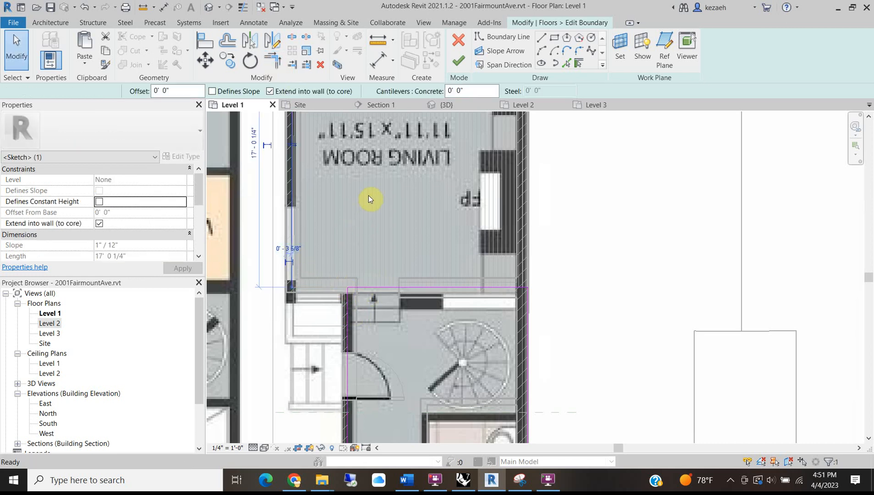
middle_drag(366, 200, 366, 239)
middle_drag(335, 120, 331, 298)
click(324, 204)
key(Delete)
Finish the original floor's boundary edit, keeping the walls uncut.
scroll(441, 280, down, 2)
middle_drag(492, 417, 453, 210)
scroll(379, 268, down, 2)
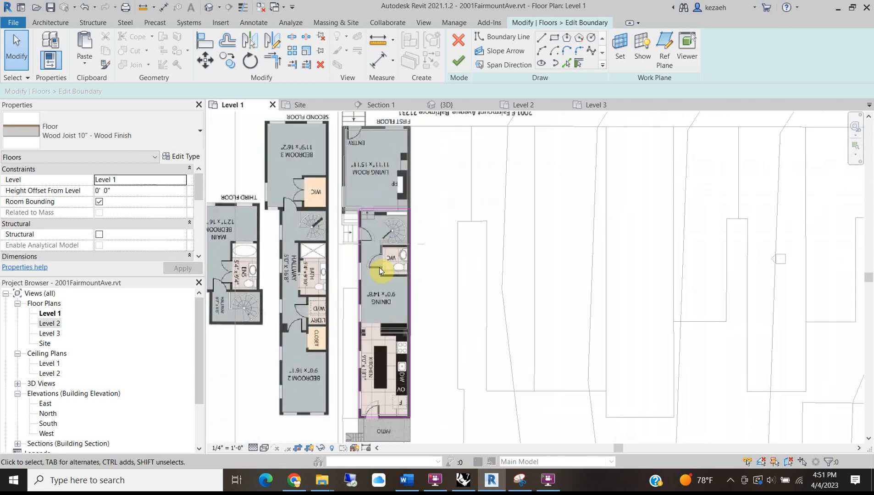
scroll(396, 338, up, 2)
scroll(394, 292, up, 1)
scroll(391, 292, up, 2)
scroll(357, 302, down, 3)
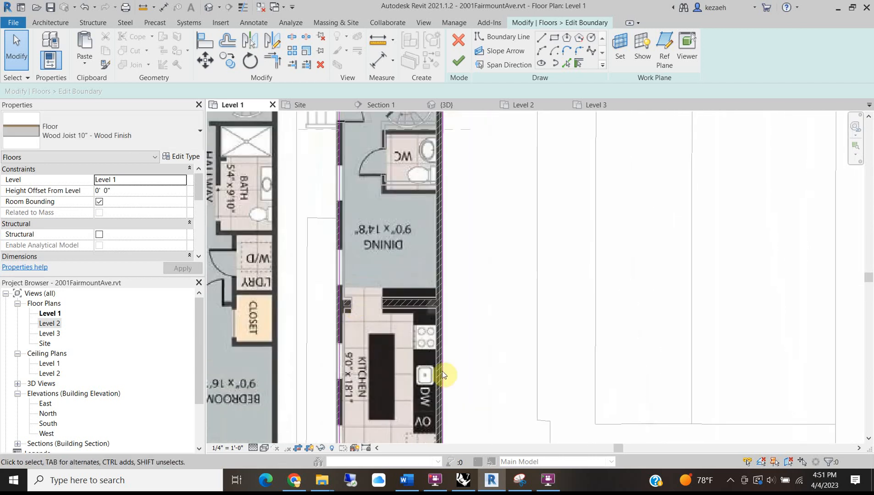
scroll(433, 384, down, 2)
click(458, 60)
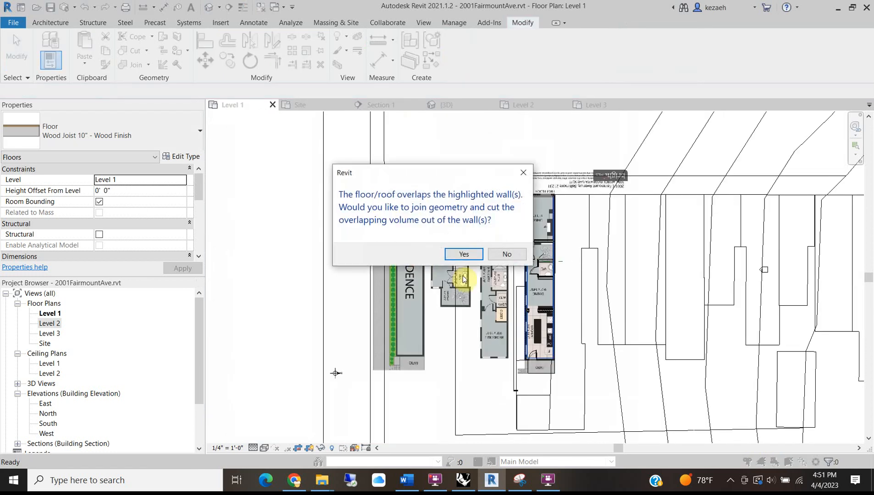
click(507, 254)
Bring up the Redfin listing's dining-room photo in Chrome.
scroll(531, 338, up, 5)
scroll(370, 137, up, 2)
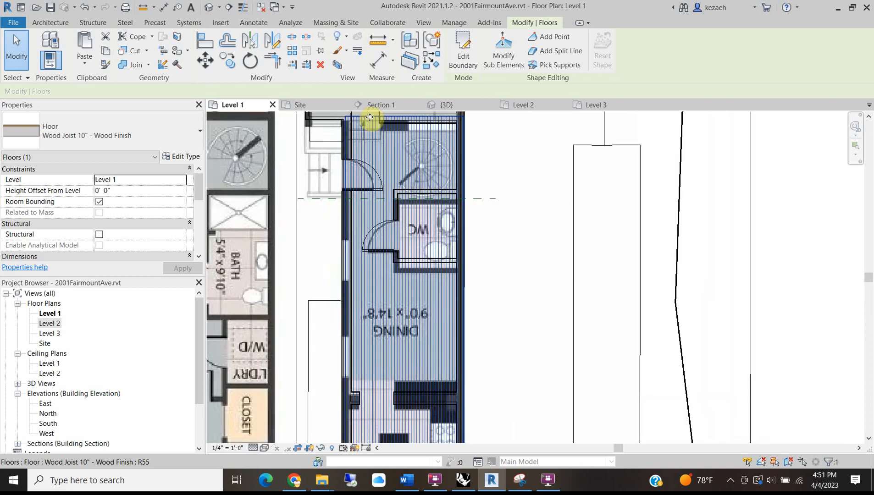
scroll(370, 117, up, 2)
middle_drag(372, 144, 370, 228)
scroll(375, 181, up, 2)
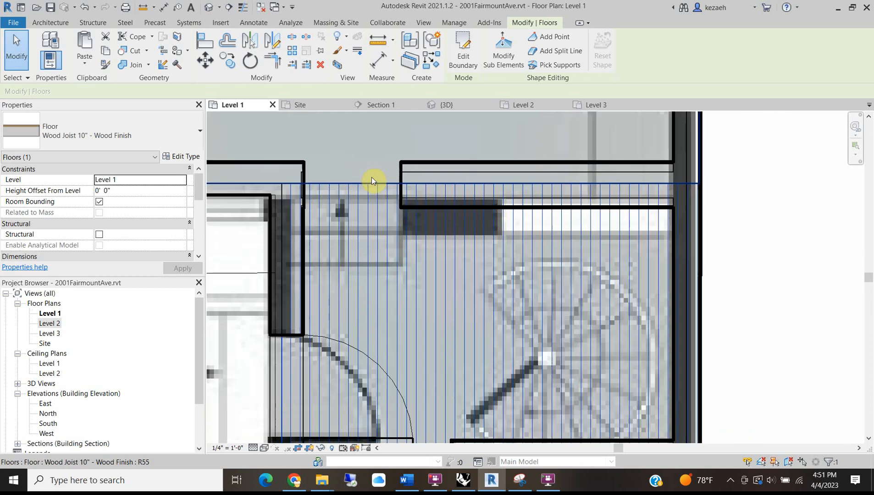
mouse_move(297, 489)
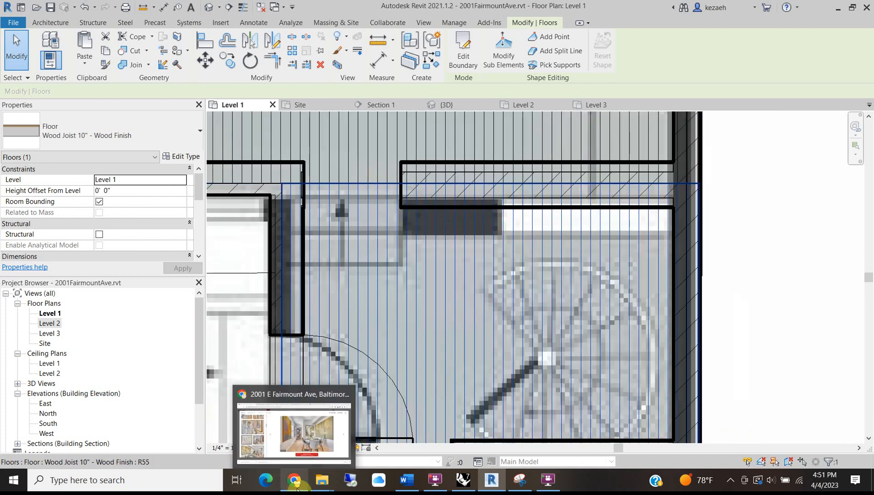
click(342, 432)
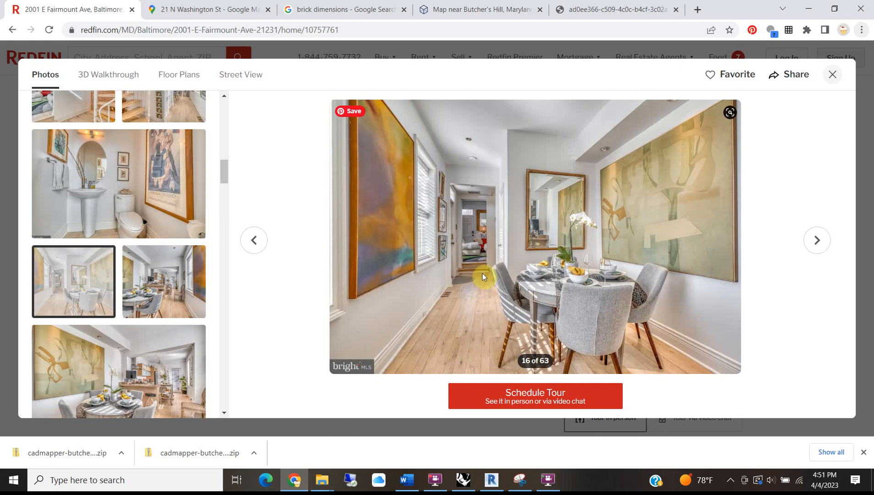
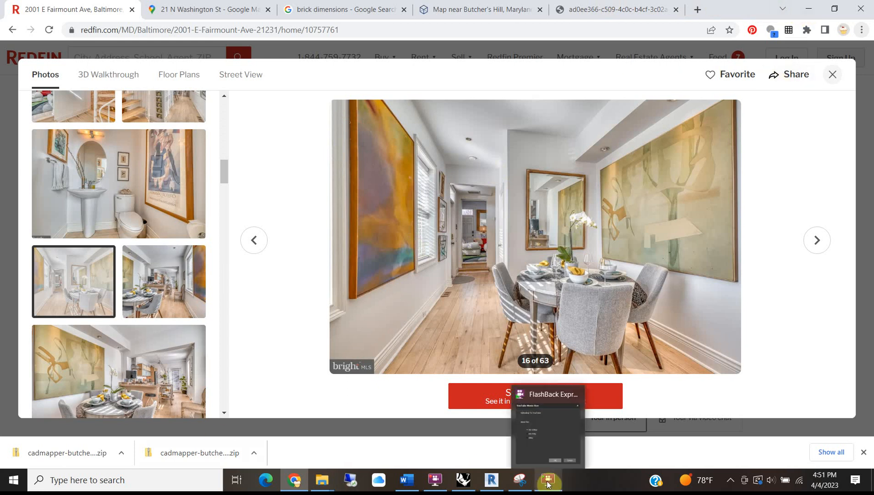
Bring the Revit model back in front of the Redfin listing photos in Chrome.
click(491, 481)
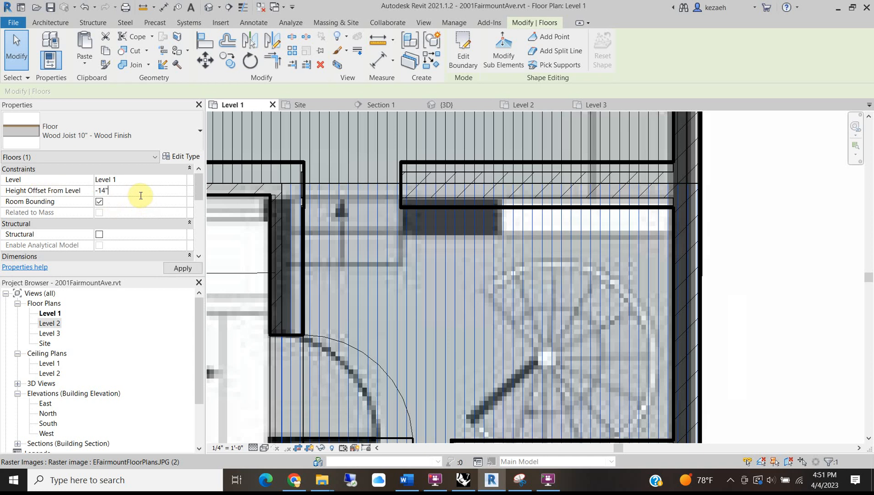
Deselect the Level 1 wood floor now that it is lowered 1' 2".
scroll(358, 248, down, 2)
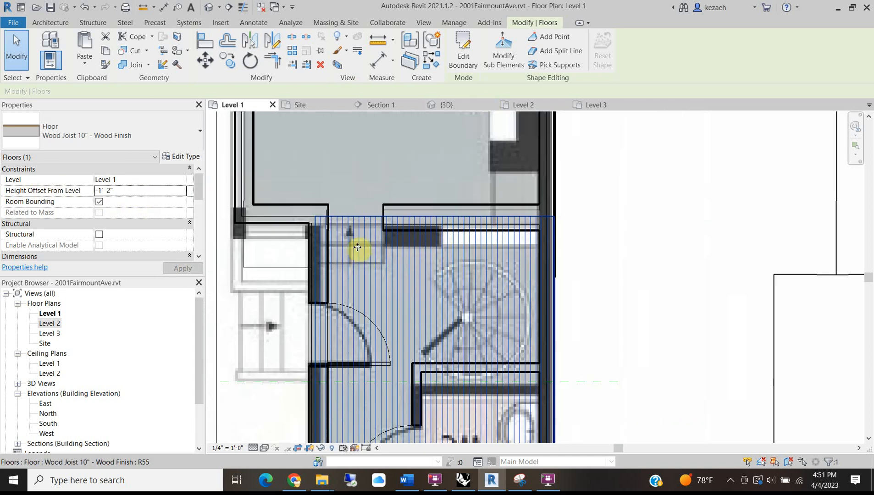
scroll(358, 247, down, 3)
click(509, 239)
Drop the kitchen door, WC door and the door above the WC to a -1' 2" sill height.
middle_drag(385, 410, 407, 341)
middle_drag(422, 285, 427, 155)
scroll(427, 155, down, 1)
scroll(405, 306, down, 1)
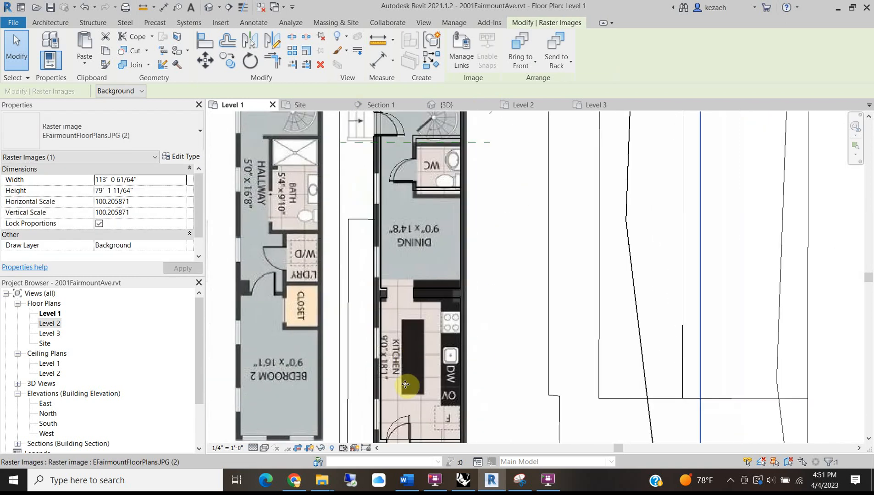
middle_drag(406, 384, 397, 372)
scroll(390, 394, up, 3)
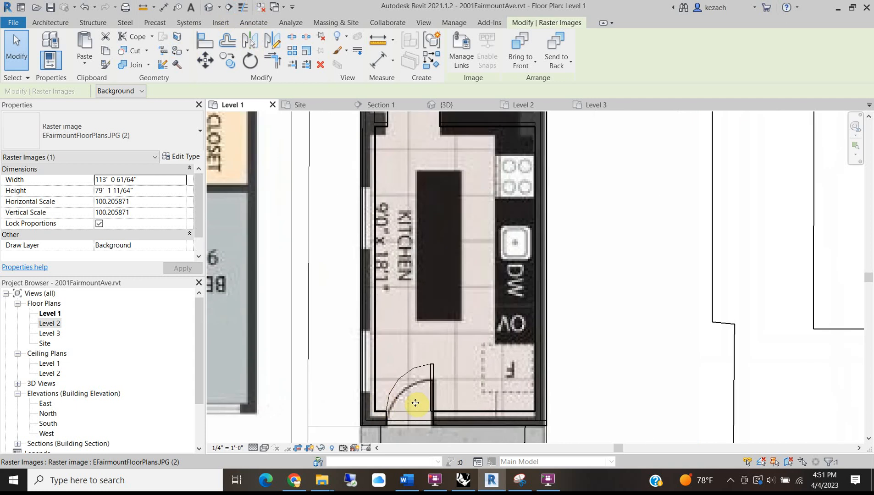
click(393, 390)
middle_drag(383, 187, 378, 376)
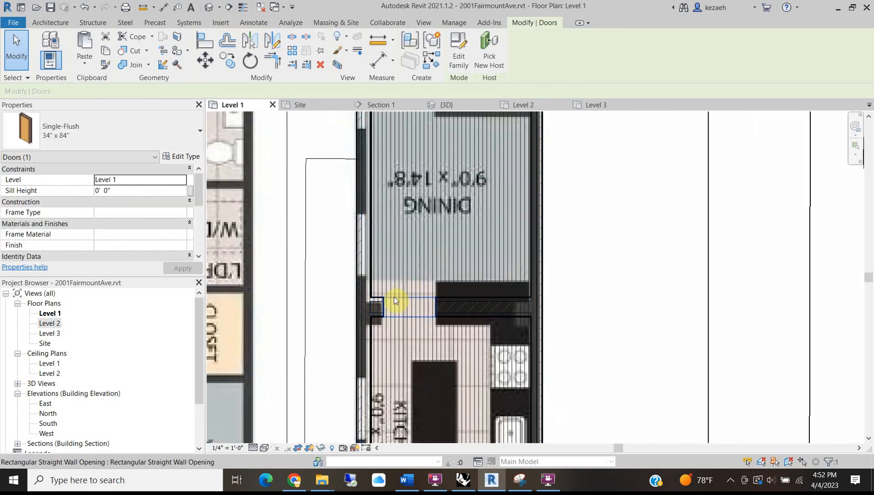
middle_drag(400, 179, 443, 295)
ctrl+click(407, 269)
ctrl+click(422, 185)
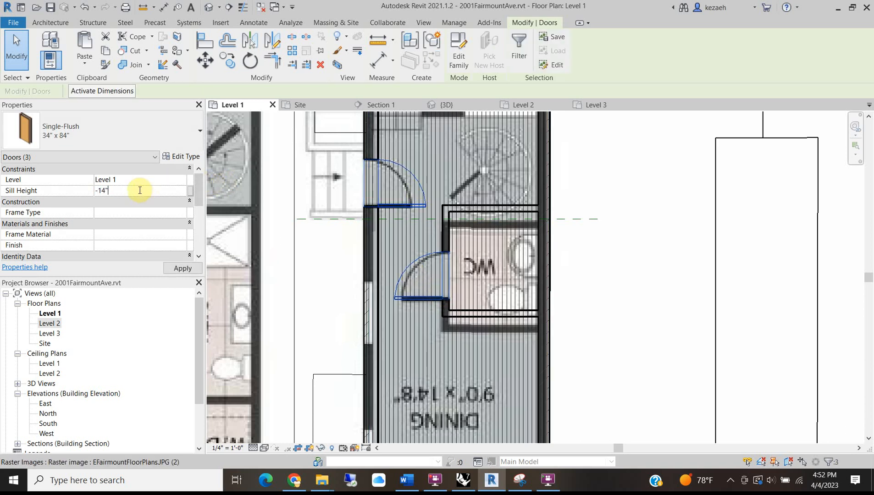
click(484, 201)
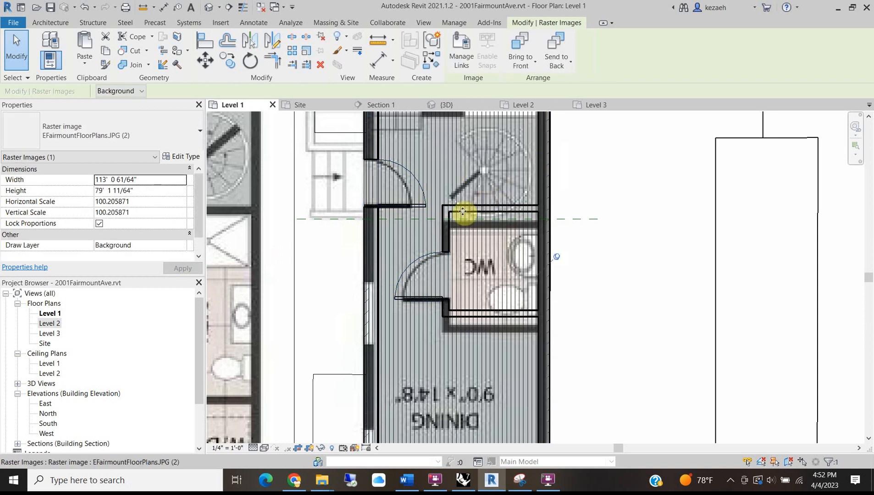
Give the WC's three walls and the kitchen wall a -1' 2" base offset from Level 1.
middle_drag(406, 349, 433, 397)
key(Escape)
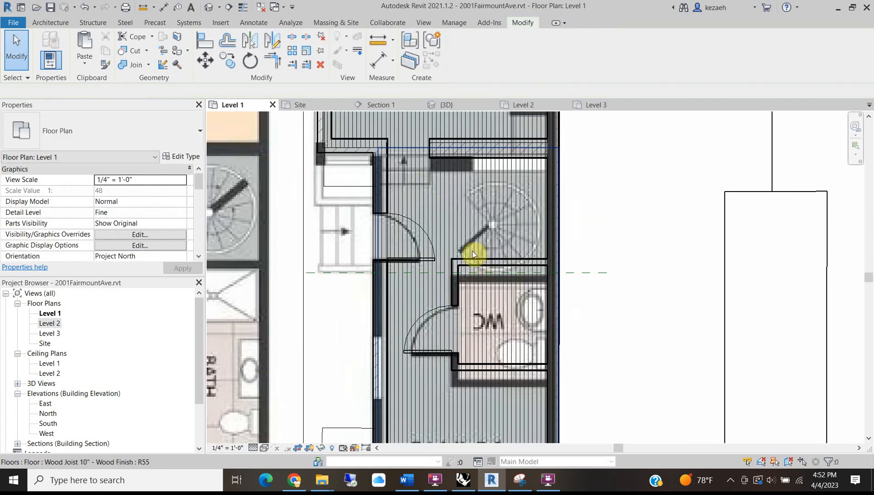
click(472, 265)
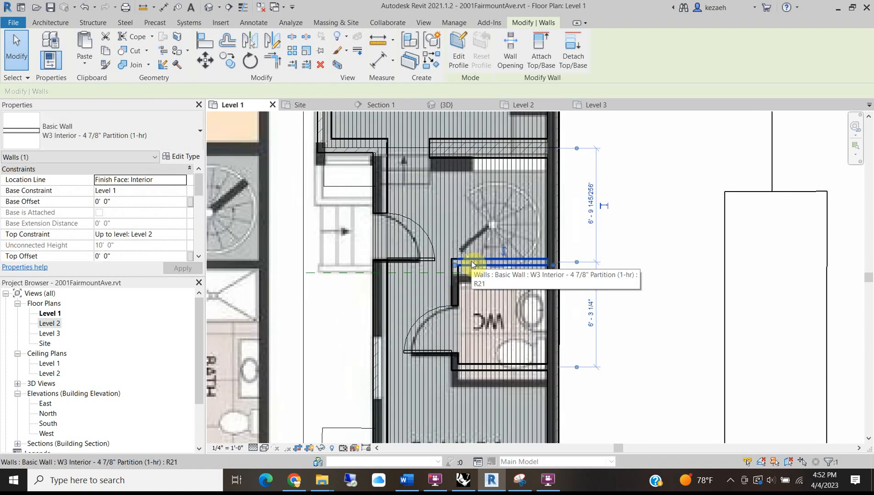
ctrl+click(454, 282)
ctrl+click(480, 368)
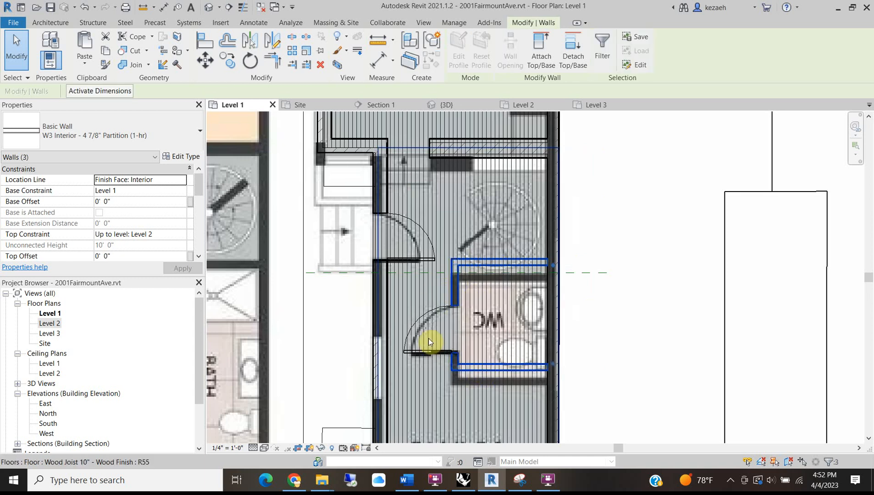
scroll(429, 337, down, 2)
middle_drag(437, 323, 406, 80)
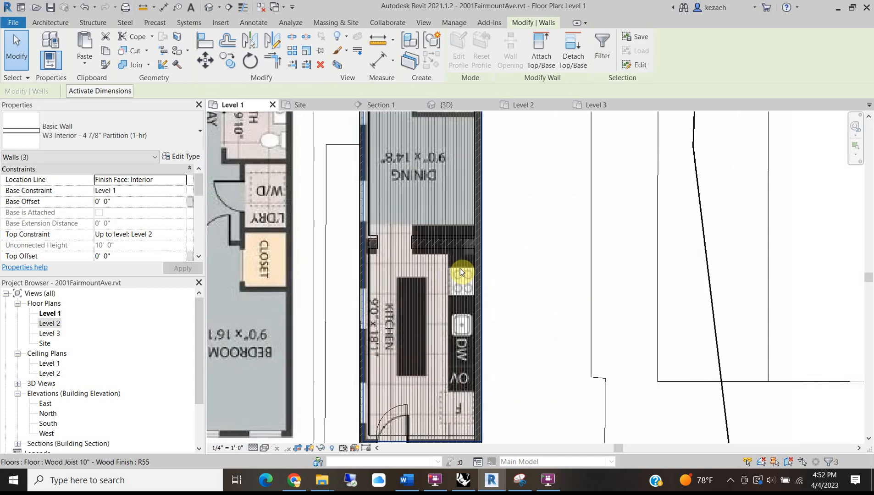
ctrl+click(433, 243)
click(184, 190)
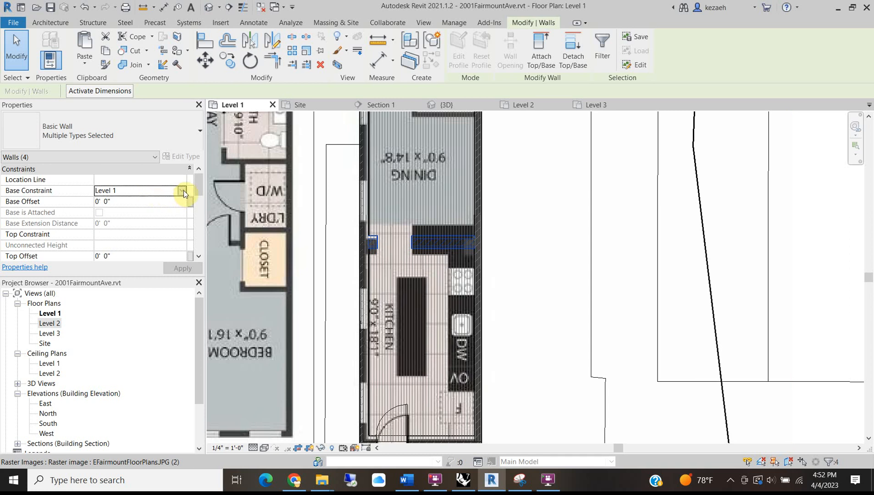
click(184, 190)
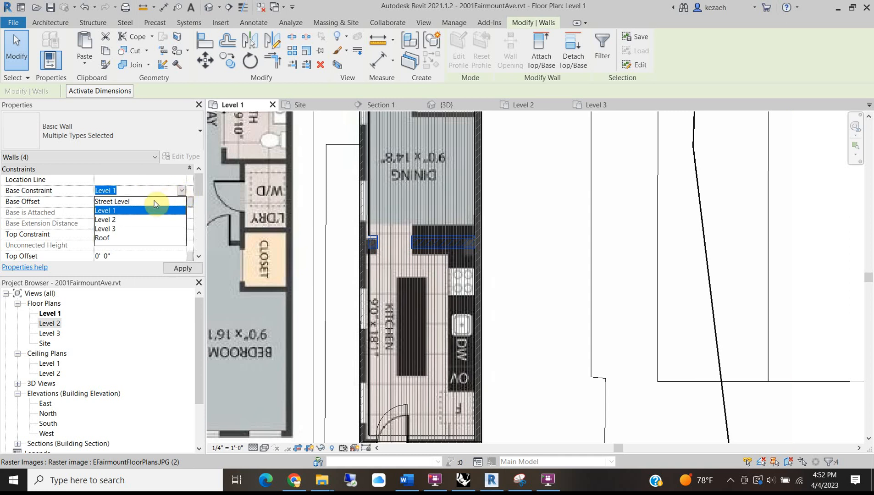
click(143, 180)
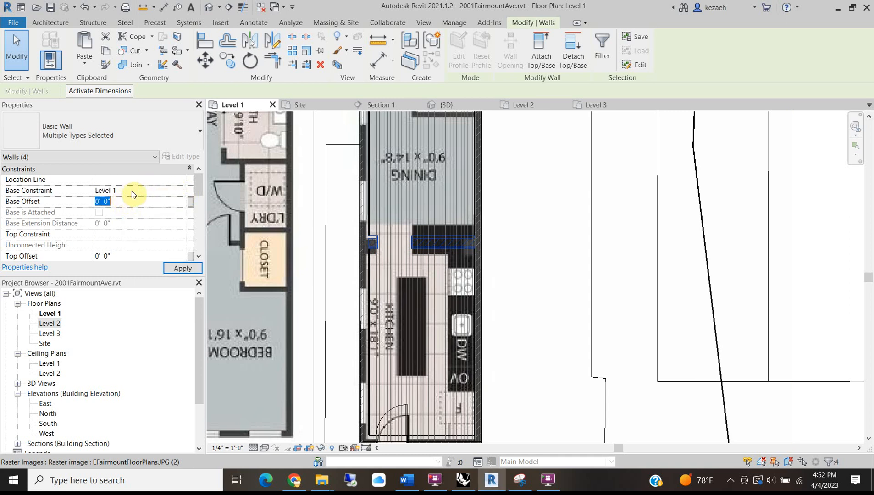
text(-14")
click(404, 413)
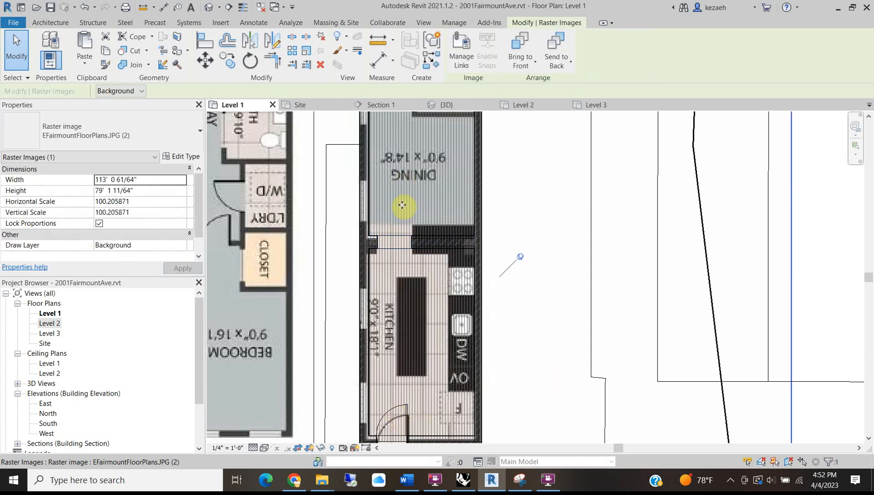
Set the kitchen wall opening's base offset to -1' 2" and clear the selection.
scroll(394, 250, up, 3)
click(396, 256)
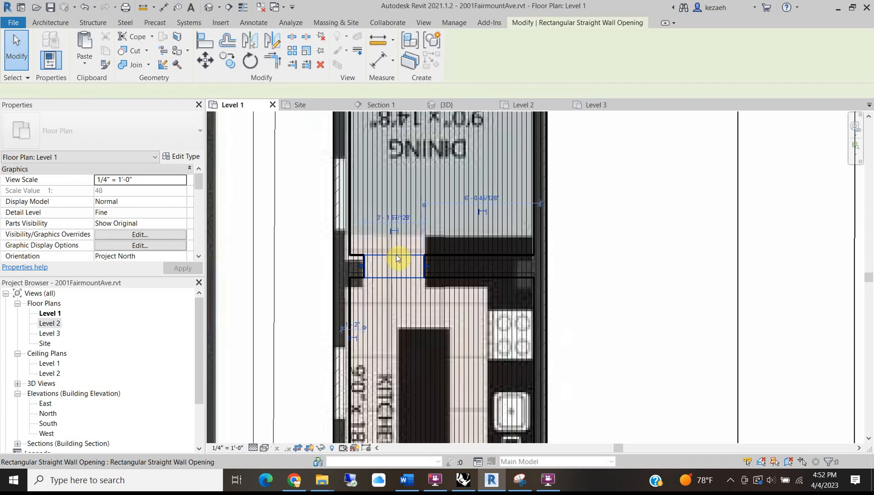
click(123, 193)
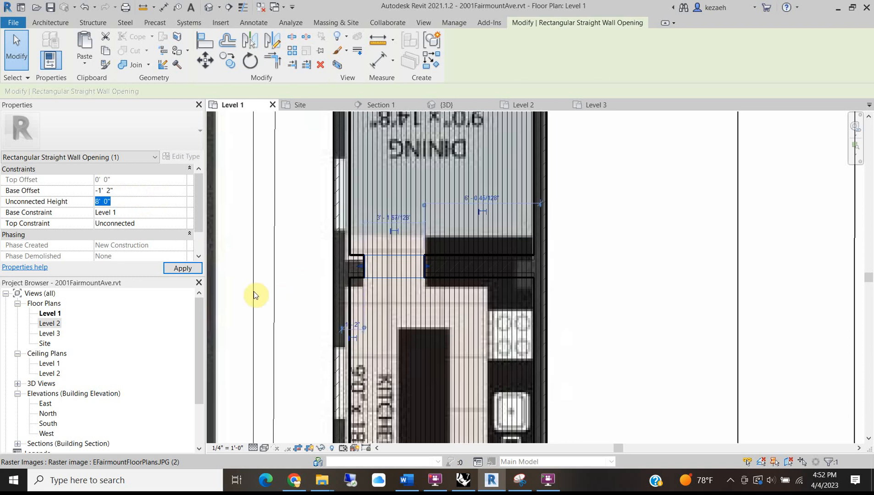
scroll(528, 145, up, 1)
middle_drag(527, 145, 505, 373)
scroll(398, 251, down, 2)
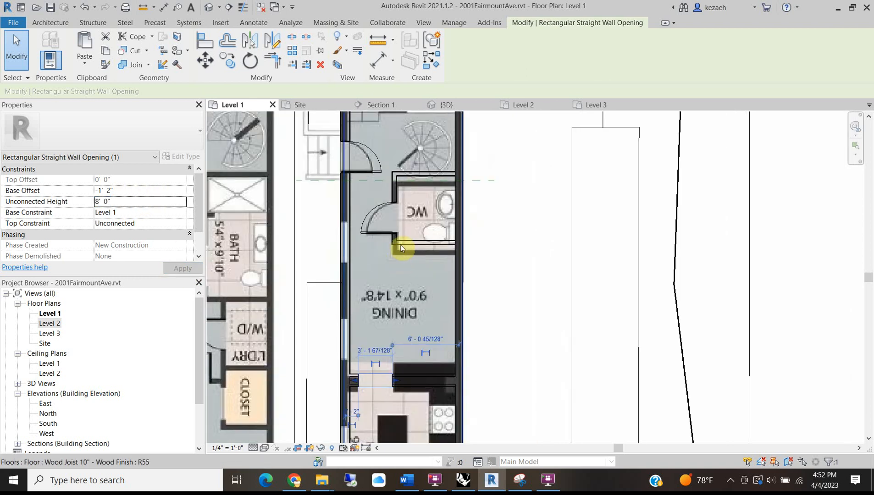
key(Escape)
middle_drag(408, 164, 396, 278)
scroll(374, 228, down, 2)
middle_drag(369, 217, 385, 317)
In the 3D view, select the exterior brick wall, try Align (AL), then cancel it.
click(210, 7)
middle_drag(437, 293, 555, 228)
shift+middle_drag(404, 234, 332, 227)
scroll(333, 226, up, 1)
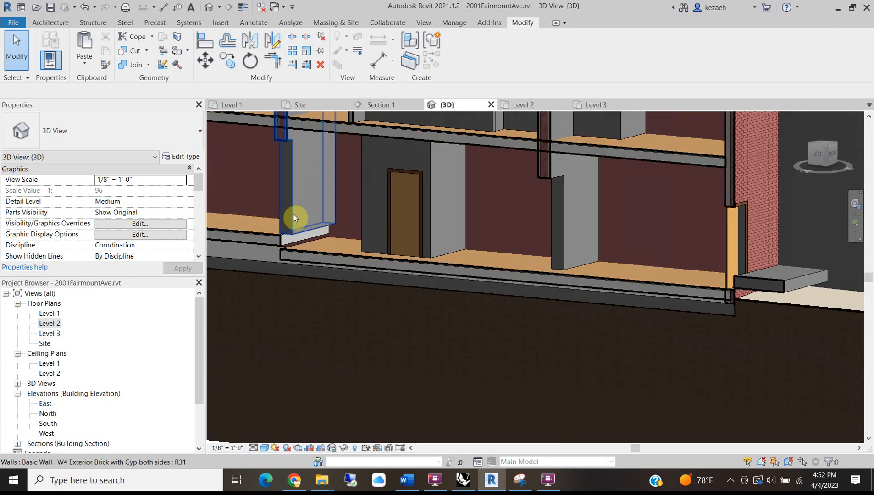
click(294, 214)
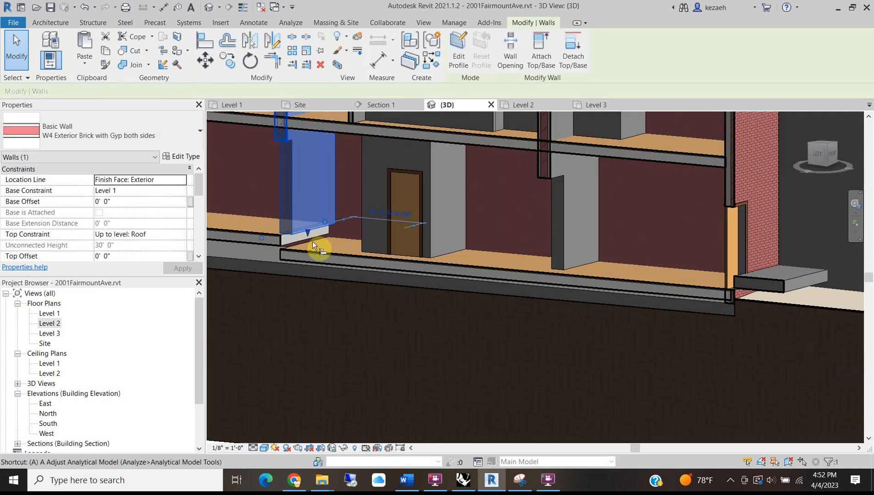
key(a)
key(l)
scroll(297, 229, down, 2)
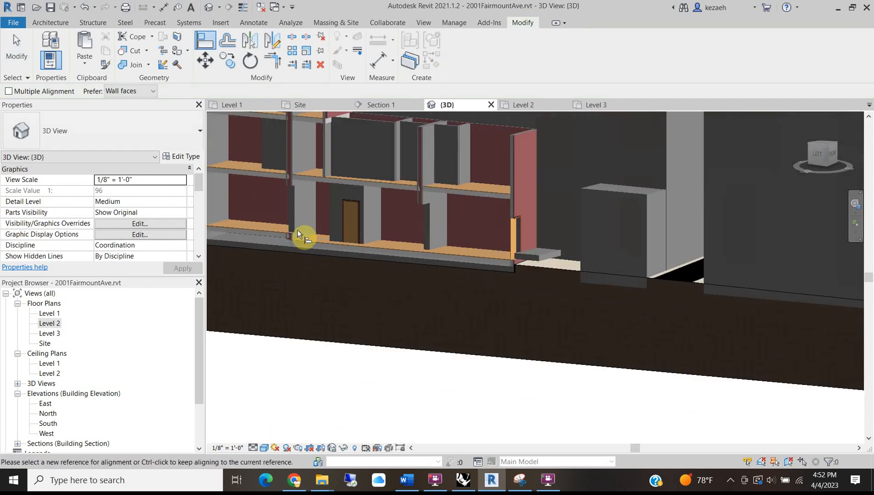
key(Escape)
Orbit the 3D section to inspect the lowered first floor, then open the Level 2 plan.
shift+middle_drag(298, 222, 439, 220)
scroll(403, 234, up, 2)
scroll(578, 221, down, 3)
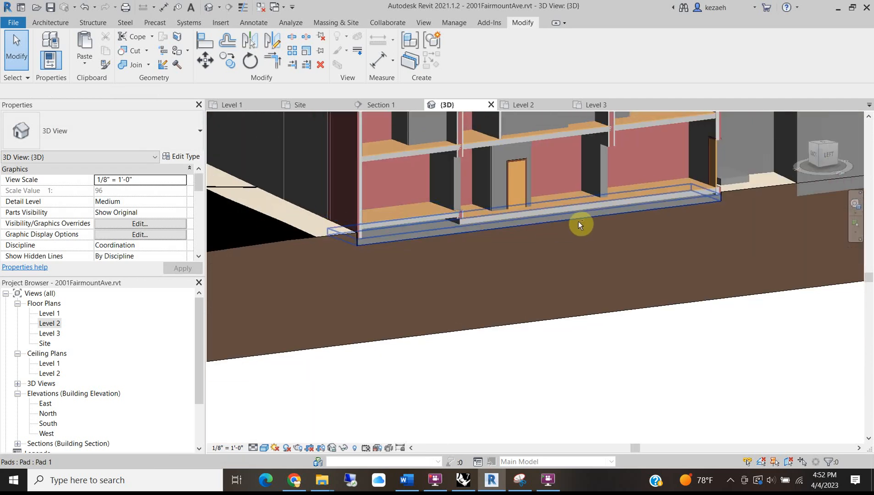
shift+middle_drag(577, 222, 539, 247)
shift+middle_drag(464, 250, 621, 160)
shift+middle_drag(426, 244, 586, 180)
middle_drag(580, 149, 512, 257)
scroll(591, 220, up, 3)
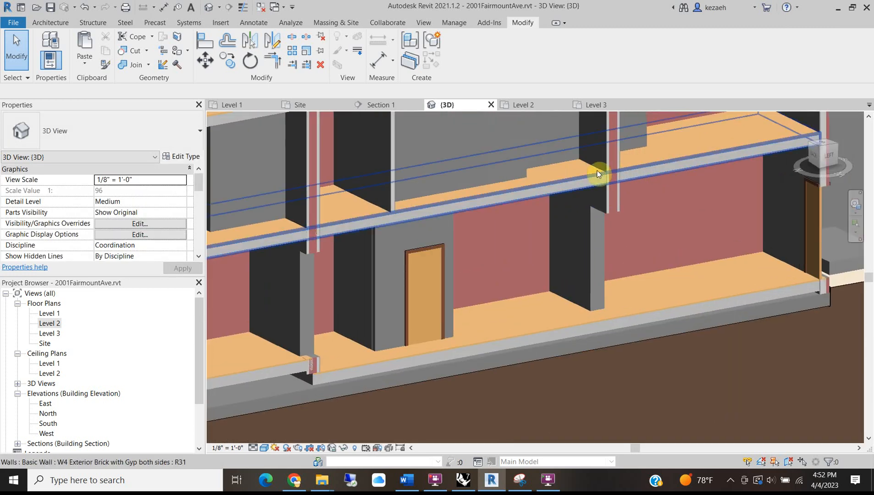
scroll(591, 174, down, 5)
middle_drag(537, 166, 464, 261)
scroll(455, 254, up, 4)
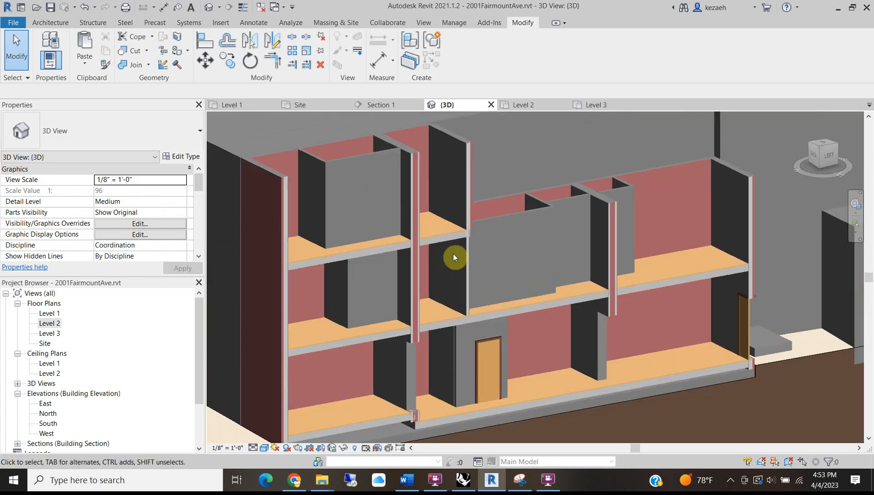
scroll(453, 253, down, 2)
scroll(353, 377, up, 3)
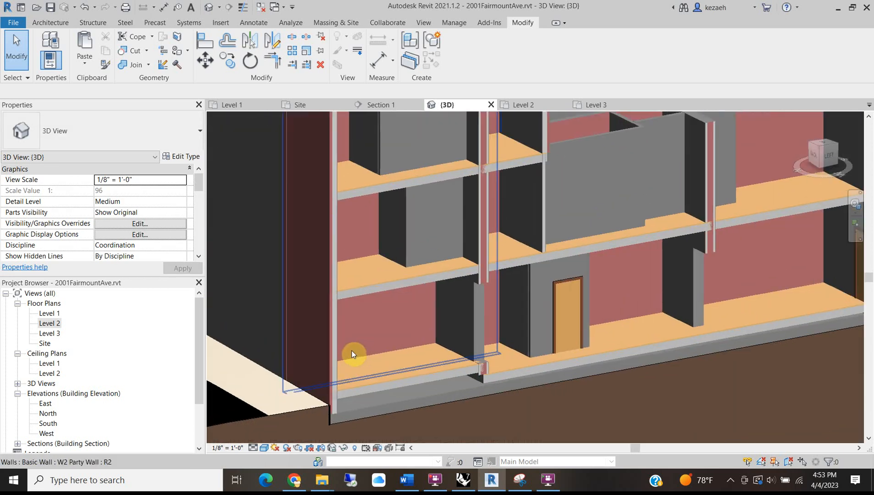
click(555, 105)
middle_drag(337, 293, 471, 278)
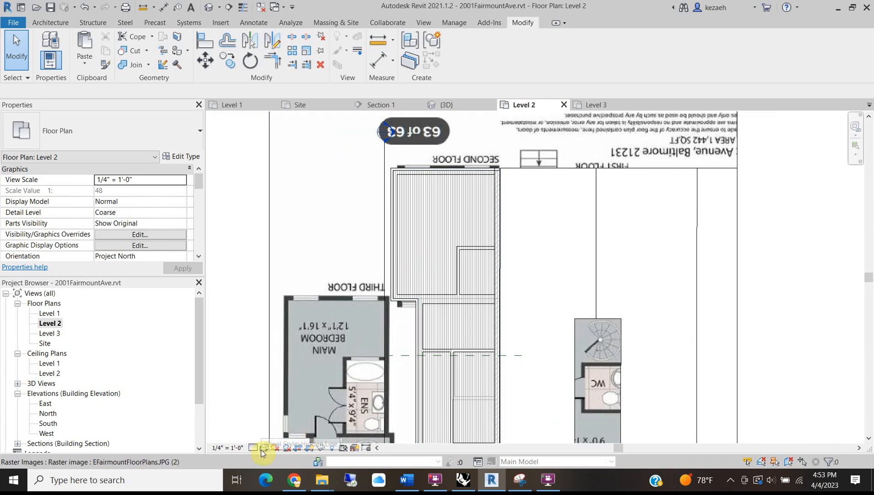
Switch the Level 2 plan's visual style to Wireframe so the traced image shows through.
click(263, 449)
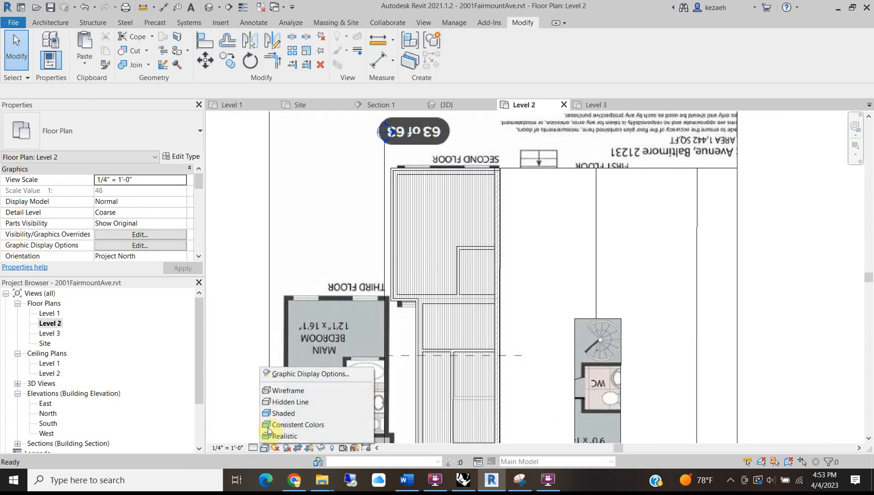
click(286, 391)
scroll(462, 215, up, 5)
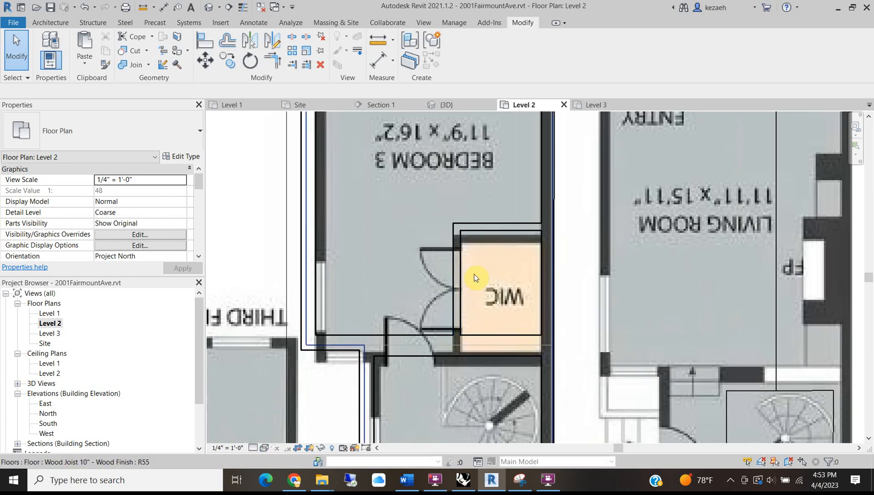
Place a flipped Single-Flush 34" x 84" door in the wall opening beside the WIC.
click(50, 23)
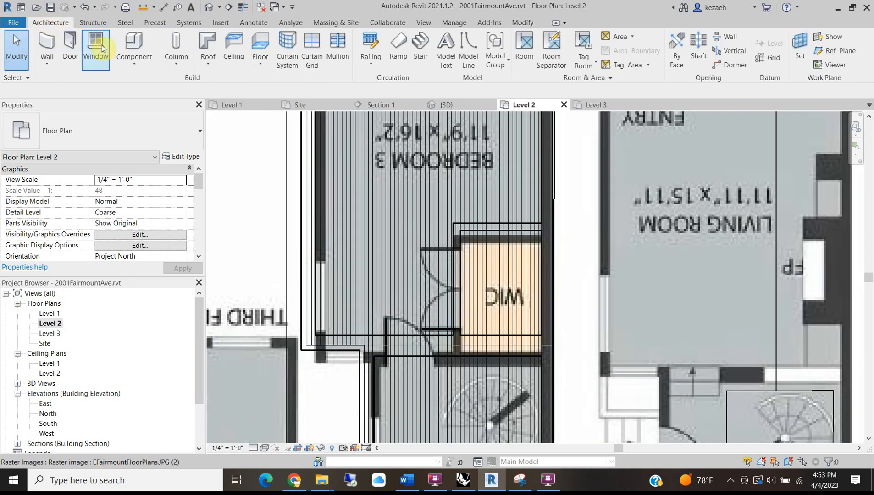
click(71, 46)
scroll(404, 353, up, 2)
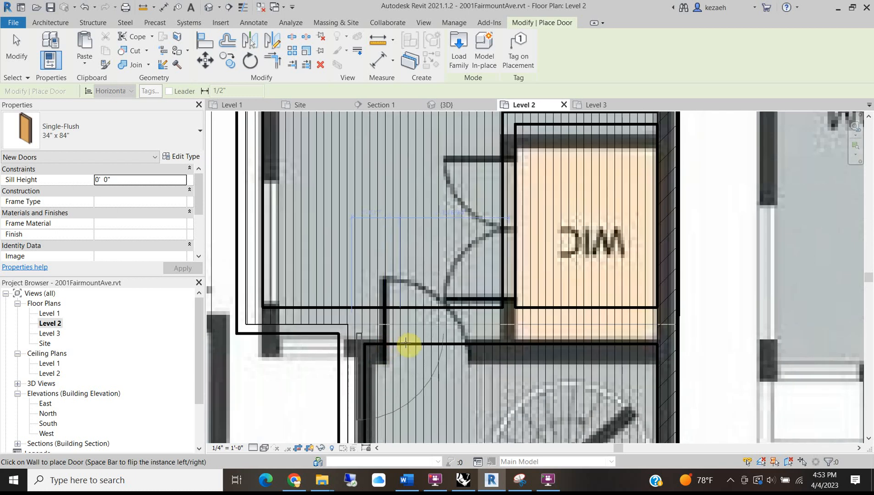
click(424, 306)
click(444, 271)
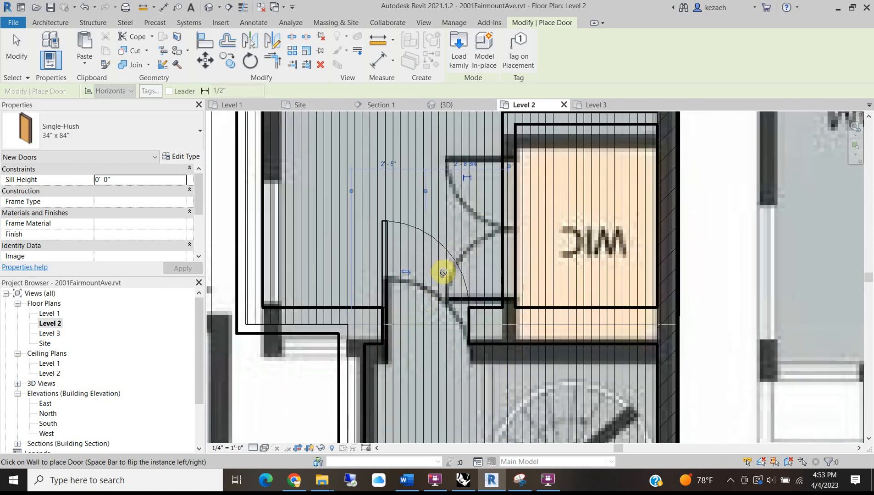
scroll(419, 313, down, 2)
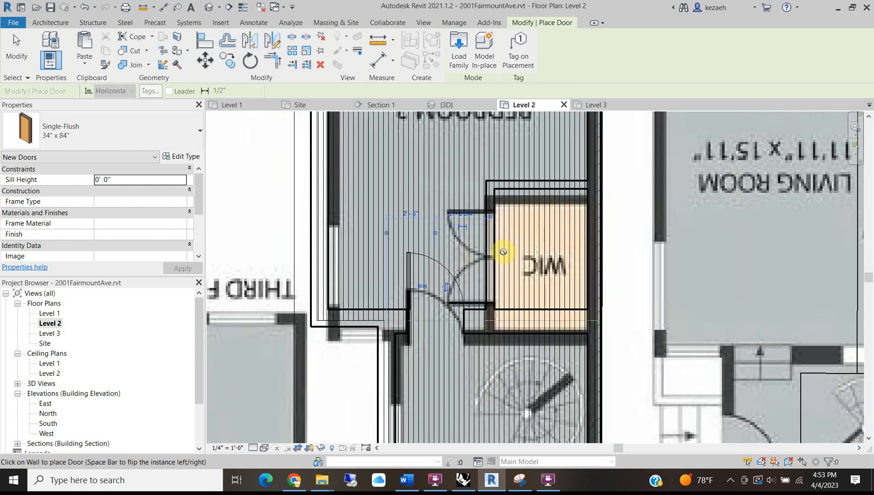
scroll(486, 253, up, 3)
click(84, 128)
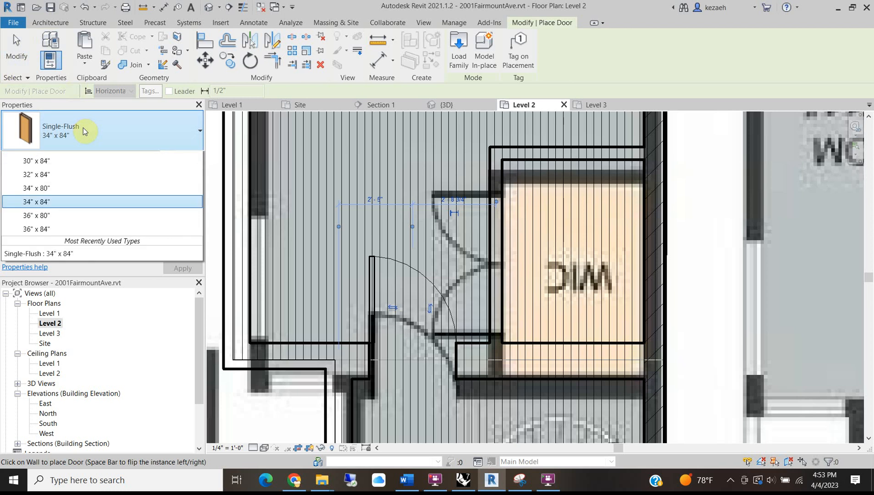
click(73, 123)
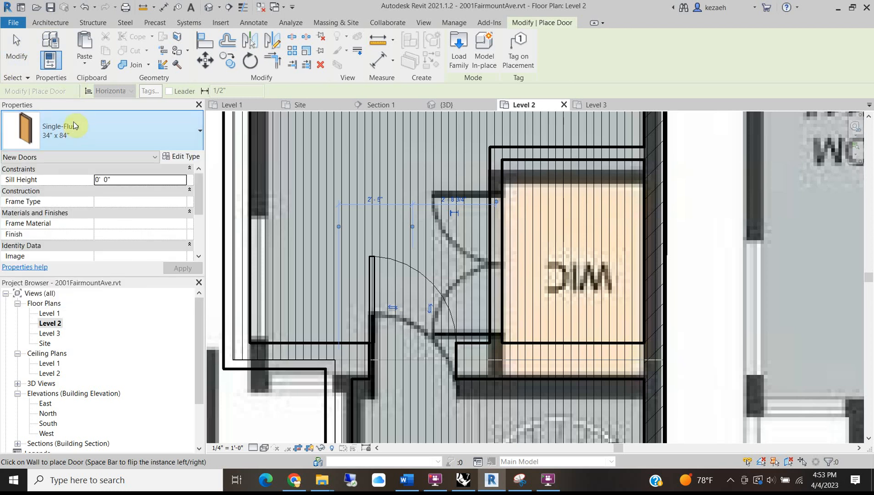
click(222, 22)
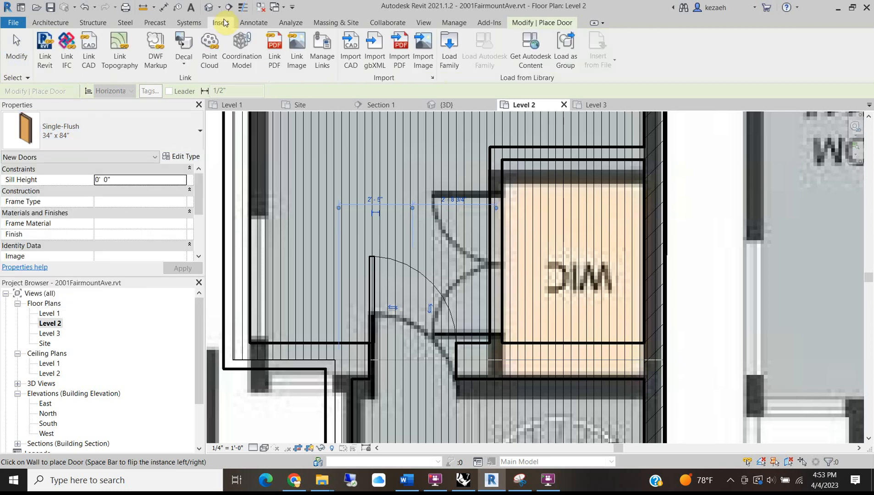
Load Door-Double-Flush_Panel.rfa from the Doors folder of the family library.
click(448, 42)
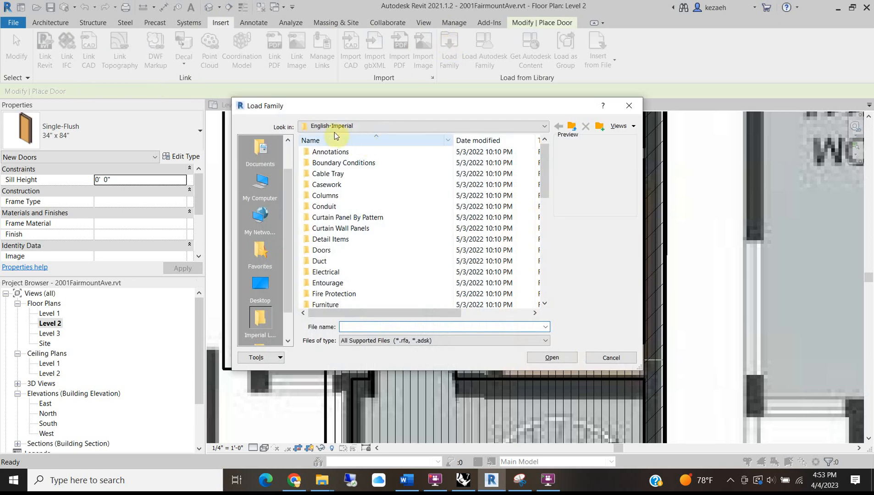
click(330, 250)
double_click(330, 250)
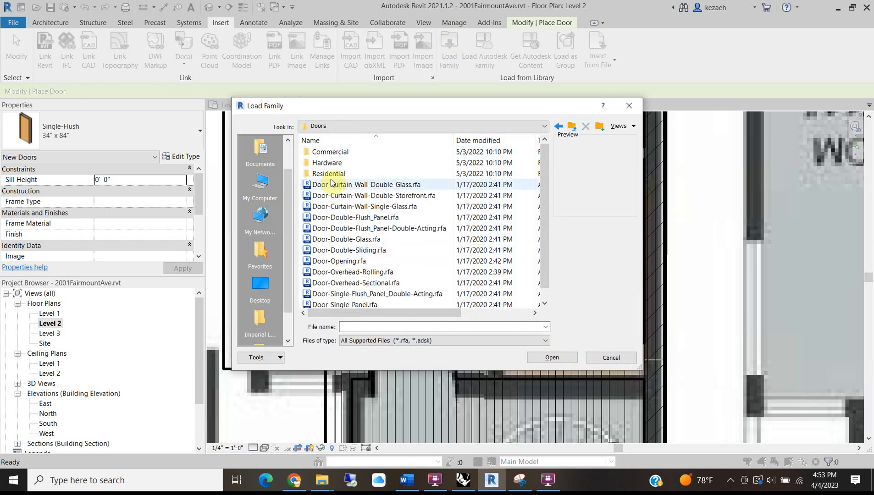
click(340, 222)
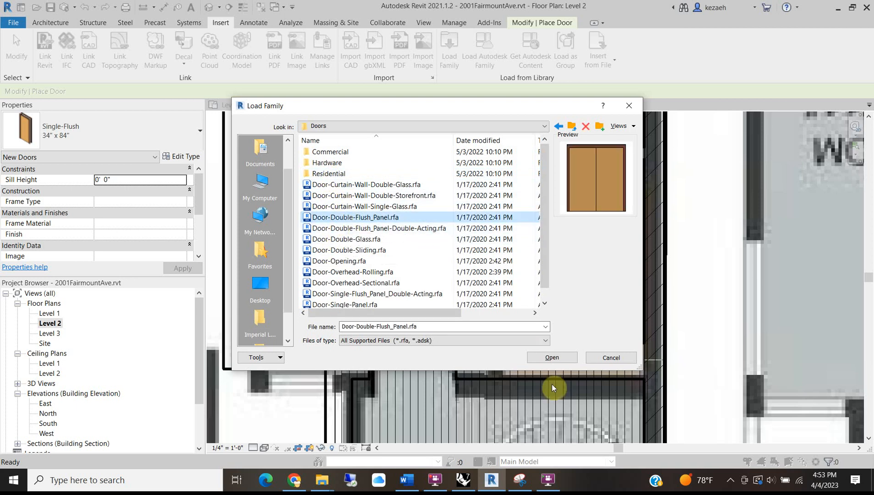
click(552, 357)
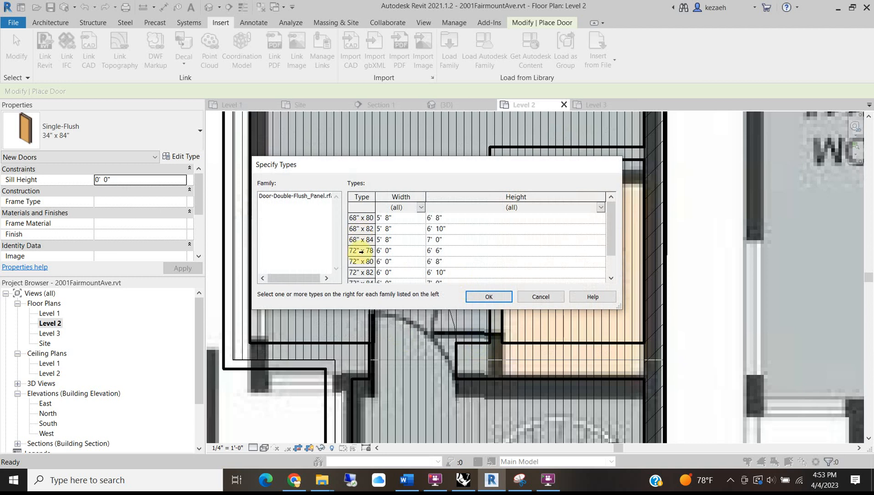
Pick the 72" x 84", 72" x 82", 68" x 84" and 68" x 82" types to load.
scroll(362, 256, down, 1)
scroll(367, 231, up, 1)
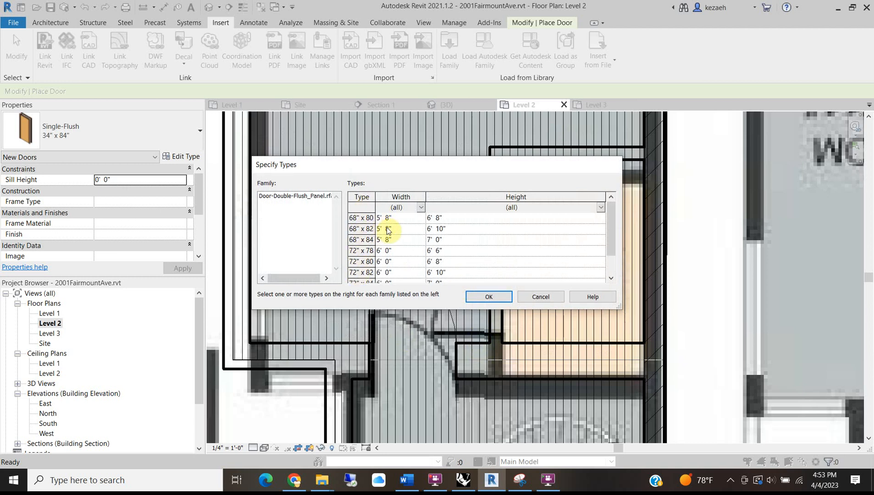
scroll(365, 269, down, 1)
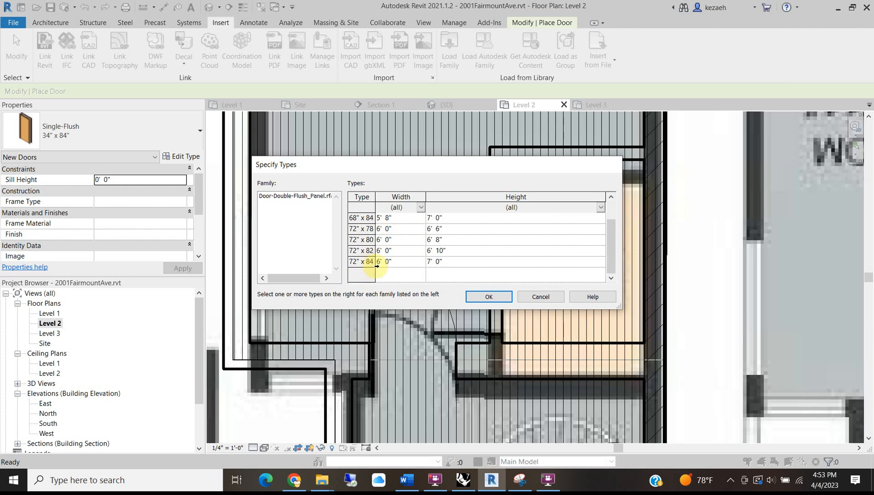
click(369, 262)
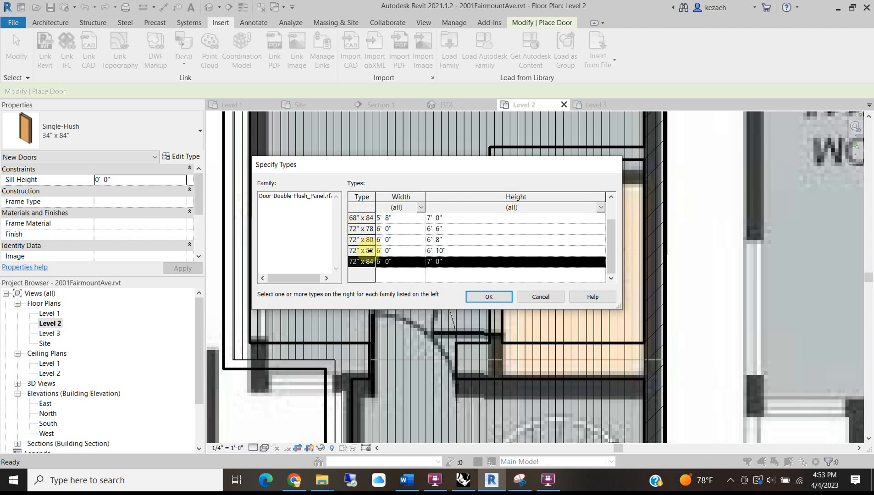
ctrl+click(369, 250)
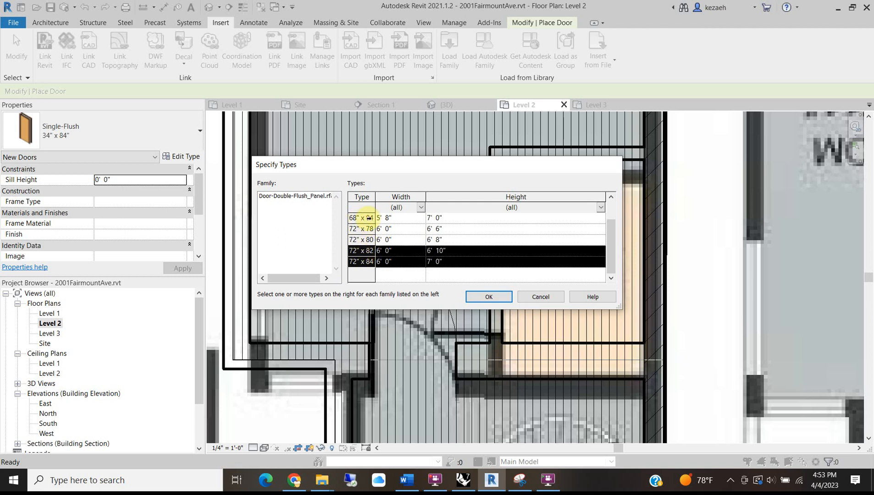
scroll(392, 241, up, 1)
ctrl+click(387, 240)
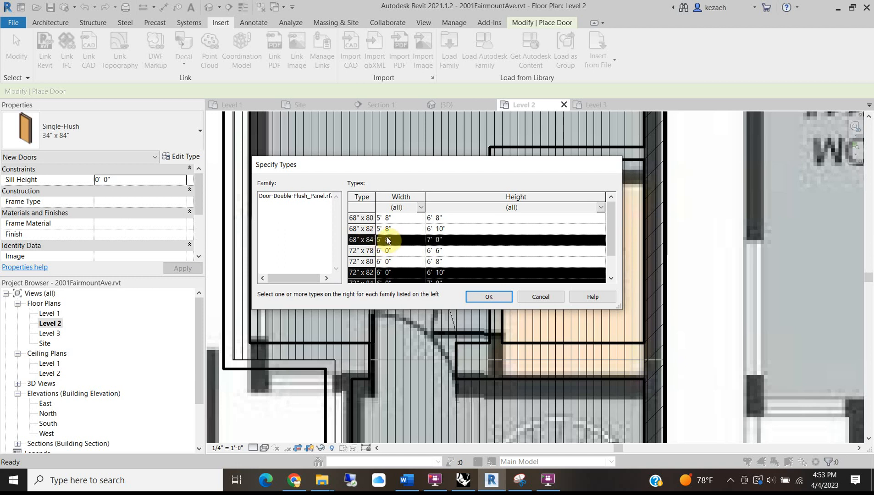
ctrl+click(370, 229)
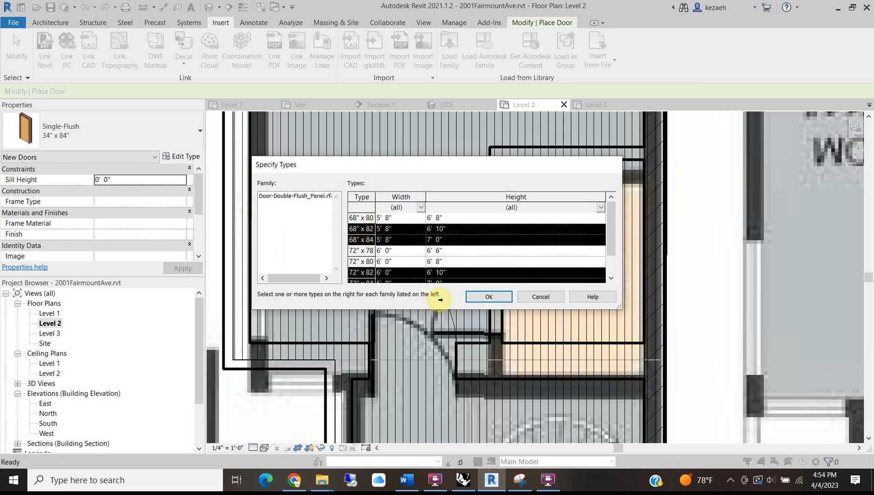
click(480, 299)
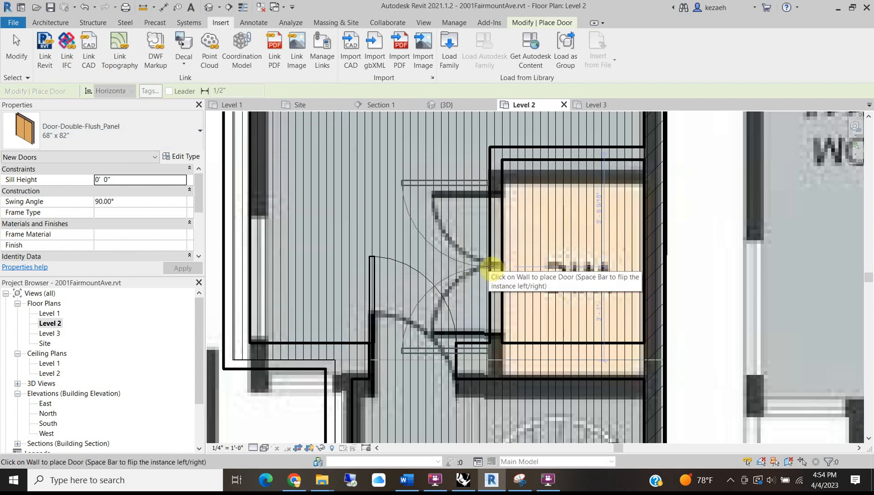
Place a 68" x 82" double flush door in the WIC wall and glance at its type properties.
click(488, 266)
key(Escape)
key(Escape)
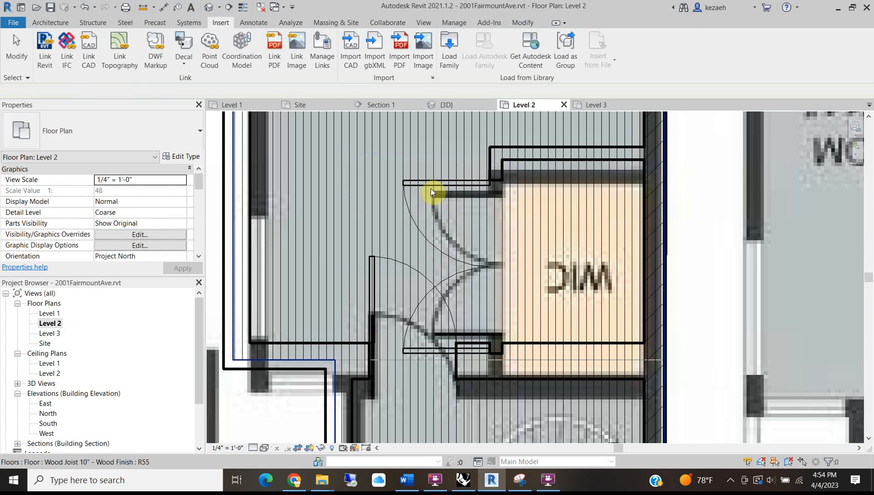
click(429, 181)
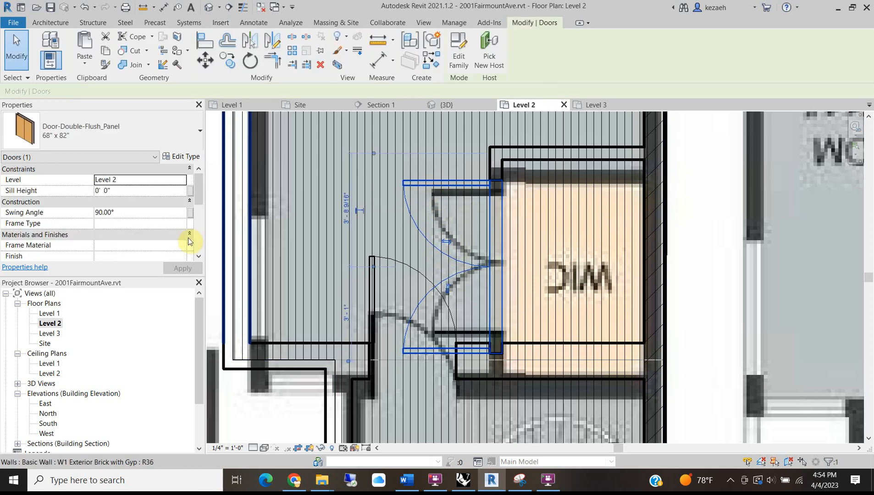
click(180, 156)
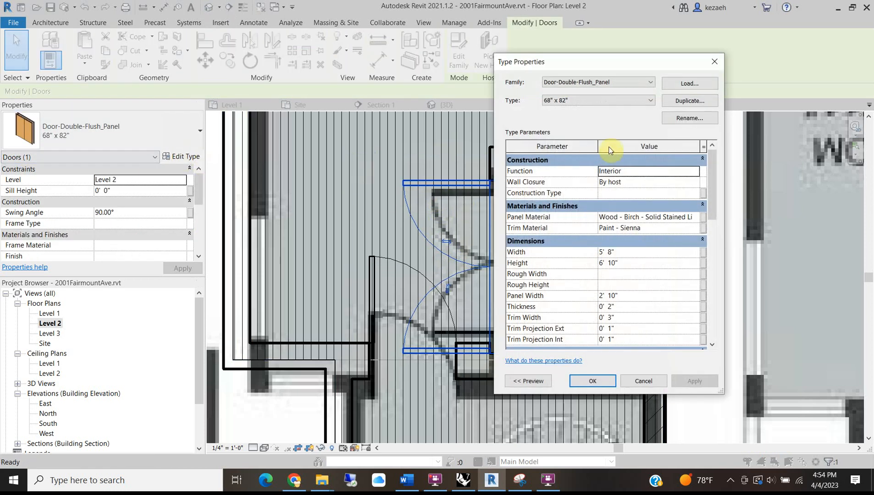
click(644, 381)
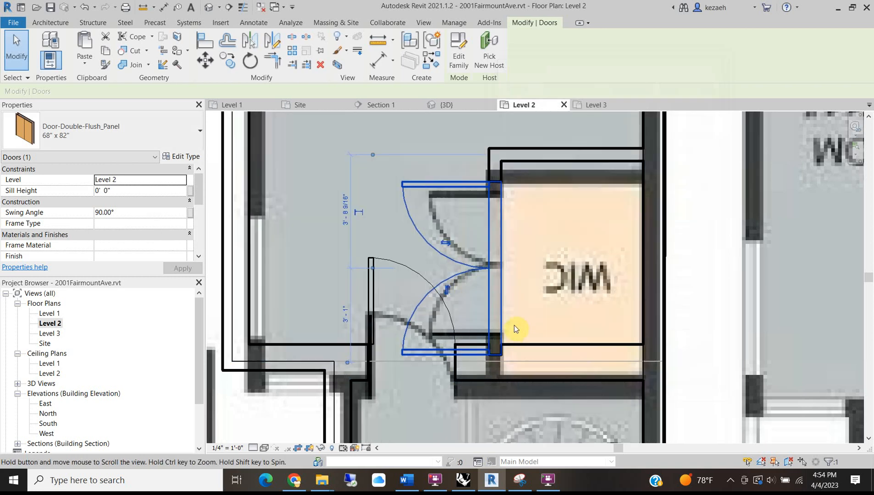
Try a detail line (DL) at the door jamb, cancel it, and reopen the door's type properties.
click(523, 328)
key(d)
key(l)
scroll(495, 323, up, 1)
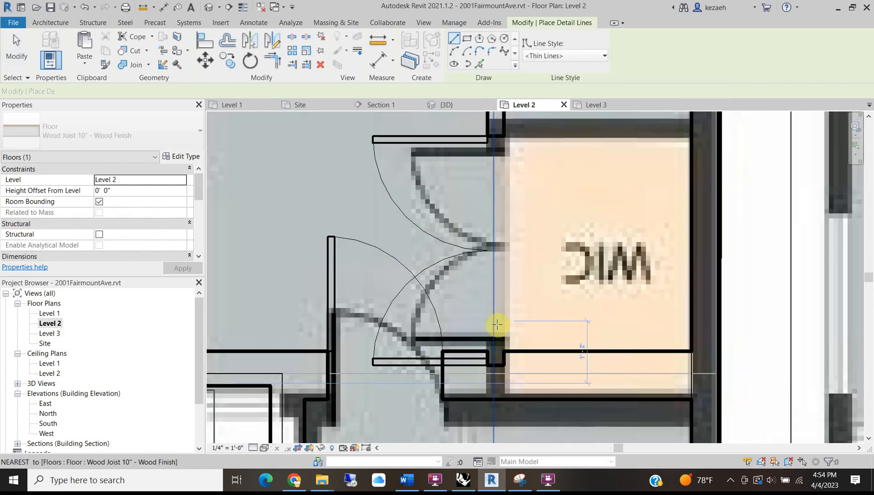
click(498, 340)
middle_drag(499, 156, 500, 293)
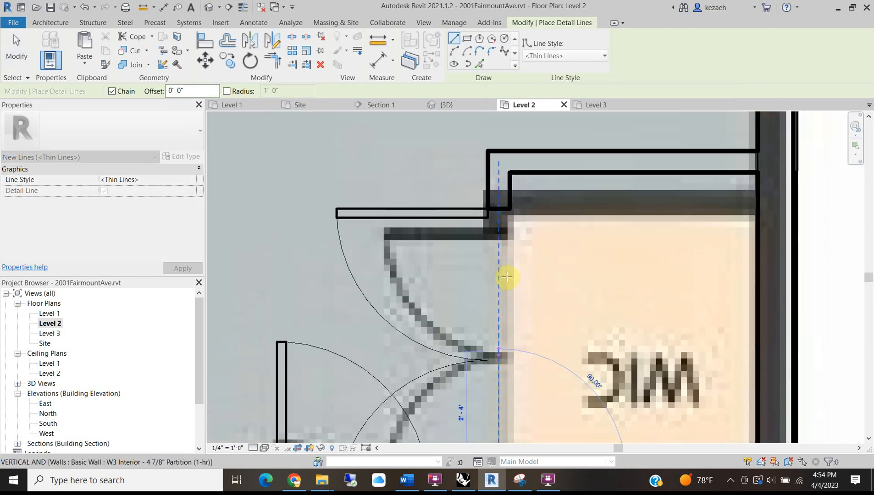
scroll(498, 228, down, 2)
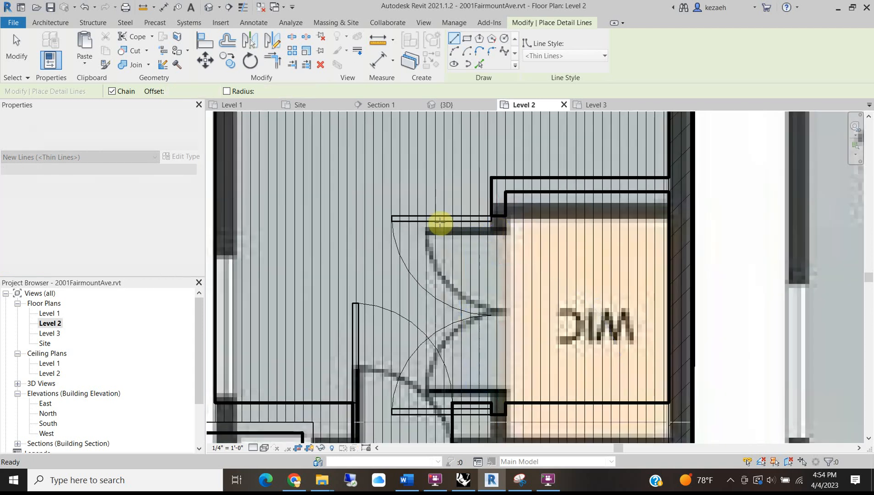
key(Escape)
key(Escape)
click(437, 217)
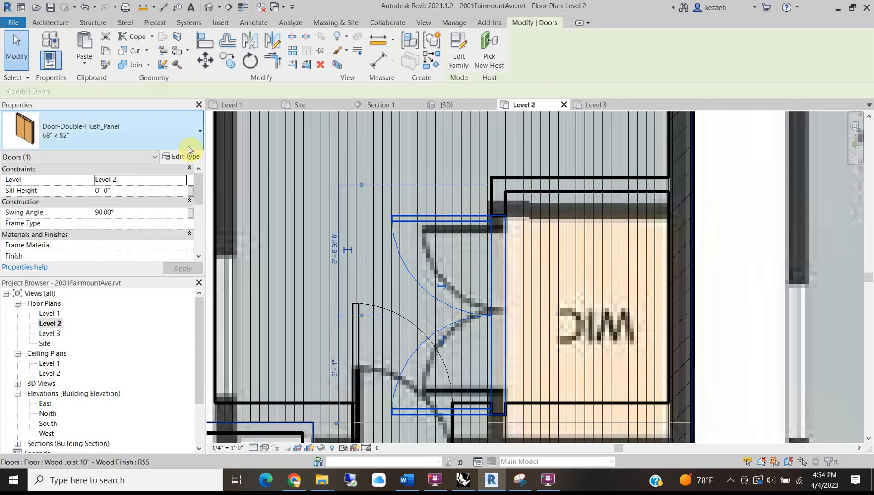
click(180, 159)
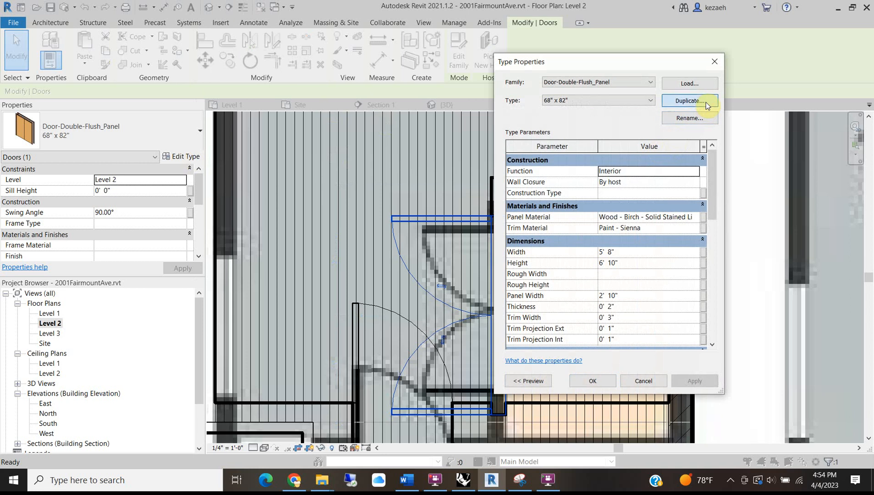
Duplicate the double door type as 4'8" x 7'0" with a 7' 10" height.
click(707, 103)
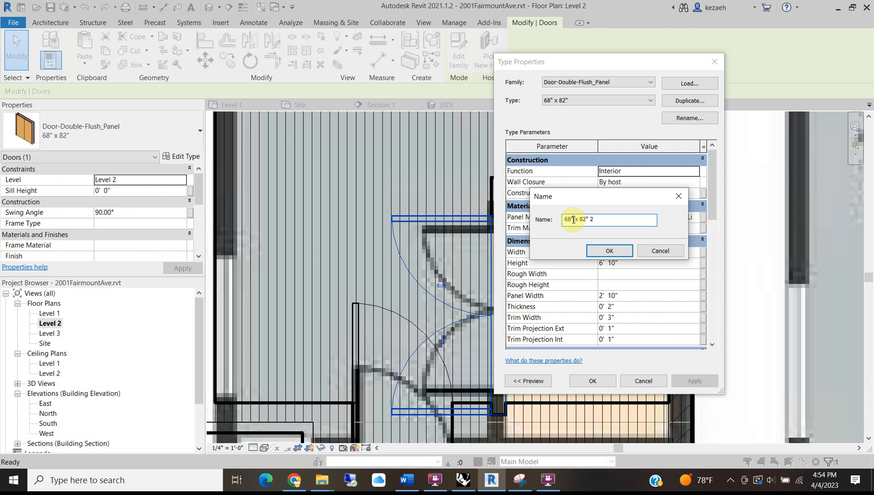
drag(591, 219, 433, 211)
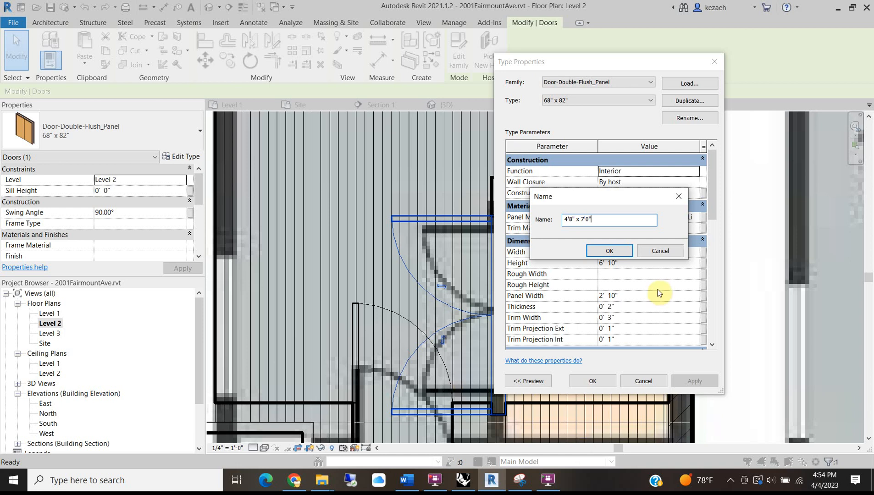
click(595, 249)
click(635, 263)
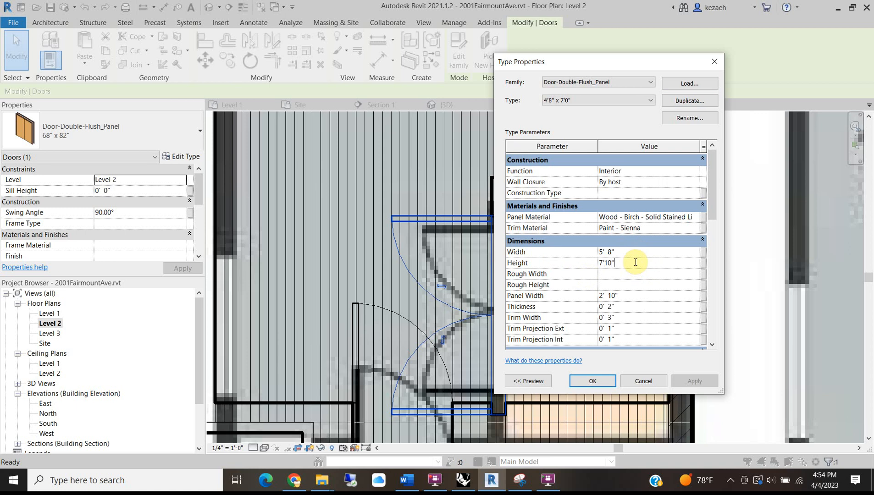
click(607, 252)
click(591, 384)
Drag the WIC double door upward along the wall to fit the opening.
scroll(466, 234, up, 2)
drag(466, 234, 468, 225)
scroll(469, 225, down, 3)
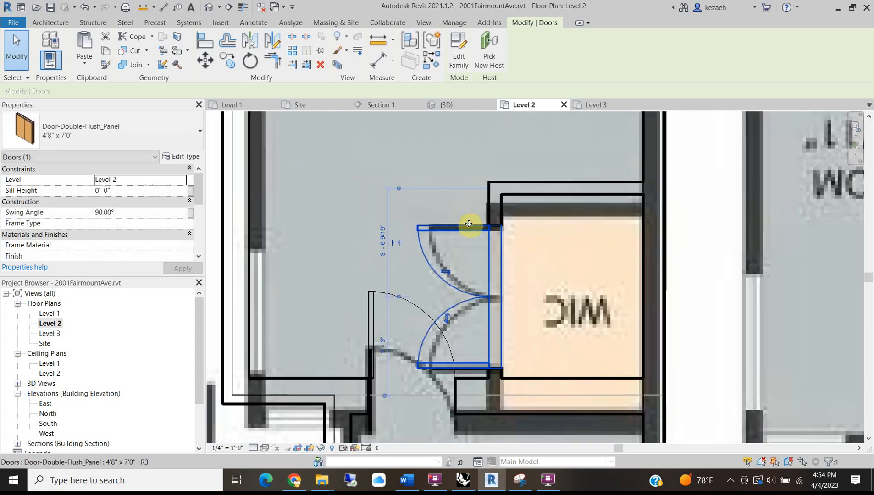
scroll(534, 282, down, 2)
Draw a rectangular wall opening in the wall between the stair and the hallway.
click(509, 282)
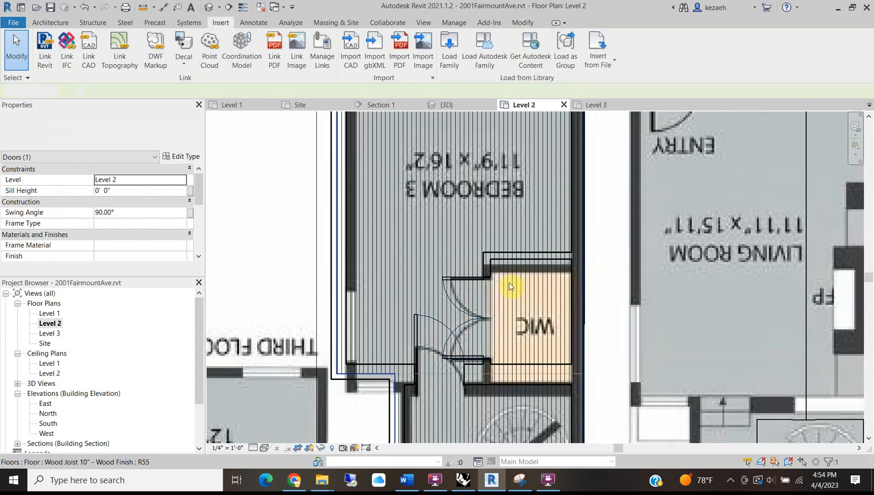
scroll(426, 320, up, 4)
scroll(426, 320, down, 5)
scroll(440, 305, down, 3)
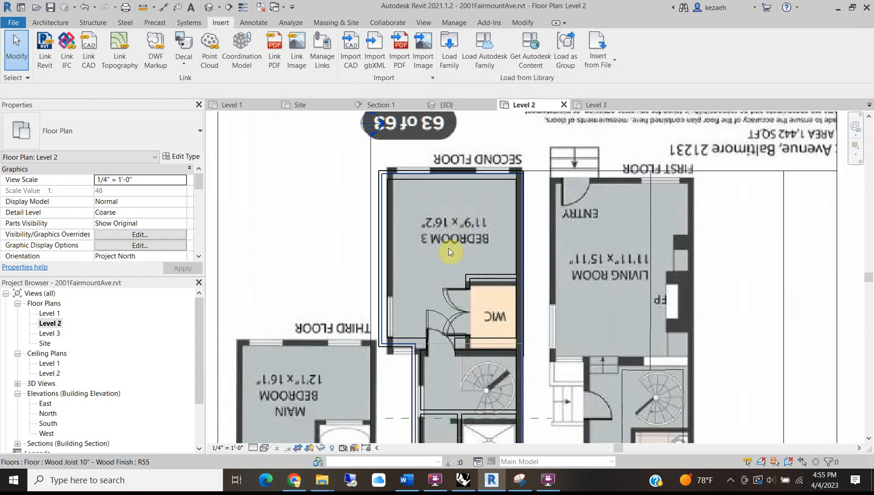
scroll(458, 351, up, 2)
middle_drag(482, 349, 480, 233)
scroll(481, 289, up, 2)
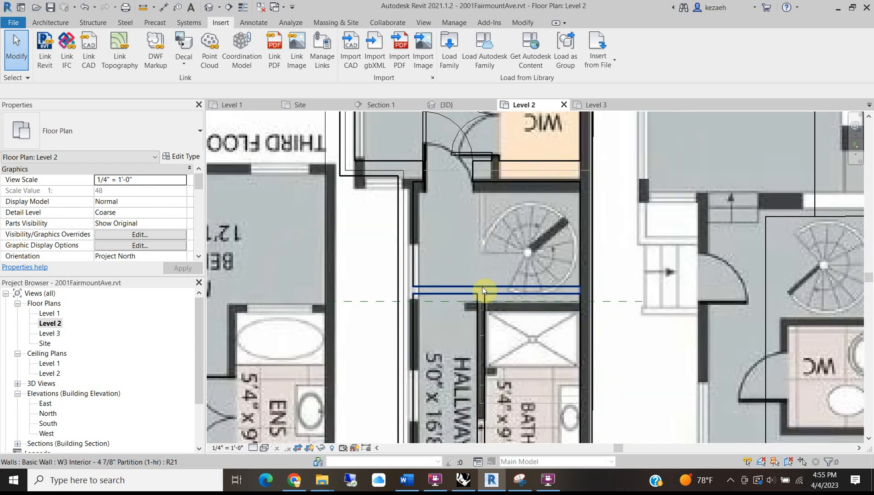
scroll(451, 291, up, 2)
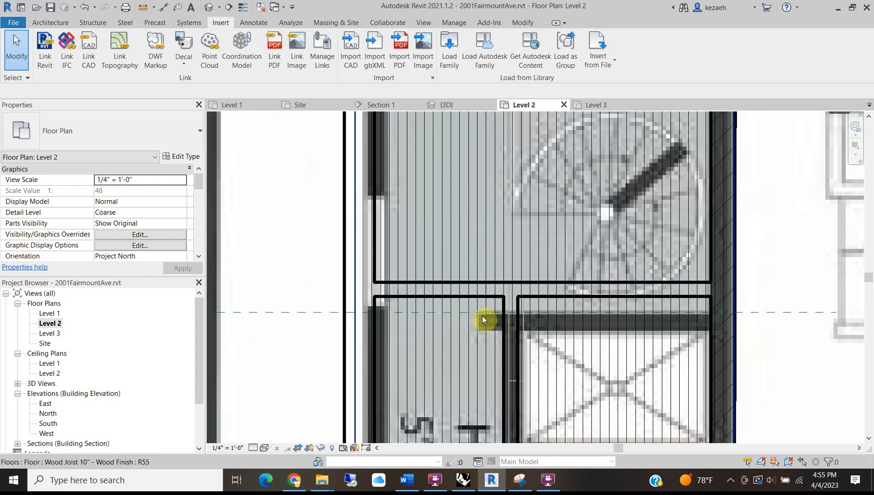
click(53, 24)
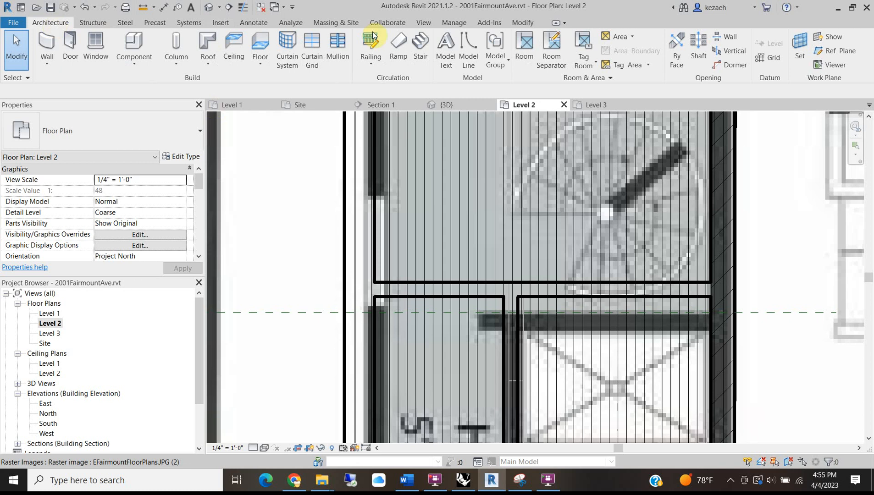
click(726, 38)
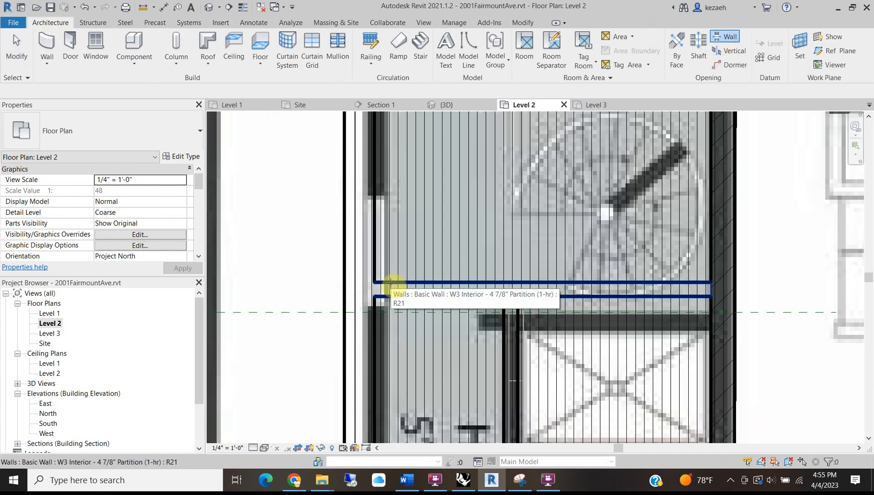
click(391, 283)
click(390, 286)
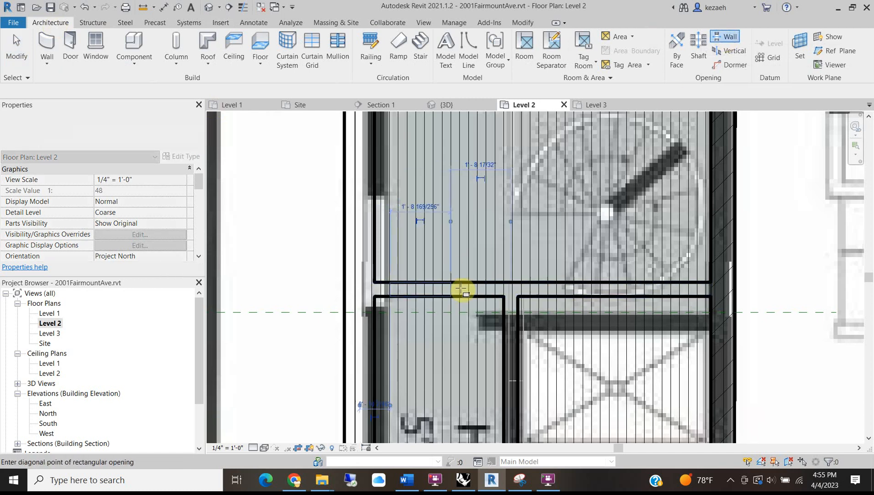
click(483, 294)
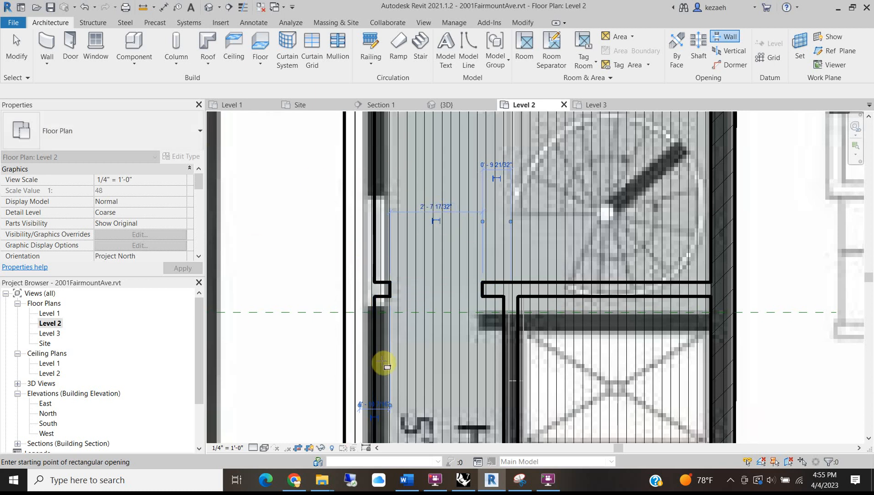
key(Escape)
Set the opening's width to 2'6" and its Top Constraint to Unconnected.
click(467, 296)
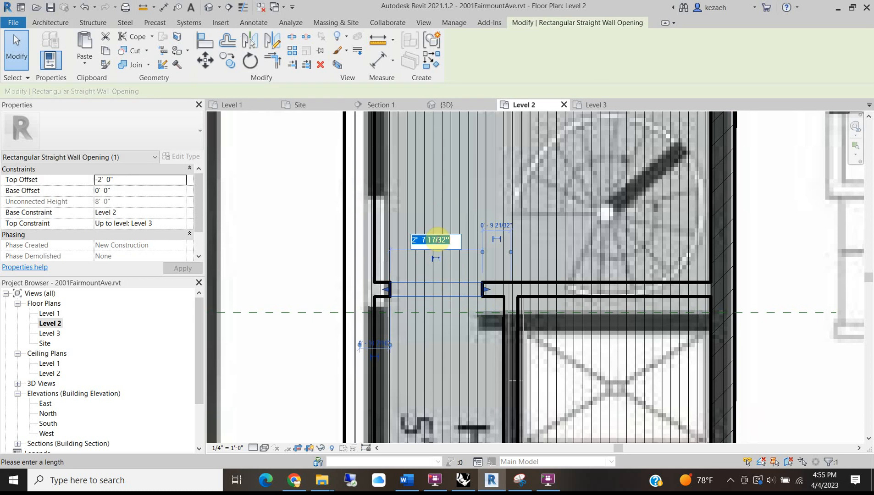
click(437, 239)
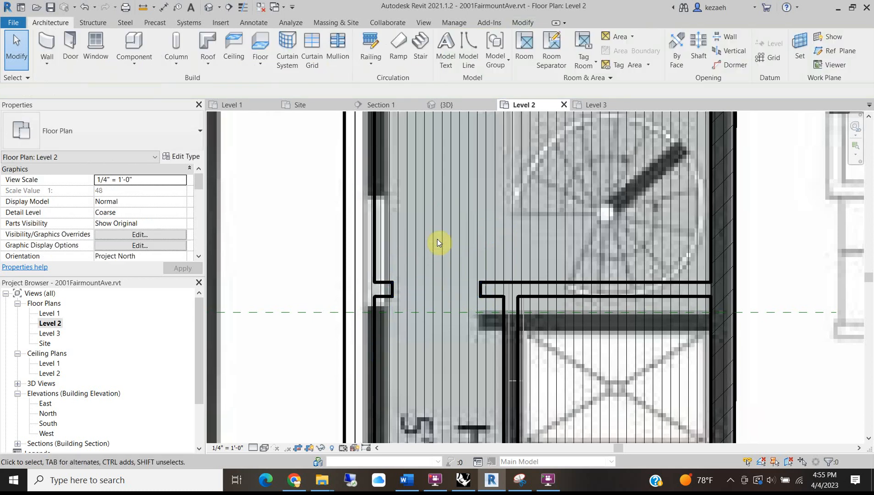
click(437, 294)
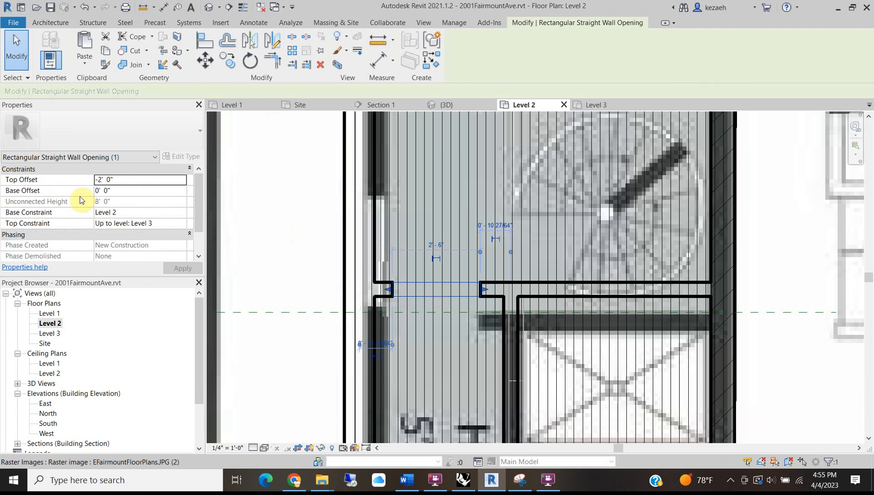
click(182, 223)
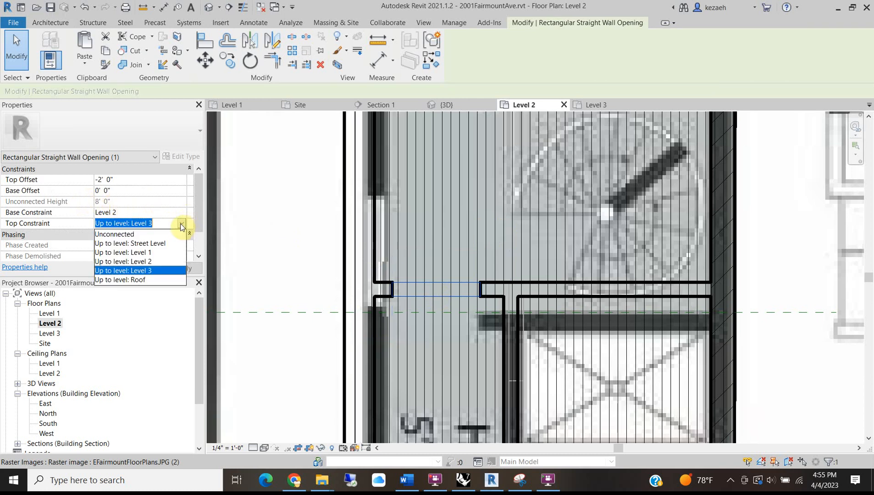
click(145, 234)
scroll(484, 247, down, 3)
middle_drag(480, 279, 460, 288)
scroll(503, 294, up, 2)
scroll(491, 206, up, 4)
scroll(491, 201, down, 4)
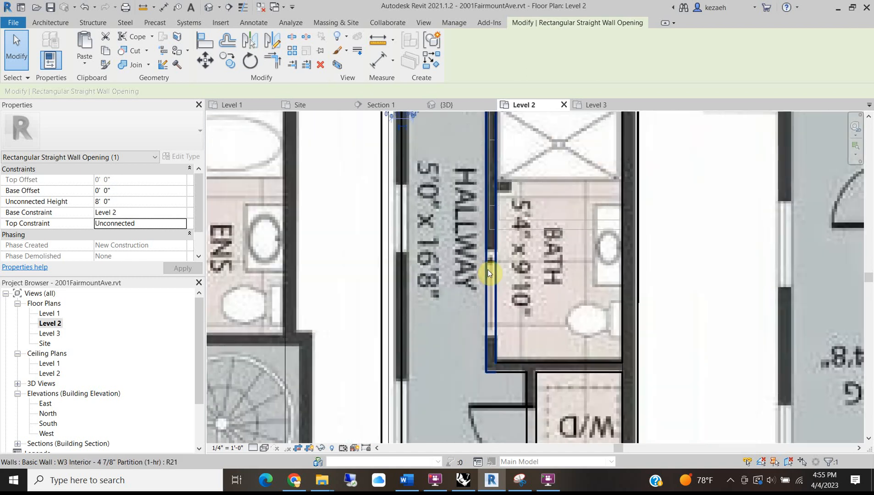
scroll(487, 270, up, 1)
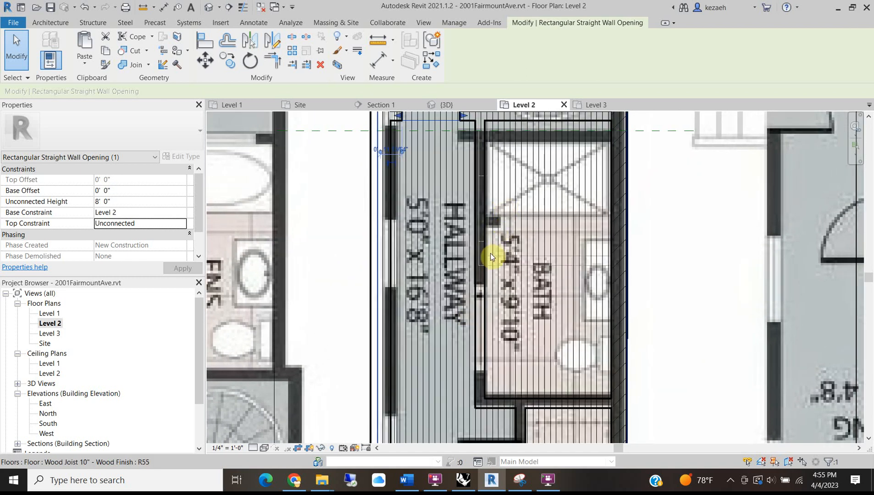
key(Escape)
middle_drag(492, 169, 490, 211)
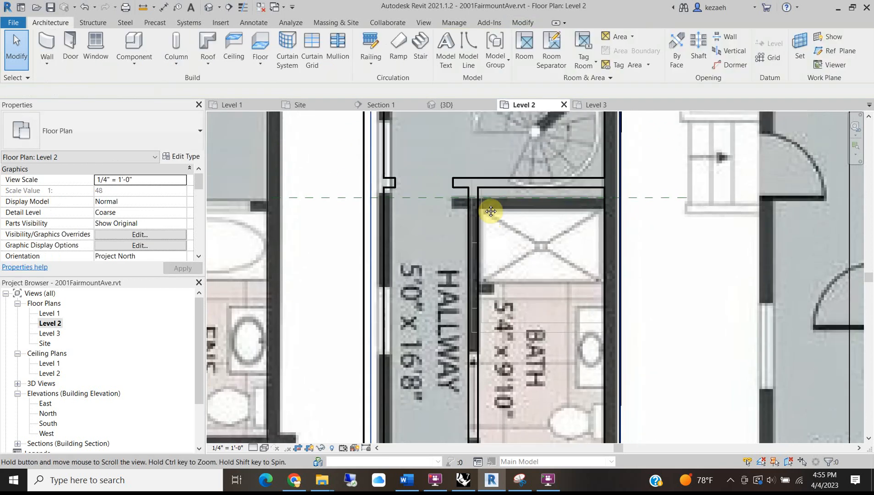
scroll(487, 353, down, 2)
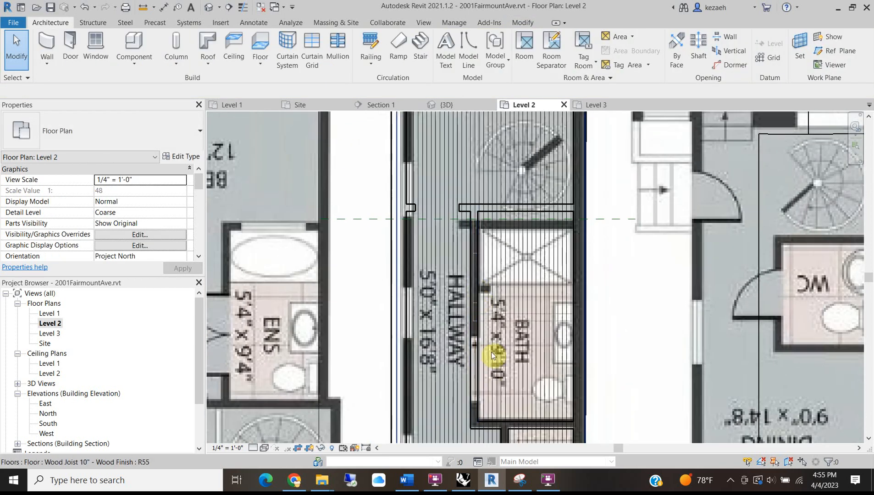
scroll(472, 391, up, 2)
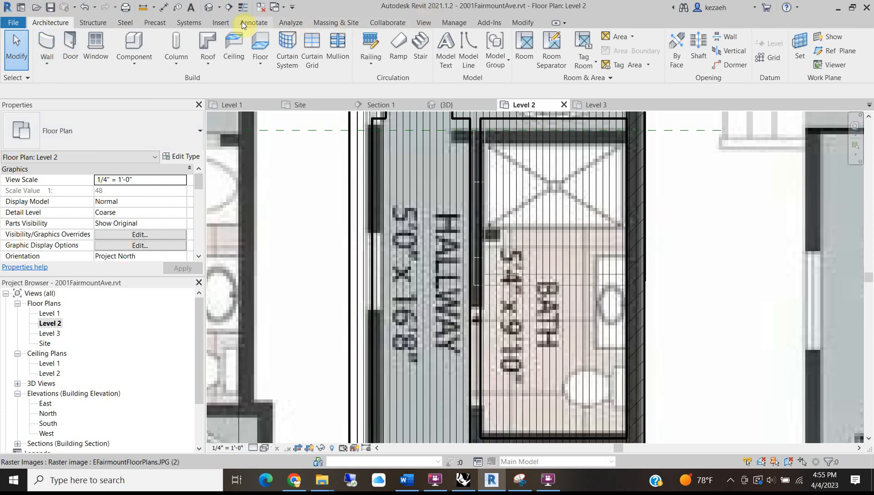
Preview the Residential door families in the Load Family dialog.
click(215, 23)
click(450, 50)
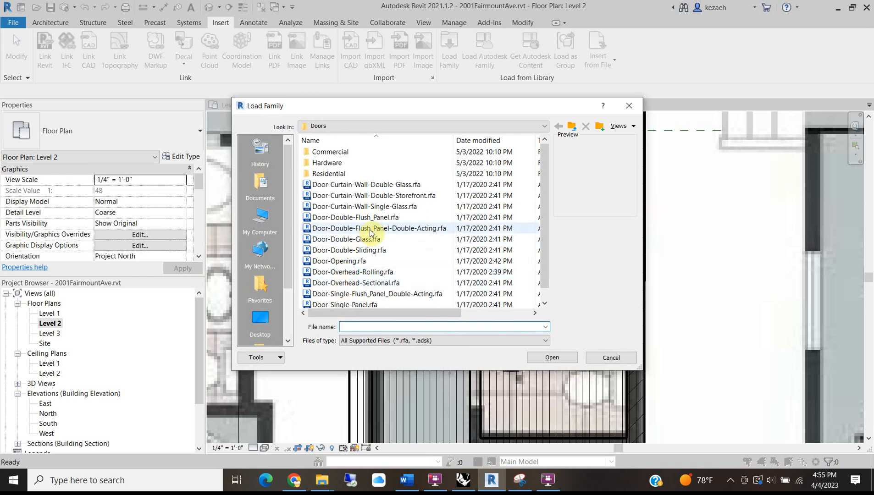
click(353, 250)
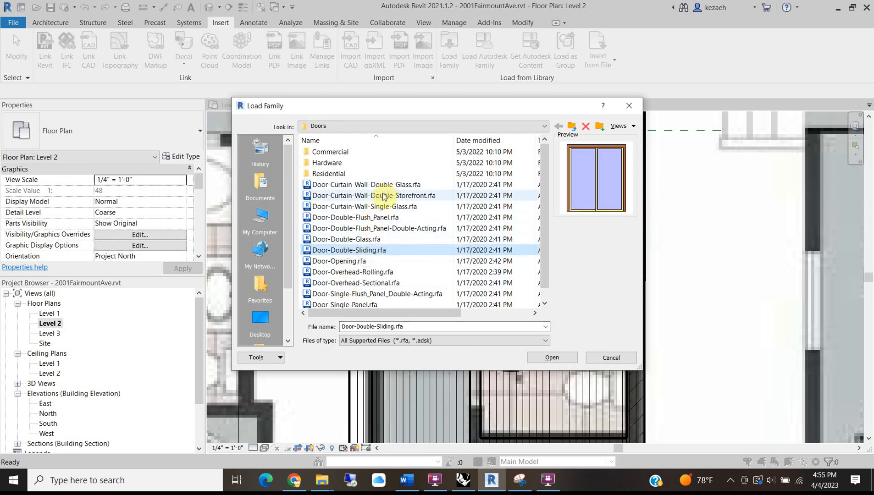
scroll(377, 230, down, 1)
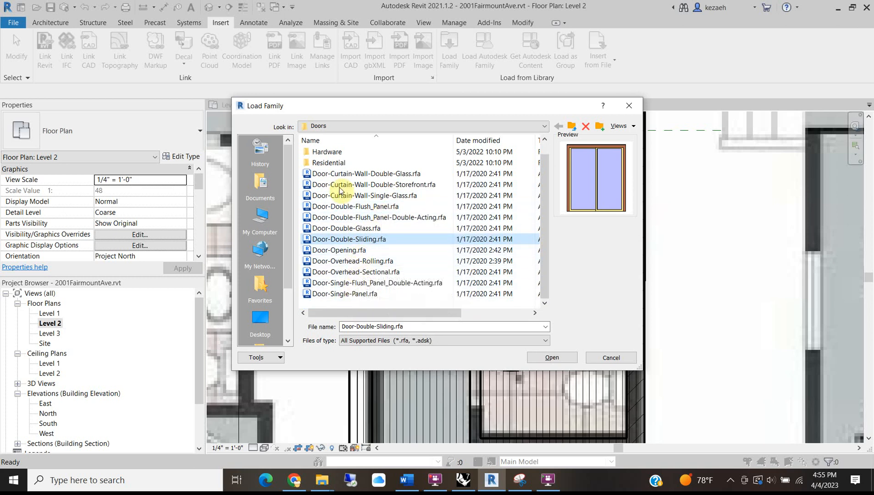
double_click(331, 163)
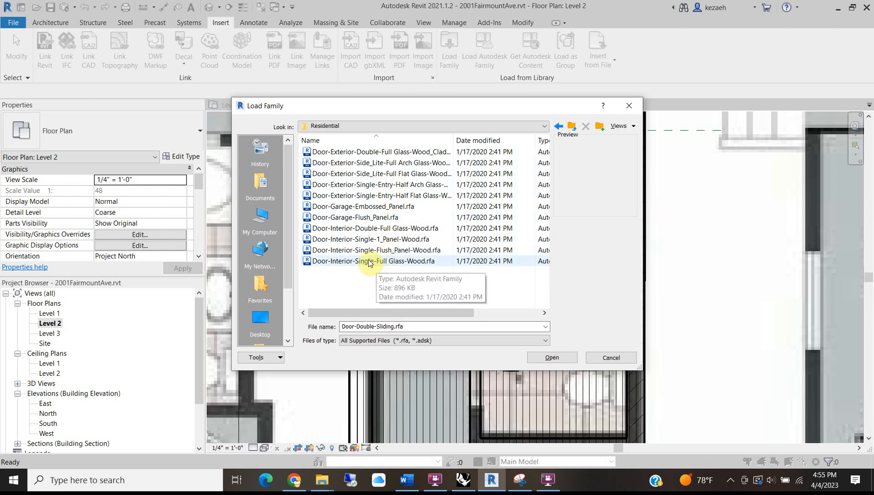
click(370, 239)
click(370, 228)
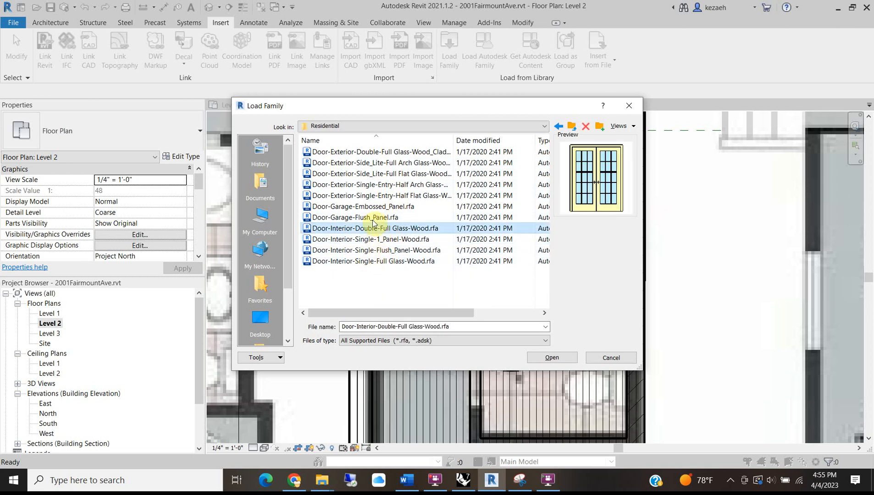
click(369, 217)
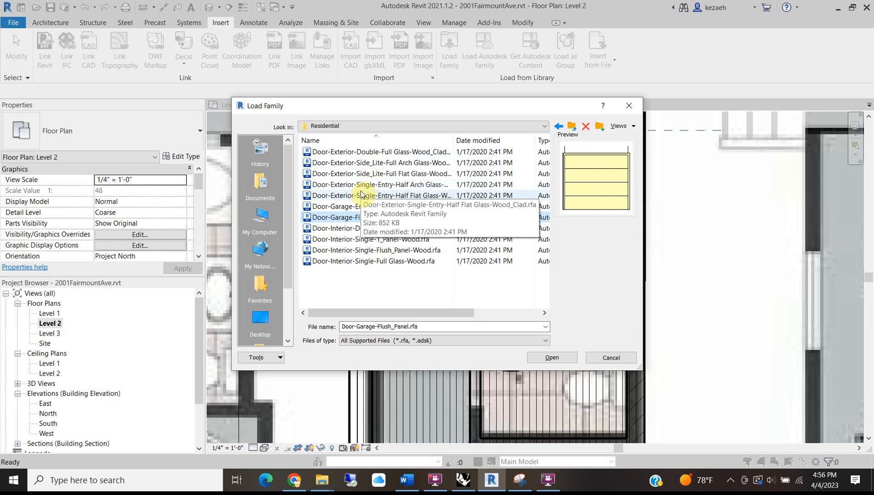
click(370, 174)
click(347, 240)
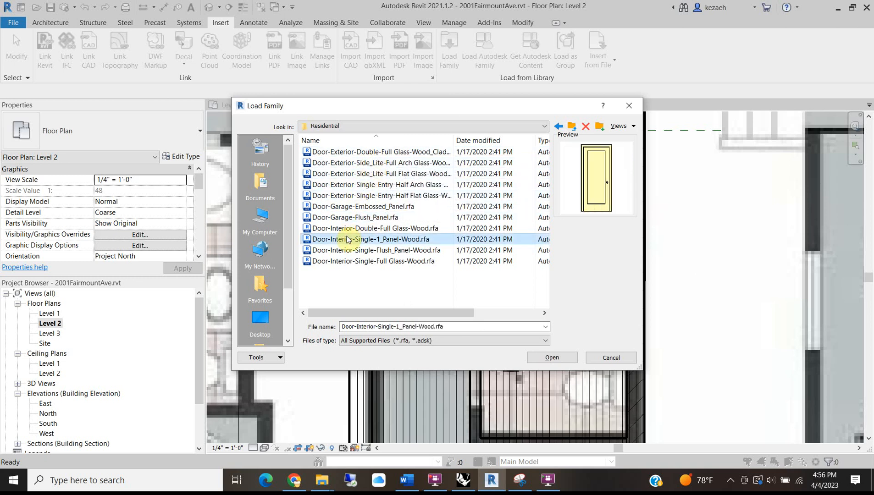
click(370, 262)
click(351, 152)
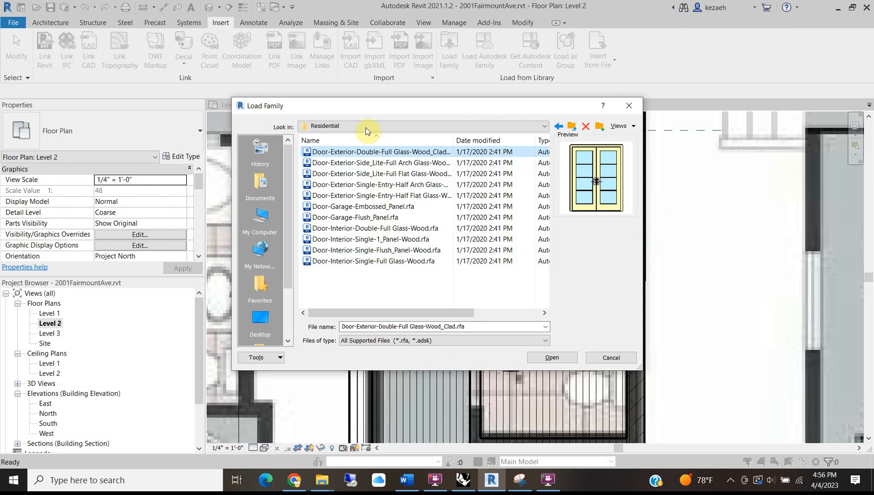
Browse the general Doors family folder, then cancel loading a new family.
click(364, 127)
click(382, 204)
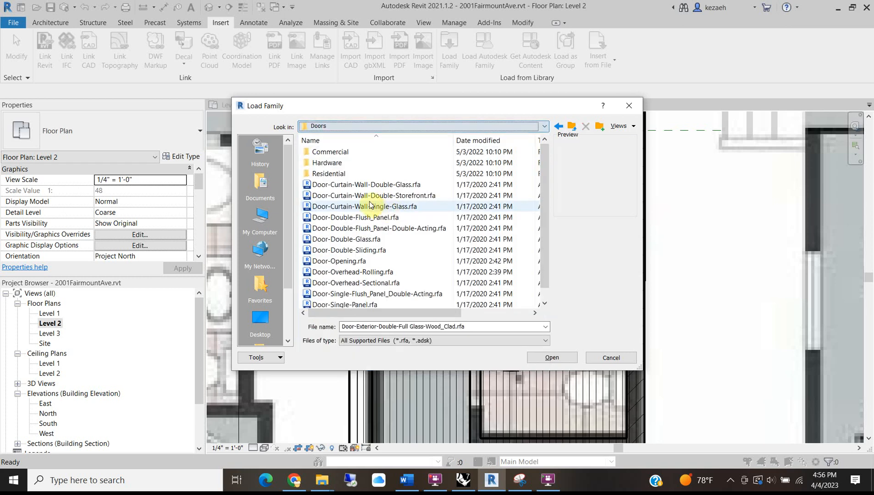
click(345, 250)
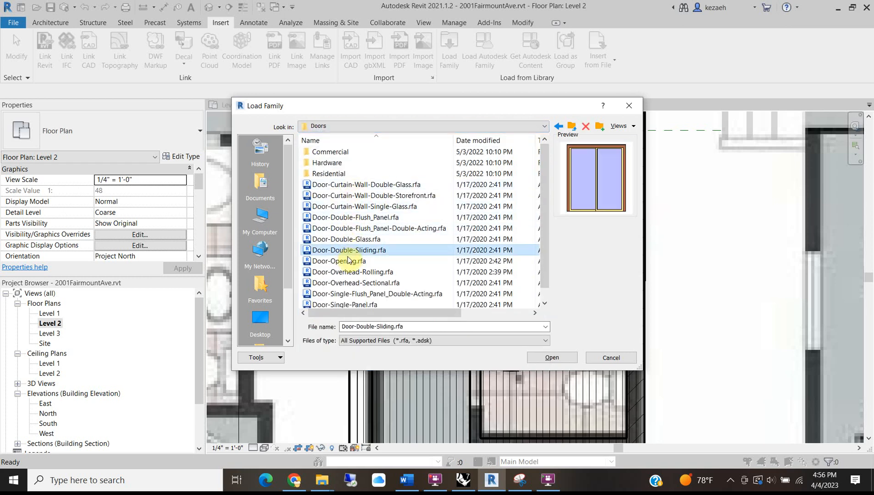
click(348, 262)
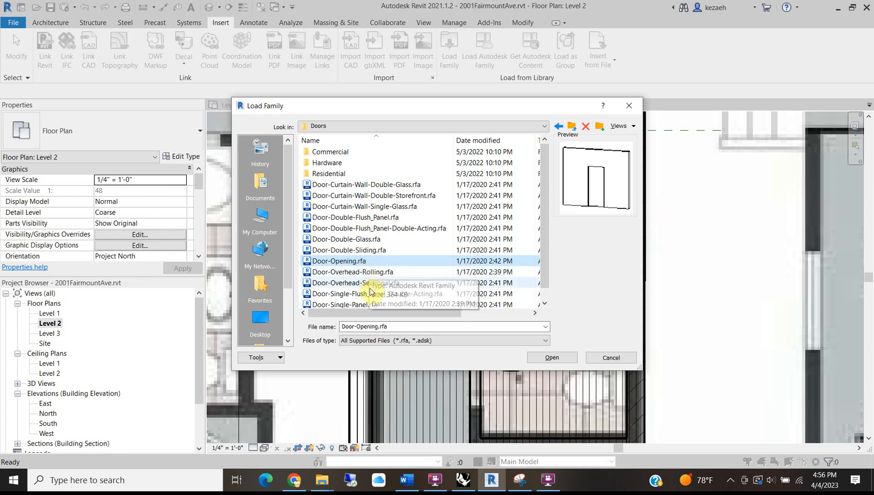
scroll(394, 236, down, 1)
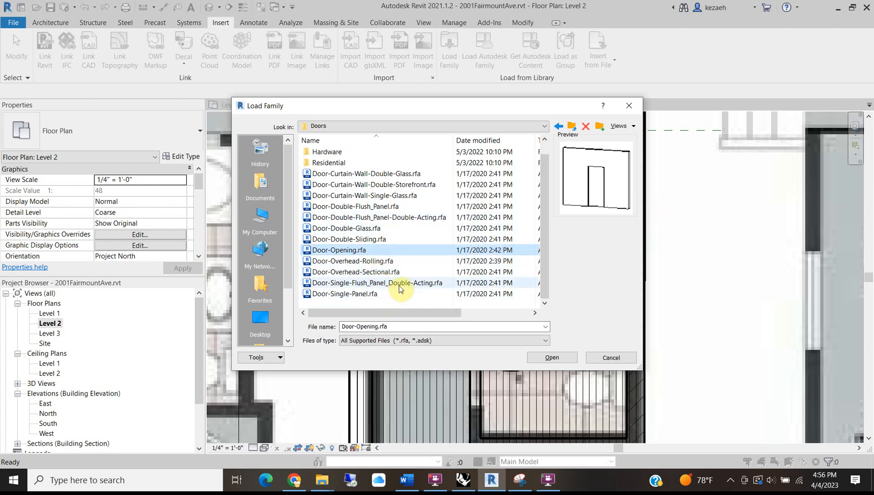
click(614, 358)
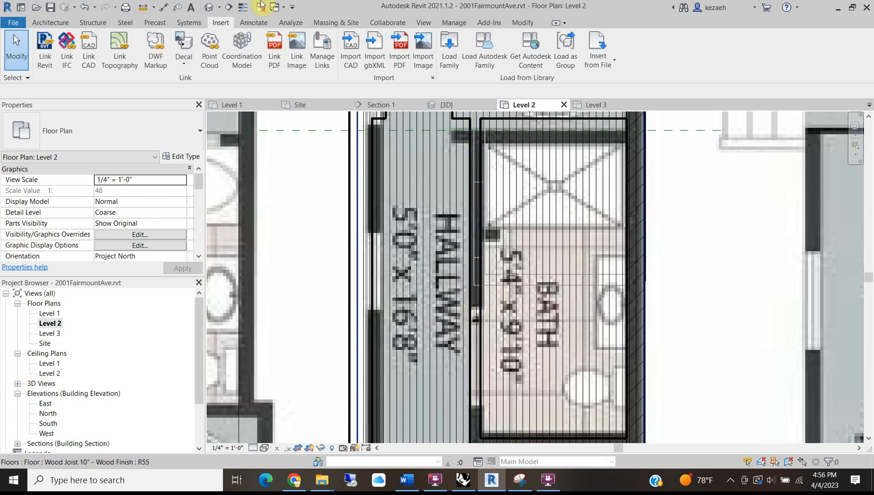
Place a Single-Flush 34" x 84" door in the hallway wall beside the laundry.
click(50, 22)
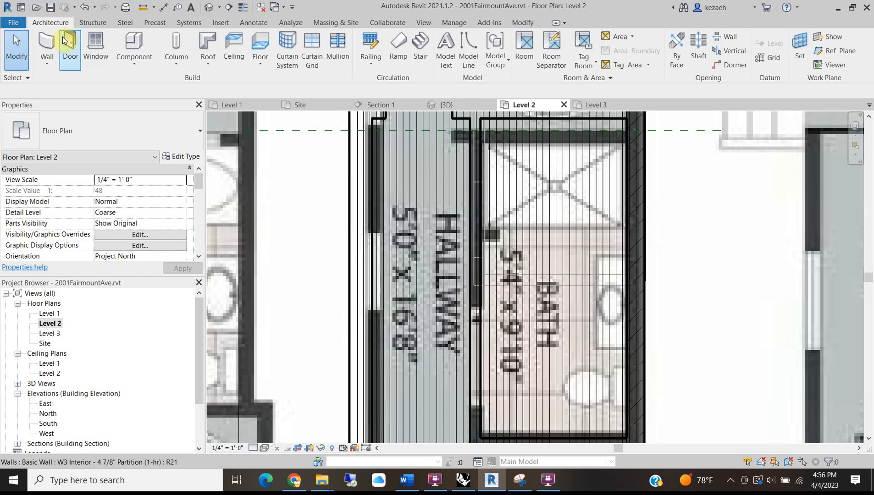
click(65, 41)
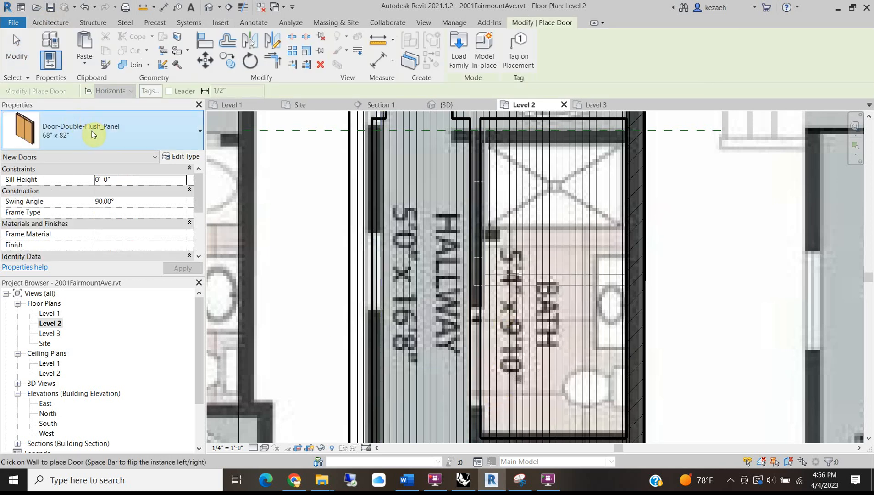
click(92, 131)
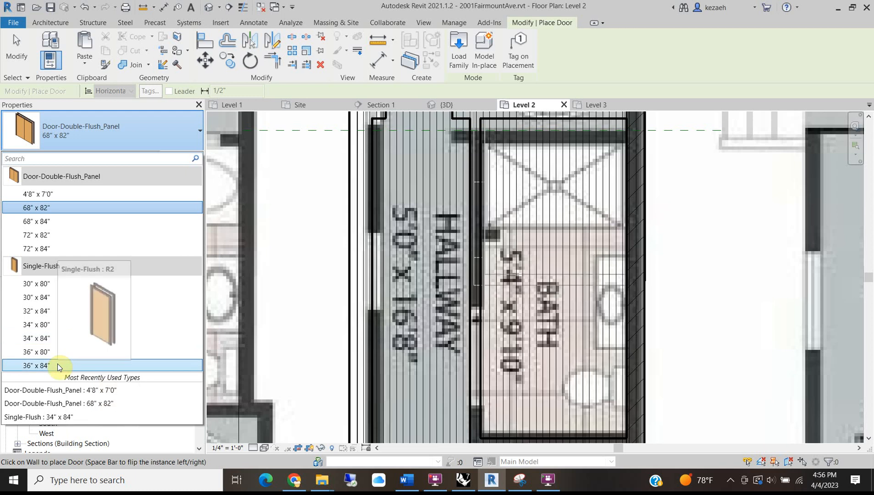
click(59, 339)
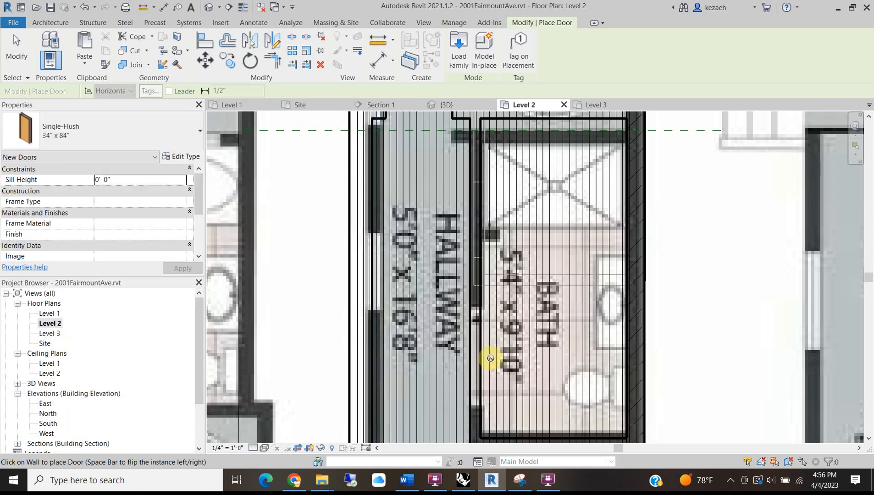
scroll(472, 359, down, 4)
scroll(477, 293, up, 1)
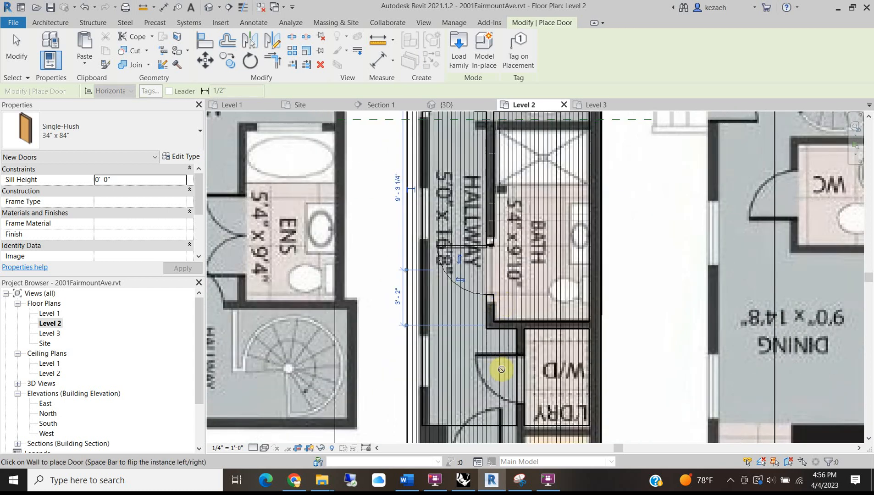
middle_drag(502, 370, 491, 297)
scroll(493, 298, up, 1)
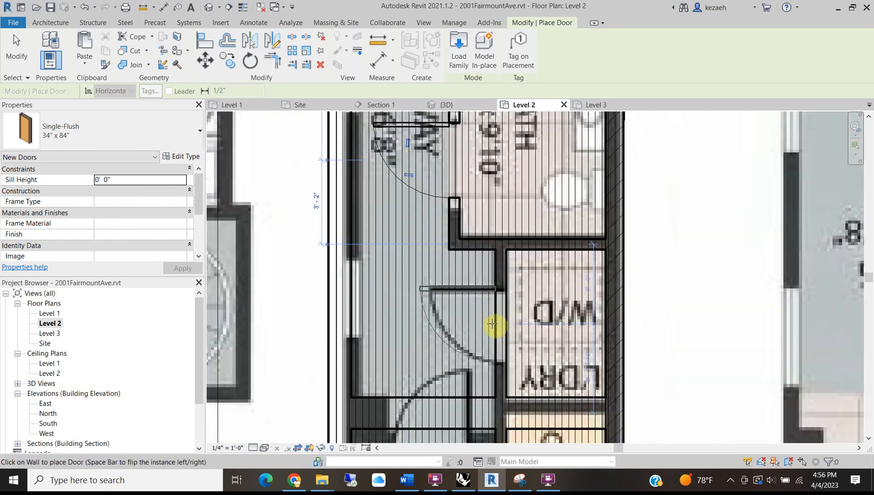
scroll(493, 262, up, 2)
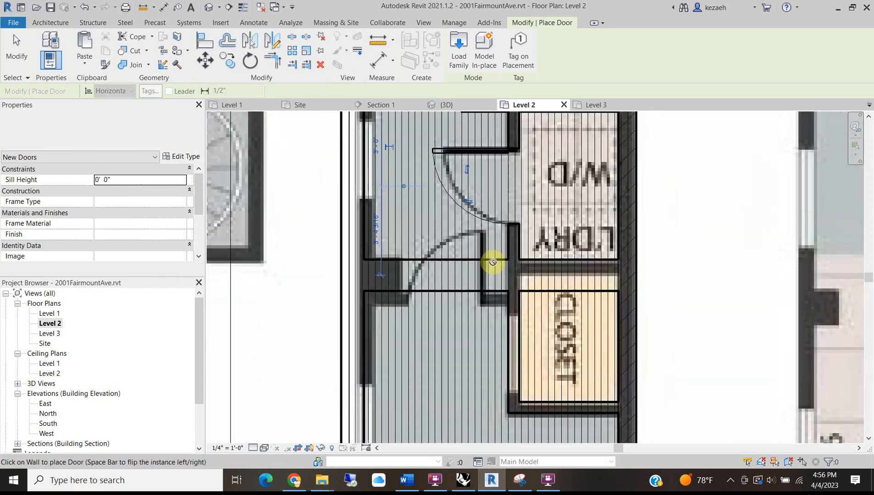
click(447, 271)
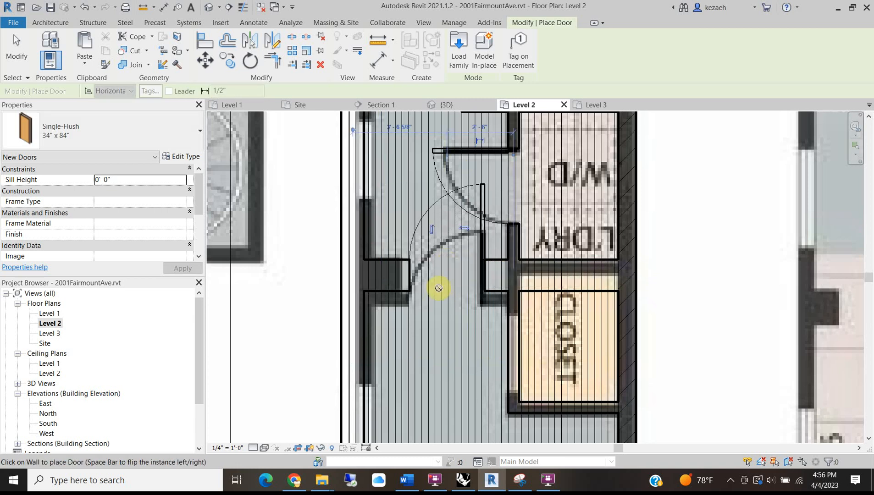
scroll(516, 345, up, 2)
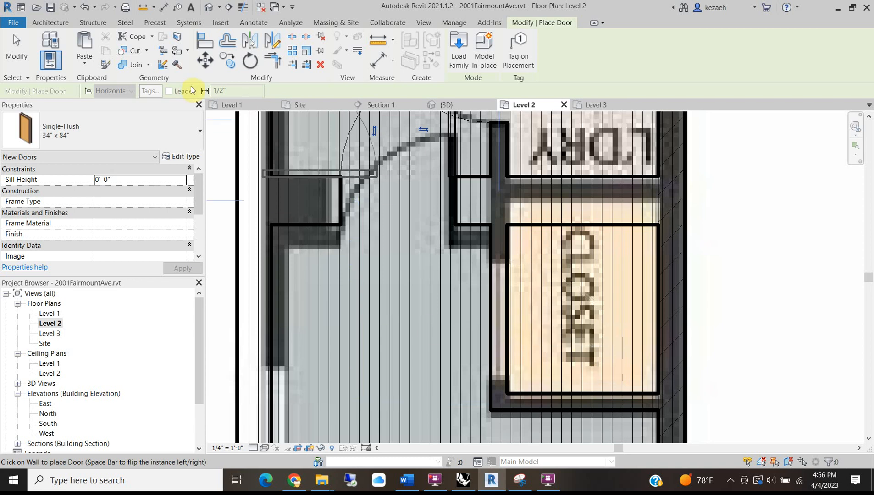
click(54, 23)
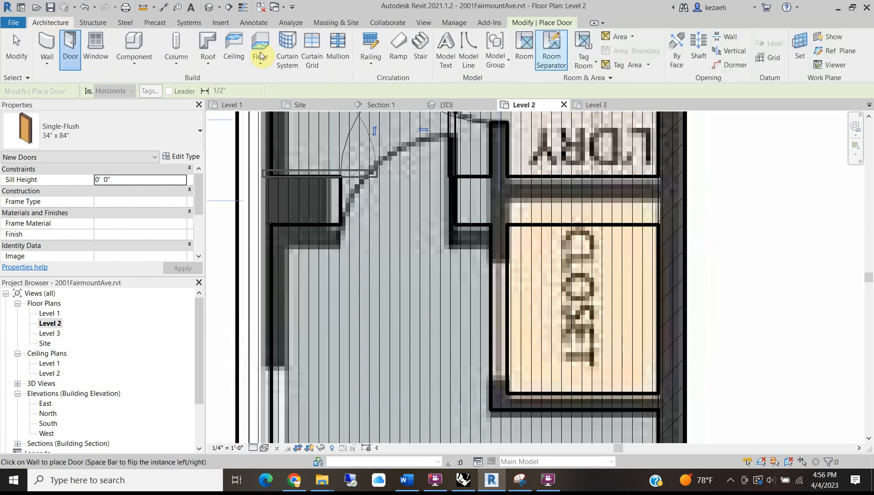
click(543, 23)
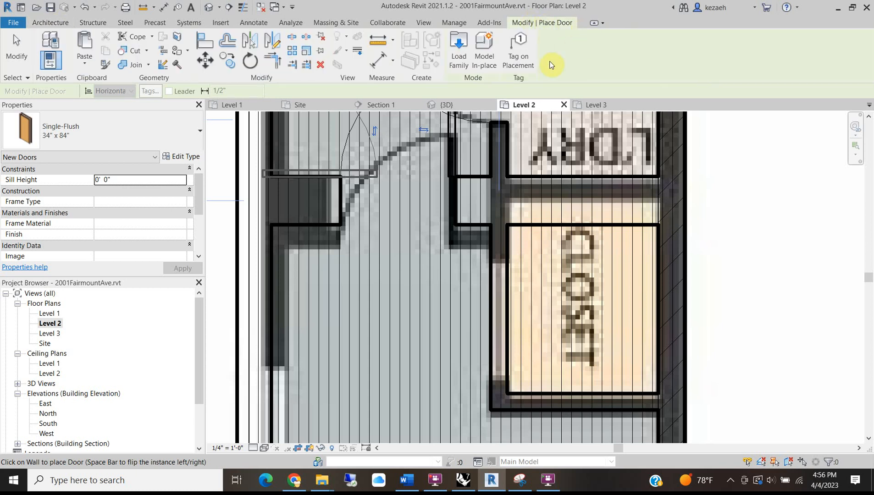
Cut a rectangular wall opening into the wall beside the closet.
key(Escape)
key(Escape)
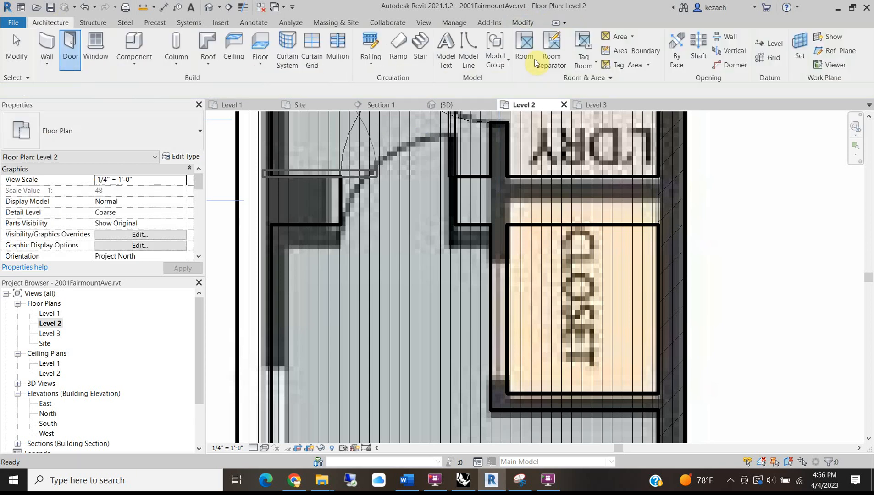
click(730, 39)
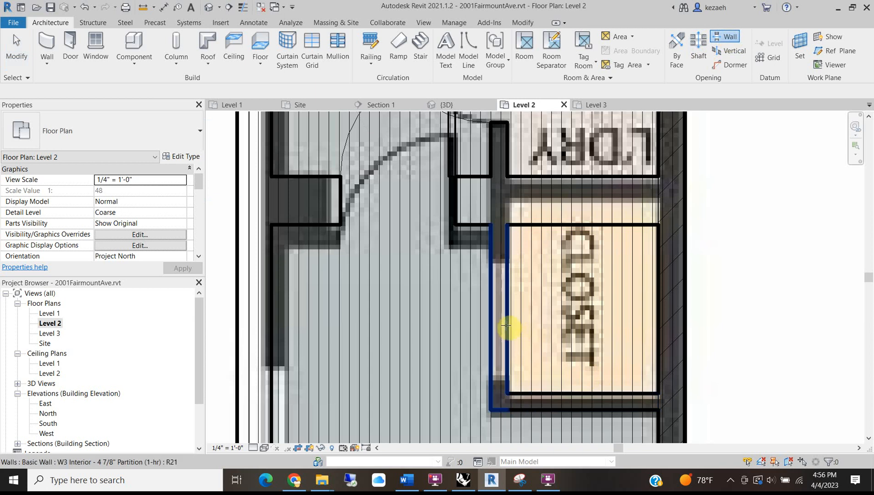
click(507, 269)
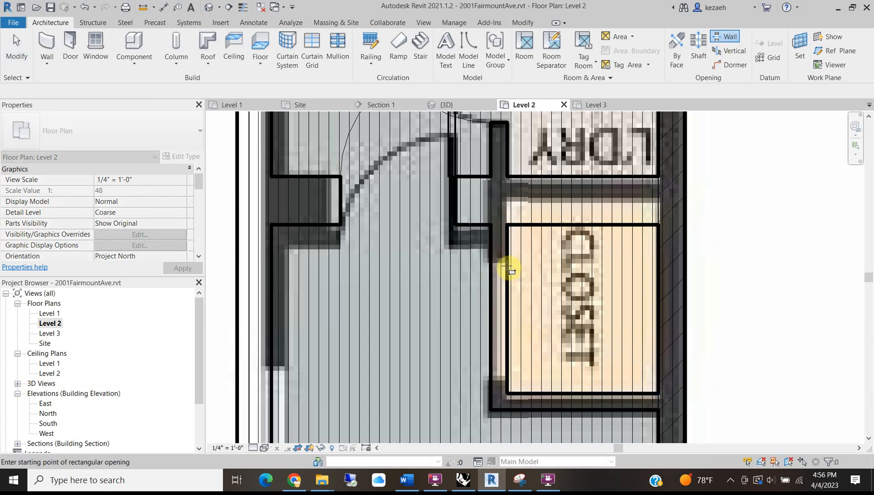
click(505, 264)
click(501, 376)
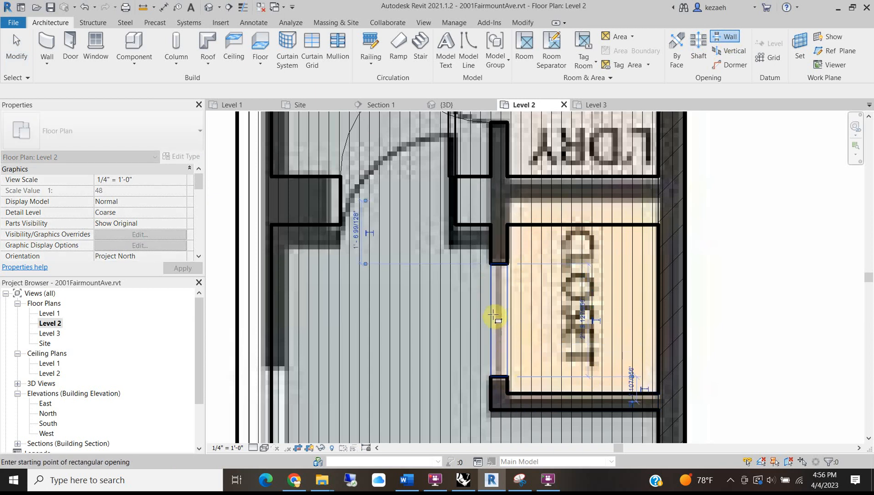
Pan the Level 2 plan across Bedroom 2 and Bedroom 3 to the second-floor heading.
scroll(495, 316, down, 4)
middle_drag(515, 367, 534, 223)
middle_drag(426, 254, 431, 131)
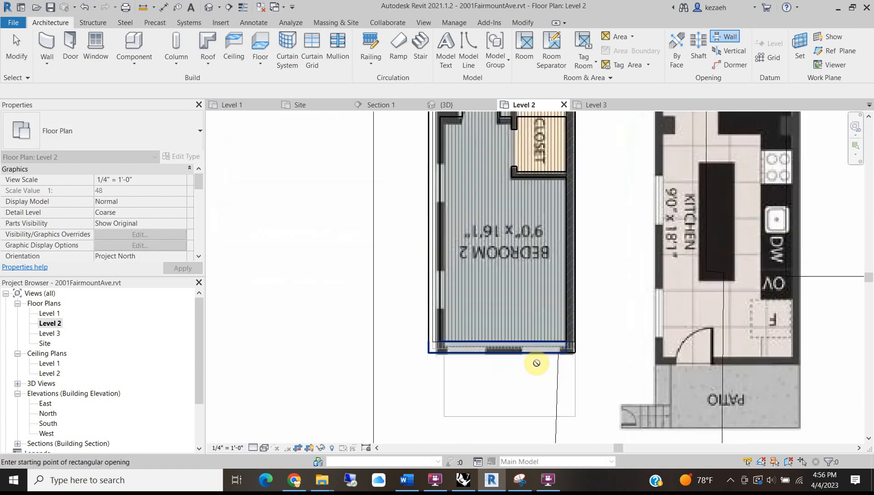
scroll(485, 324, up, 1)
middle_drag(475, 222, 484, 369)
scroll(484, 369, down, 5)
key(Escape)
middle_drag(521, 288, 521, 349)
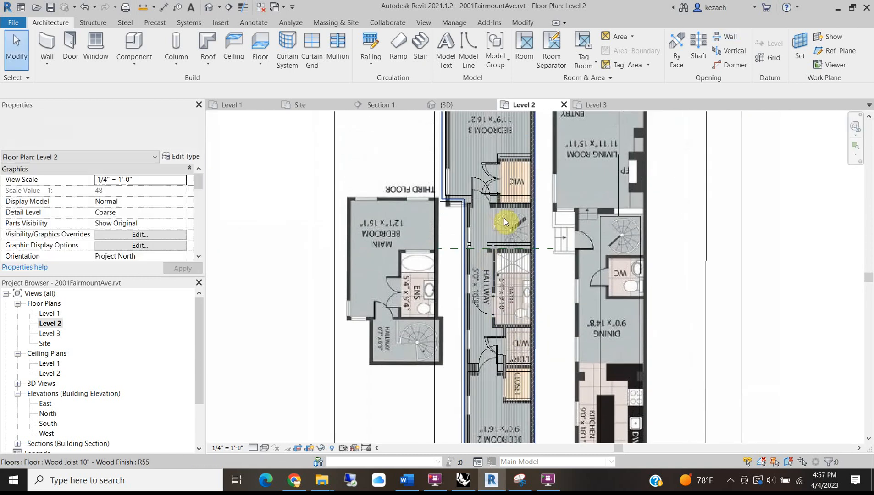
scroll(490, 200, up, 1)
middle_drag(490, 242, 490, 364)
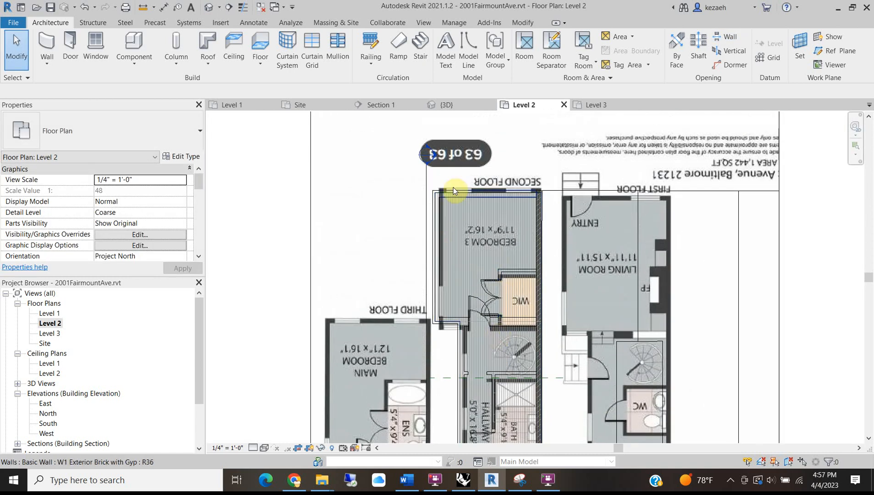
scroll(463, 239, down, 3)
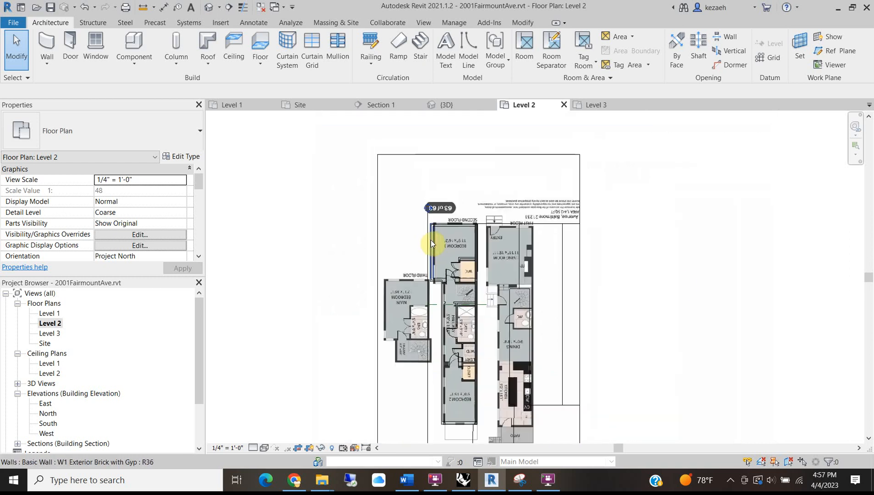
Switch to the Level 3 plan and set its visual style to Wireframe.
click(596, 105)
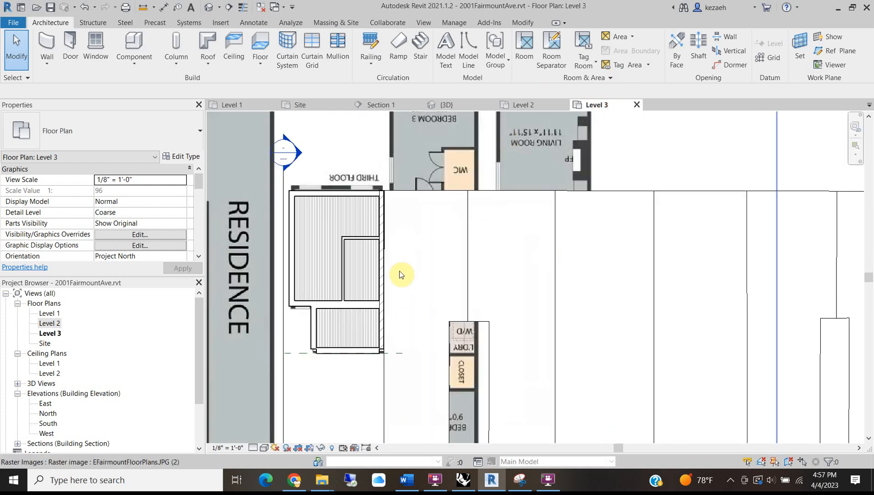
scroll(399, 270, down, 2)
click(264, 448)
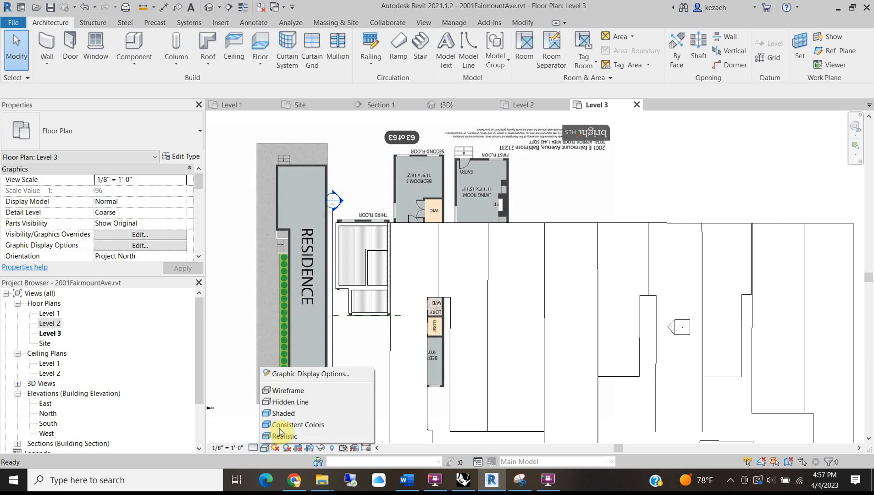
click(289, 391)
scroll(360, 302, up, 5)
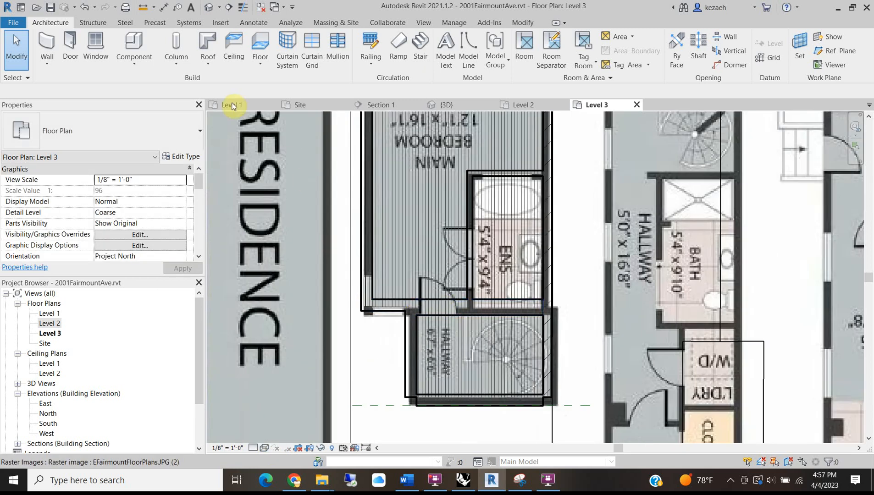
Place a single-flush door on the ensuite wall and a 4'8" x 7'0" double flush door on the ENS wall.
click(71, 46)
scroll(436, 300, up, 3)
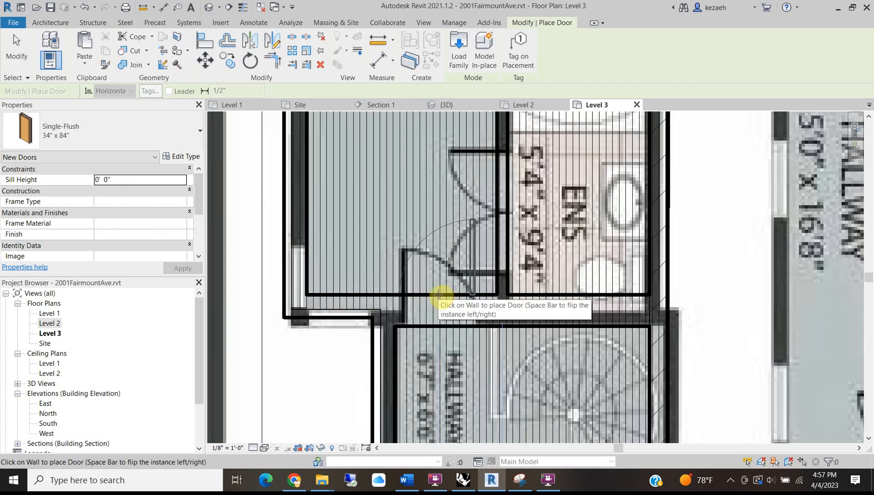
click(447, 258)
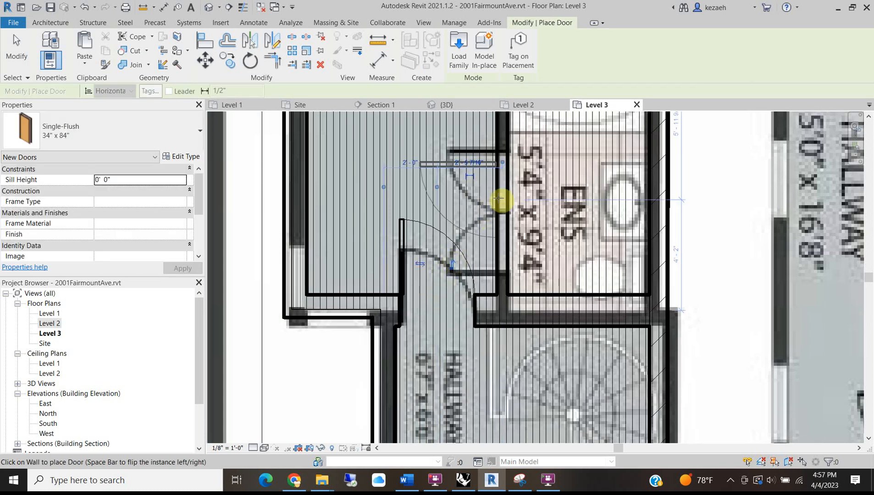
click(80, 147)
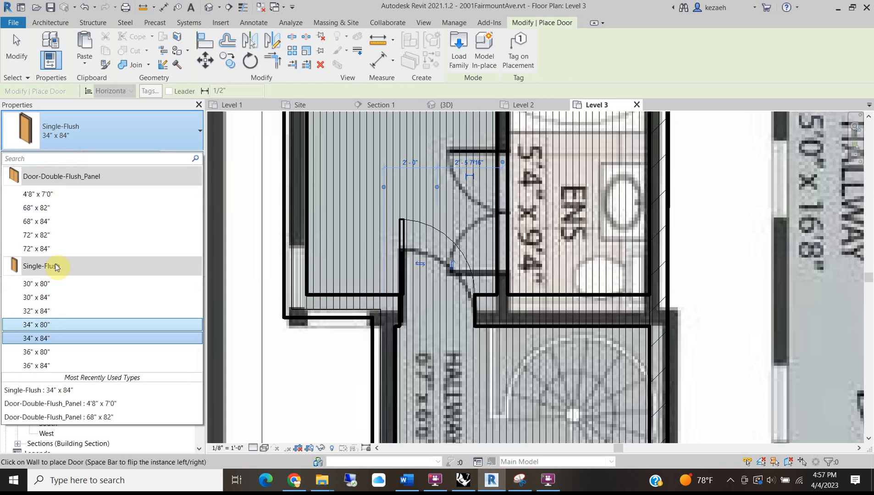
click(73, 195)
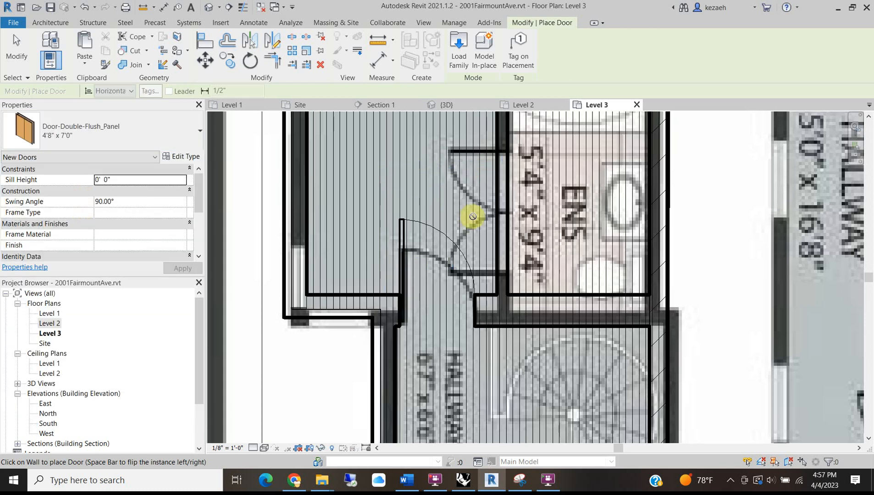
click(499, 213)
scroll(480, 209, down, 4)
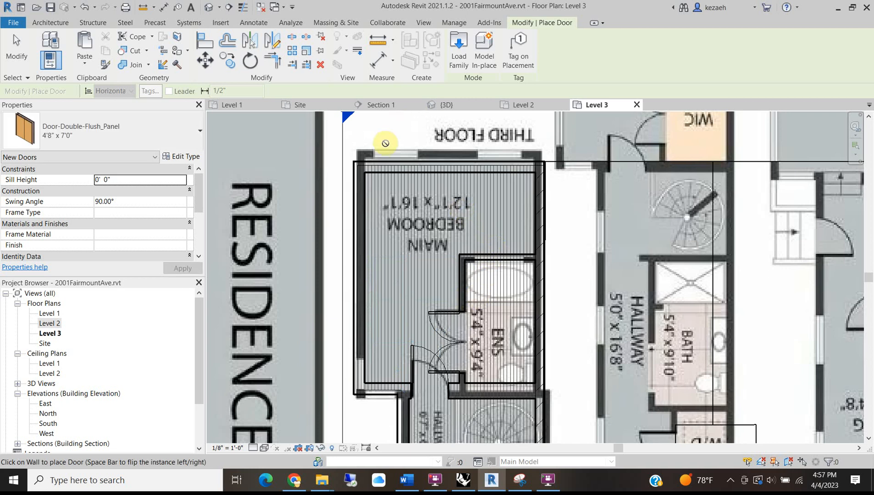
middle_drag(382, 342, 402, 208)
key(Escape)
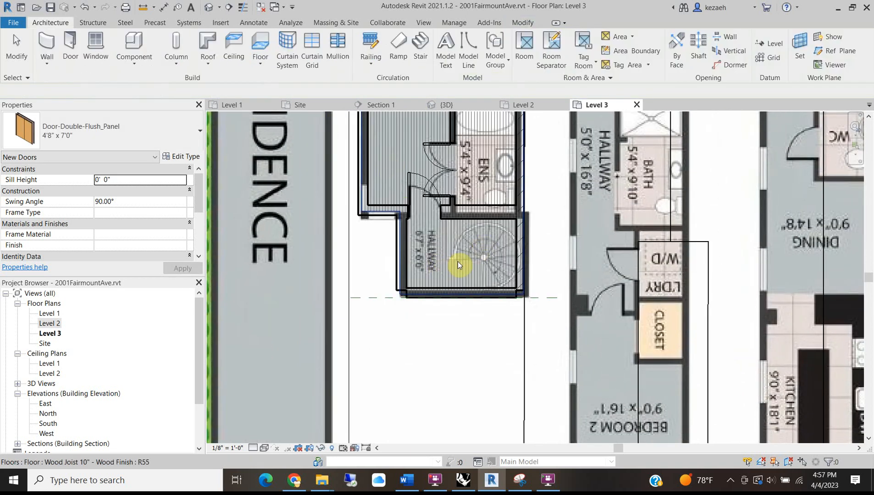
scroll(438, 237, up, 3)
scroll(389, 230, down, 4)
middle_drag(434, 243, 431, 331)
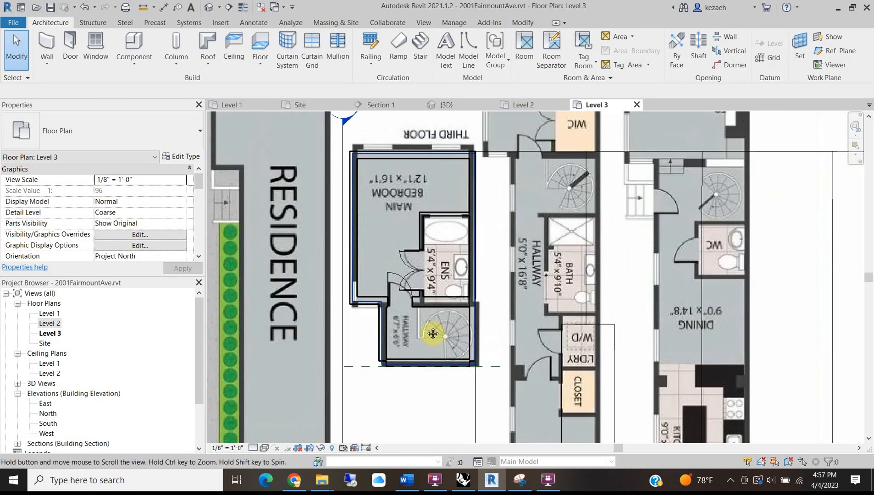
Open the 3D view and zoom and pan around the cutaway house and its neighbouring buildings.
click(209, 7)
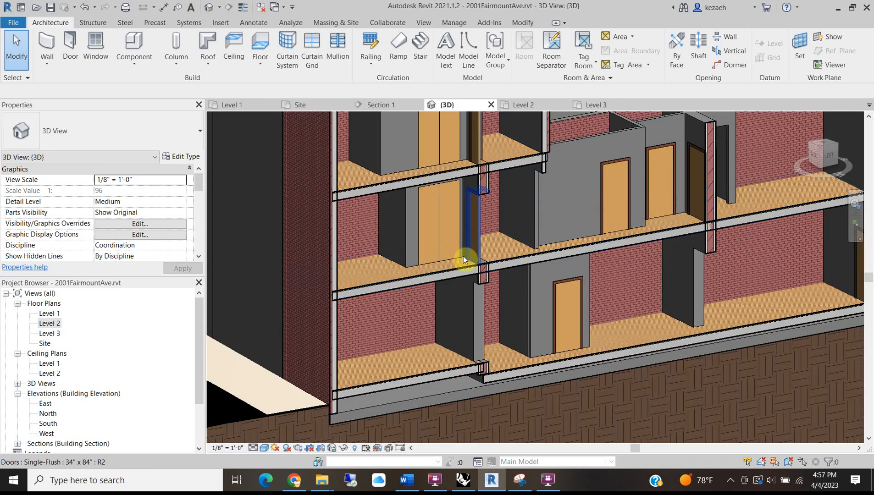
scroll(350, 286, down, 2)
scroll(362, 335, down, 2)
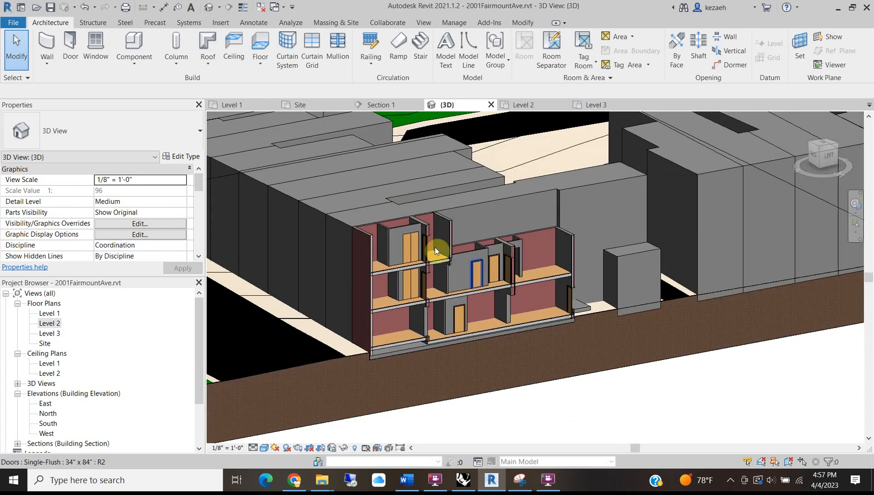
scroll(490, 261, up, 2)
scroll(384, 359, up, 3)
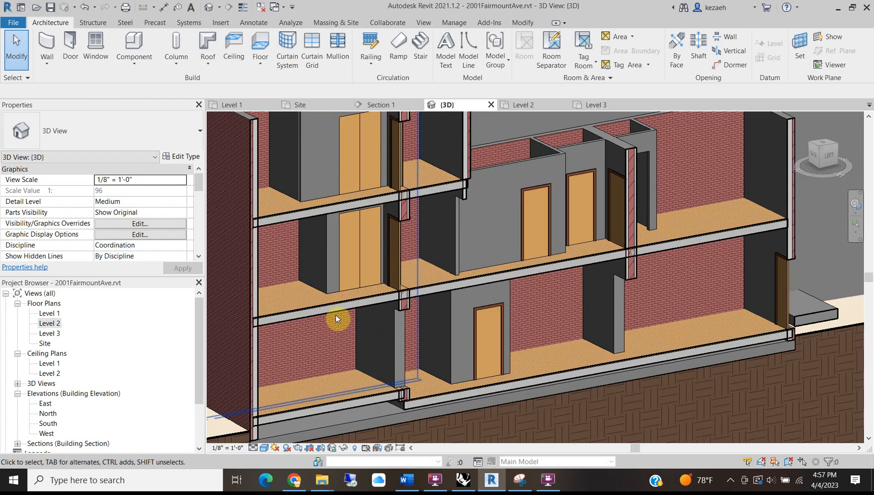
scroll(363, 311, down, 2)
scroll(415, 237, down, 3)
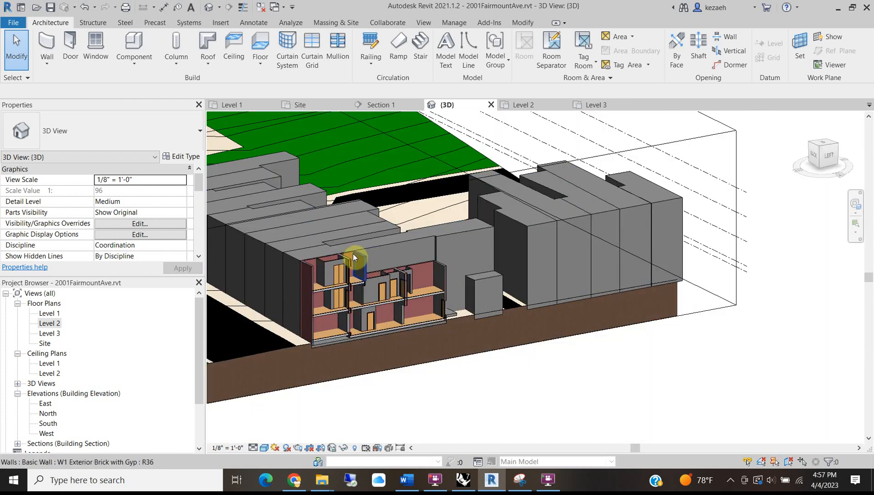
scroll(327, 273, up, 2)
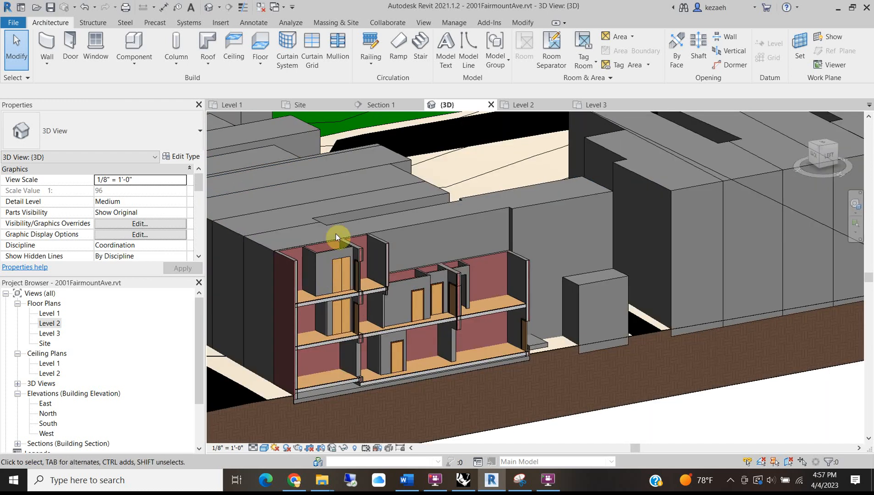
scroll(336, 233, down, 4)
scroll(367, 271, up, 4)
scroll(325, 263, down, 1)
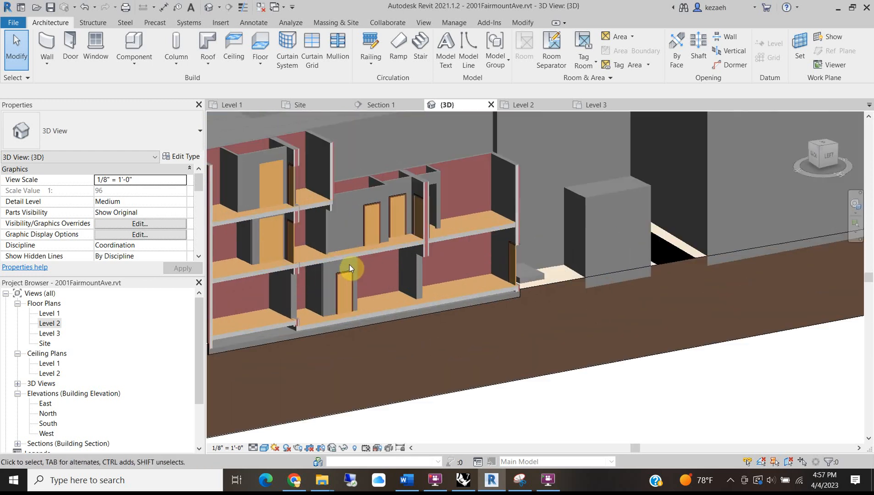
scroll(390, 233, down, 2)
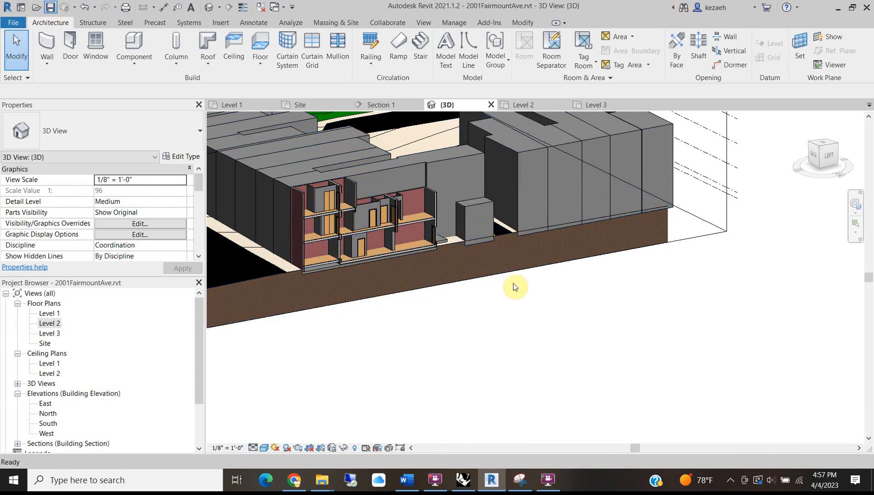
scroll(303, 158, up, 2)
middle_drag(303, 158, 434, 213)
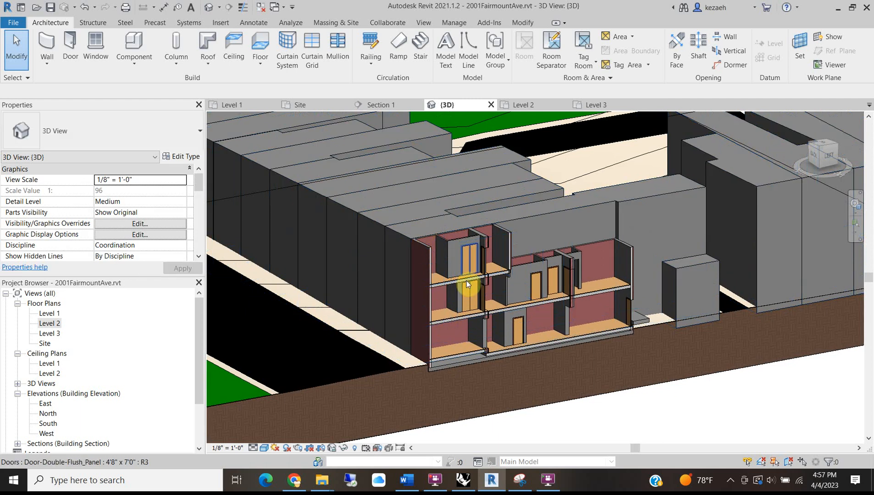
scroll(430, 243, down, 3)
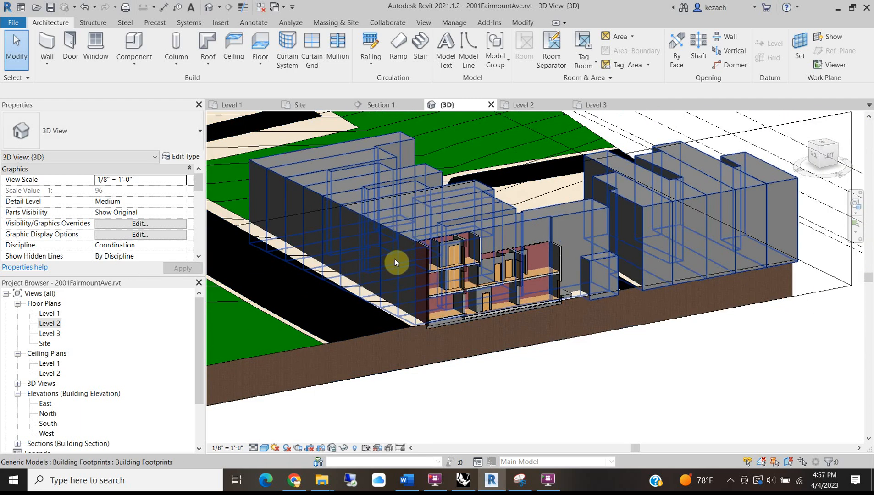
scroll(413, 284, down, 2)
scroll(485, 276, up, 5)
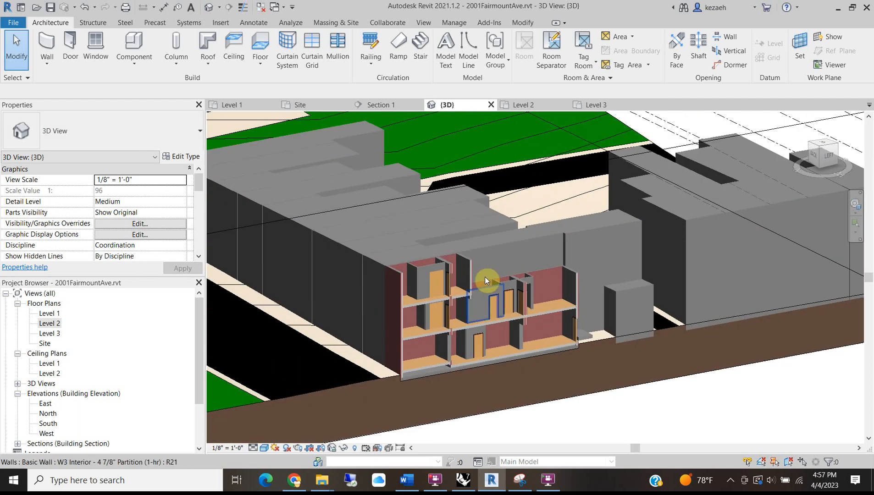
scroll(414, 276, down, 2)
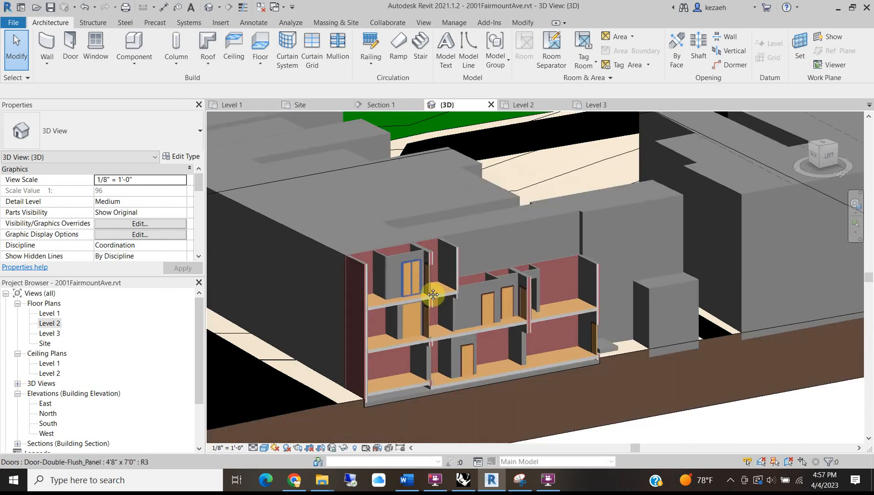
click(162, 480)
Snip the Revit 3D section model with Snipping Tool, then minimize the Snipping Tool window.
text(sn)
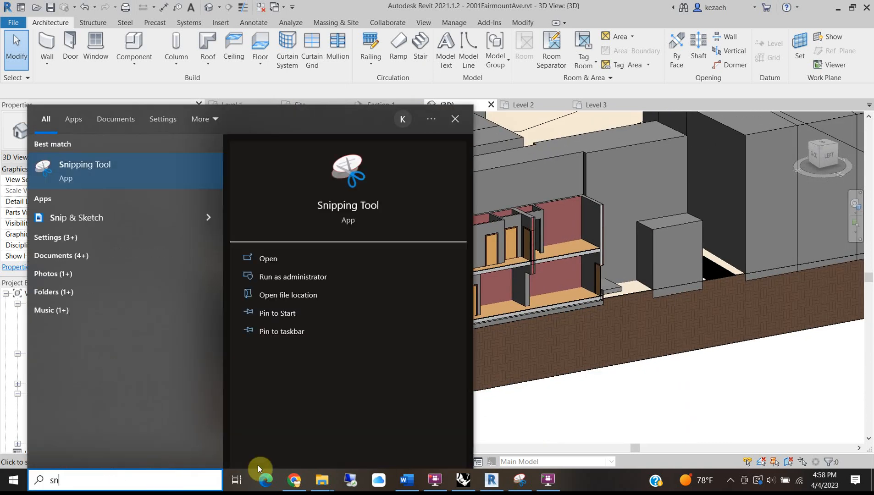
click(73, 166)
click(275, 43)
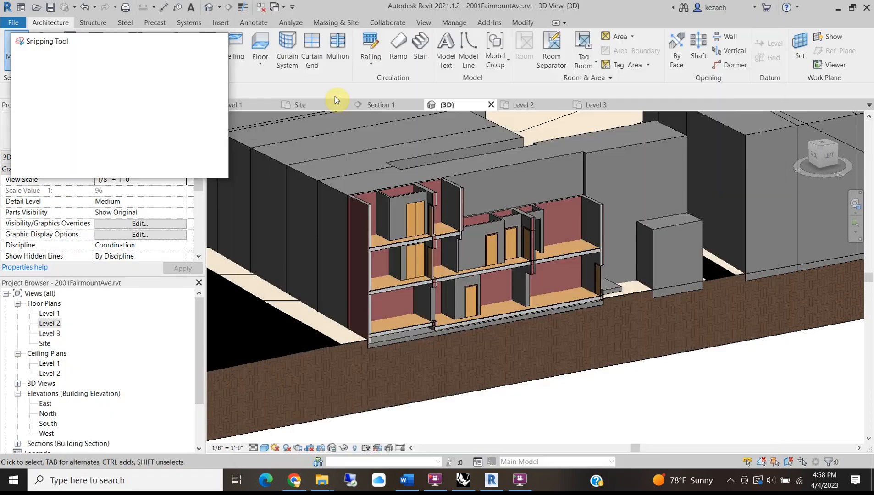
drag(284, 126, 753, 437)
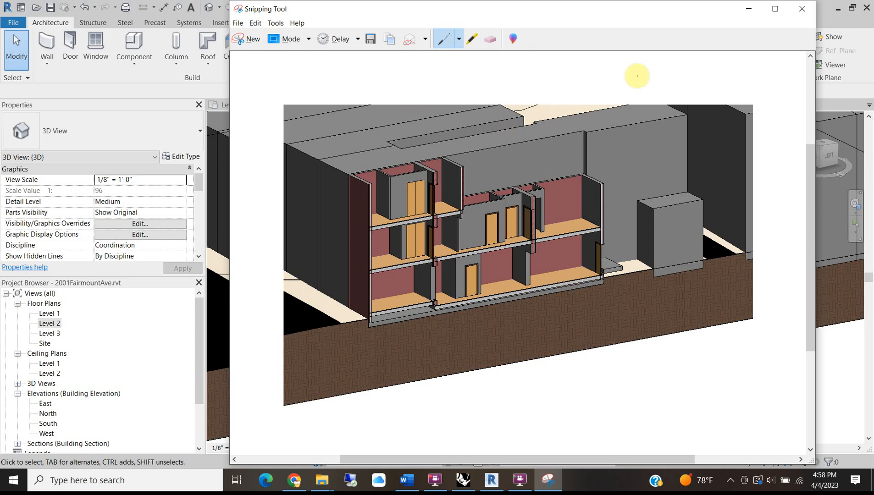
click(749, 10)
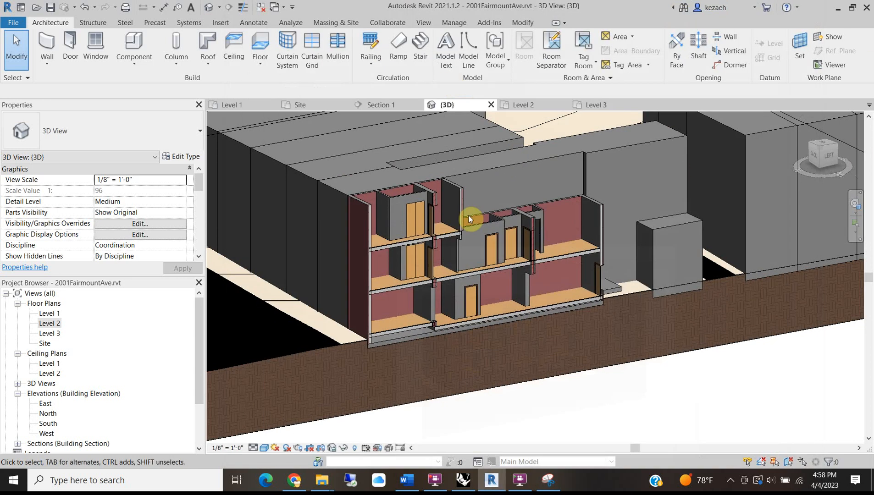